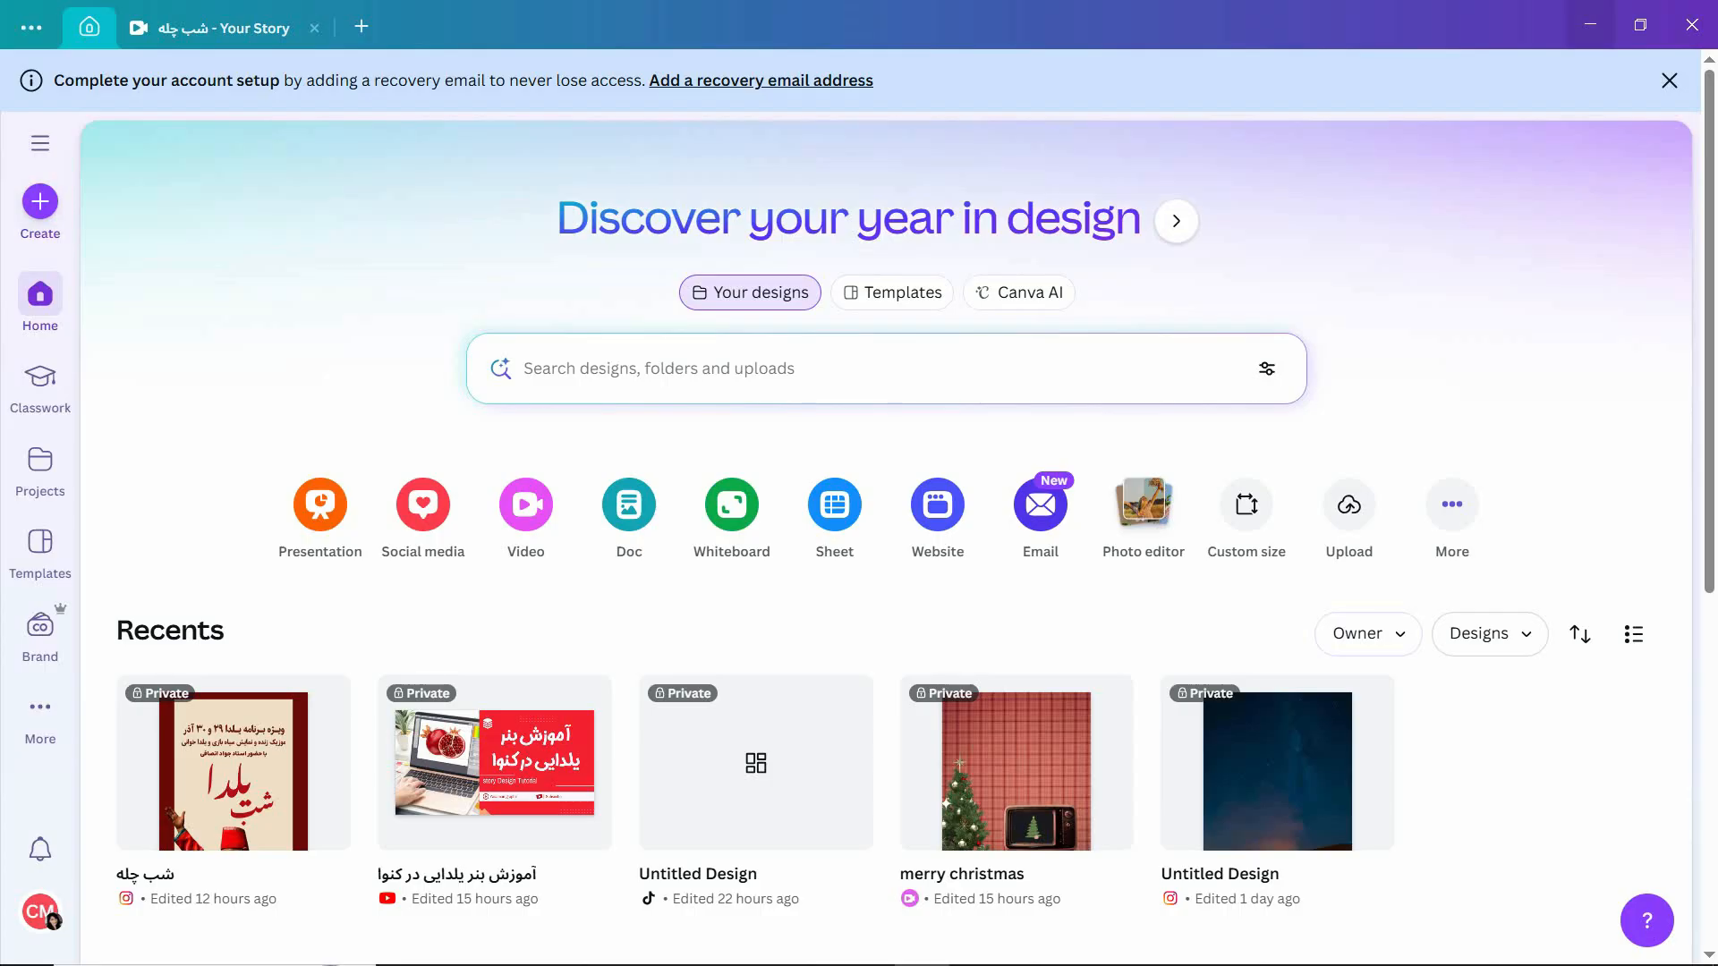
# In Google Chrome, search Google for "canva" and open Canva's free templates page.
pyautogui.click(1590, 25)
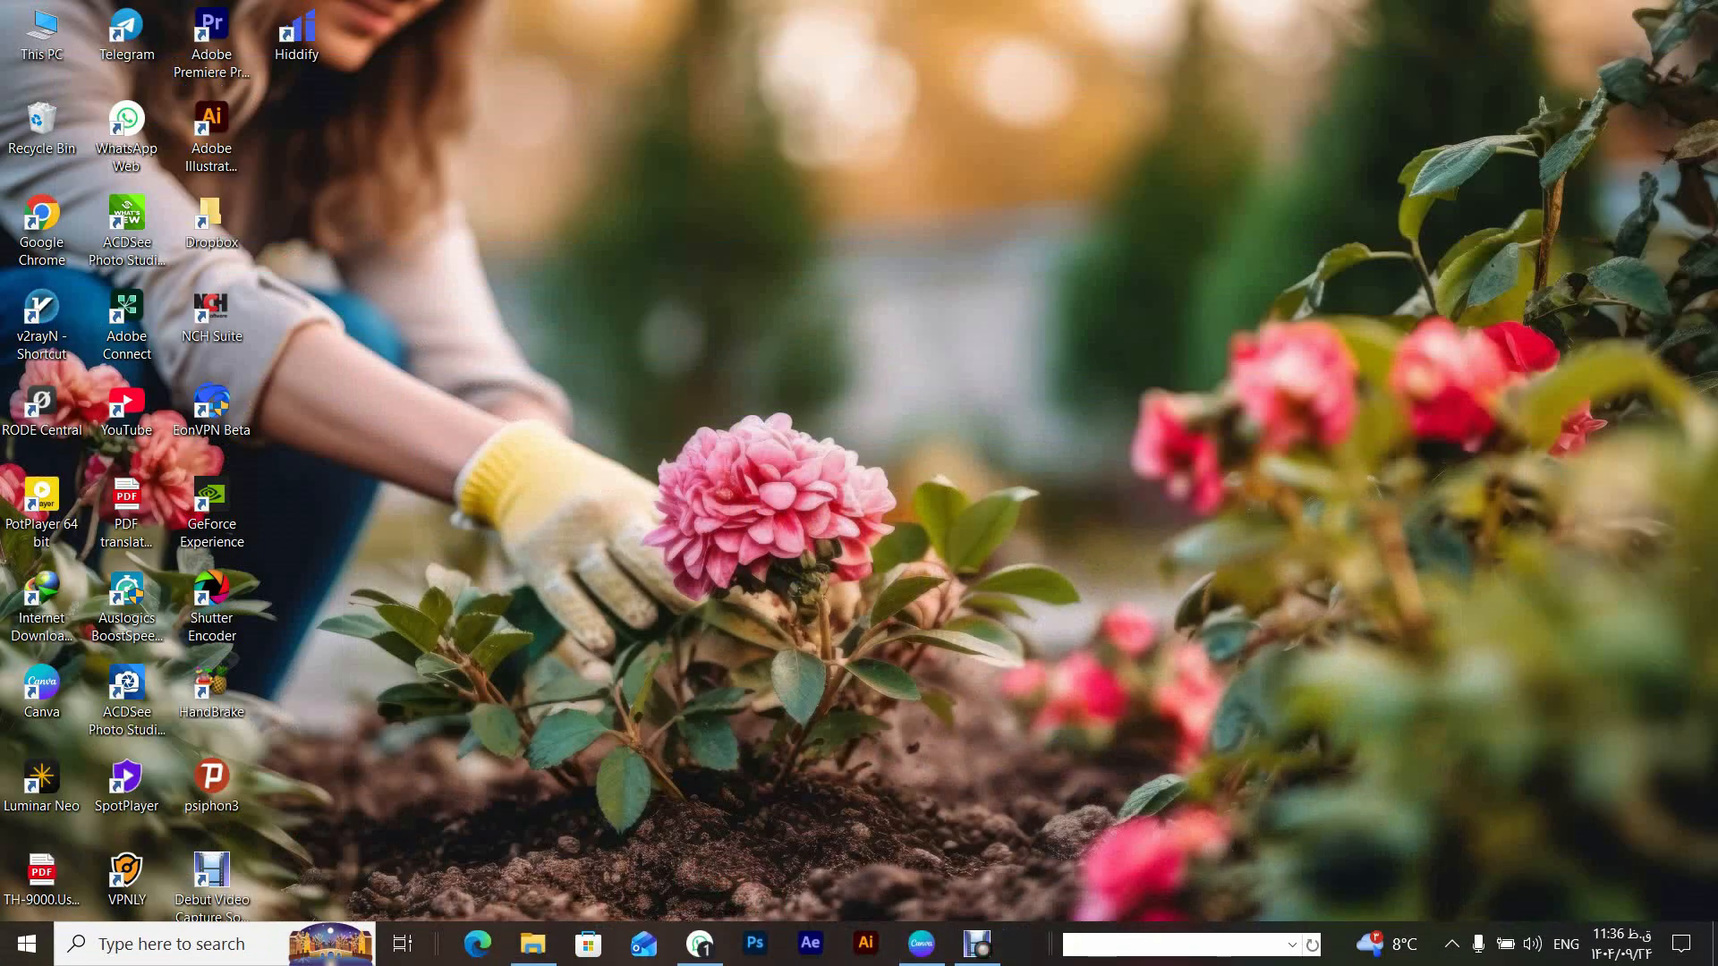
pyautogui.doubleClick(41, 224)
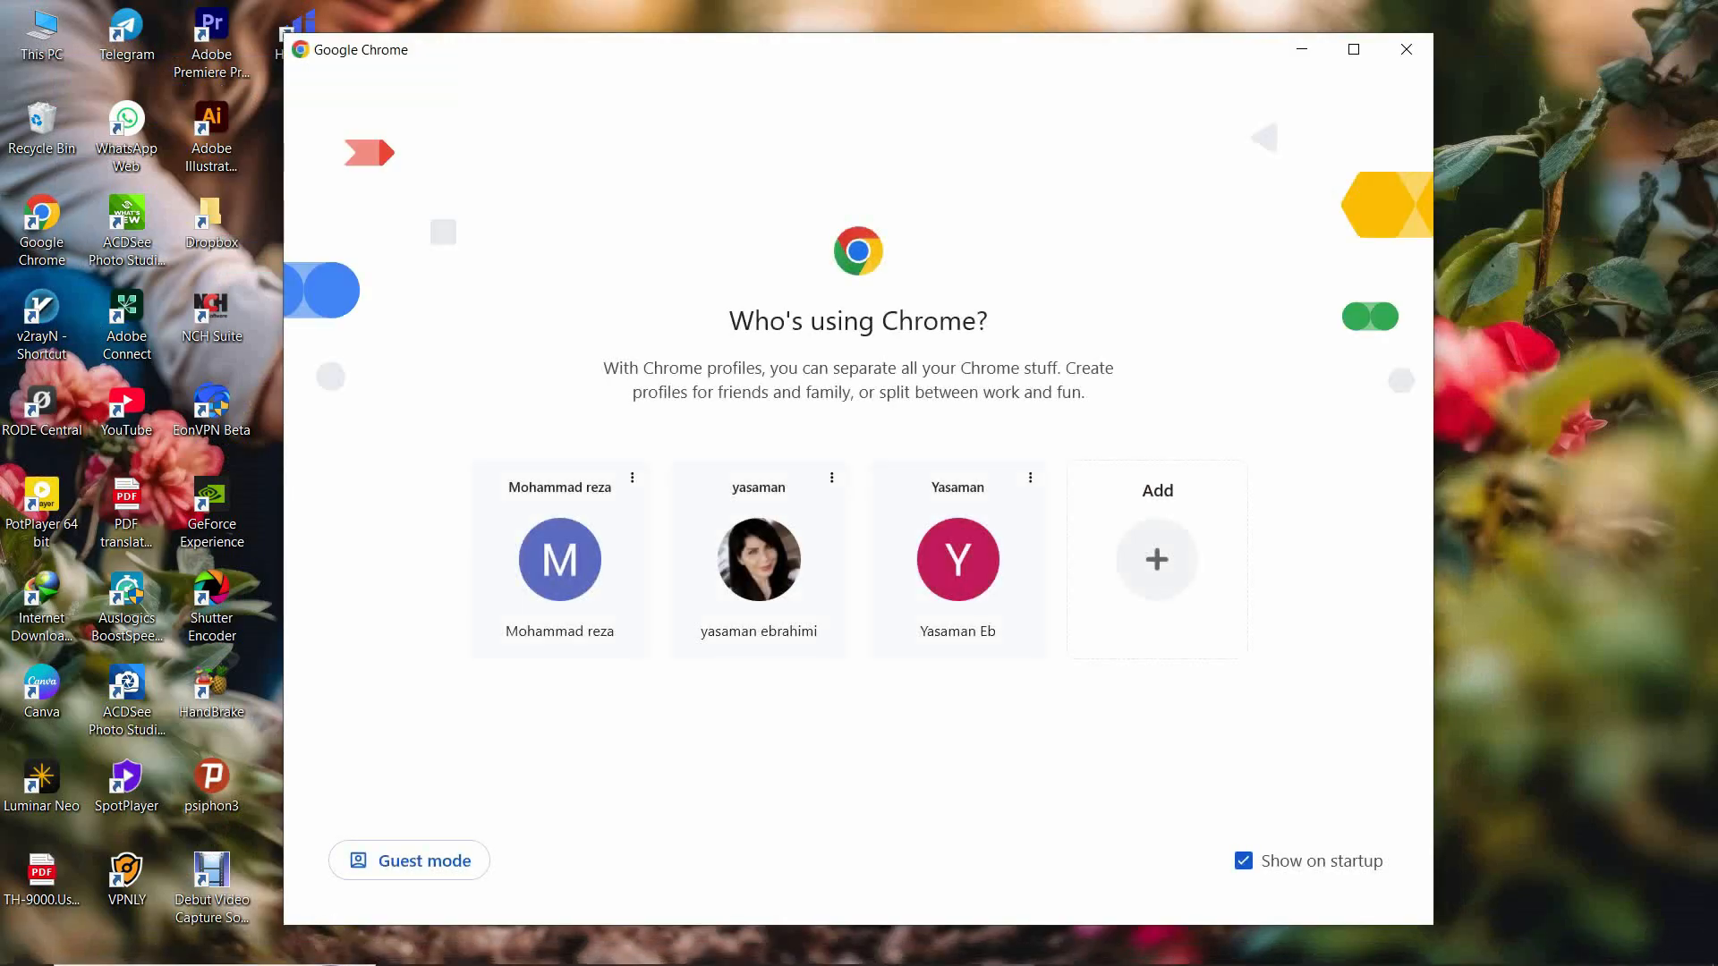
pyautogui.click(756, 581)
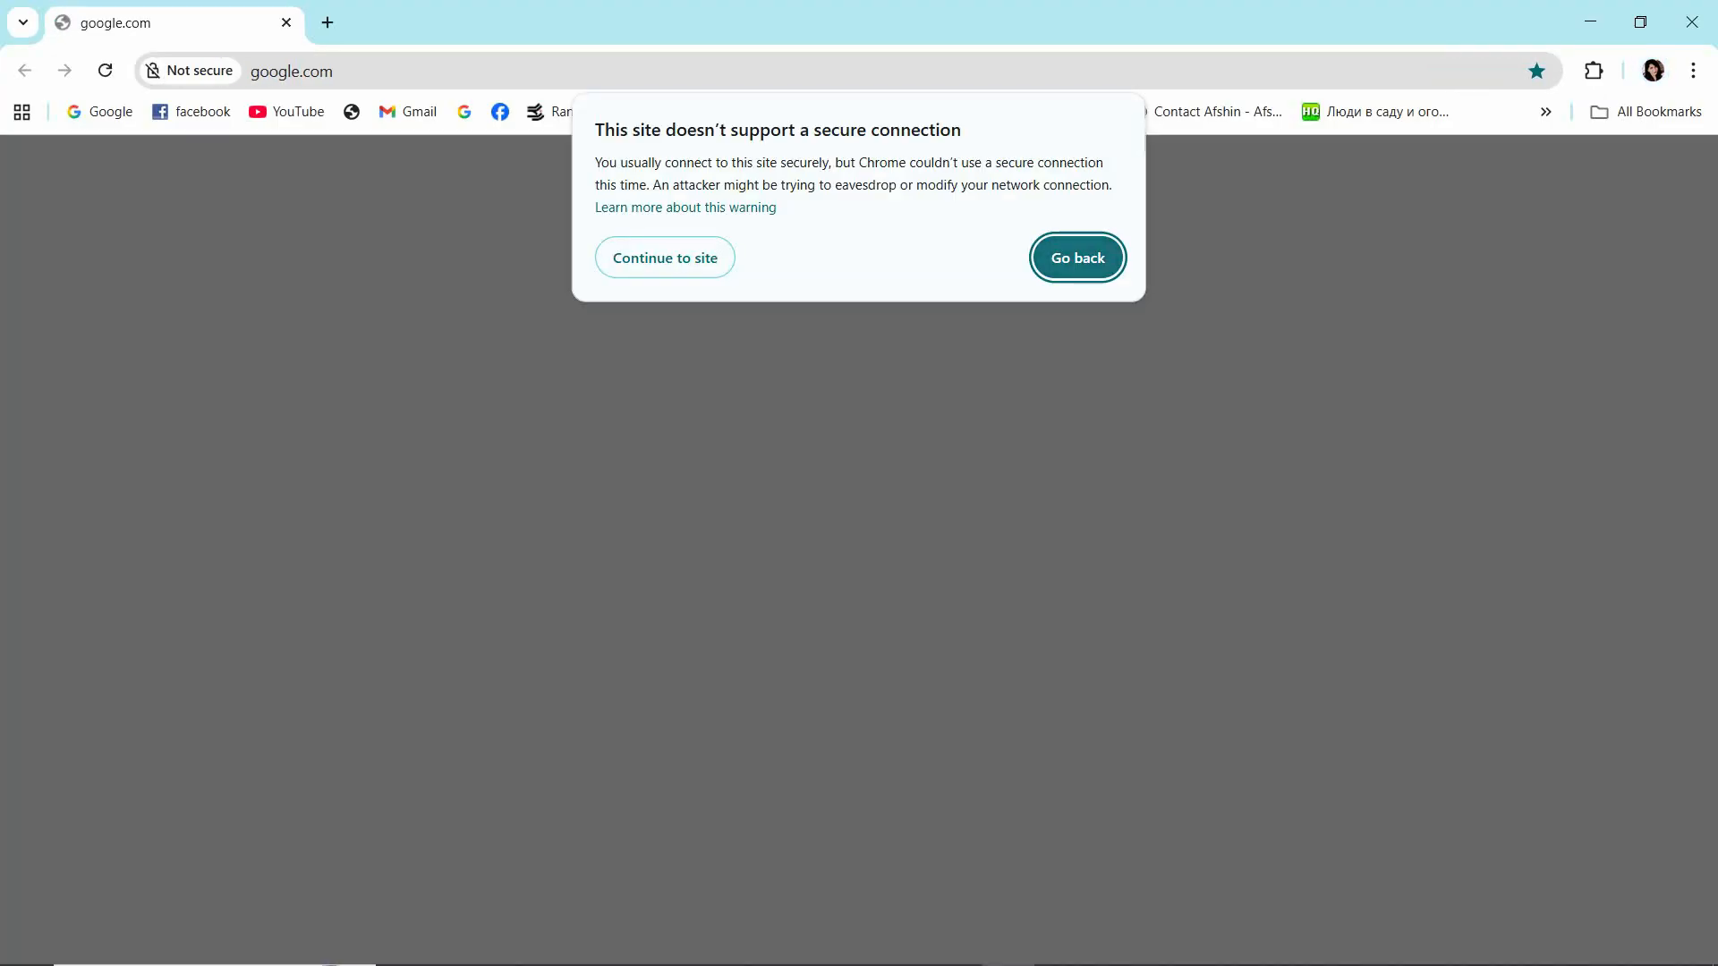
pyautogui.press('Return')
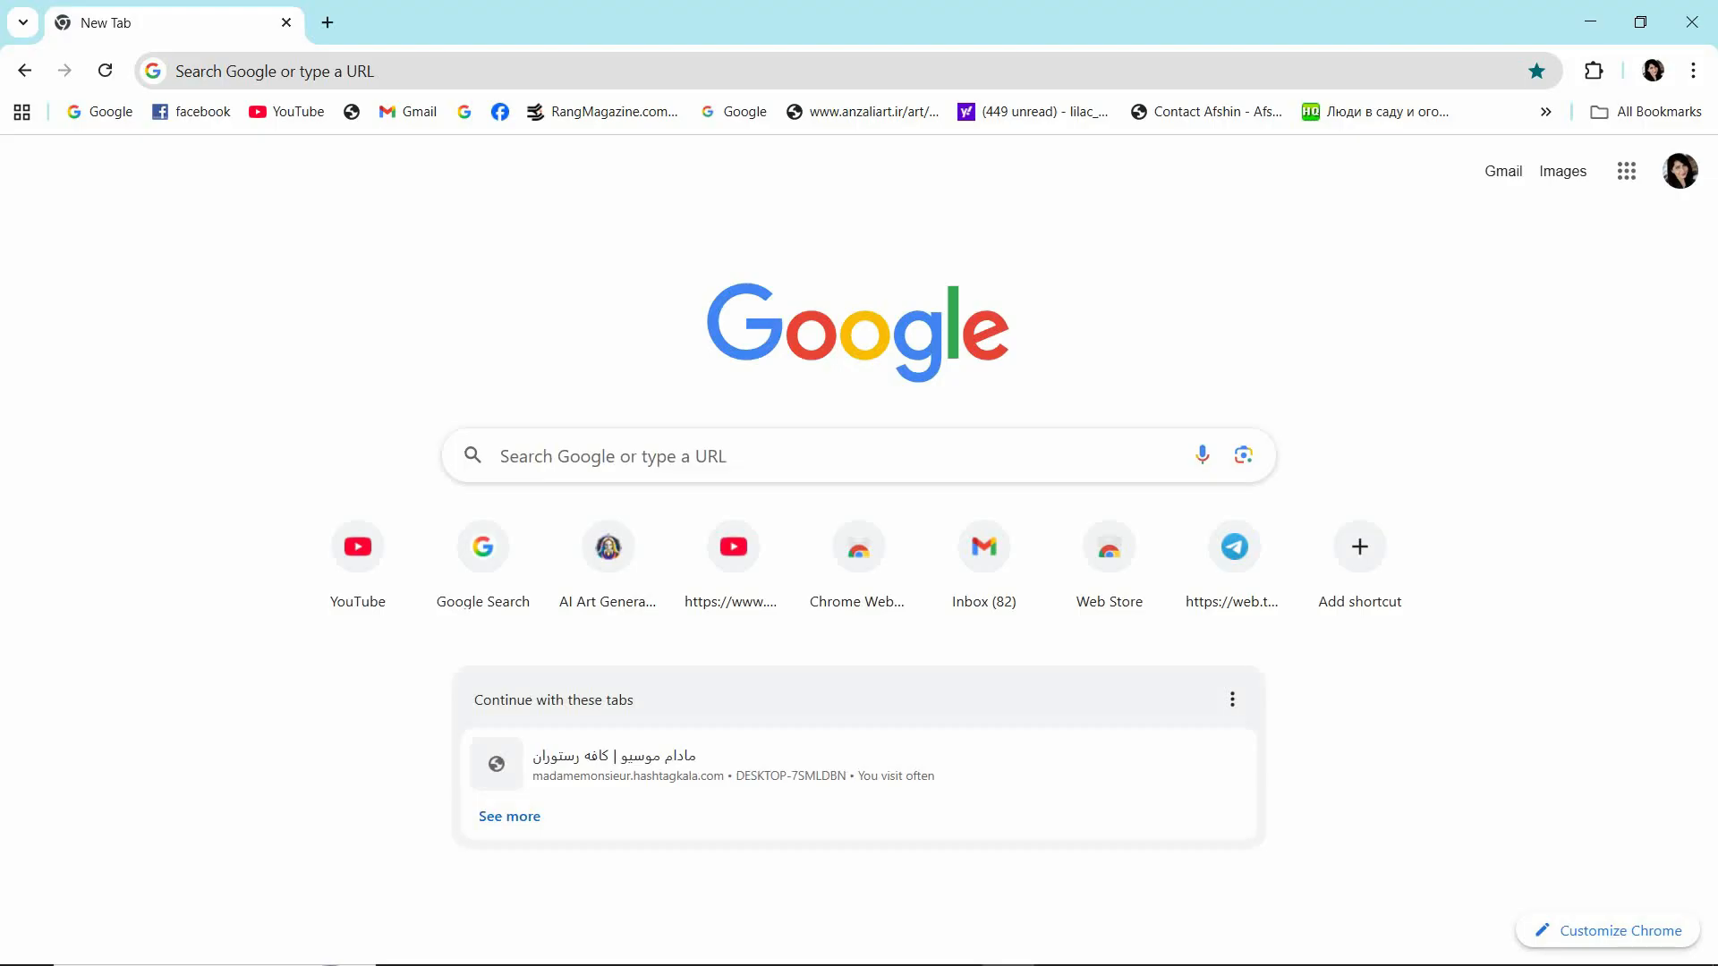
pyautogui.click(627, 455)
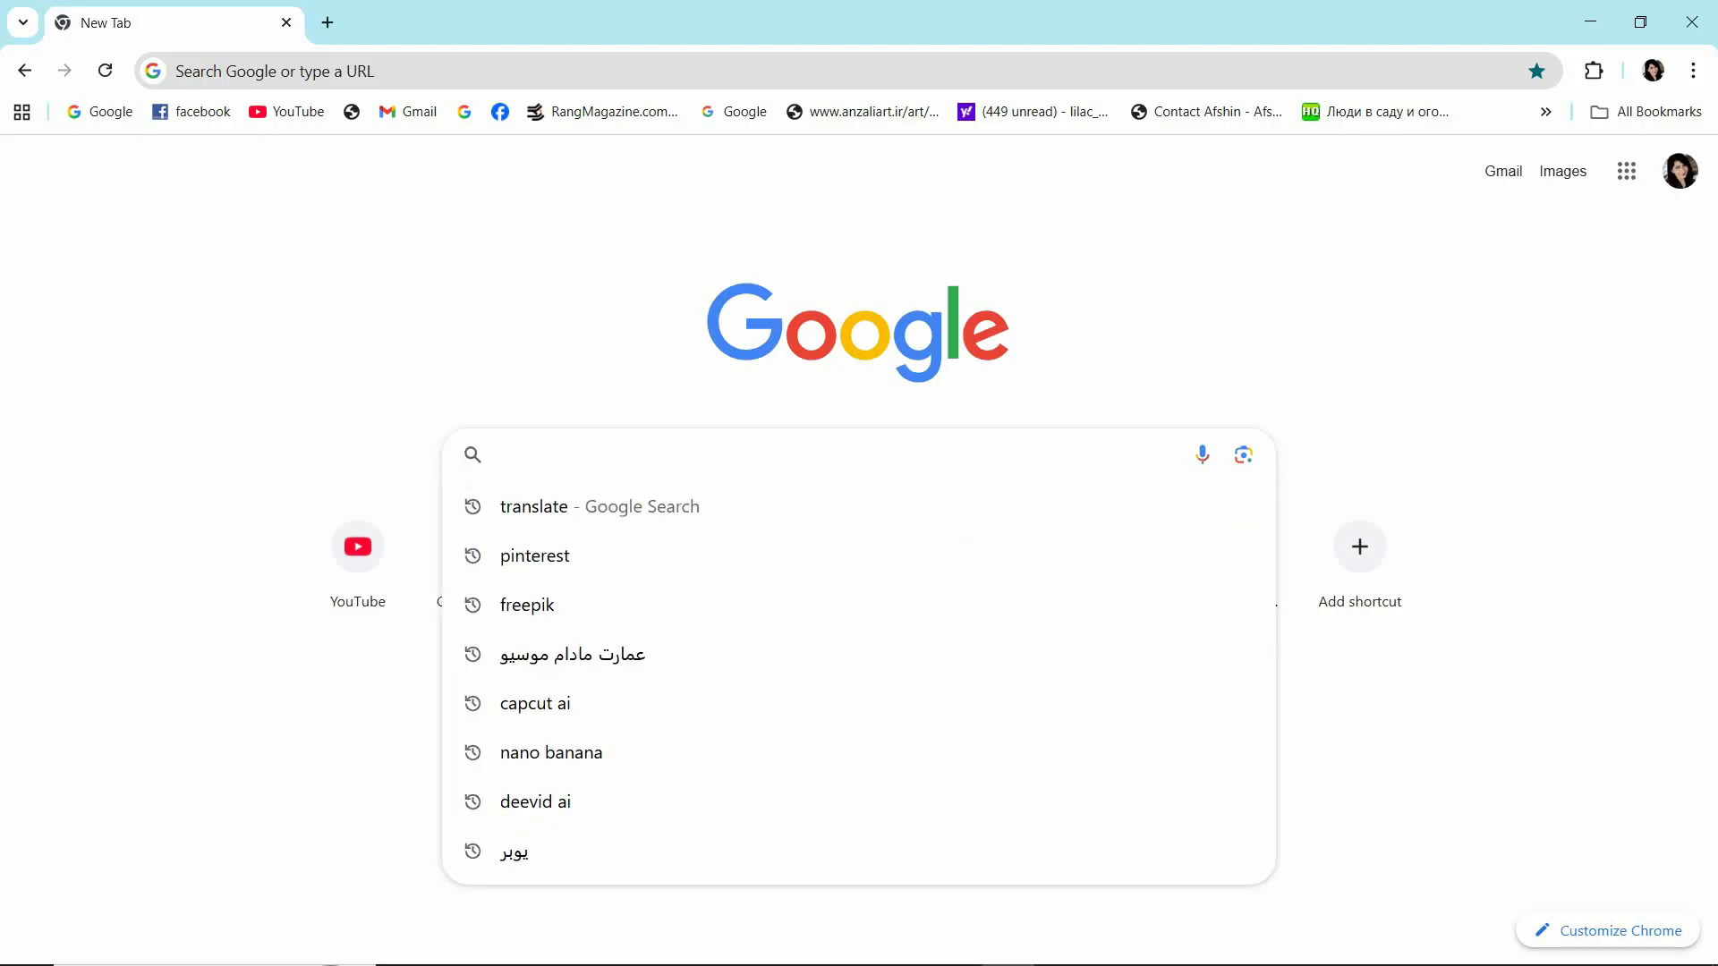
pyautogui.write('canva')
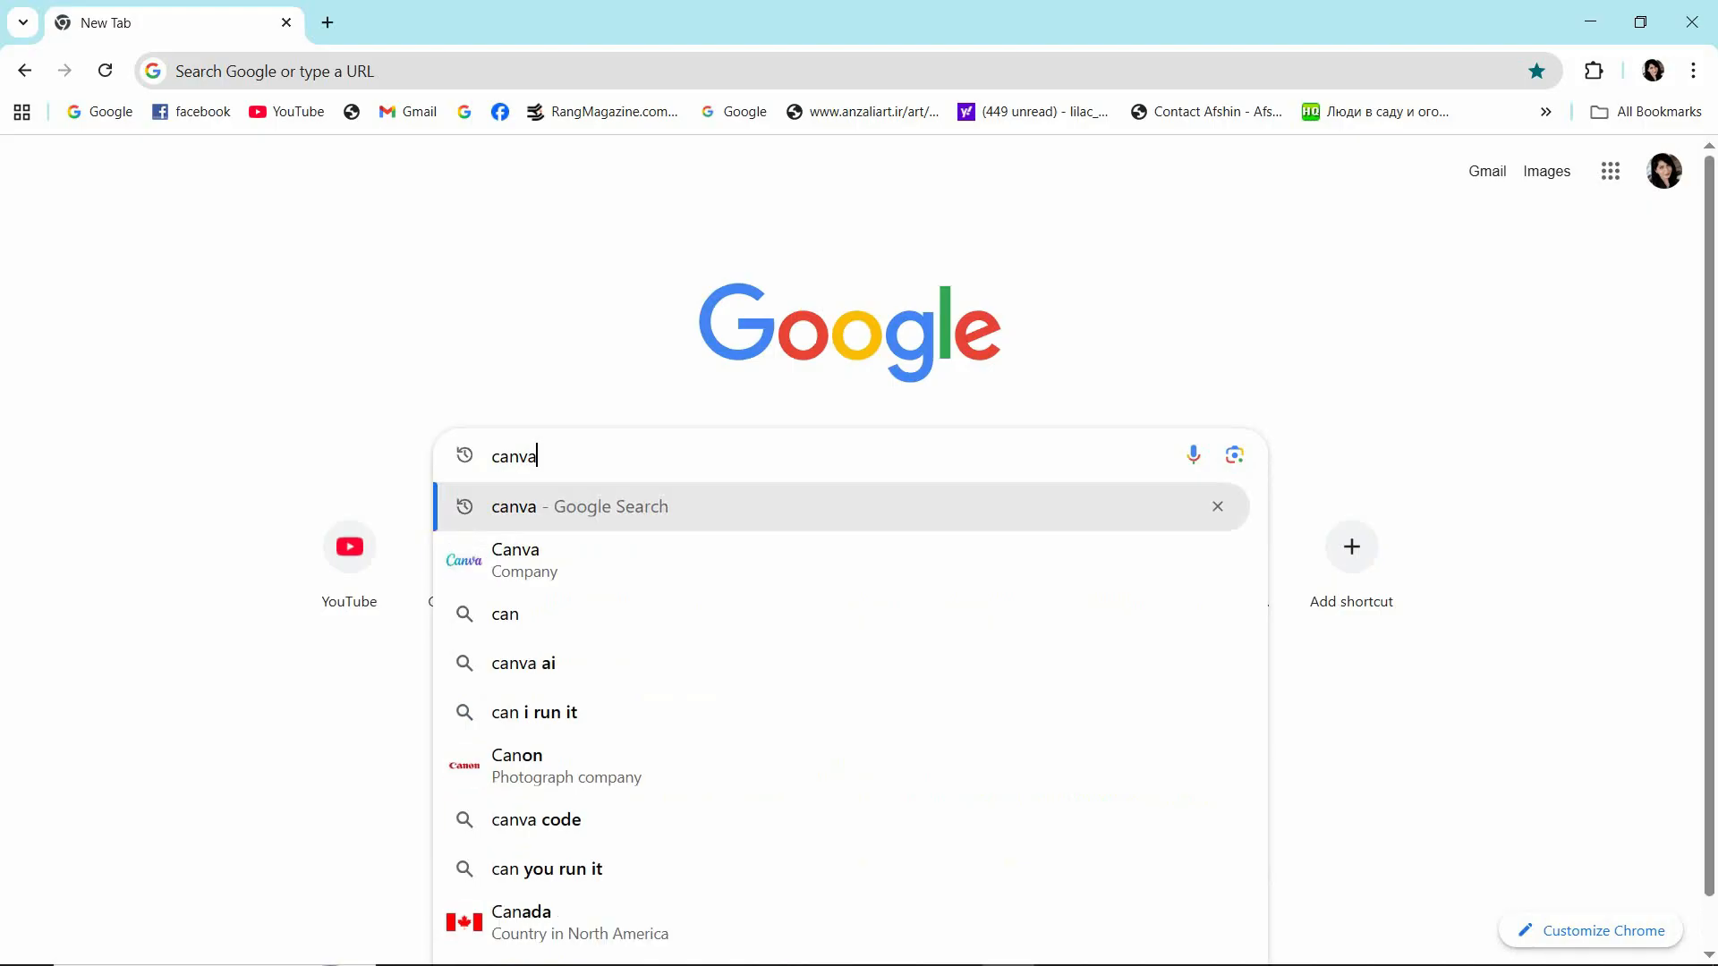
pyautogui.press('Return')
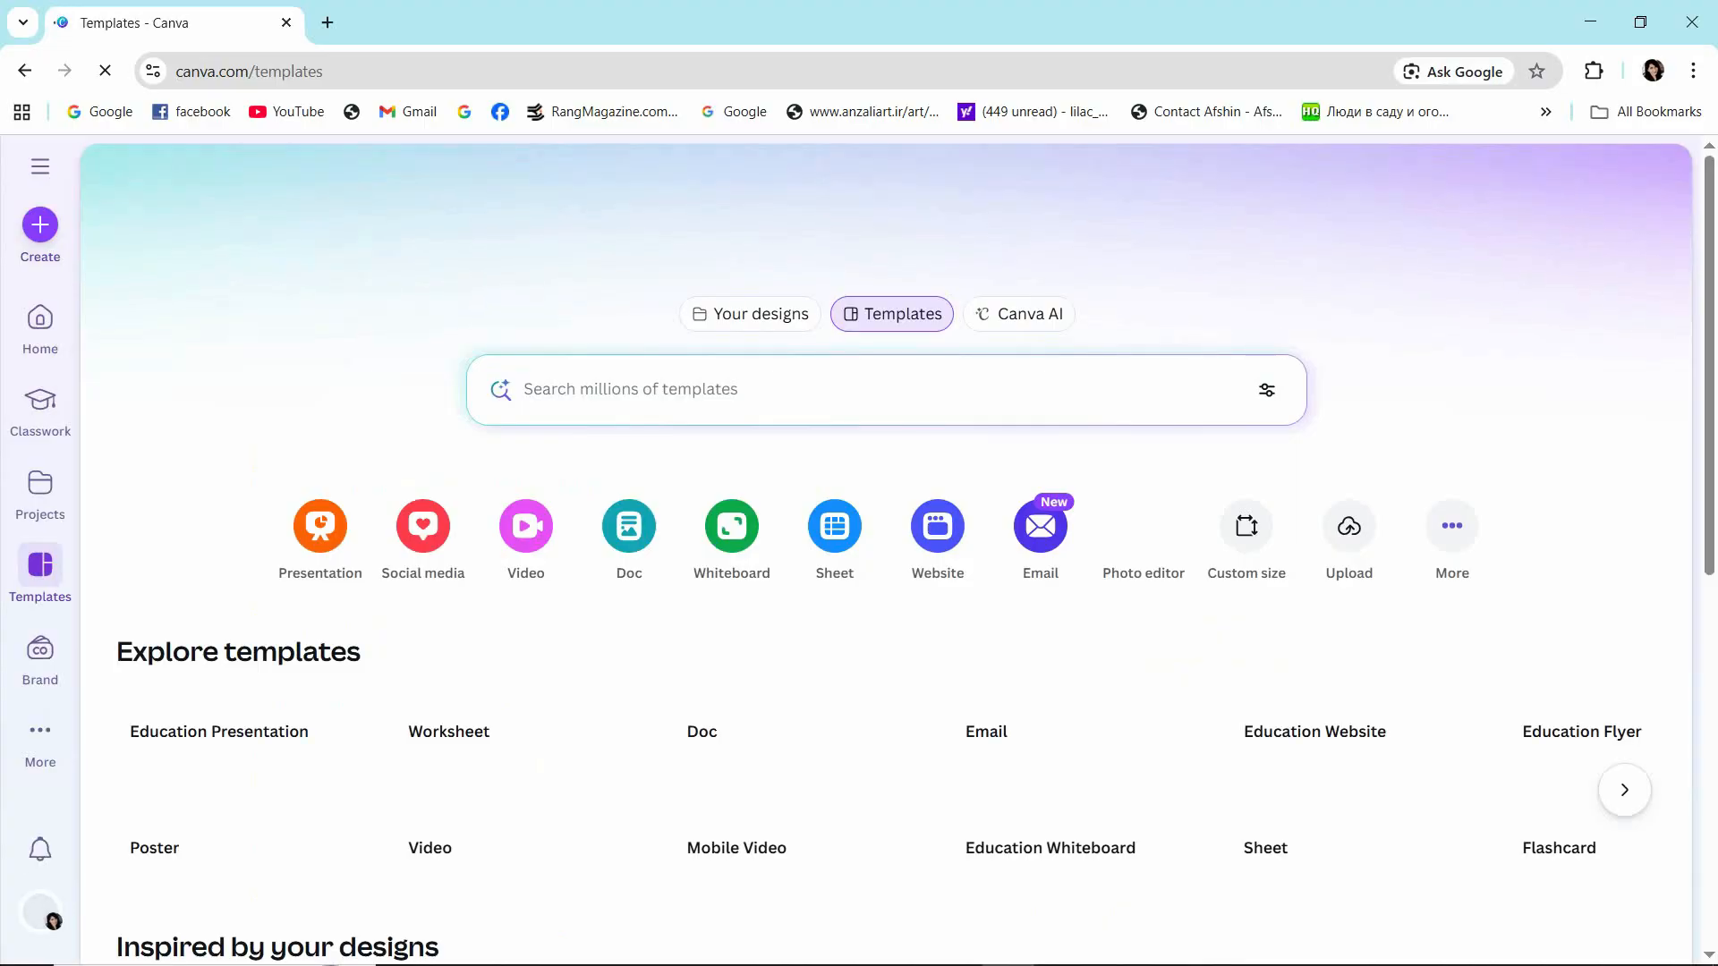
# Examine the template categories and the Inspired by your designs and Discover Canva collections on the templates page.
pyautogui.scroll(-7, 895, 537)
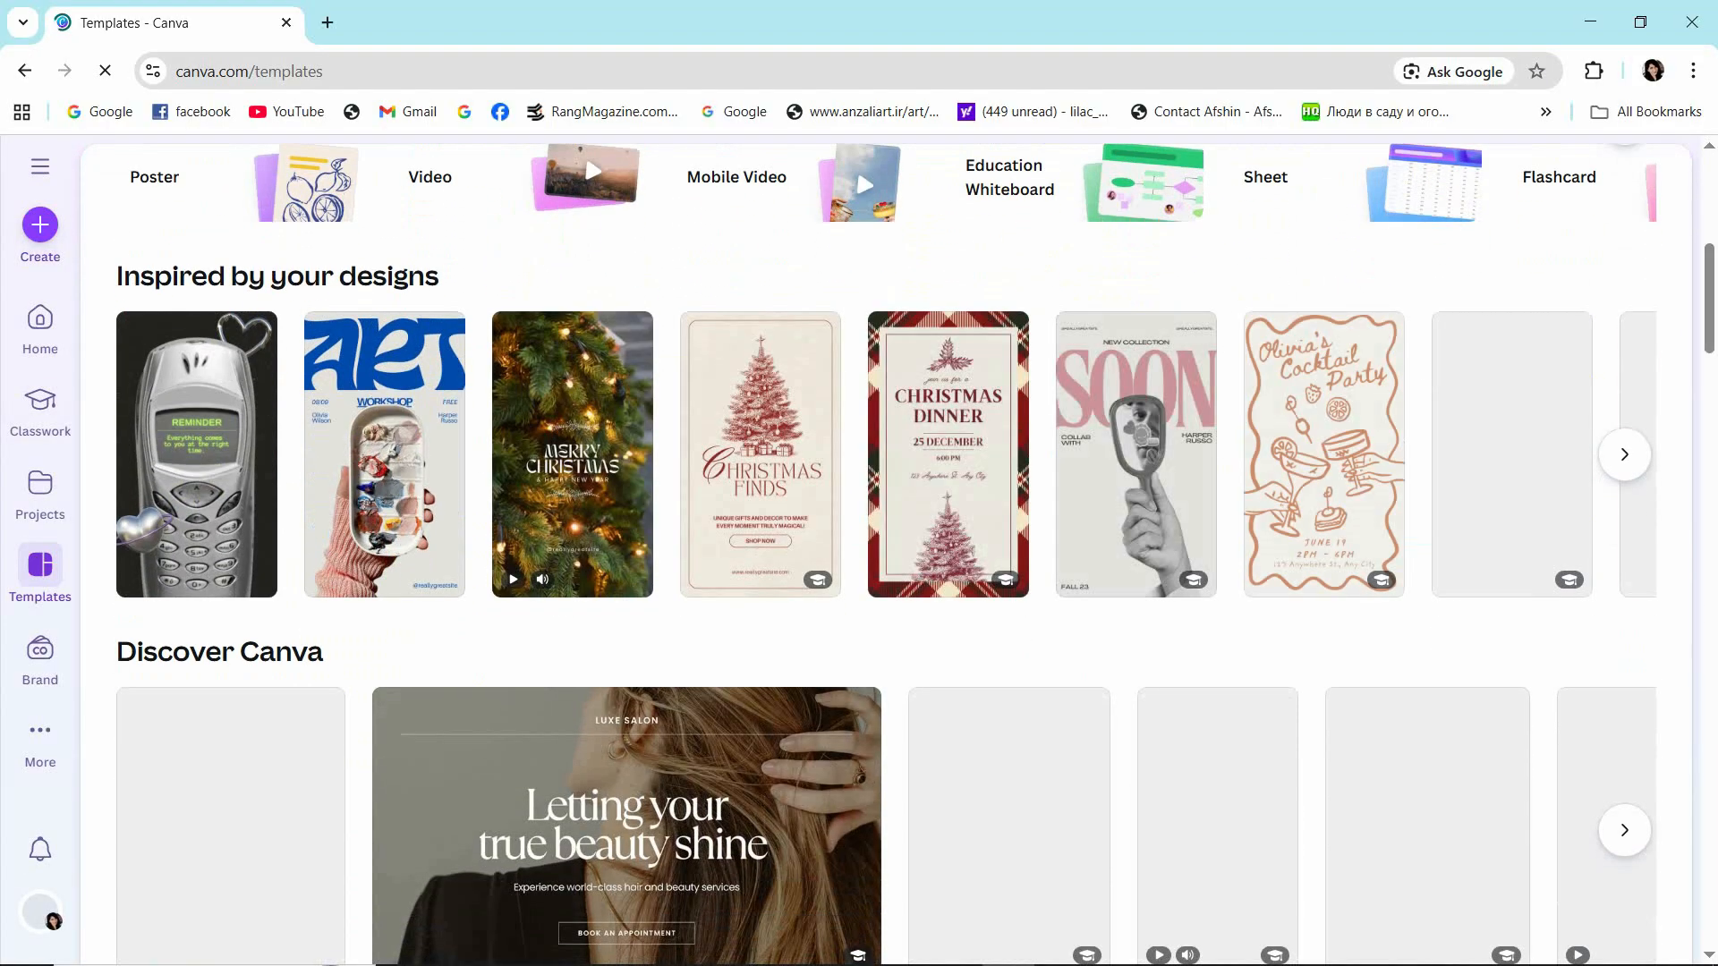
pyautogui.scroll(-3, 967, 483)
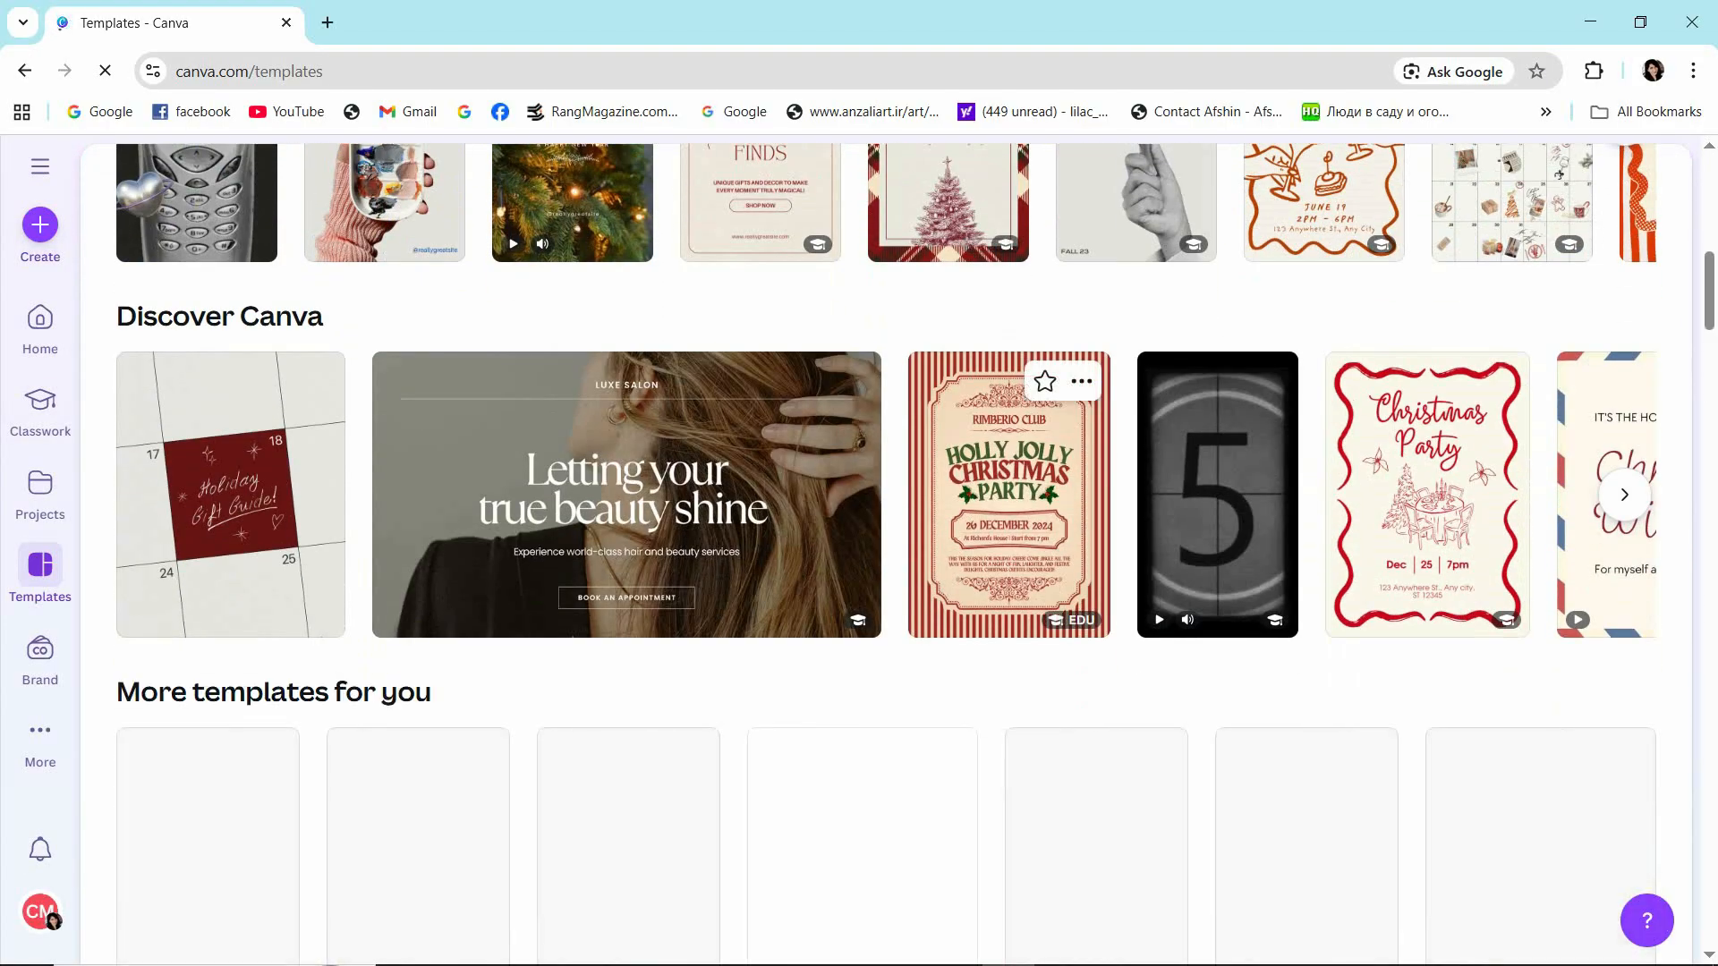
pyautogui.scroll(3, 966, 484)
pyautogui.scroll(4, 949, 483)
pyautogui.scroll(-3, 949, 483)
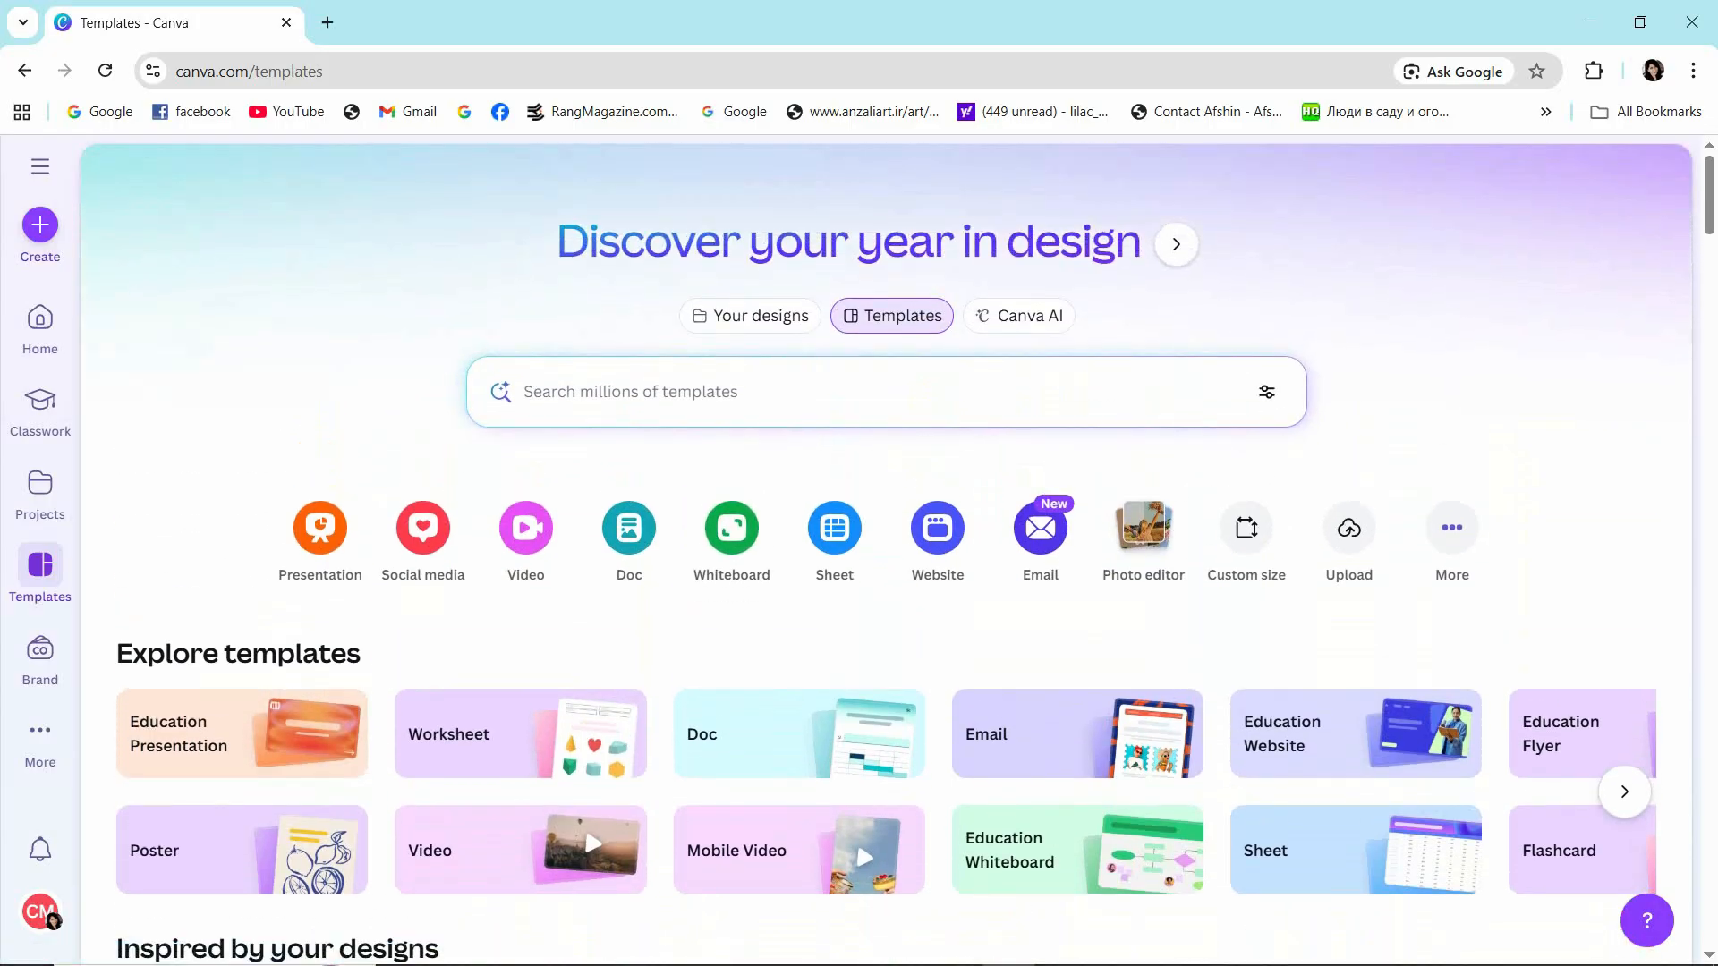
pyautogui.scroll(-3, 886, 573)
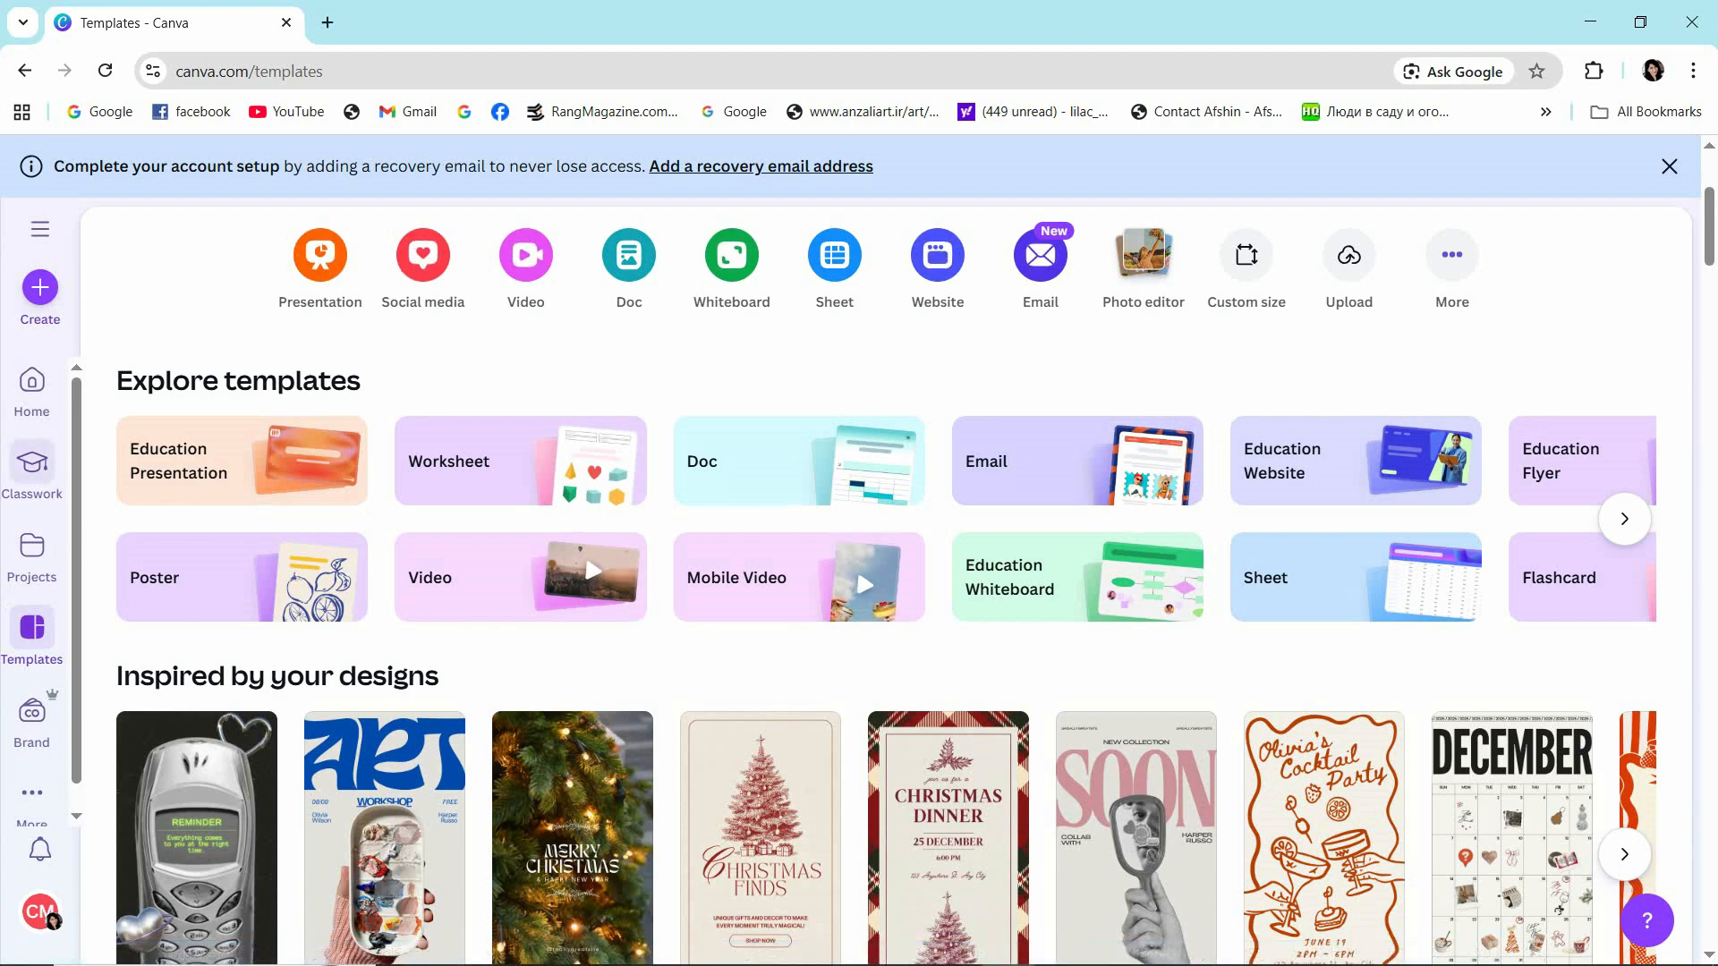
pyautogui.scroll(-2, 760, 626)
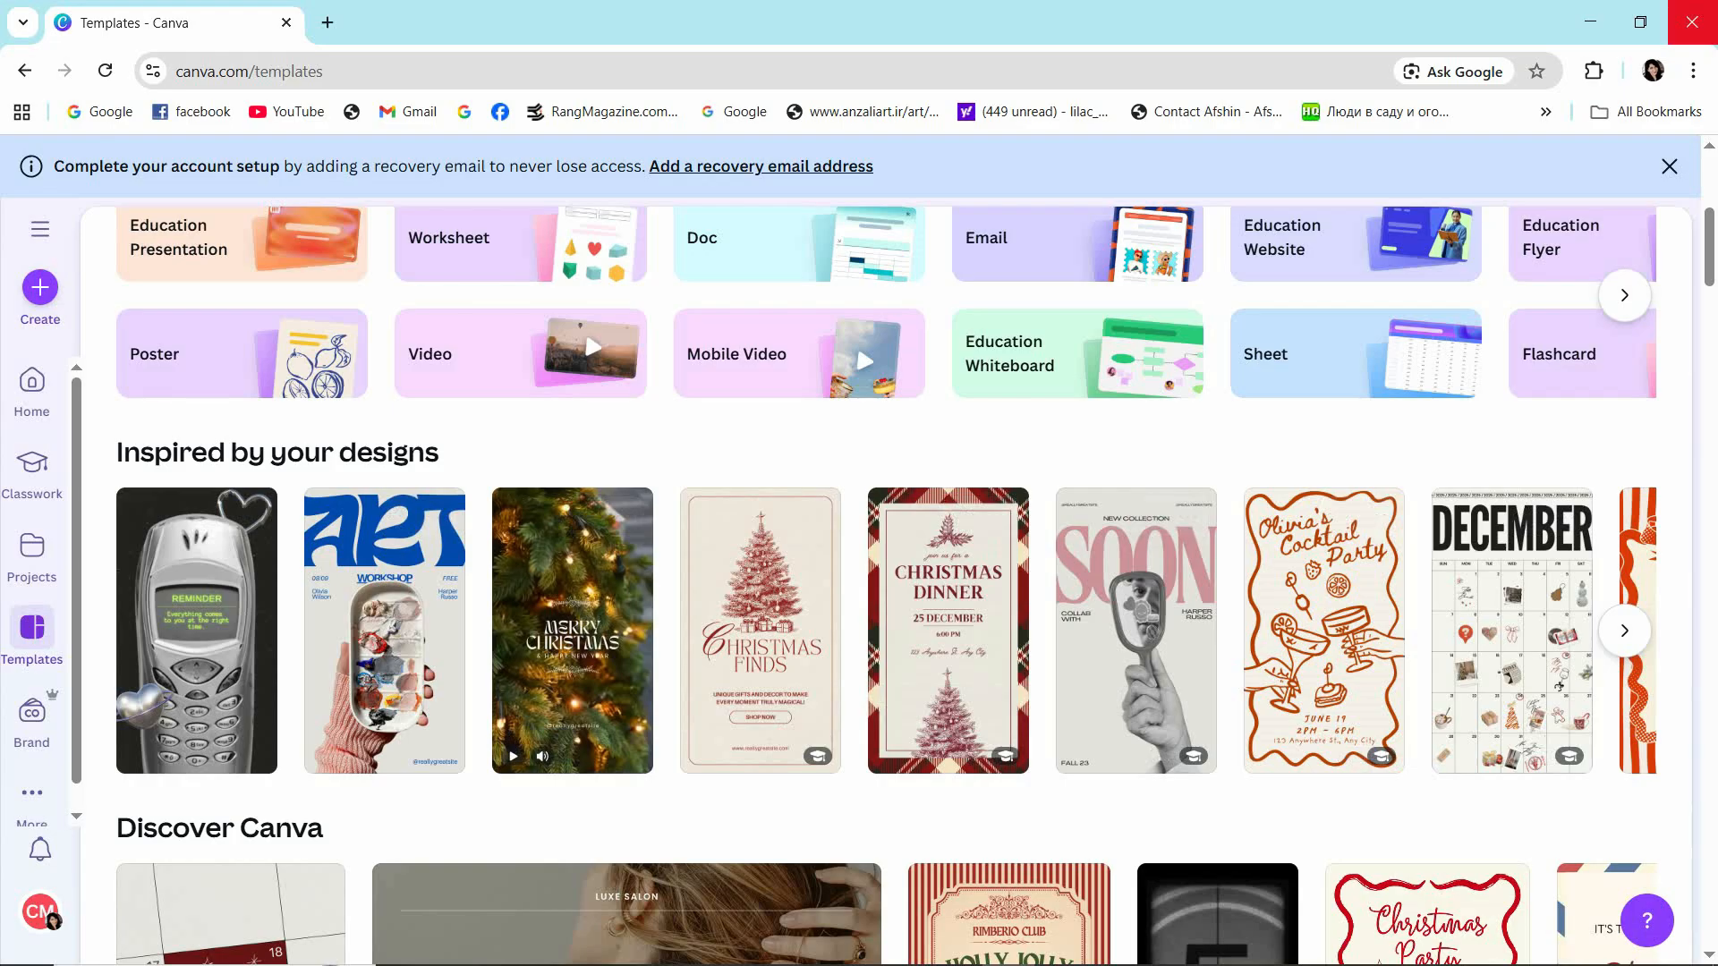
# Return to the Google results for canva and look over the official site's links, including the account login entries.
pyautogui.hotkey('alt', 'Left')
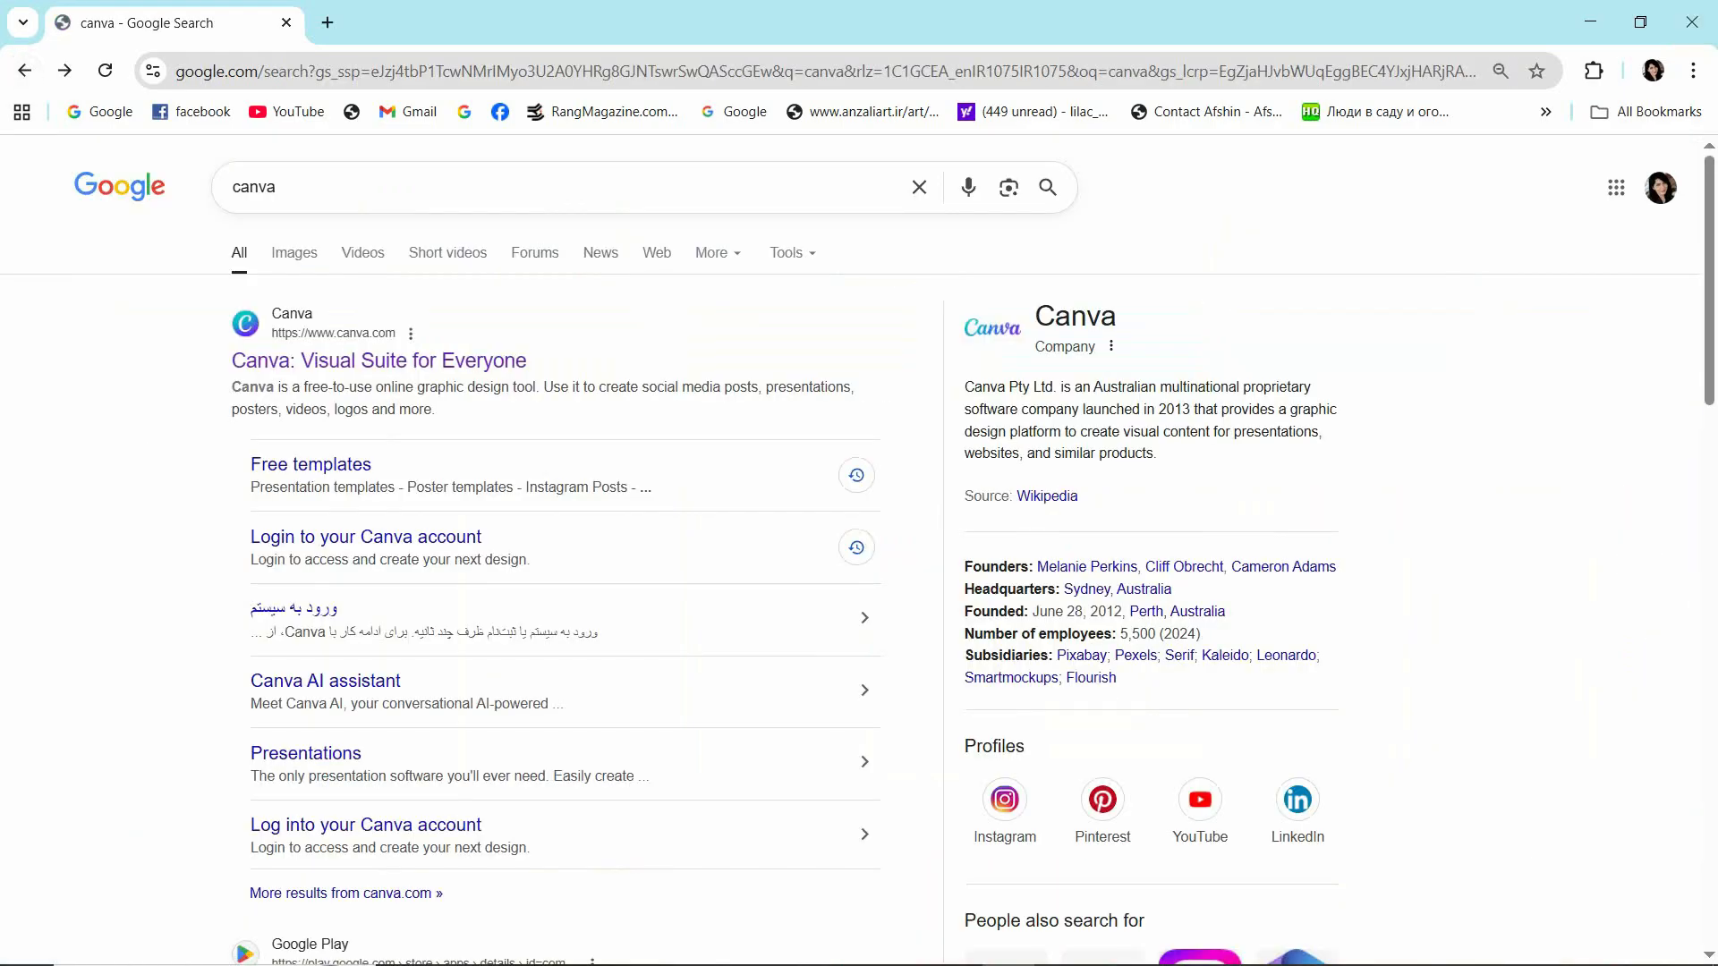
pyautogui.scroll(-1, 859, 537)
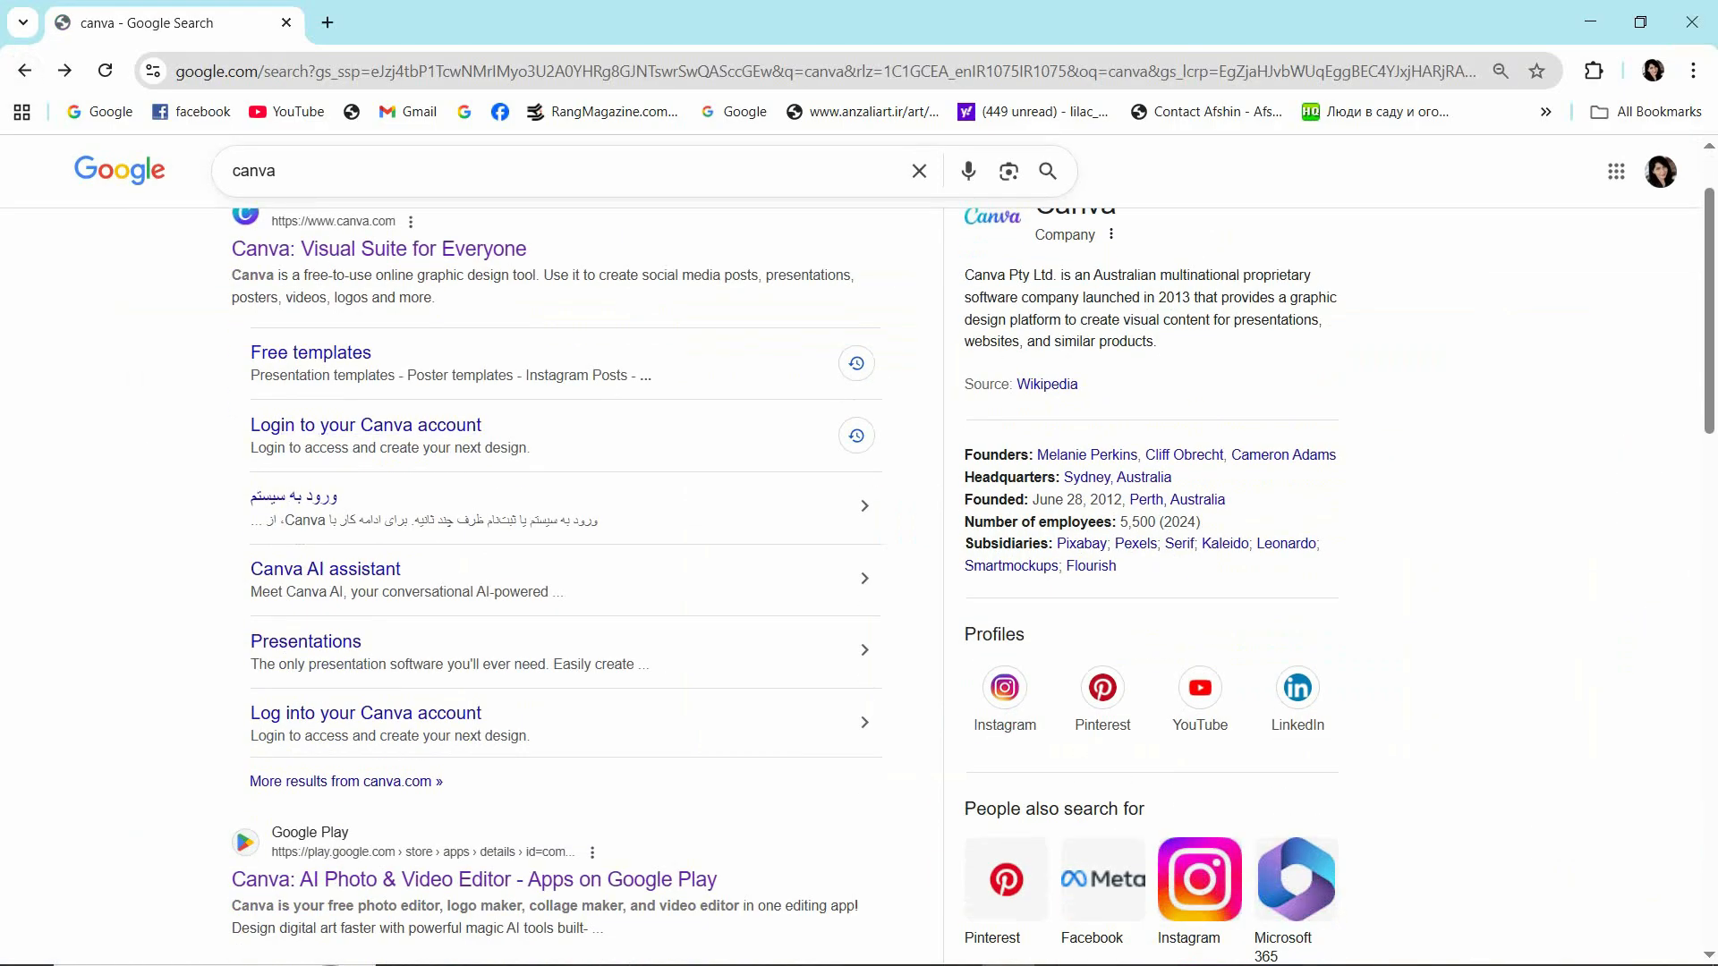
pyautogui.scroll(-1, 358, 779)
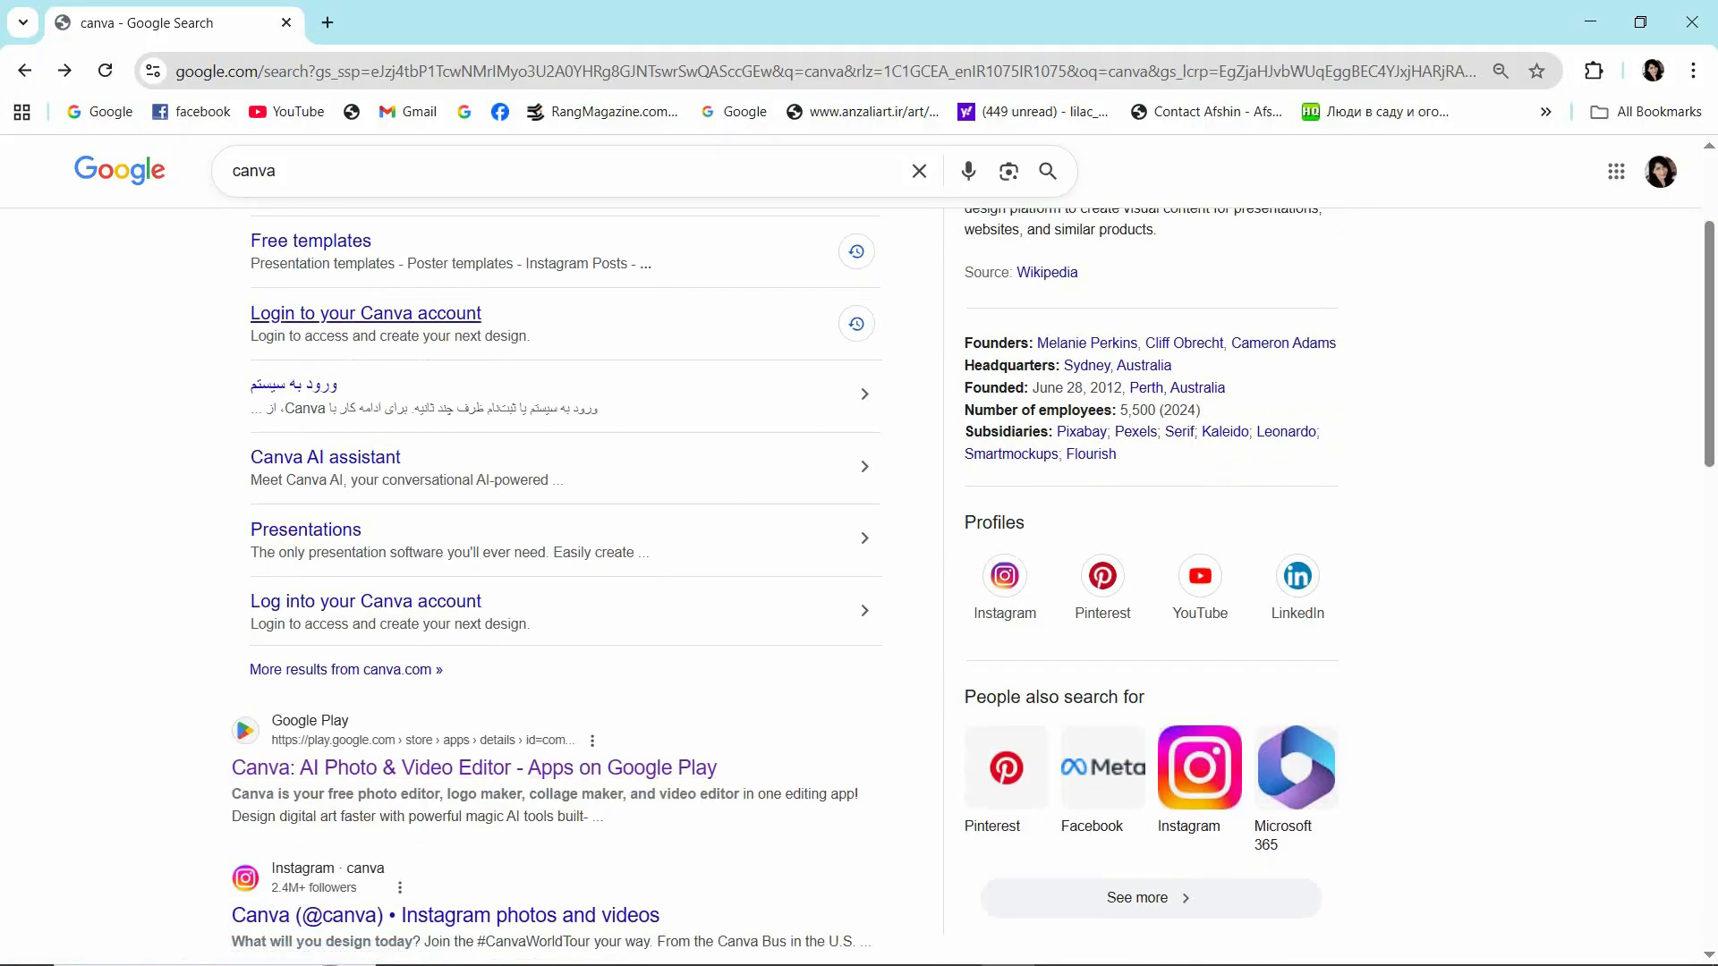
pyautogui.scroll(2, 367, 313)
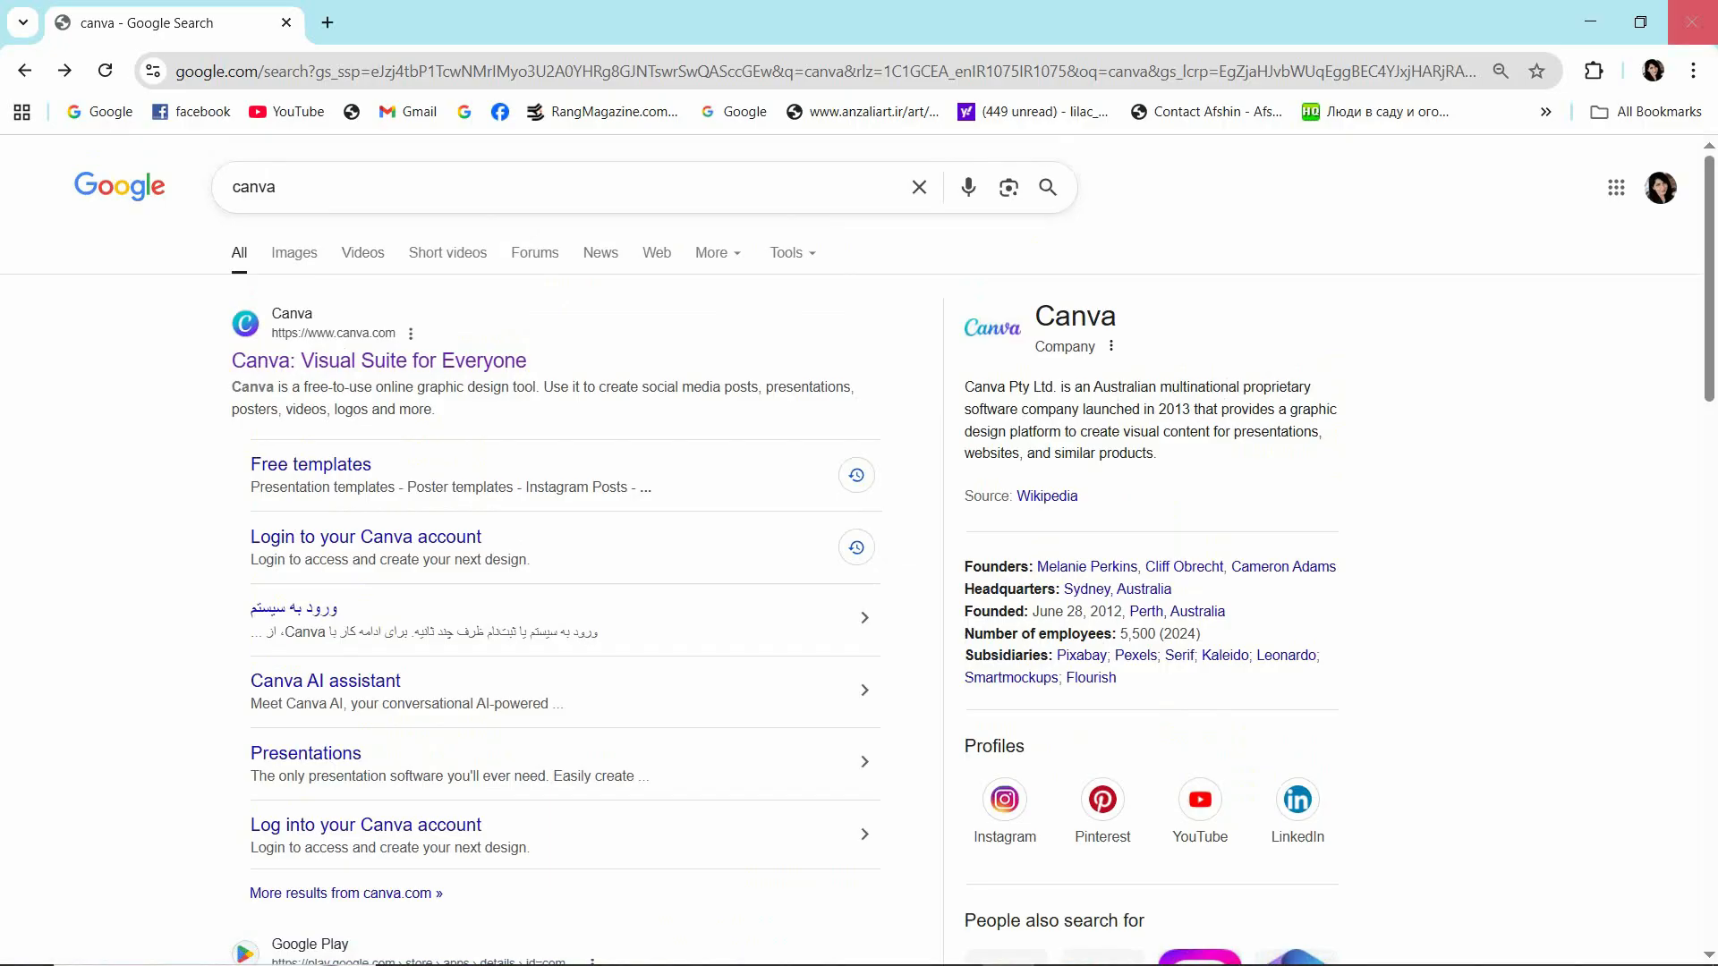
# Close Chrome and switch back to the Canva desktop app.
pyautogui.click(1692, 22)
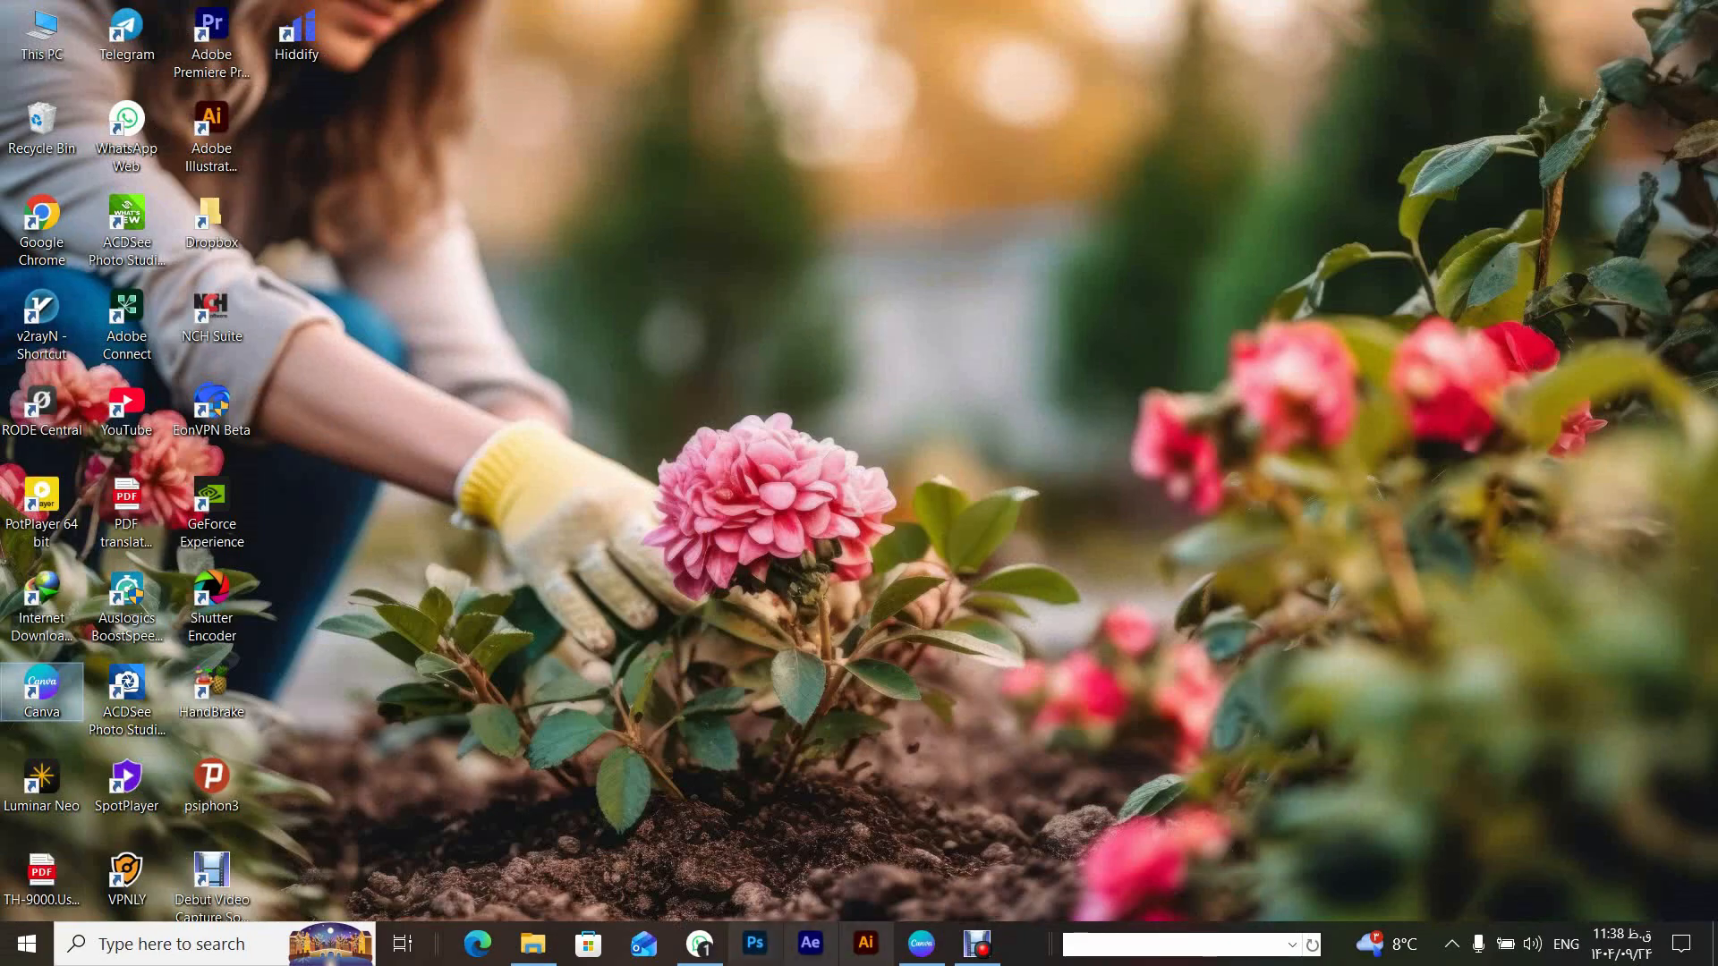
pyautogui.moveTo(977, 944)
pyautogui.click(922, 944)
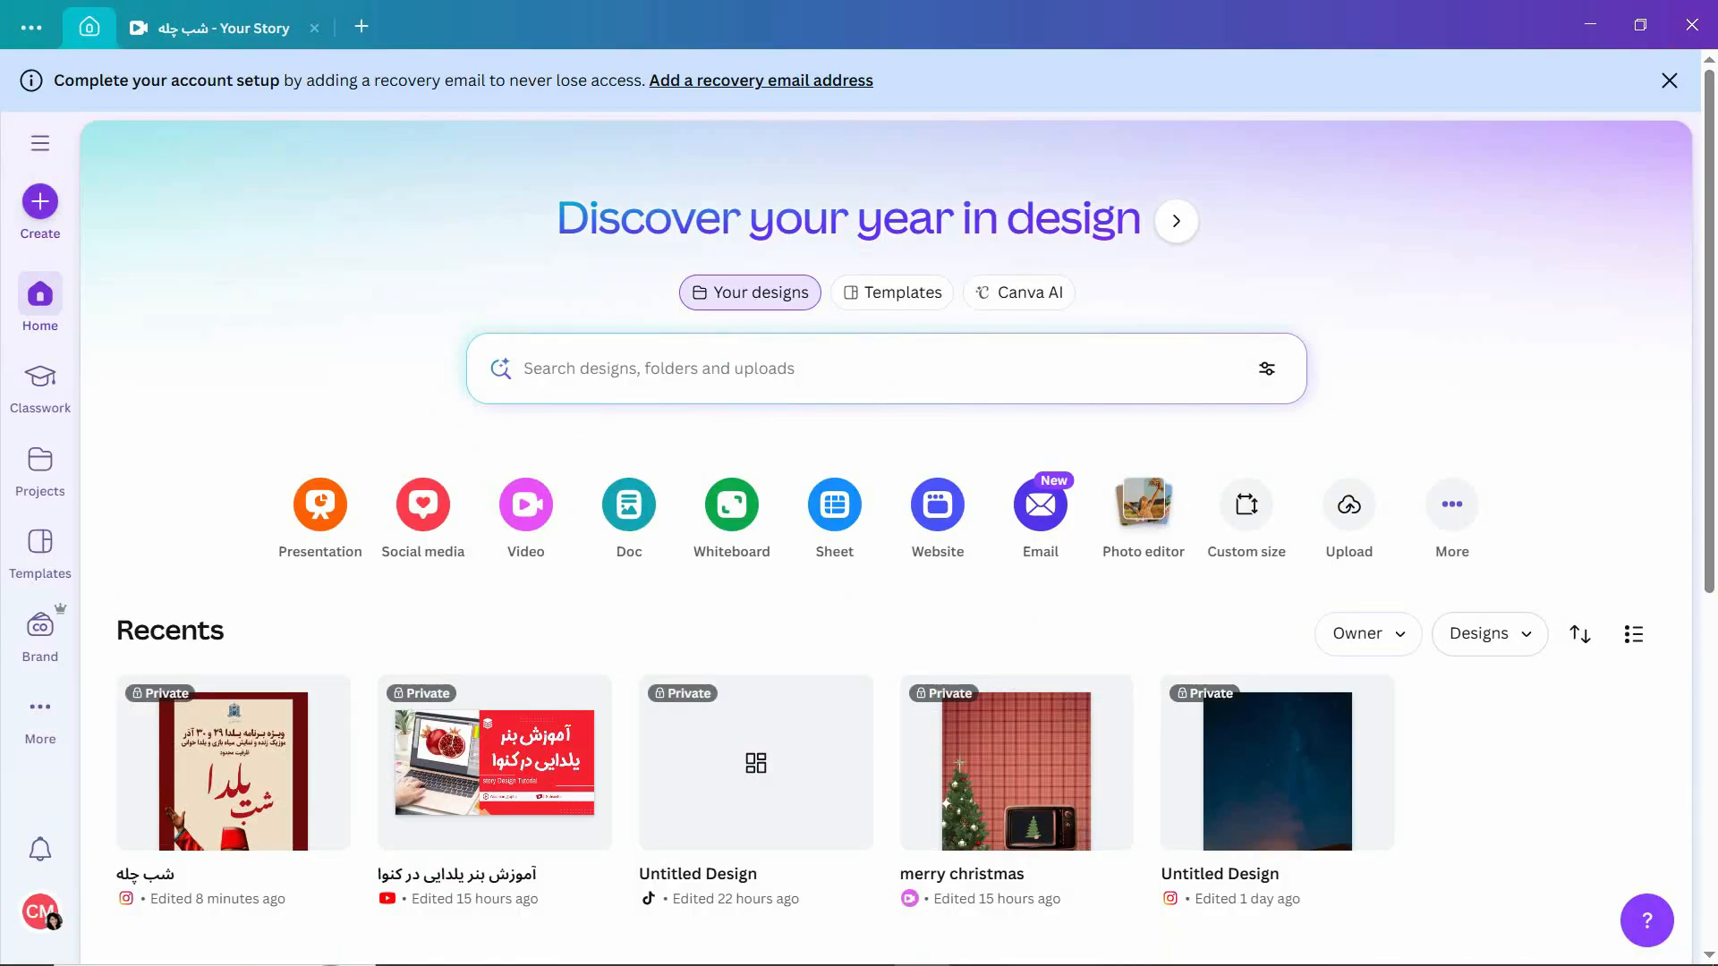
# Create a new blank Instagram Story design (1080 × 1920 px) from the popular social media formats.
pyautogui.click(40, 202)
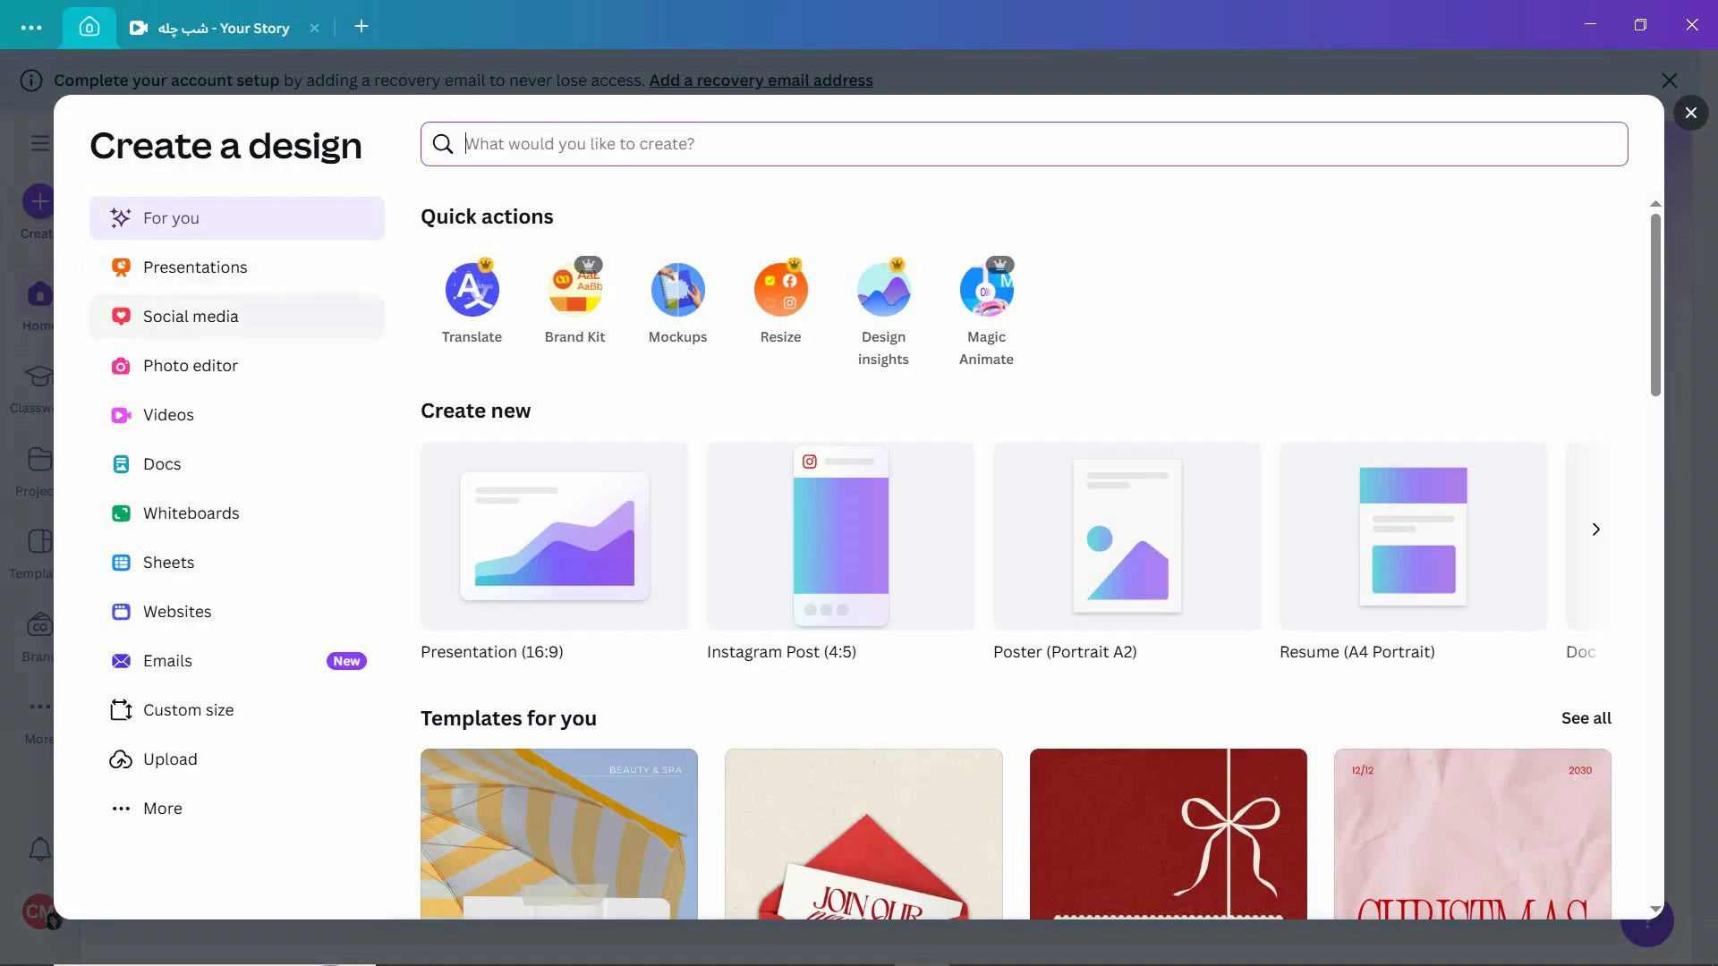
pyautogui.click(190, 316)
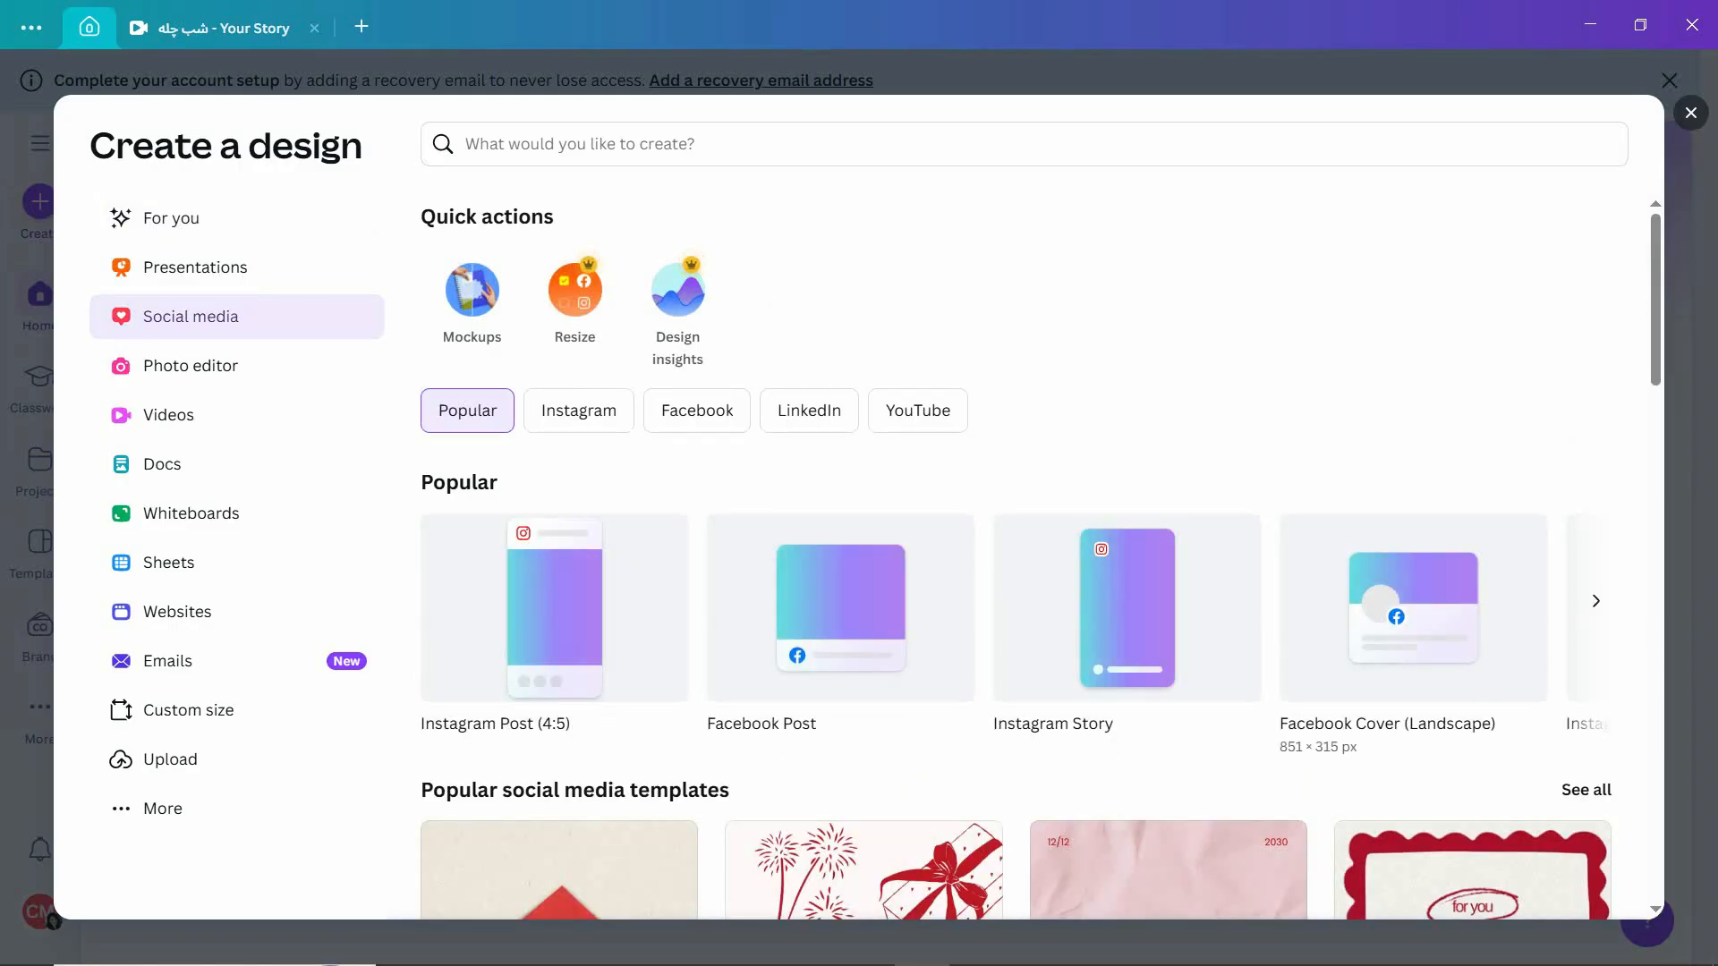
pyautogui.click(1595, 601)
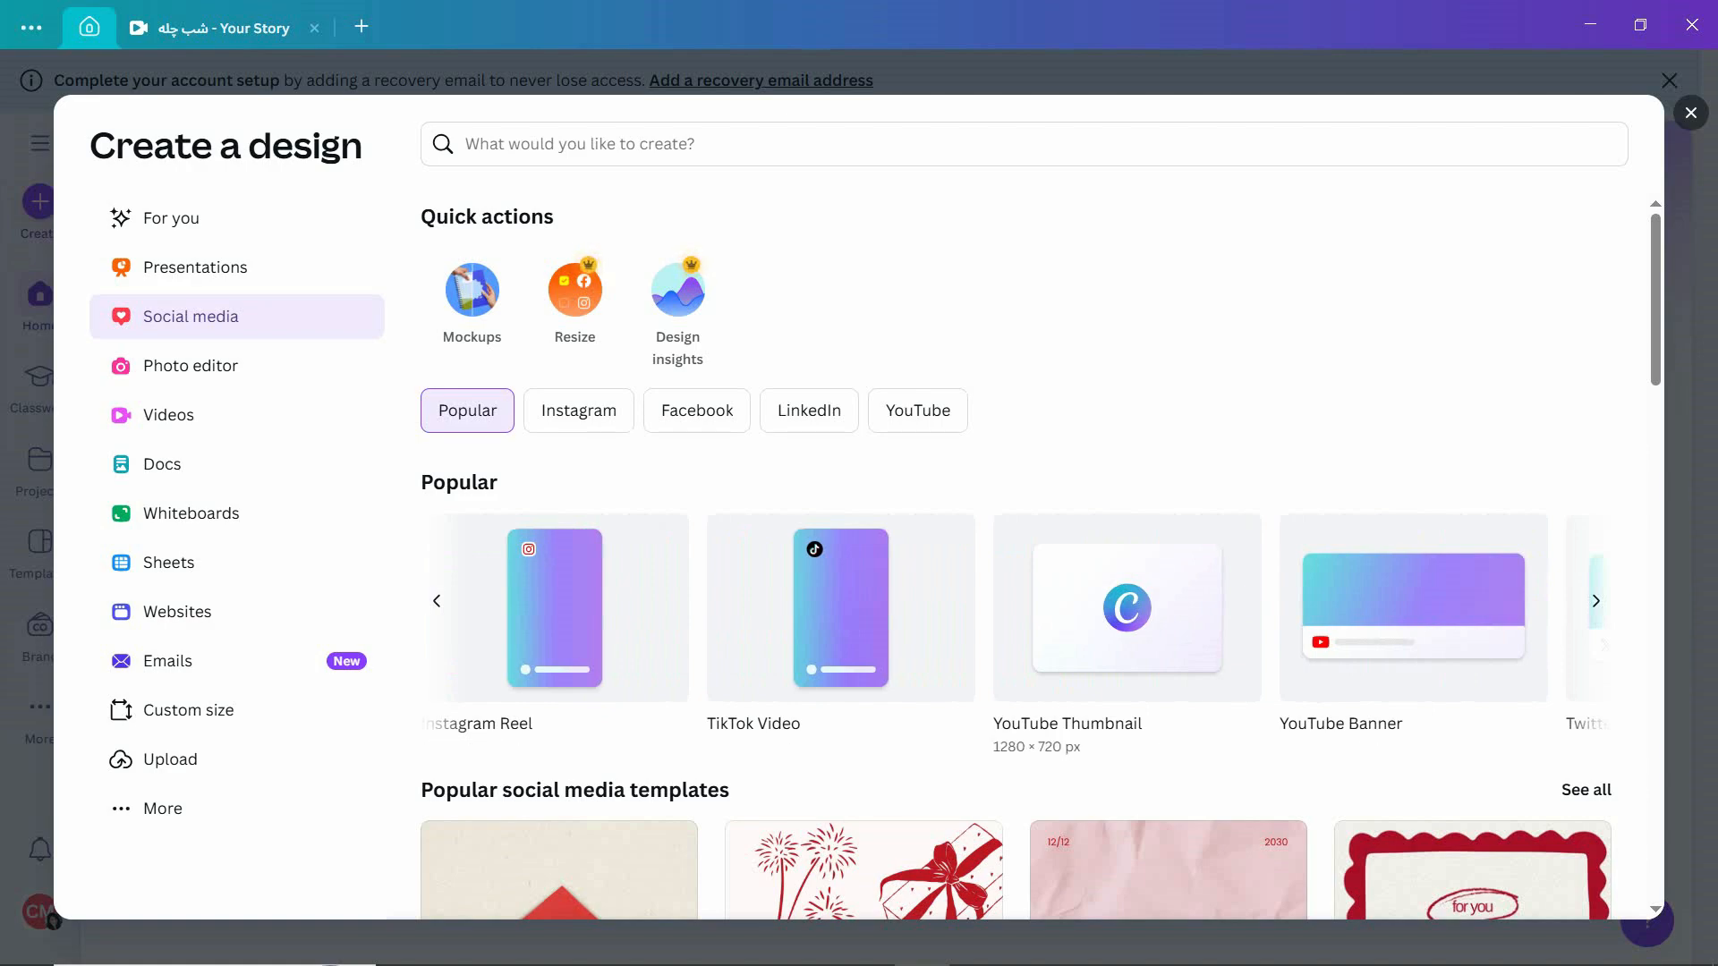
pyautogui.click(1595, 602)
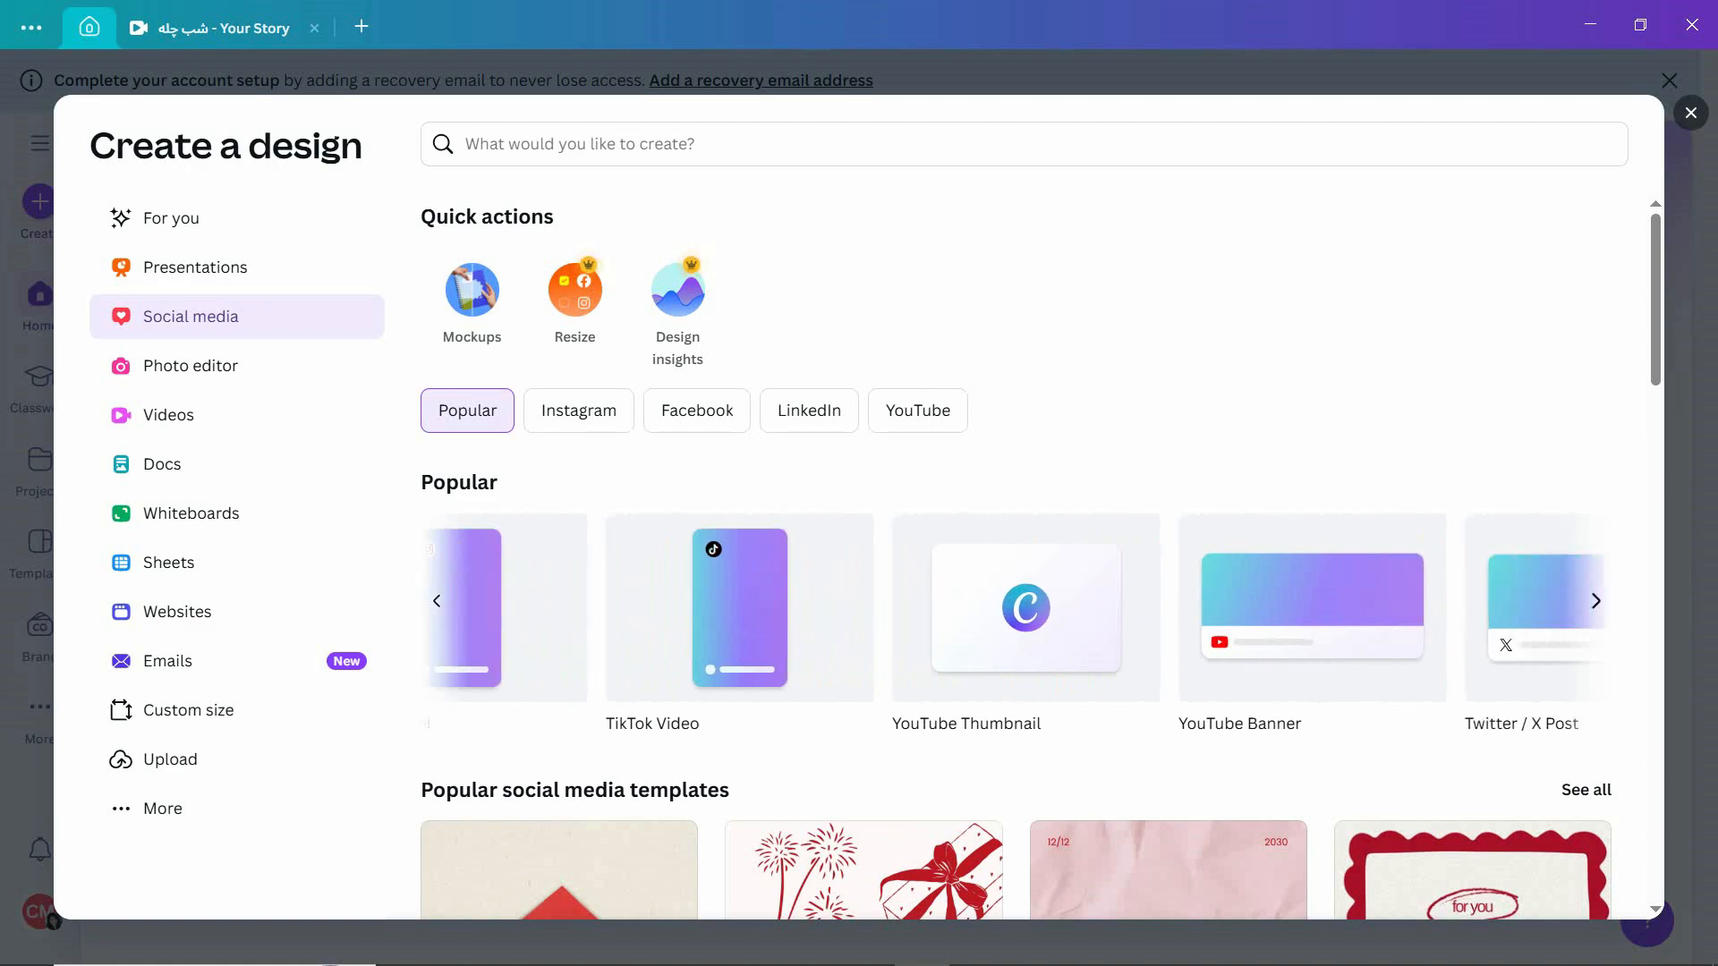
pyautogui.click(437, 601)
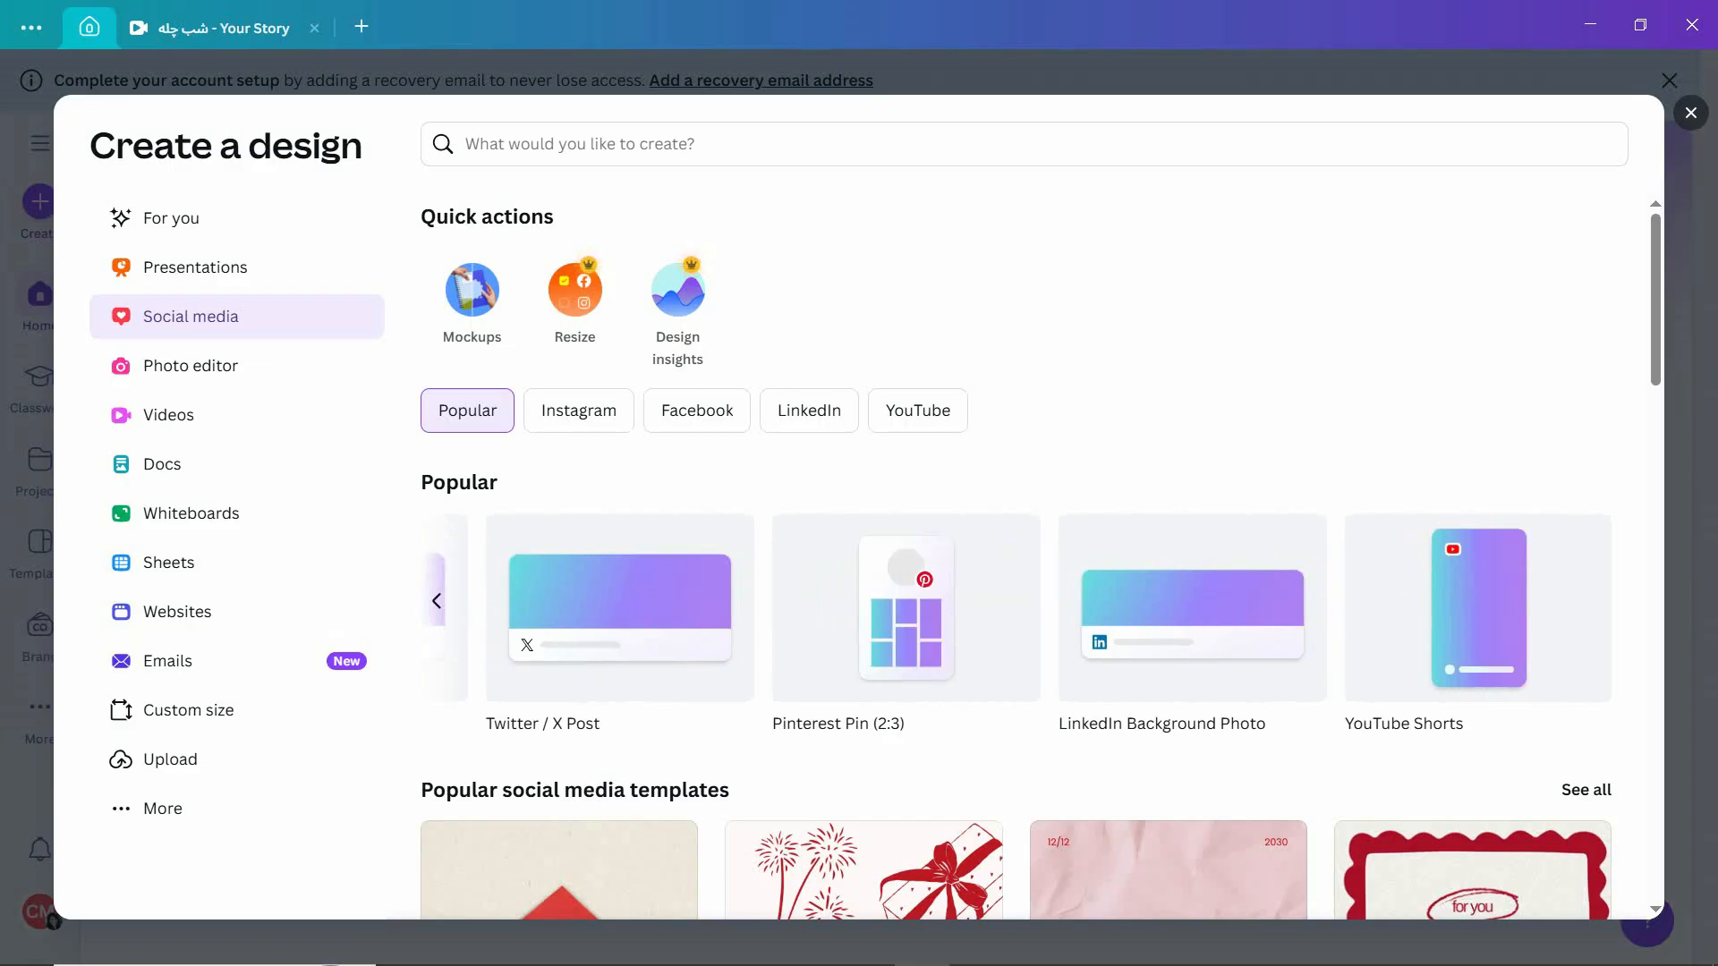
pyautogui.hscroll(-10, 1407, 617)
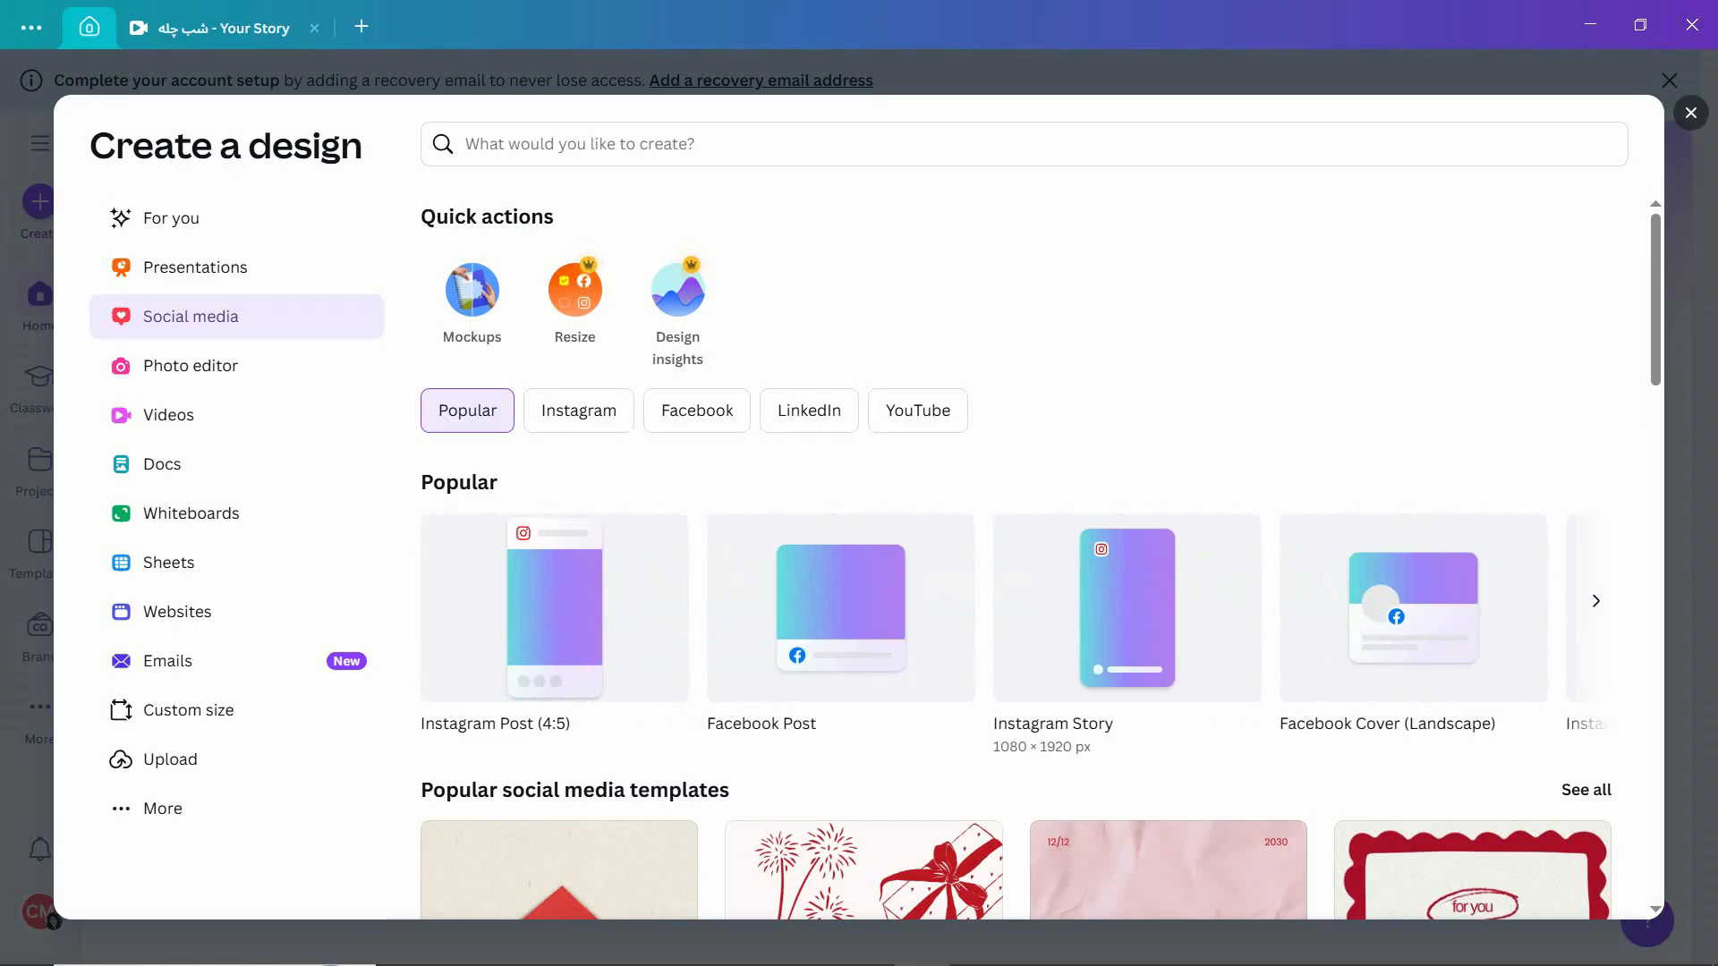
pyautogui.click(1128, 609)
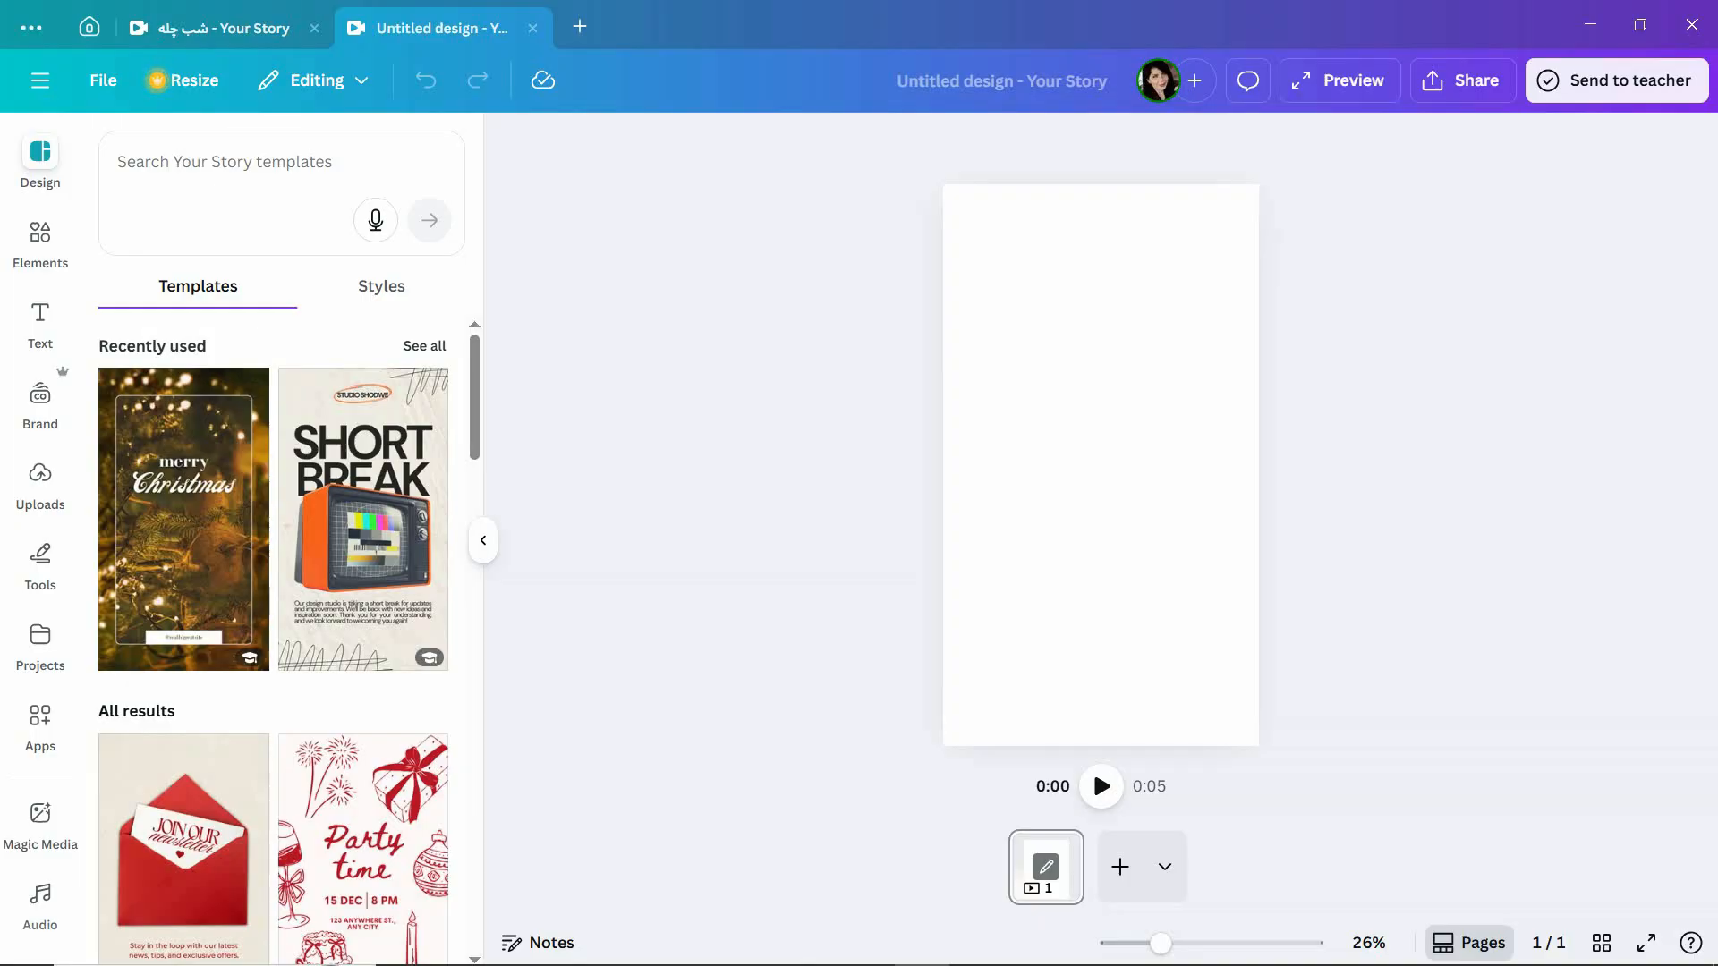
# Search the Your Story templates with the recent query "cristmas poster".
pyautogui.click(225, 163)
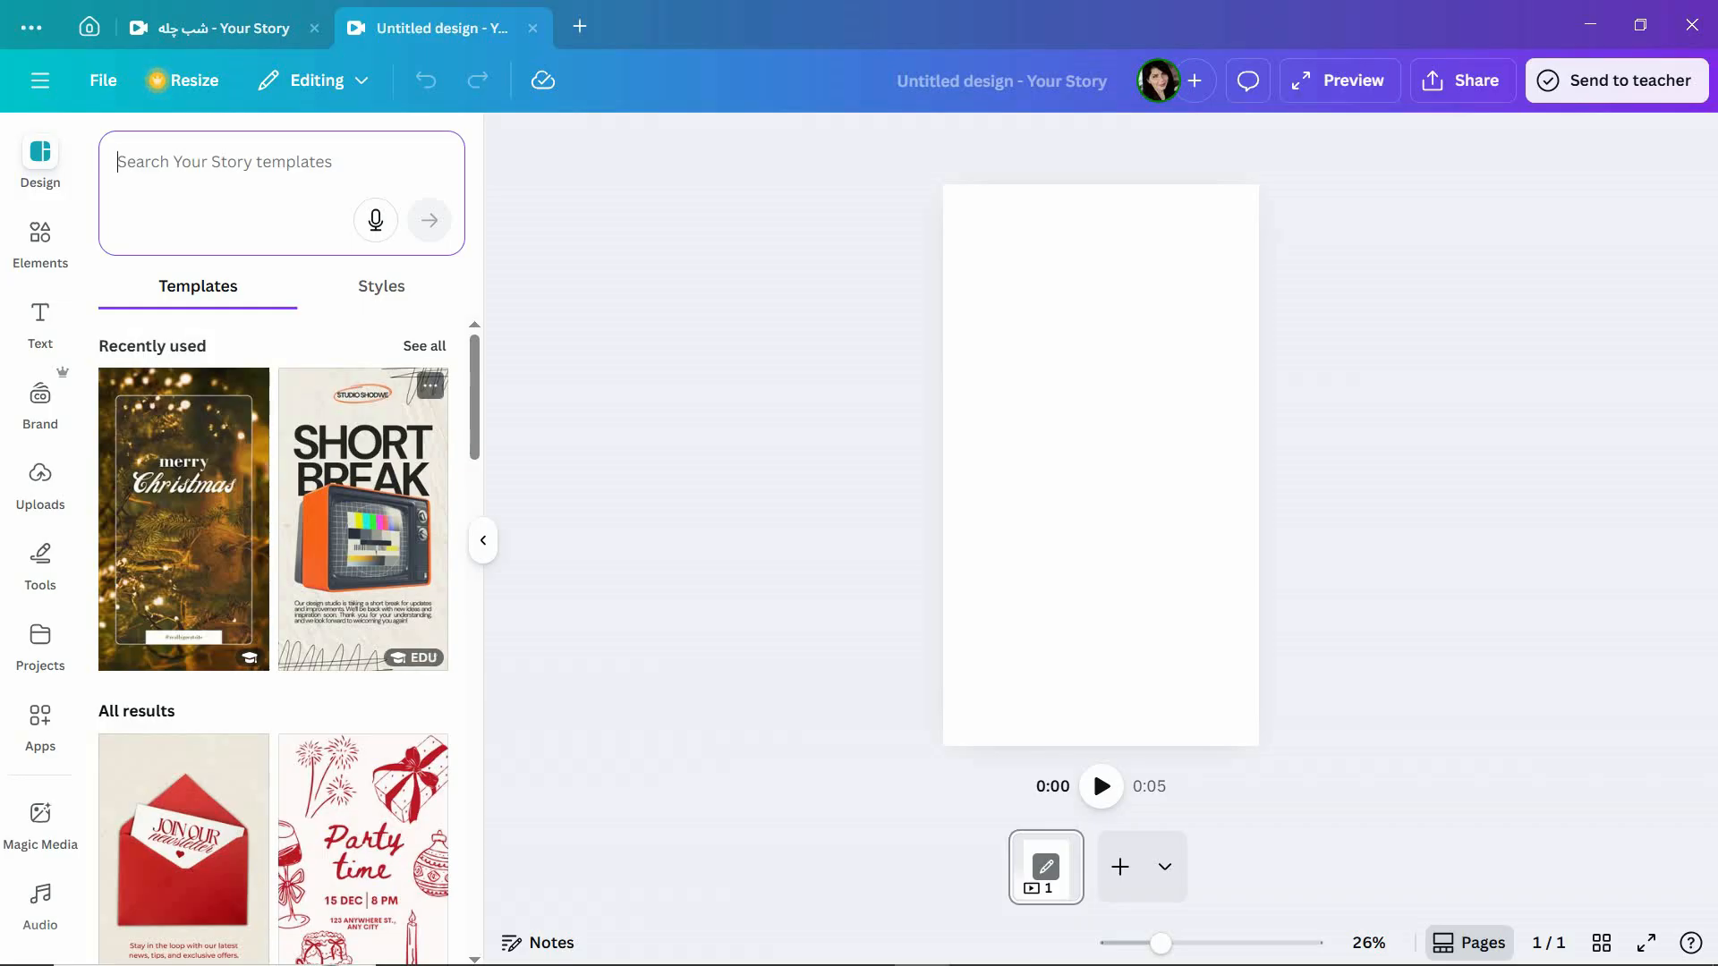
pyautogui.scroll(-4, 183, 537)
pyautogui.scroll(3, 273, 627)
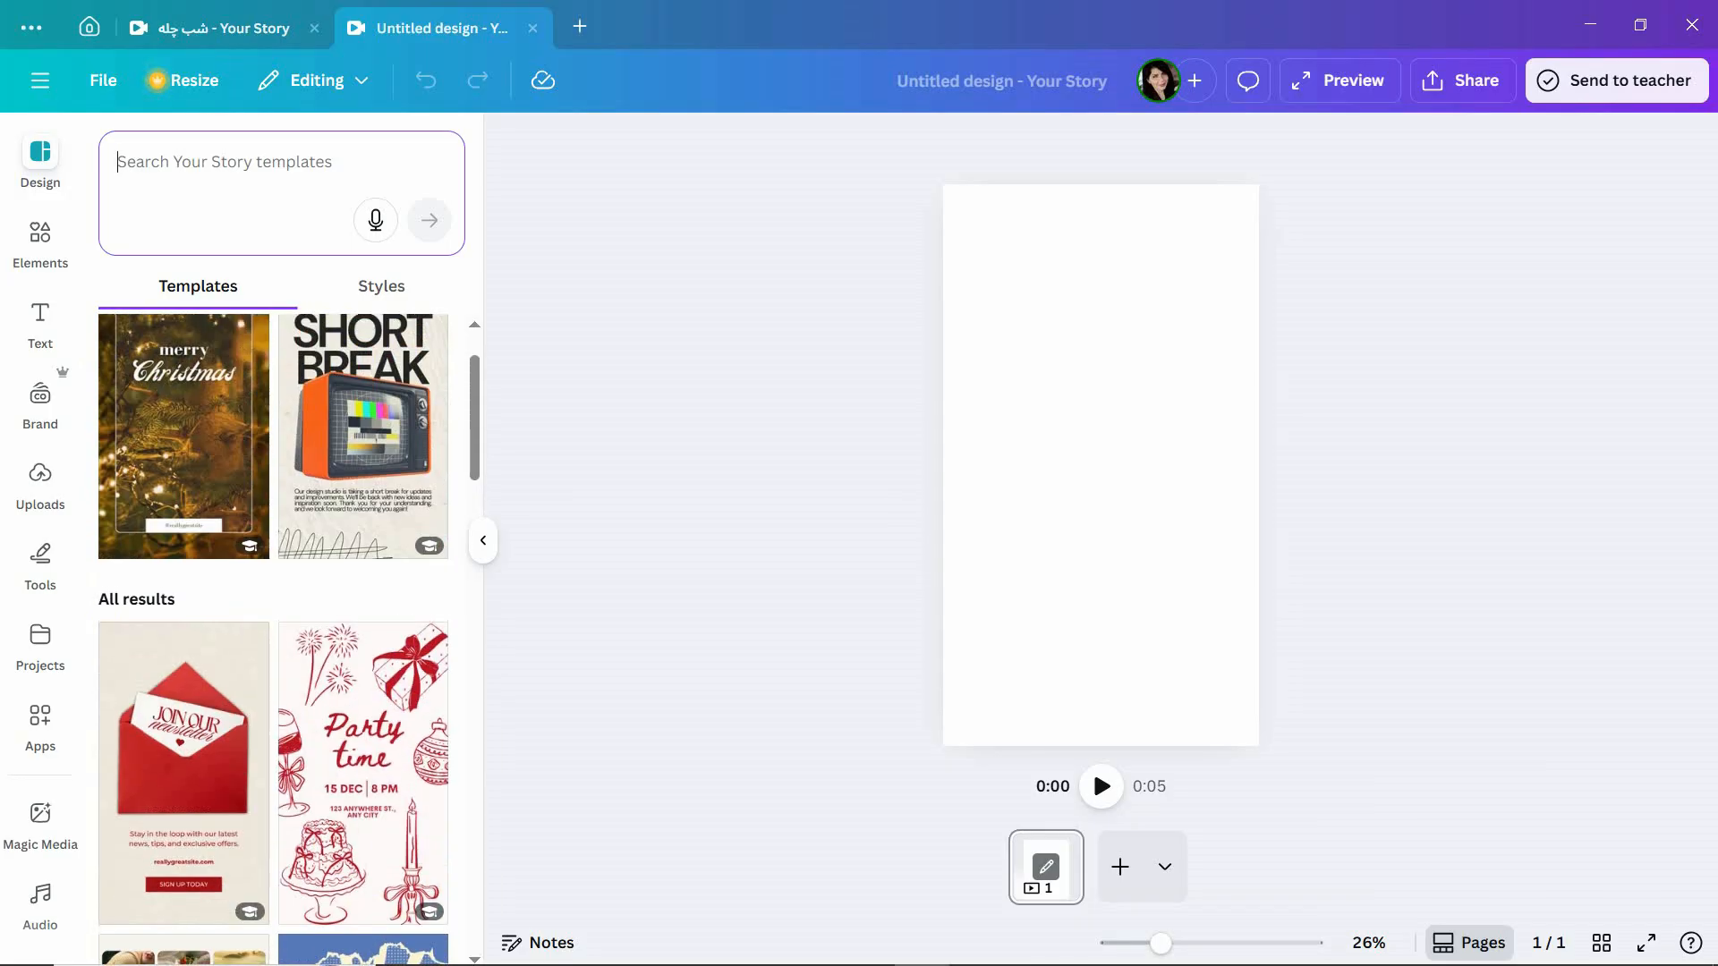
pyautogui.write('c')
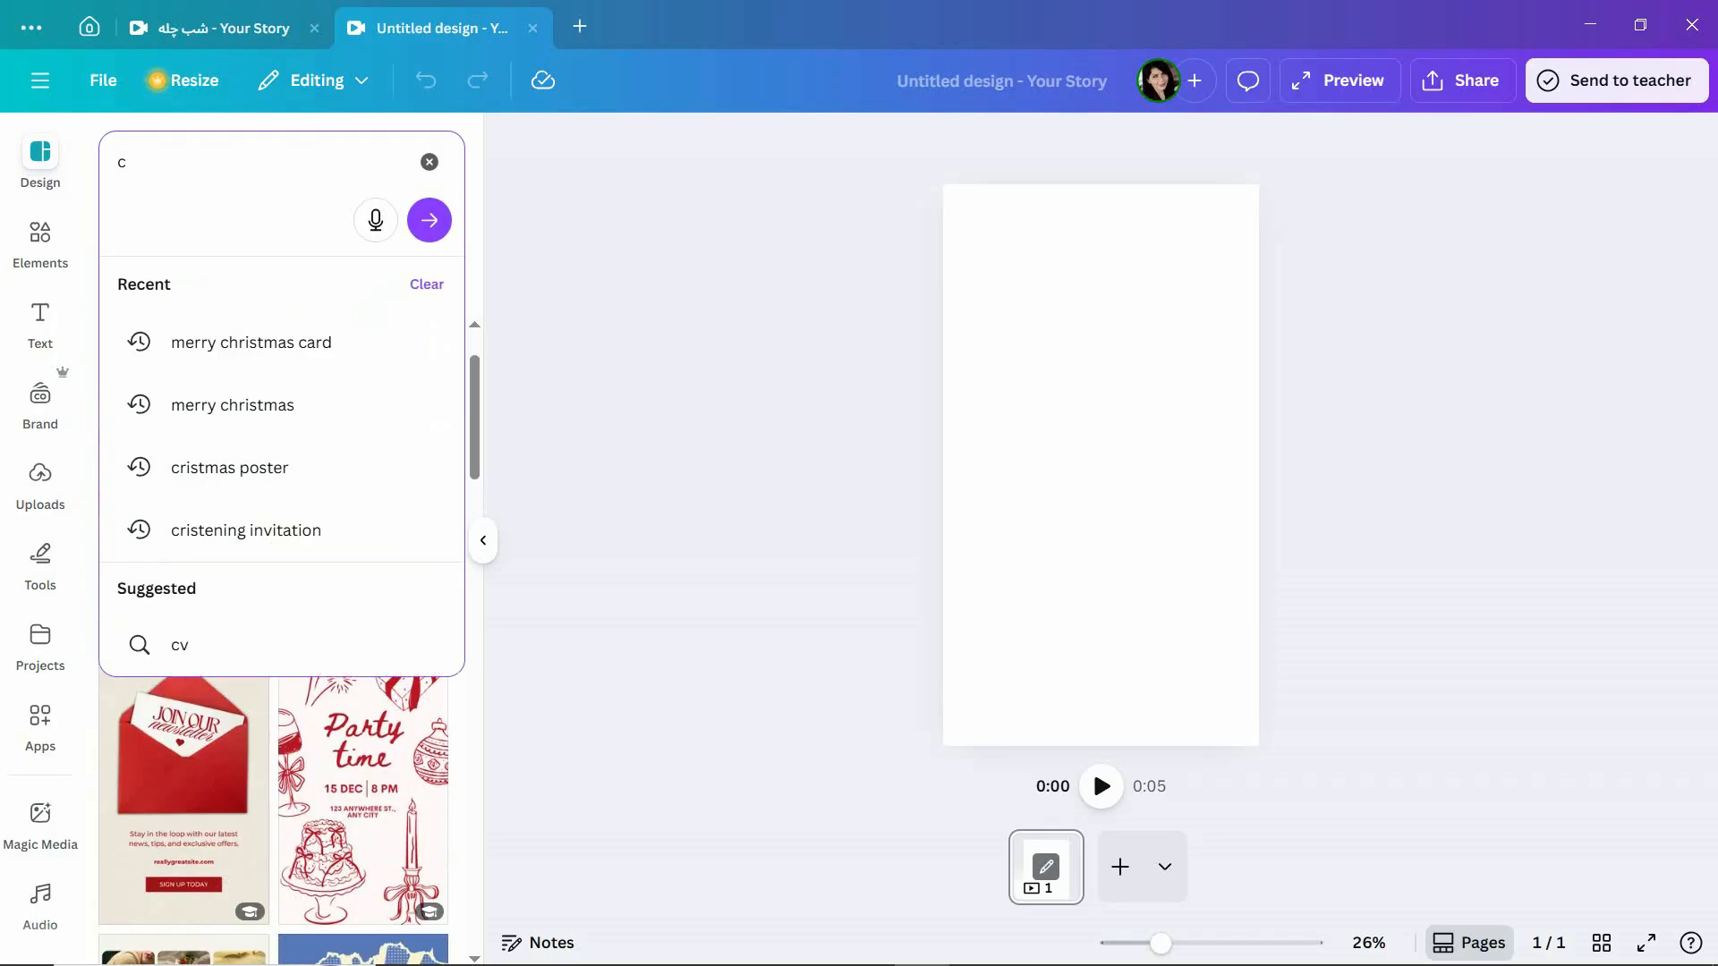
pyautogui.click(230, 467)
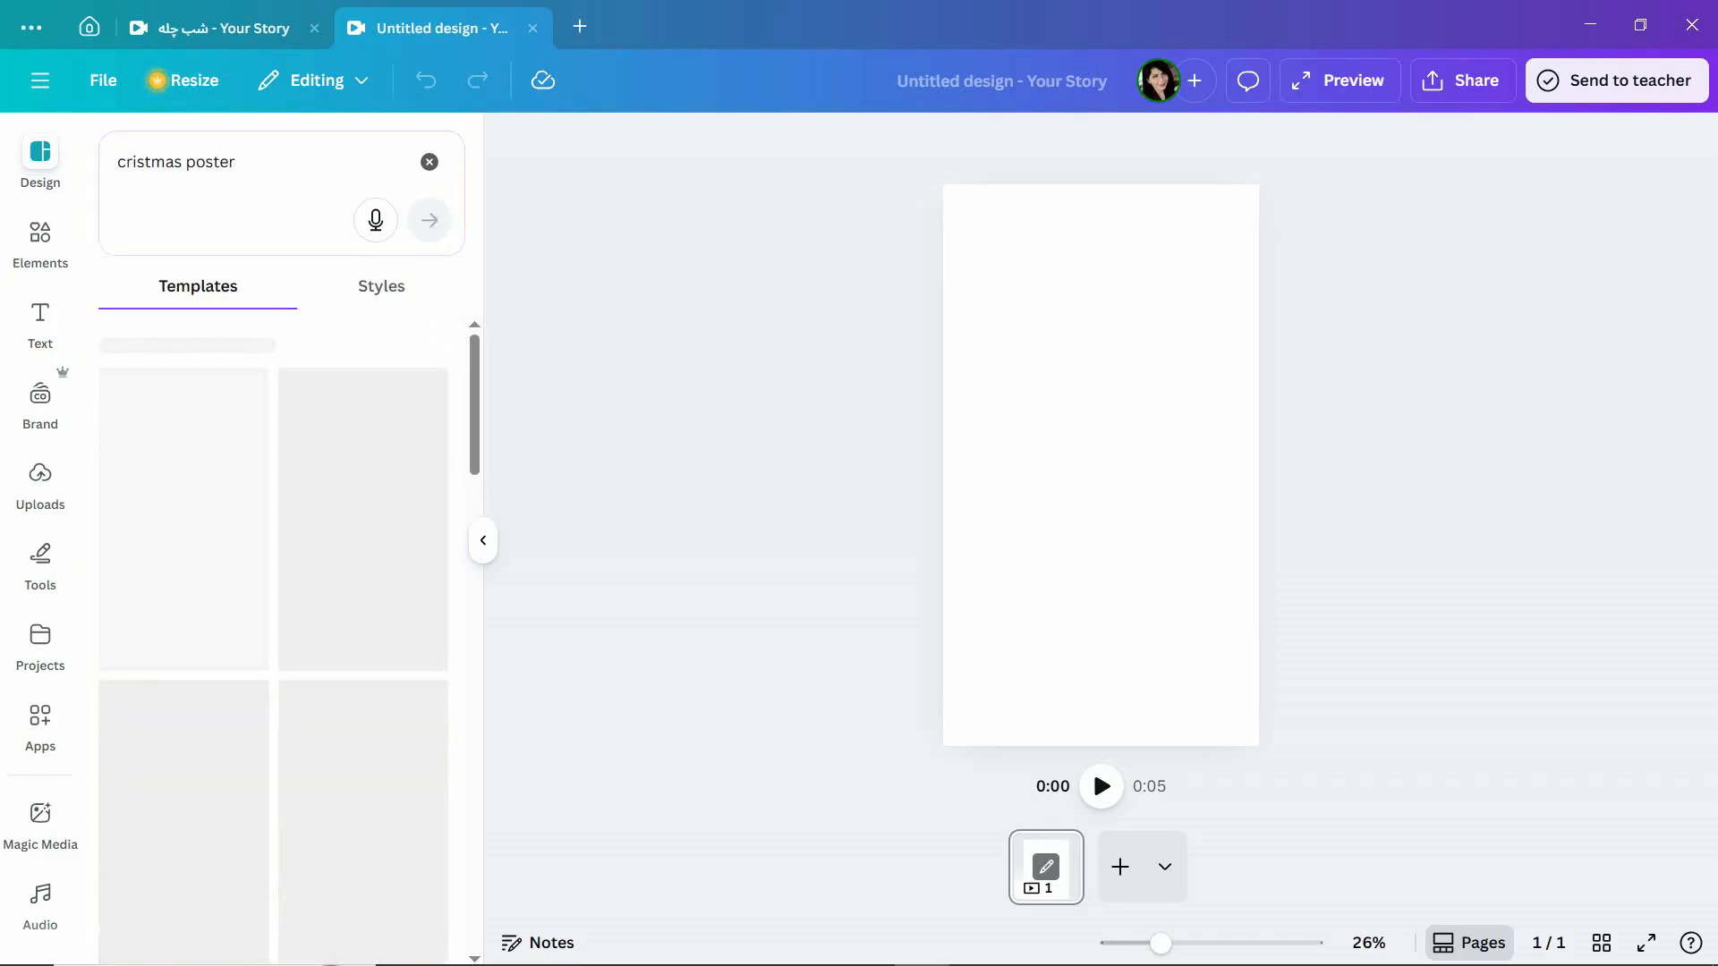
# Refine the template search to "cristmas poster vintage".
pyautogui.click(240, 163)
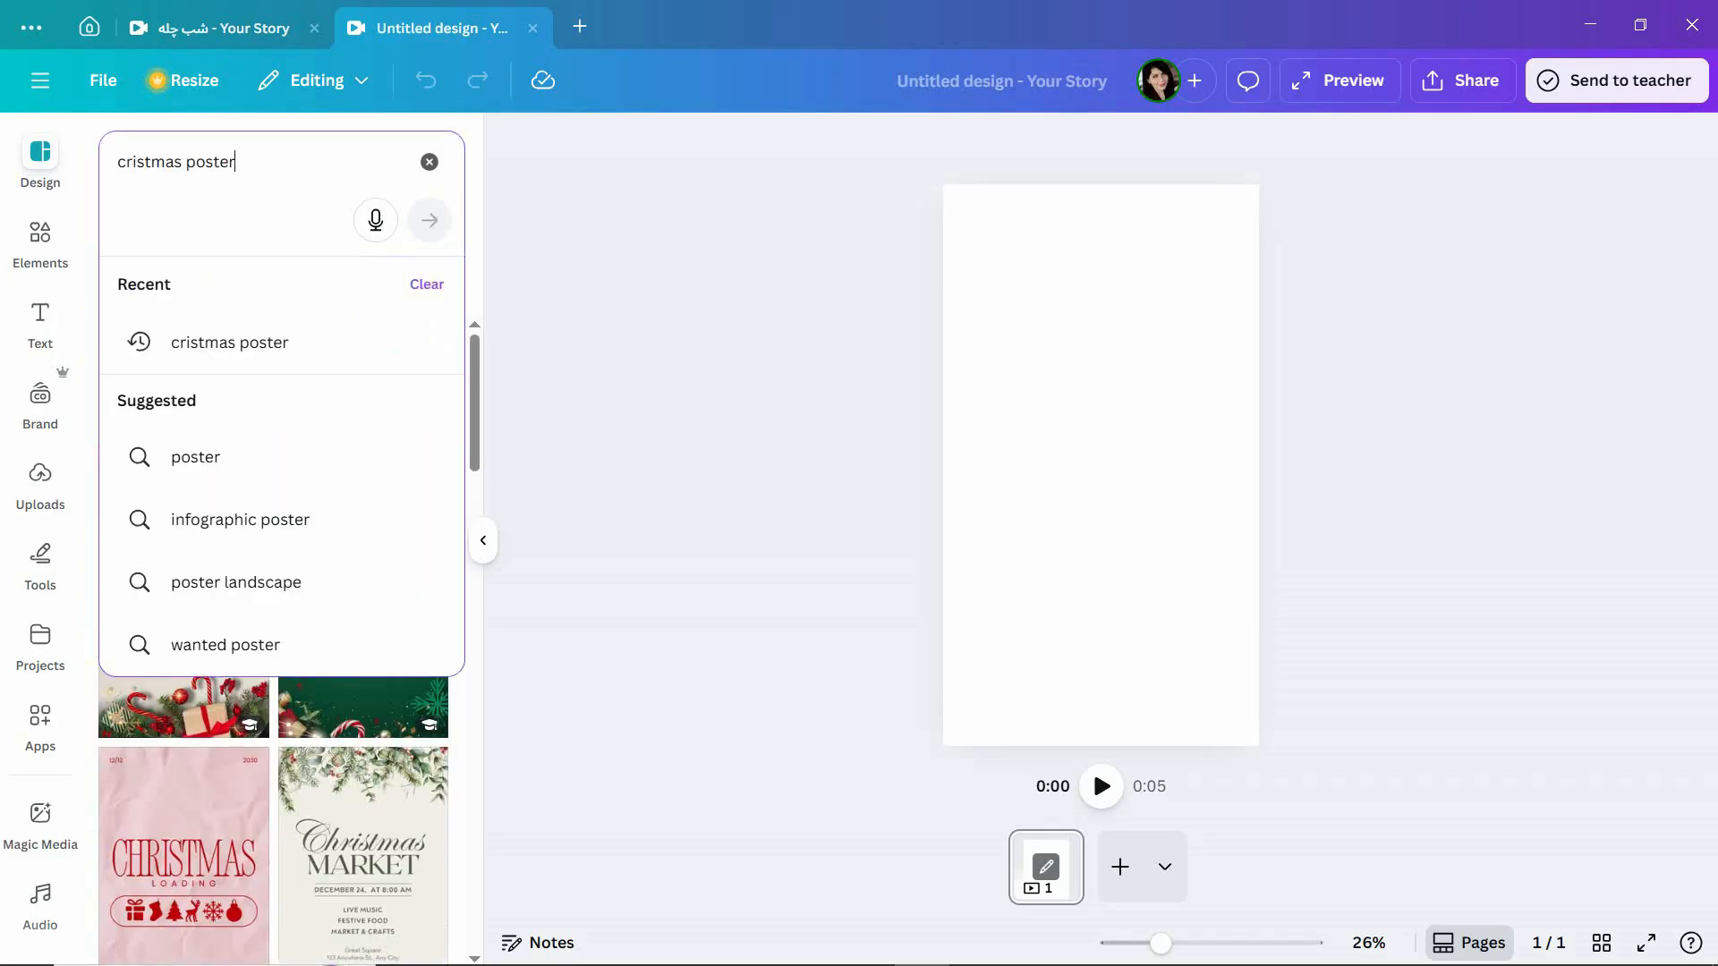
pyautogui.write('vi')
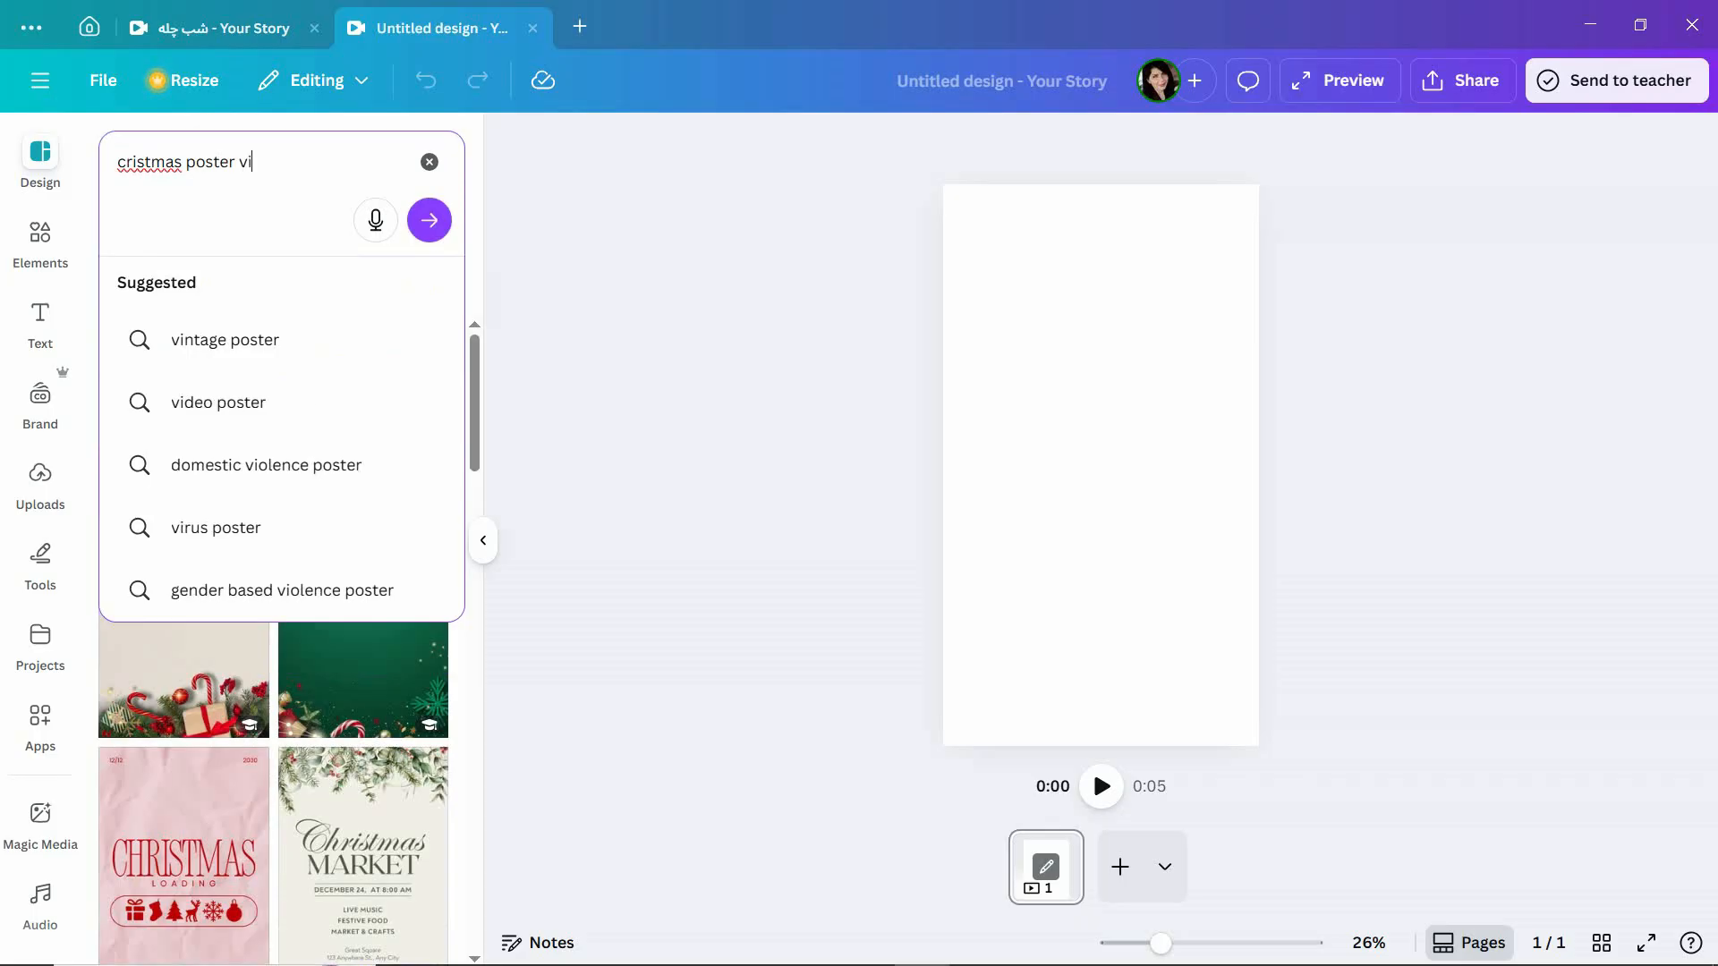
pyautogui.write('ntage')
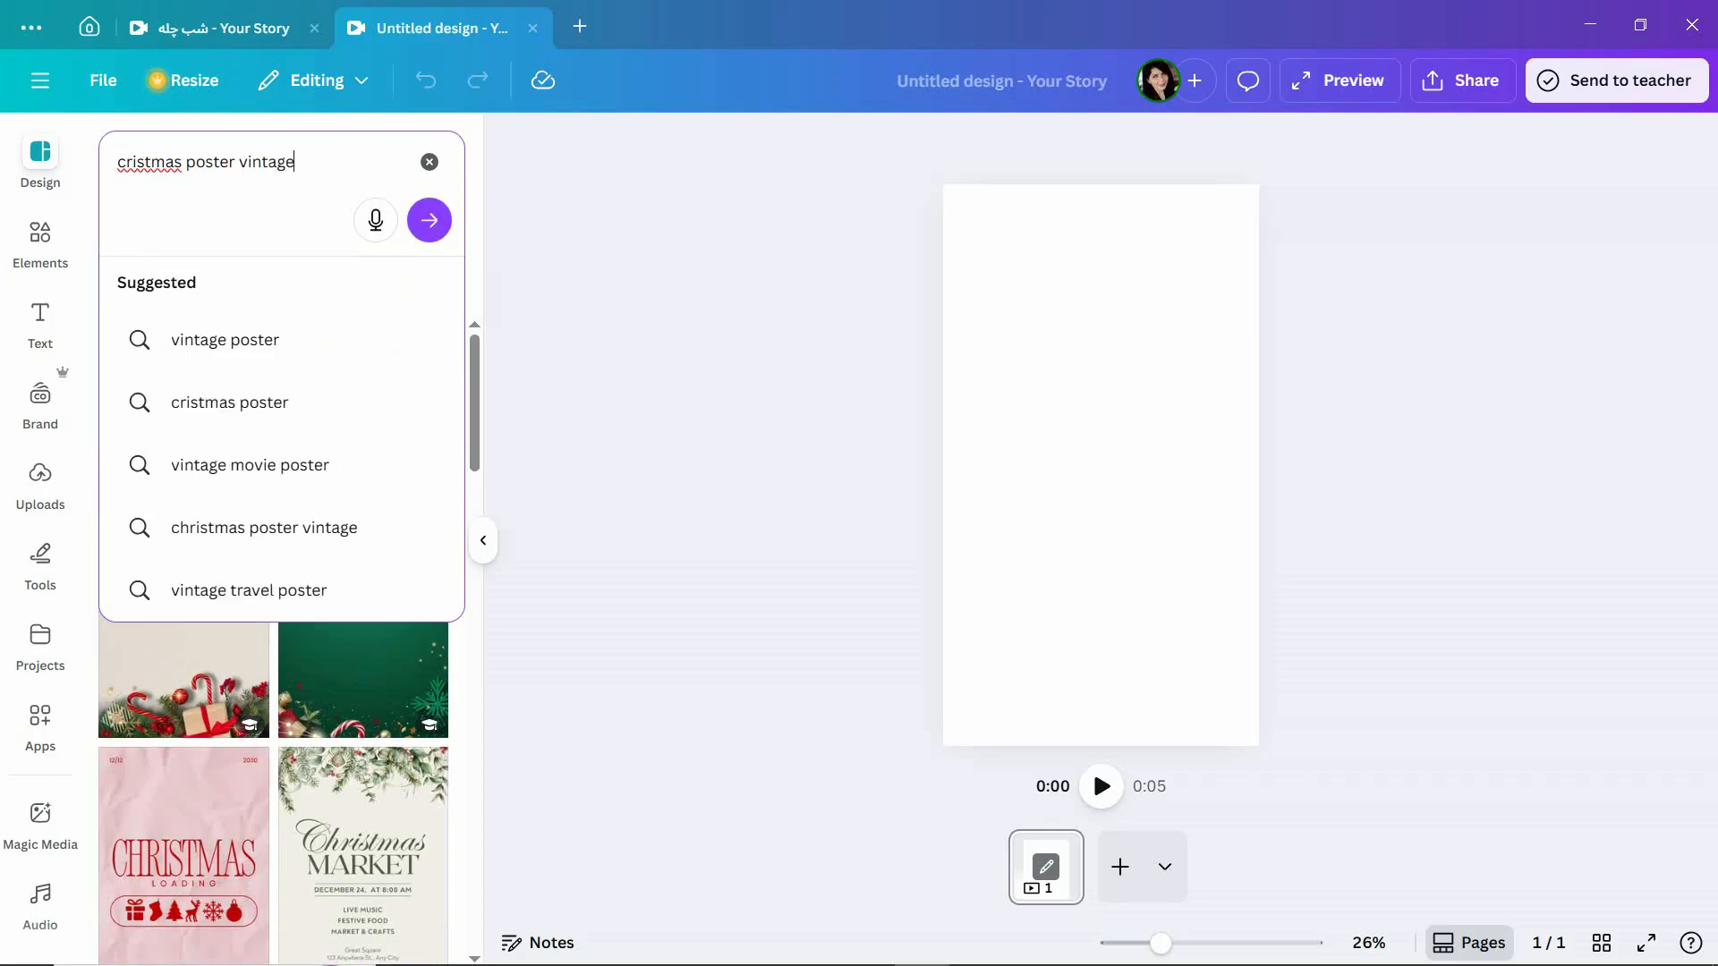
pyautogui.press('Return')
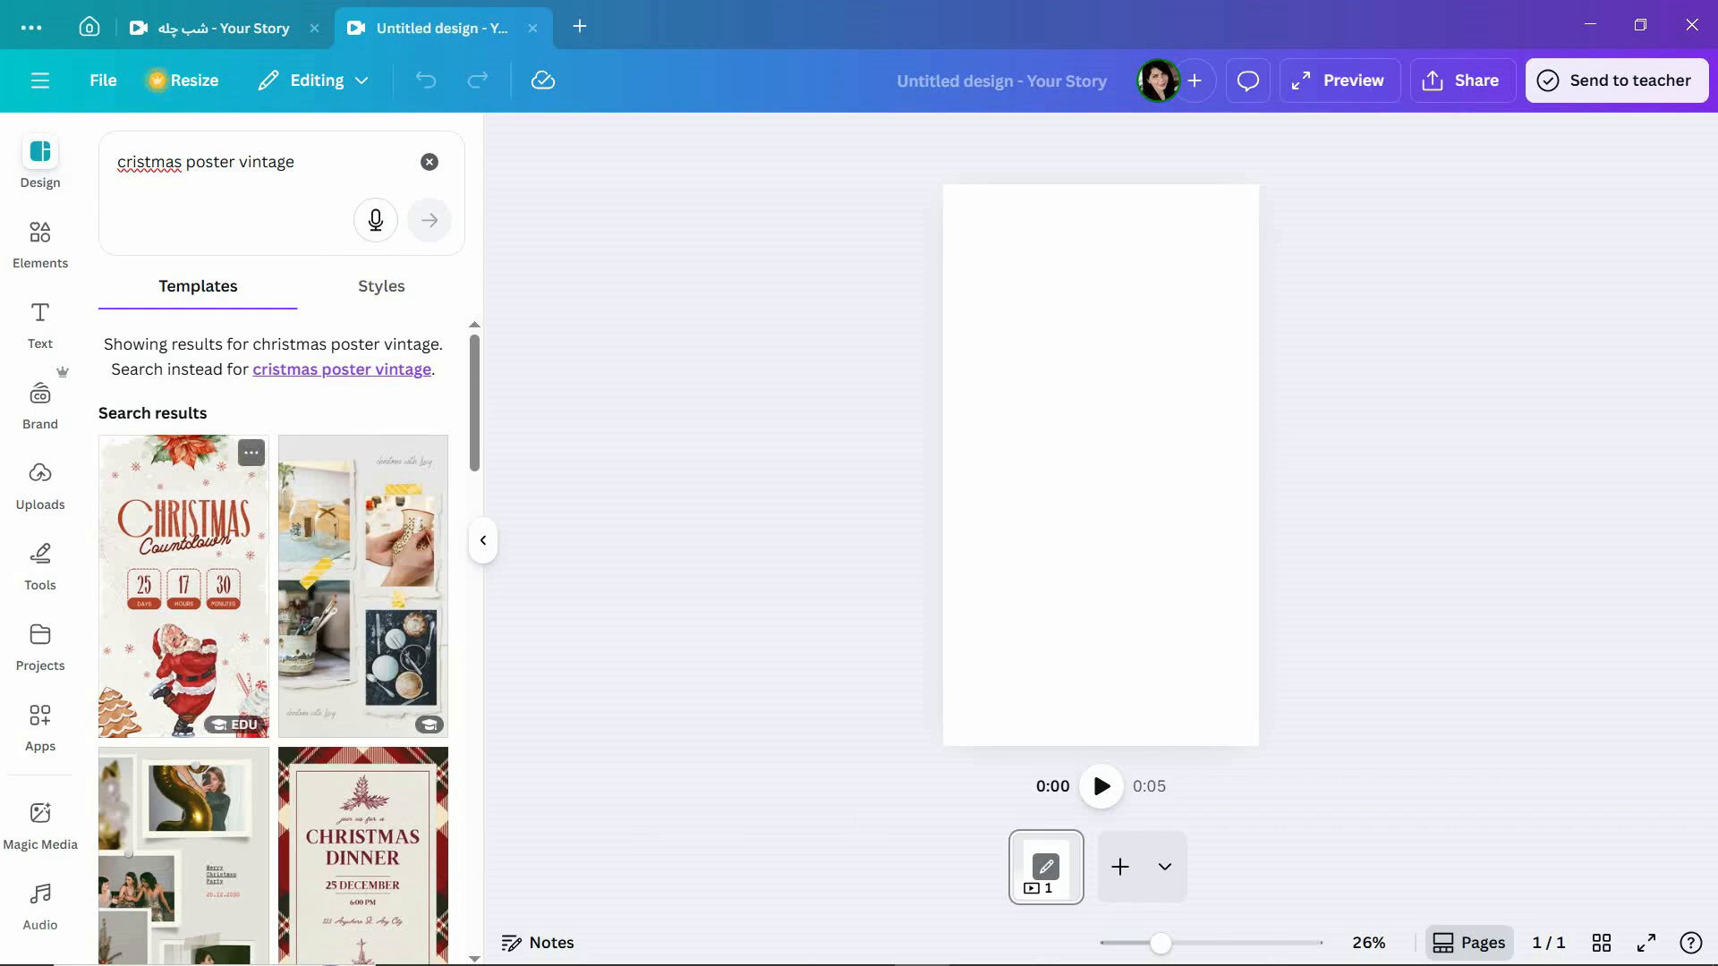
# Find the vintage "Christmas Special Deal" Santa template in the search results and apply it to the blank first page.
pyautogui.scroll(-1, 273, 644)
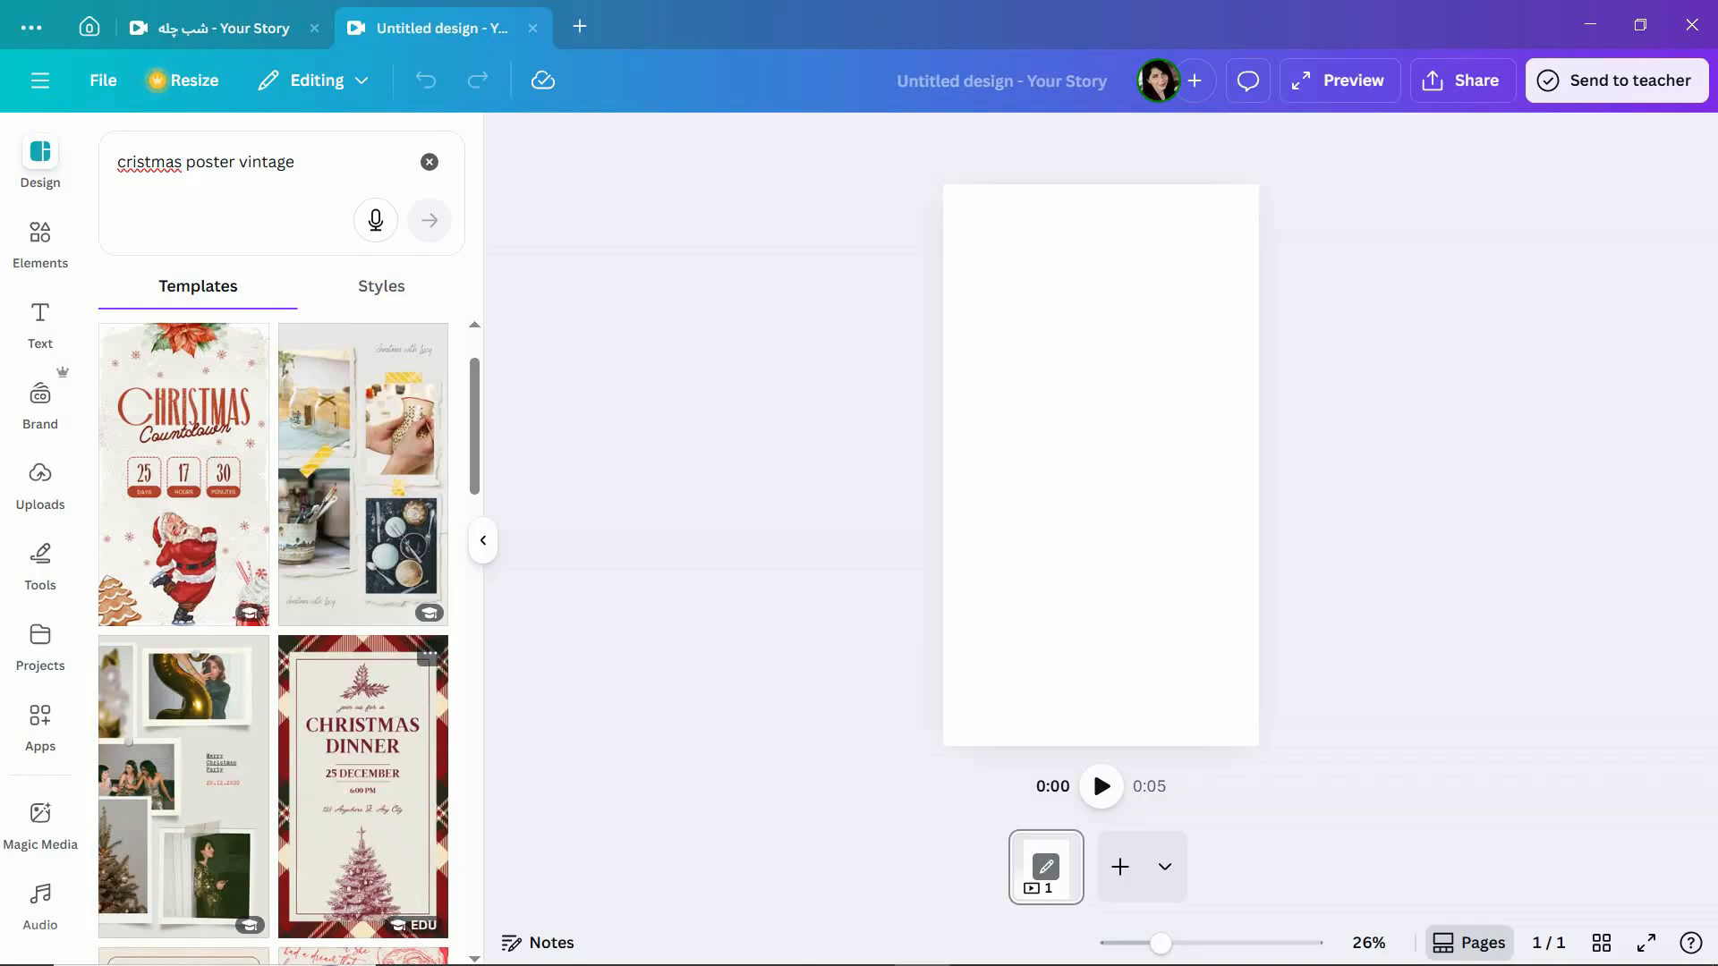
pyautogui.scroll(-2, 363, 680)
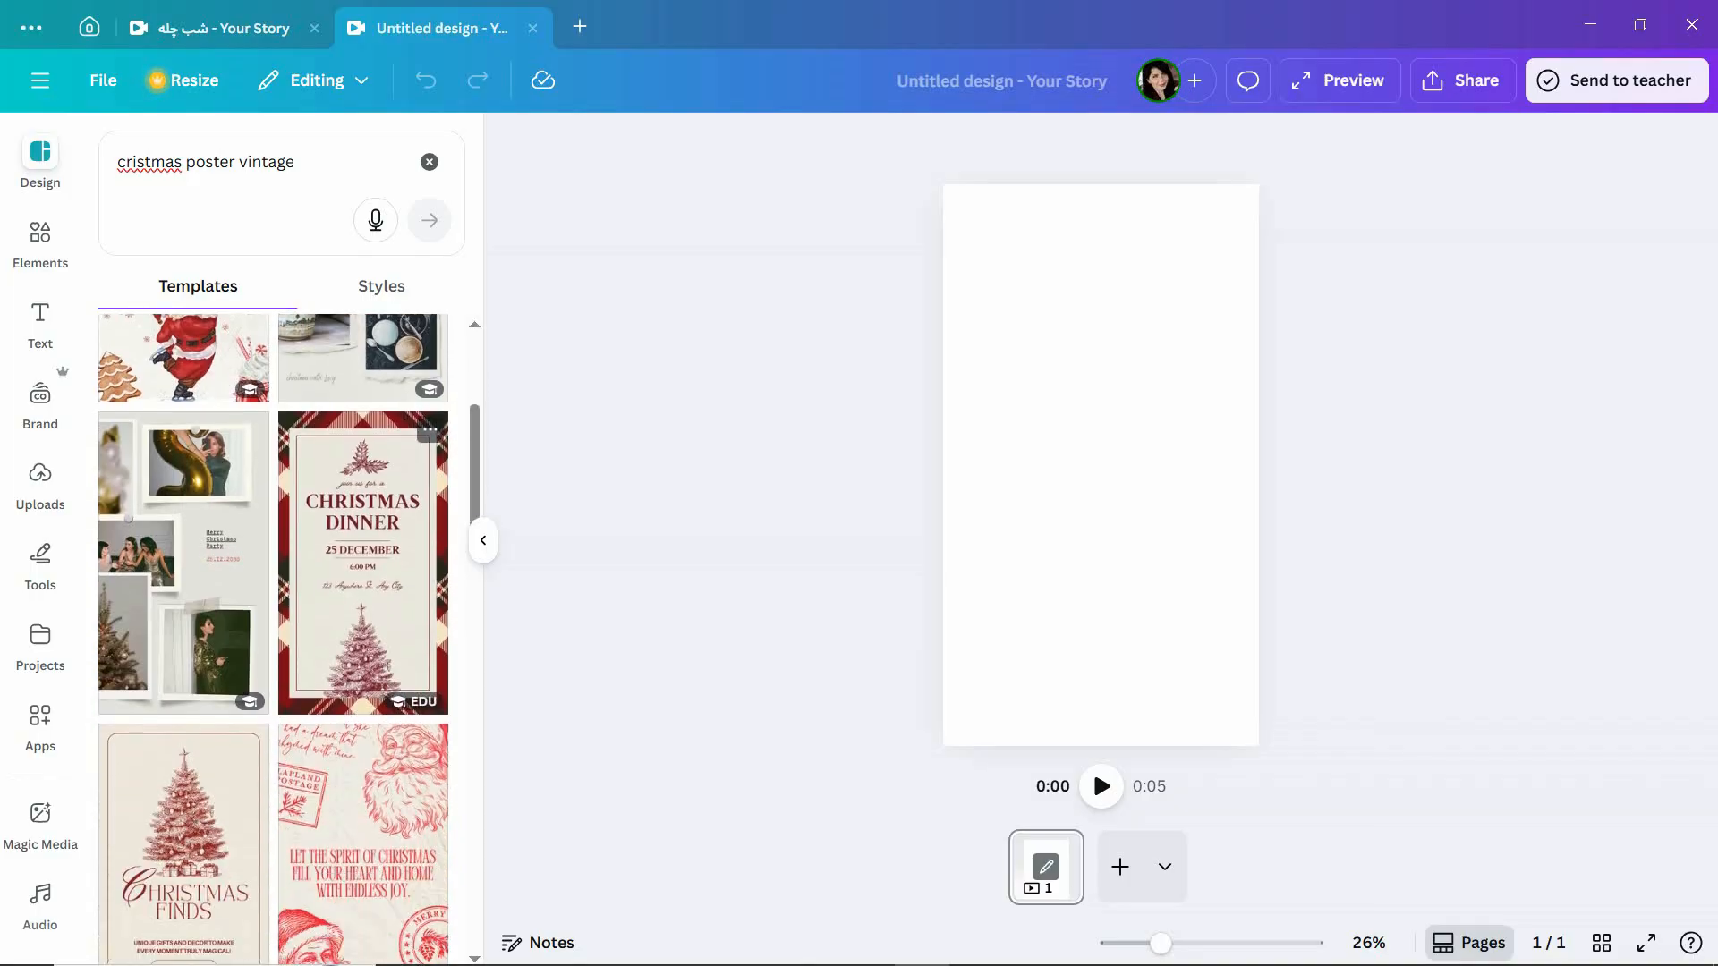
pyautogui.scroll(-3, 362, 537)
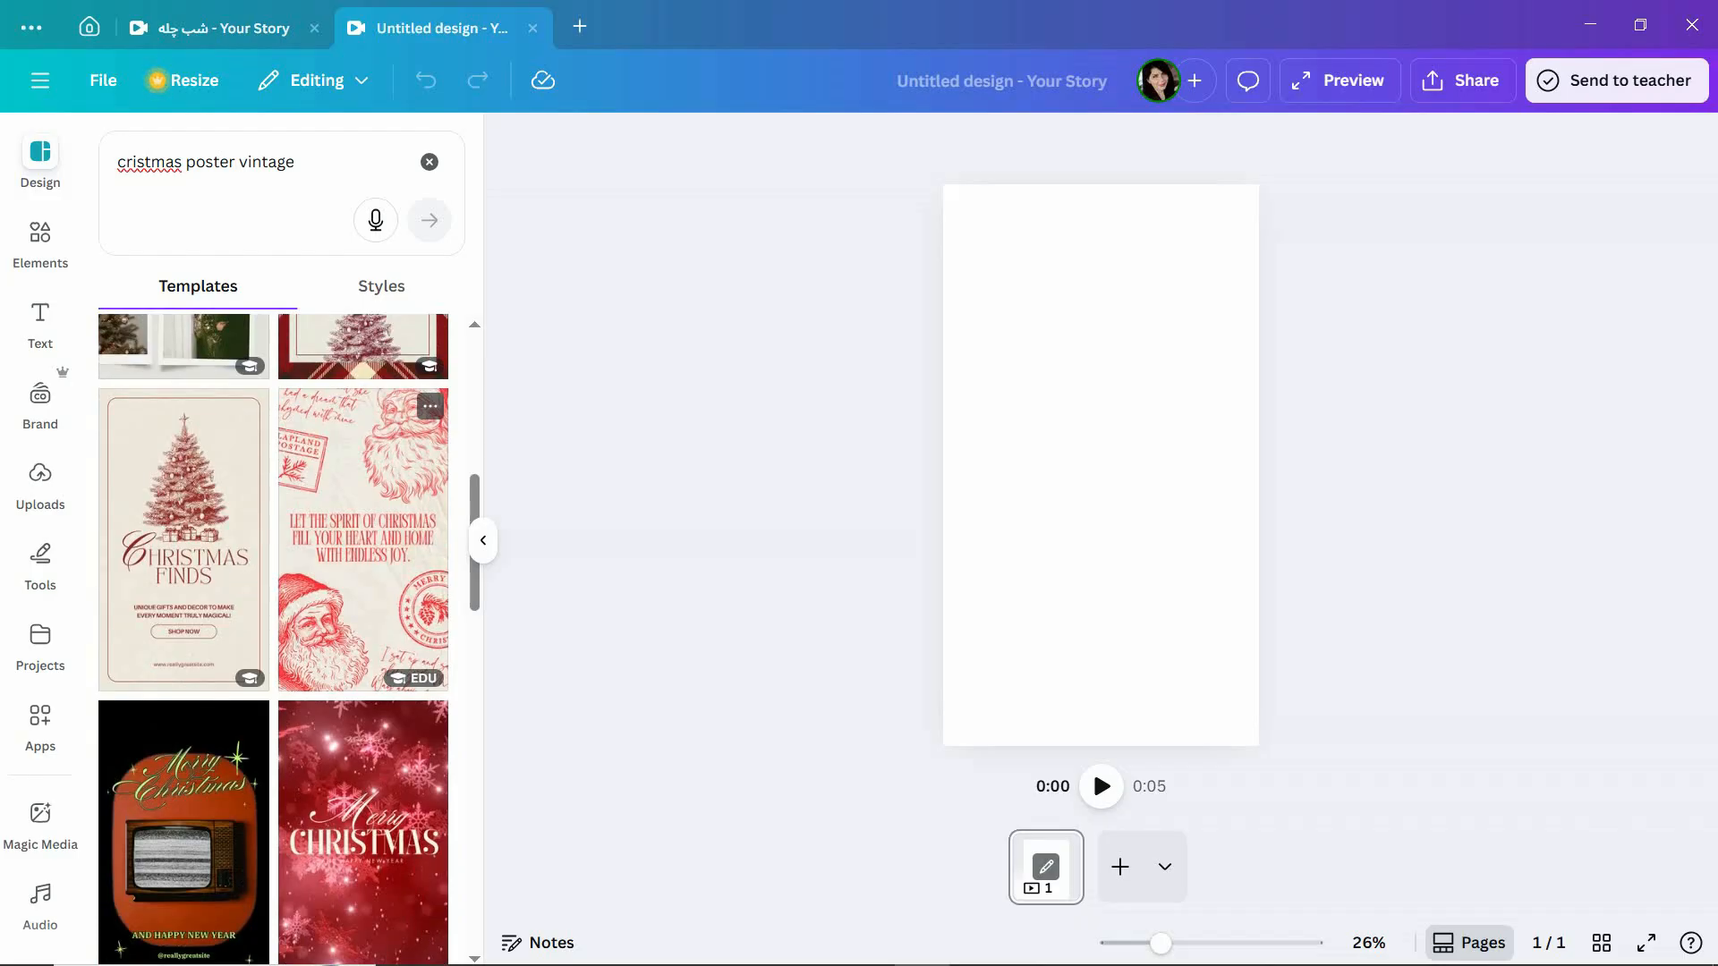
pyautogui.scroll(-7, 362, 626)
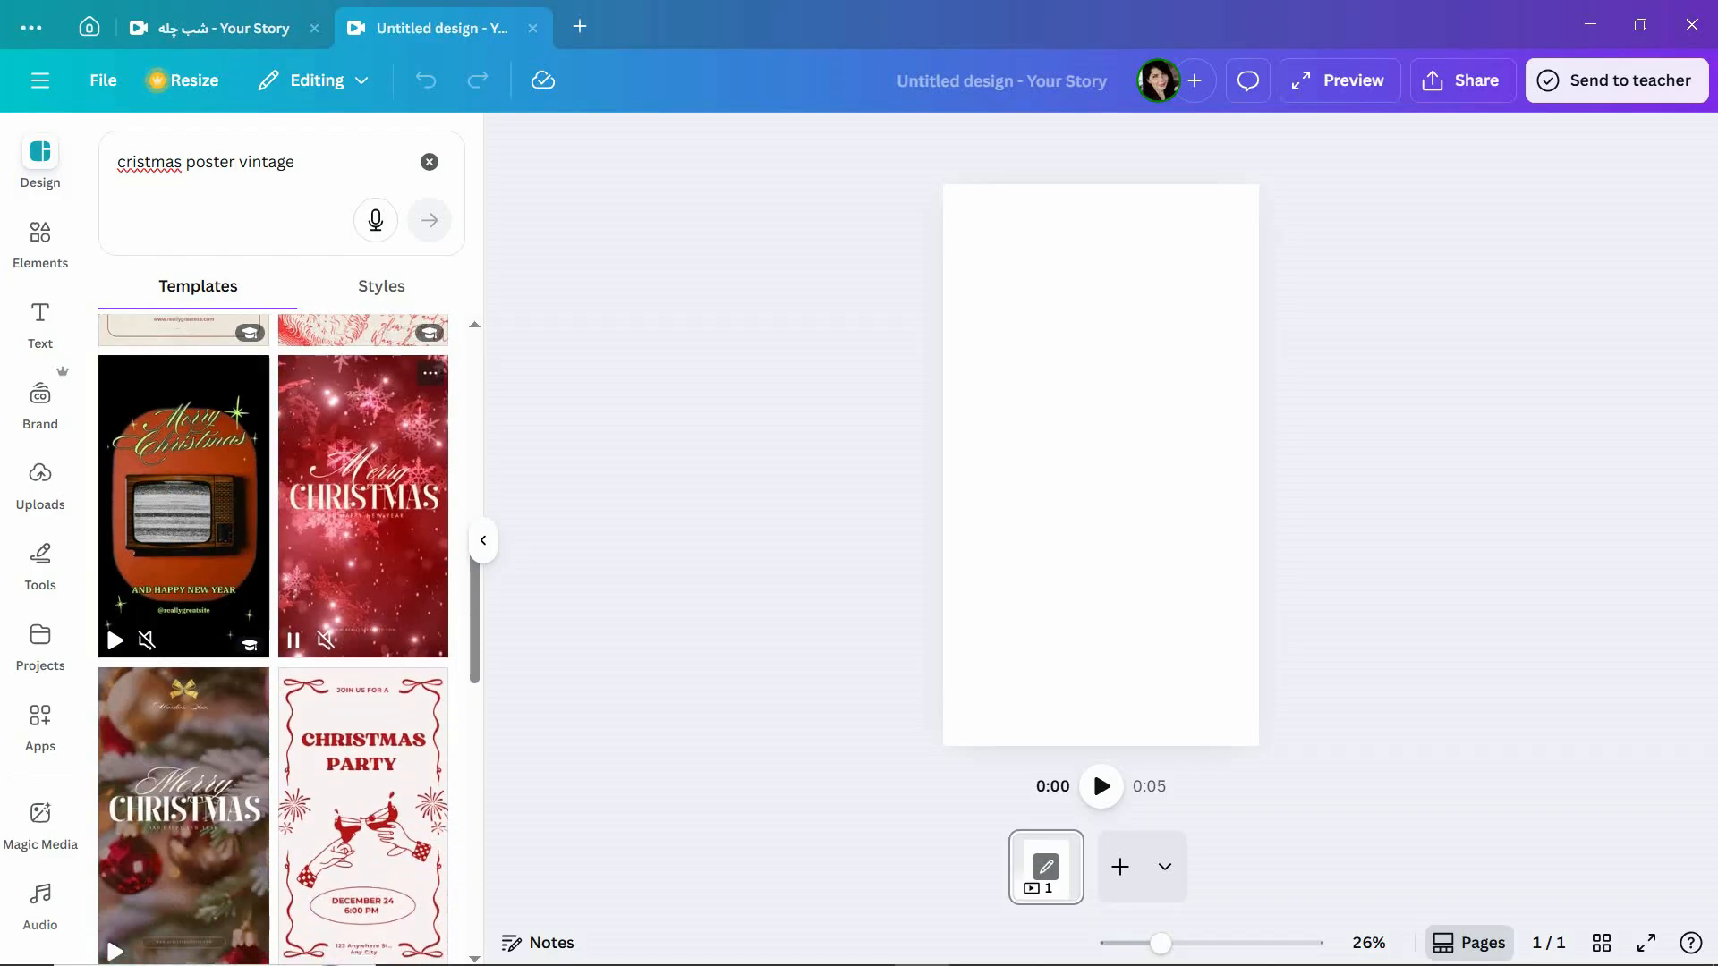
pyautogui.scroll(-2, 273, 626)
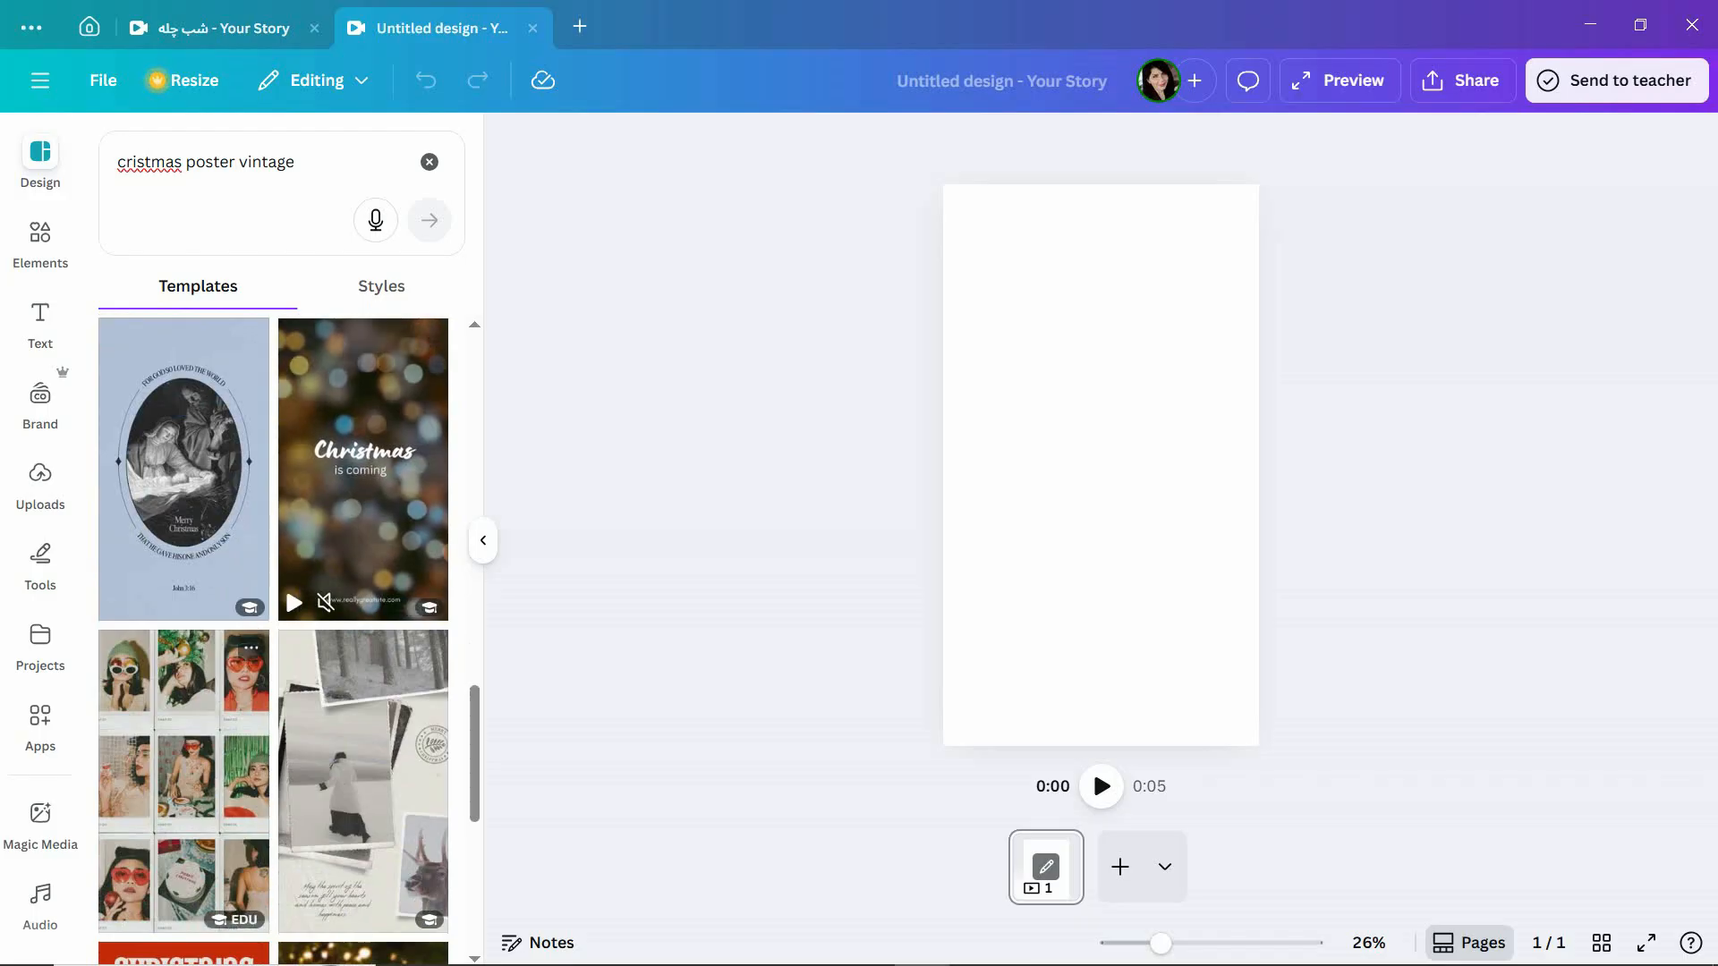
pyautogui.scroll(-7, 363, 627)
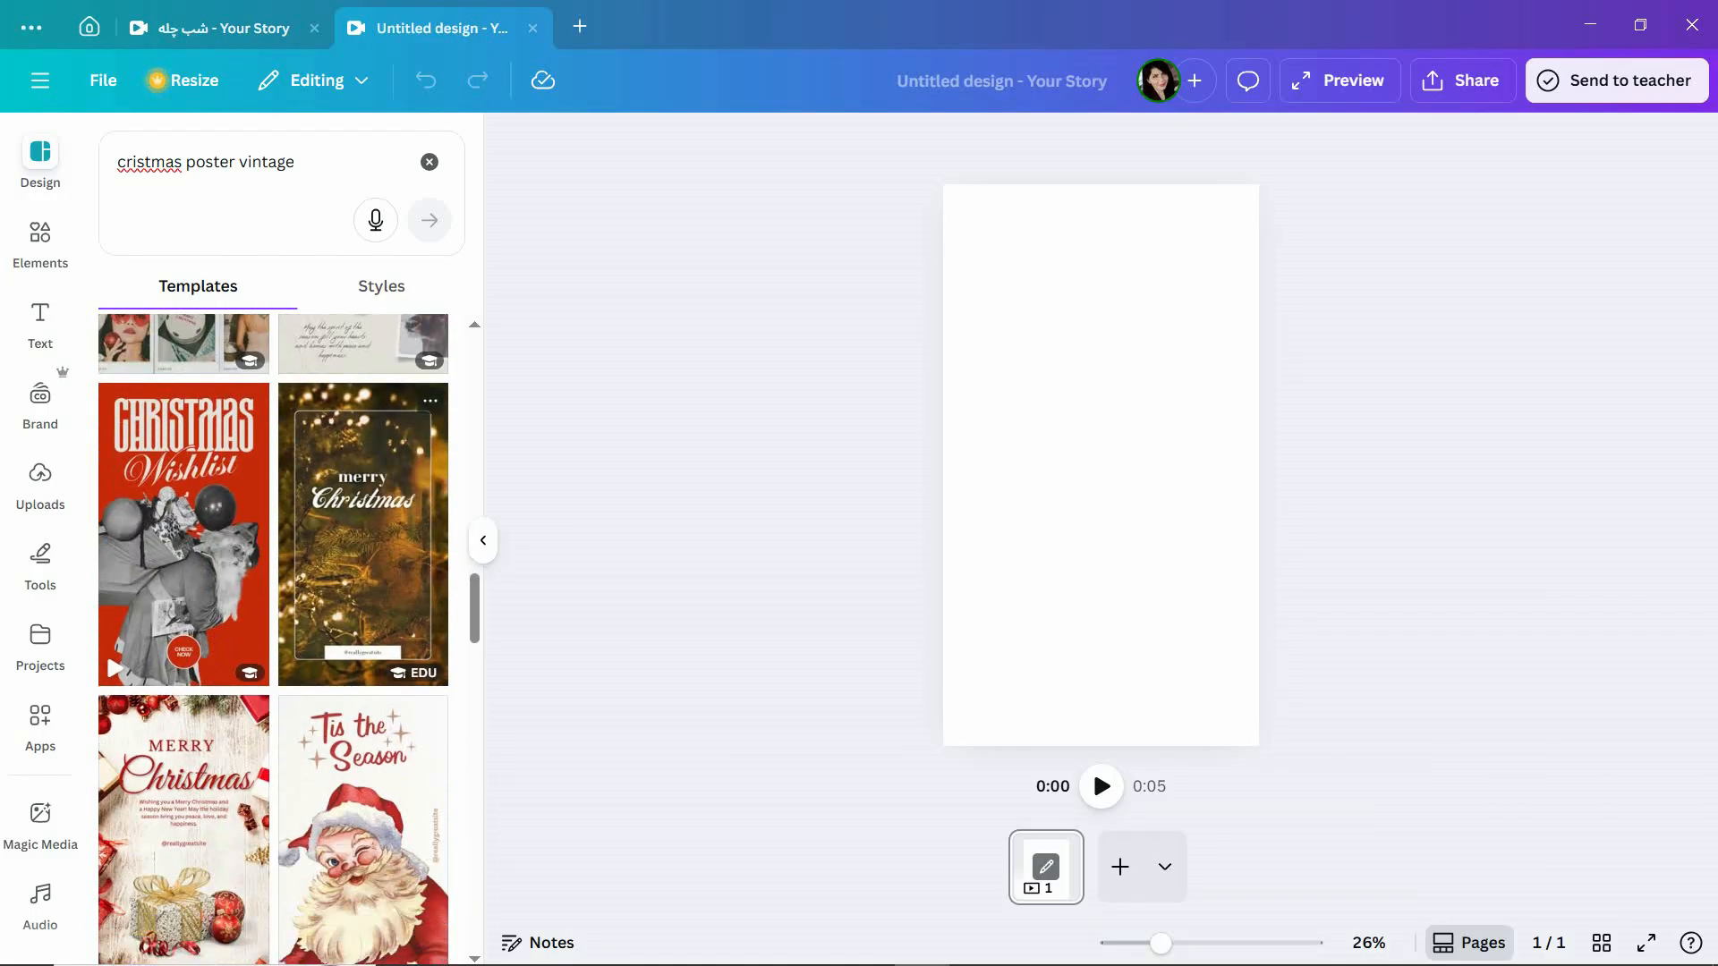
pyautogui.scroll(-2, 363, 627)
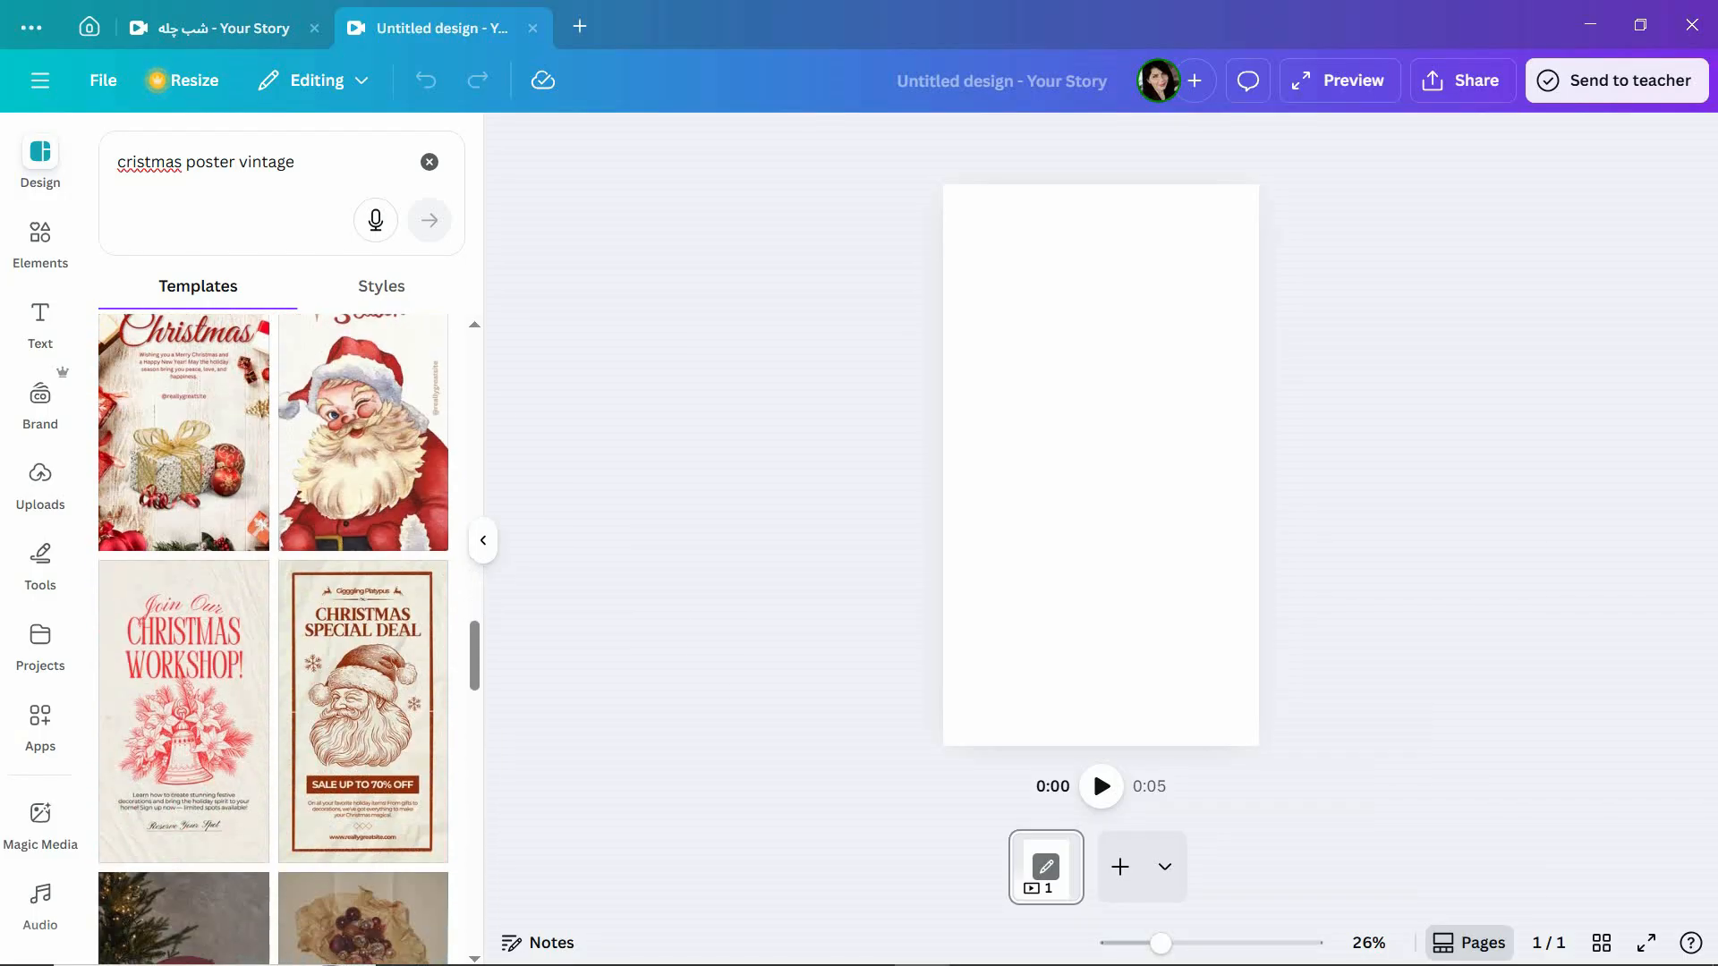
pyautogui.click(362, 707)
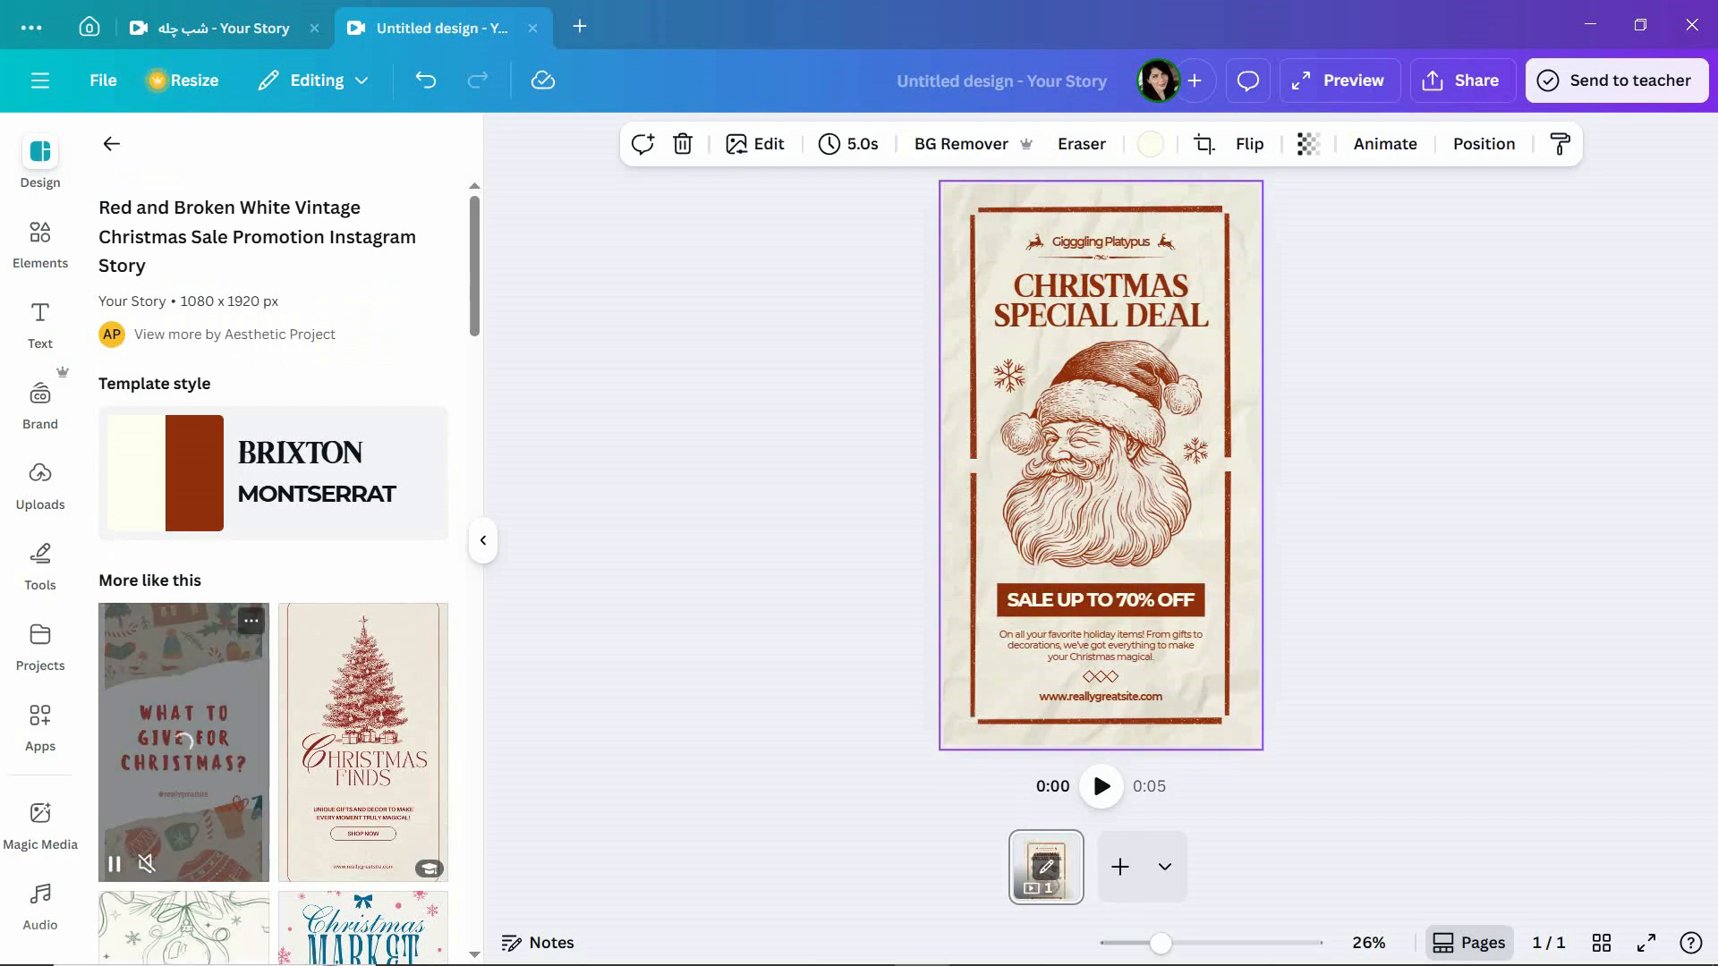
# Add a second page in the normal page view and apply the similar "Christmas Finds" tree template to it.
pyautogui.scroll(-3, 358, 572)
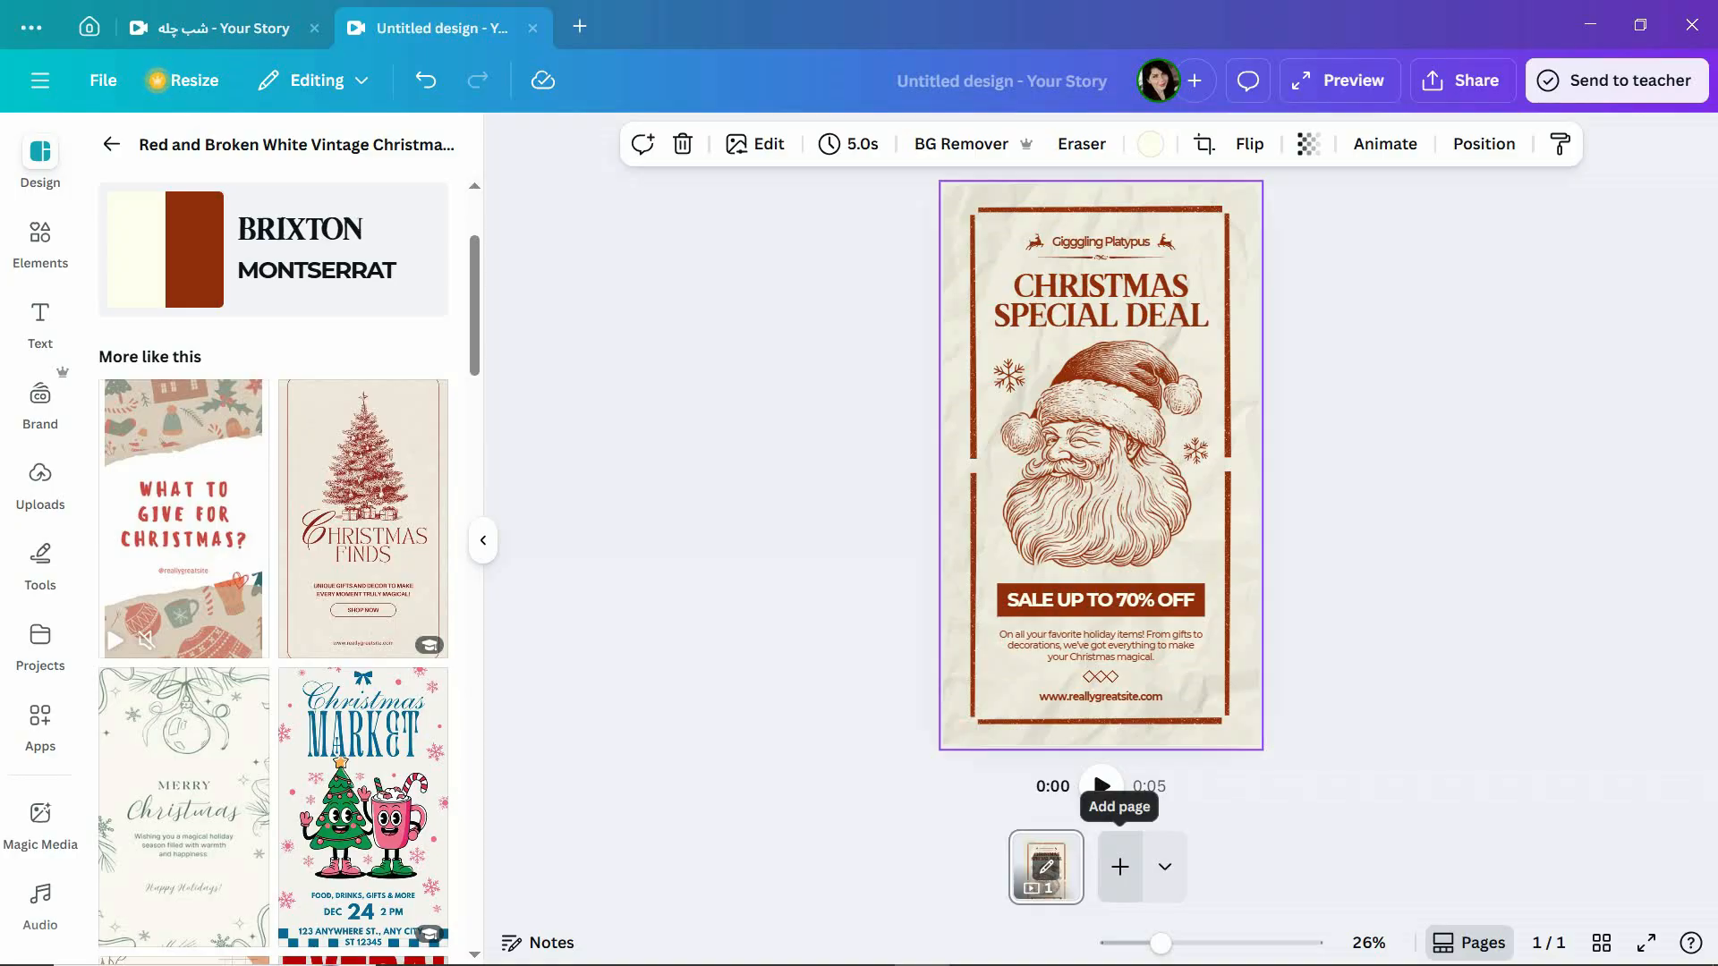
pyautogui.click(1120, 866)
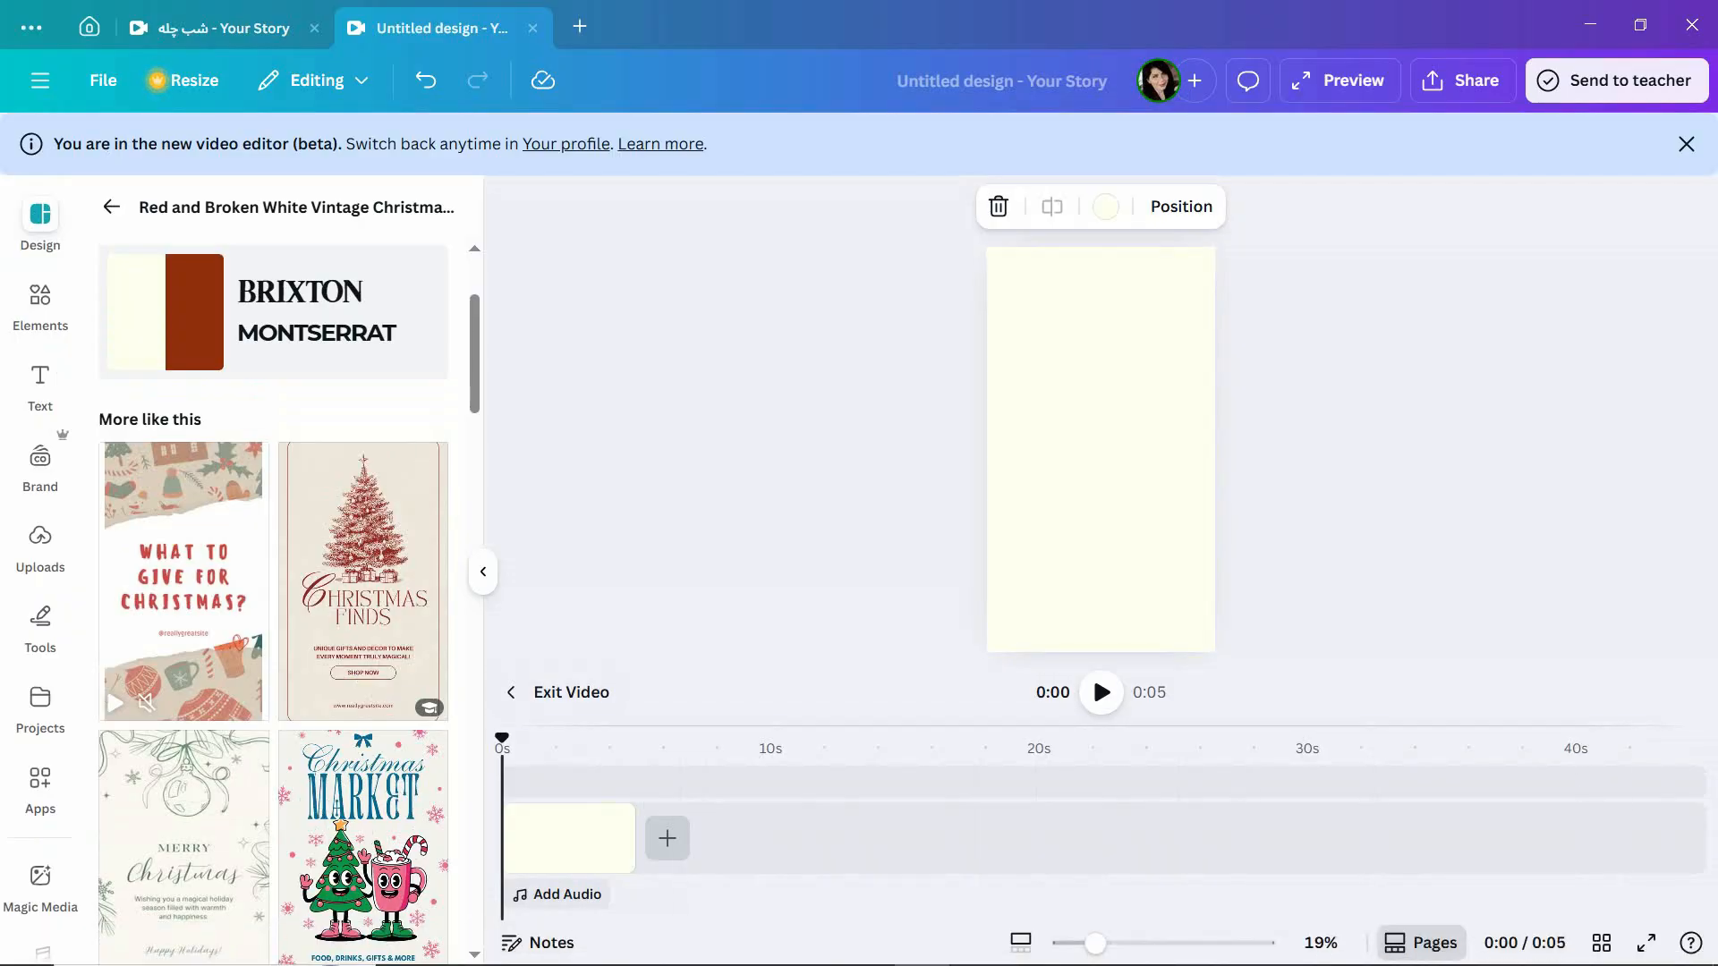
pyautogui.click(562, 691)
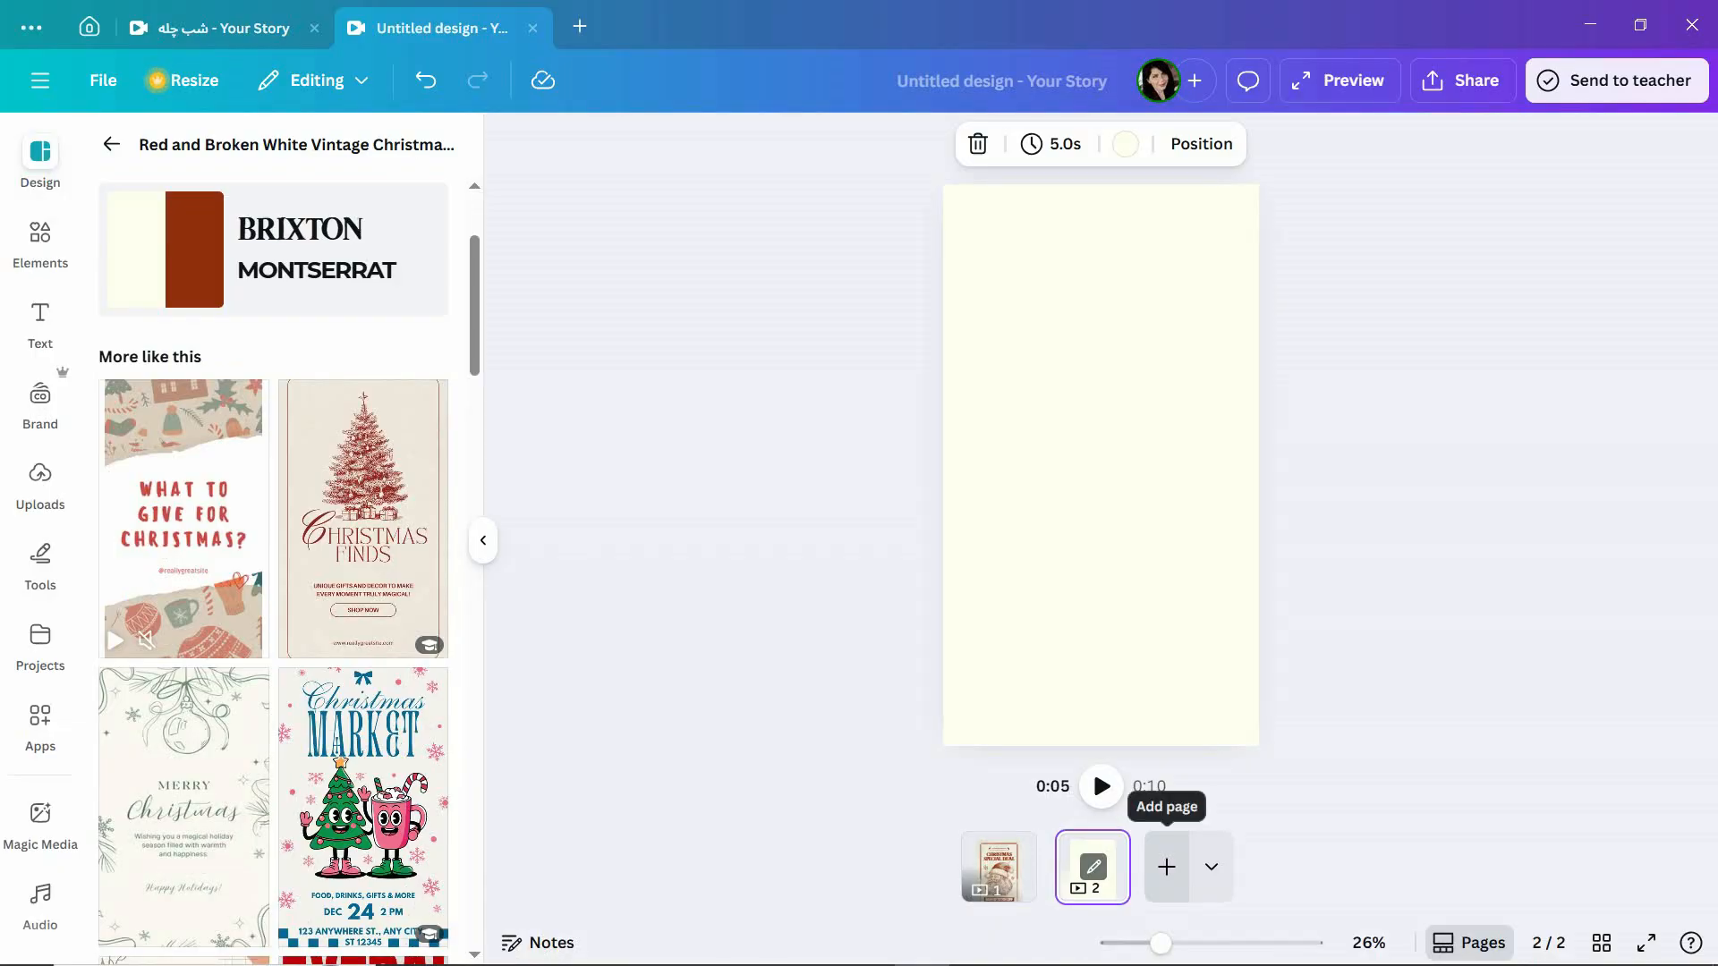
pyautogui.click(363, 519)
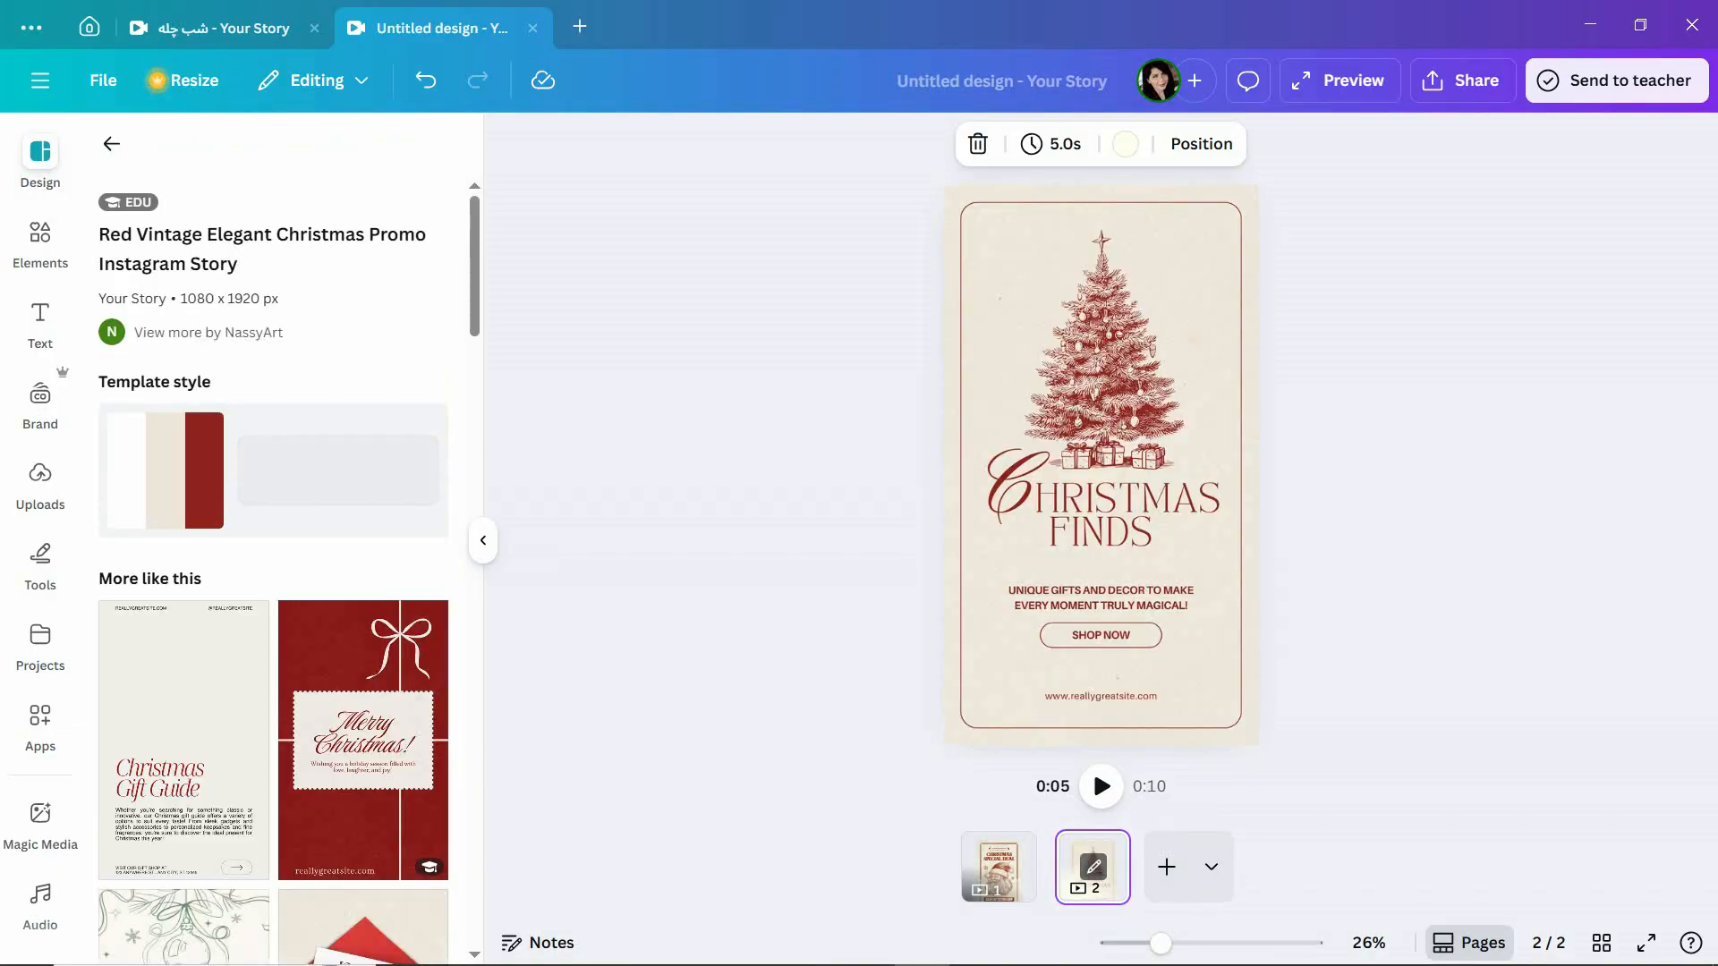
# Examine the templates similar to "Christmas Finds" for another vintage poster style, and return to the search results.
pyautogui.scroll(-3, 363, 626)
pyautogui.scroll(-8, 362, 626)
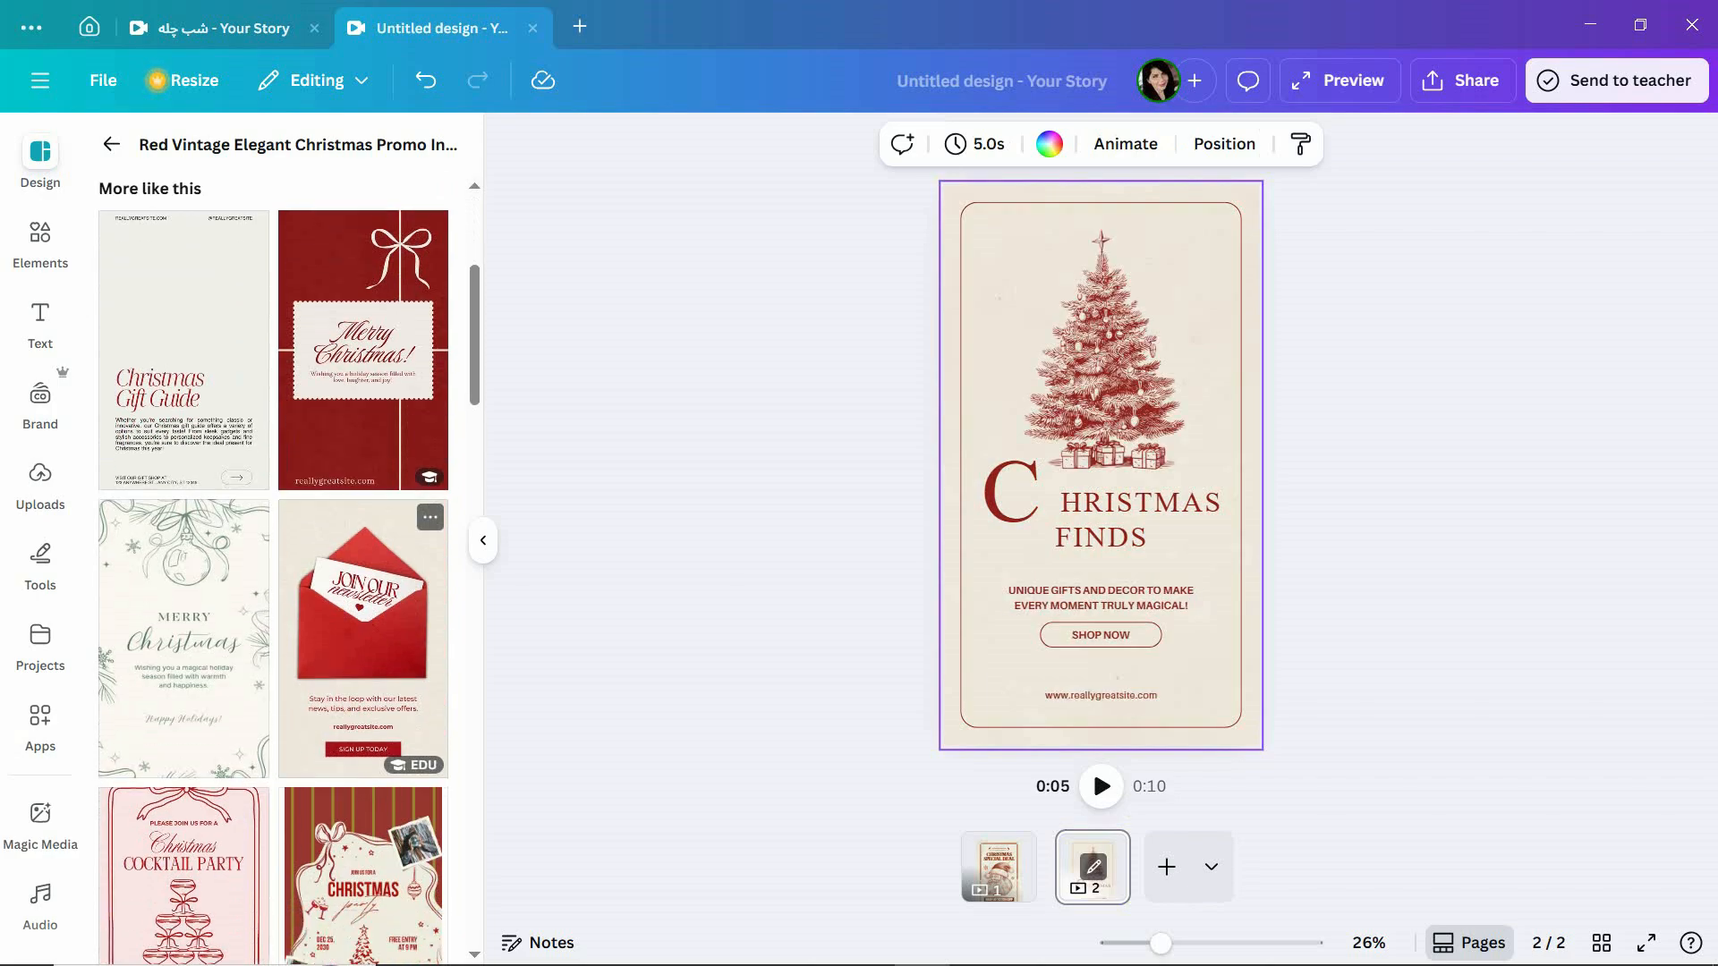
pyautogui.scroll(-10, 273, 572)
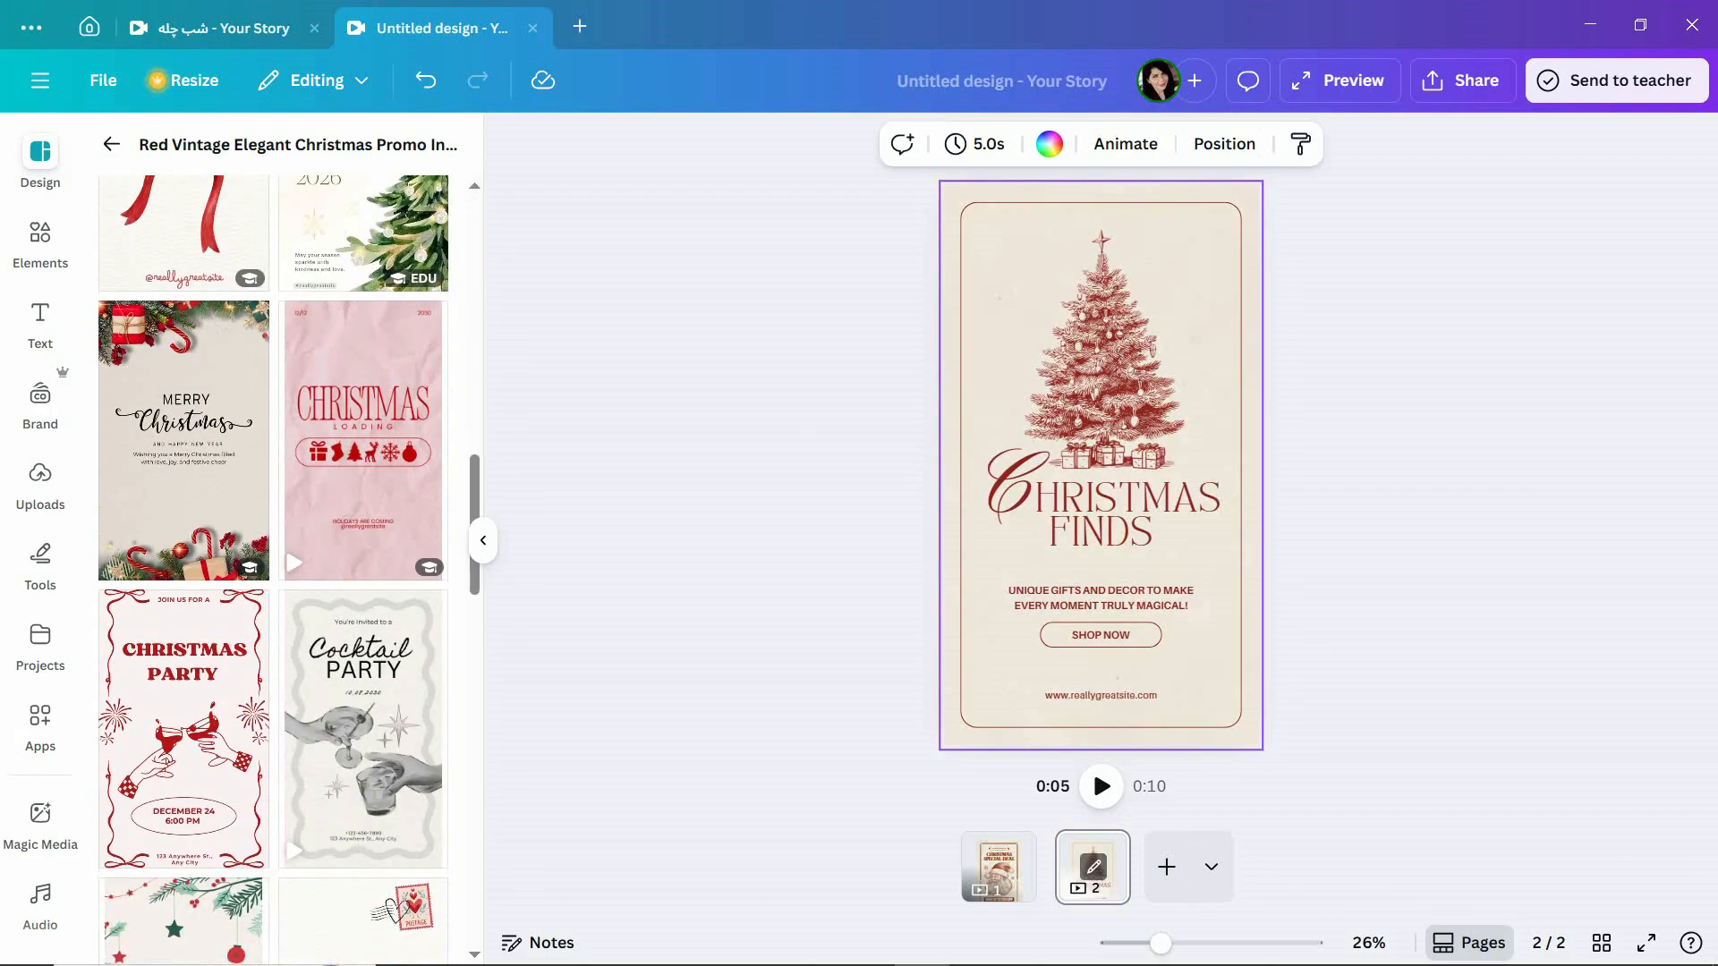
pyautogui.scroll(-3, 273, 572)
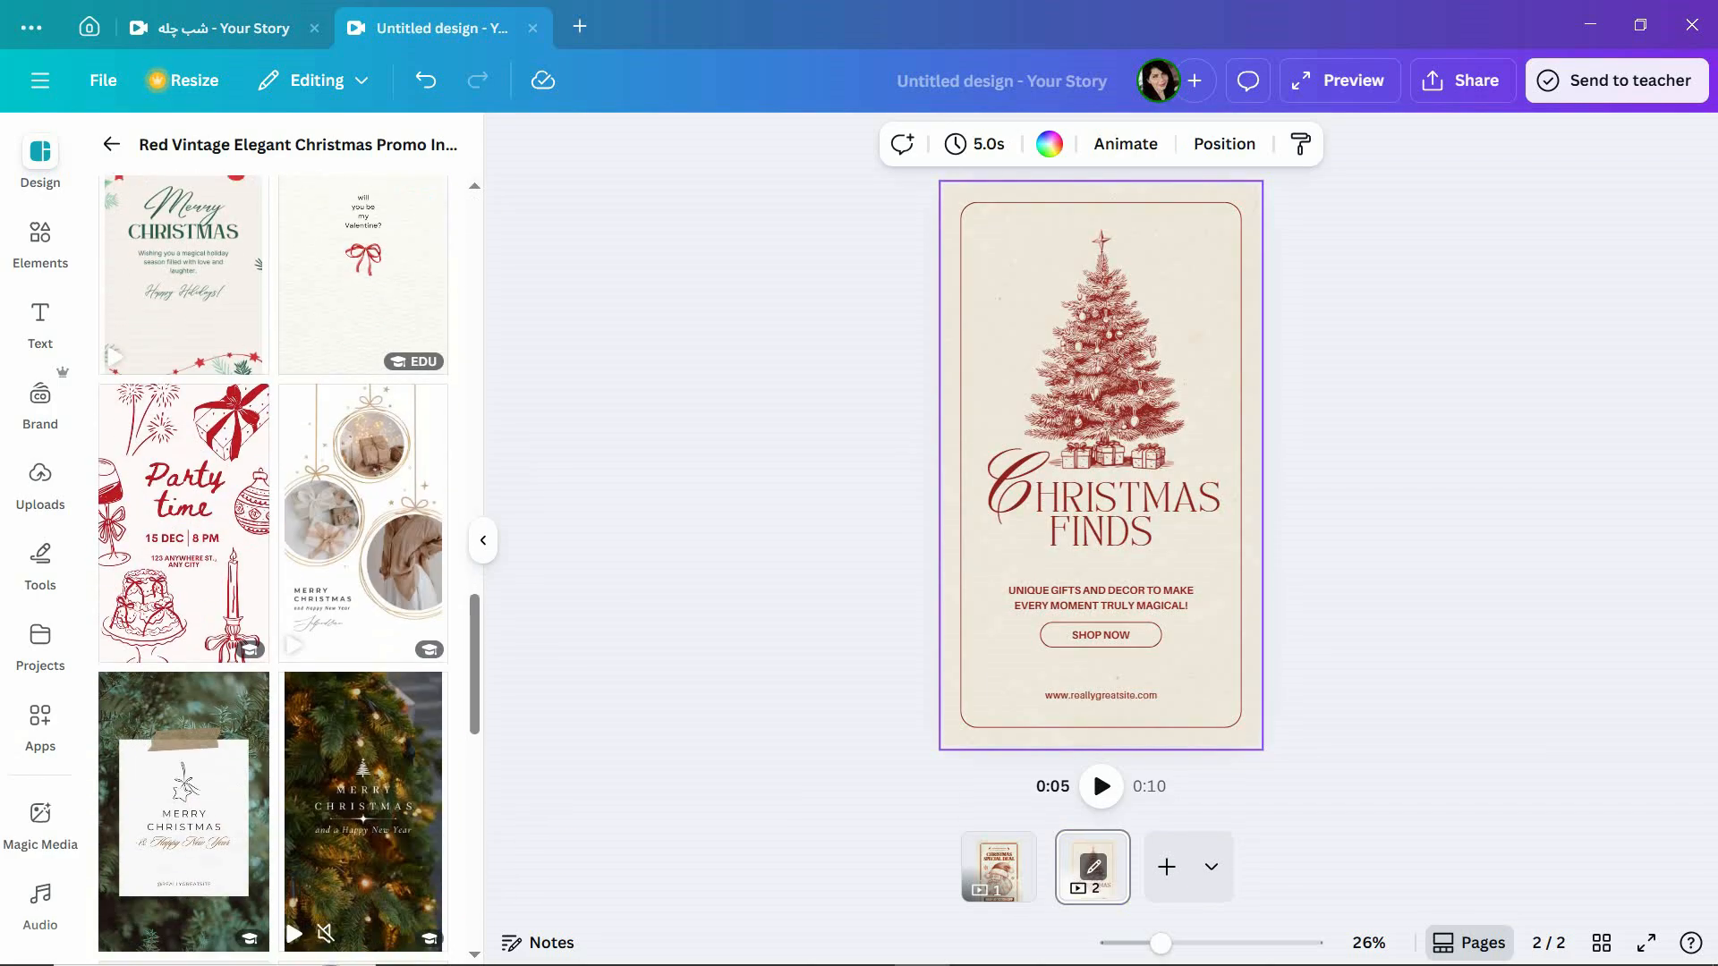
pyautogui.scroll(5, 273, 573)
pyautogui.scroll(-4, 273, 573)
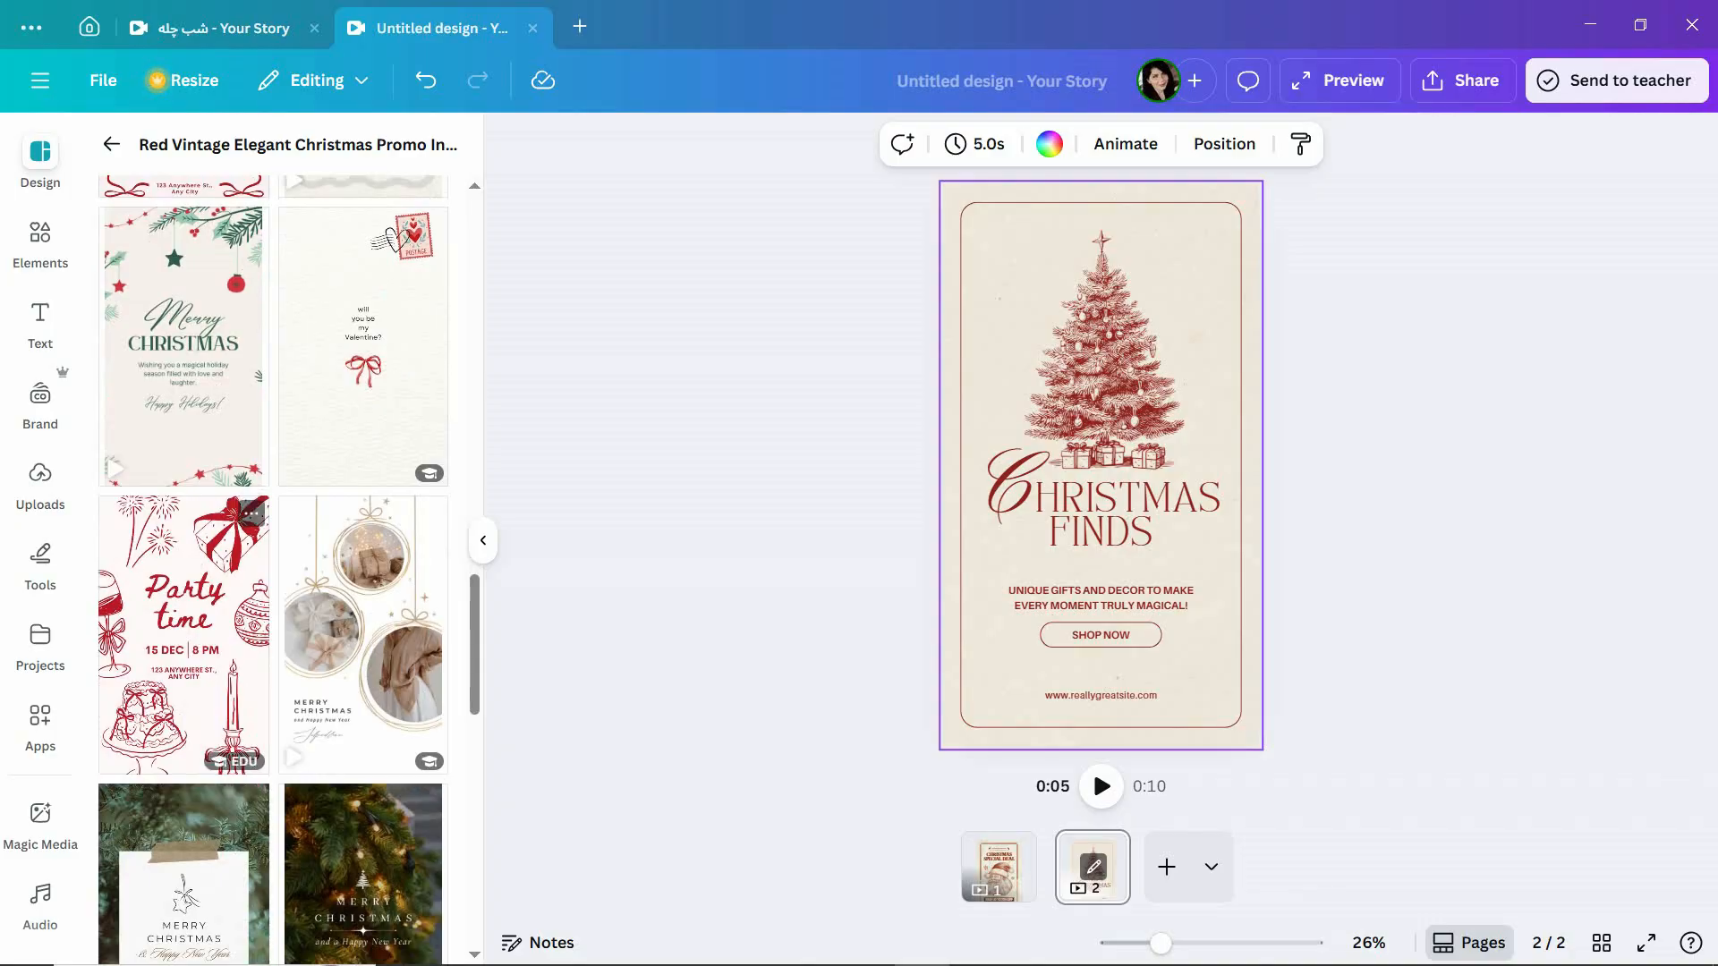
pyautogui.scroll(-10, 272, 572)
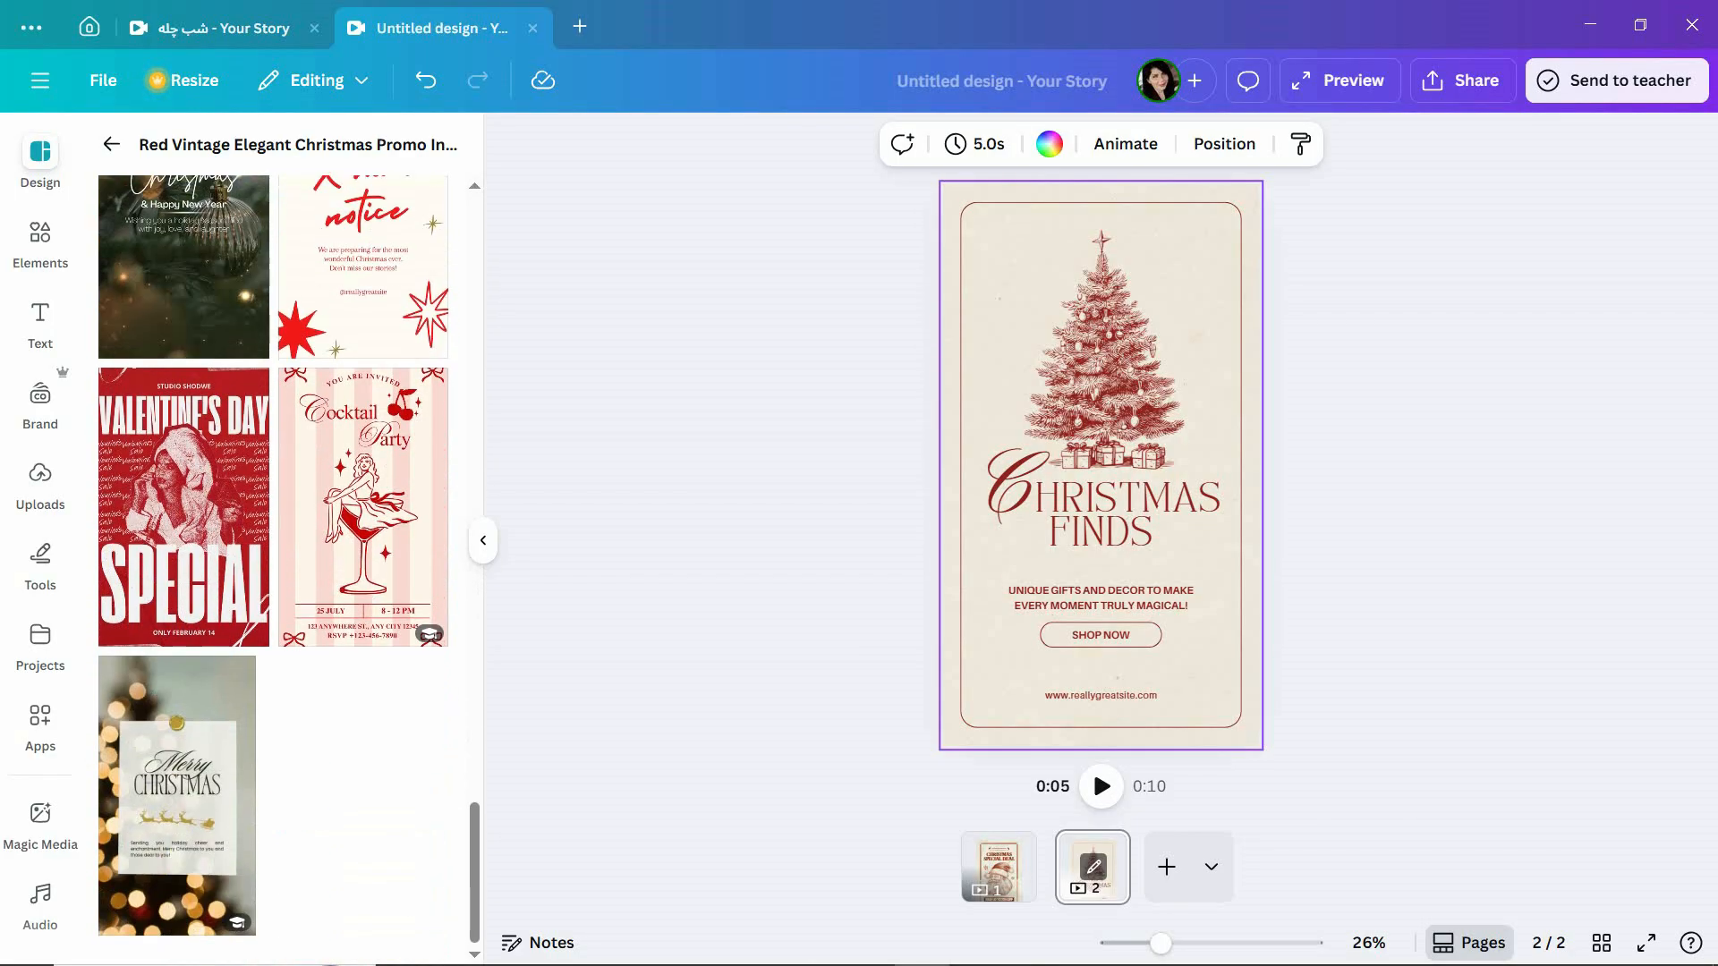
pyautogui.click(111, 145)
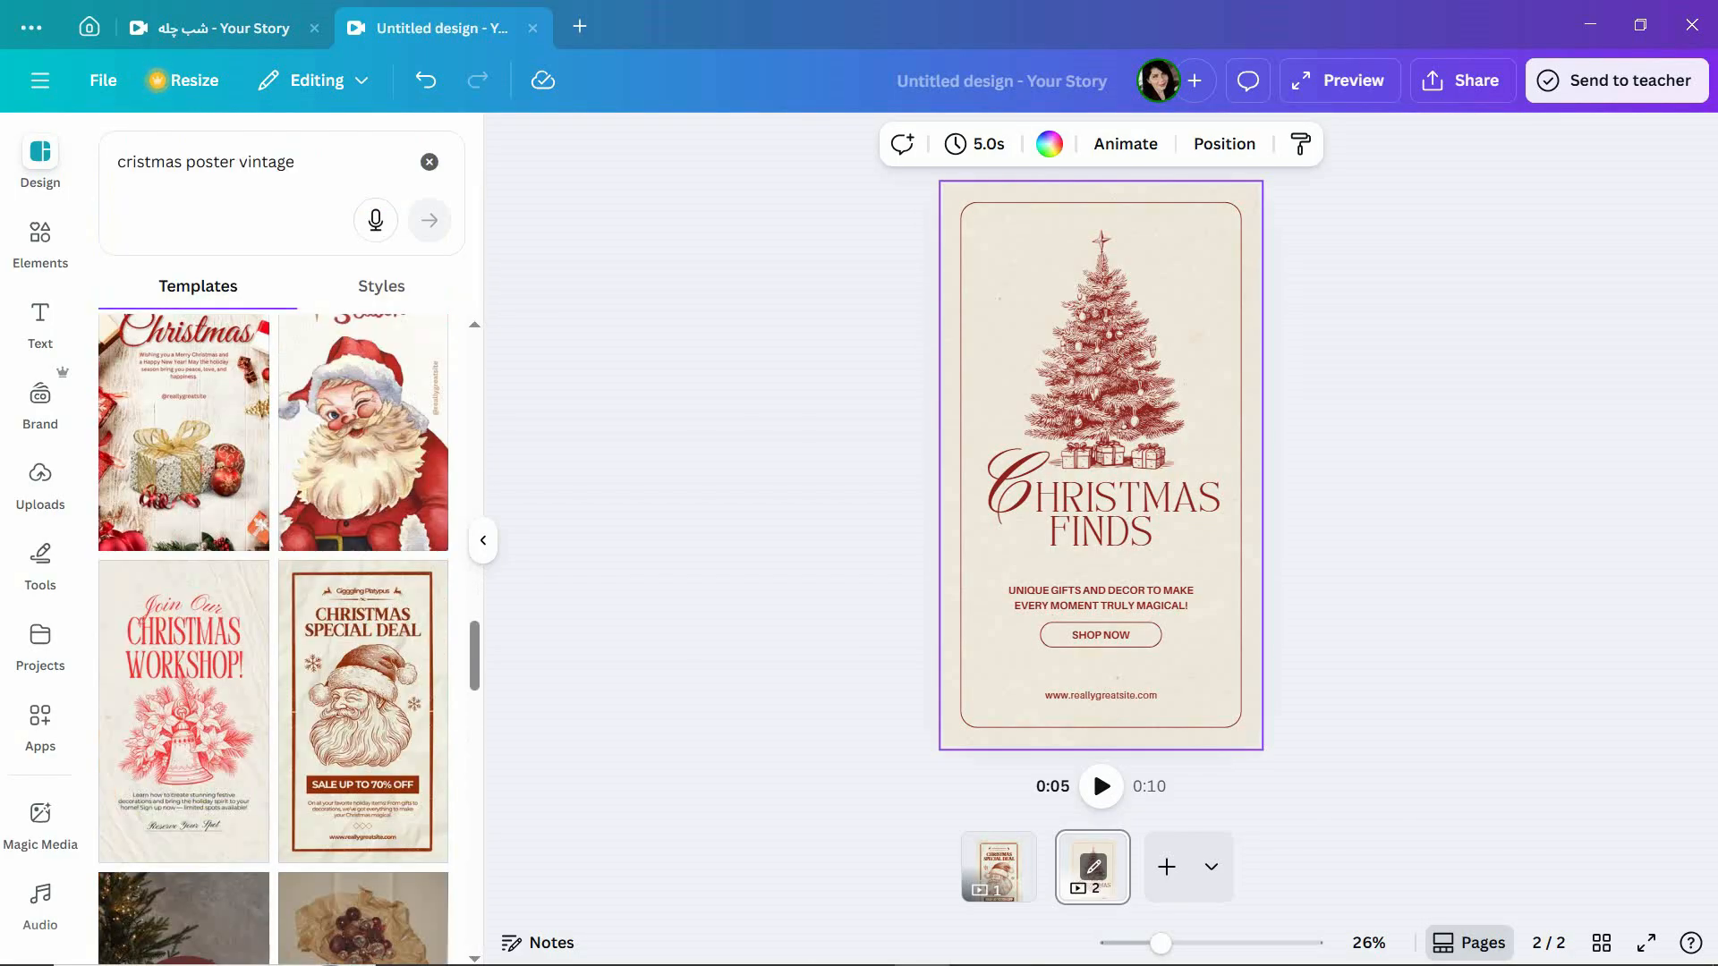
# Add a blank third page to the design and exit the video timeline view.
pyautogui.scroll(-8, 362, 554)
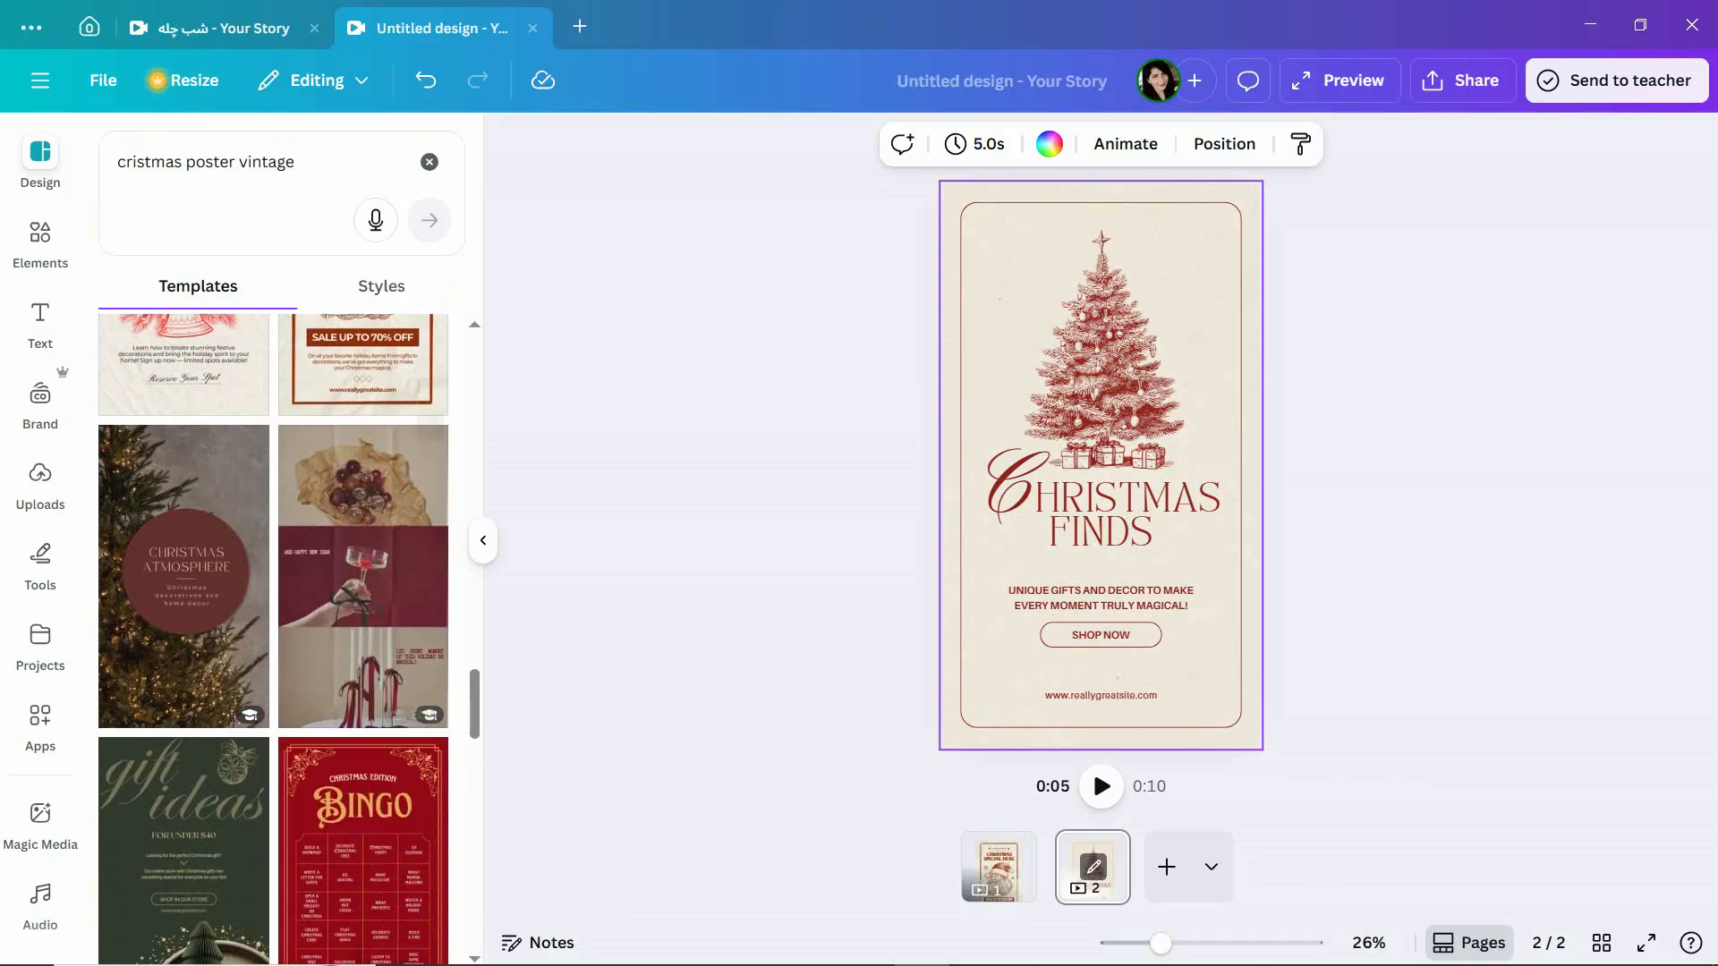
pyautogui.scroll(-1, 362, 554)
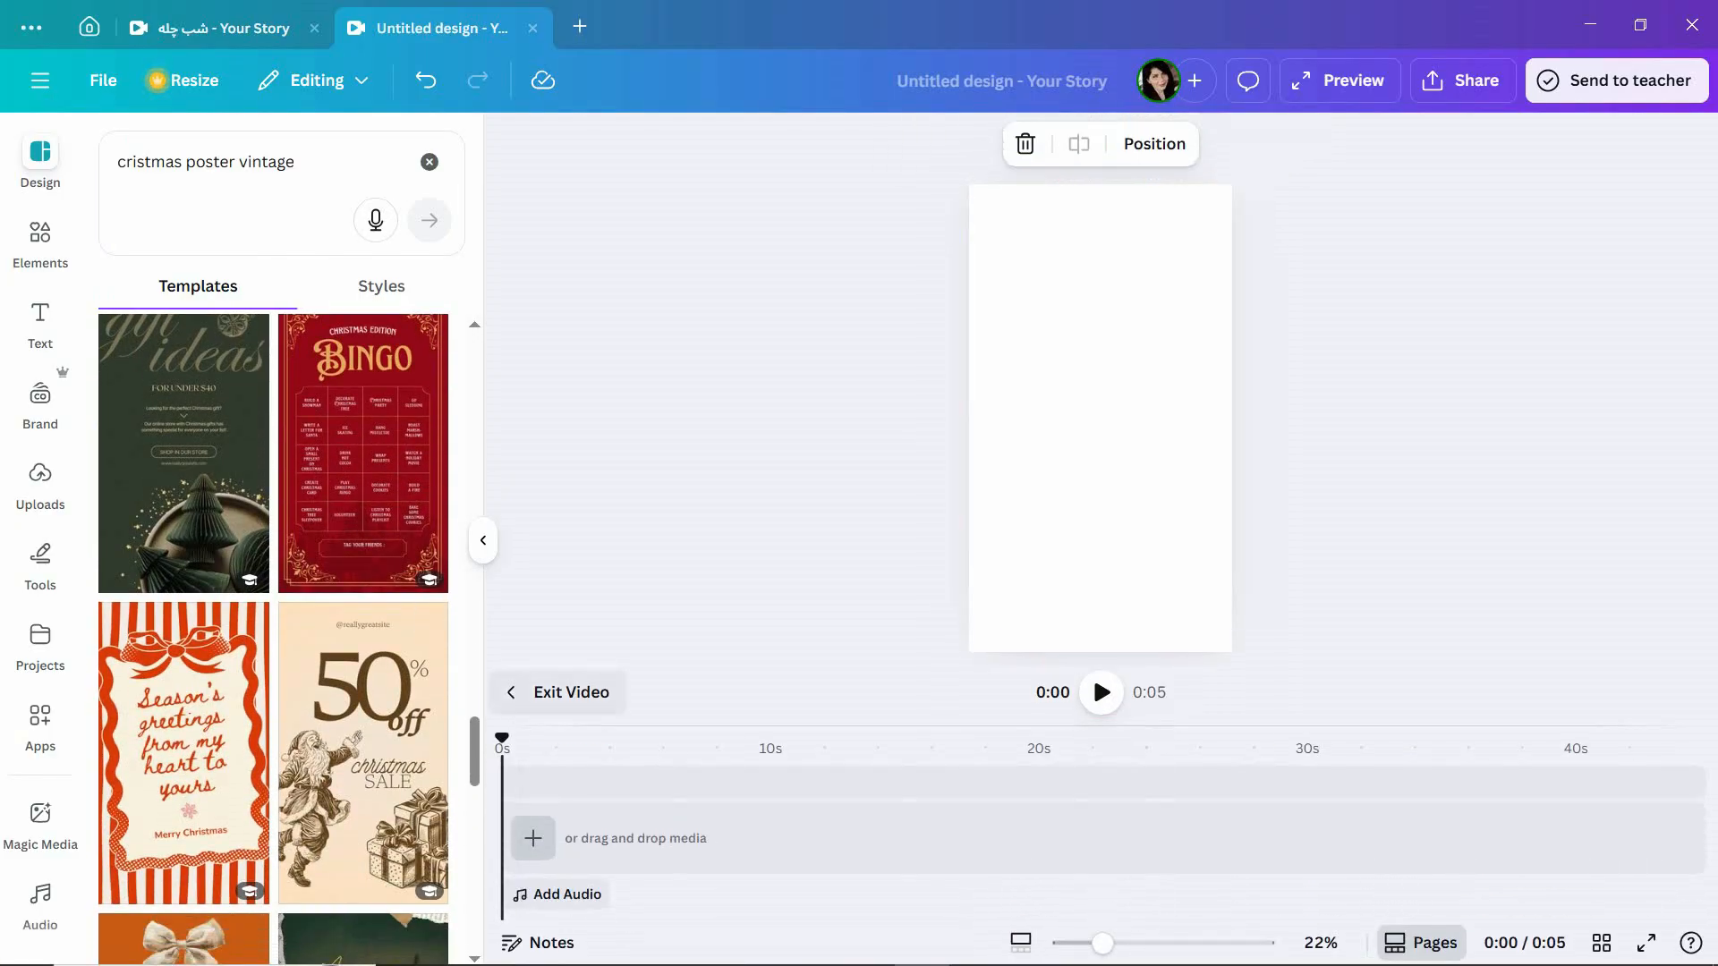
pyautogui.click(564, 692)
# Find the "Dancing into the holiday season like..." Santa template in the search results and apply it to page 3.
pyautogui.scroll(-4, 363, 672)
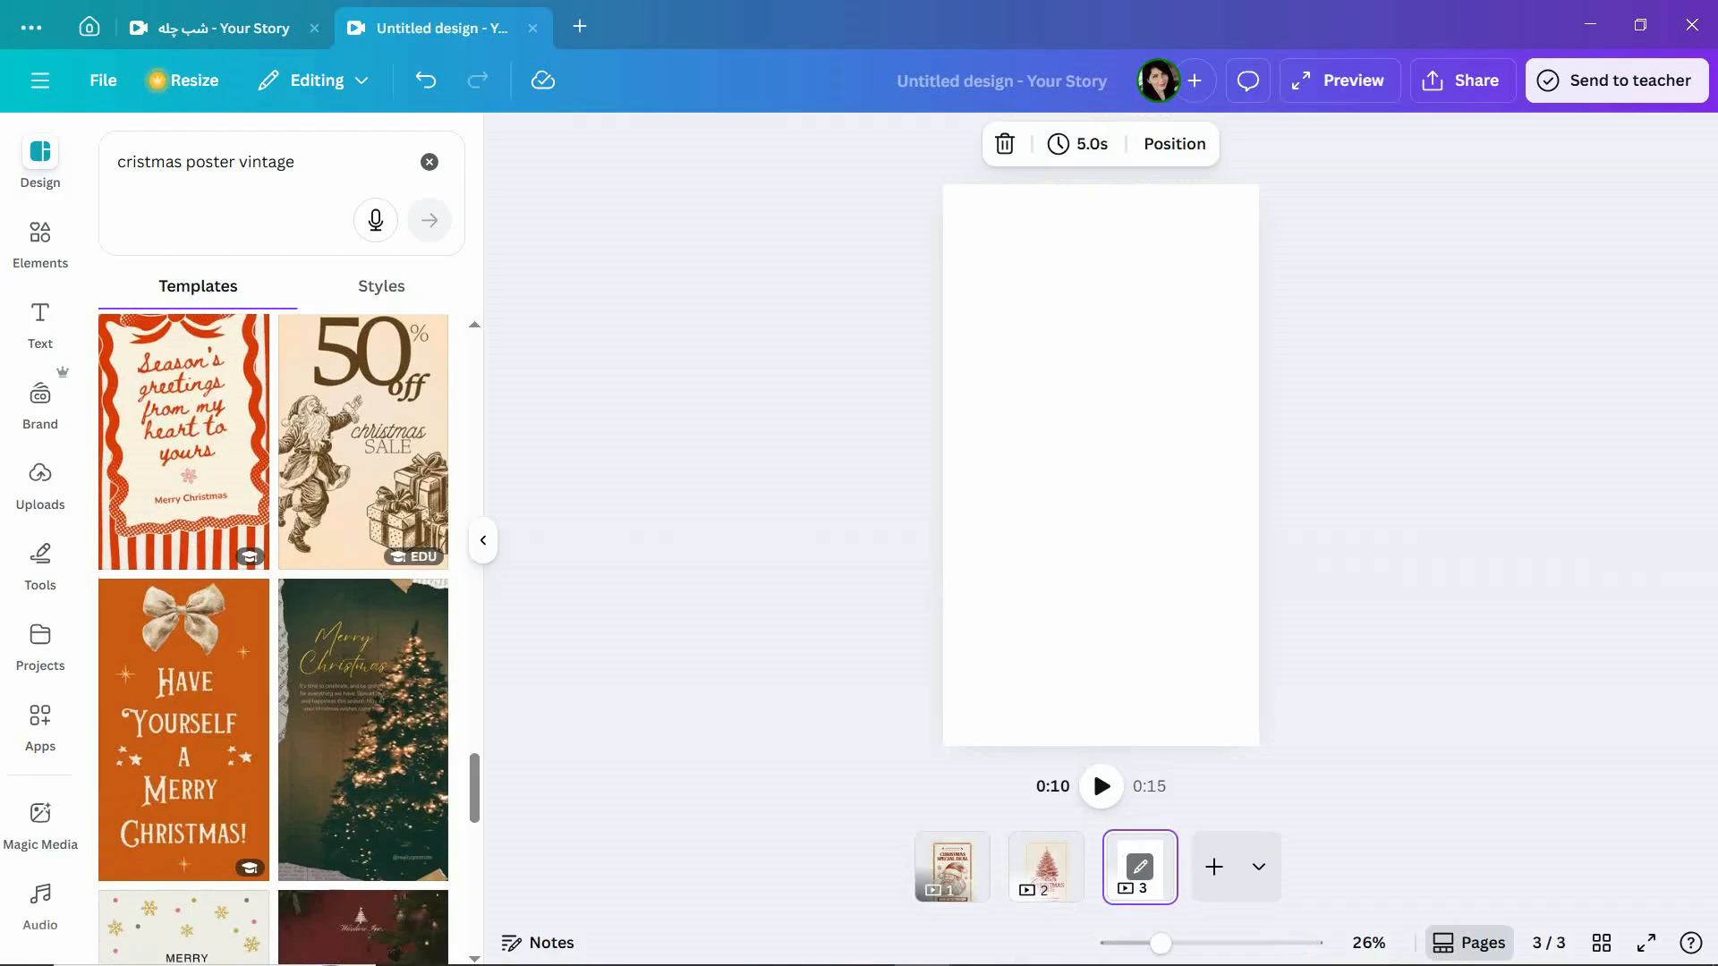
pyautogui.scroll(-3, 183, 626)
pyautogui.scroll(2, 184, 626)
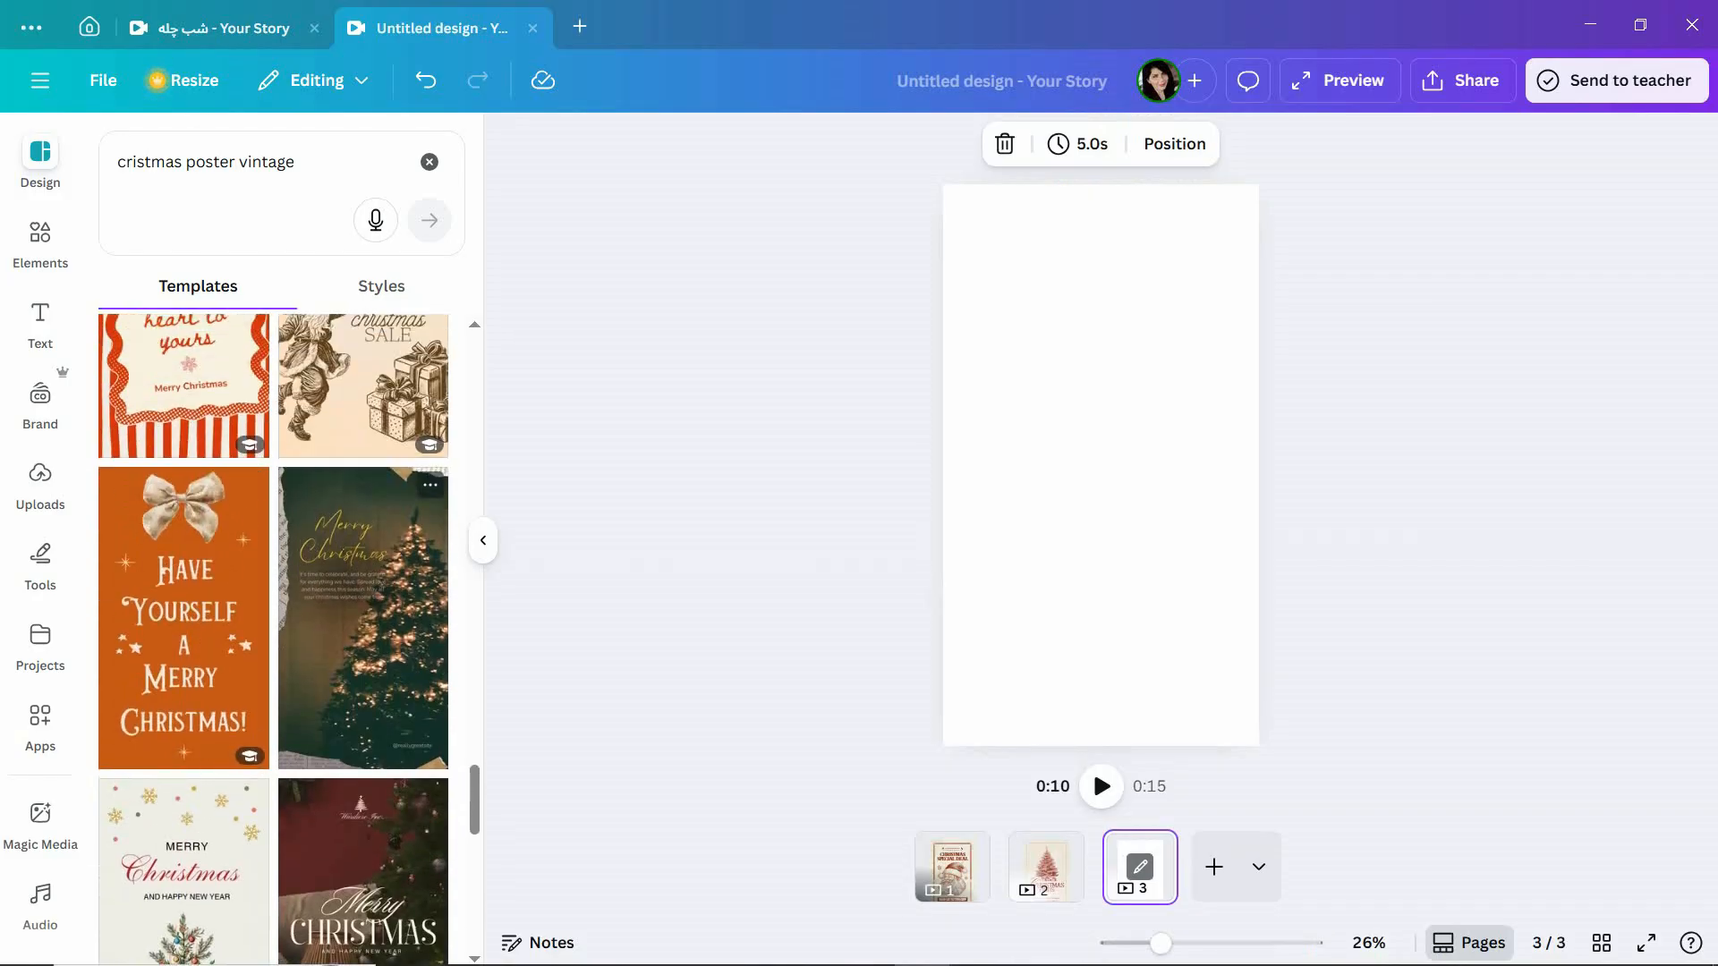
pyautogui.scroll(-5, 363, 617)
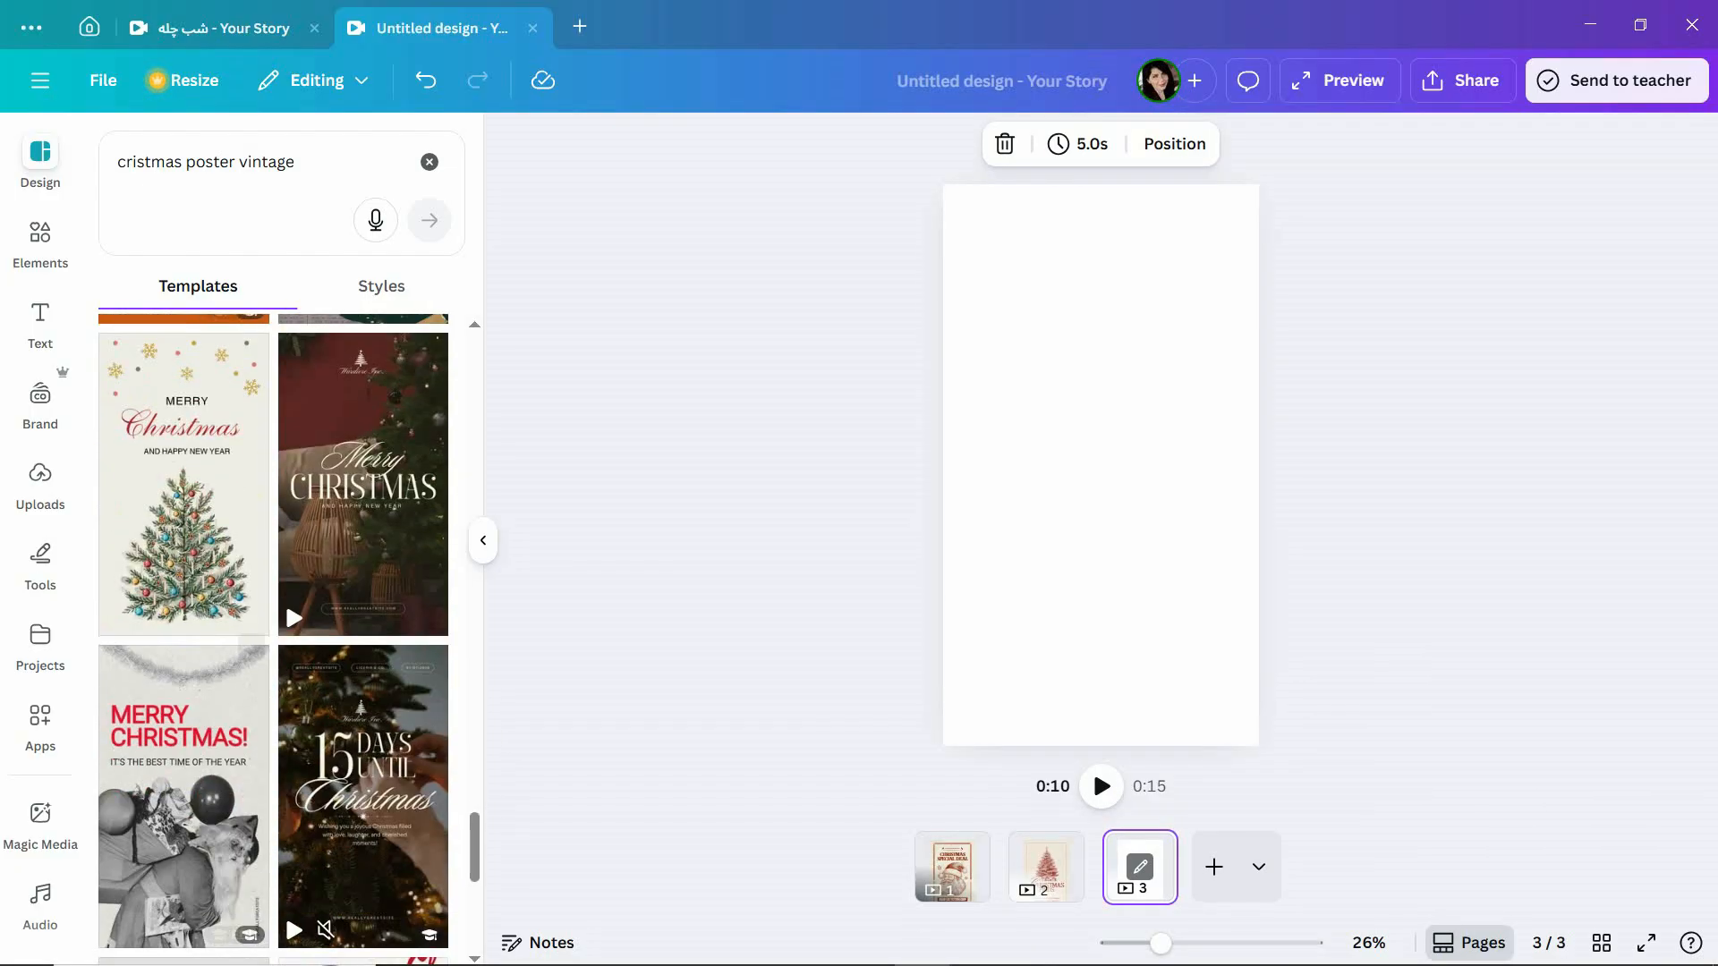
pyautogui.scroll(-3, 183, 572)
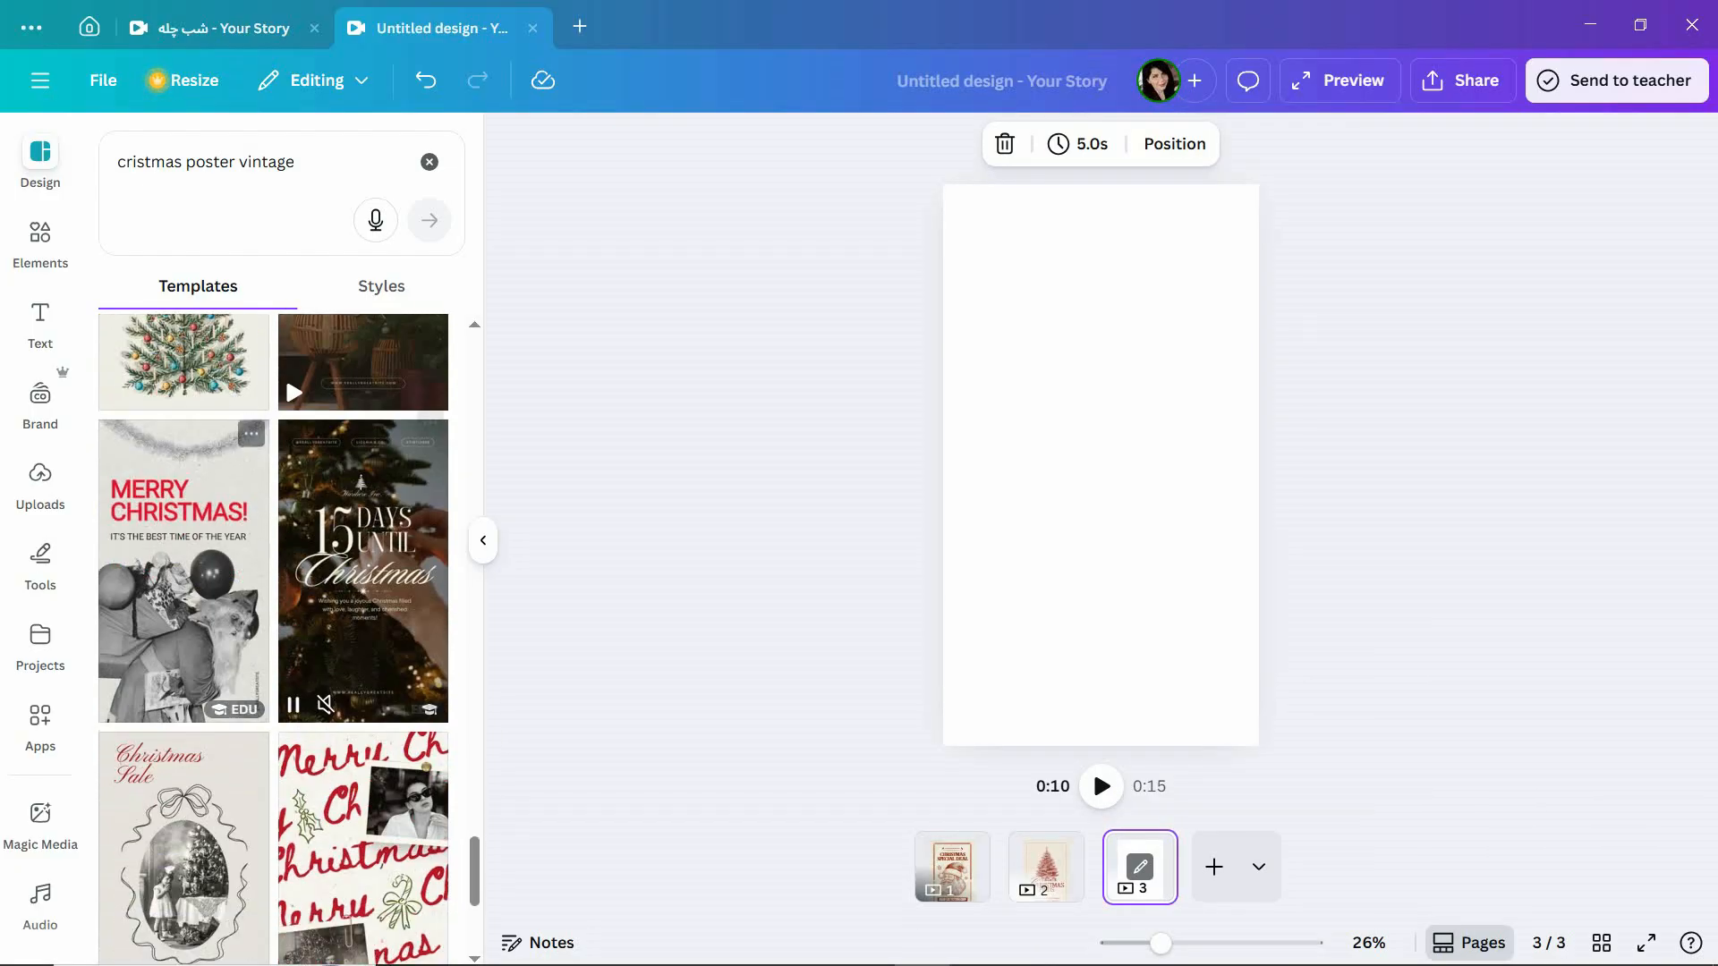
pyautogui.scroll(-8, 362, 627)
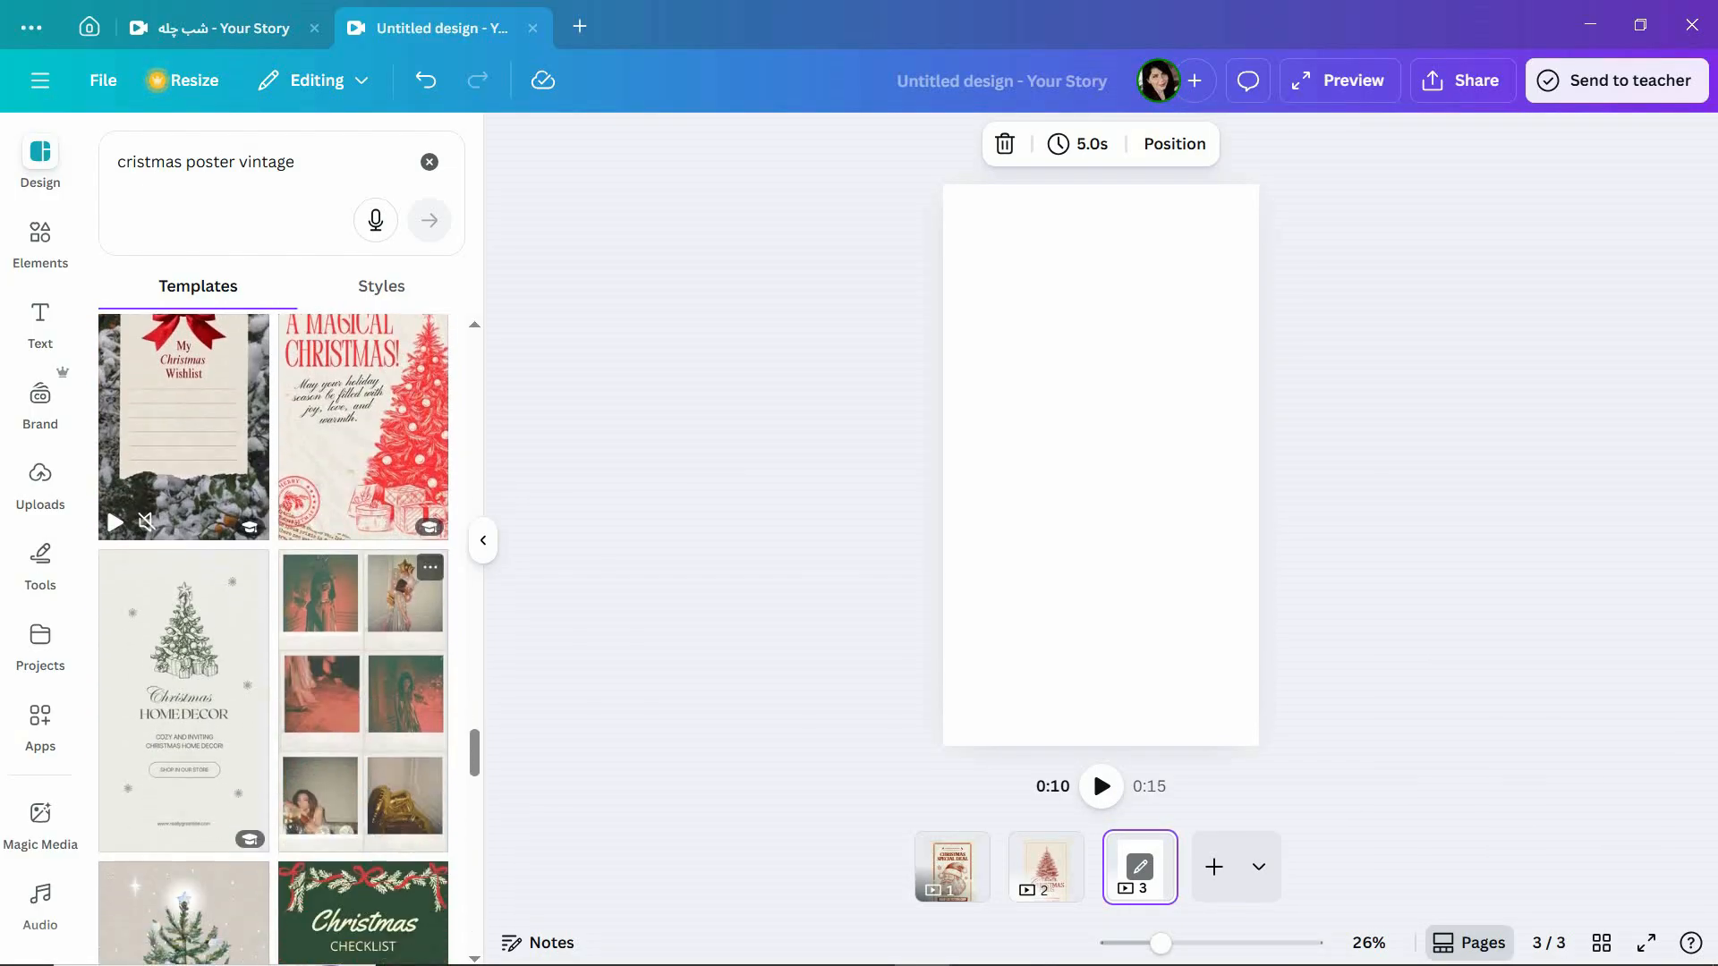
pyautogui.scroll(-7, 362, 626)
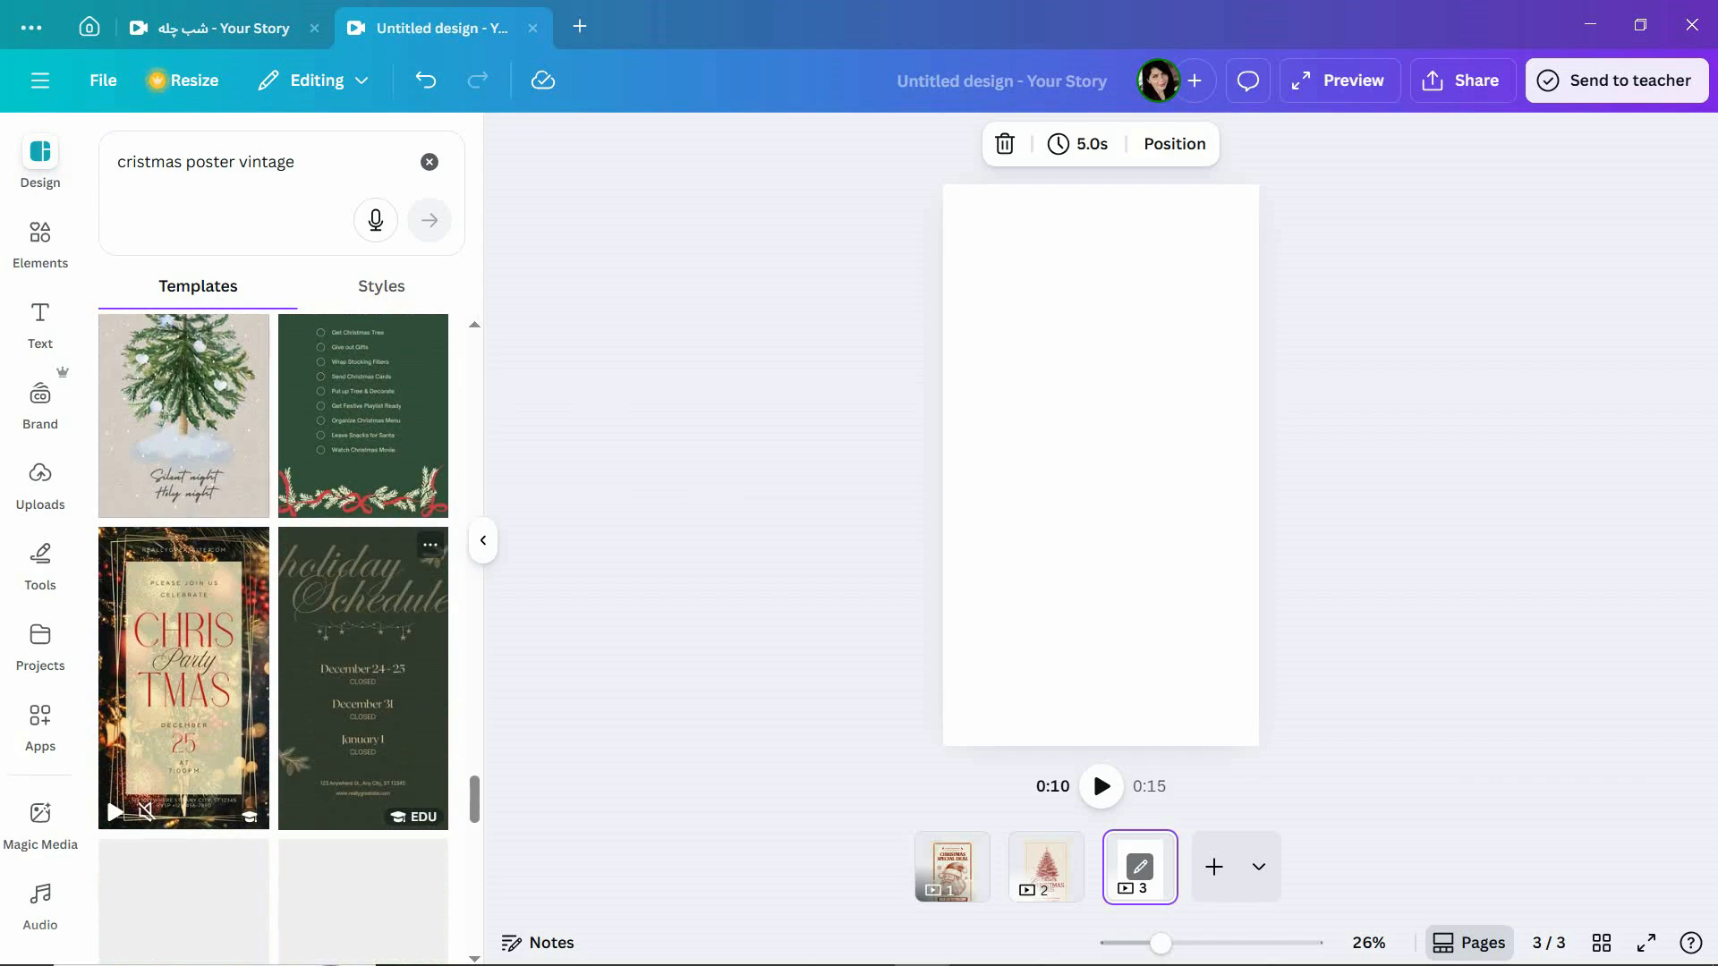
pyautogui.scroll(-5, 363, 627)
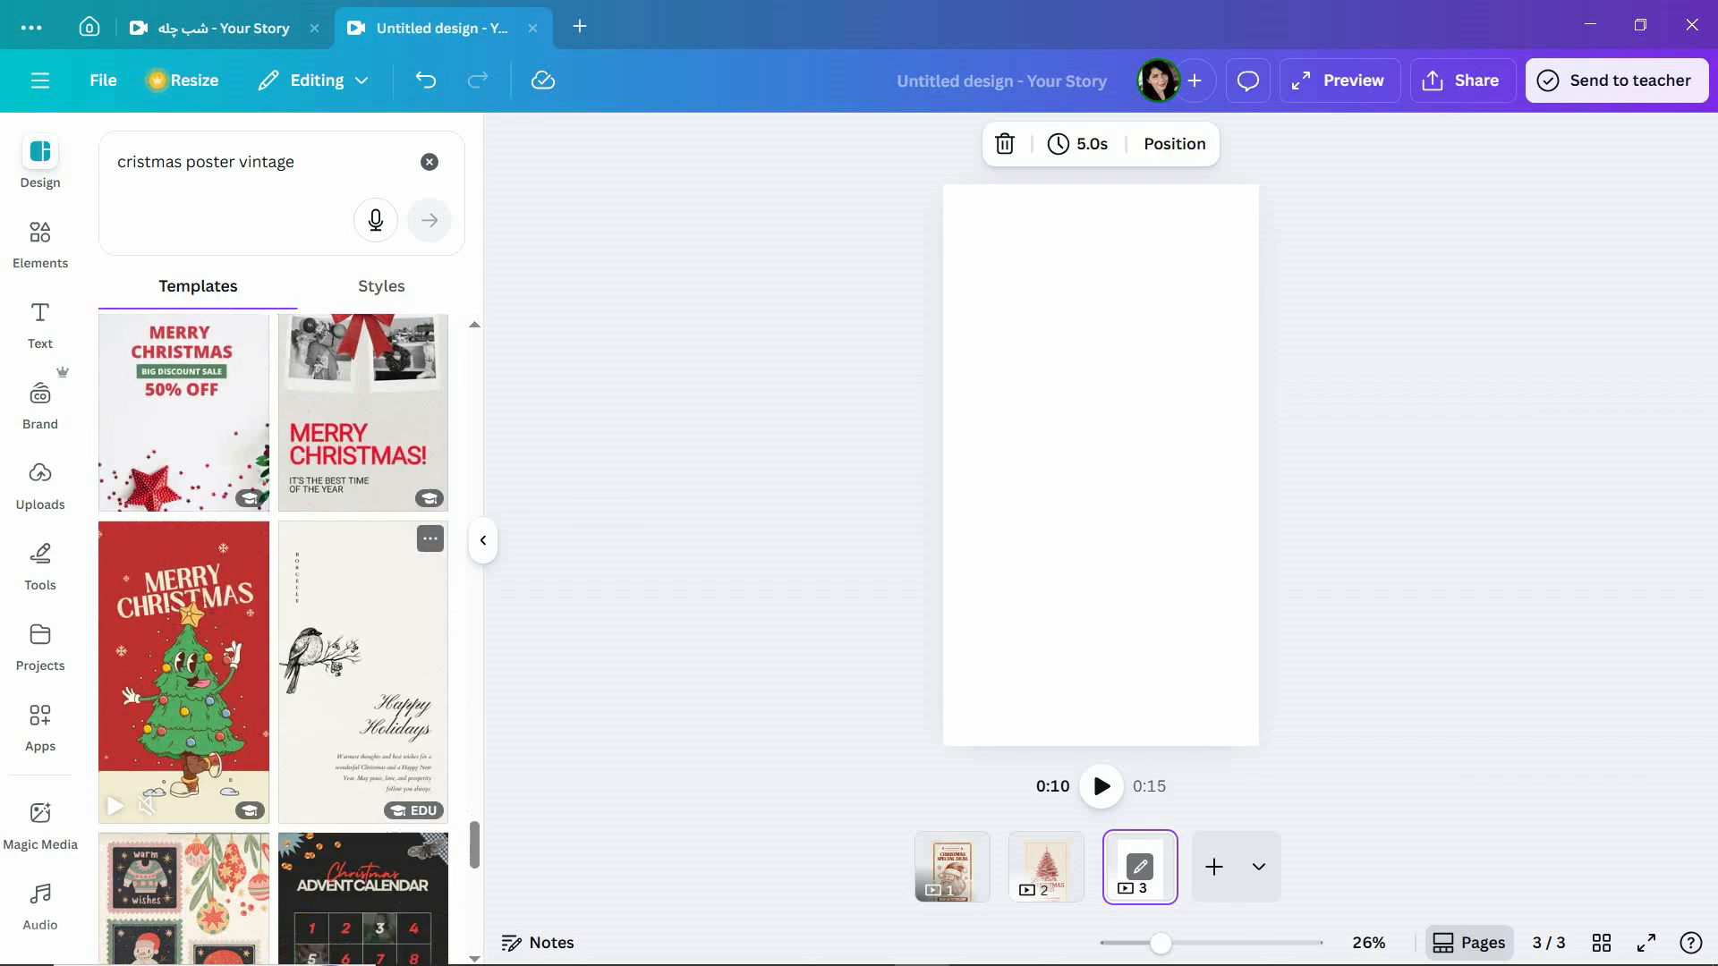
pyautogui.scroll(-10, 362, 627)
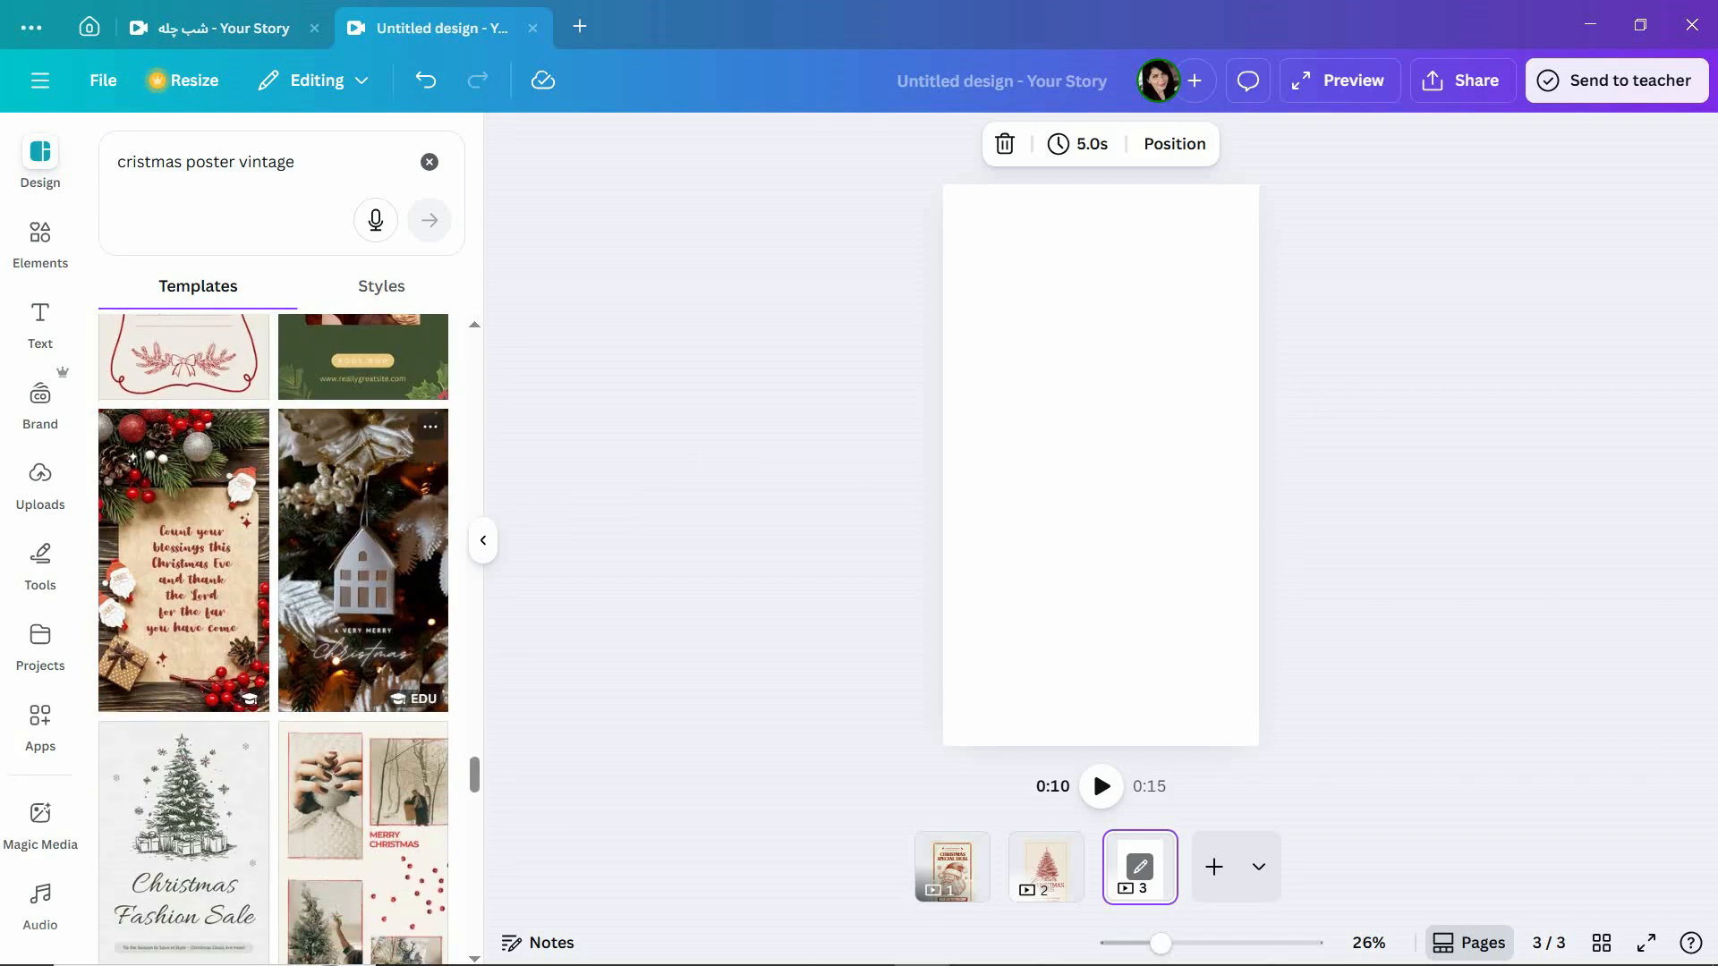
pyautogui.scroll(-5, 362, 626)
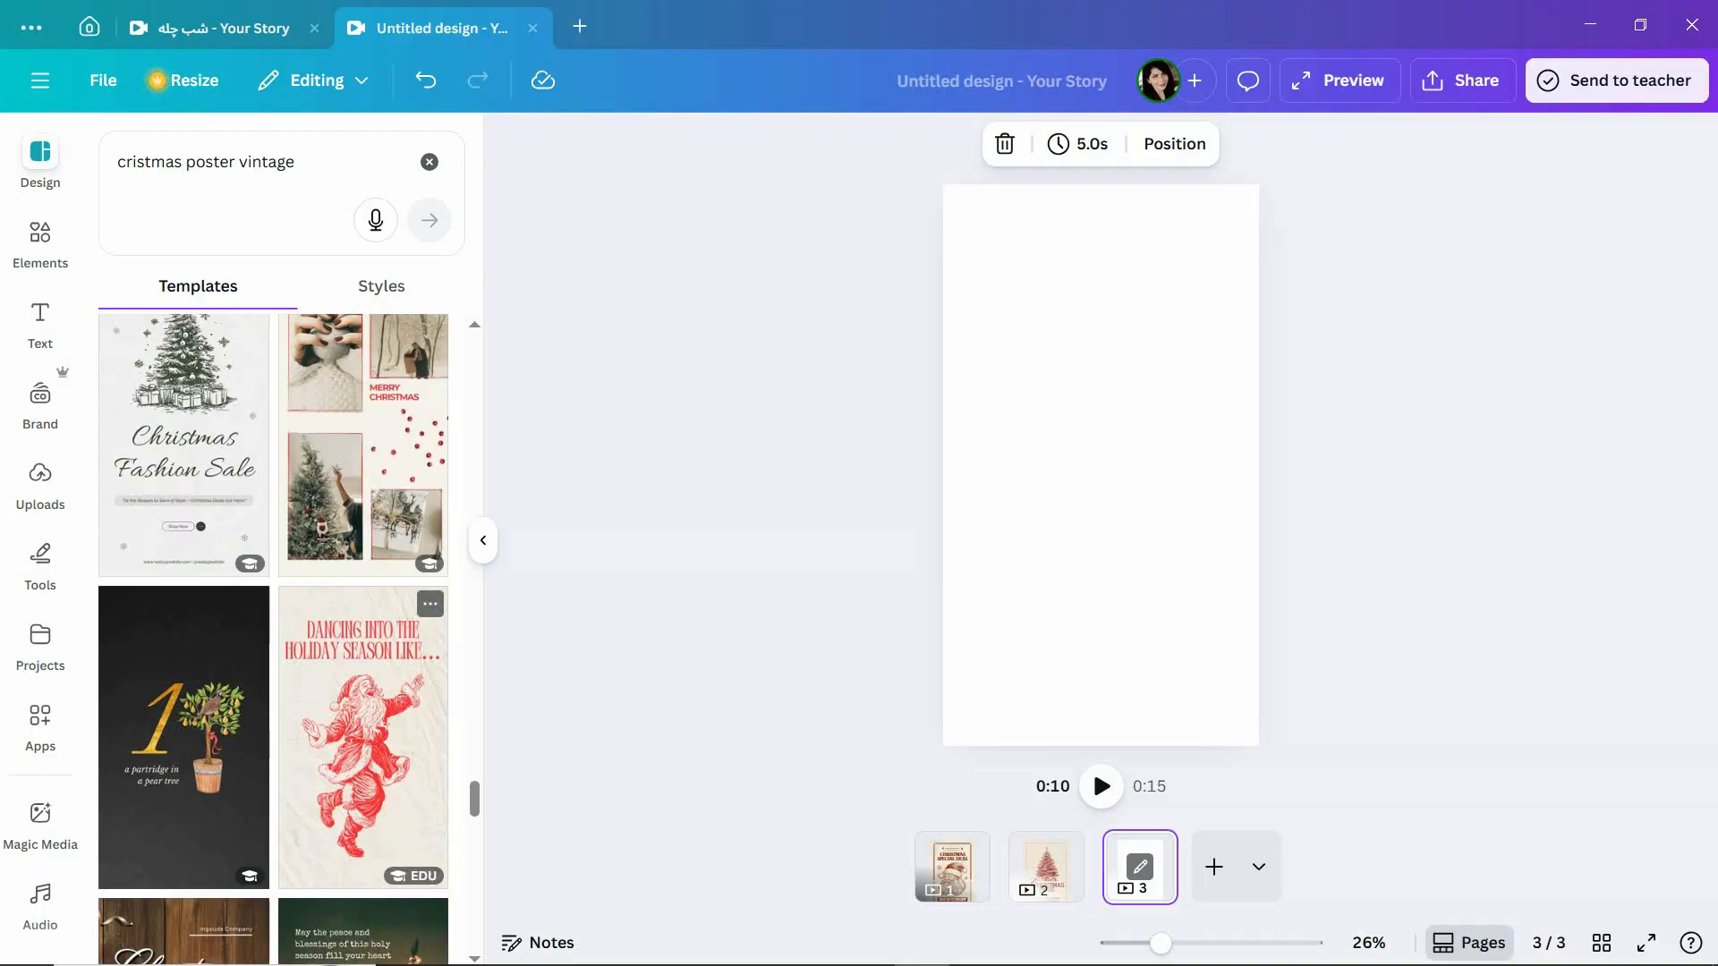
pyautogui.click(362, 734)
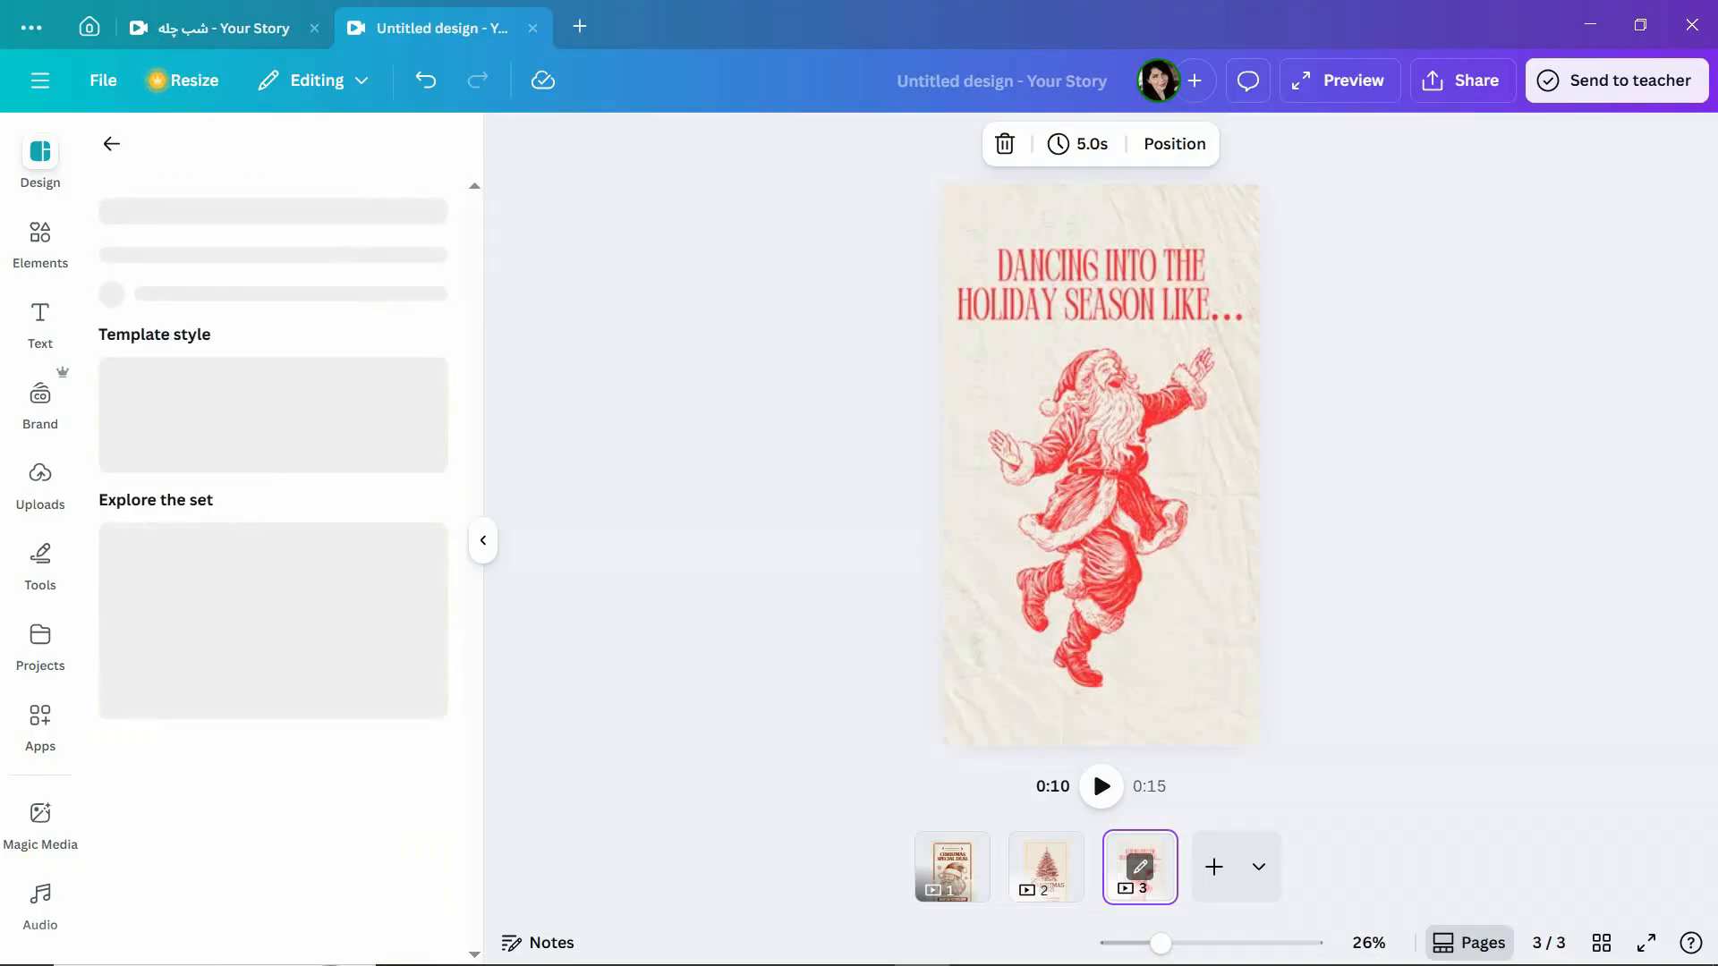
# Look through the templates similar to the dancing Santa design and further "cristmas poster vintage" results, leaving the page background unselected.
pyautogui.scroll(-5, 273, 537)
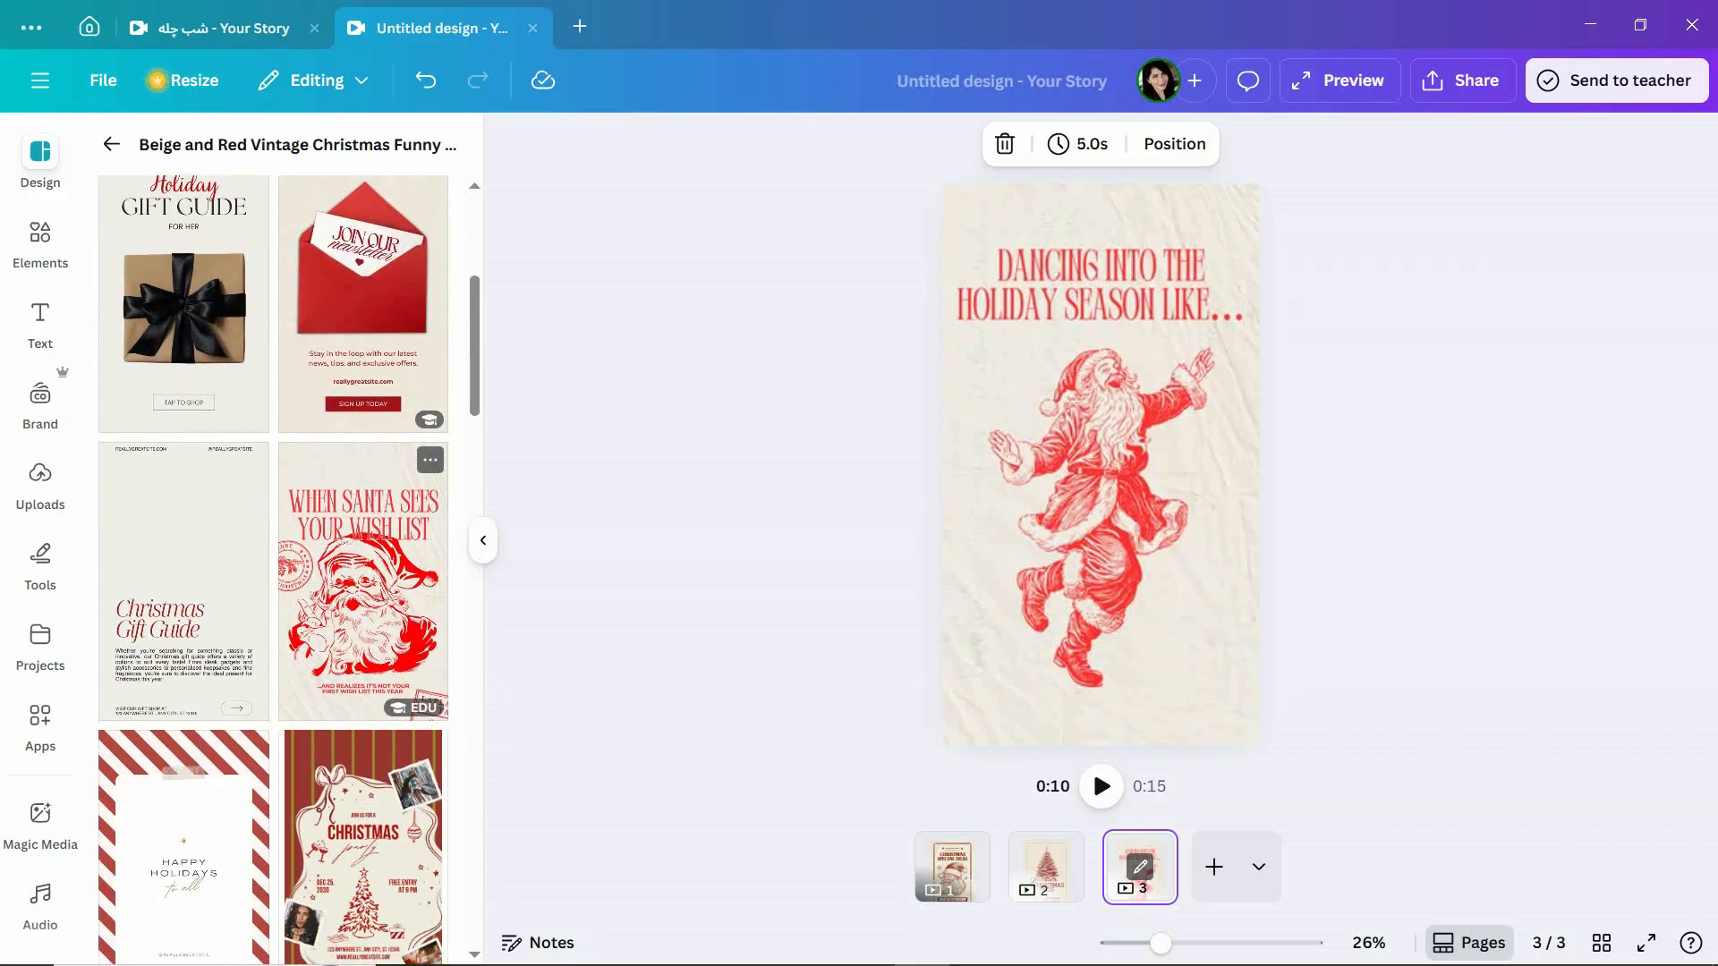
pyautogui.scroll(-10, 363, 572)
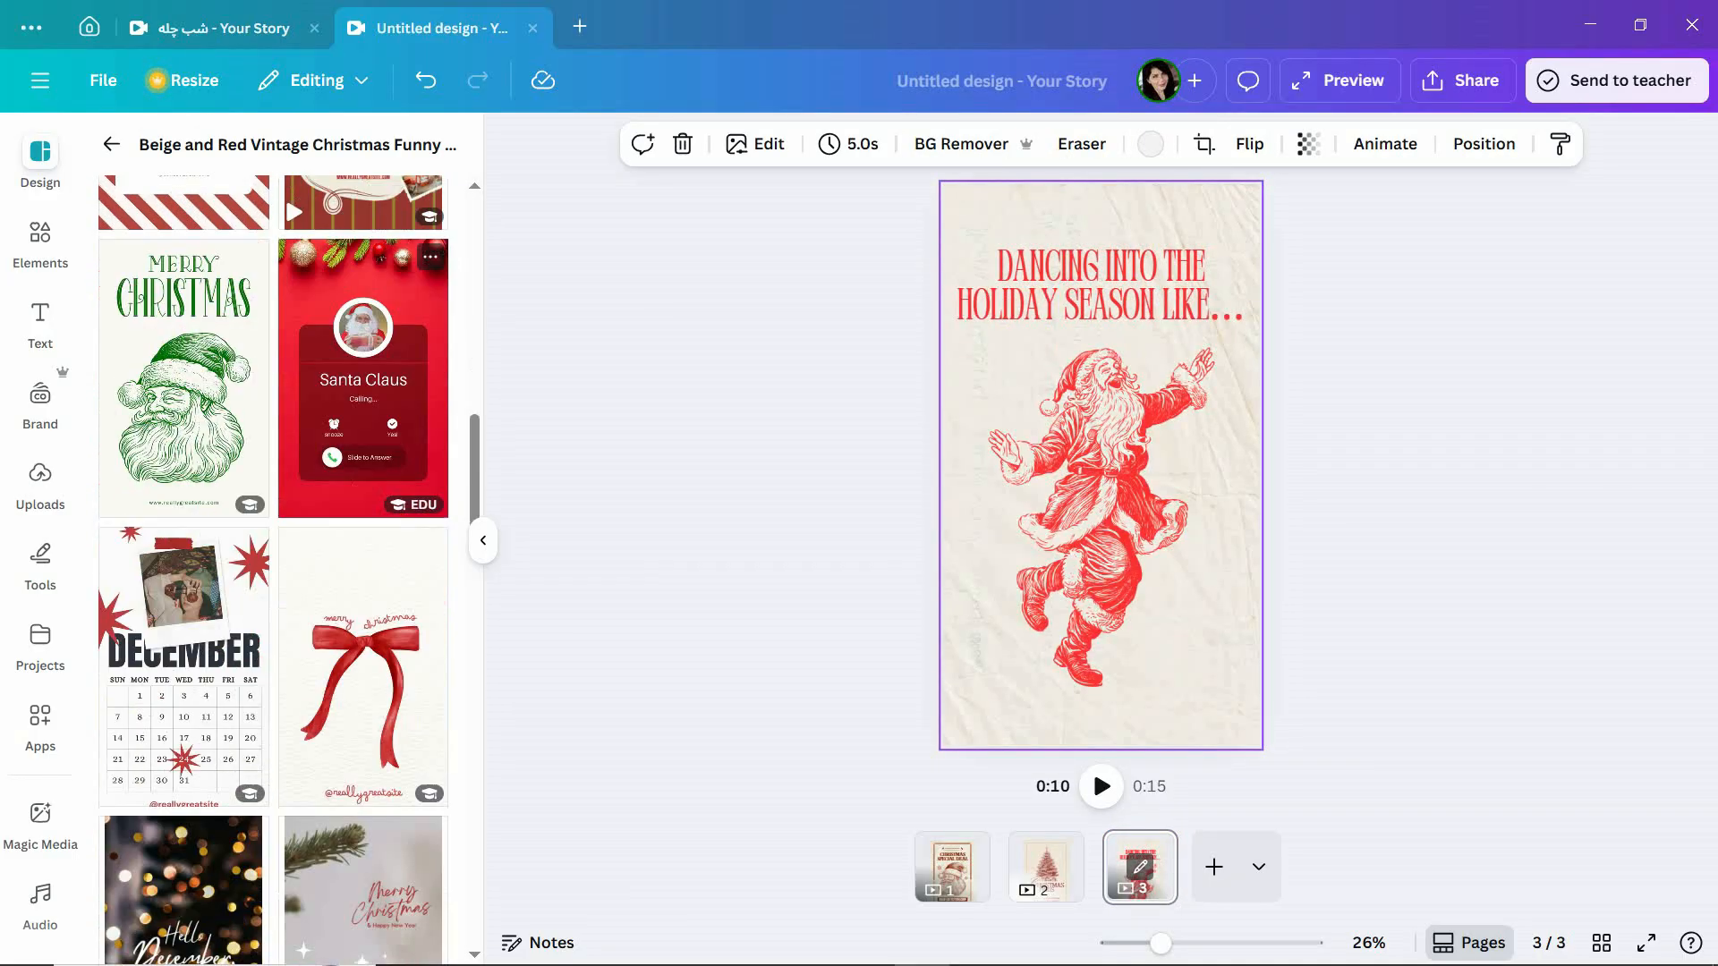
pyautogui.scroll(-15, 273, 573)
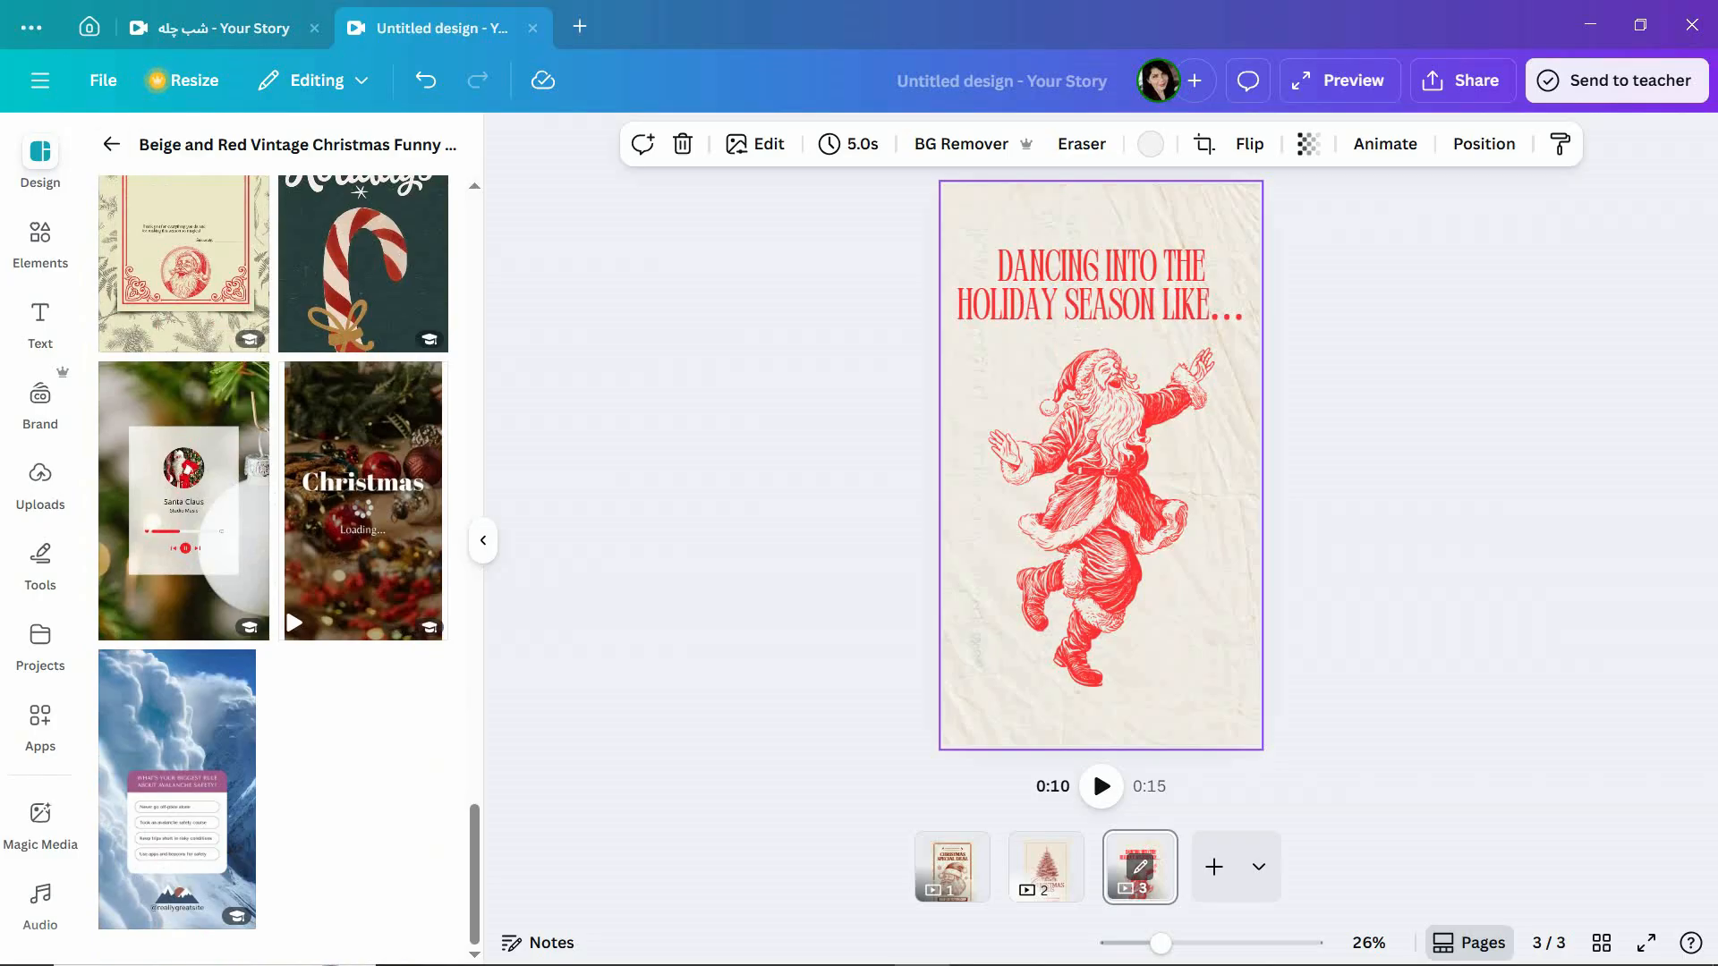
pyautogui.click(111, 145)
pyautogui.scroll(-15, 273, 627)
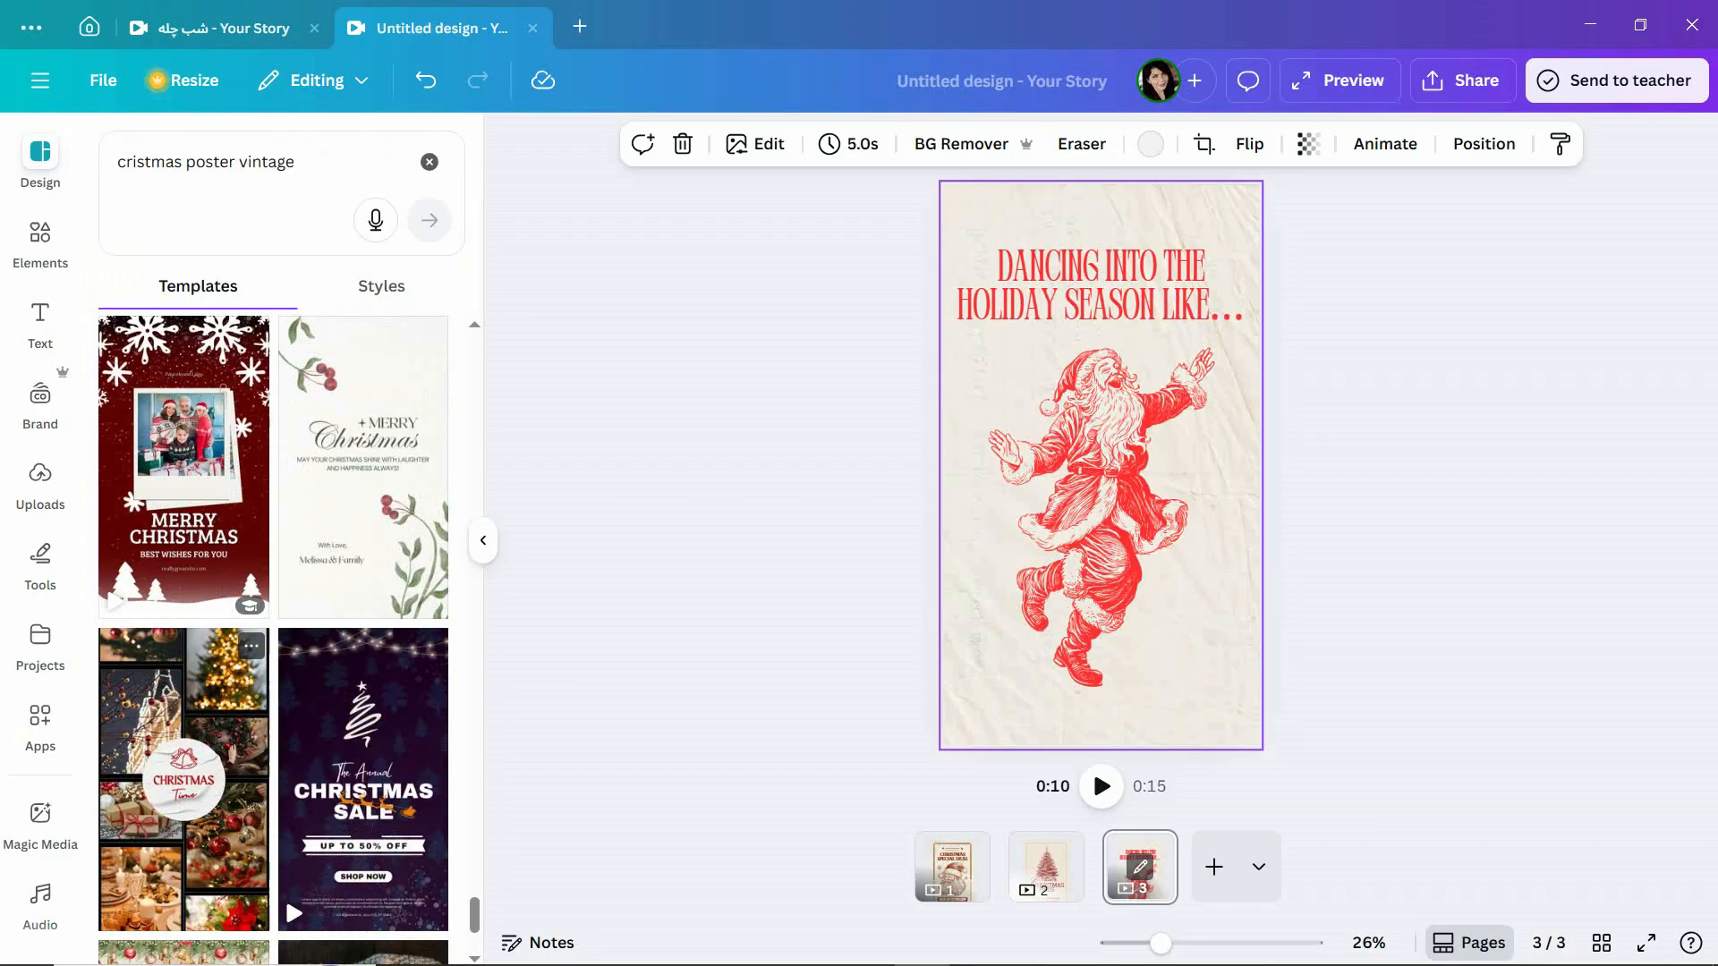
pyautogui.scroll(-3, 273, 640)
pyautogui.press('Escape')
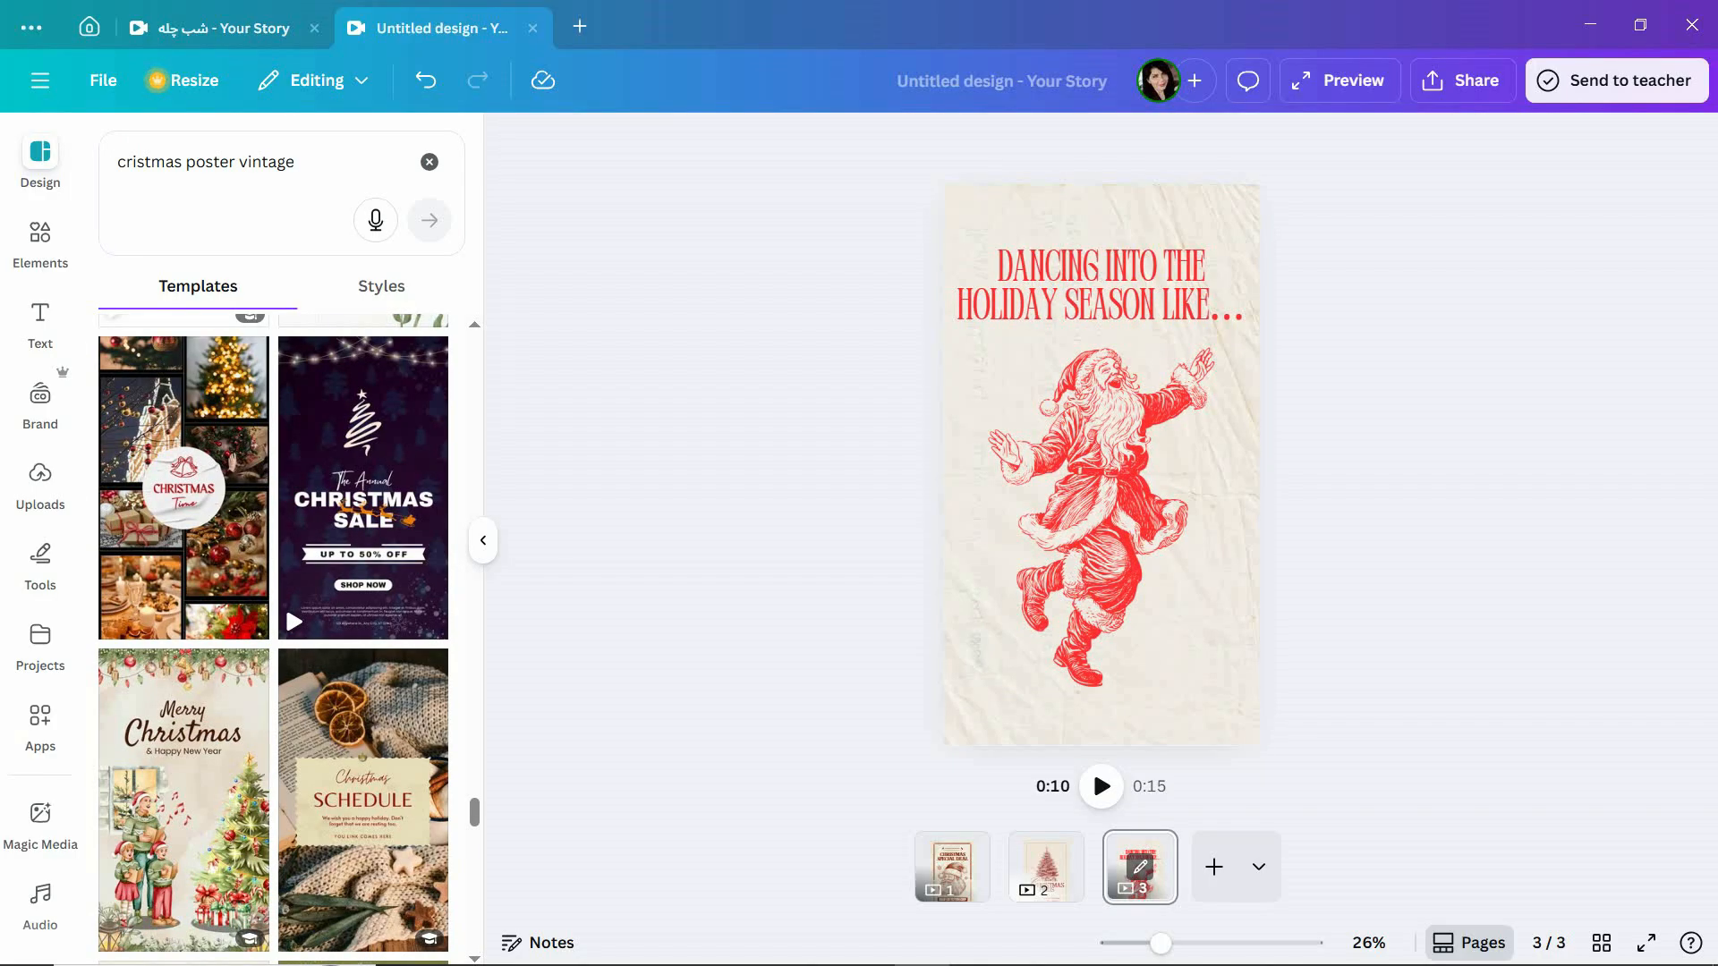
# Delete the holiday-items paragraph and the website address from the "CHRISTMAS SPECIAL DEAL" design on page 1.
pyautogui.click(952, 866)
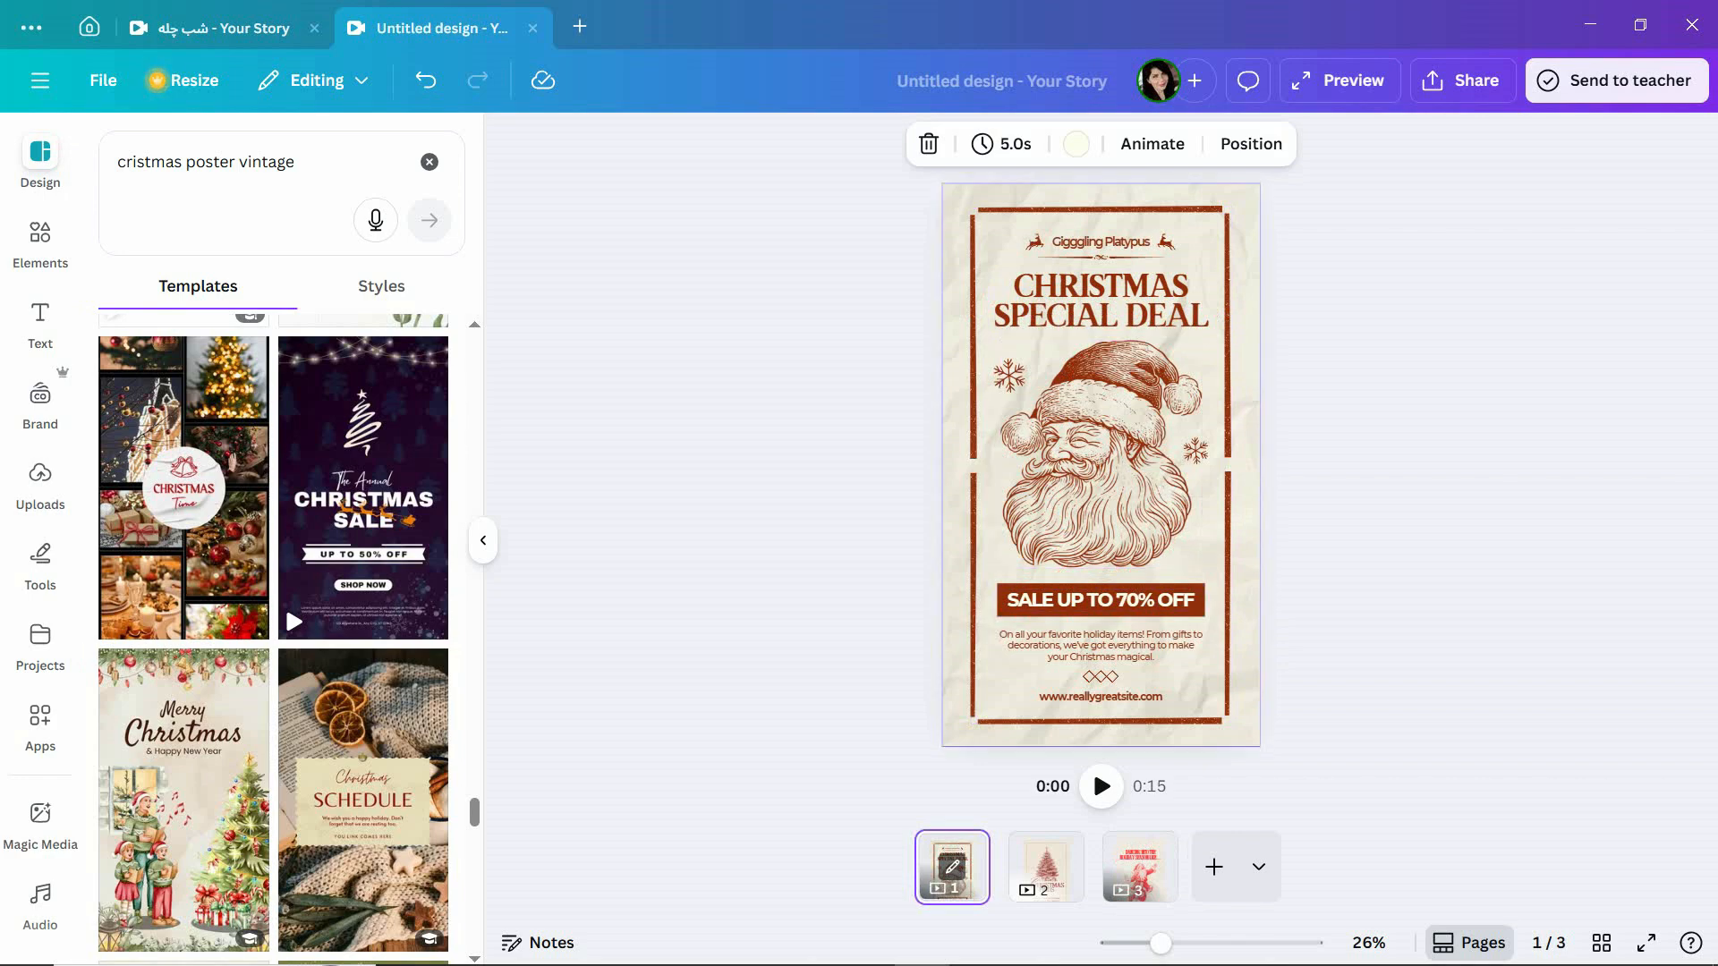
pyautogui.click(1100, 646)
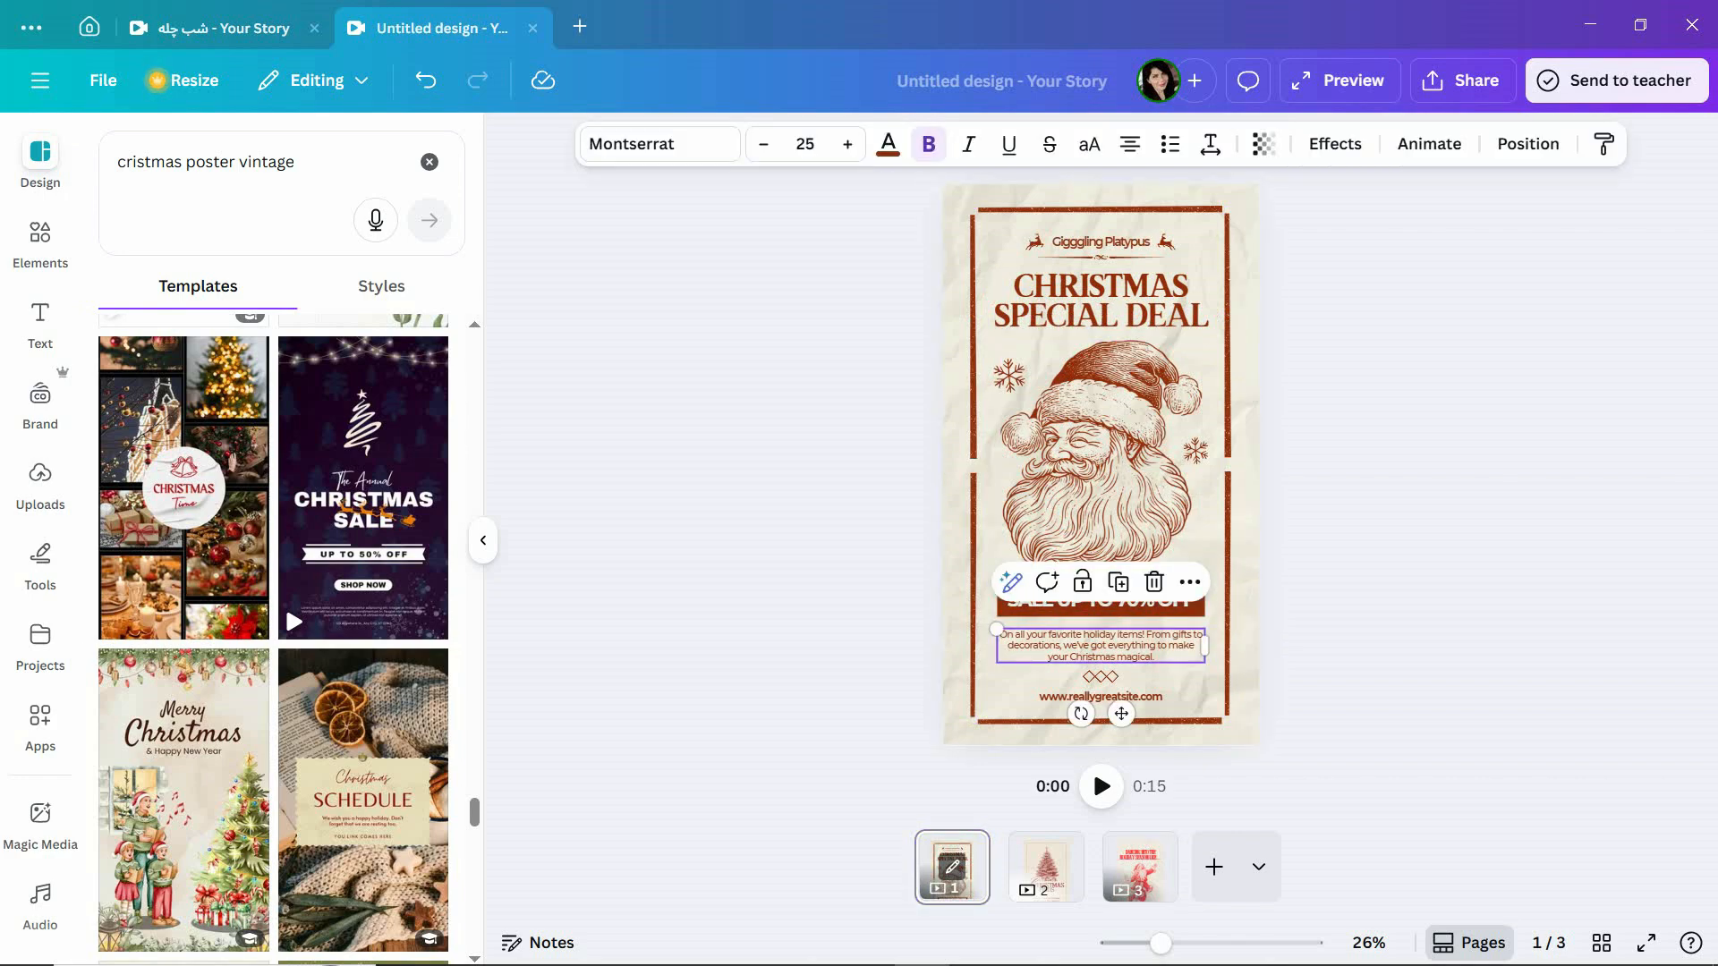
pyautogui.press('Delete')
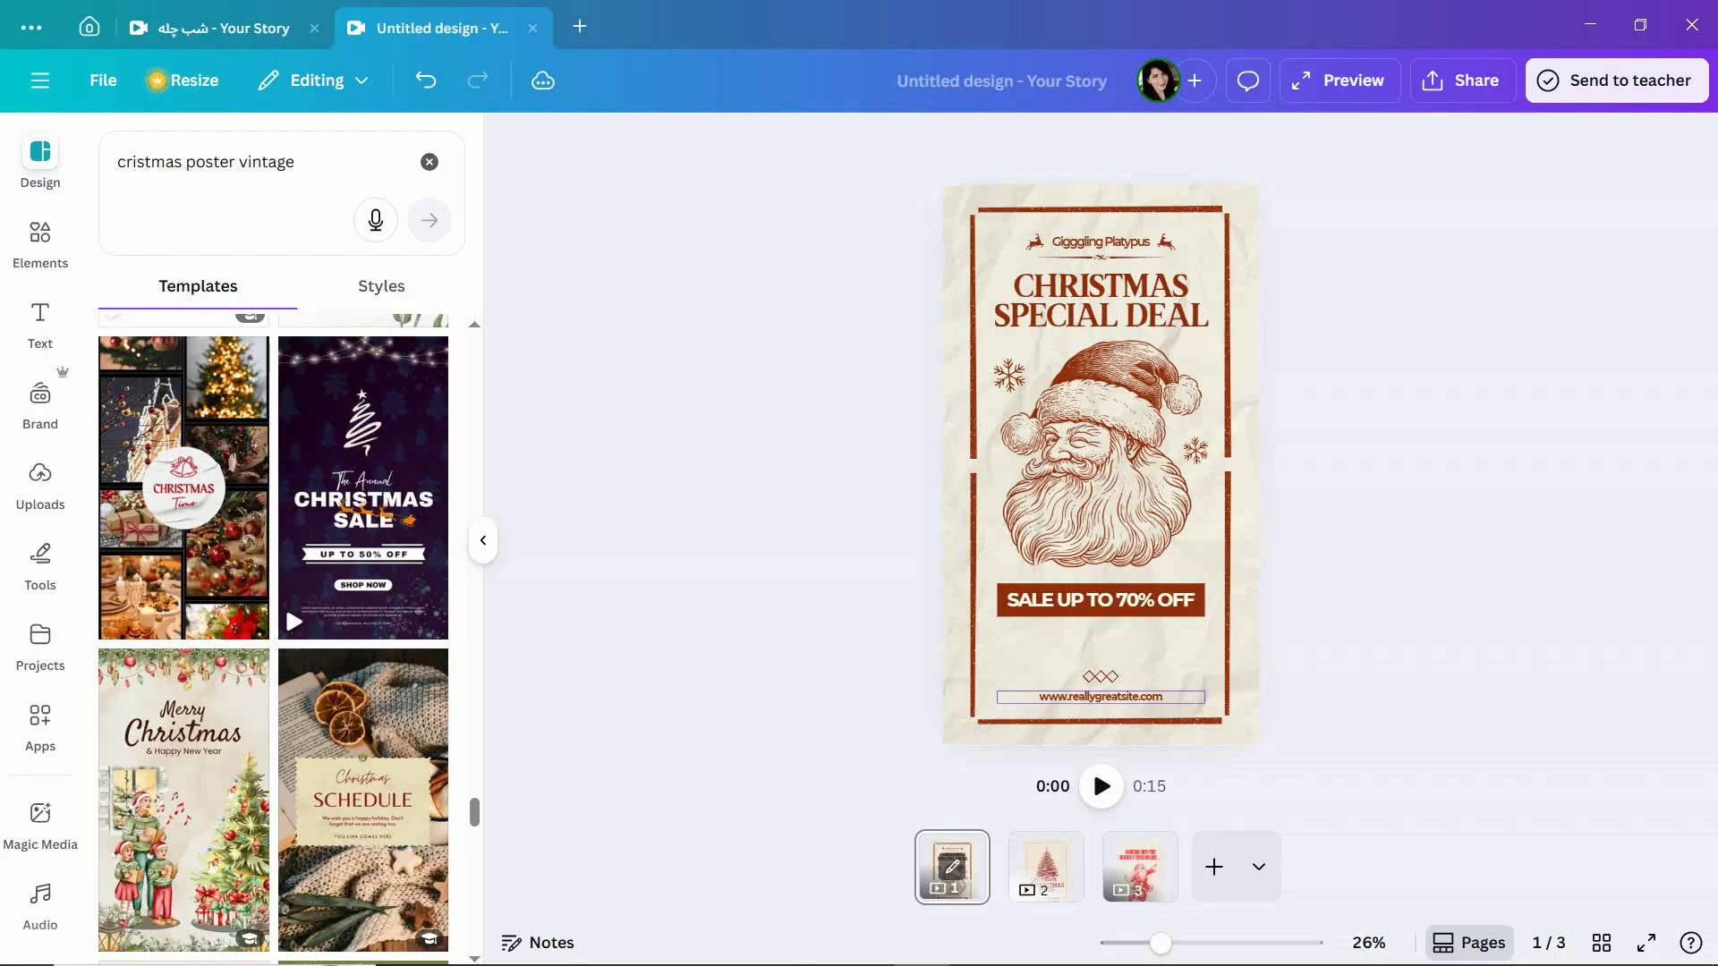
pyautogui.click(1101, 696)
pyautogui.press('Delete')
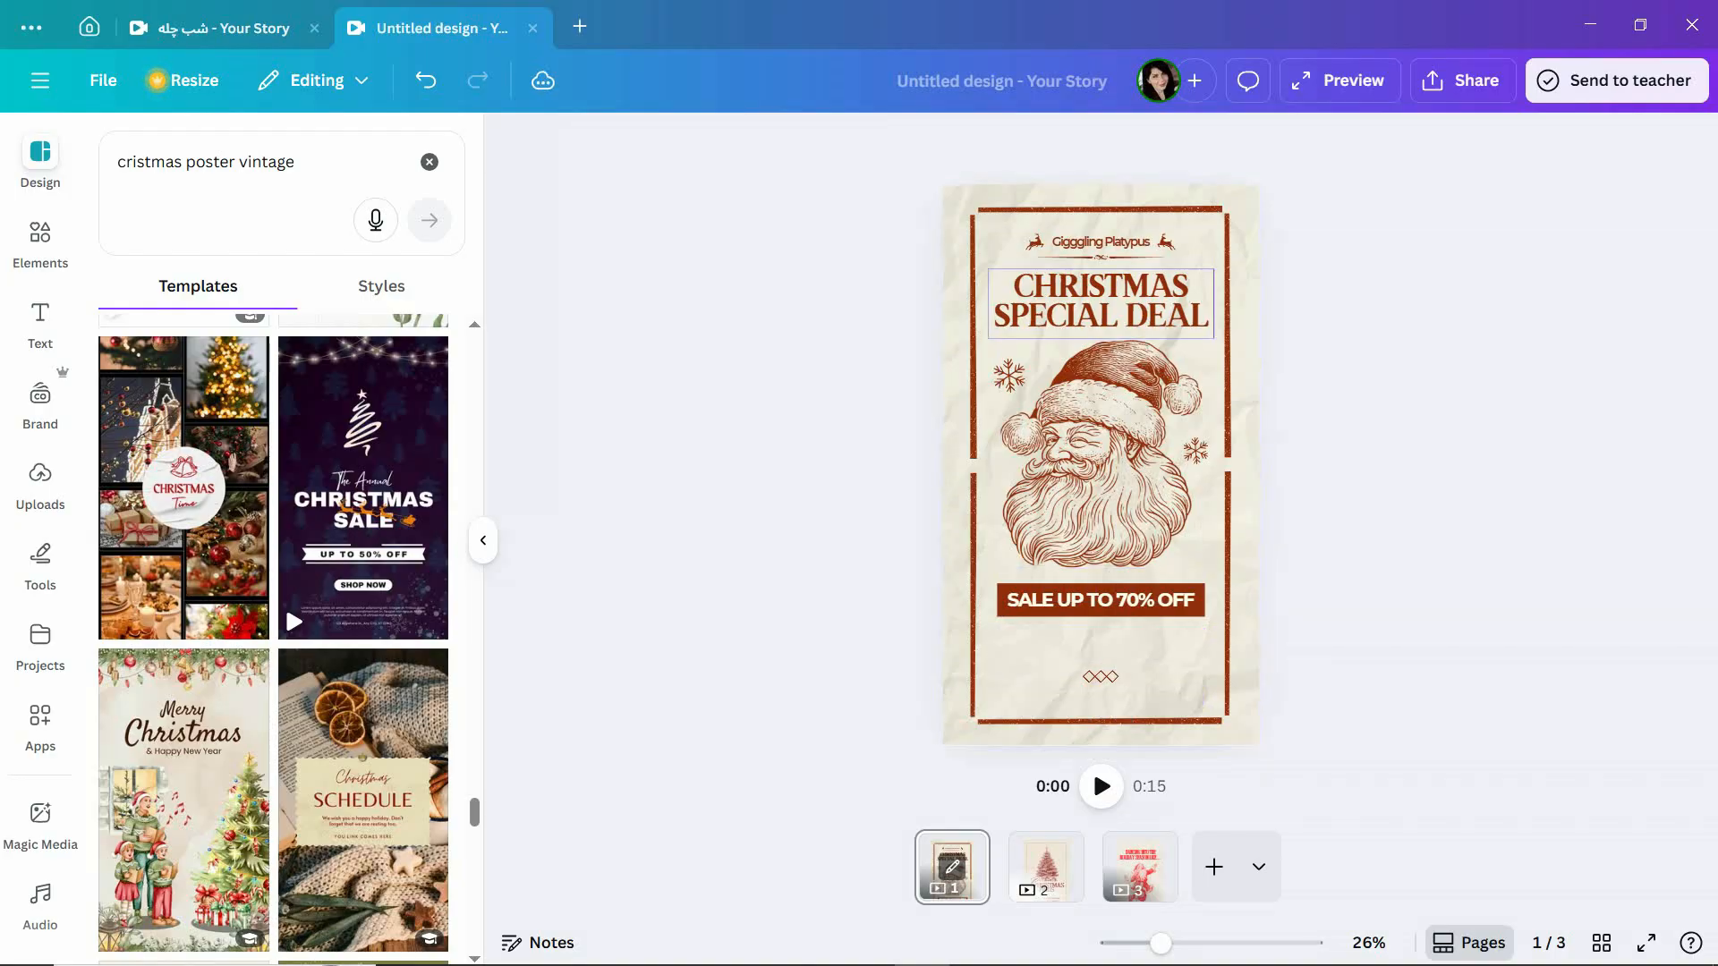
# Nudge the "CHRISTMAS SPECIAL DEAL" heading slightly up towards the ornamental line, and undo the last stray edit.
pyautogui.click(1101, 302)
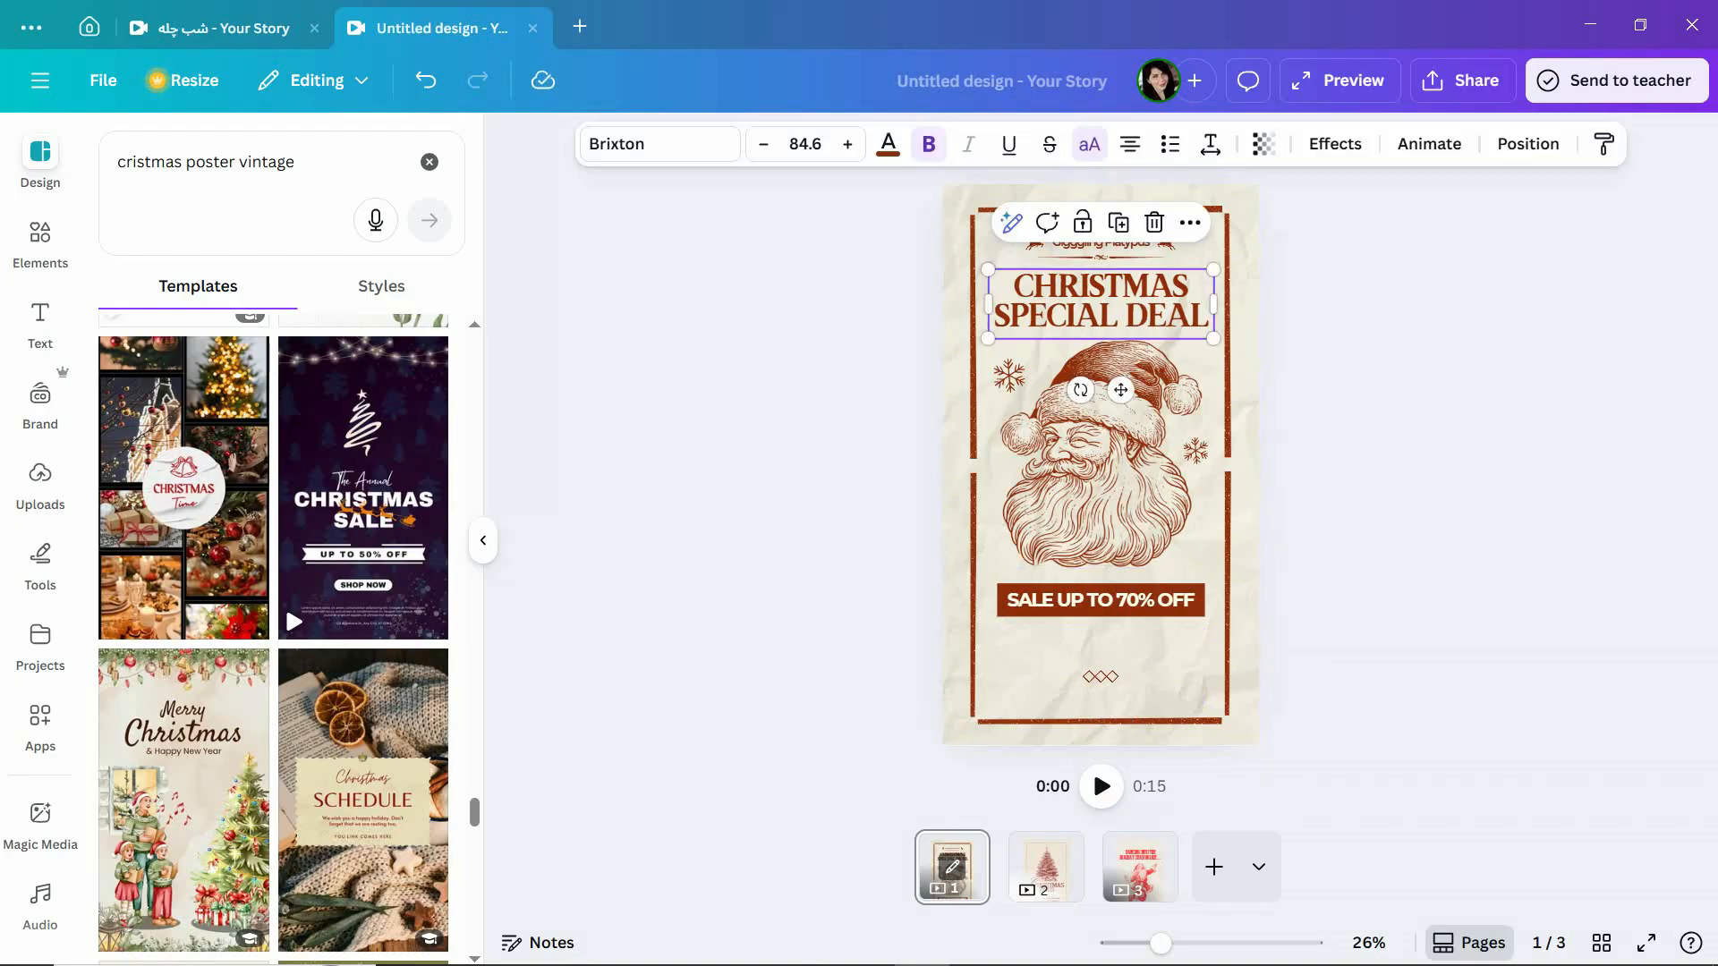
pyautogui.moveTo(1101, 302)
pyautogui.mouseDown()
pyautogui.moveTo(1081, 533)
pyautogui.moveTo(1106, 297)
pyautogui.mouseUp()
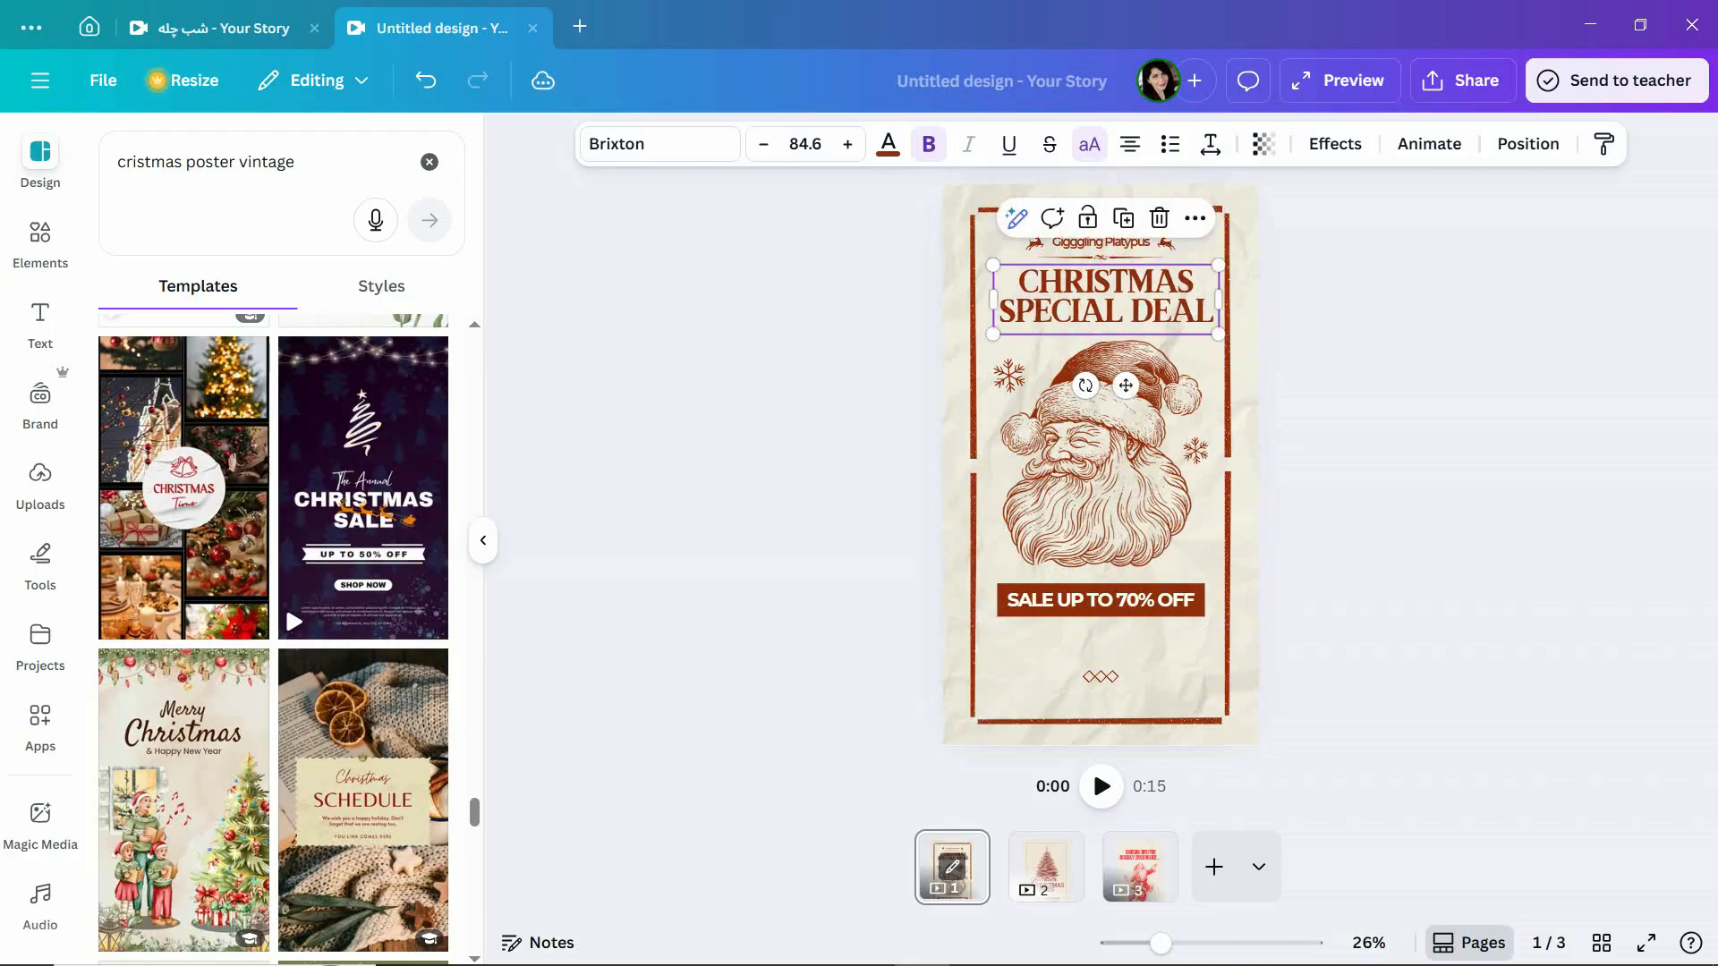
pyautogui.click(1101, 257)
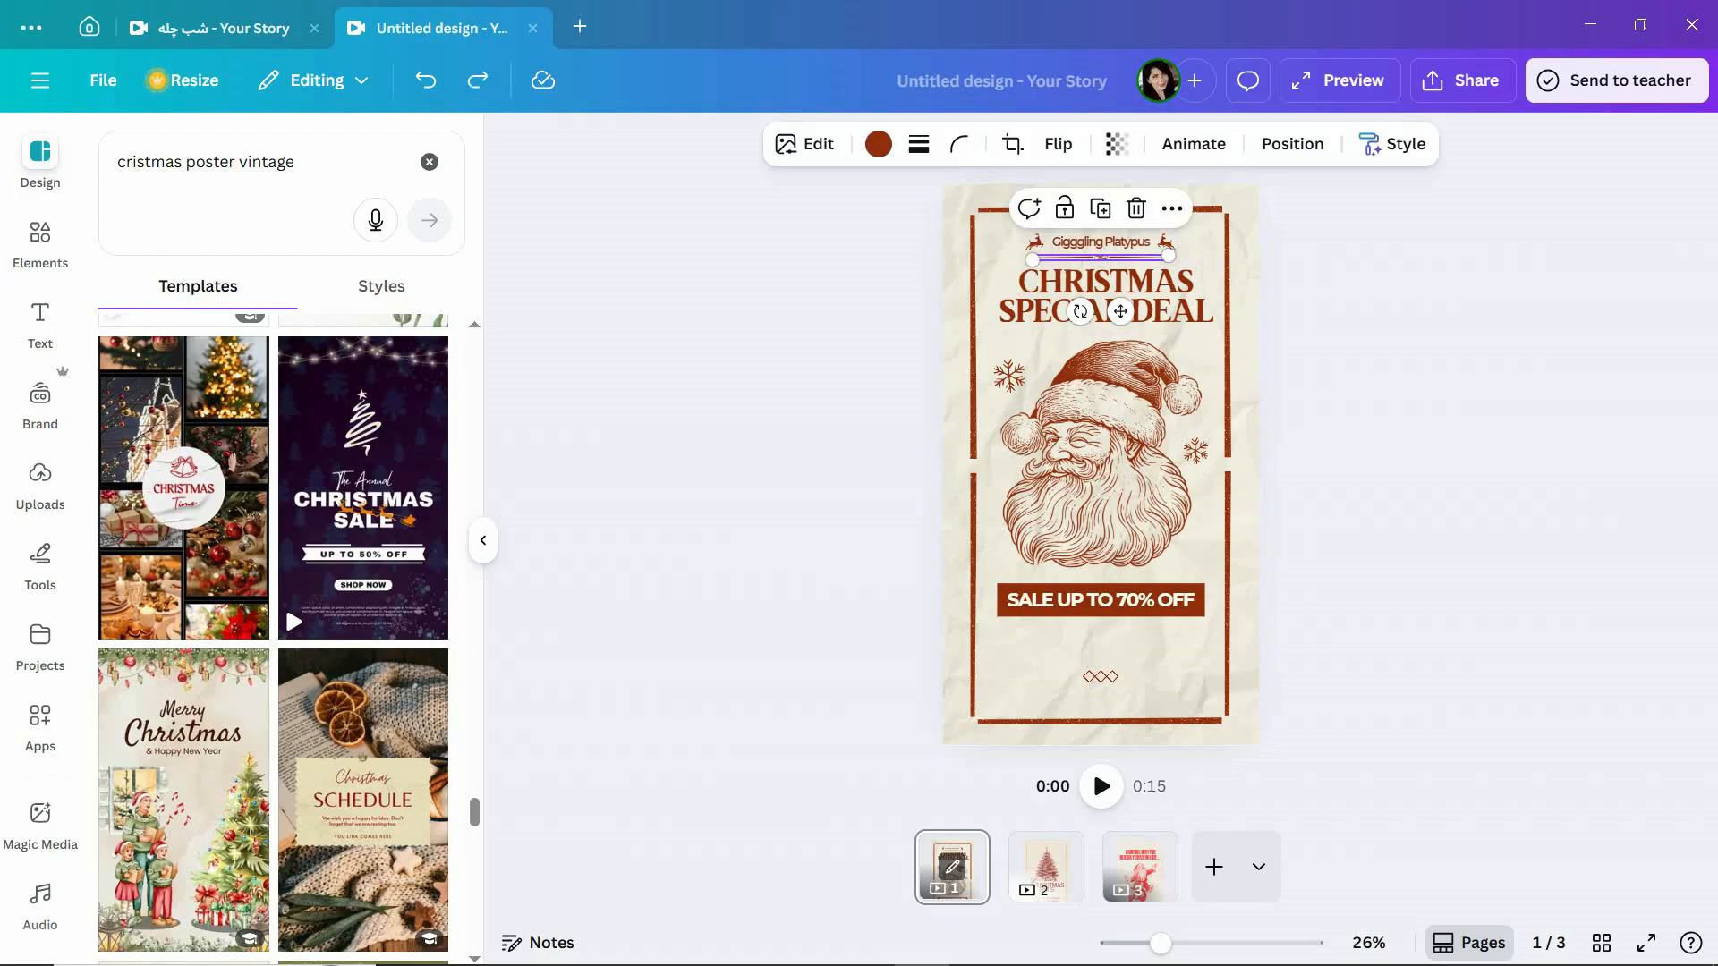
pyautogui.scroll(2, 1282, 448)
pyautogui.hotkey('ctrl', 'z')
pyautogui.scroll(5, 1282, 439)
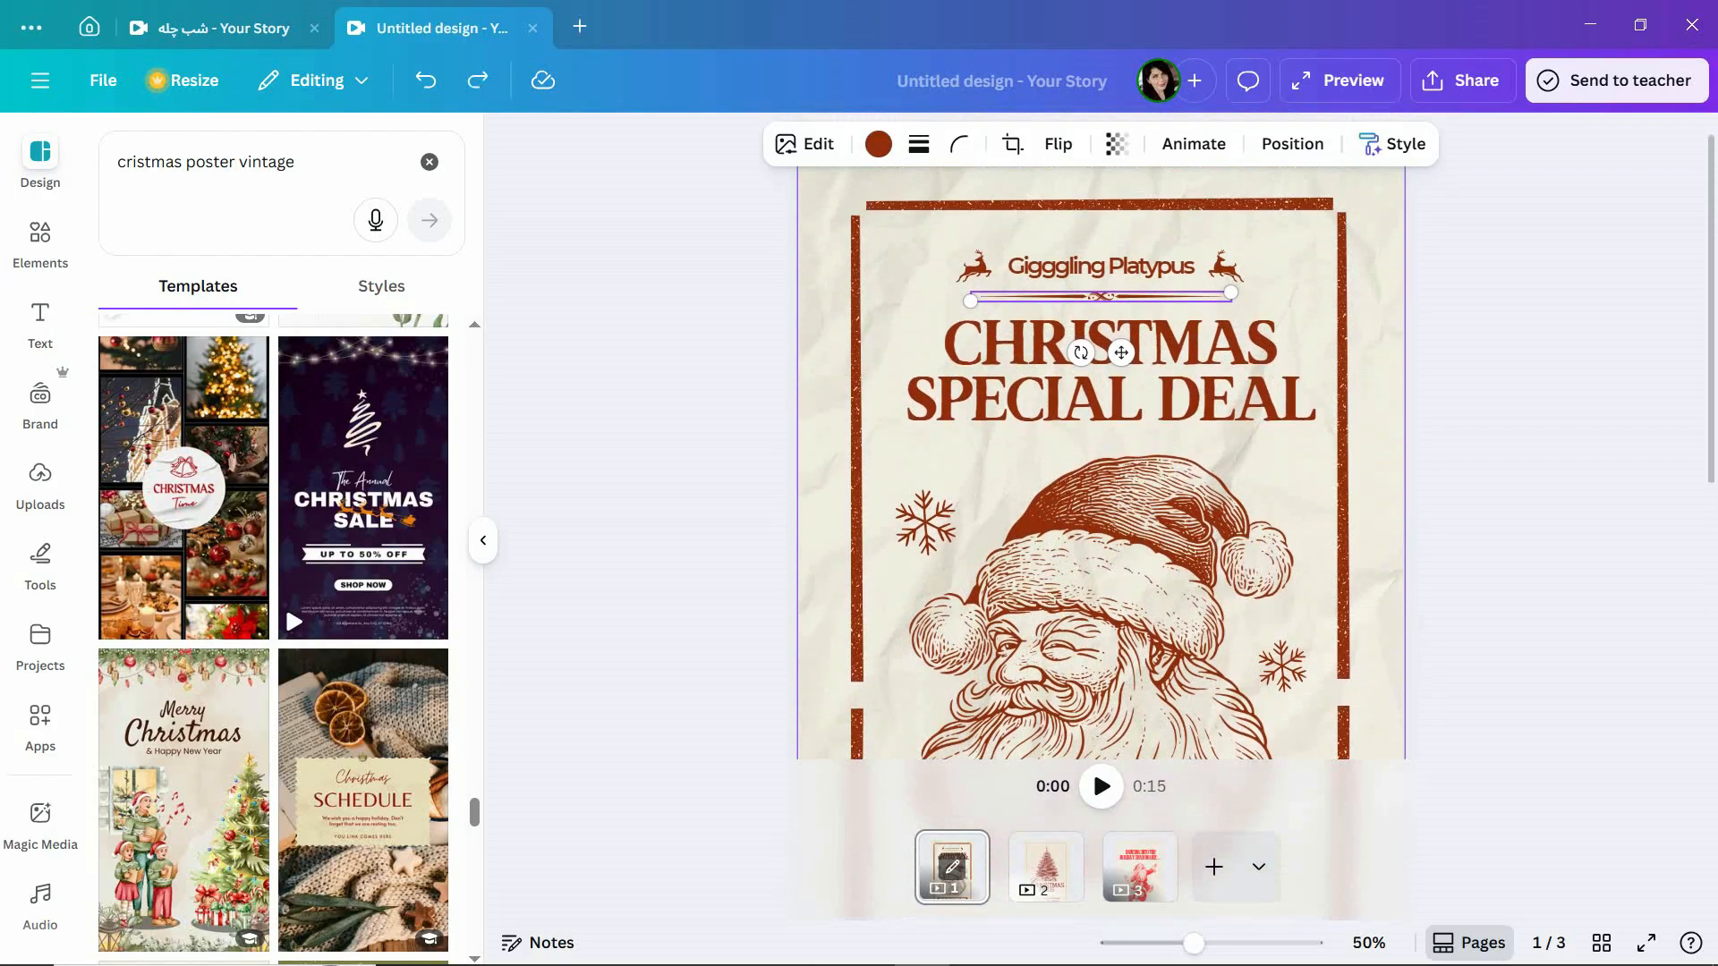
pyautogui.press('Escape')
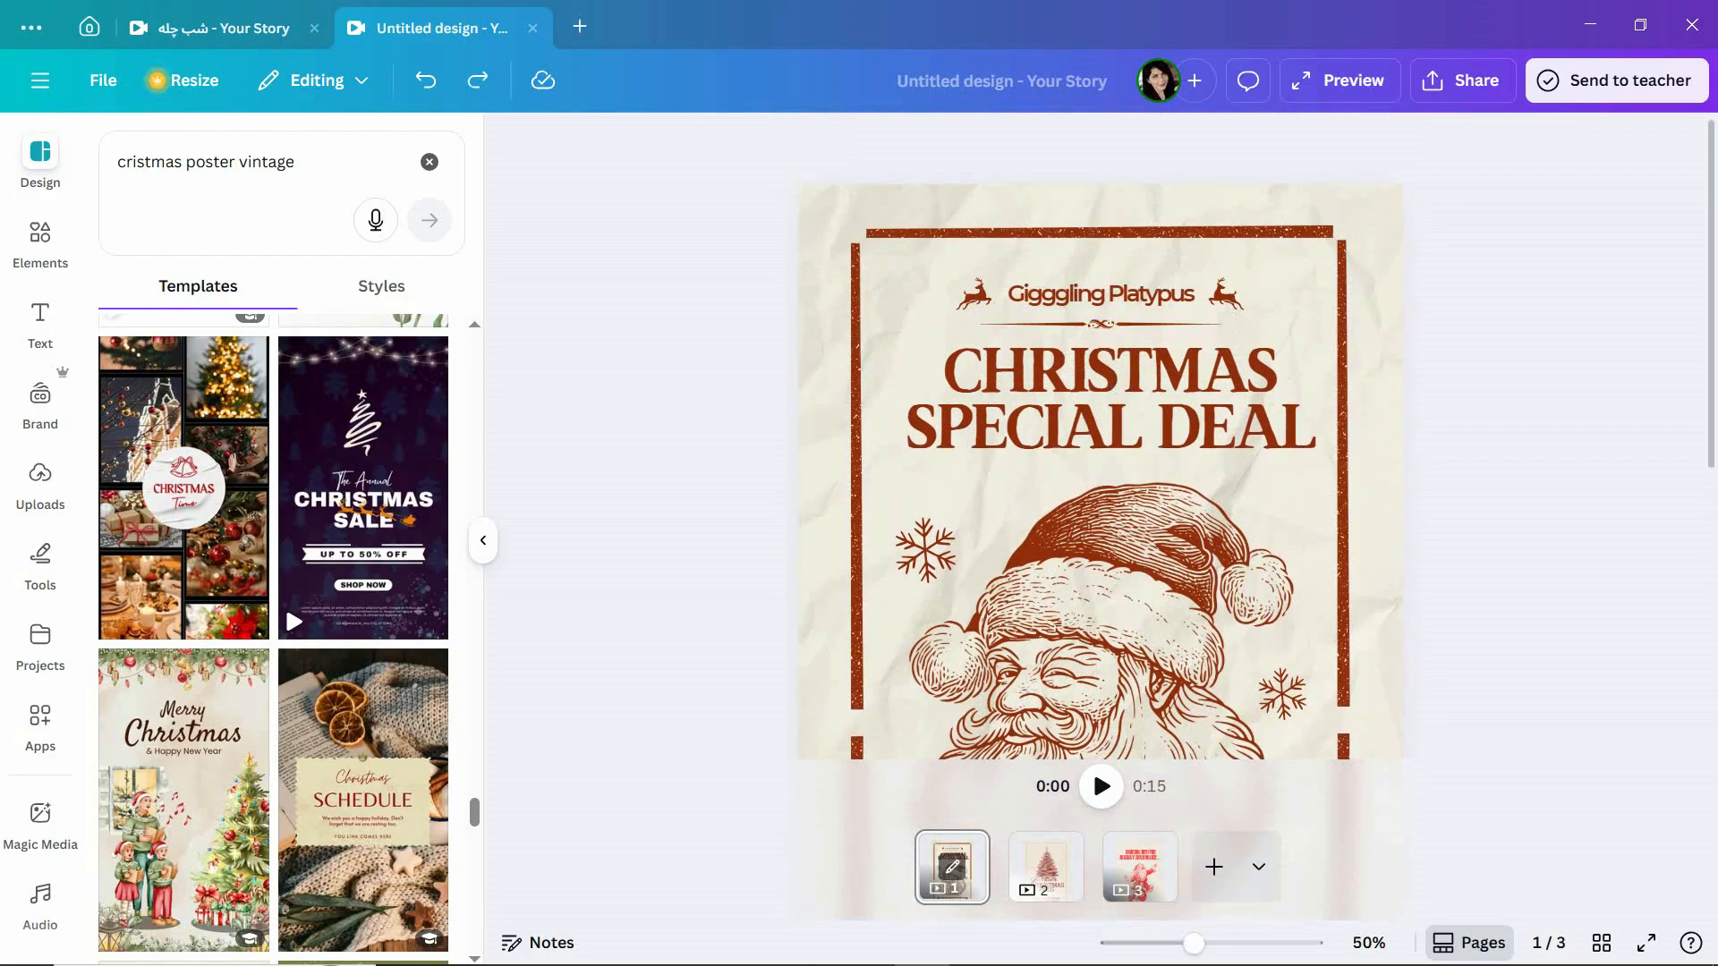
# Delete the "Gigggling Platypus" brand text and the two reindeer icons beside it on page 1.
pyautogui.click(1101, 294)
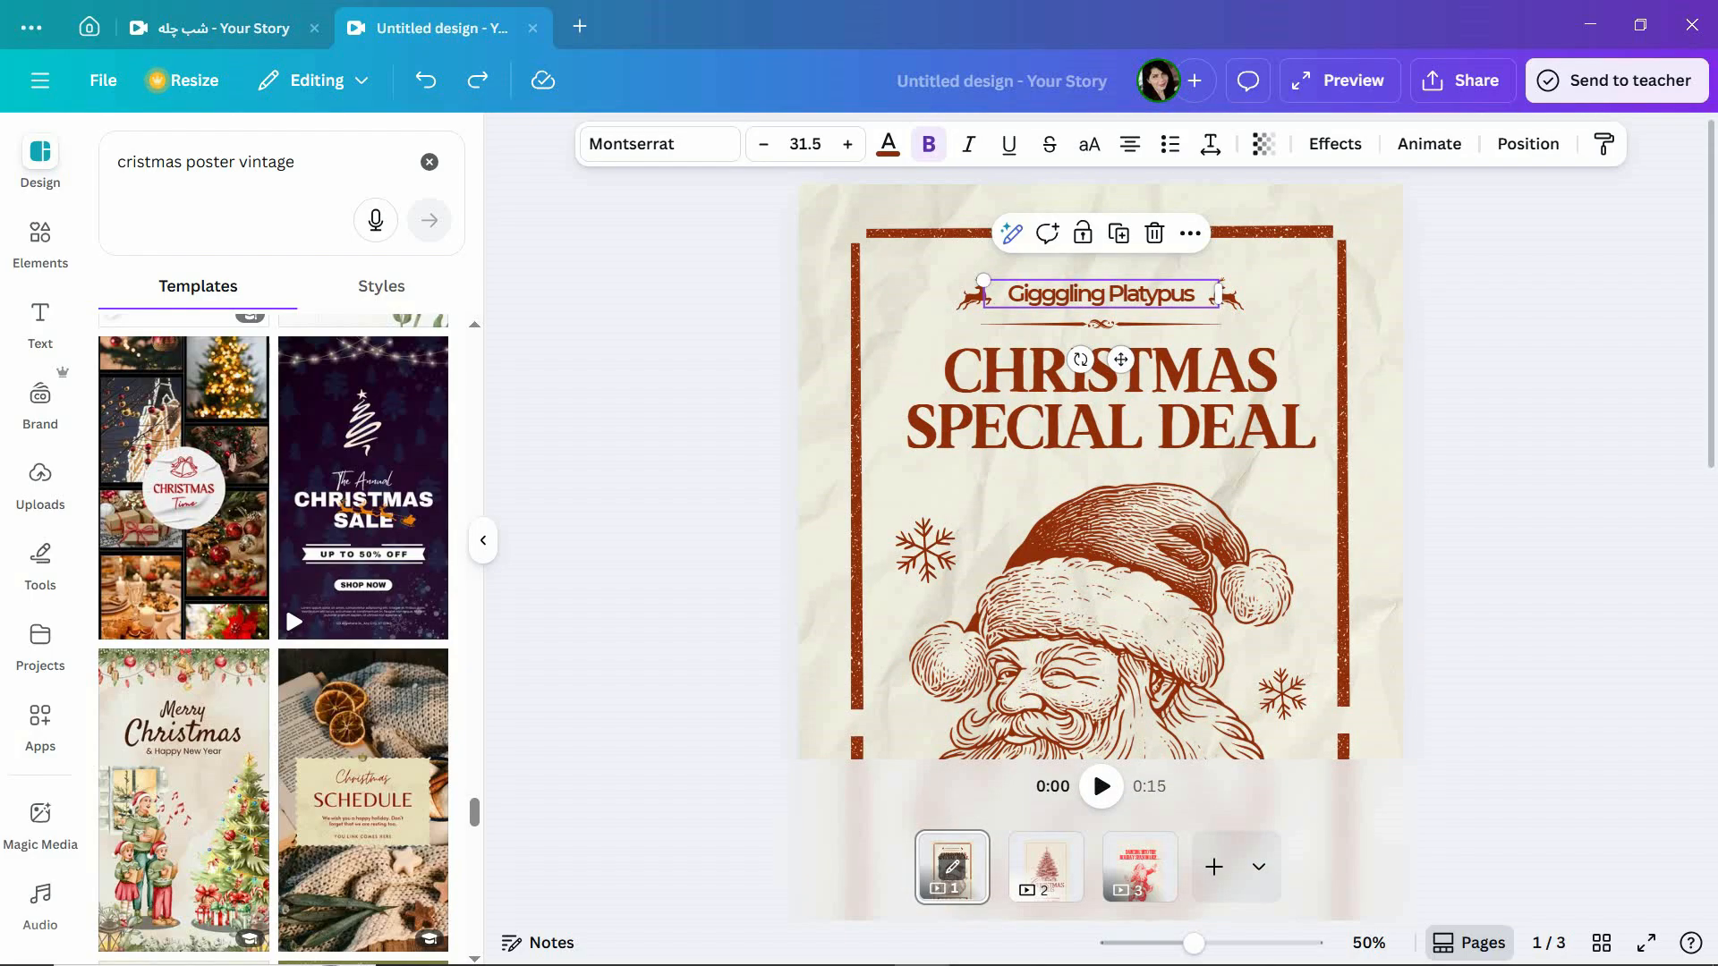
pyautogui.press('Delete')
pyautogui.click(1227, 295)
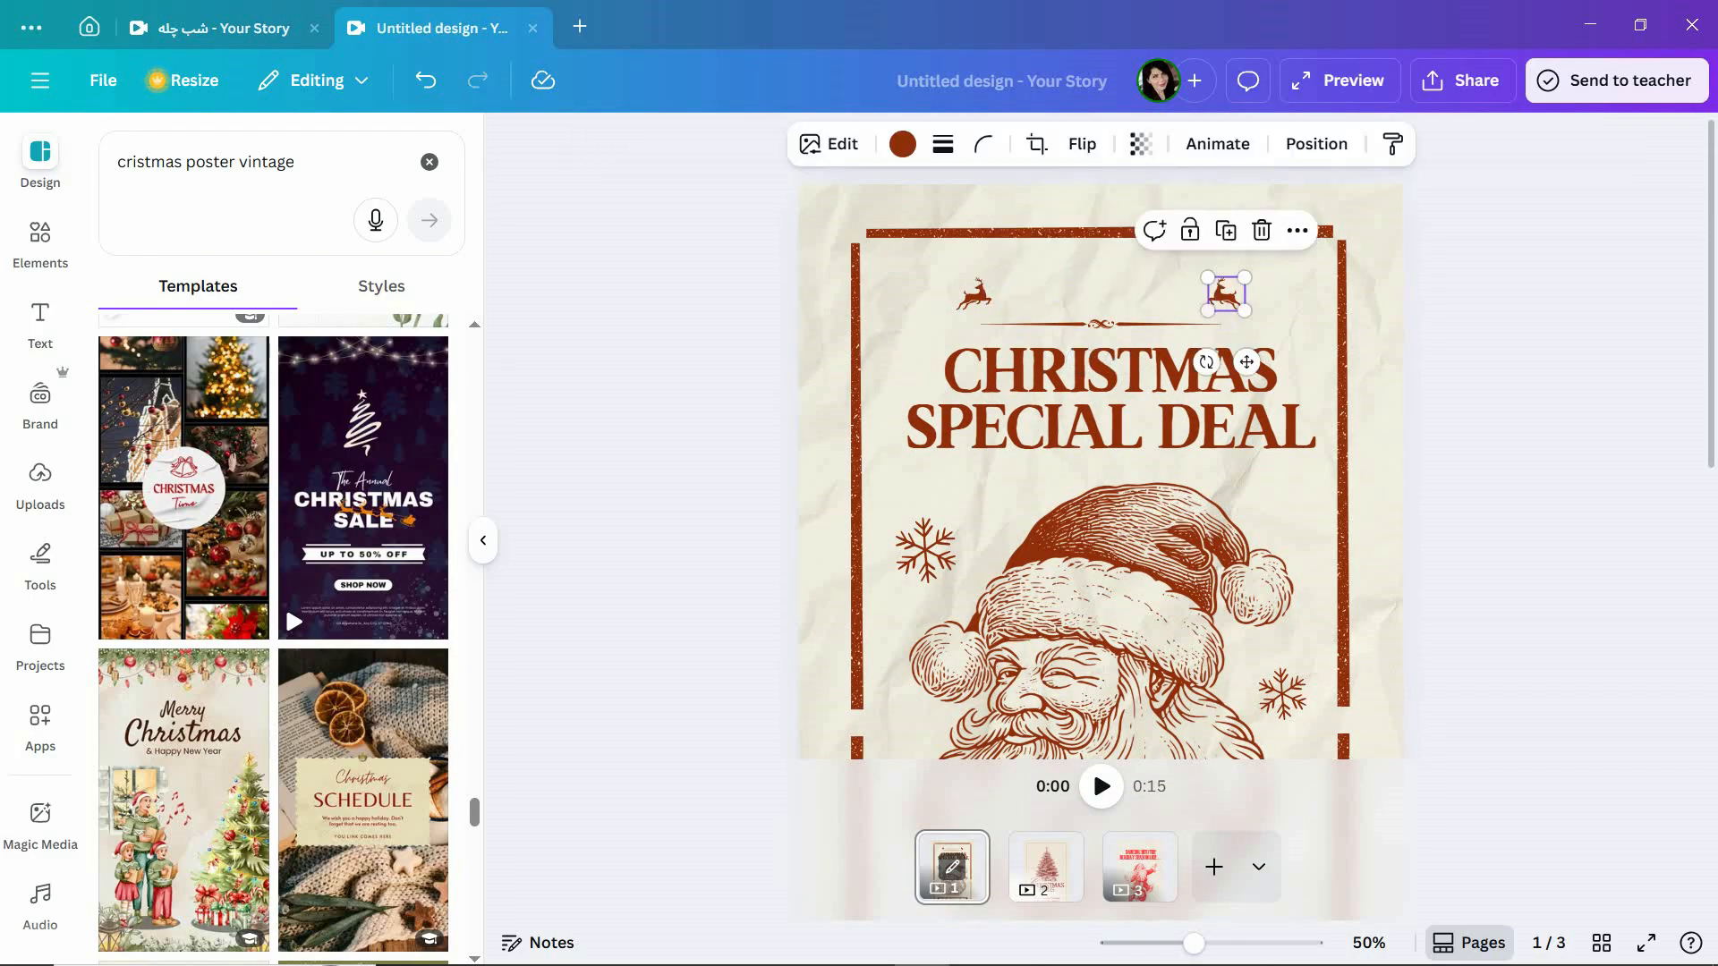
pyautogui.press('Delete')
pyautogui.click(974, 295)
pyautogui.press('Delete')
# Move the ornamental line up near the frame's upper edge and raise the "CHRISTMAS SPECIAL DEAL" heading to sit just beneath it.
pyautogui.click(1074, 310)
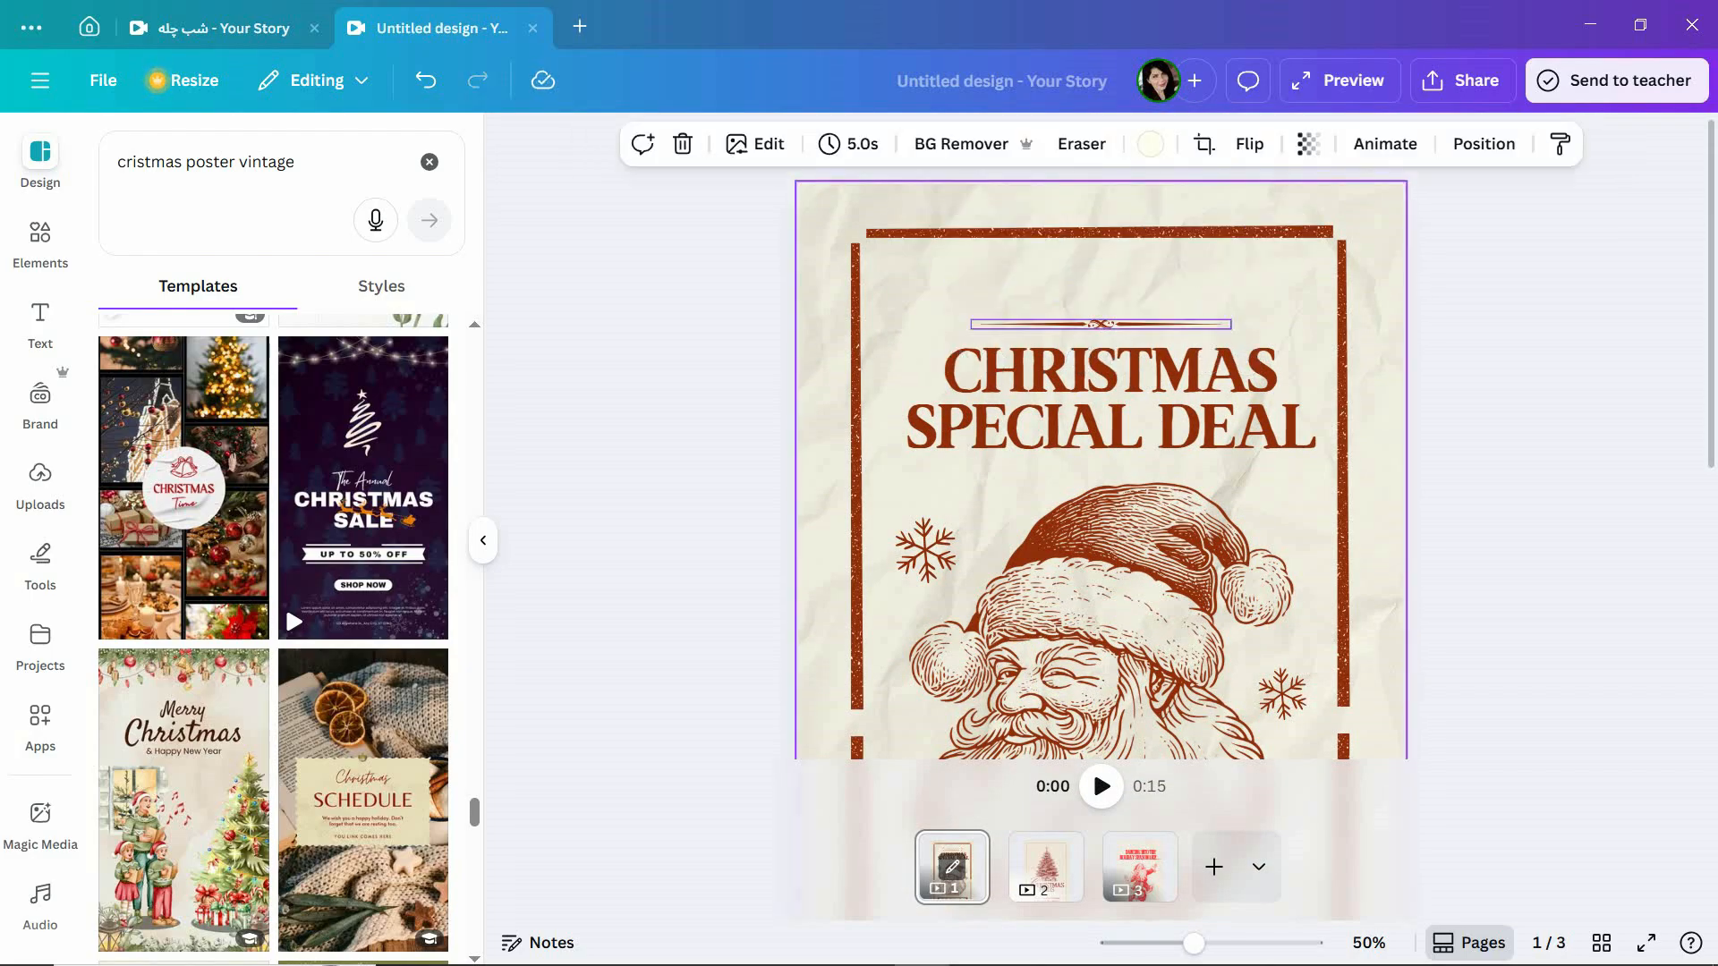
pyautogui.click(1101, 325)
pyautogui.moveTo(1101, 325); pyautogui.dragTo(1100, 272)
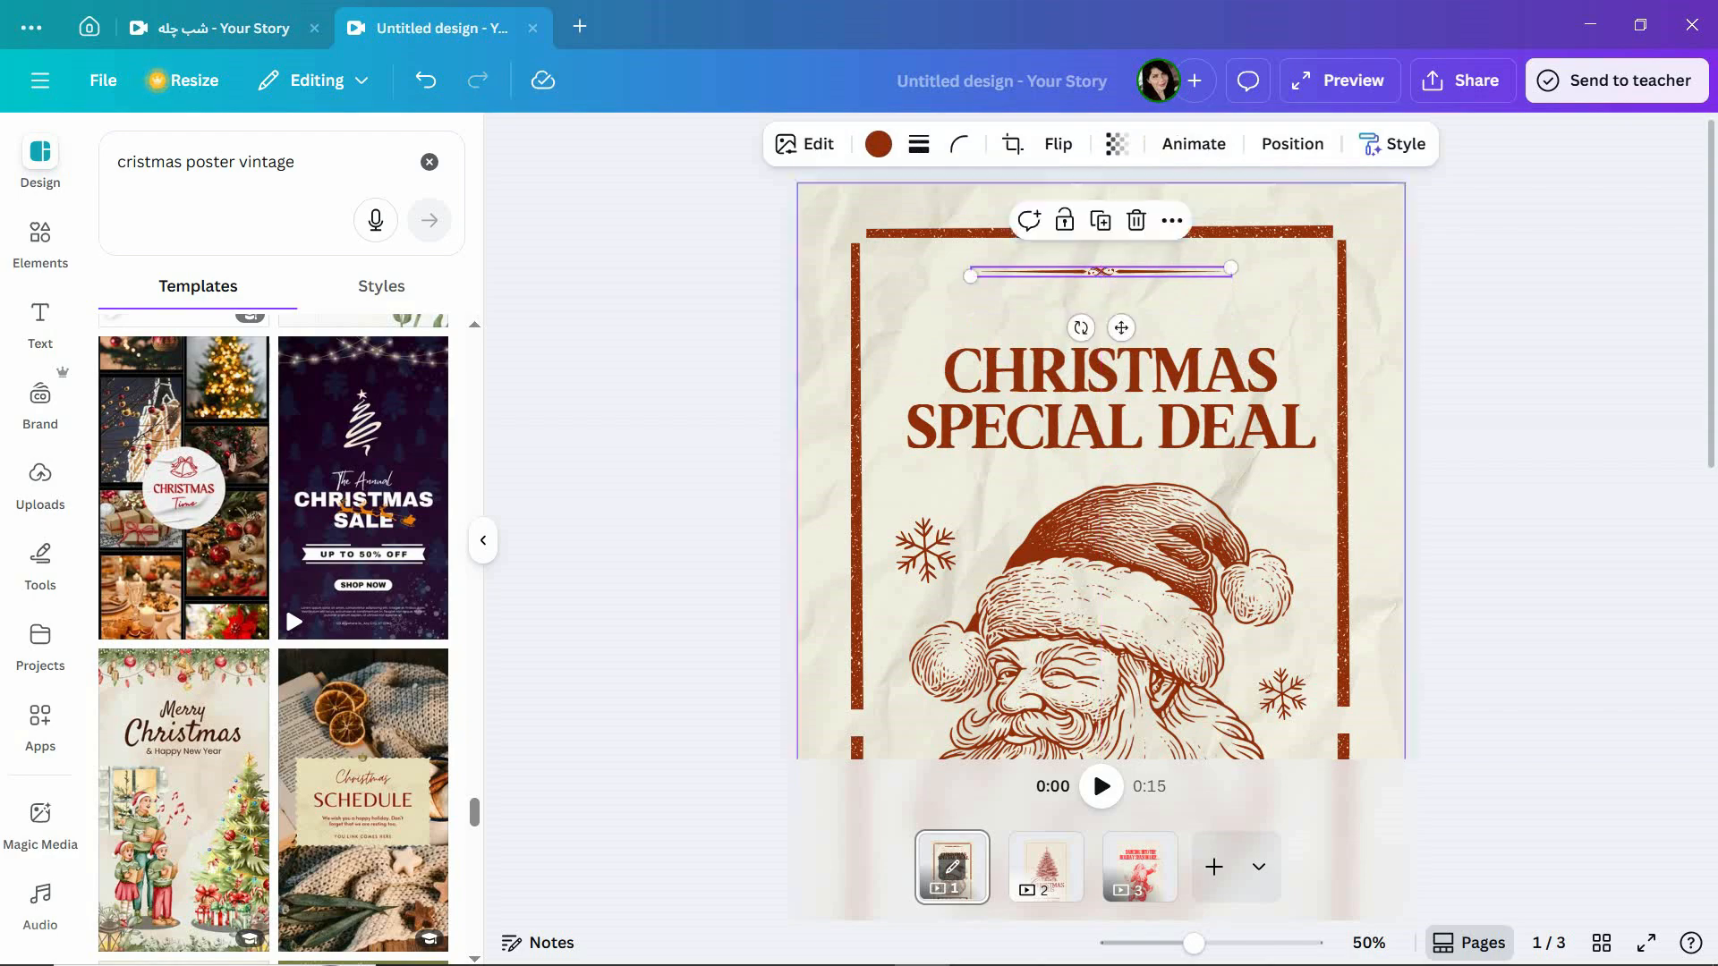
pyautogui.moveTo(1109, 403); pyautogui.dragTo(1109, 349)
# Browse the "cristmas poster vintage" template results again for greeting heading ideas.
pyautogui.scroll(20, 376, 626)
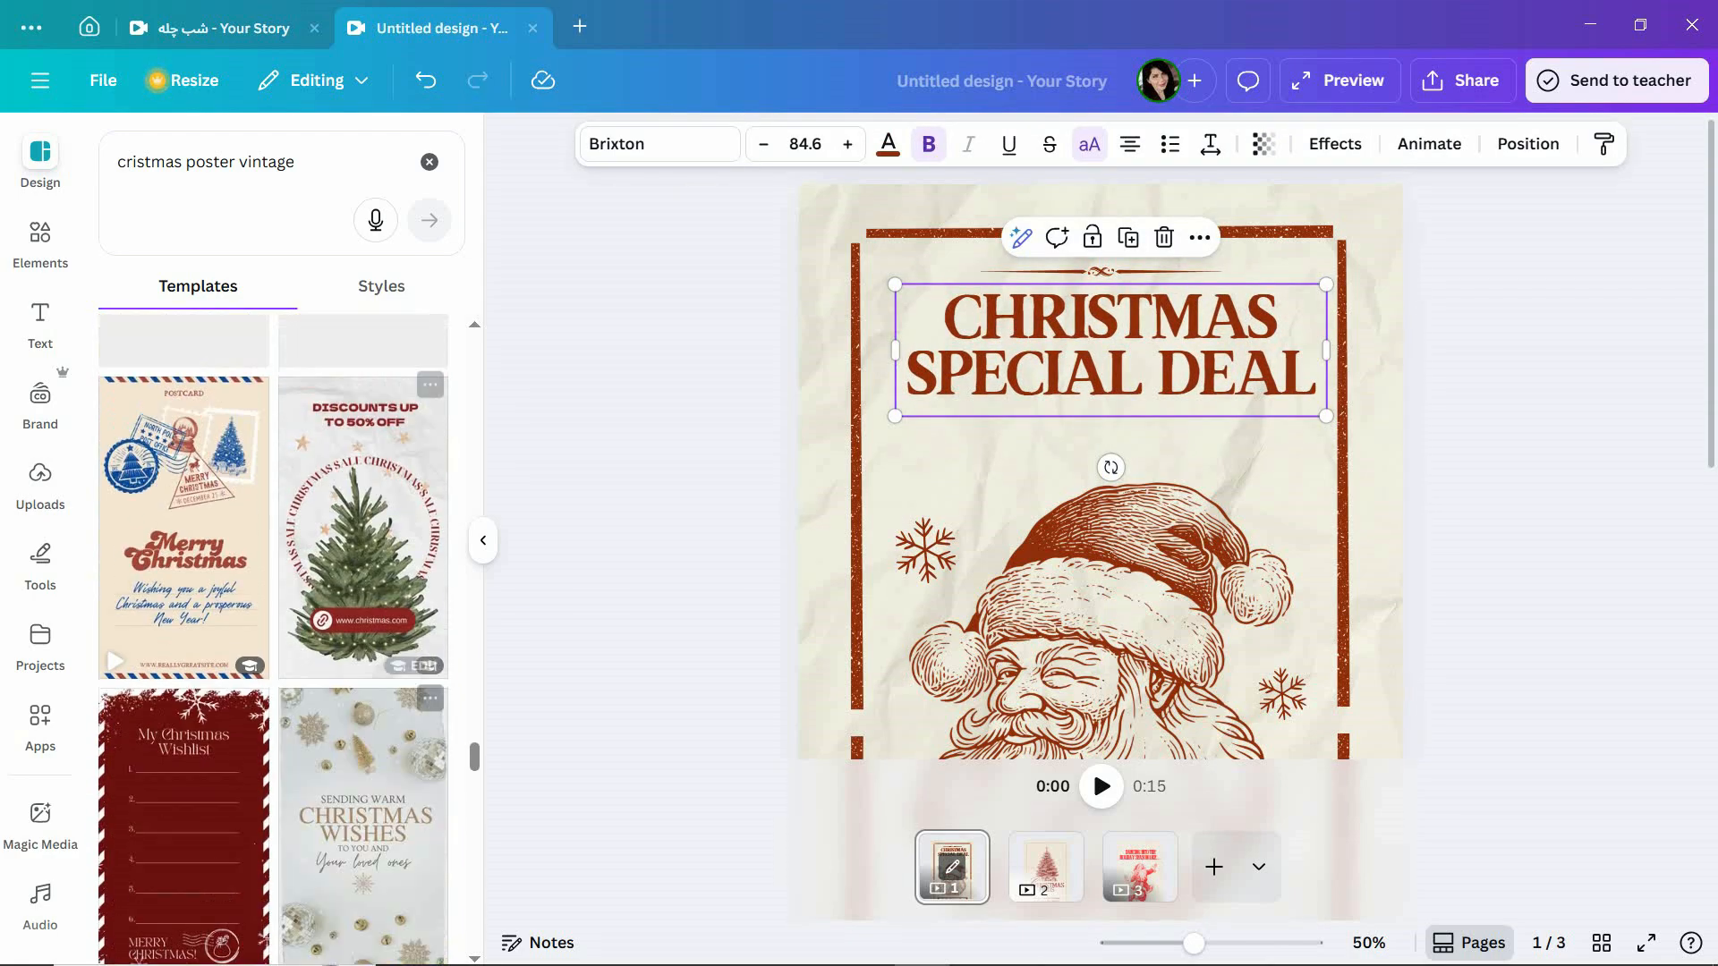
pyautogui.scroll(10, 273, 627)
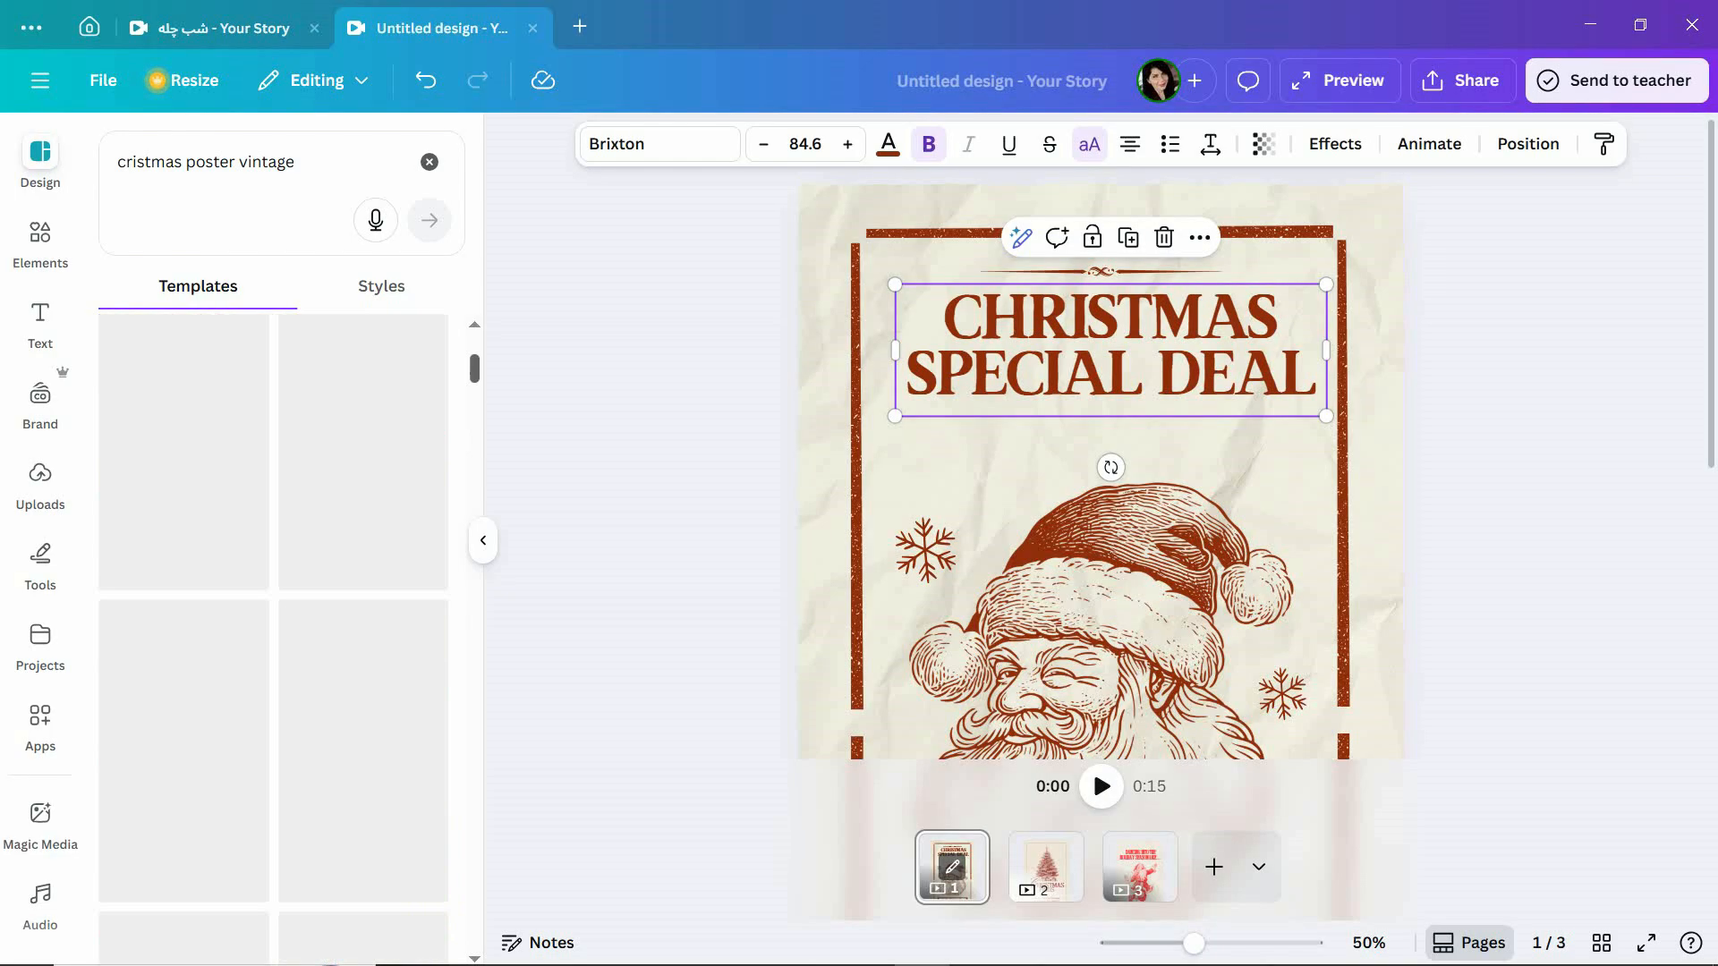
pyautogui.scroll(-5, 273, 627)
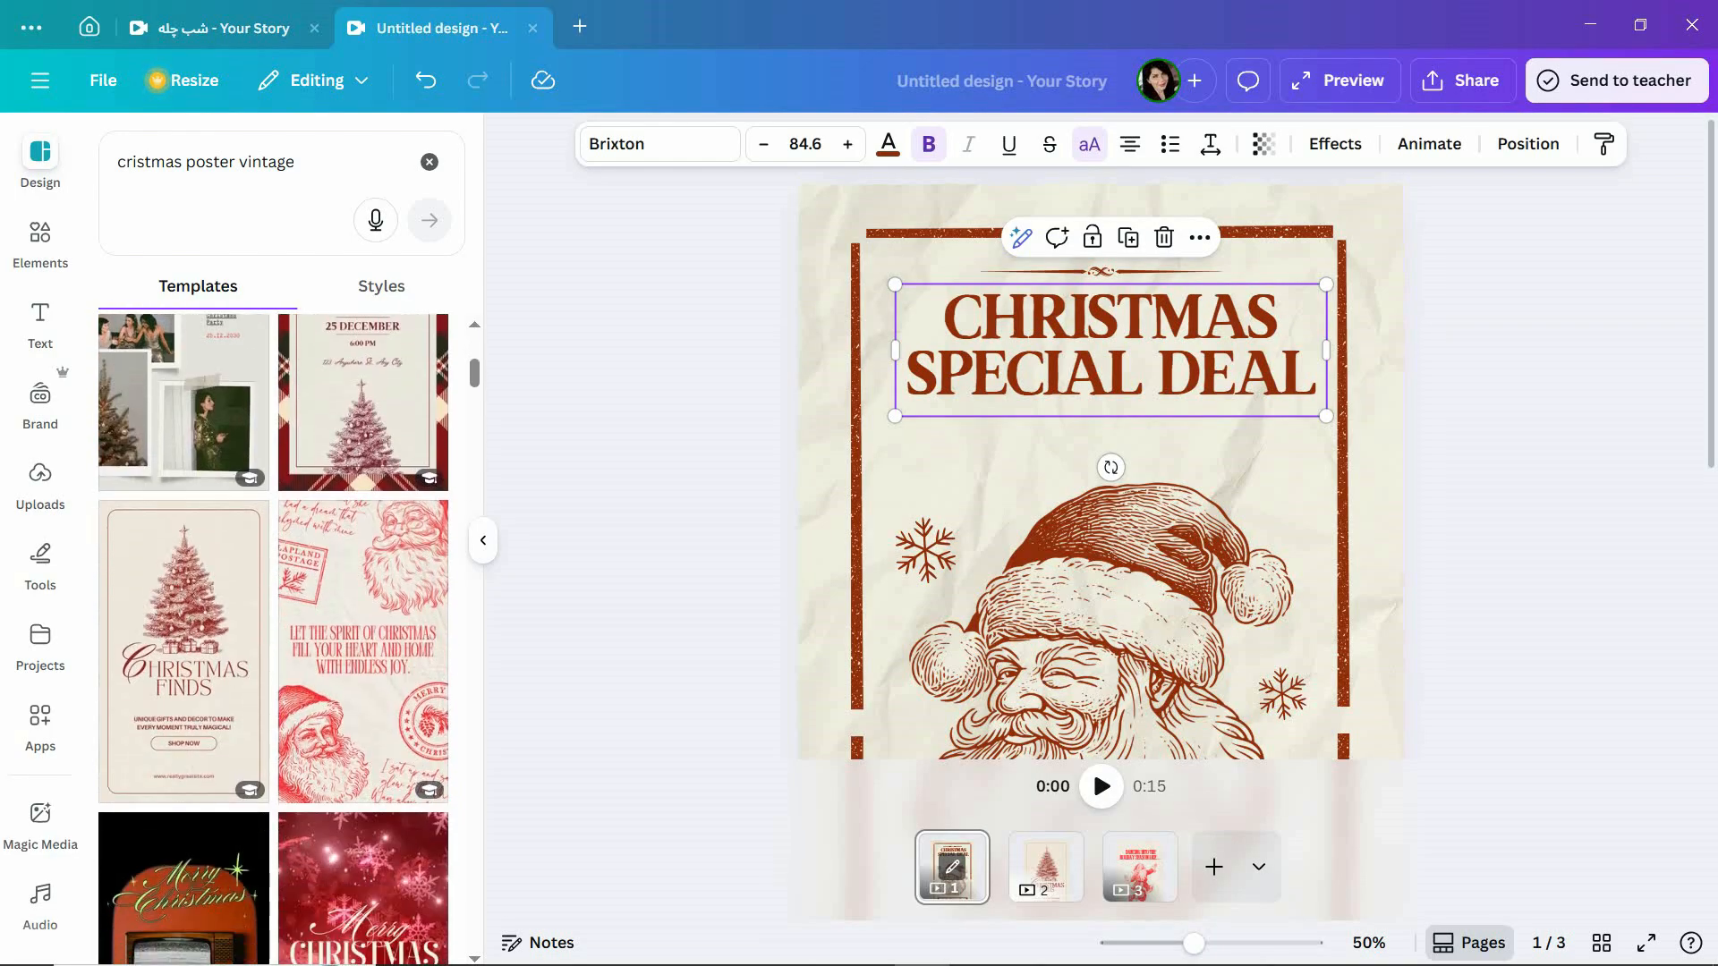
pyautogui.scroll(-9, 272, 640)
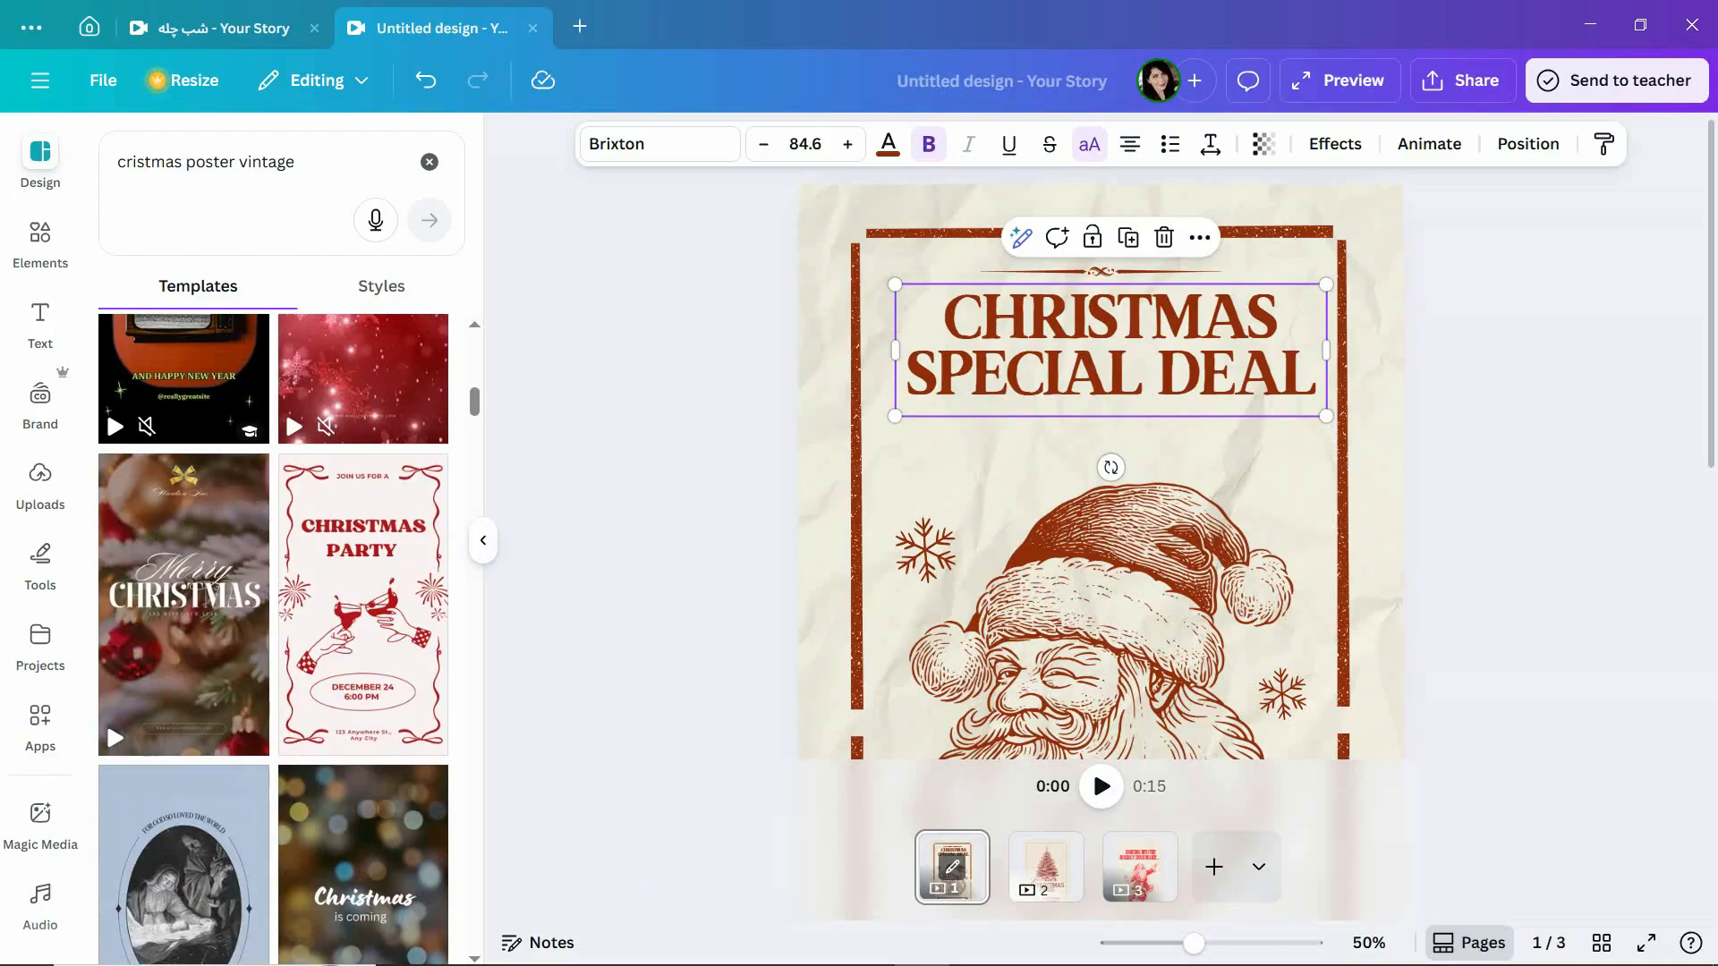
pyautogui.scroll(-9, 272, 640)
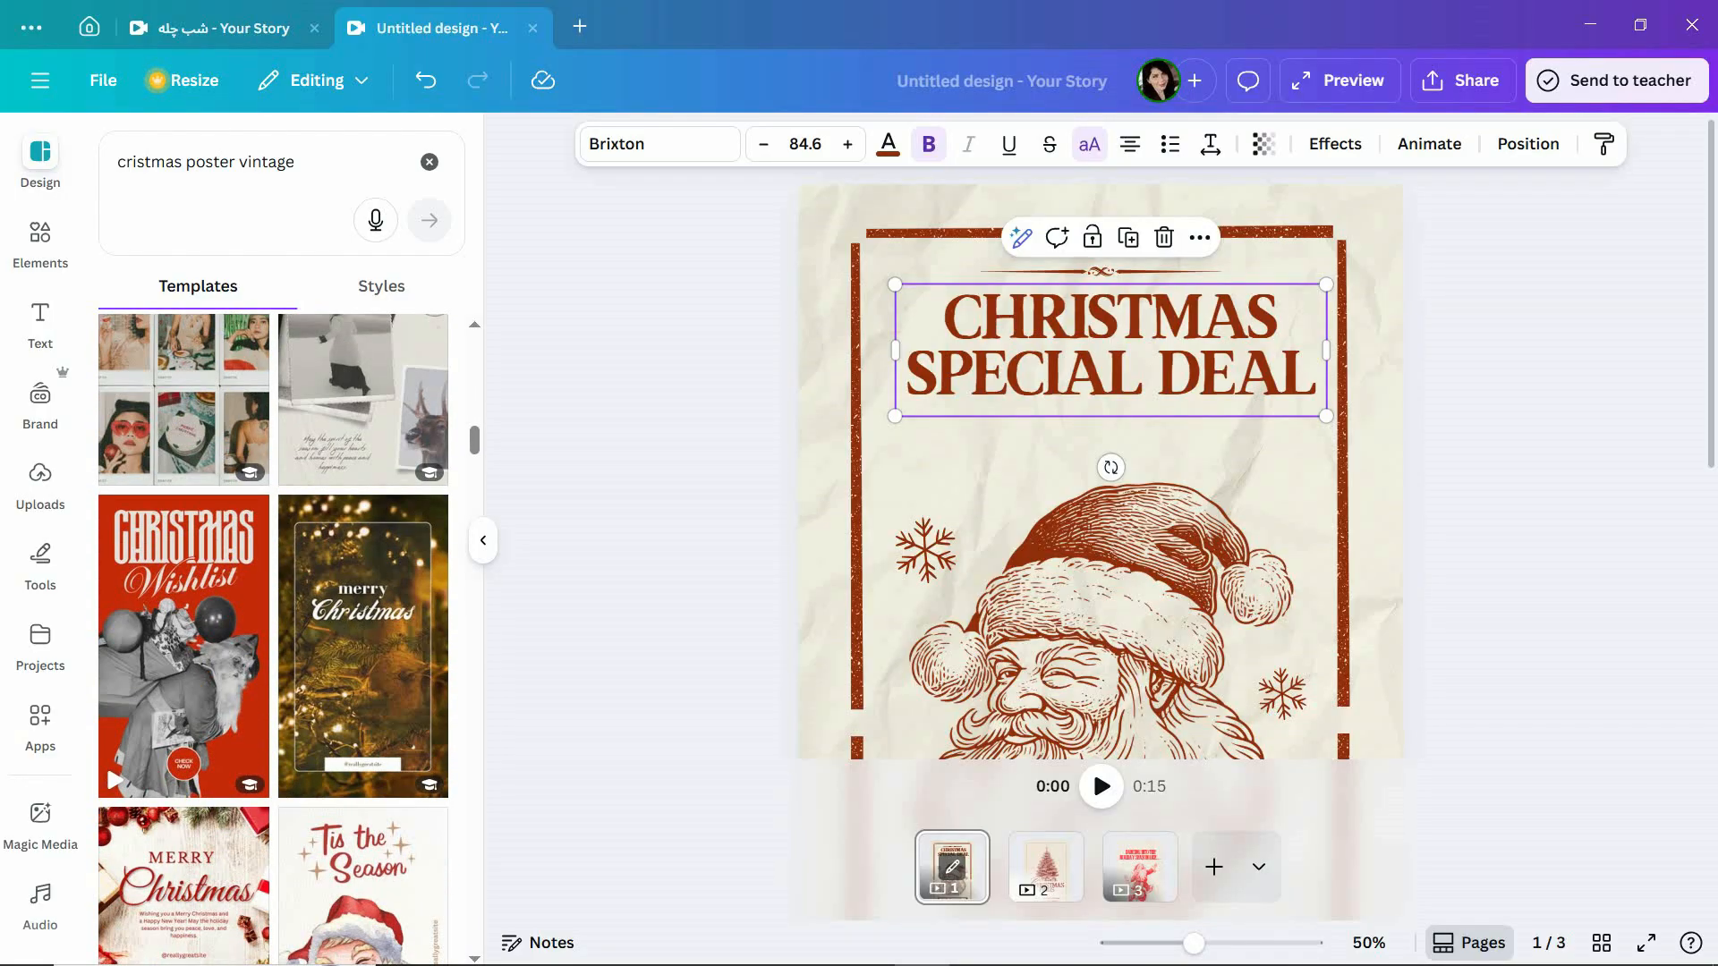
pyautogui.scroll(-4, 273, 640)
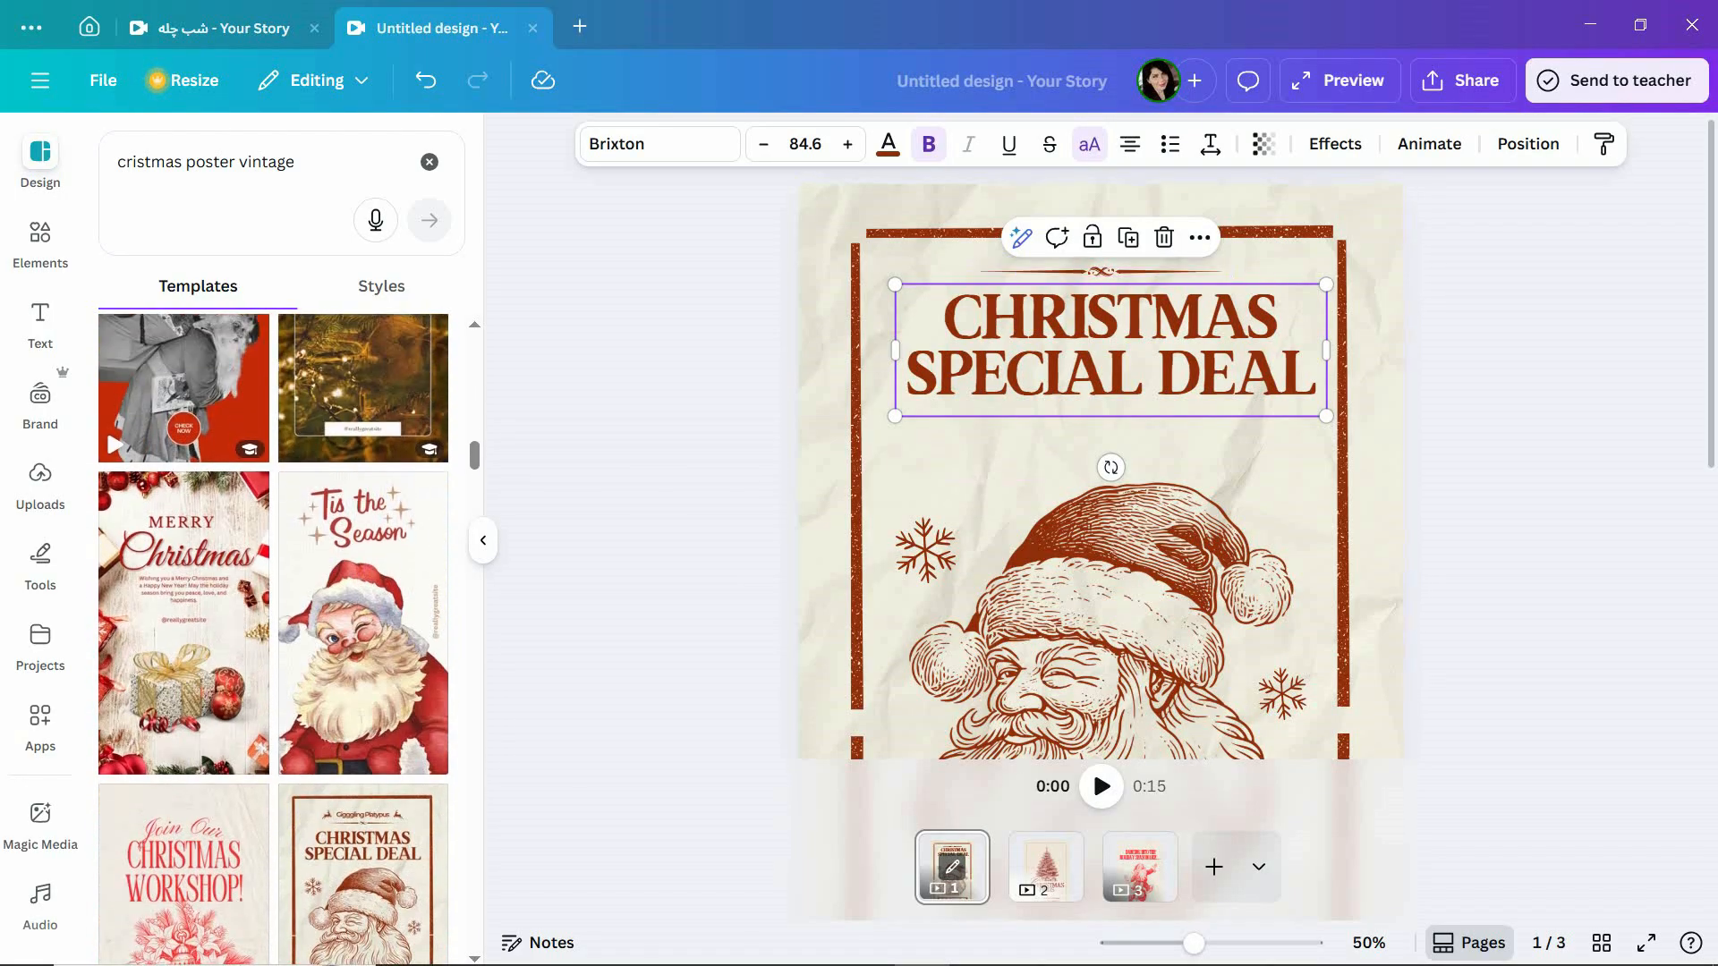
# Replace the two-line "CHRISTMAS SPECIAL DEAL" heading with "MERRY CHRISTMAS", one word per line.
pyautogui.tripleClick(1110, 318)
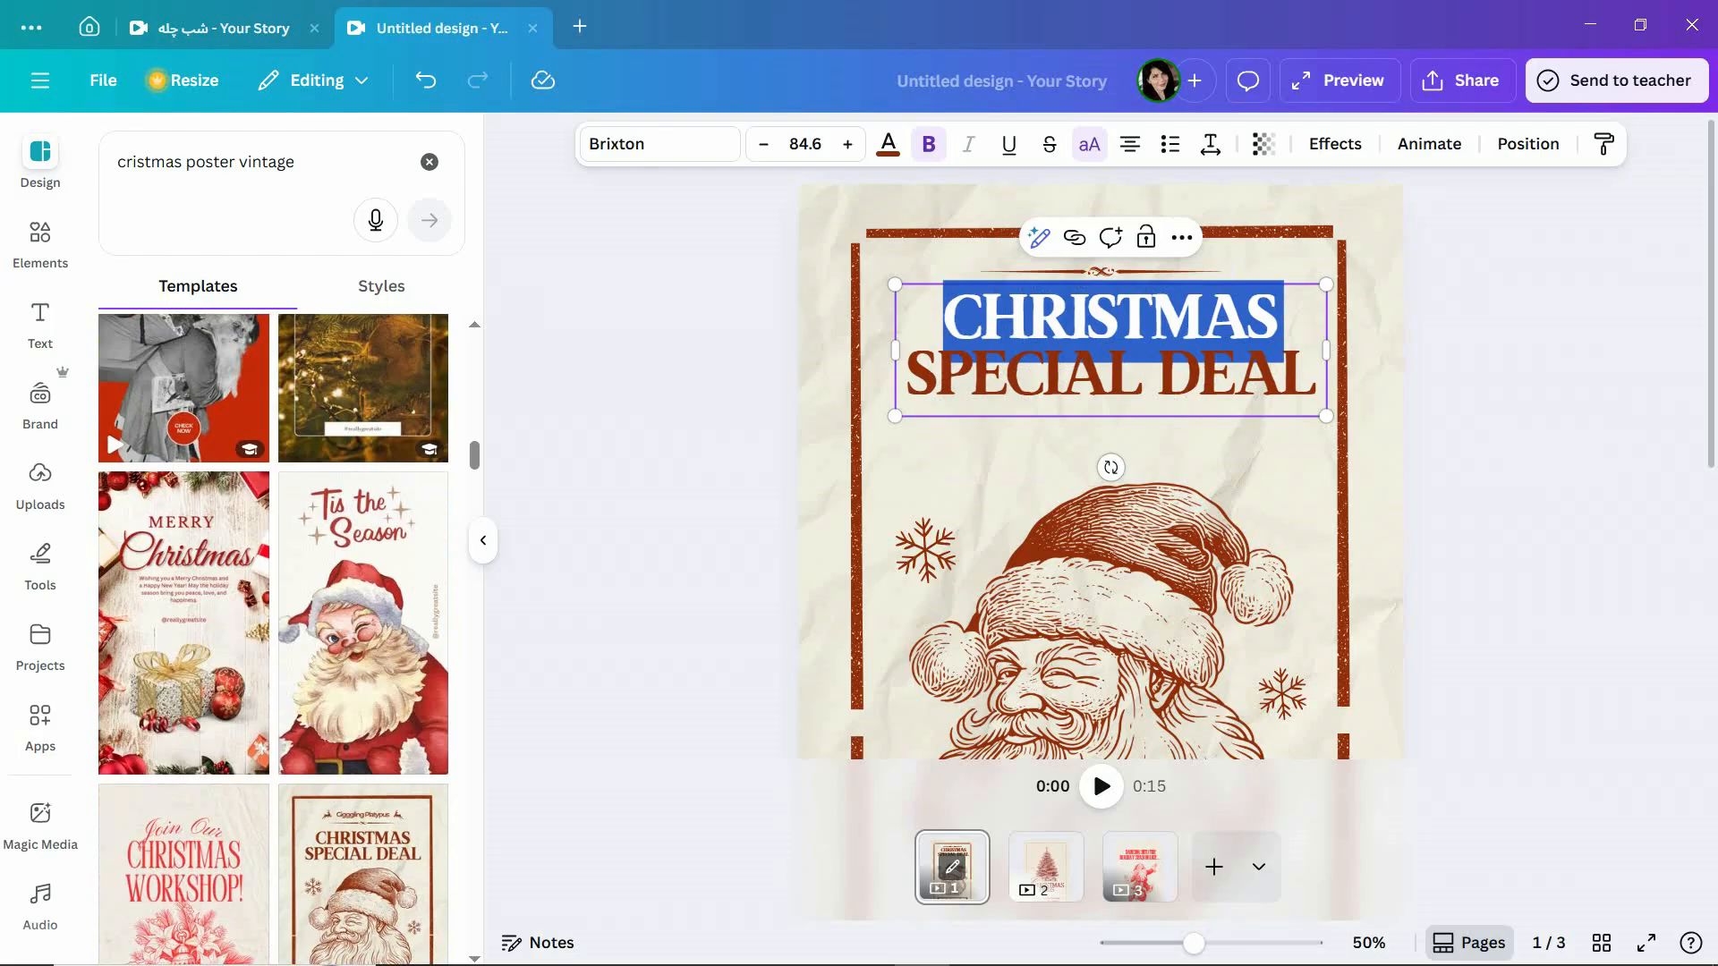
pyautogui.write('ME')
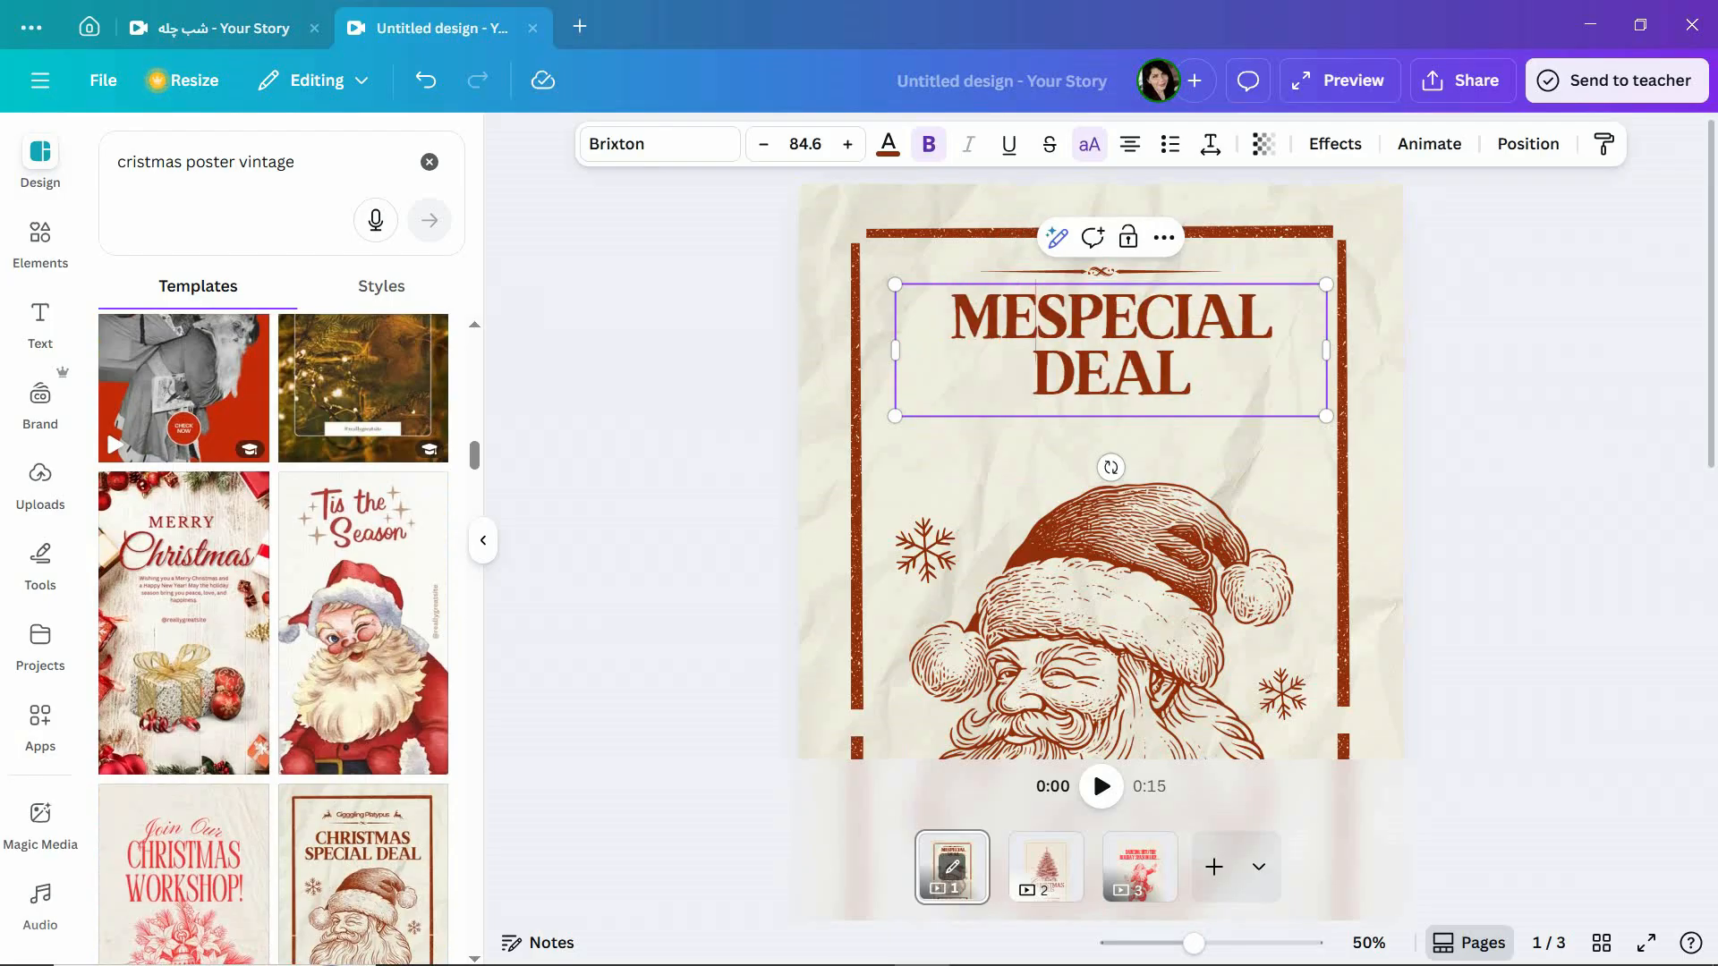
pyautogui.write('RRY')
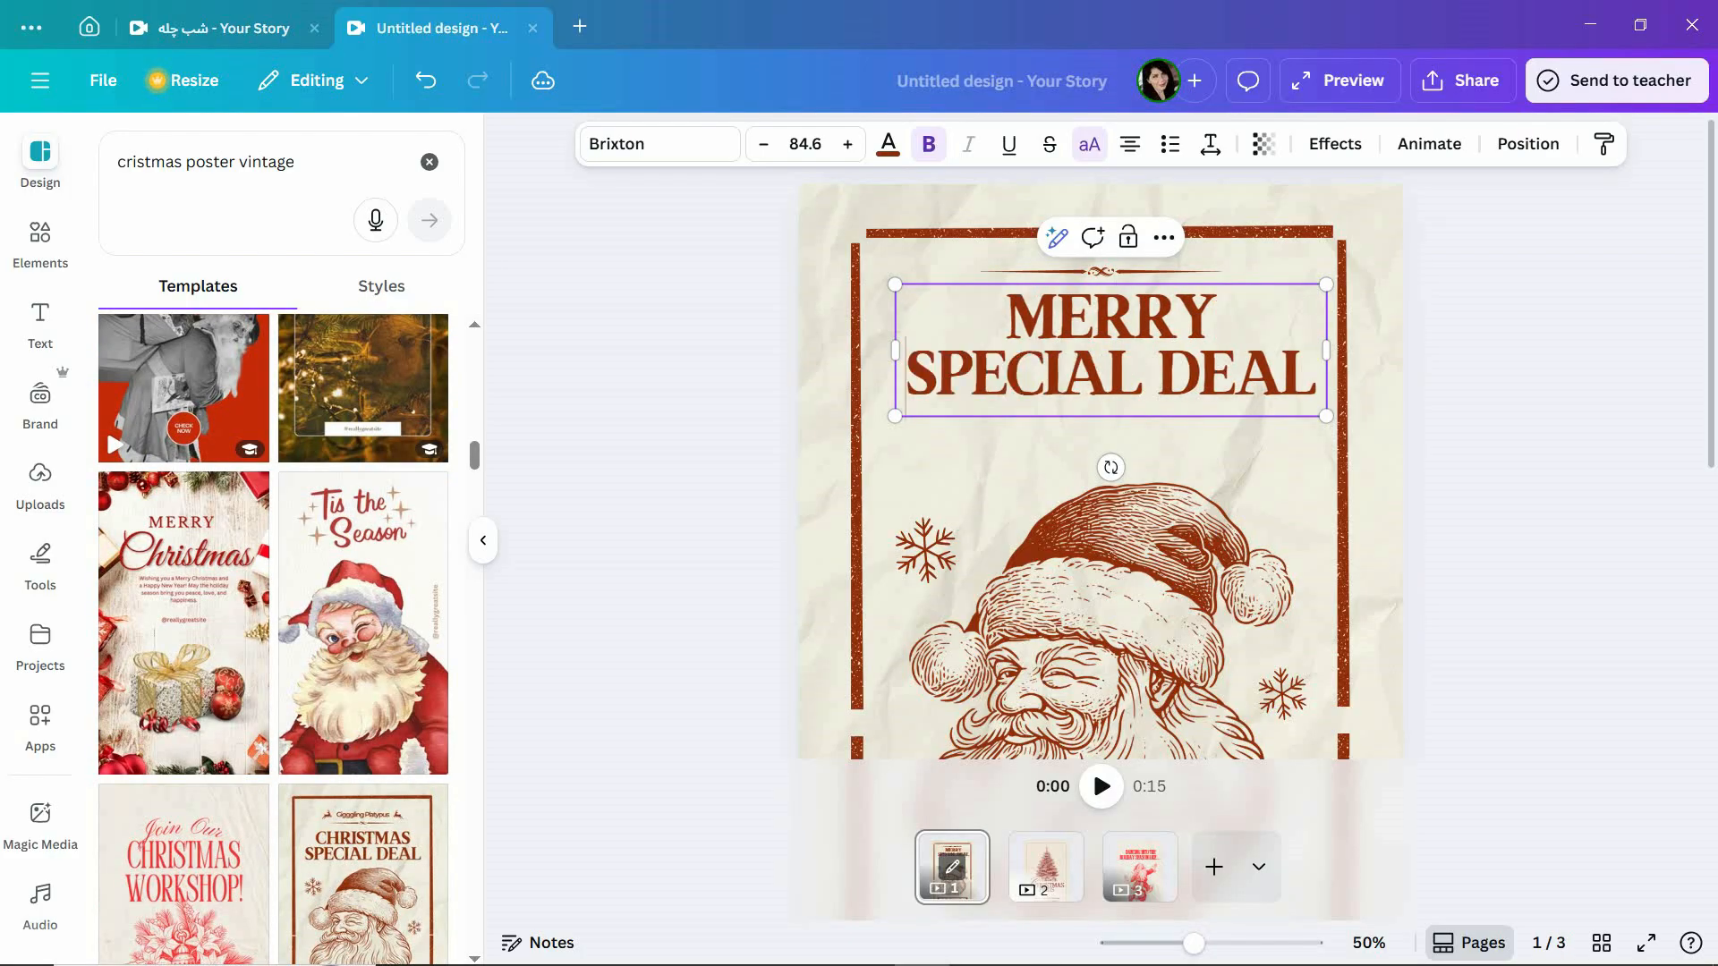
pyautogui.hotkey('shift', 'End')
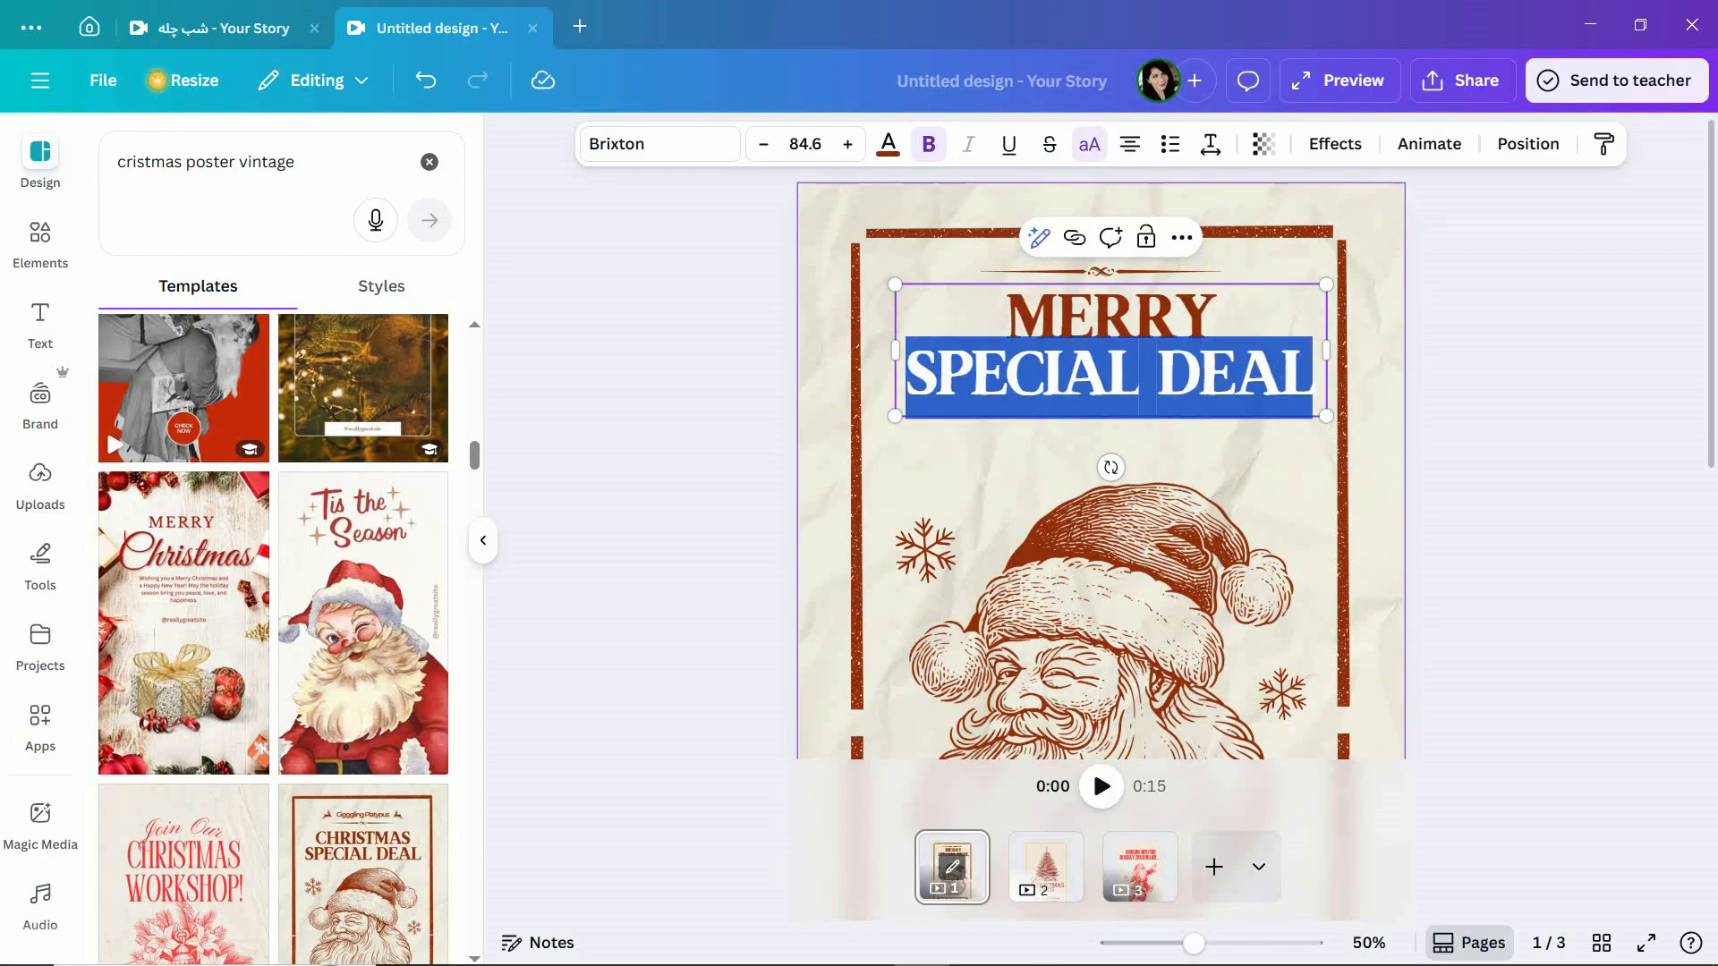
pyautogui.write('CH')
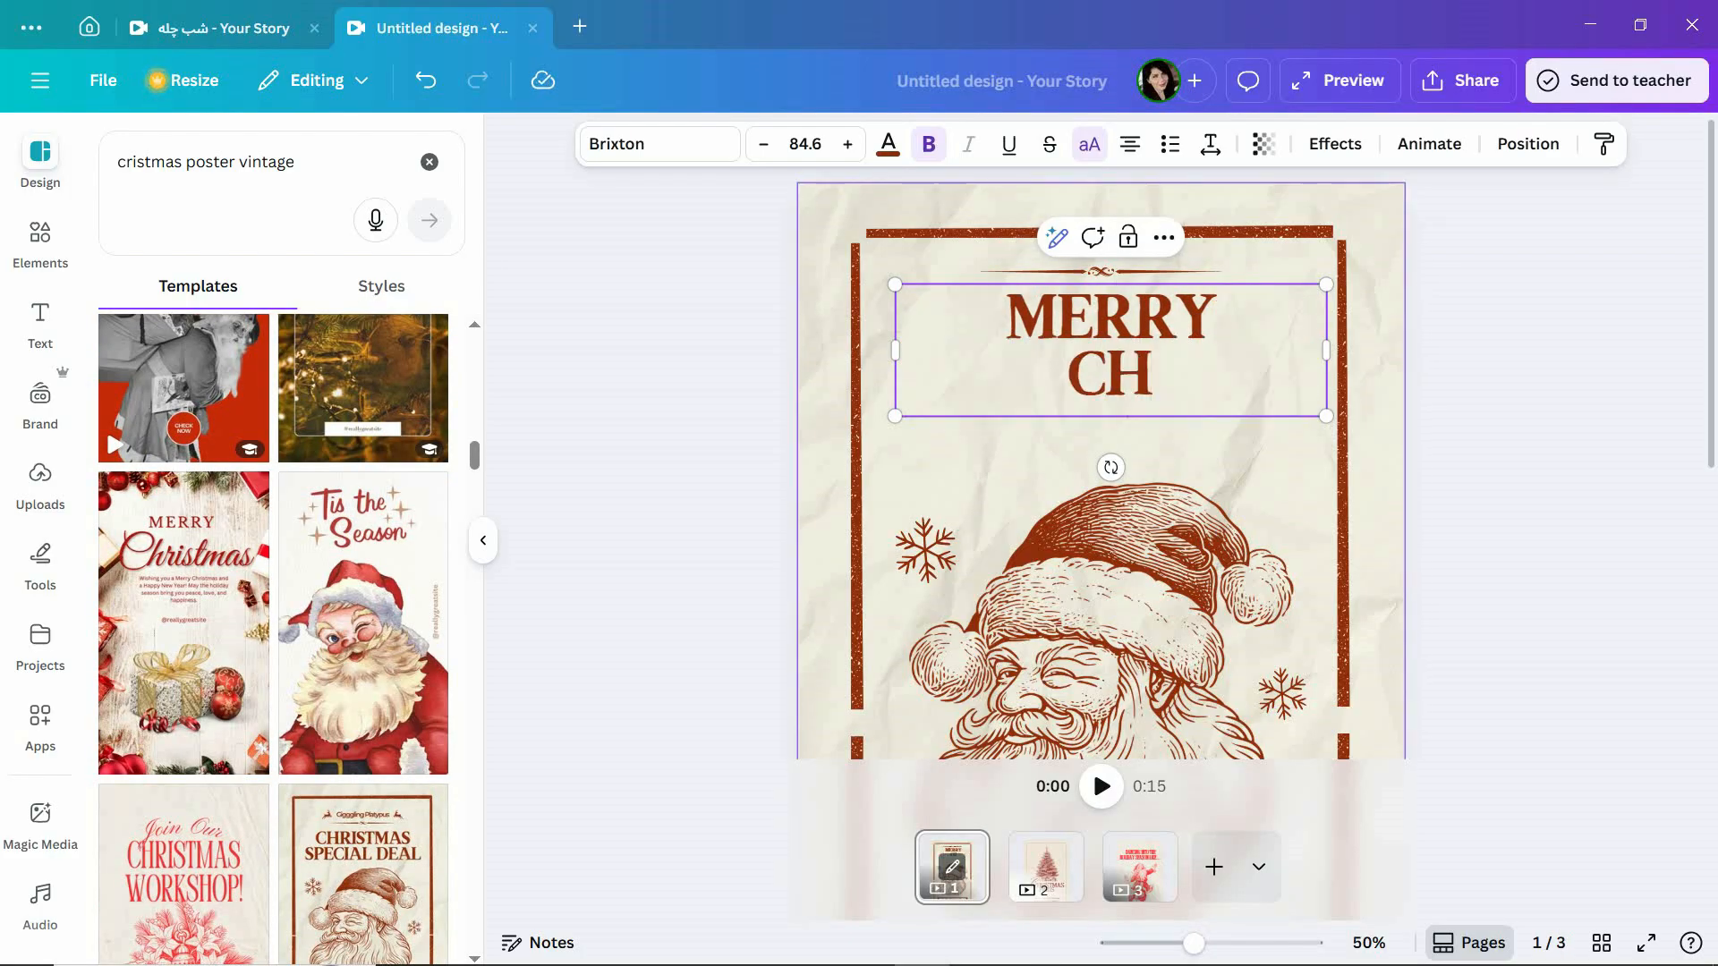
pyautogui.write('RIS')
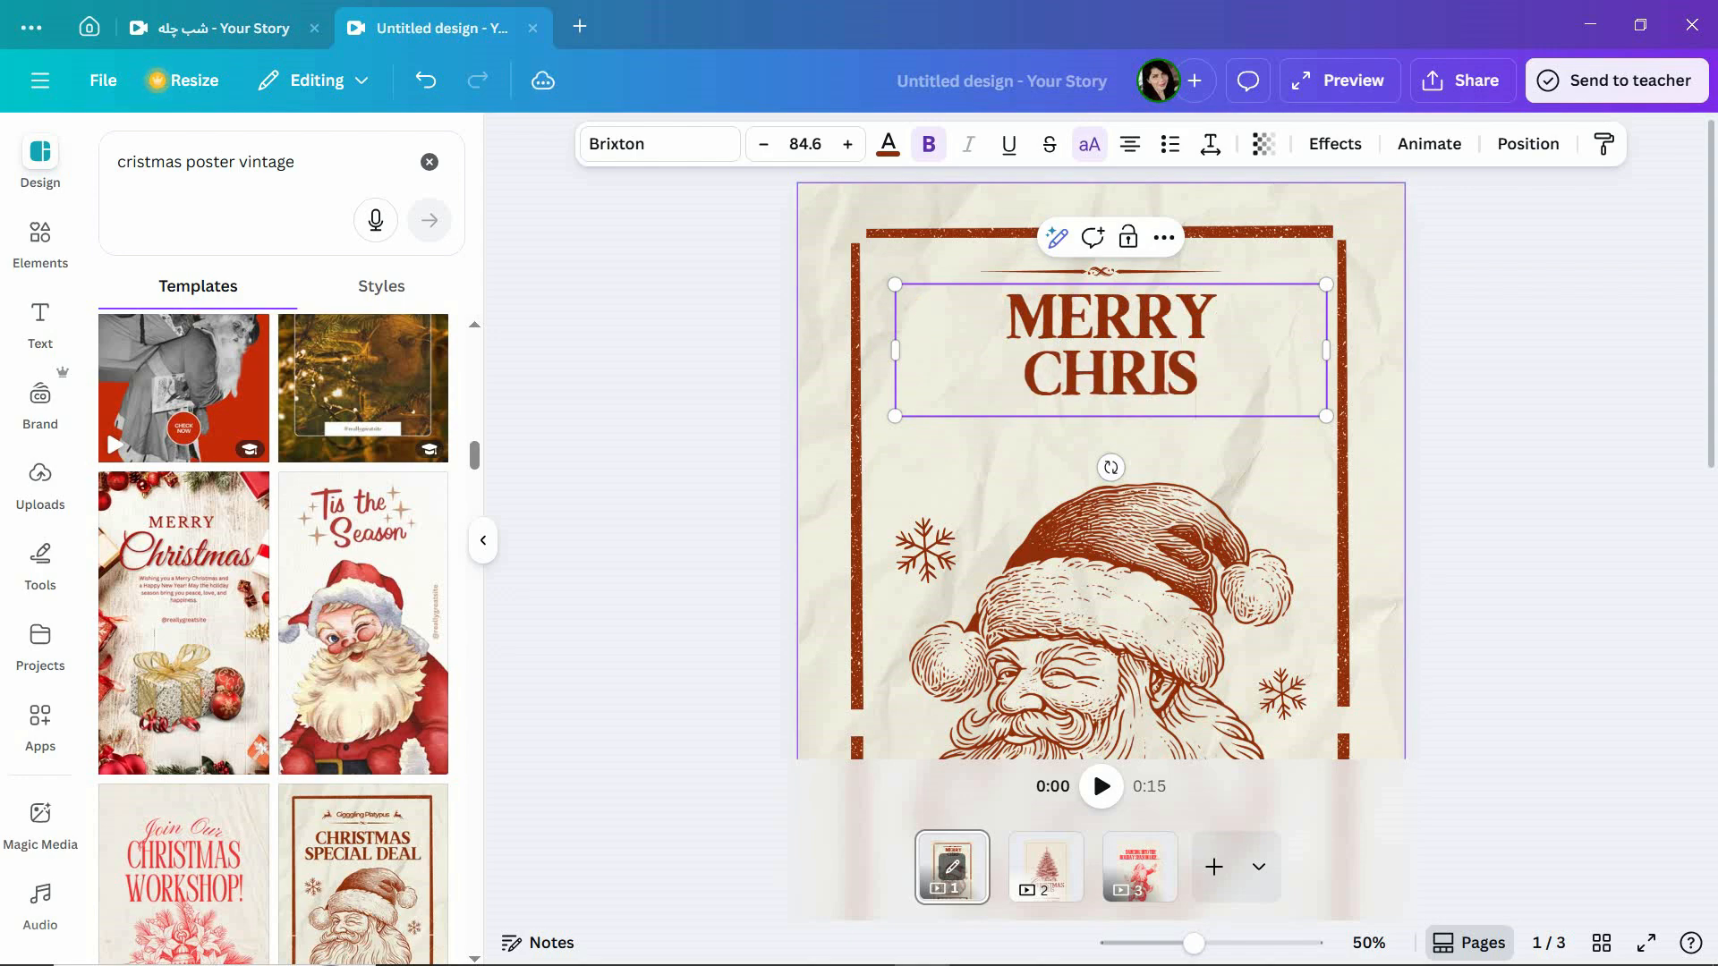
pyautogui.write('TMAS')
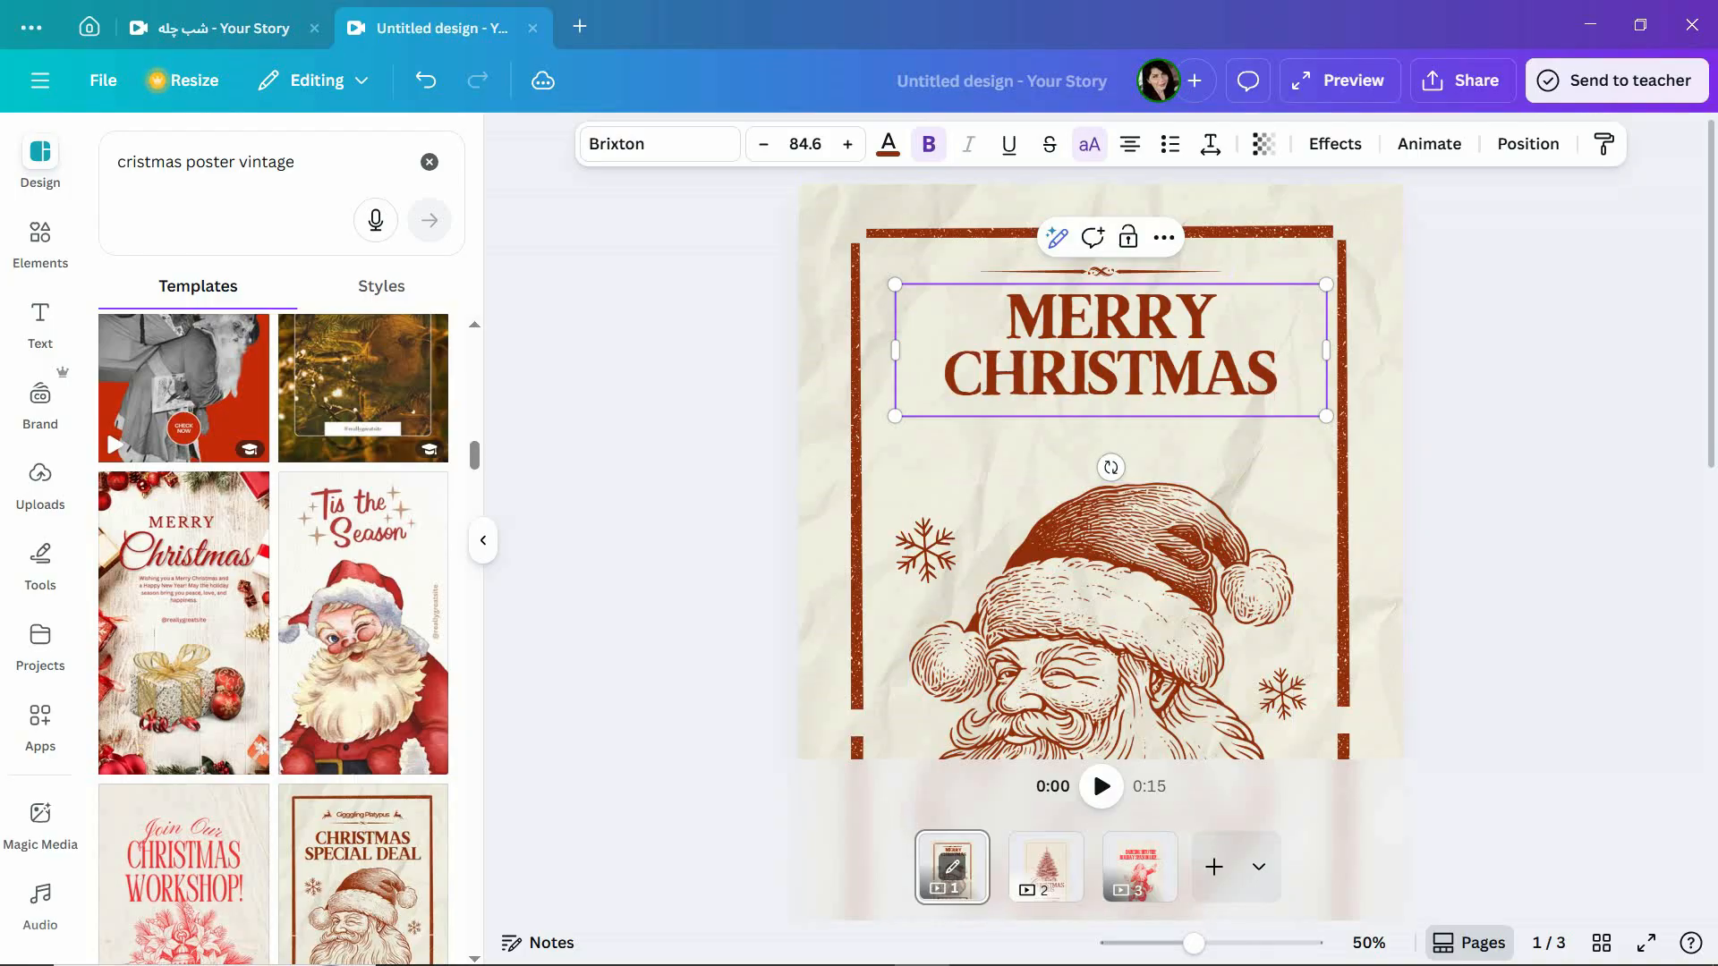
pyautogui.press('Escape')
# Delete the "SALE UP TO 70% OFF" banner and the three-diamond ornament below the Santa illustration.
pyautogui.scroll(-5, 1101, 519)
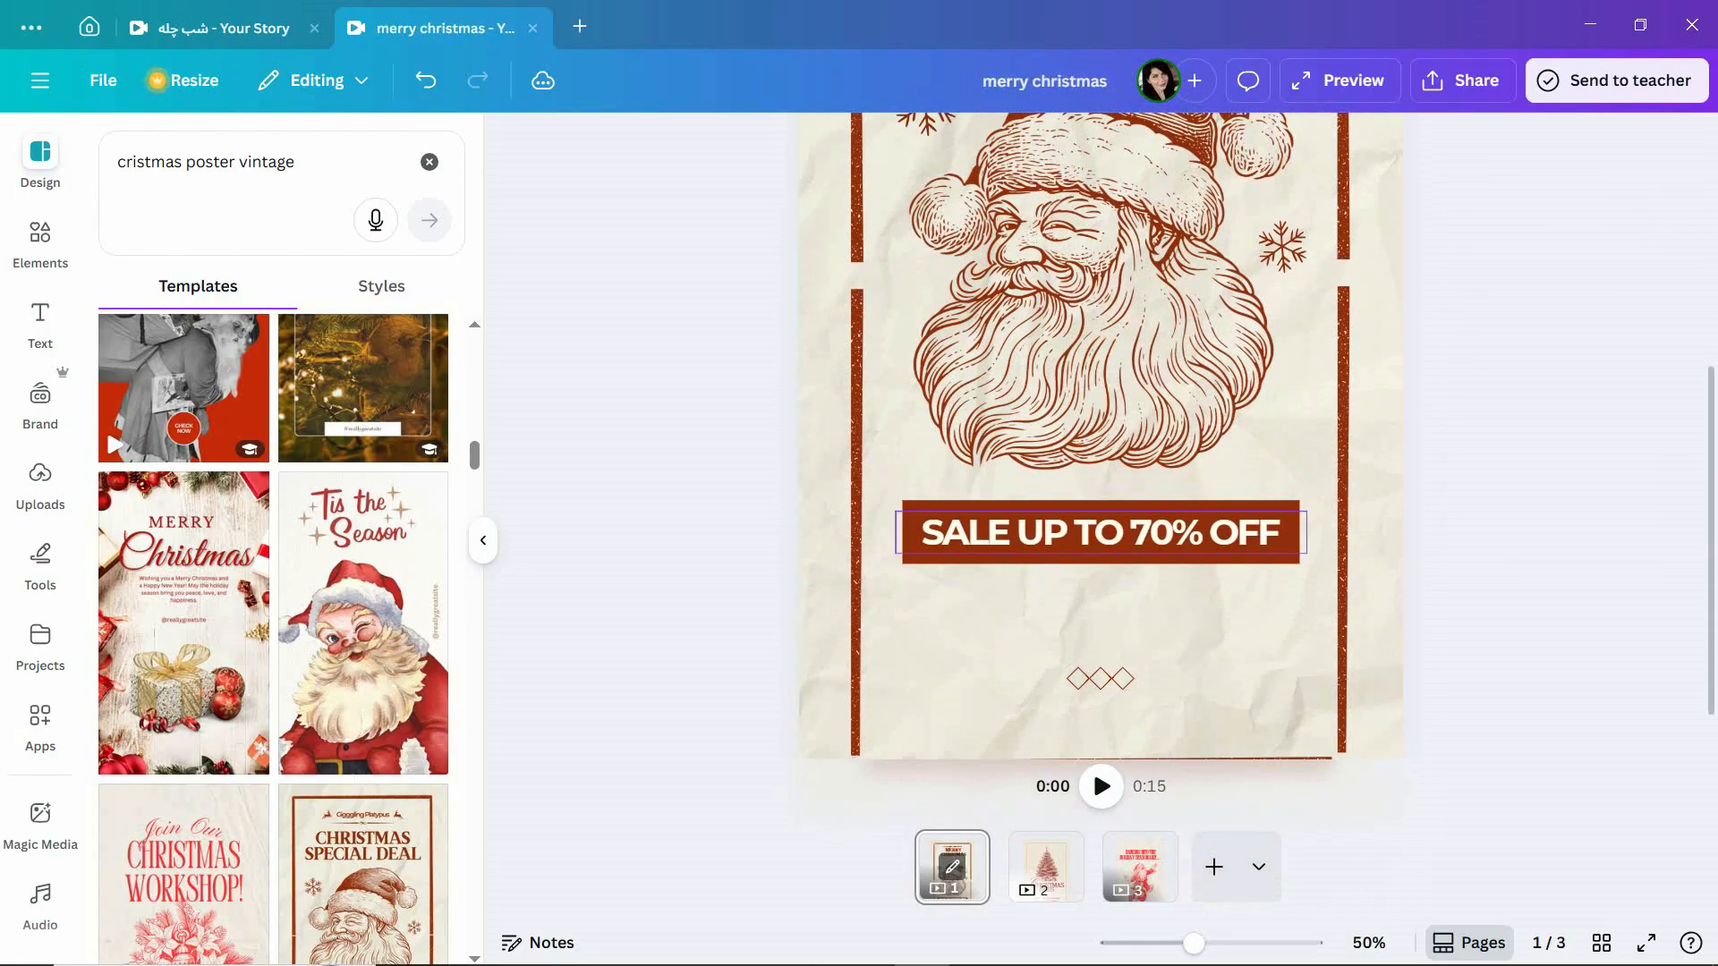
pyautogui.click(1100, 533)
pyautogui.press('Delete')
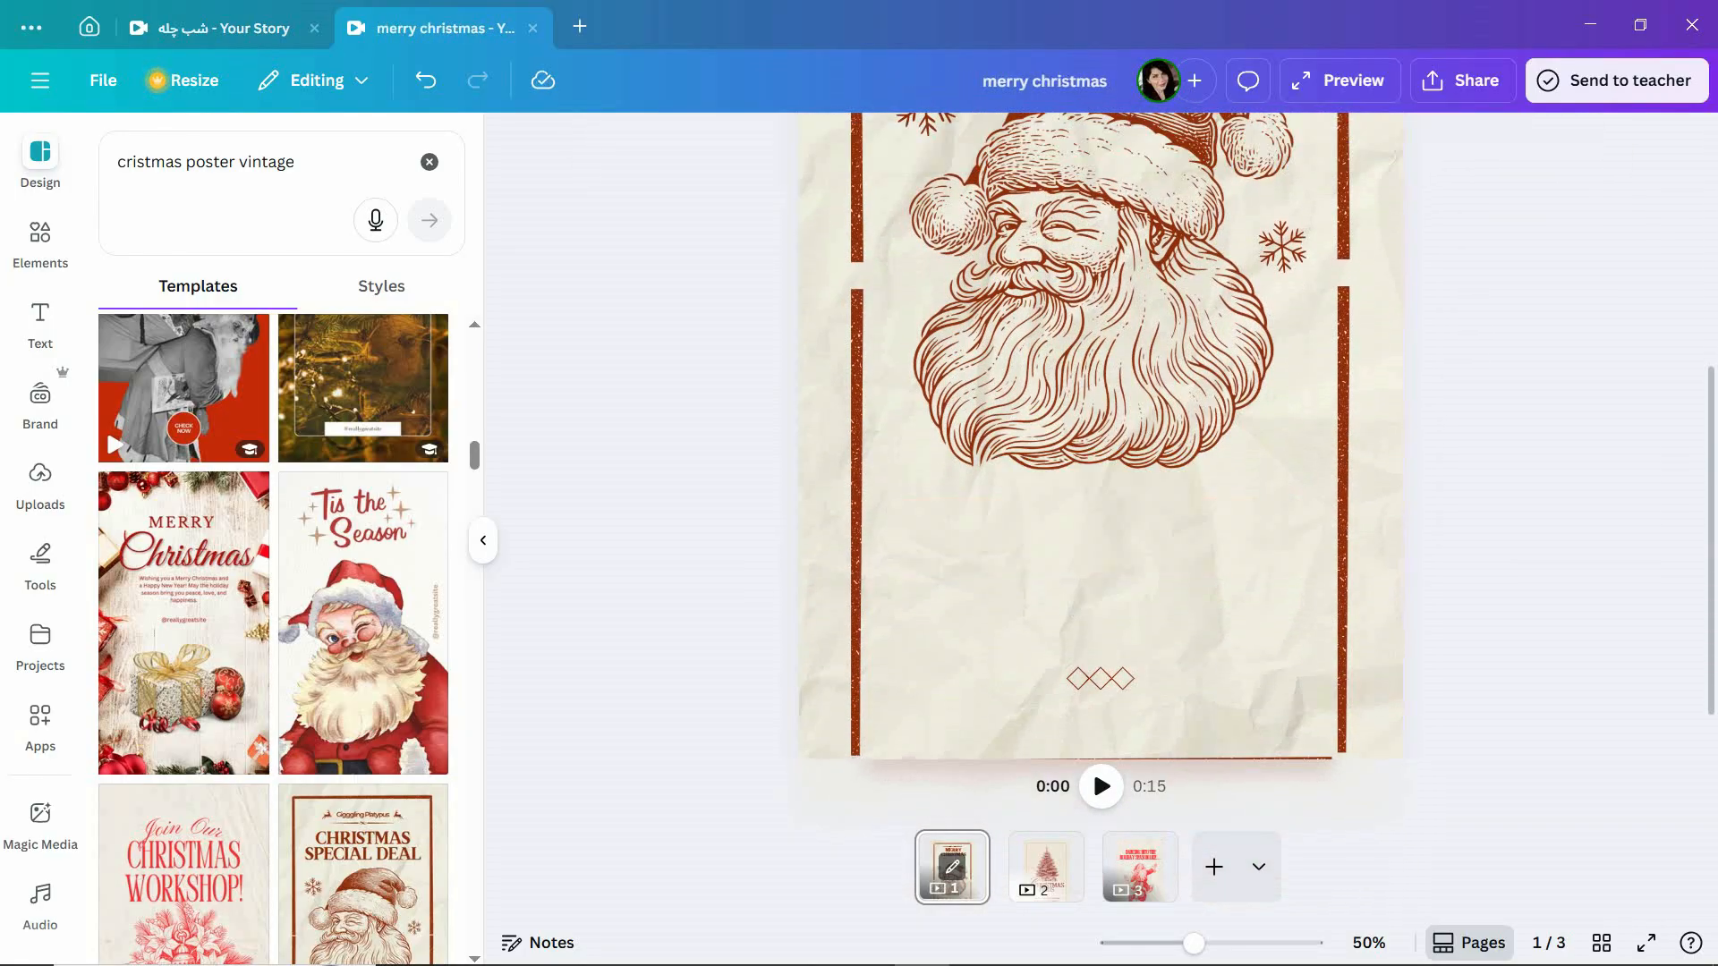
pyautogui.scroll(-3, 1101, 465)
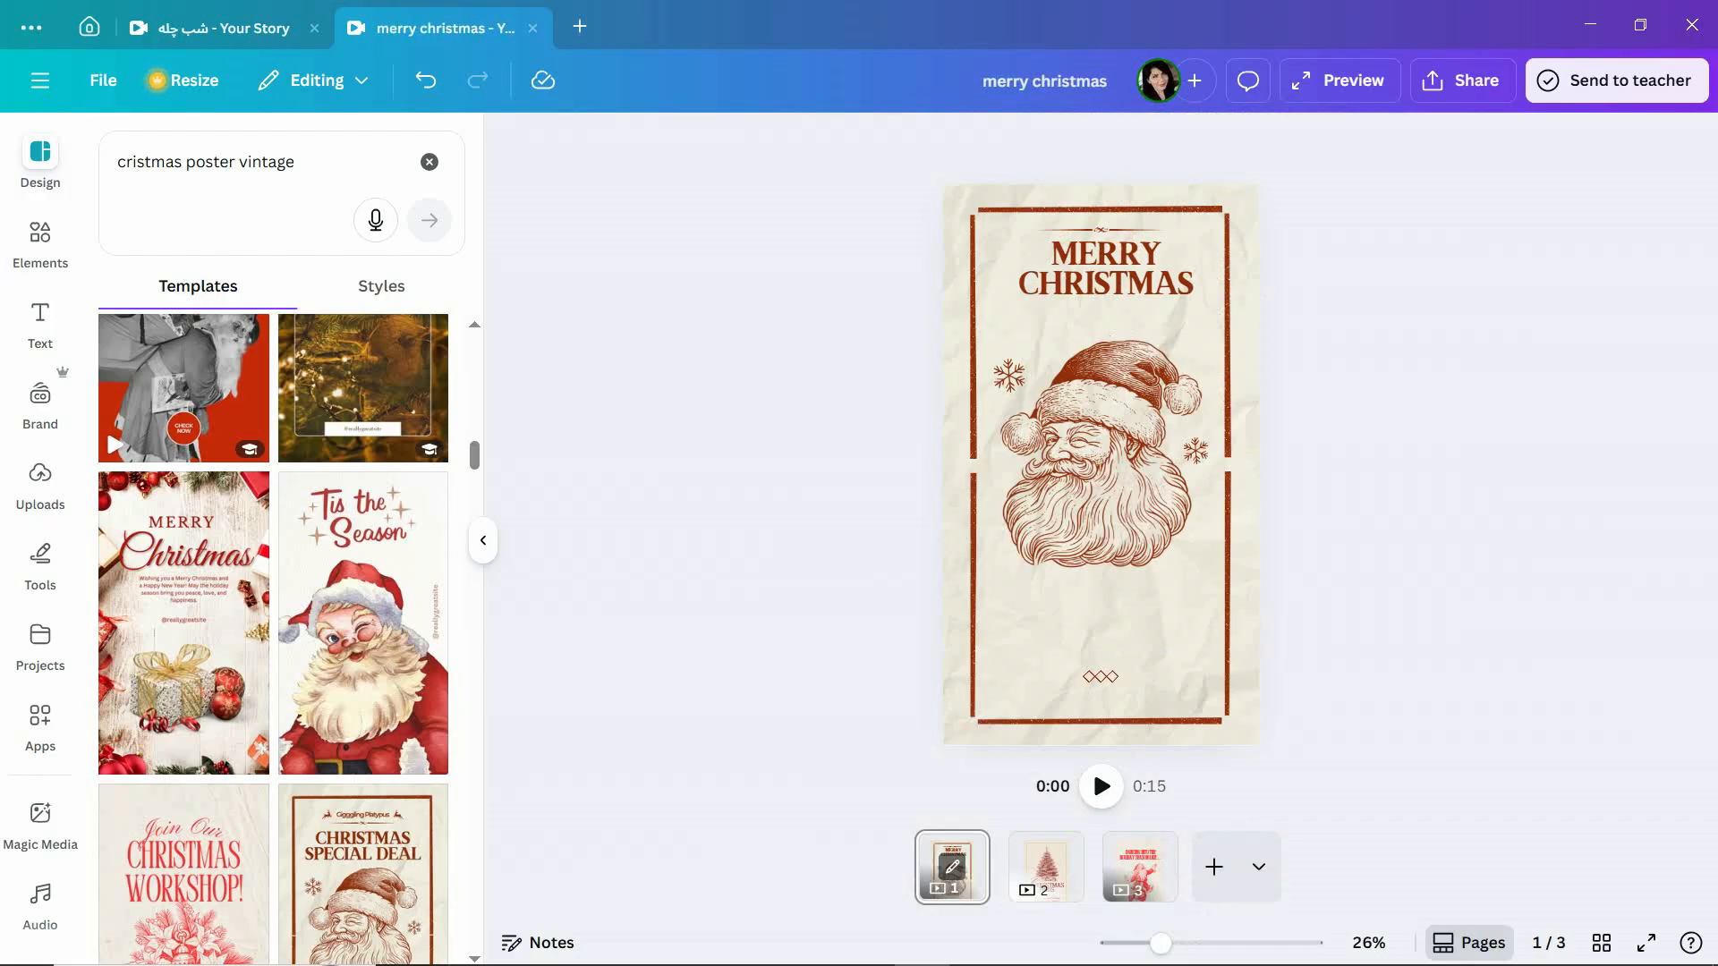
pyautogui.click(1101, 678)
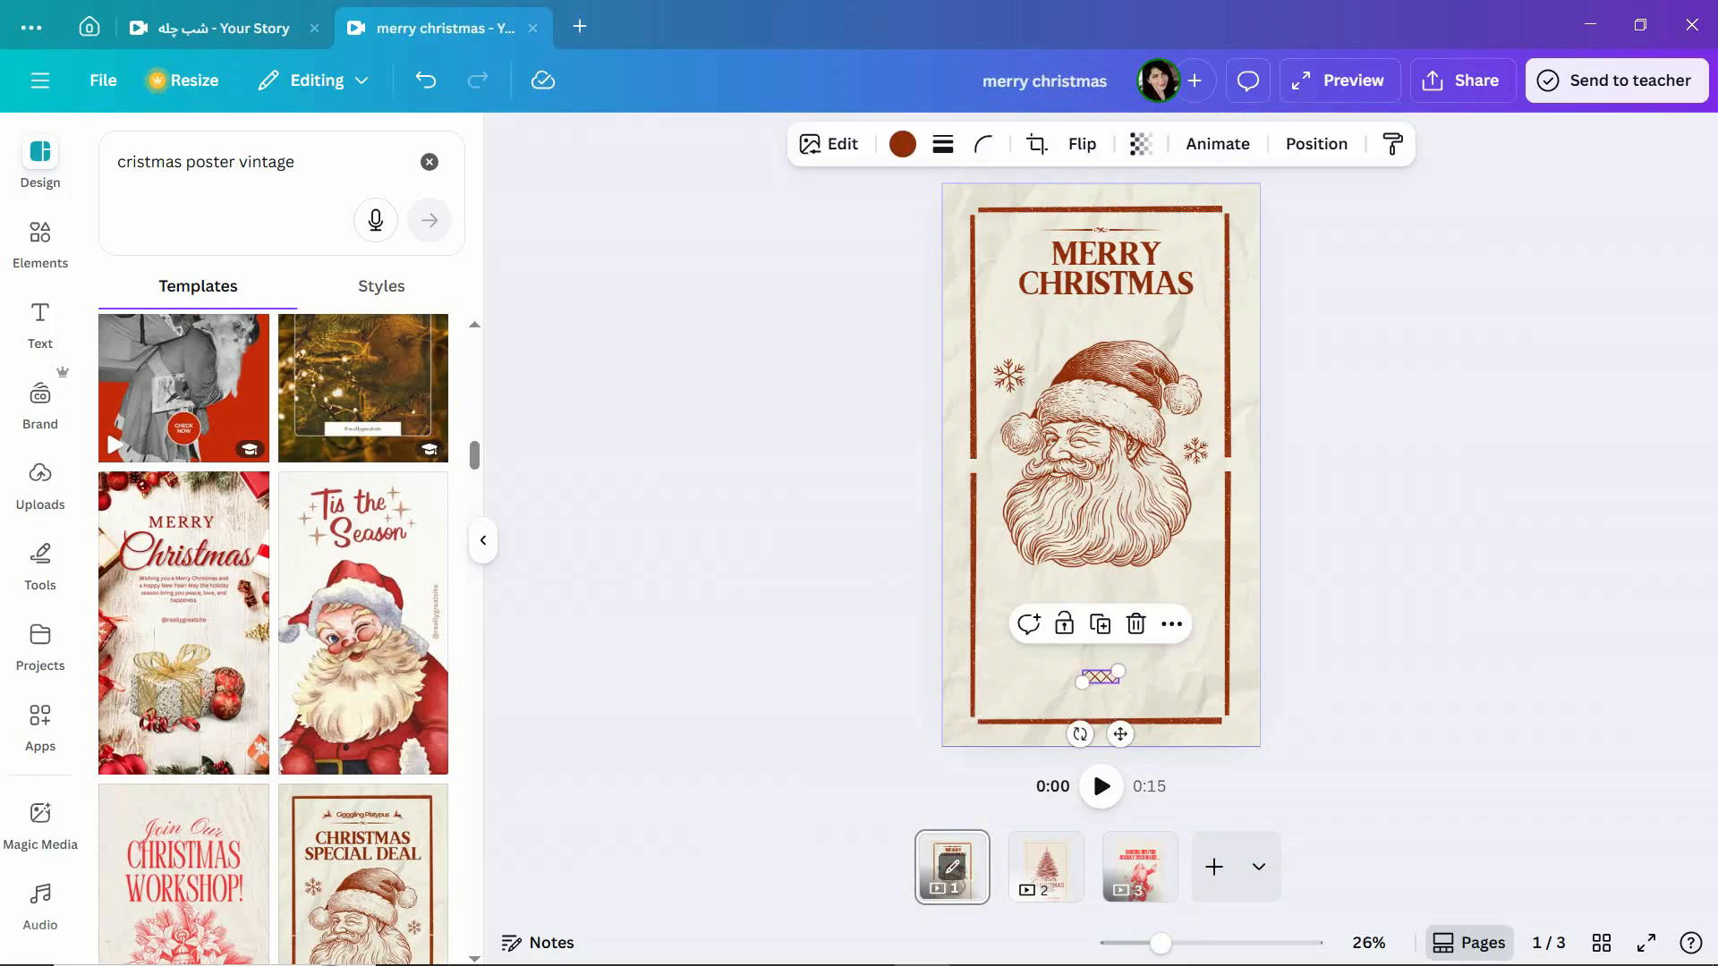
pyautogui.click(1136, 624)
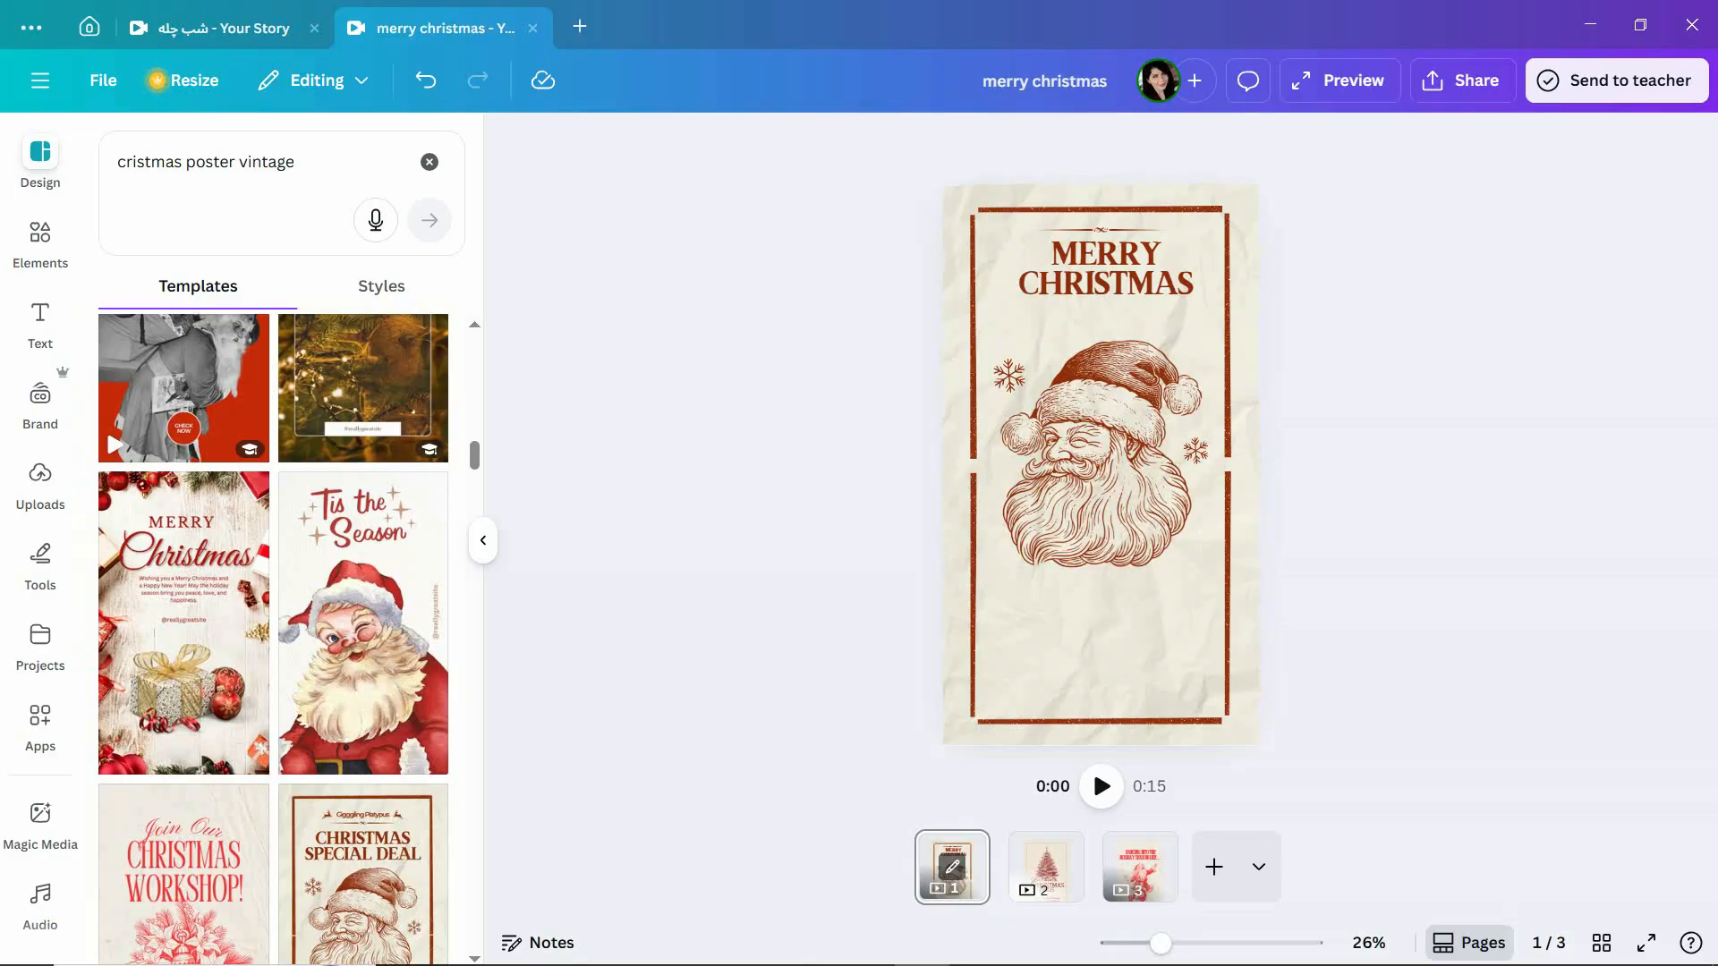
# Nudge the "MERRY CHRISTMAS" heading slightly down to centre it, and add a subheading text box in the empty area below Santa.
pyautogui.moveTo(1106, 268); pyautogui.dragTo(1095, 280)
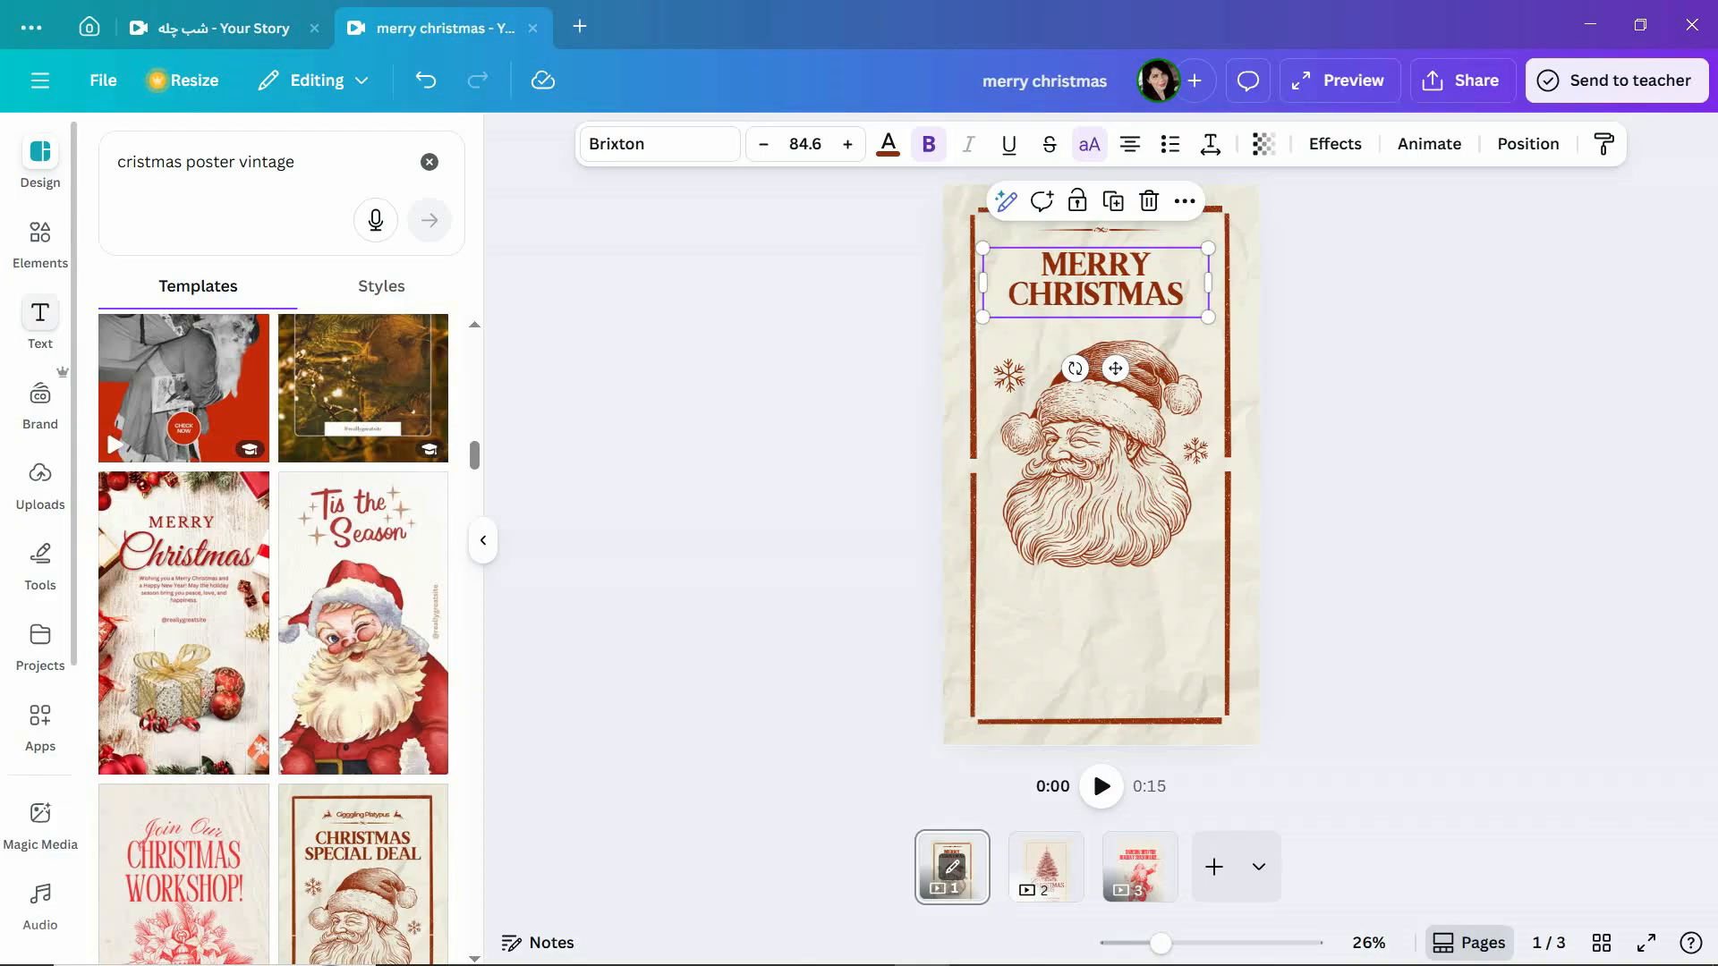
pyautogui.click(40, 320)
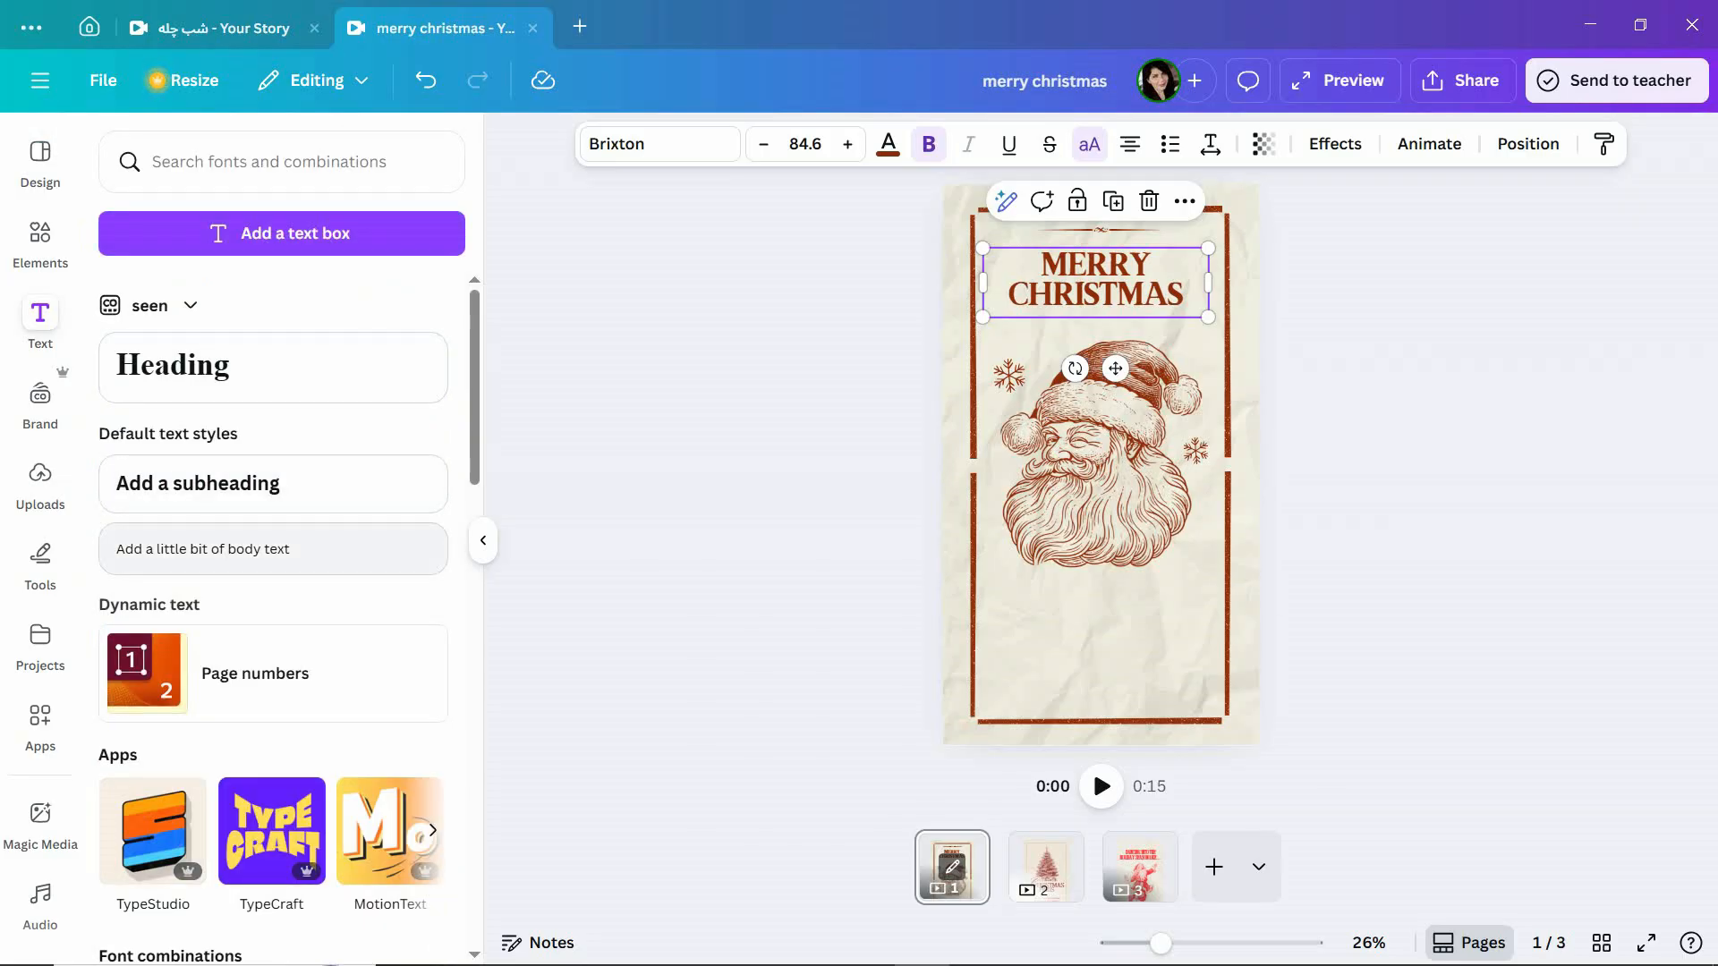
pyautogui.click(273, 484)
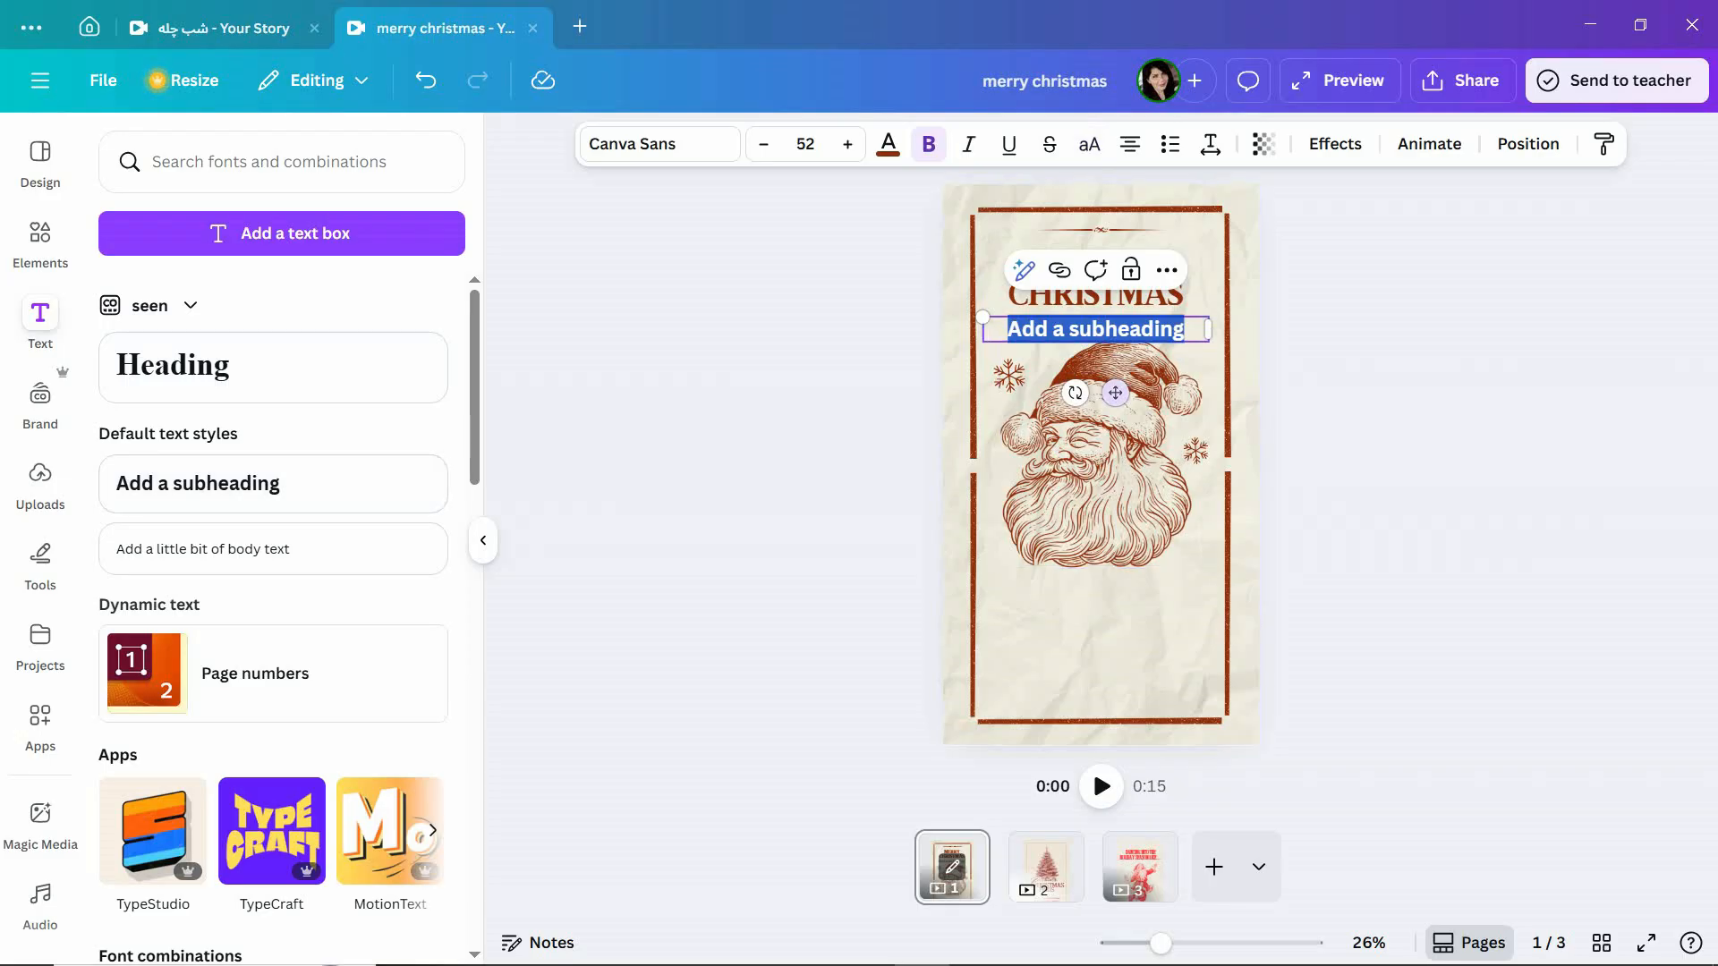
pyautogui.moveTo(1096, 329); pyautogui.dragTo(1106, 643)
# Replace the subheading placeholder with the Persian text "کریسمس امسال در عمارت مادام موسیو".
pyautogui.doubleClick(1106, 643)
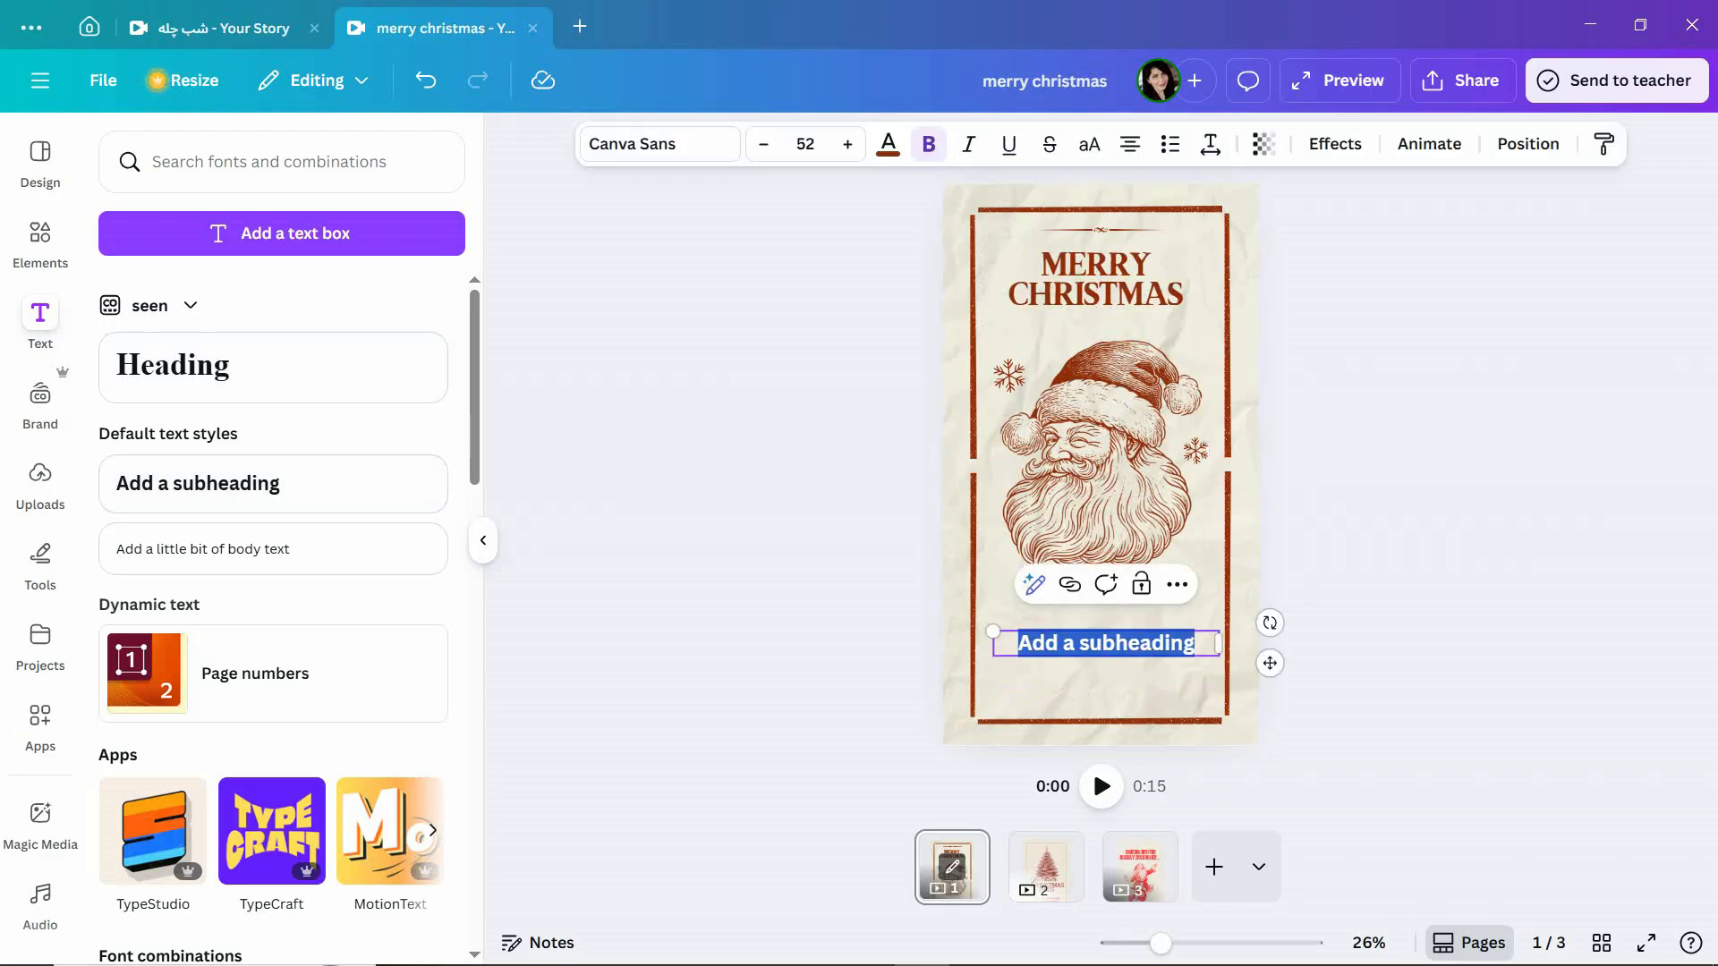
pyautogui.write('ز')
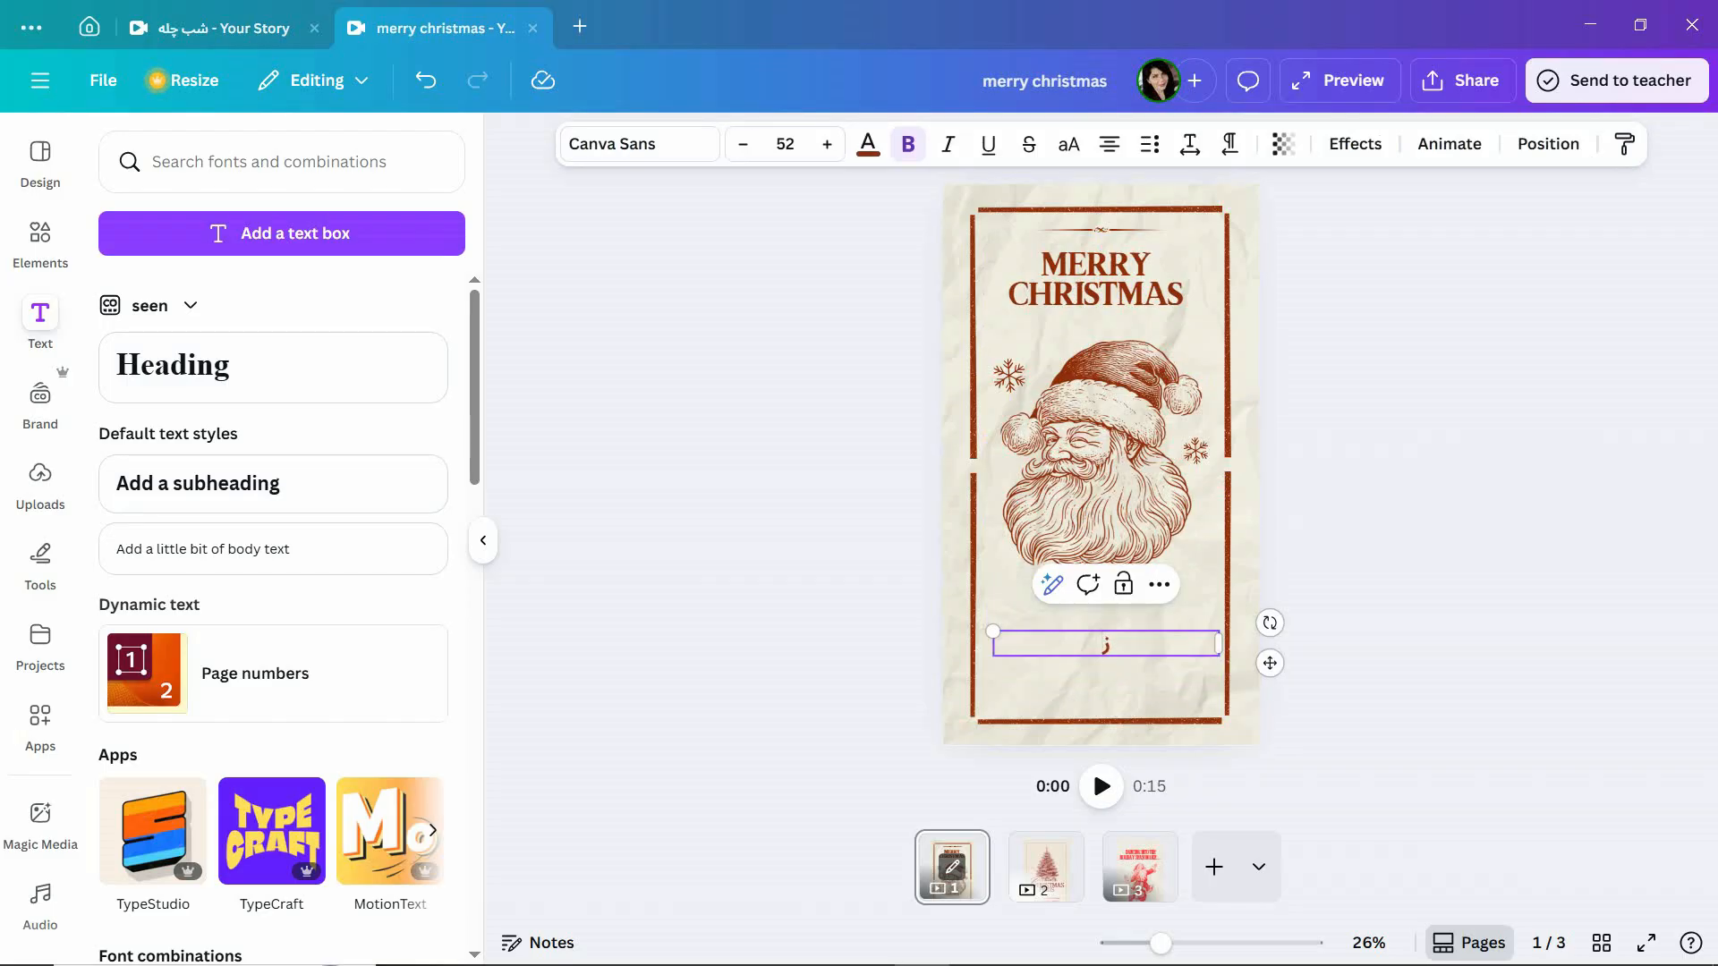
pyautogui.press('BackSpace')
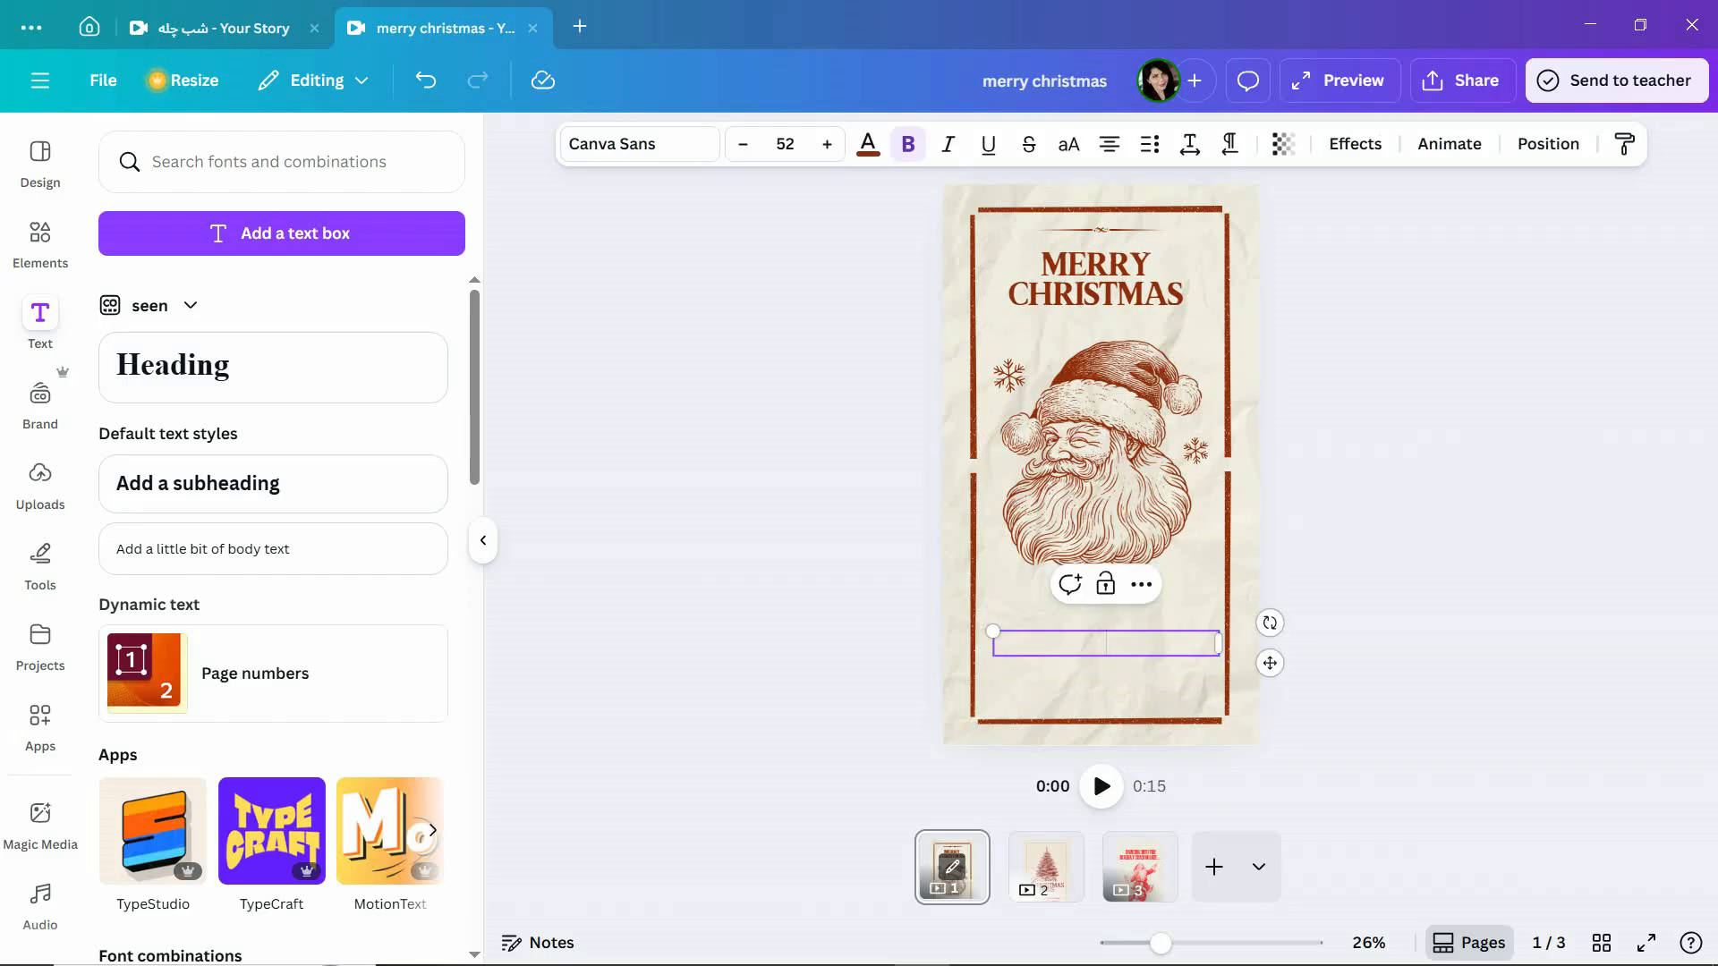
pyautogui.write('کر')
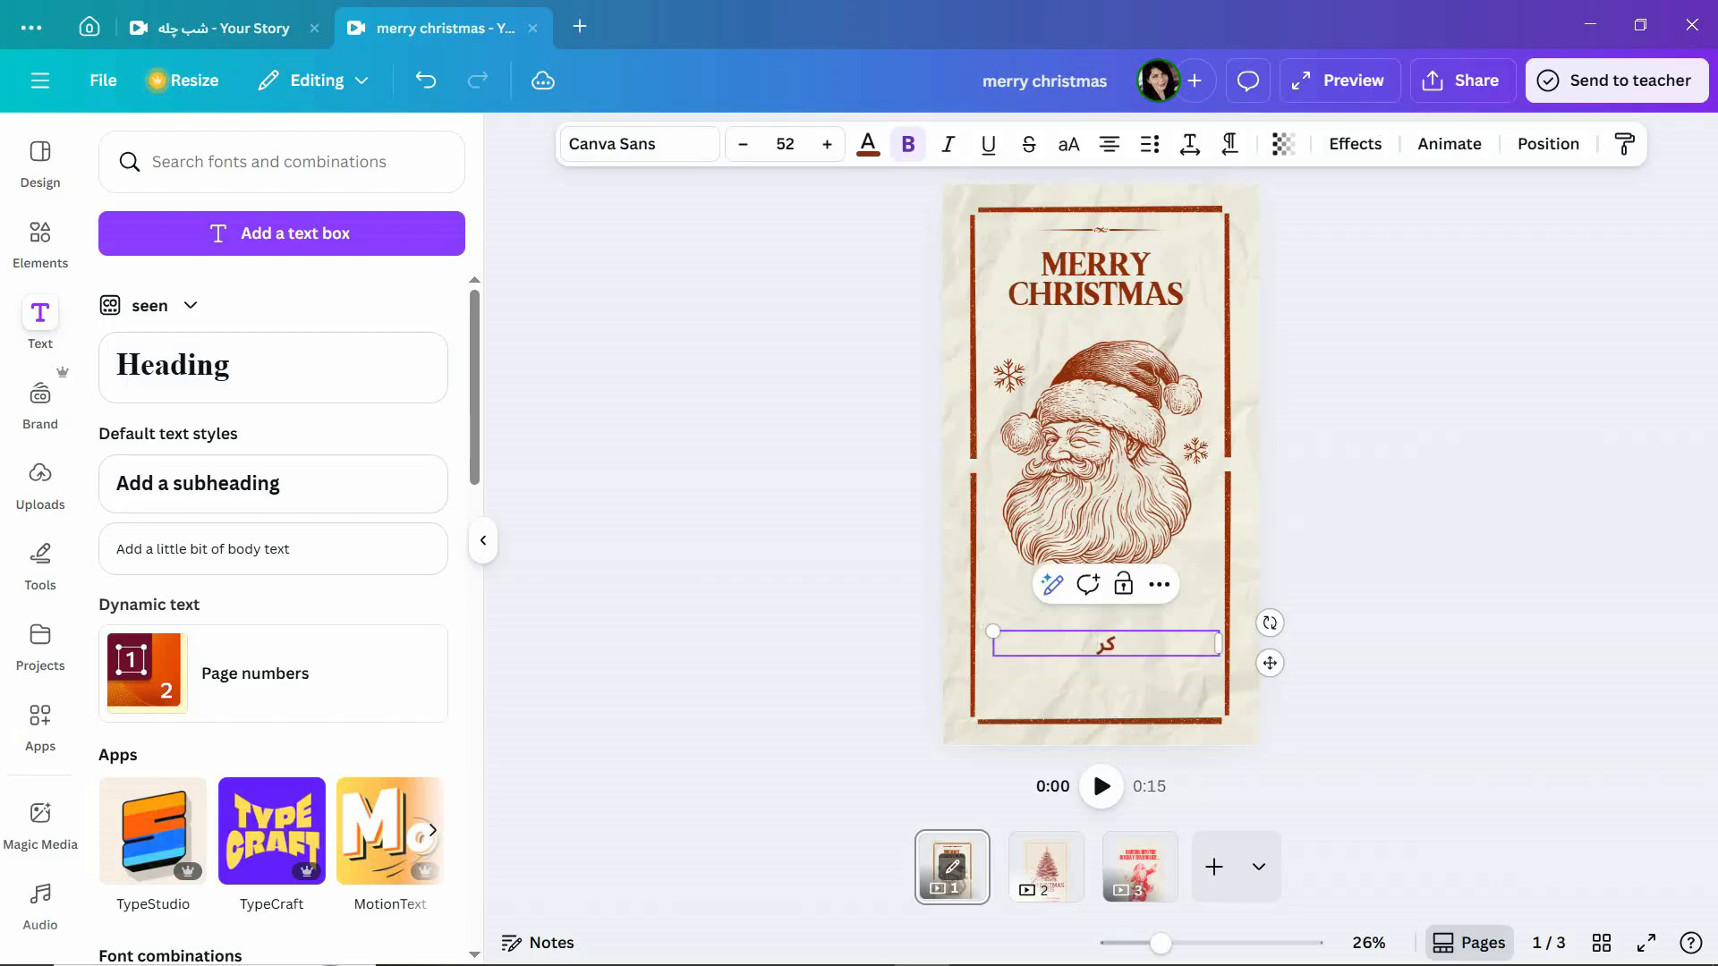
pyautogui.write('سی')
pyautogui.press('BackSpace')
pyautogui.press('BackSpace')
pyautogui.write('یسمس امسال در')
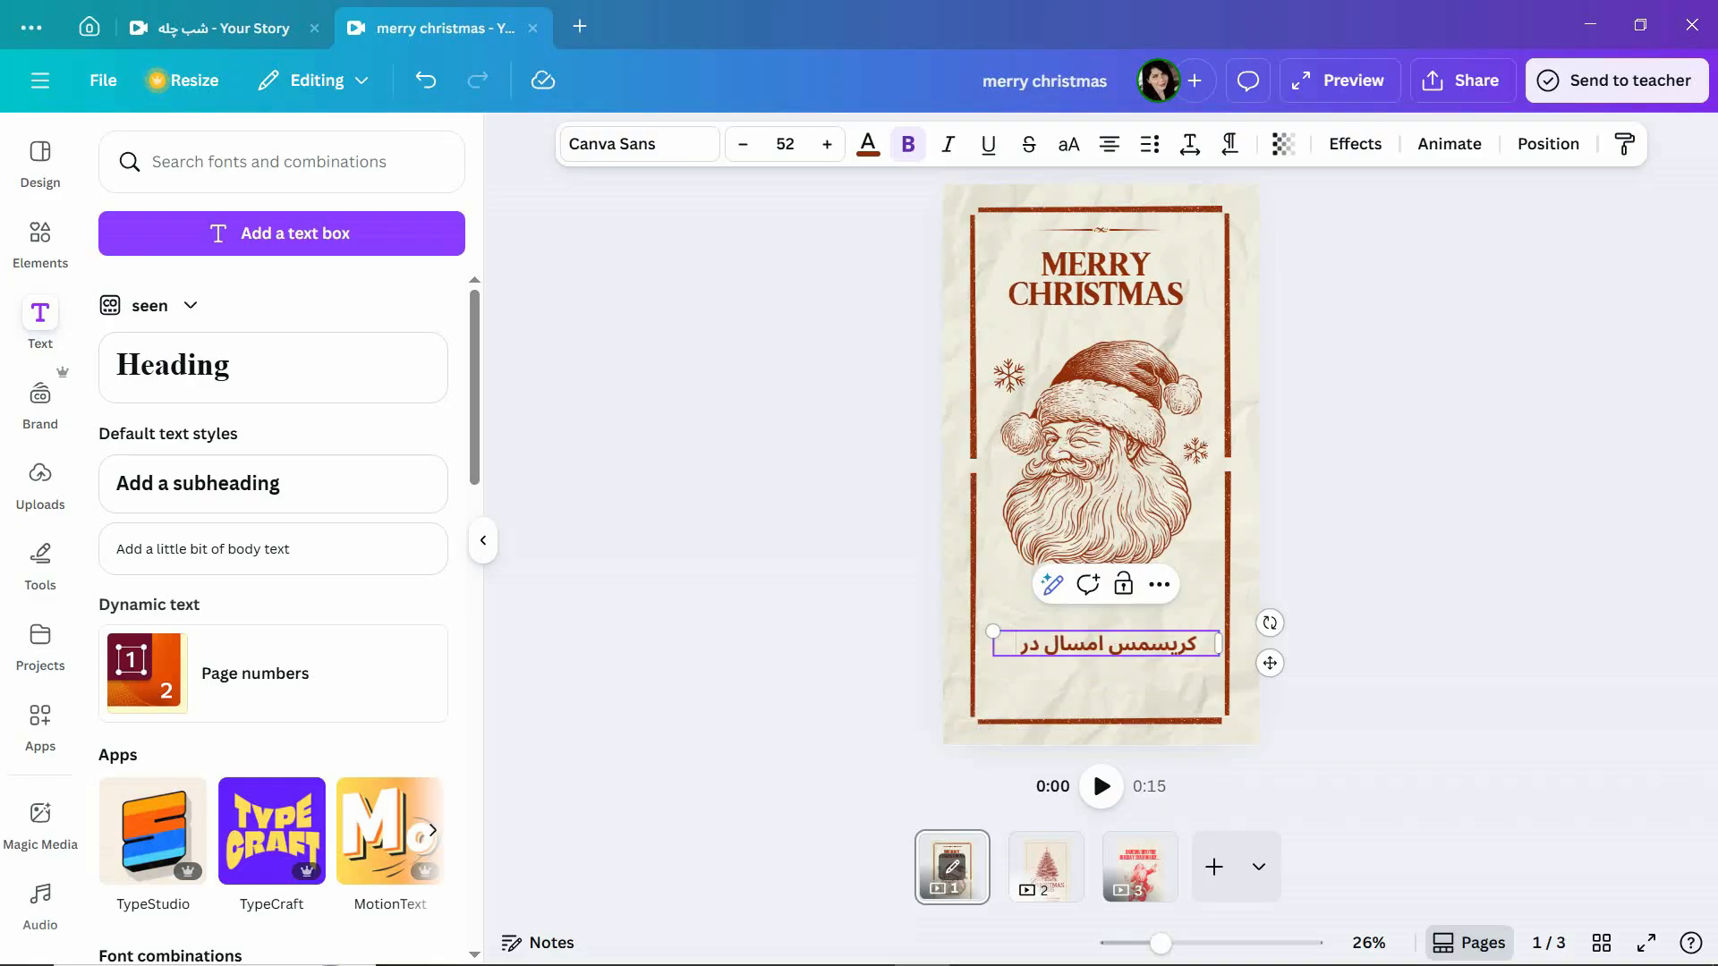
pyautogui.write(' عمارت')
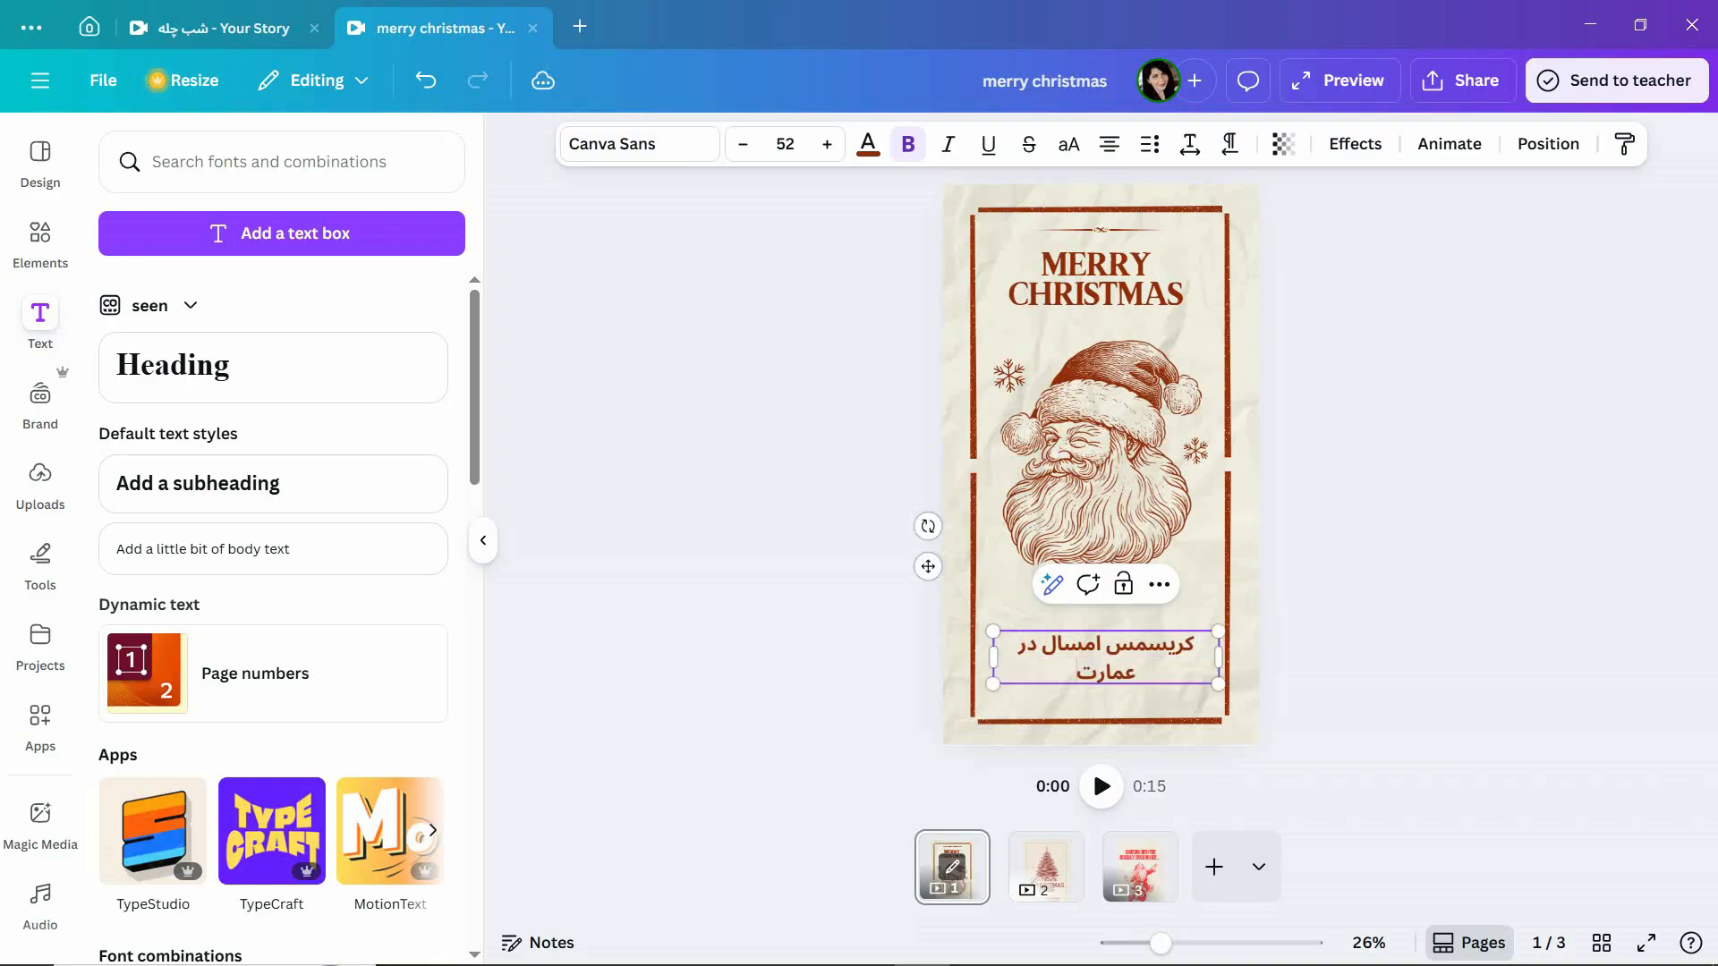
pyautogui.write(' ما')
pyautogui.write('دام موسیو')
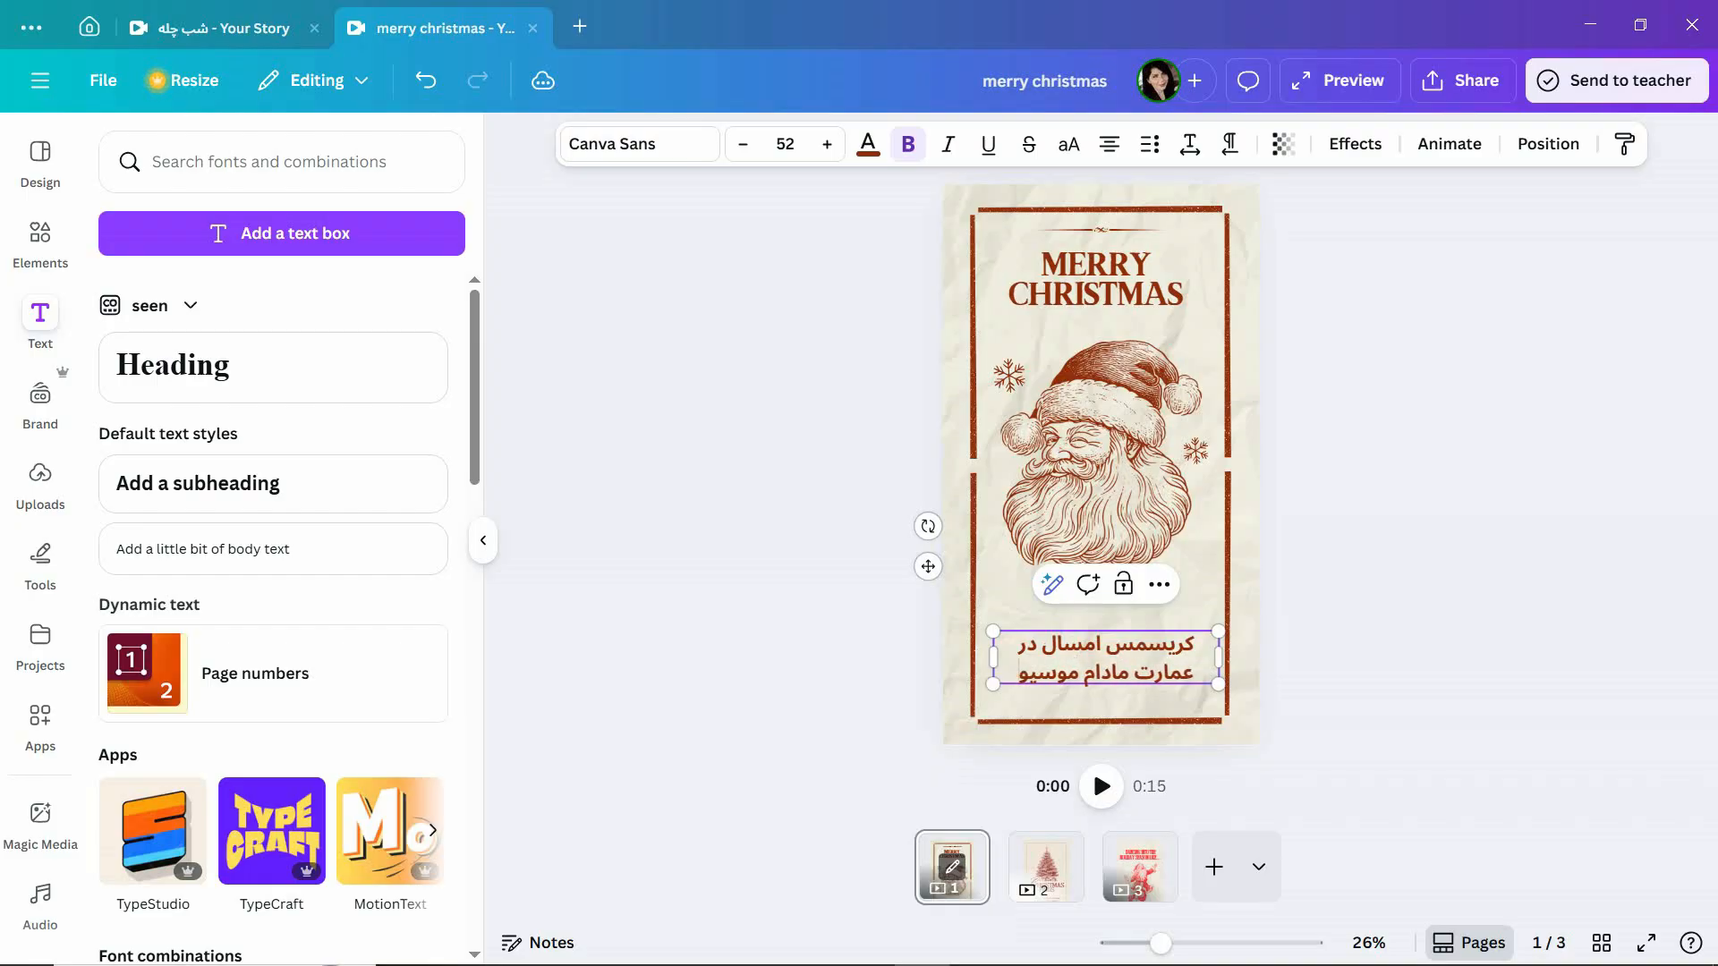
pyautogui.click(1342, 617)
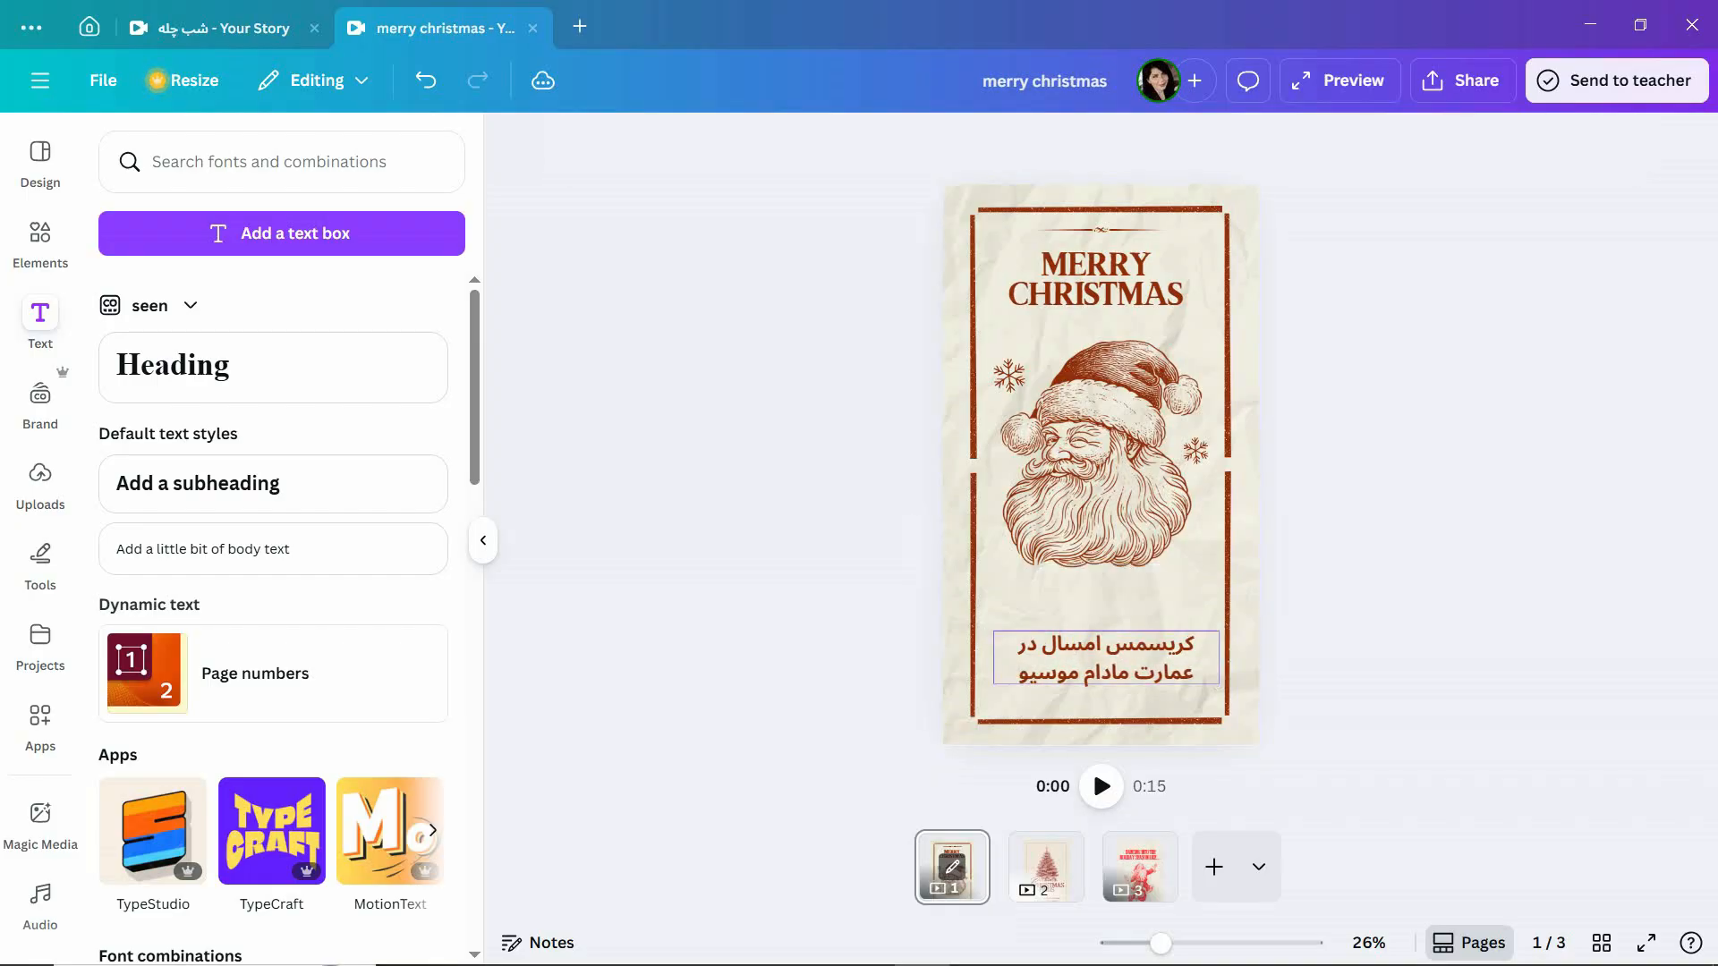
# Raise the Persian caption closer to Santa's beard, leaving a small gap between them.
pyautogui.moveTo(1106, 658); pyautogui.dragTo(1096, 595)
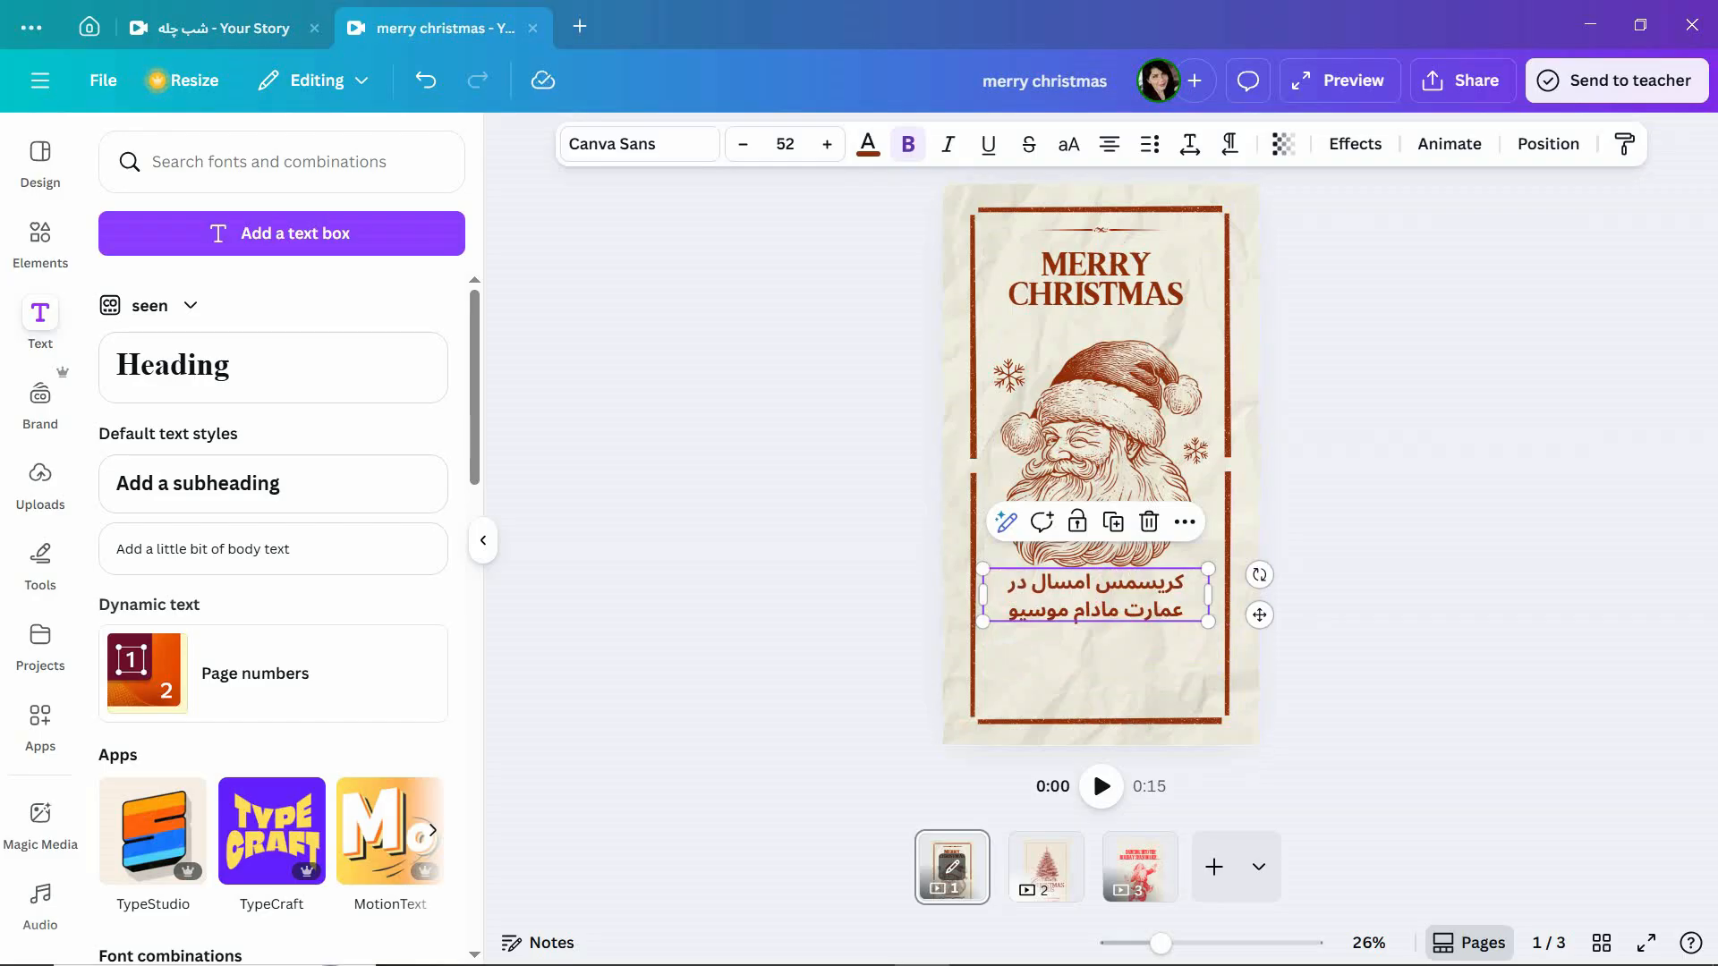
pyautogui.click(1342, 618)
pyautogui.moveTo(1096, 595); pyautogui.dragTo(1100, 620)
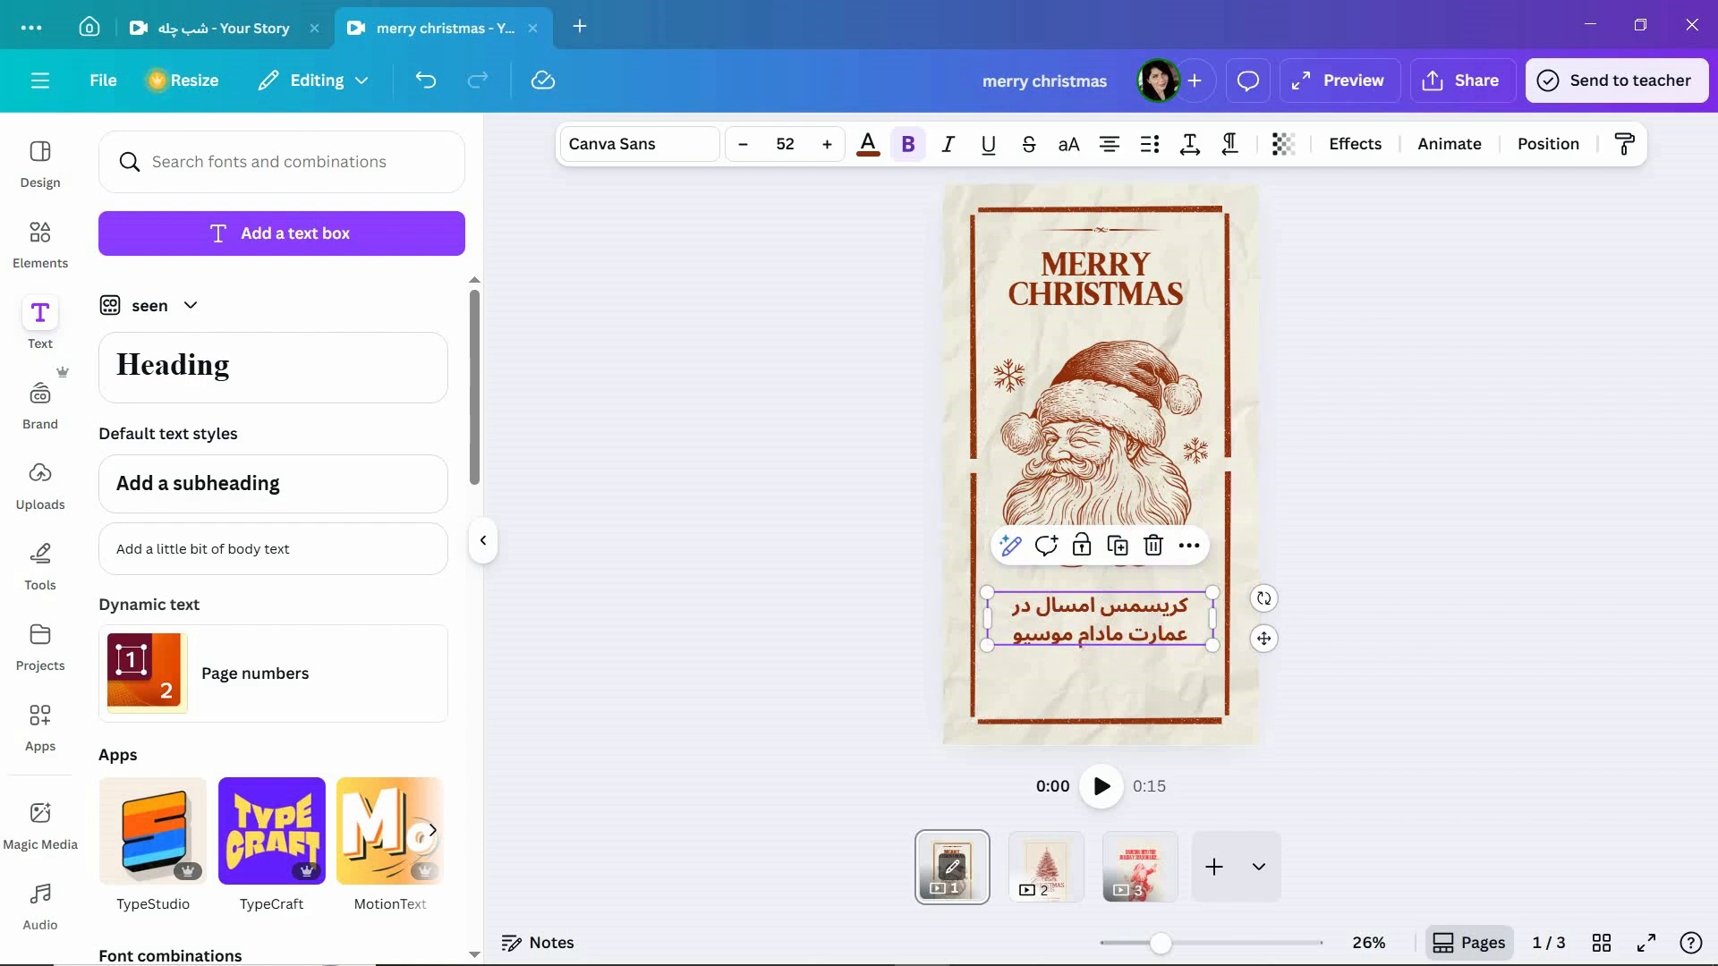
# Play the page 1 animation of the "شب چله" story design for reference and return to the "merry christmas" design.
pyautogui.click(223, 28)
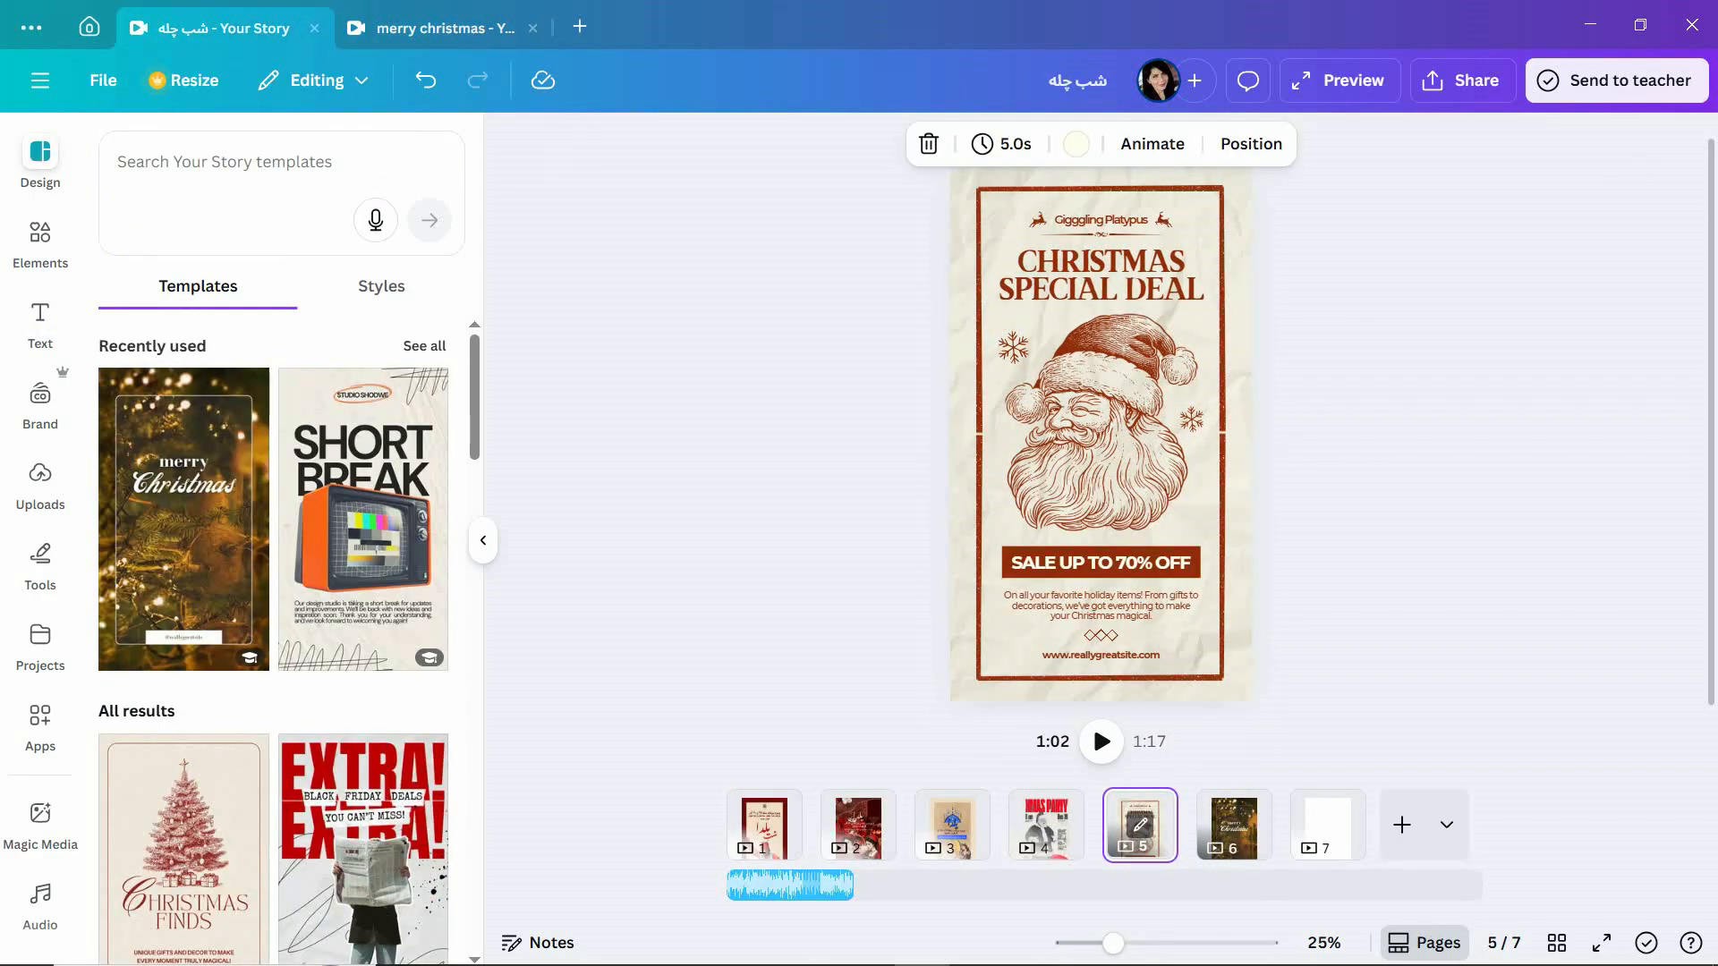
pyautogui.click(764, 824)
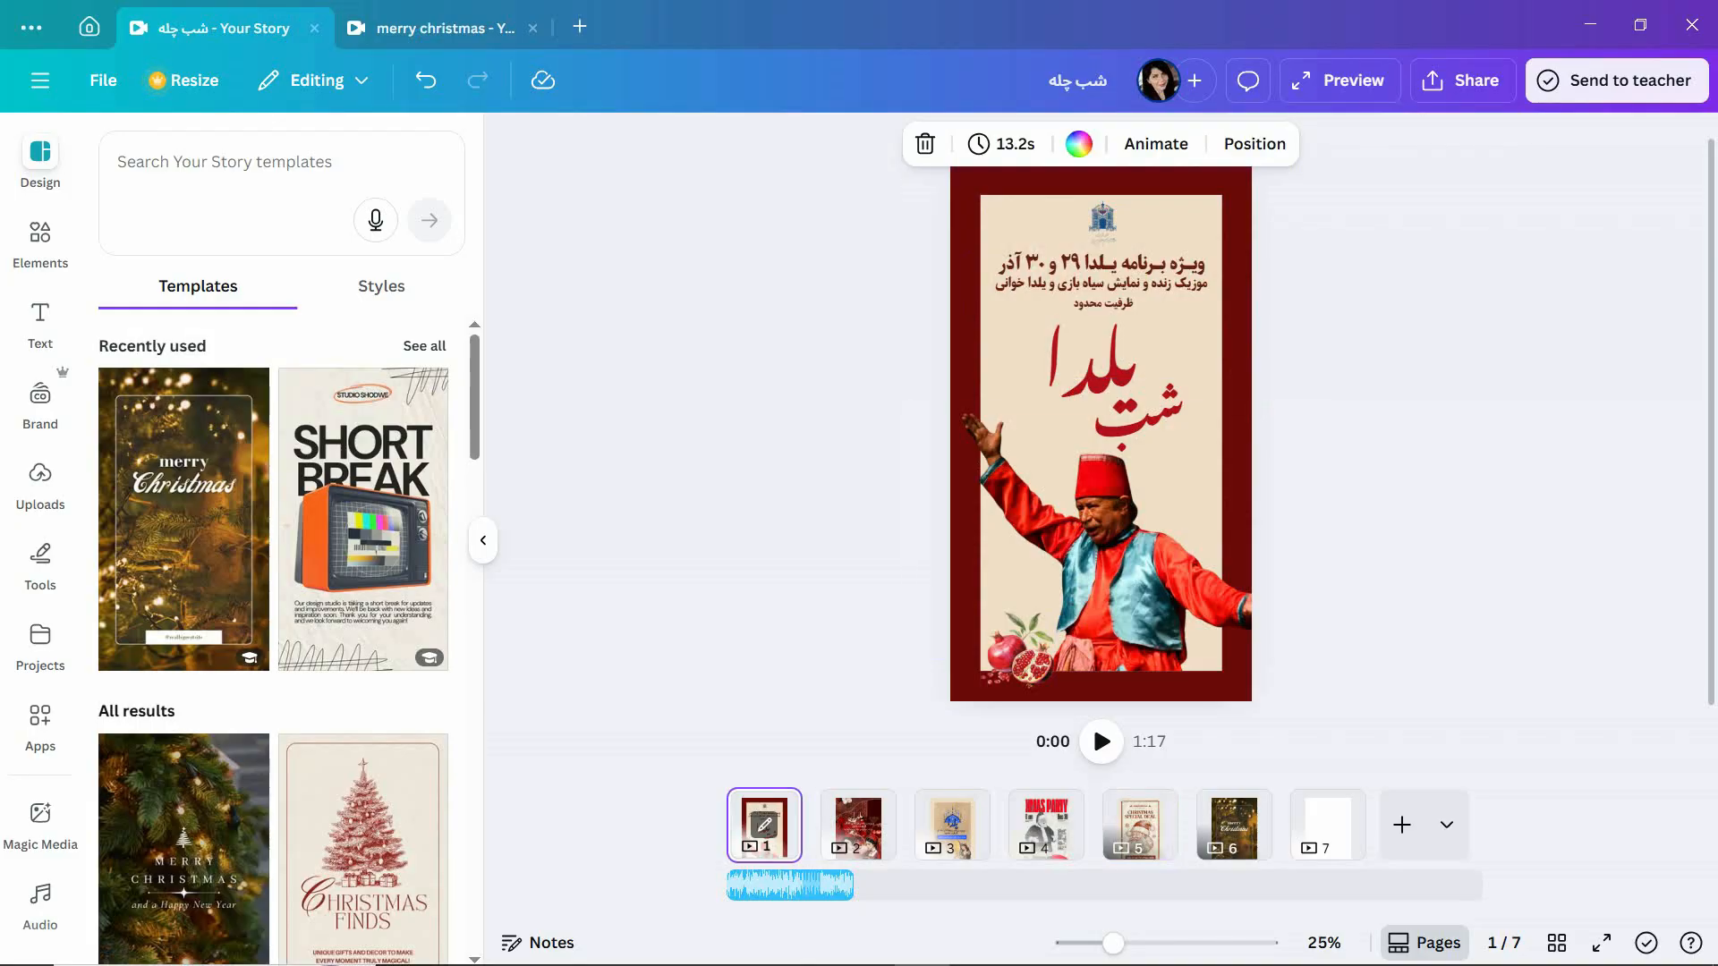
pyautogui.click(1017, 650)
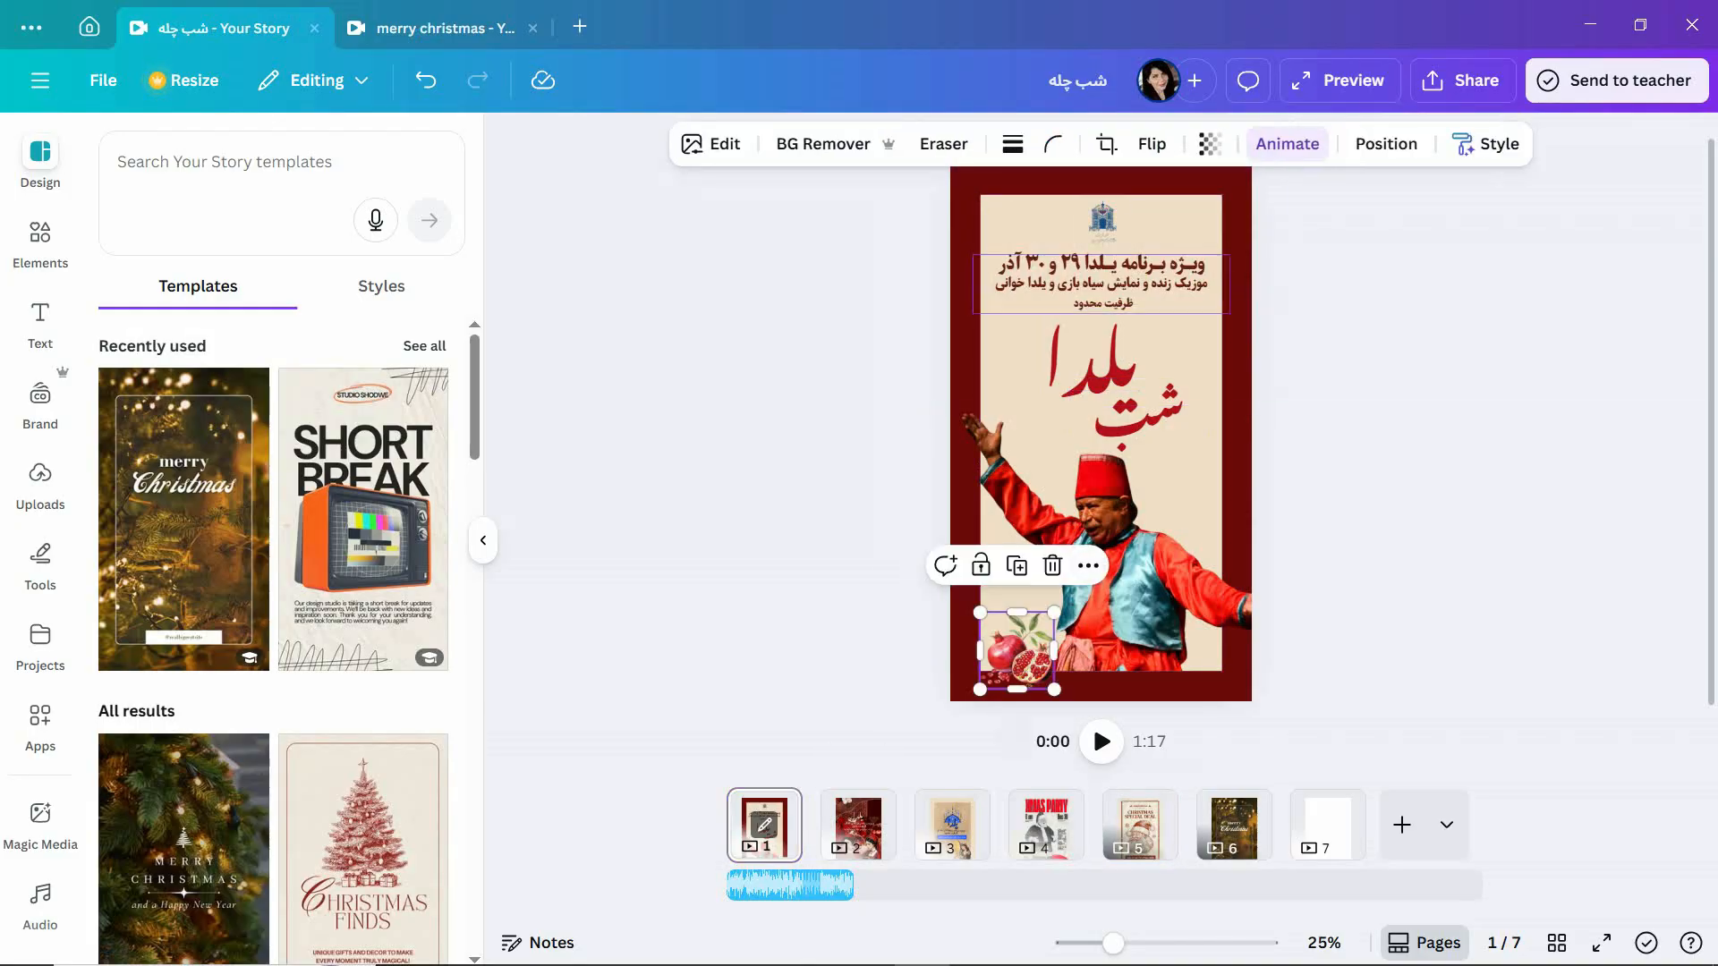
pyautogui.press('space')
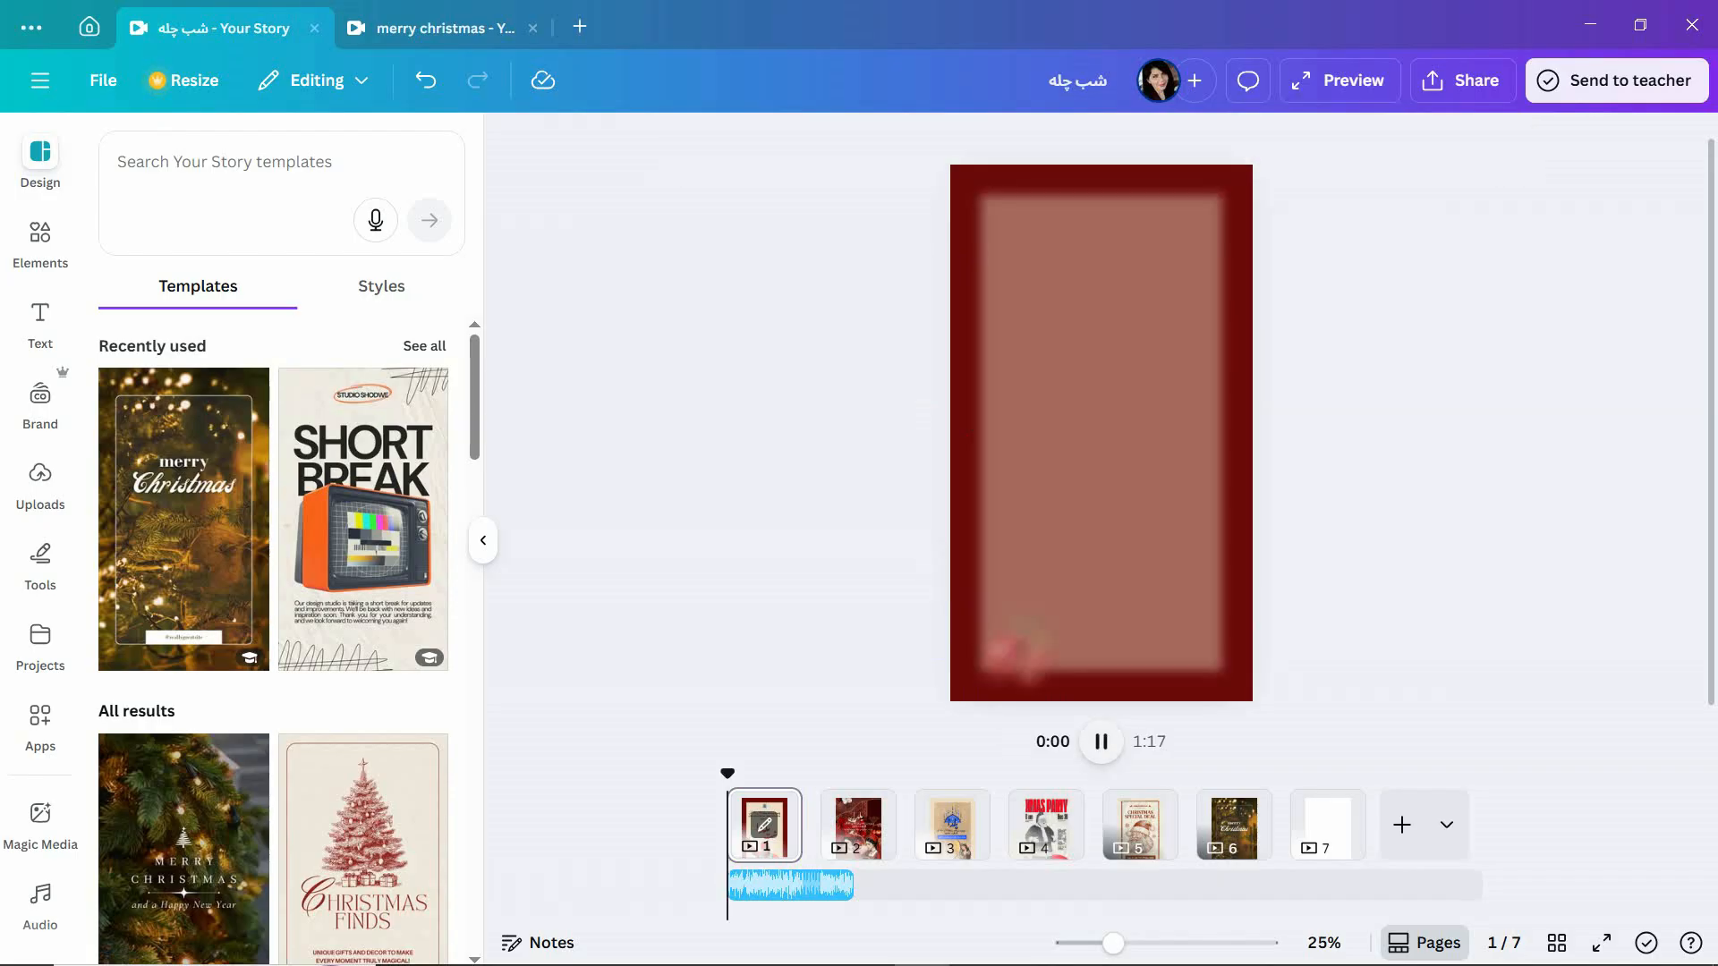
pyautogui.press('space')
pyautogui.click(790, 885)
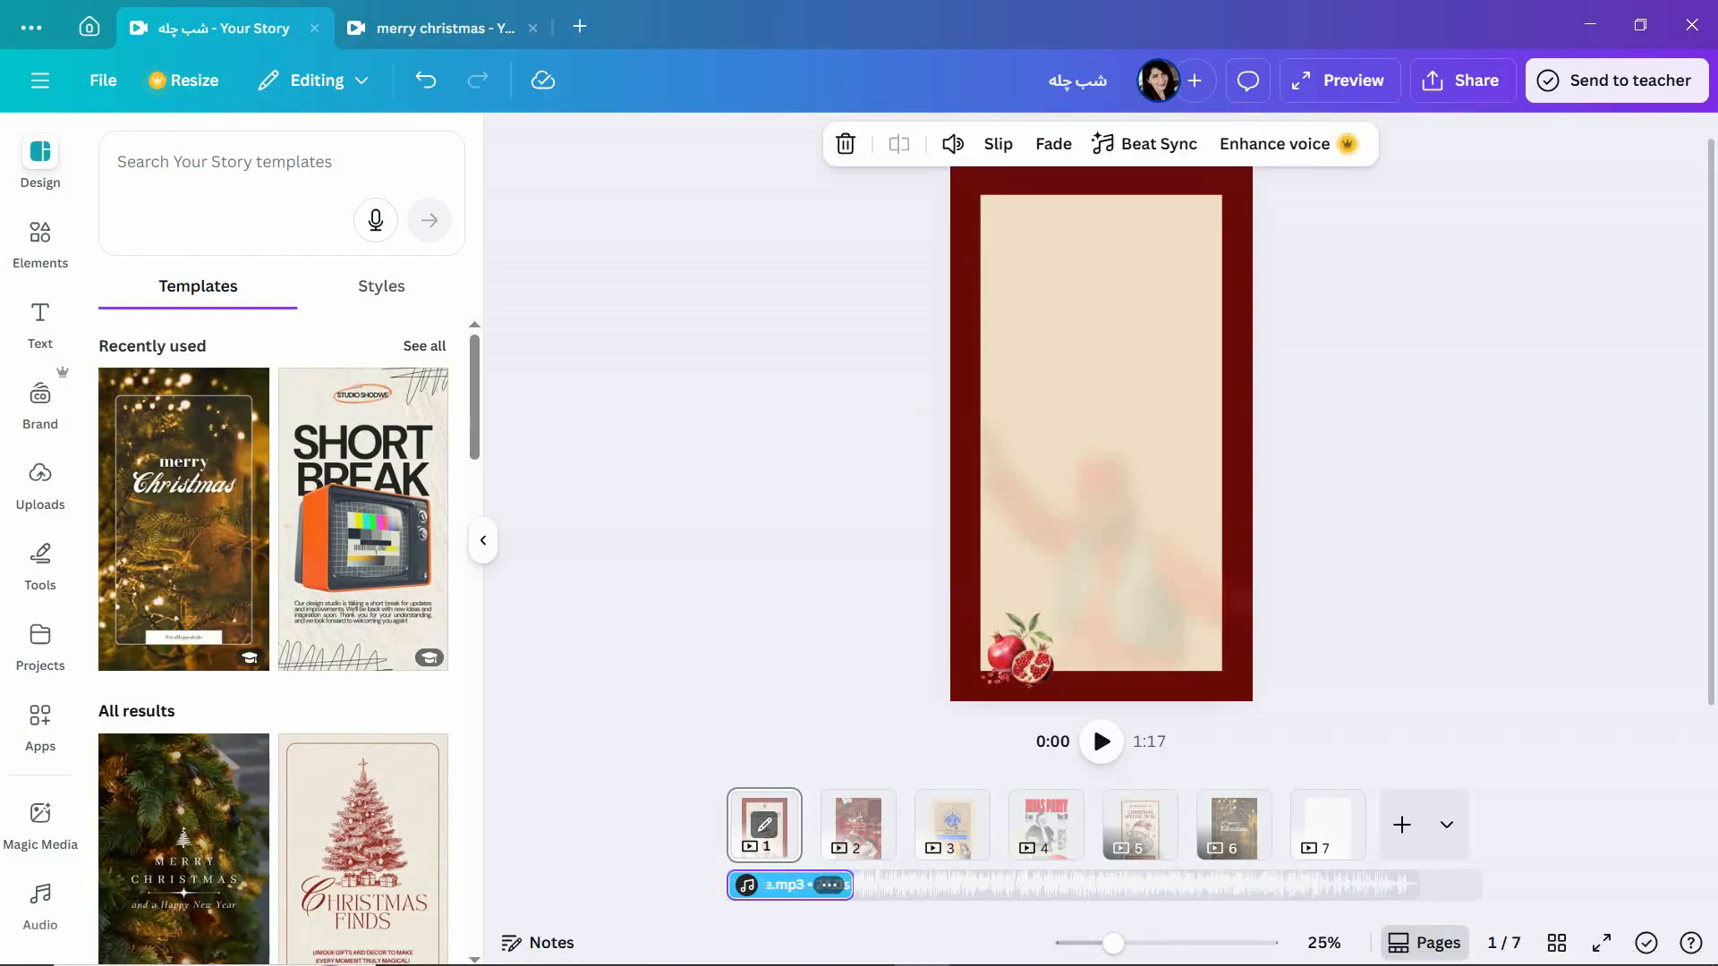
pyautogui.press('Escape')
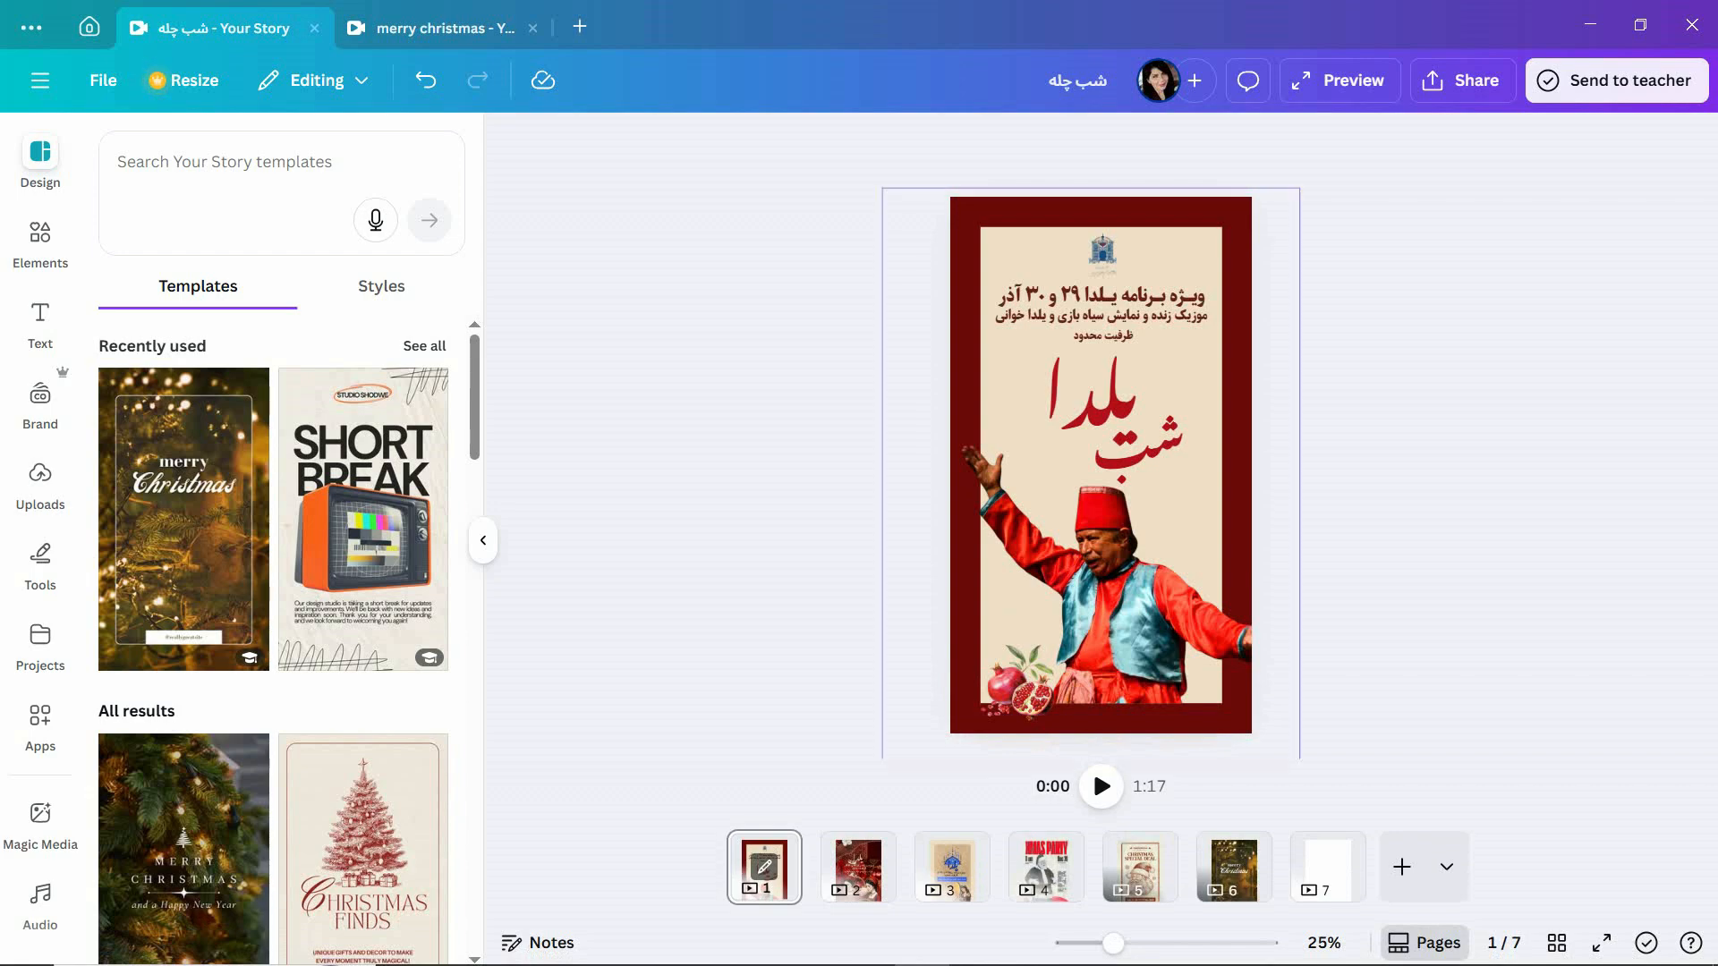
pyautogui.press('space')
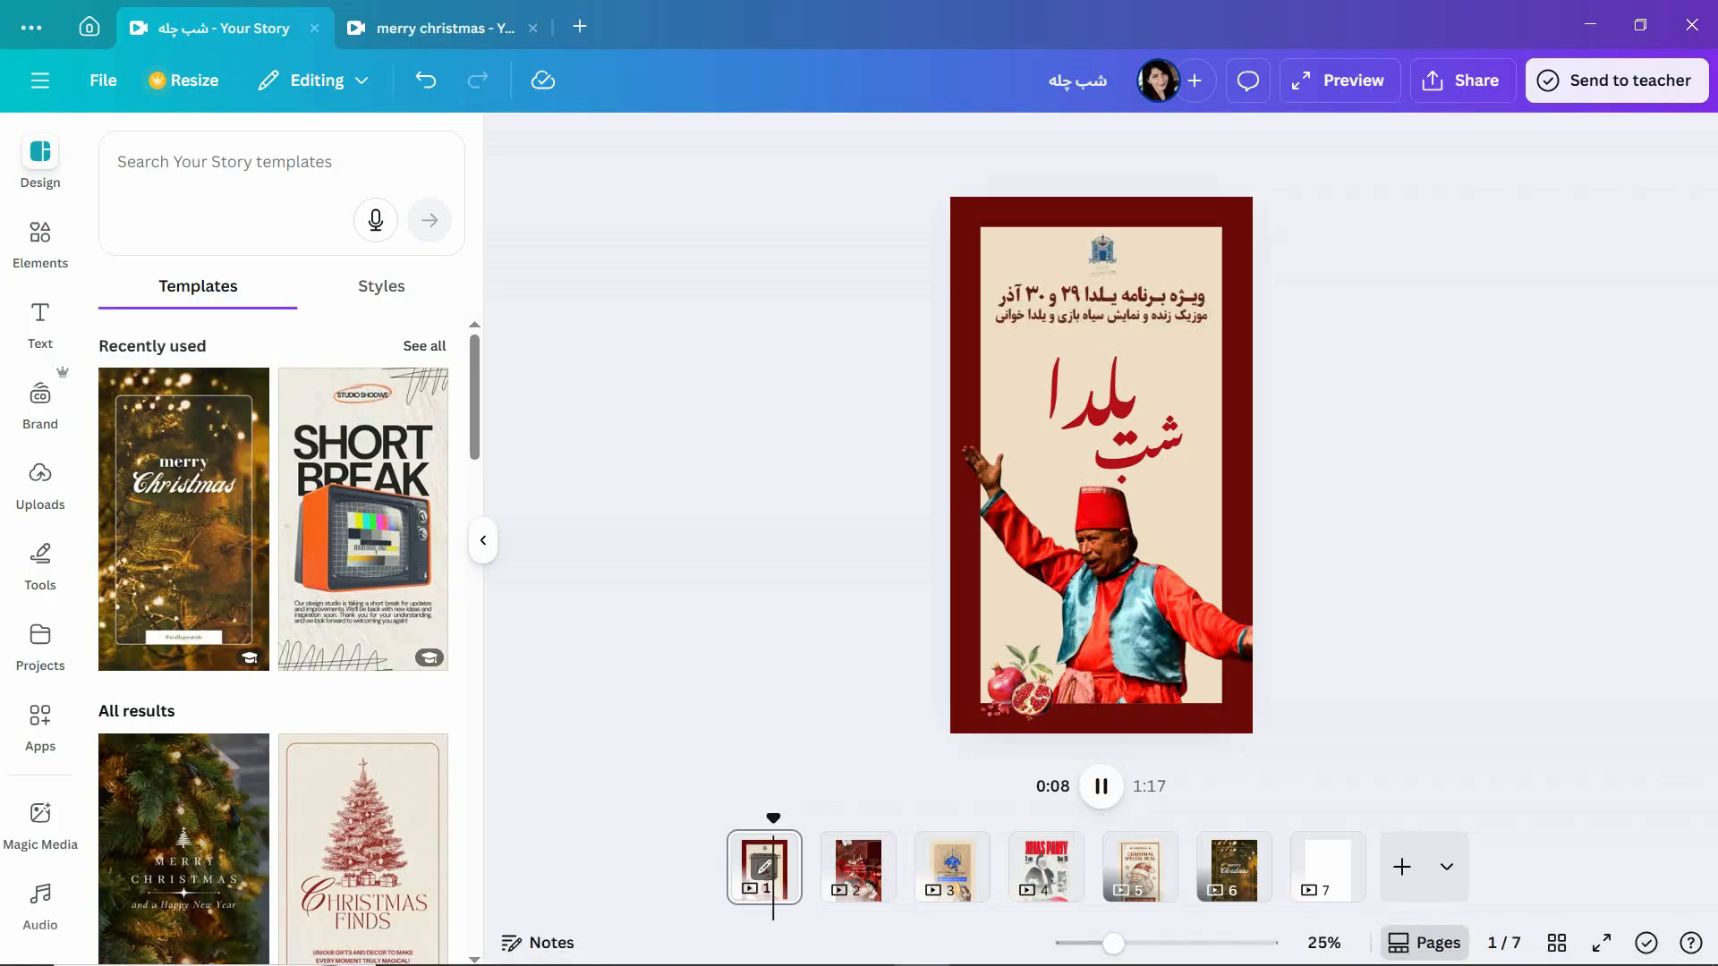
pyautogui.click(1100, 786)
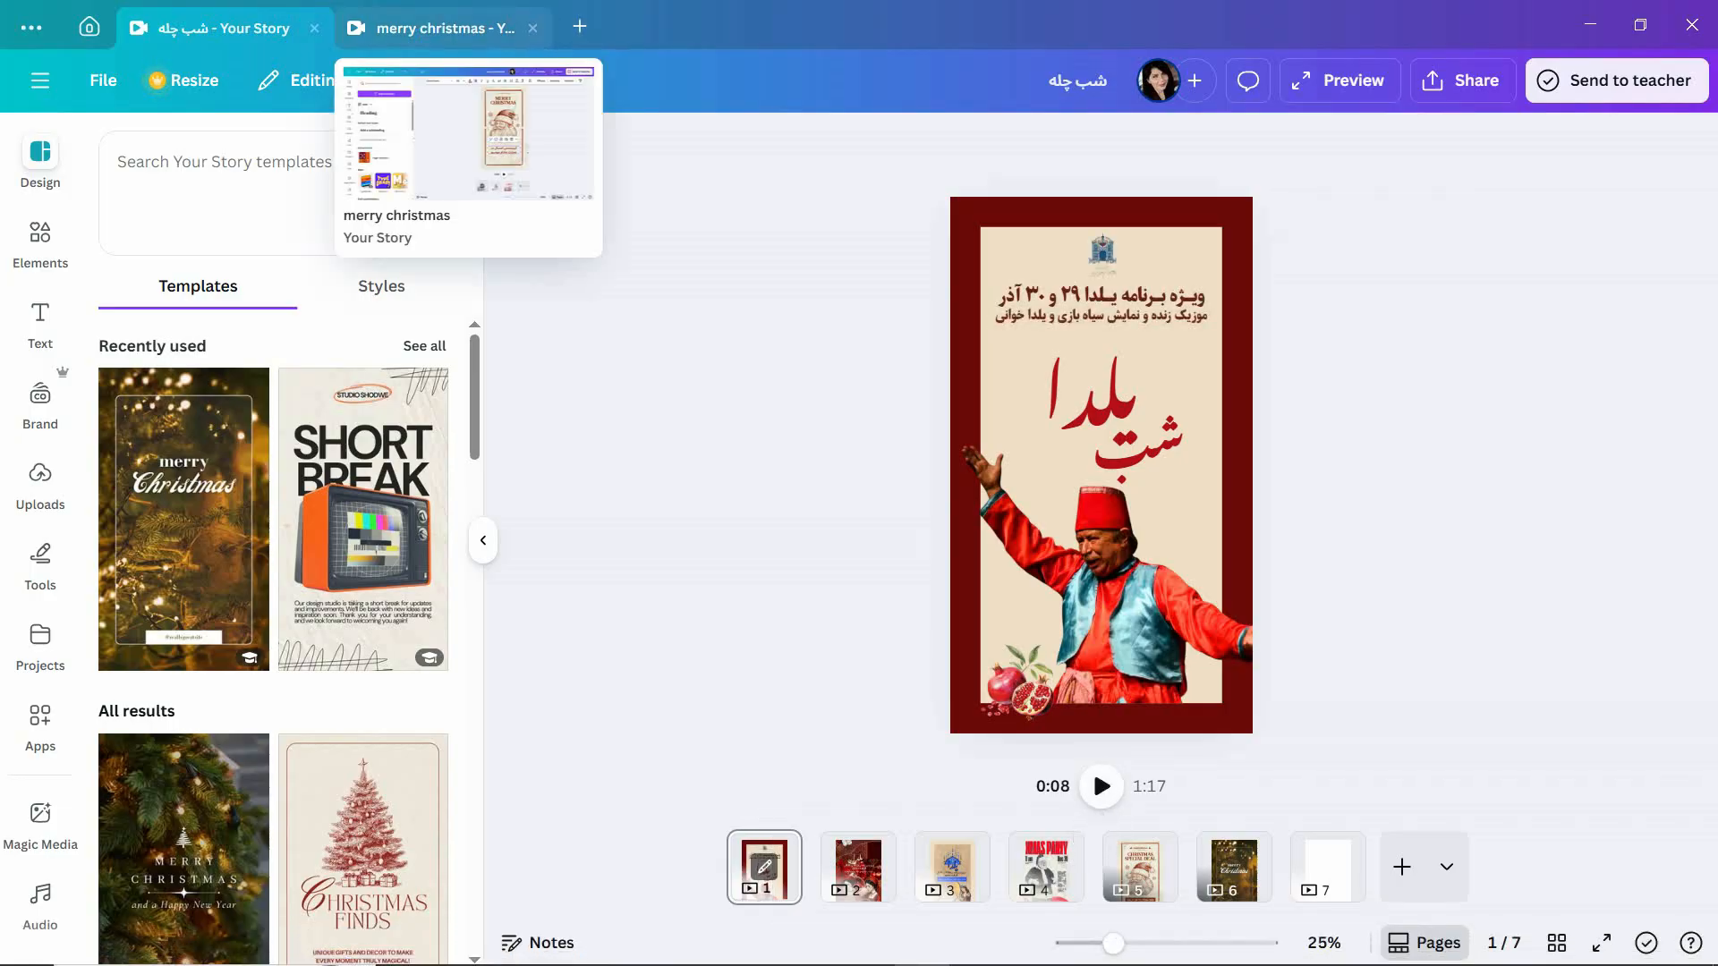
pyautogui.click(429, 28)
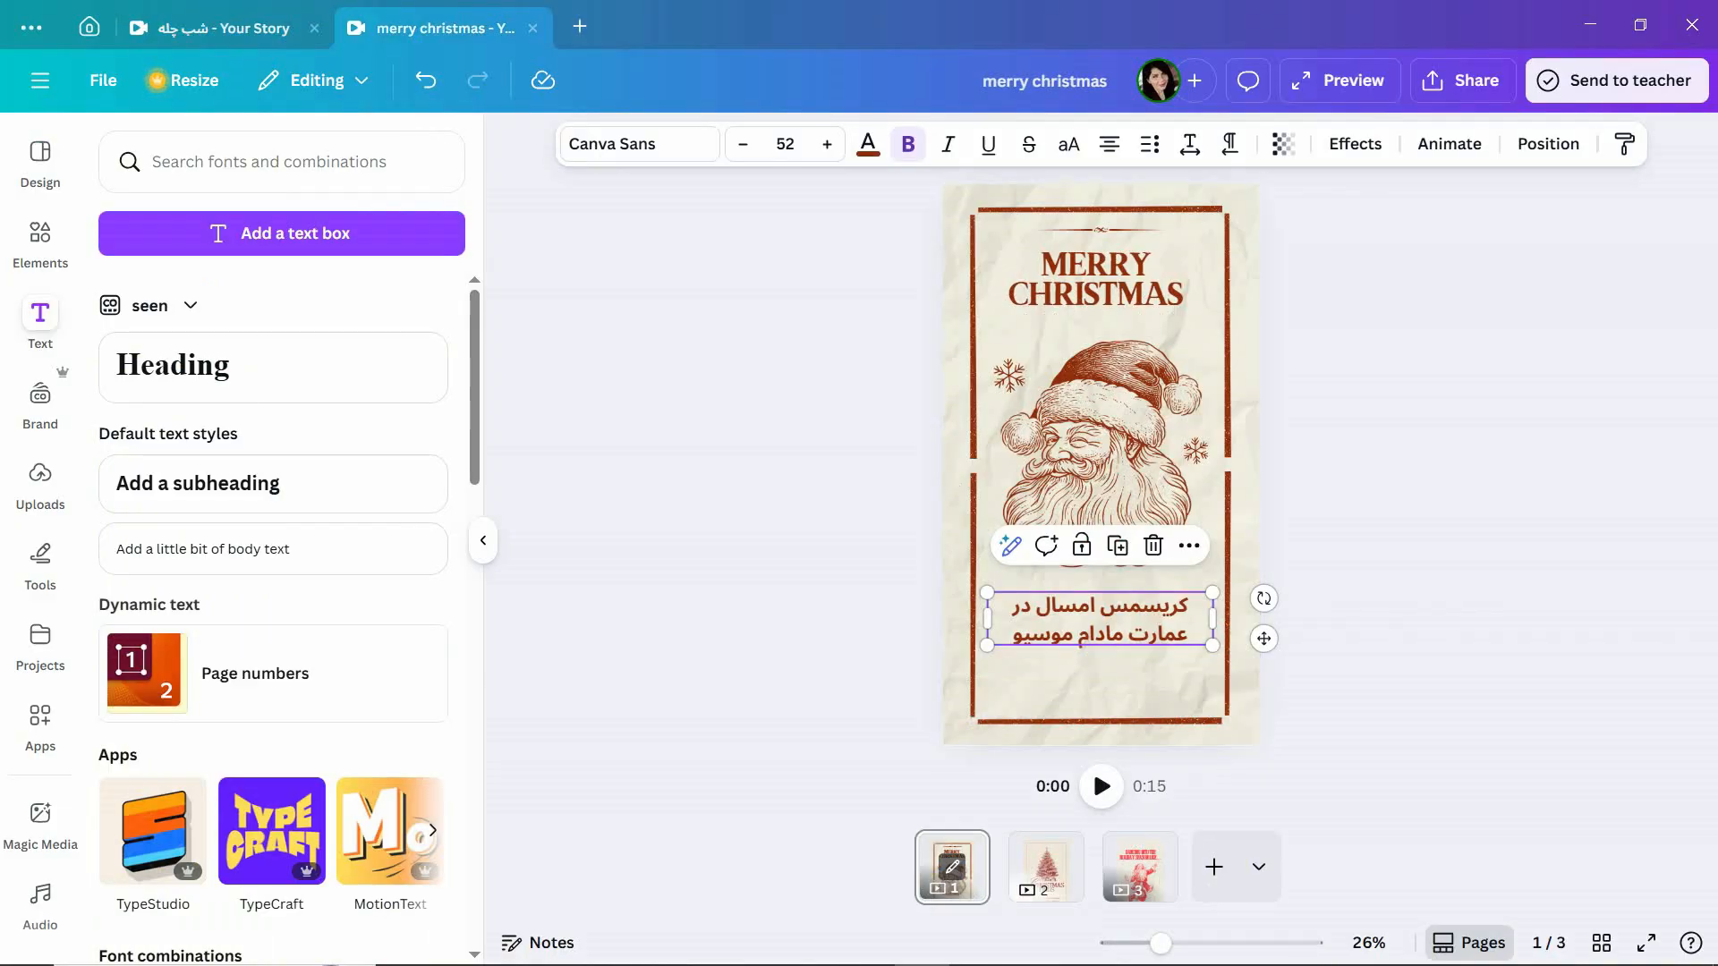
# Centre the Persian caption just beneath Santa's beard and try the IRAN Rounded, IRANMarker and IRANBlack fonts on it.
pyautogui.moveTo(1099, 619); pyautogui.dragTo(1095, 611)
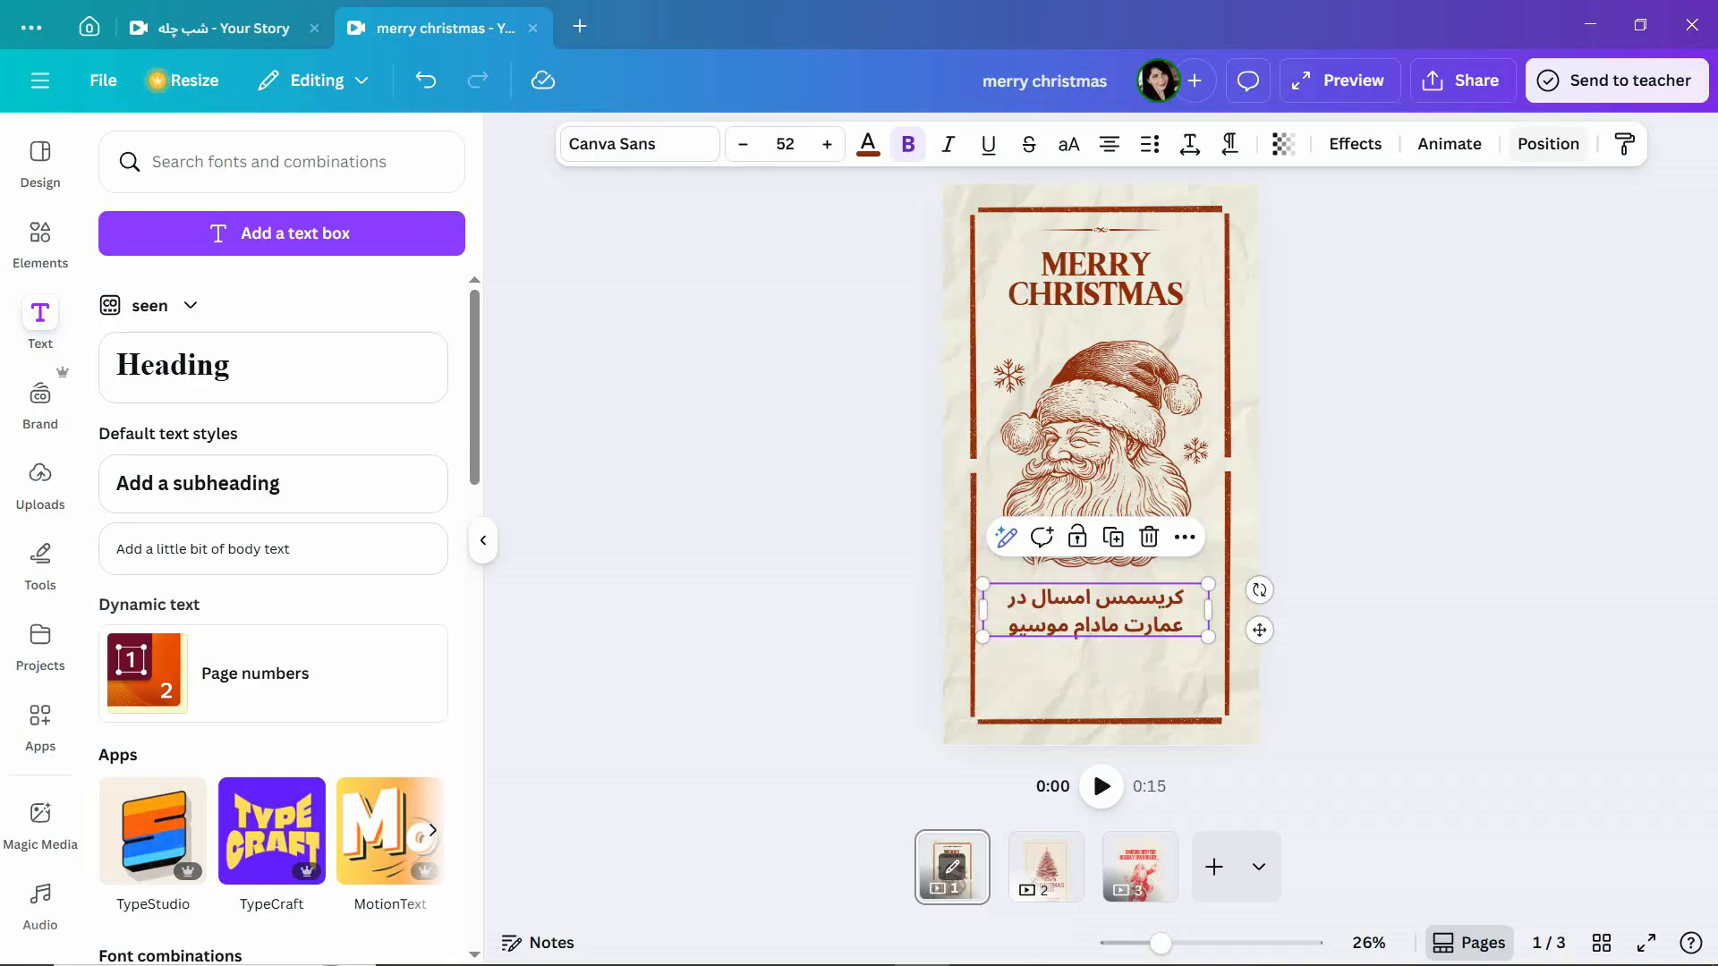
pyautogui.click(640, 145)
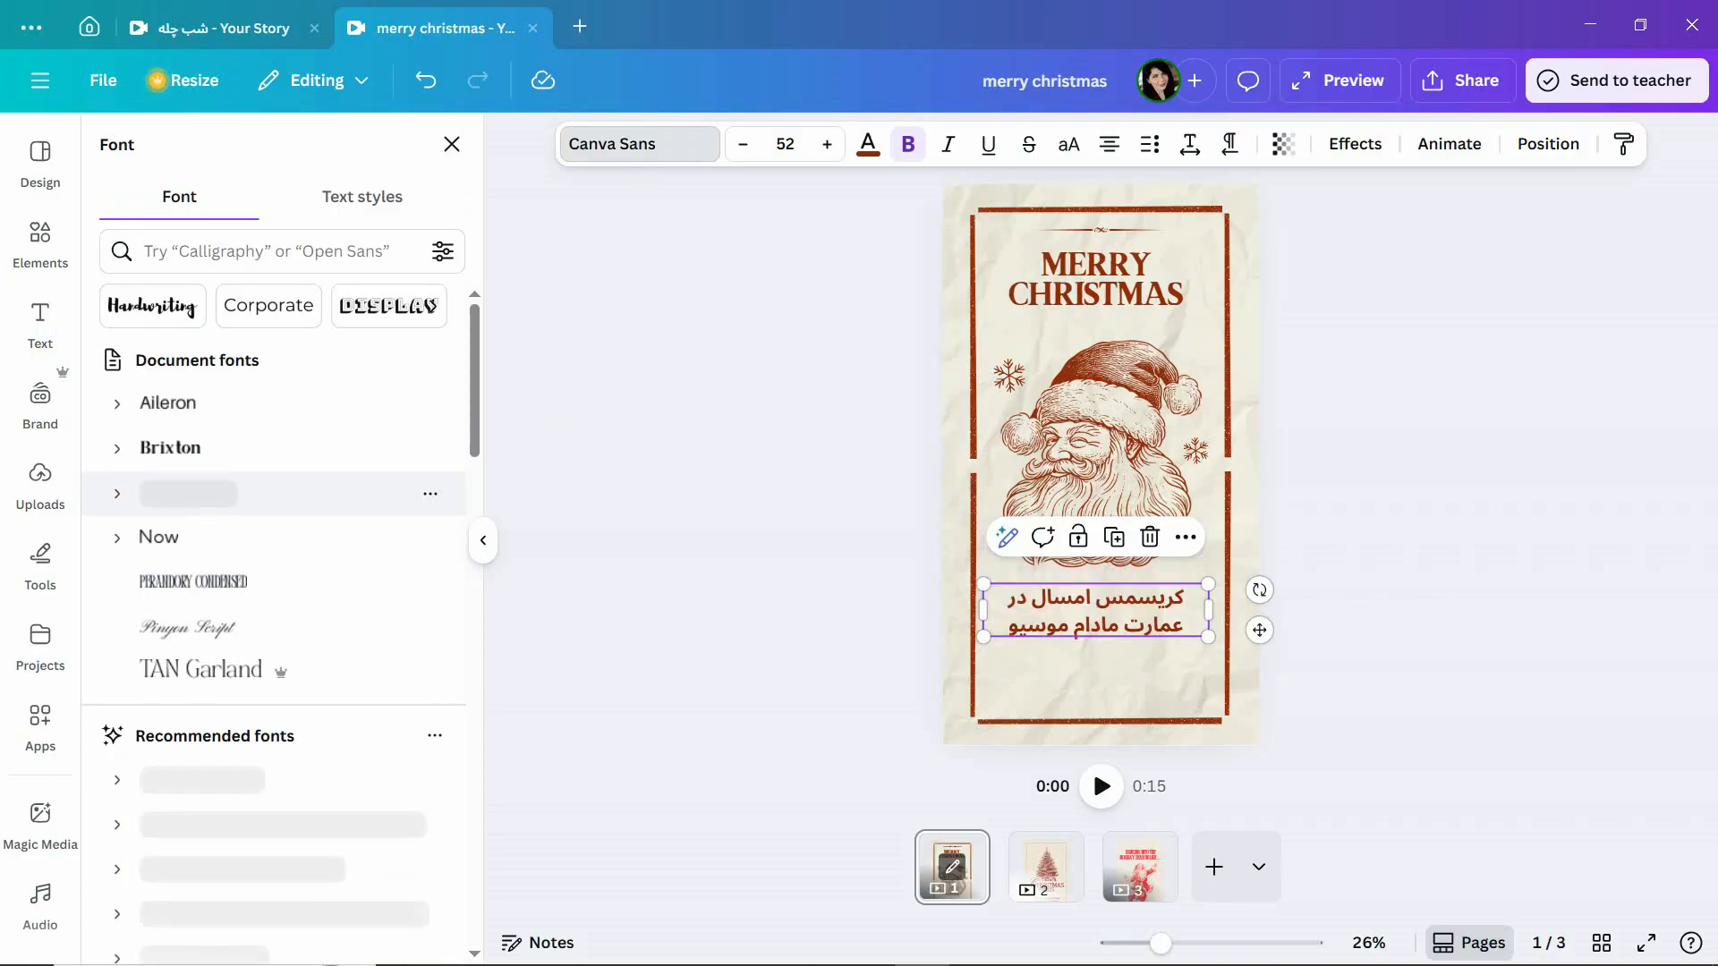
pyautogui.scroll(-3, 268, 493)
pyautogui.scroll(-4, 268, 537)
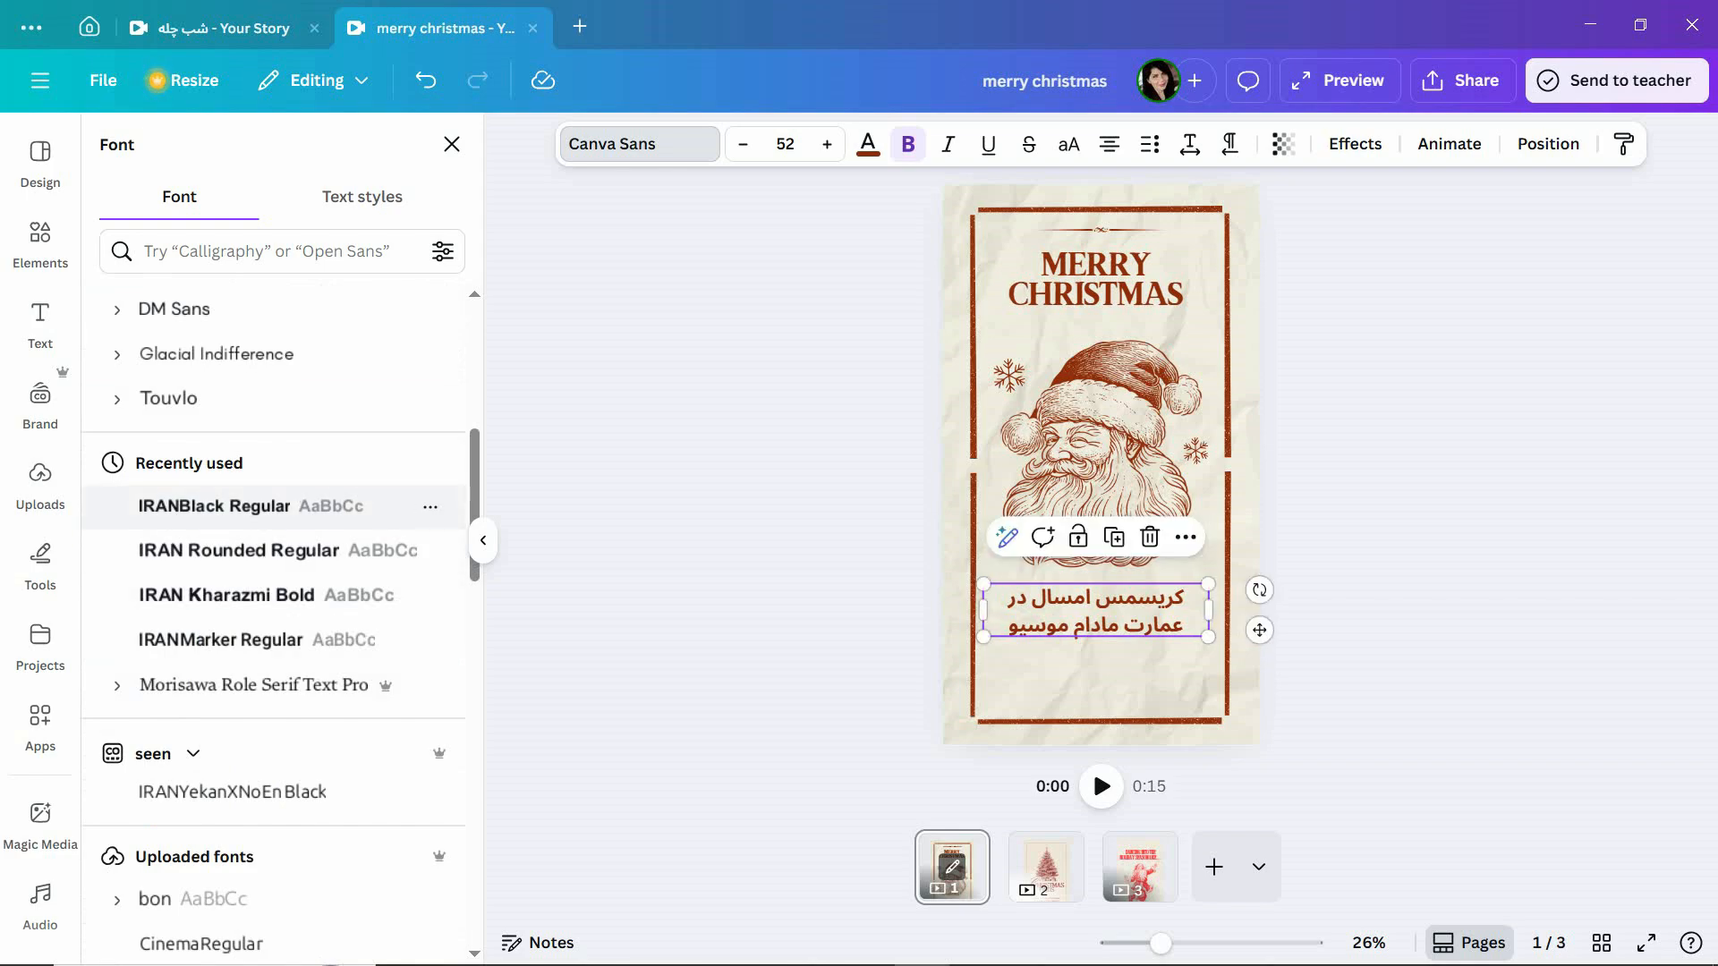
pyautogui.click(238, 551)
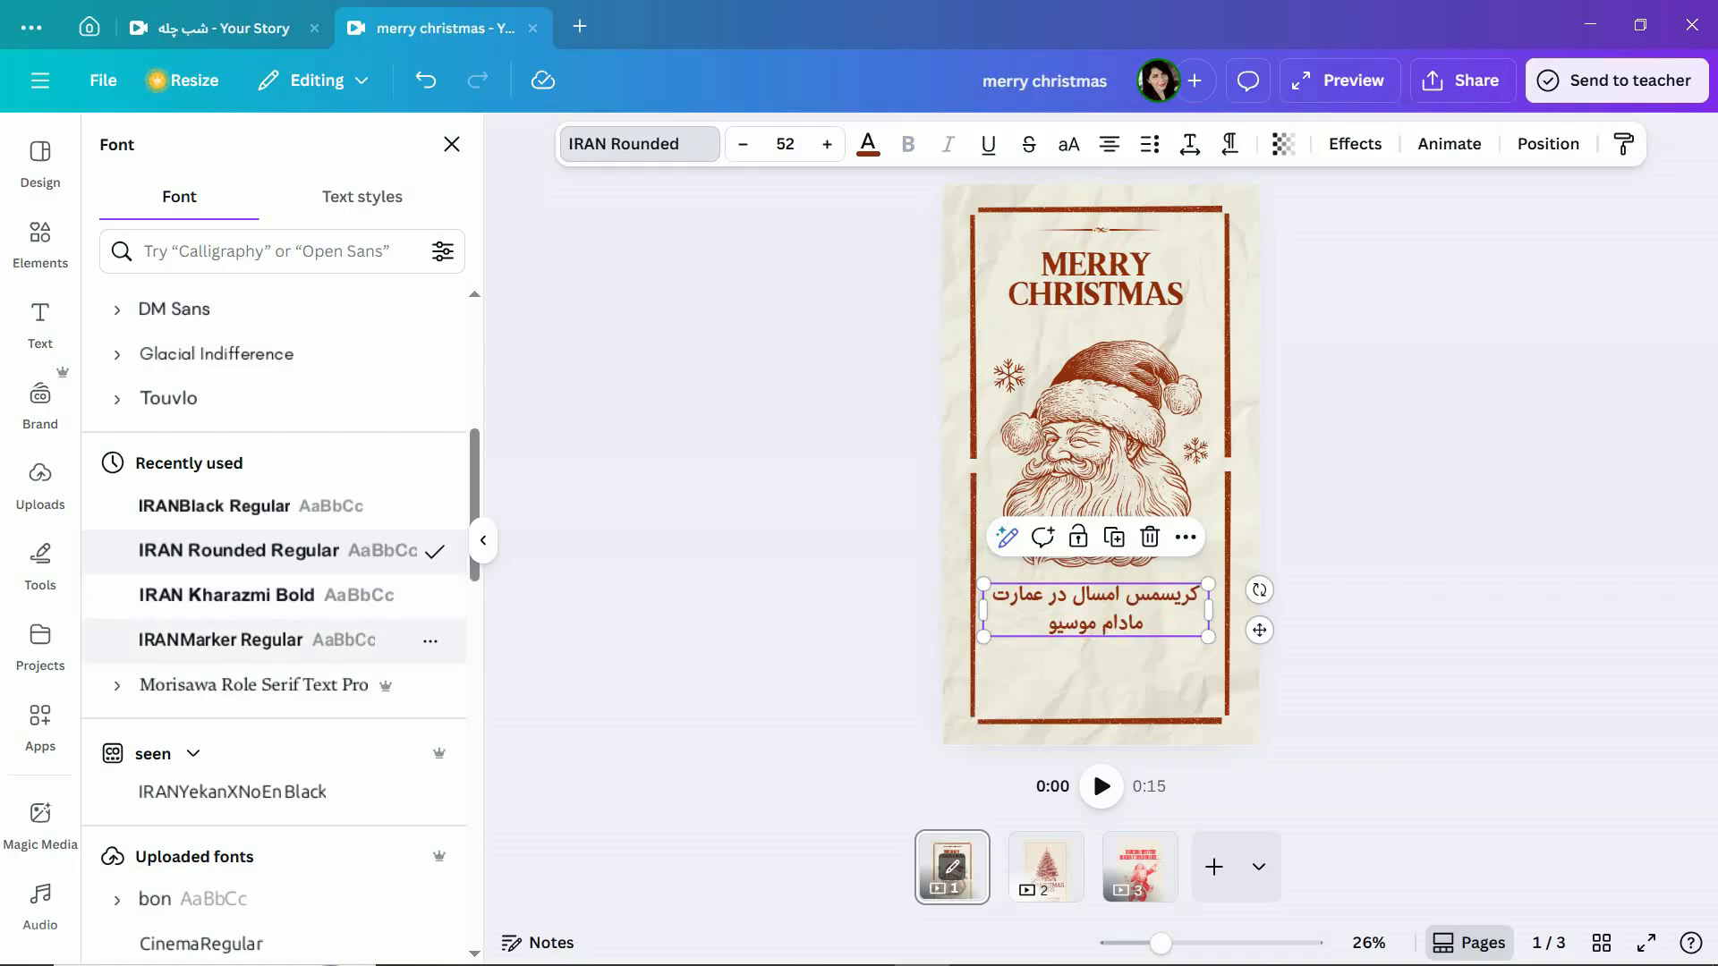
pyautogui.click(220, 640)
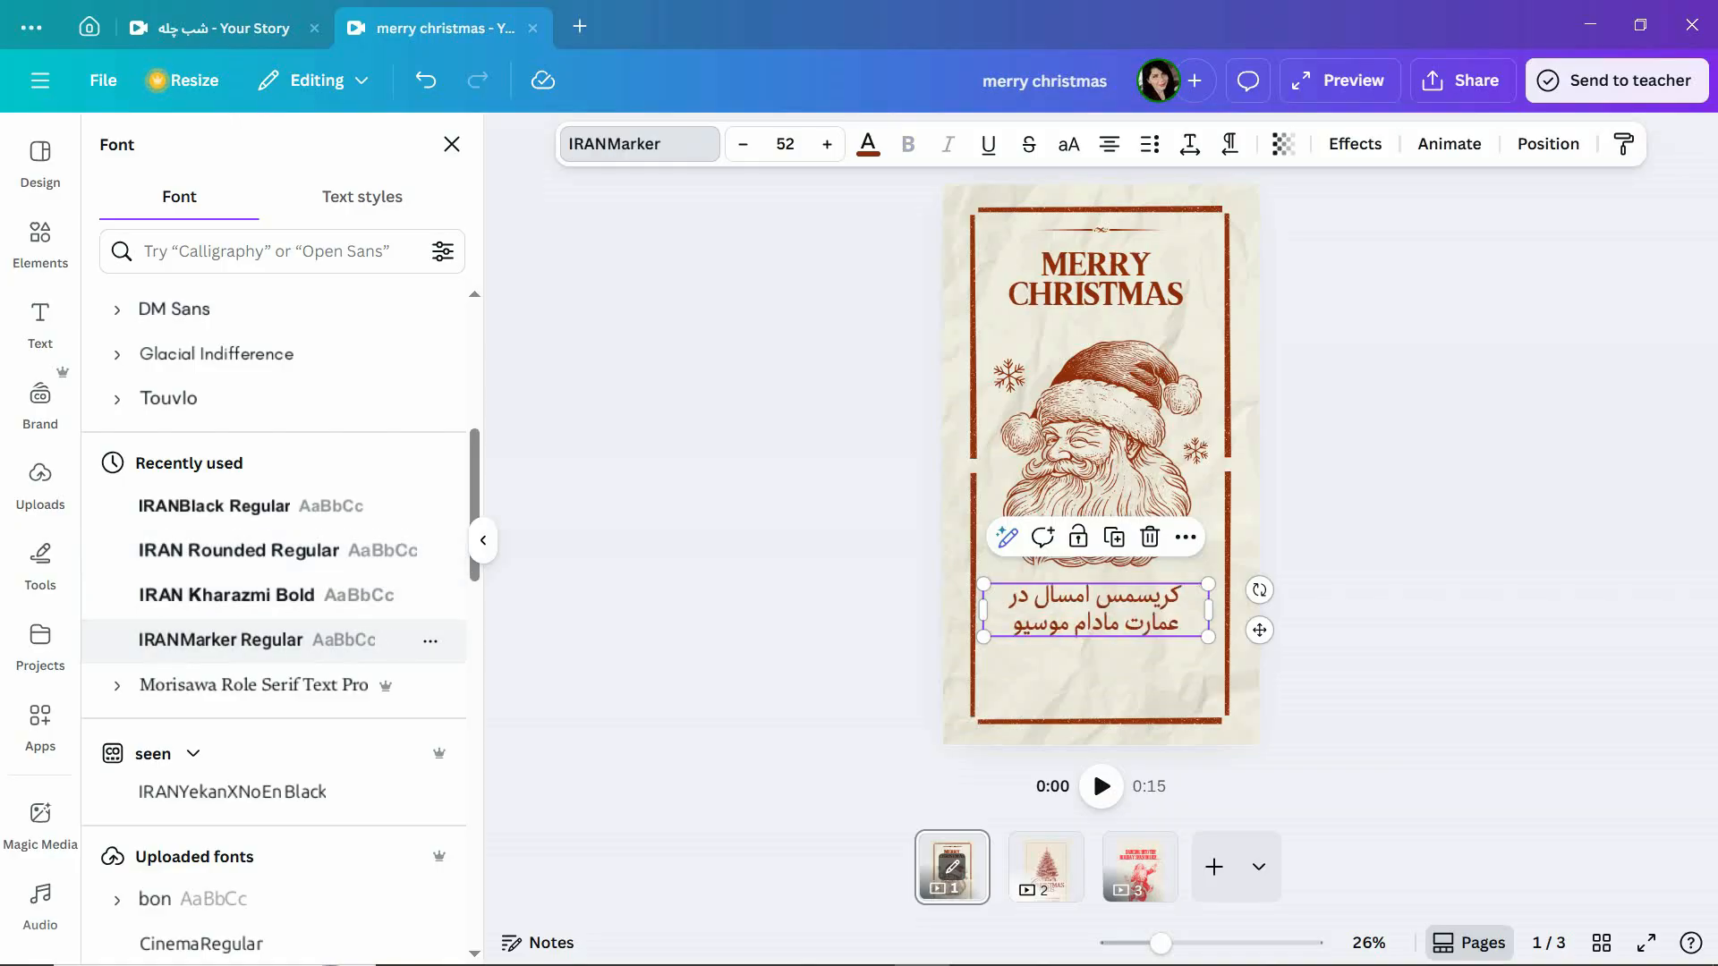
pyautogui.click(215, 507)
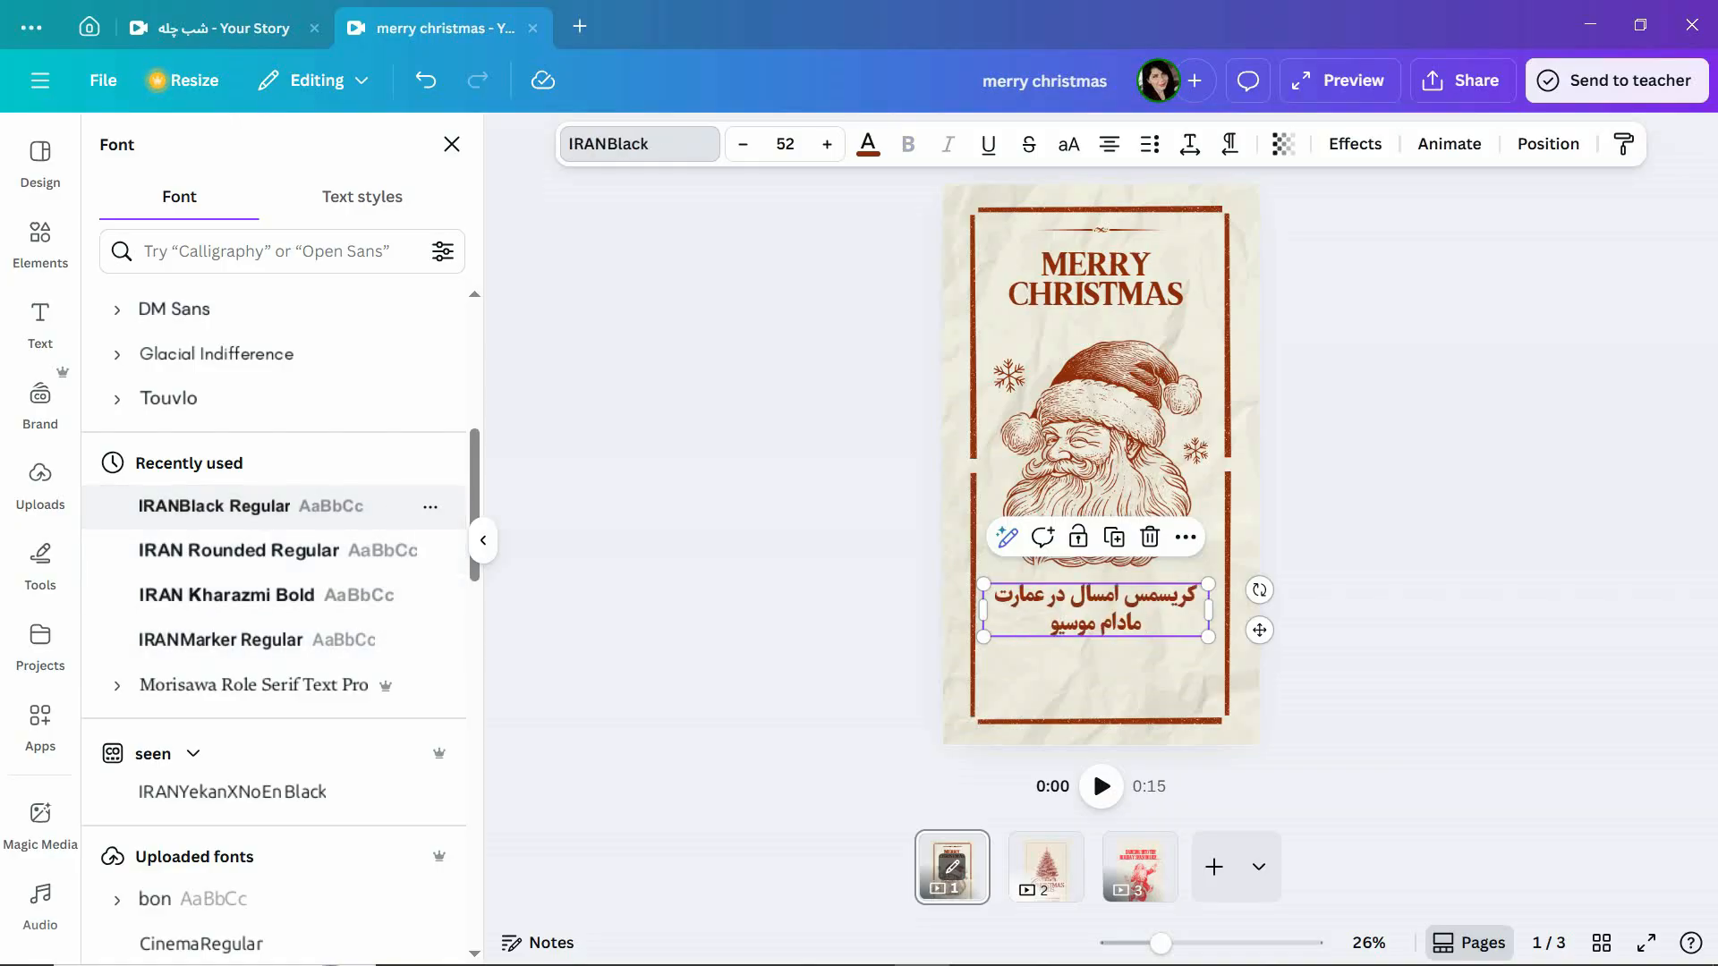
# Try IRANYekanXNoEn Black, bon, IRAN Kharazmi Bold, IRAN and IRANBlack on the Persian caption, and apply IRANMarker Regular.
pyautogui.scroll(-3, 268, 591)
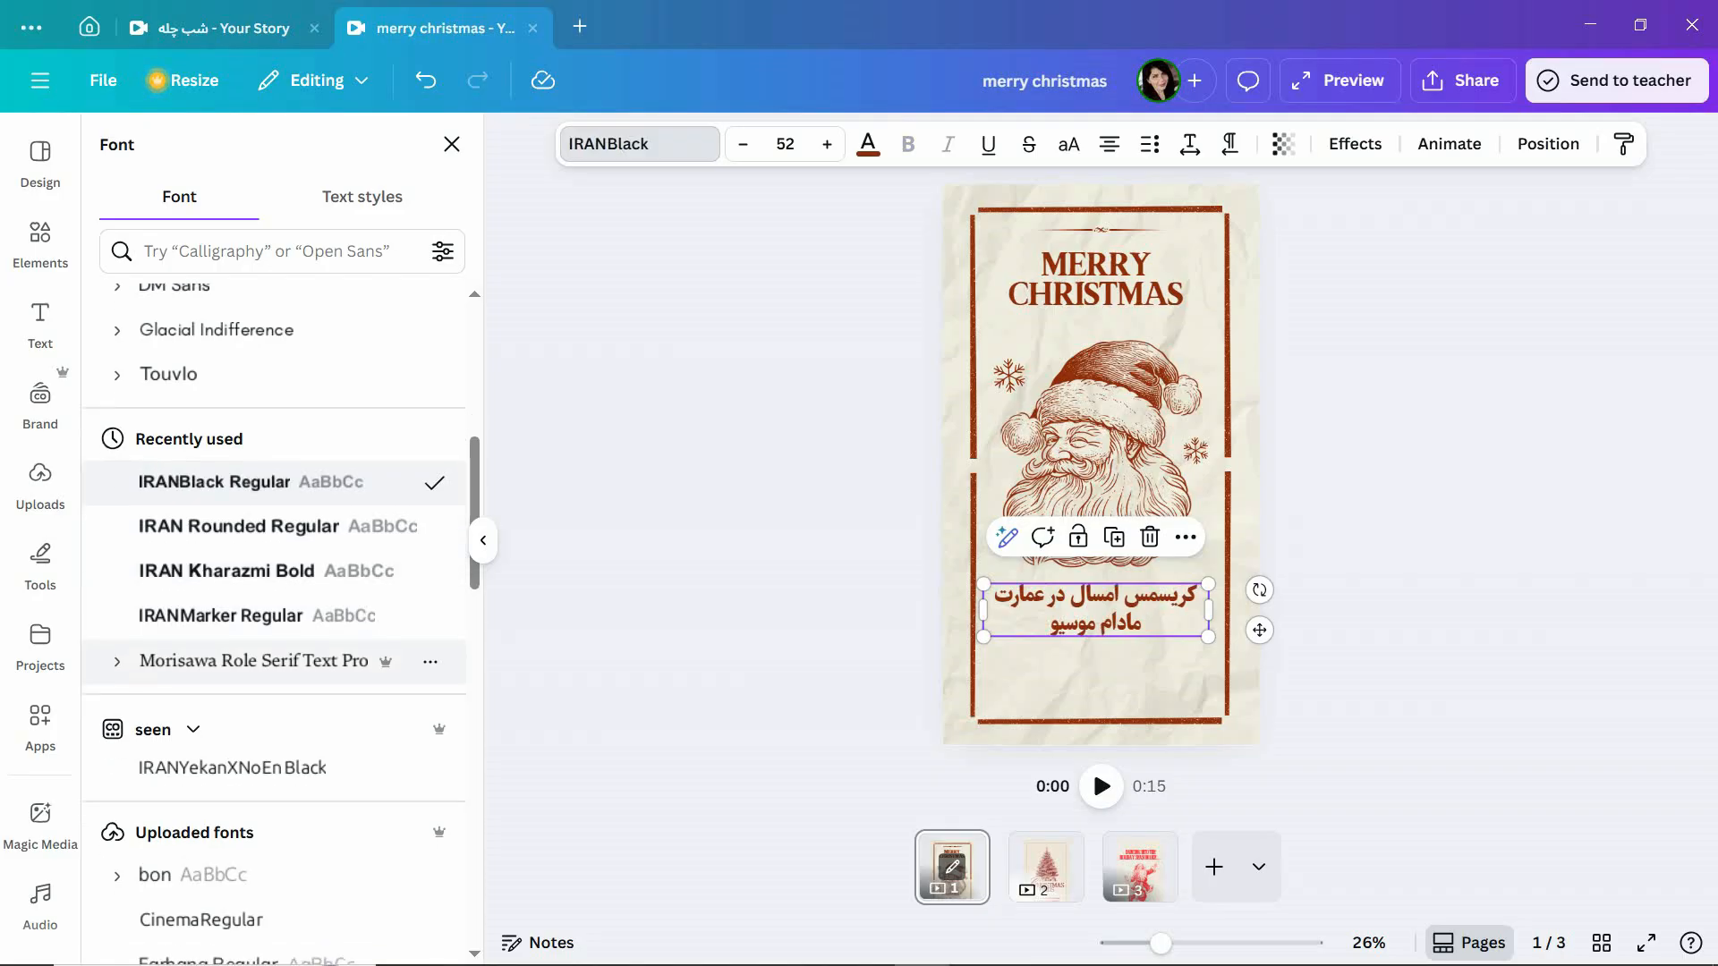
pyautogui.click(233, 569)
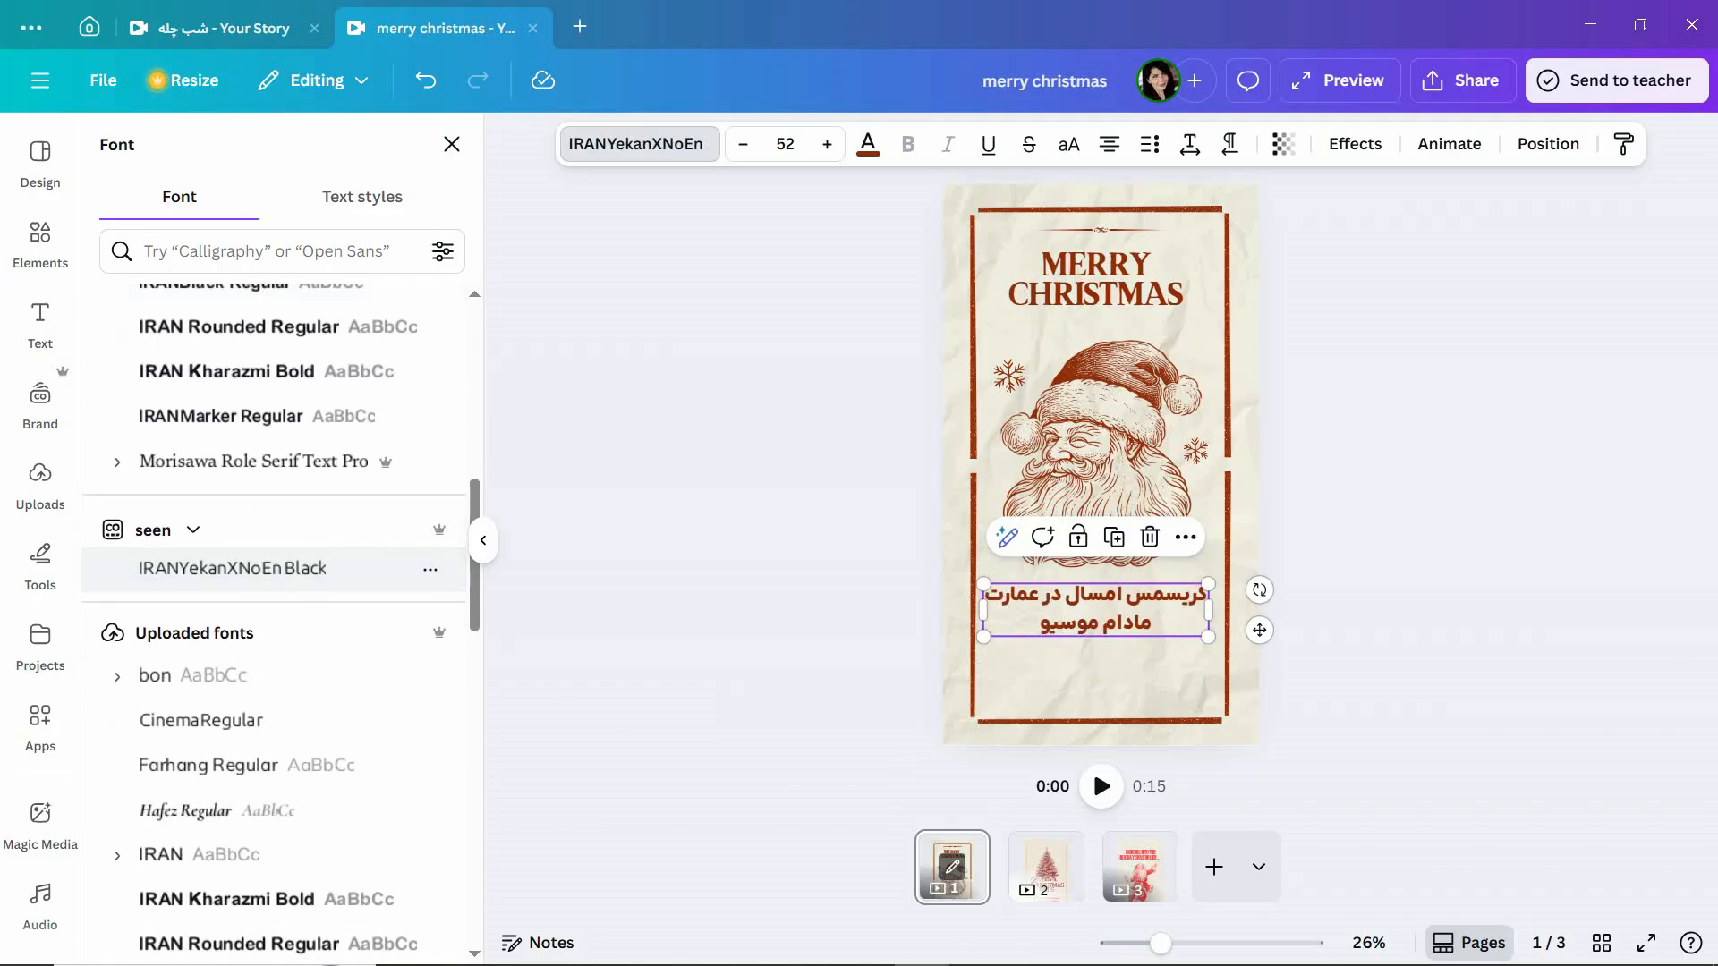
pyautogui.scroll(-1, 268, 582)
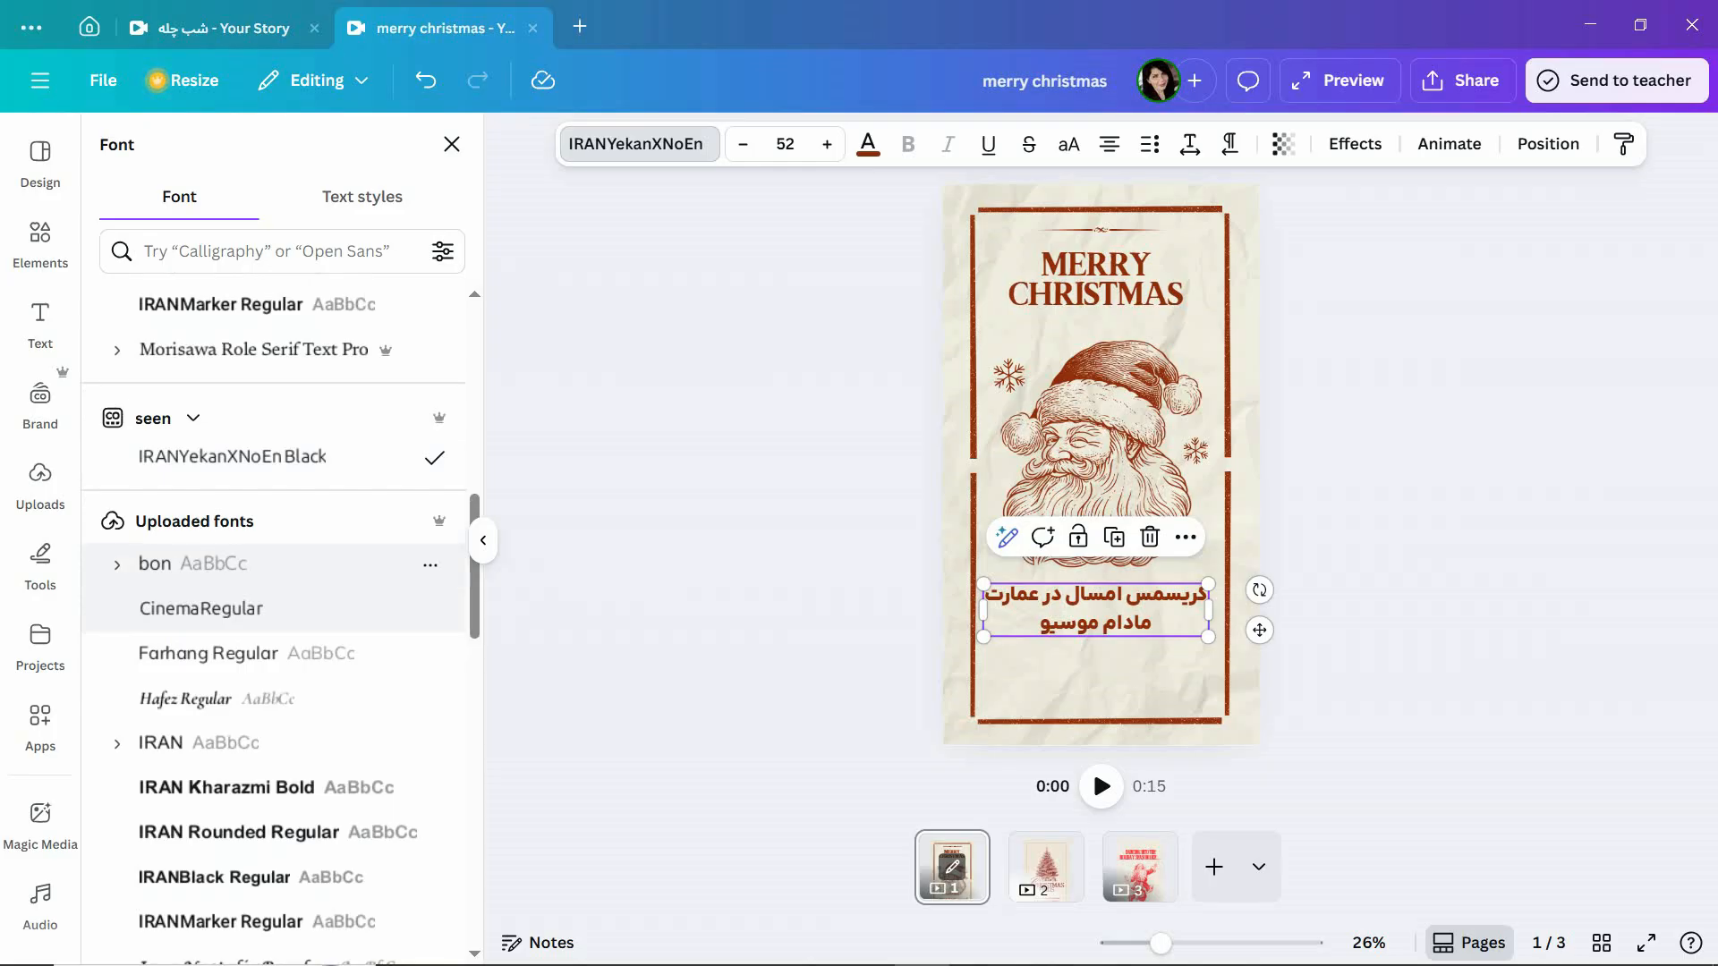
pyautogui.click(192, 563)
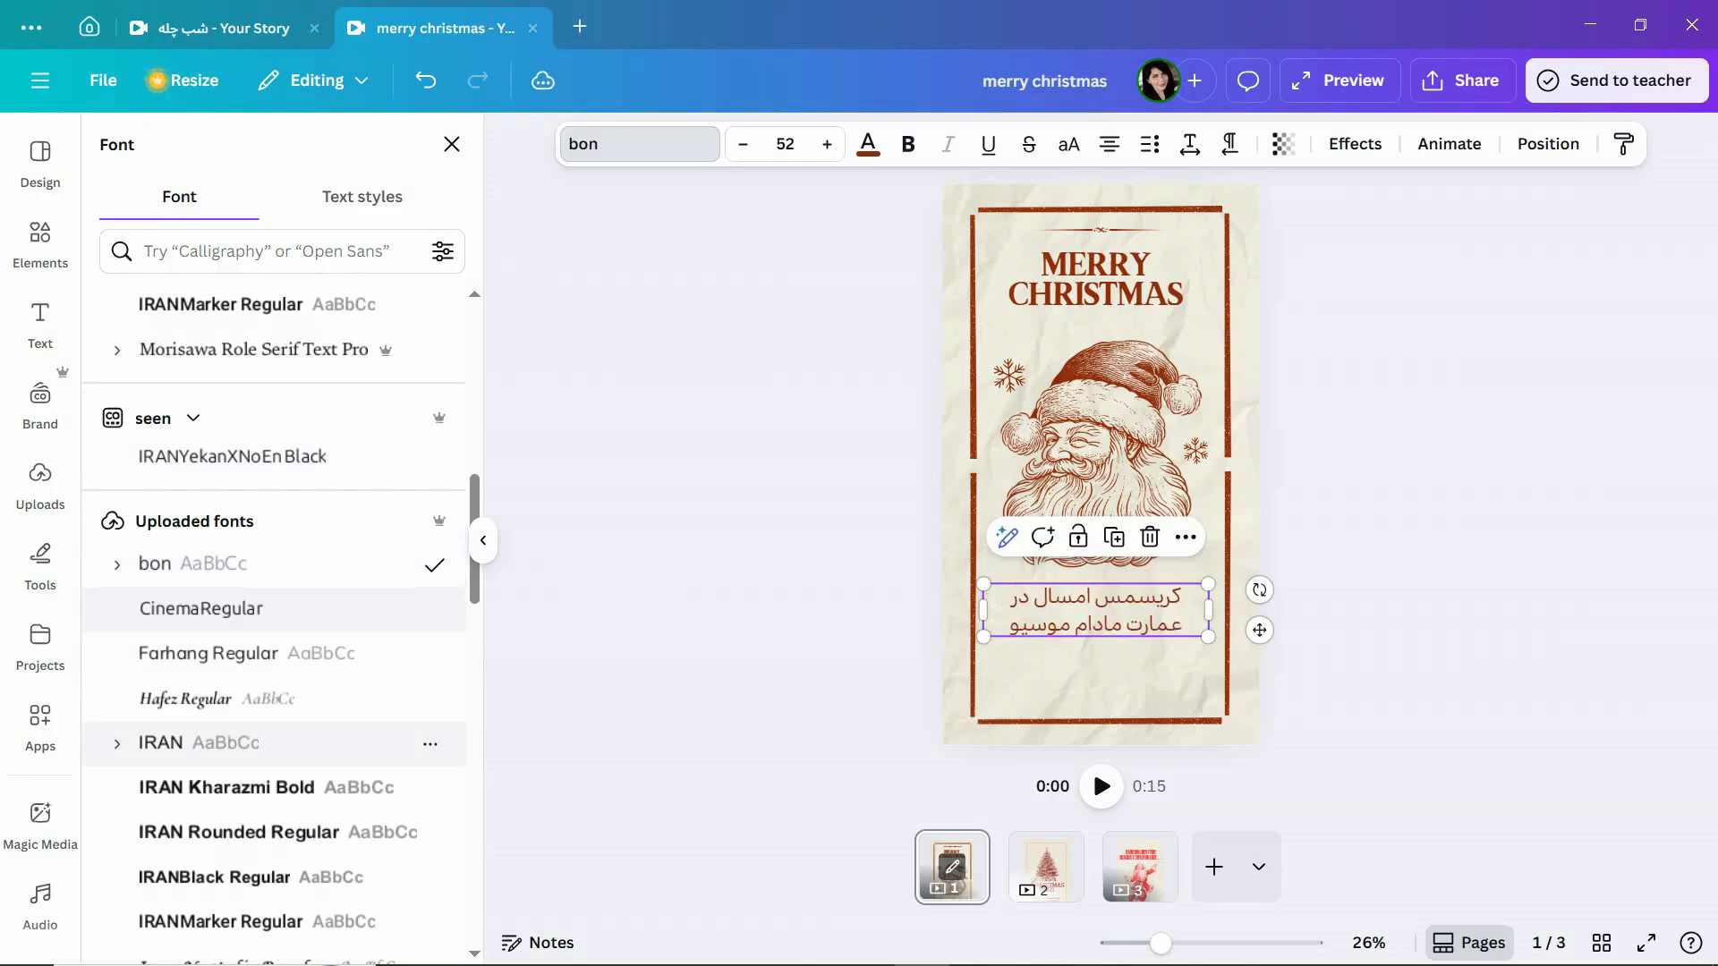
pyautogui.scroll(-2, 268, 582)
pyautogui.click(227, 563)
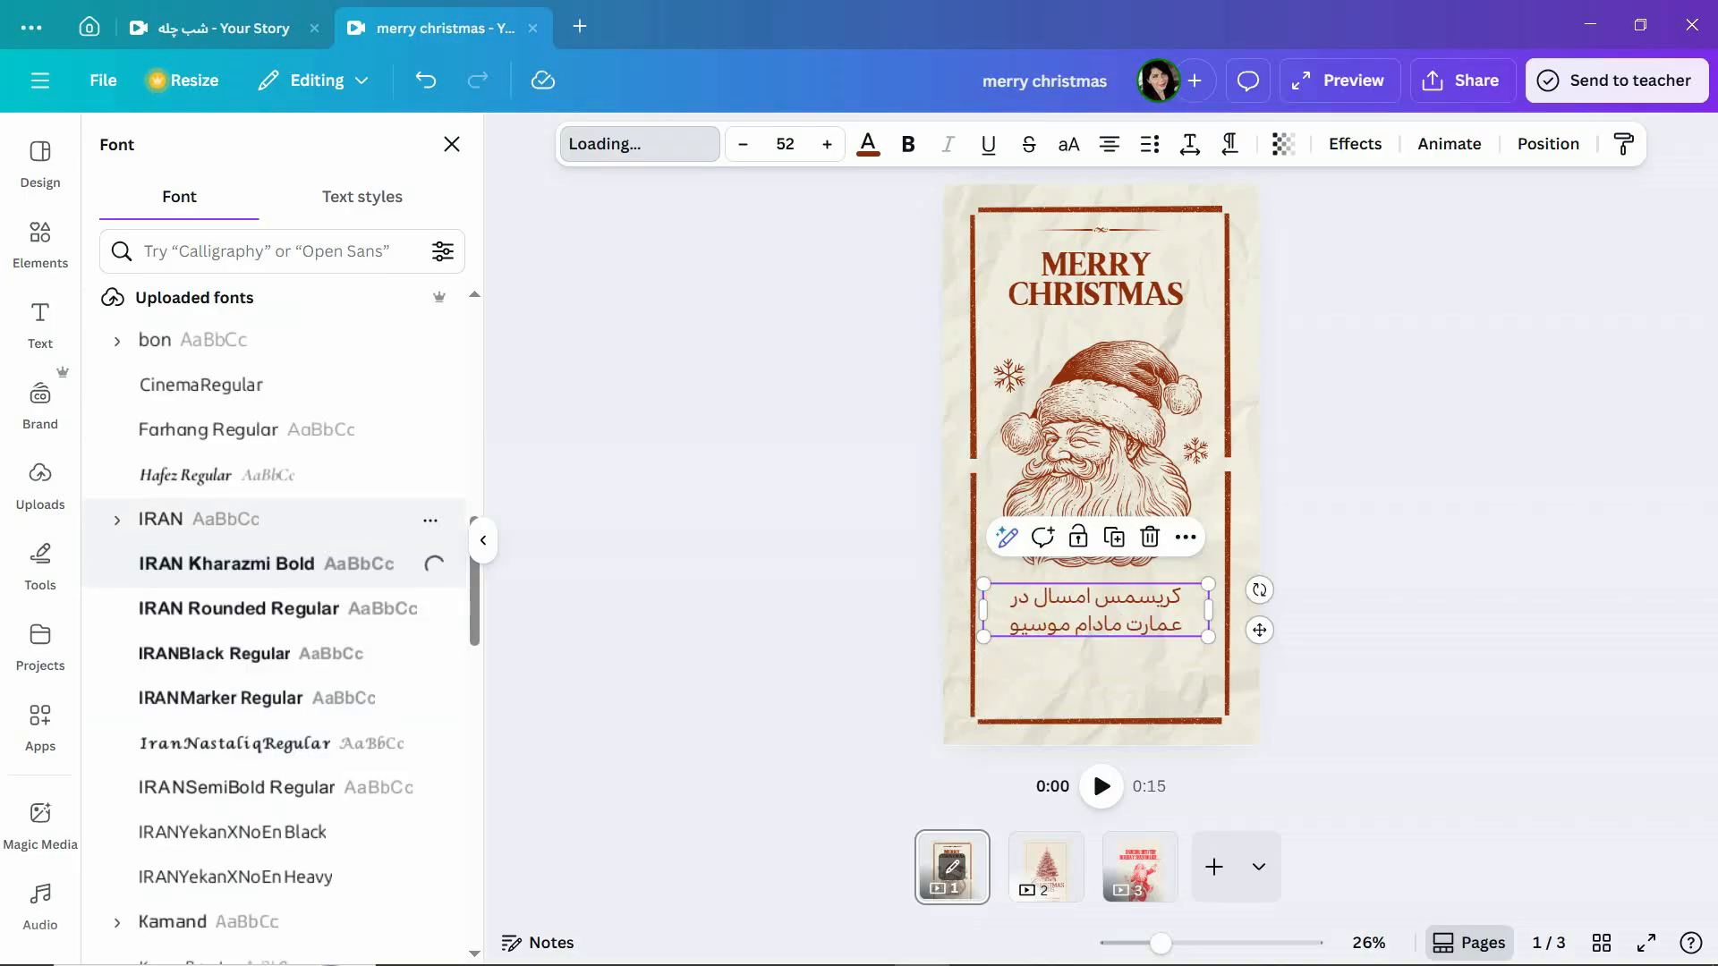
pyautogui.click(237, 519)
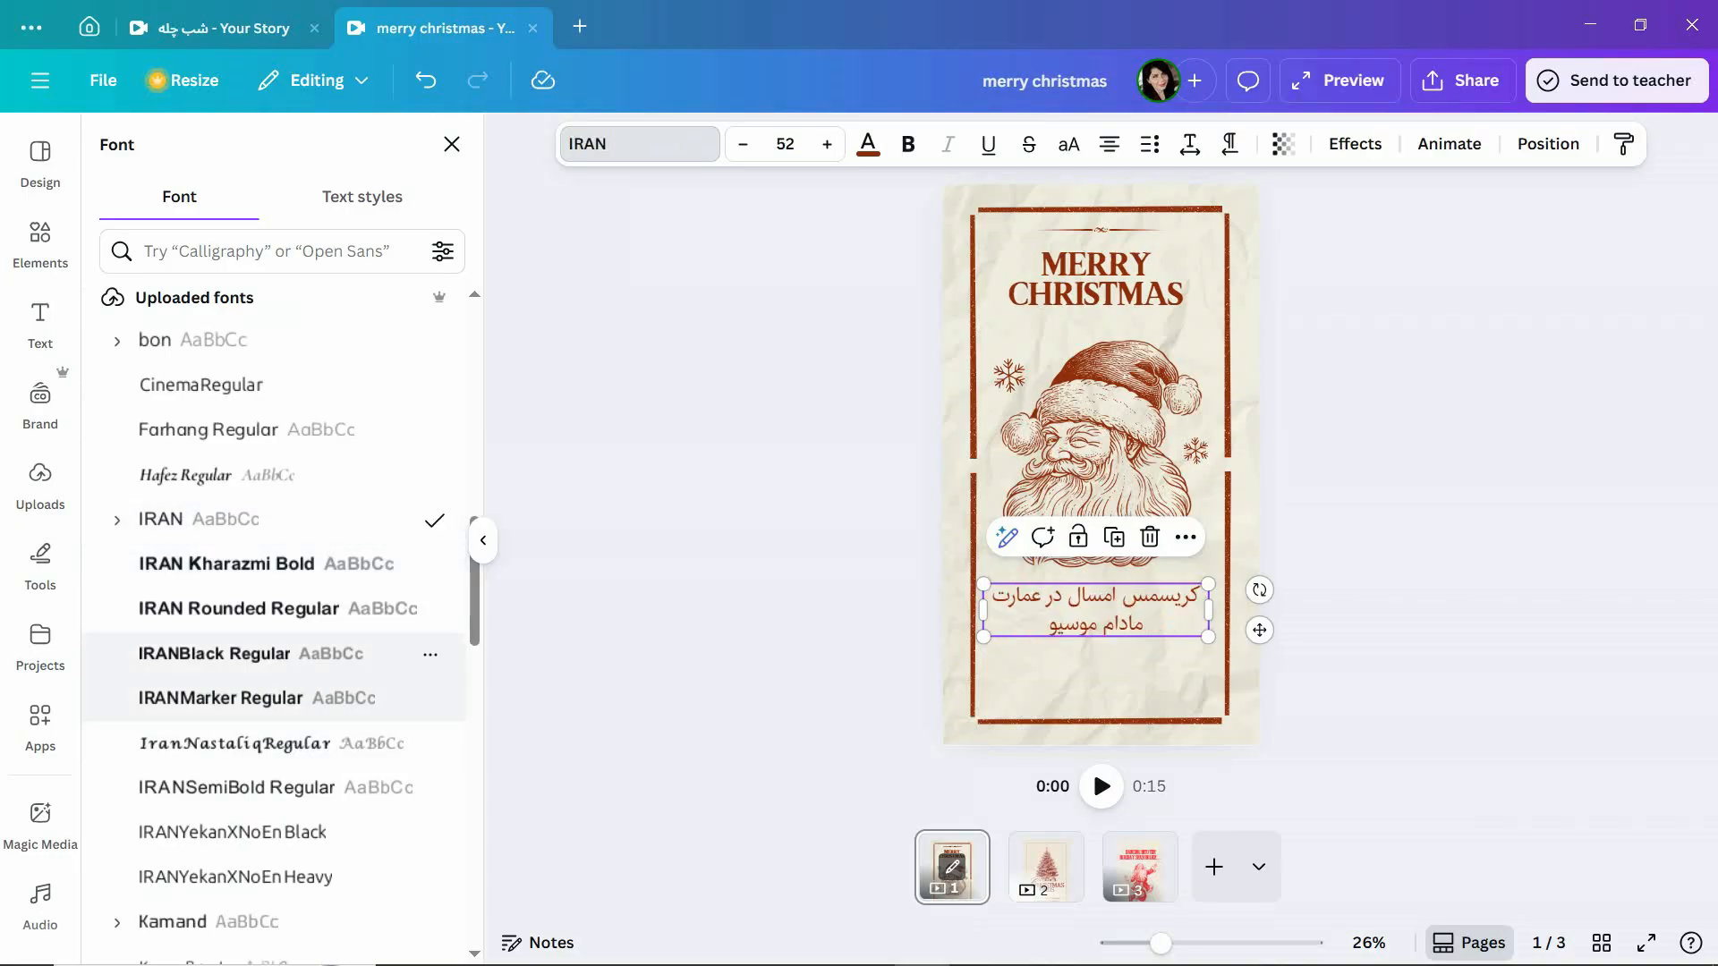
pyautogui.click(215, 653)
pyautogui.click(219, 698)
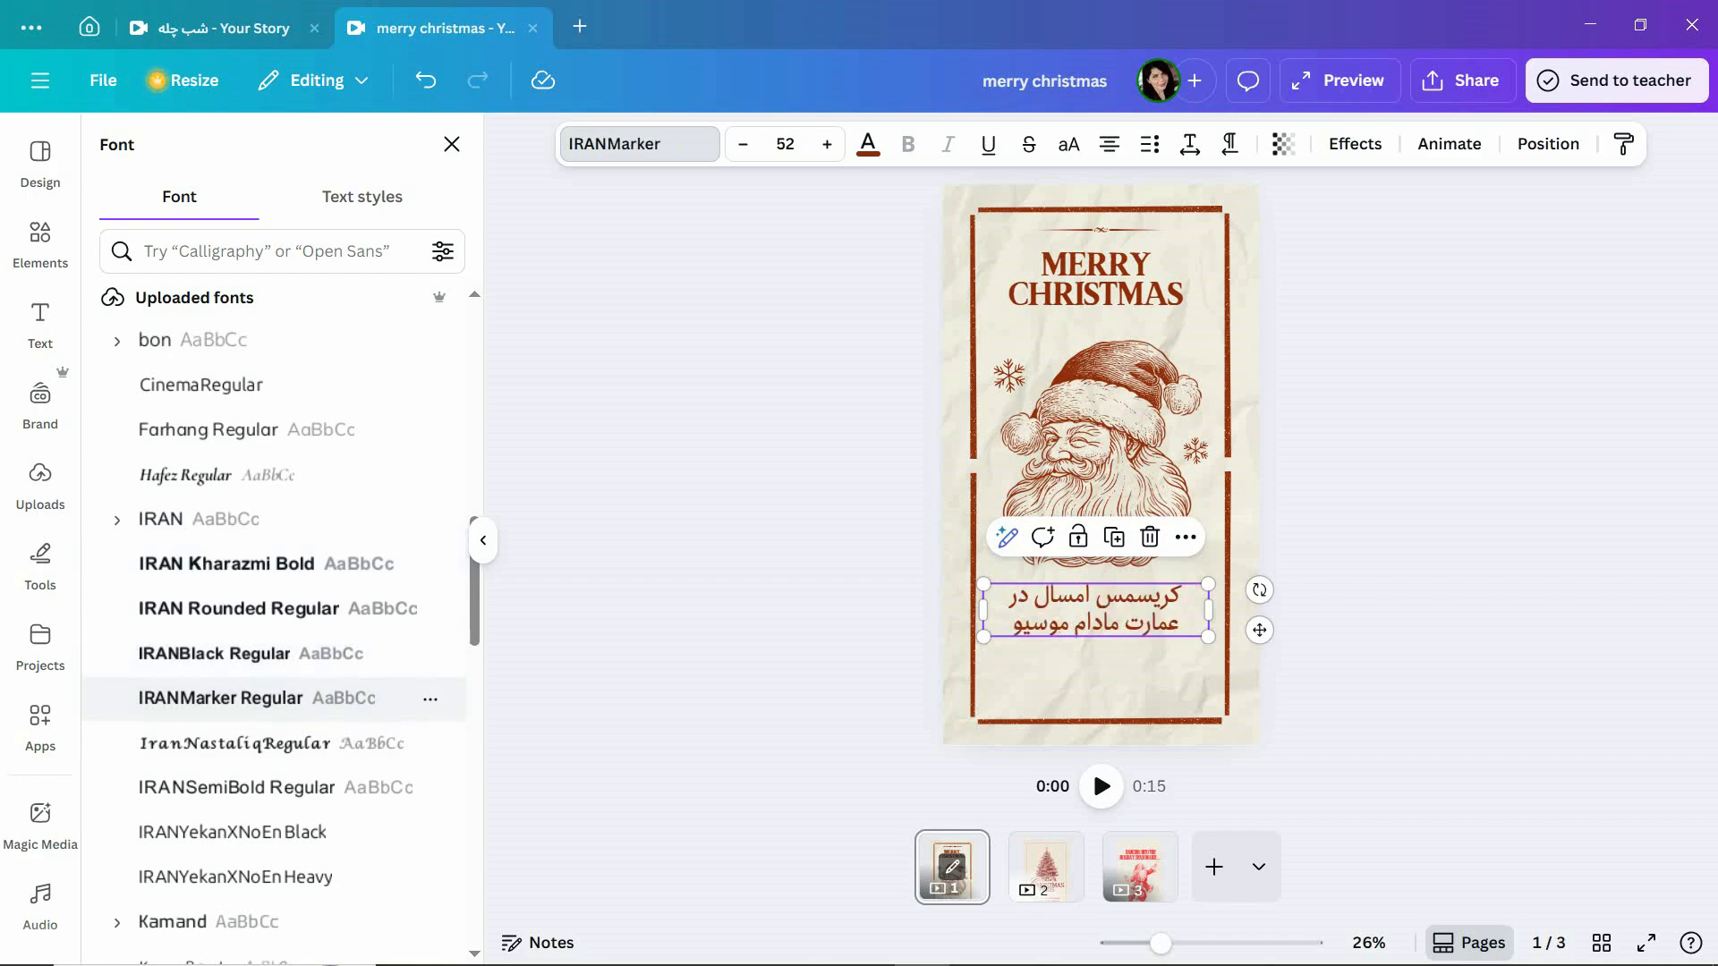
# Try the IranNastaliq, IRANYekanXNoEn Black and IRANYekanXNoEn Heavy fonts on the Persian caption.
pyautogui.click(234, 742)
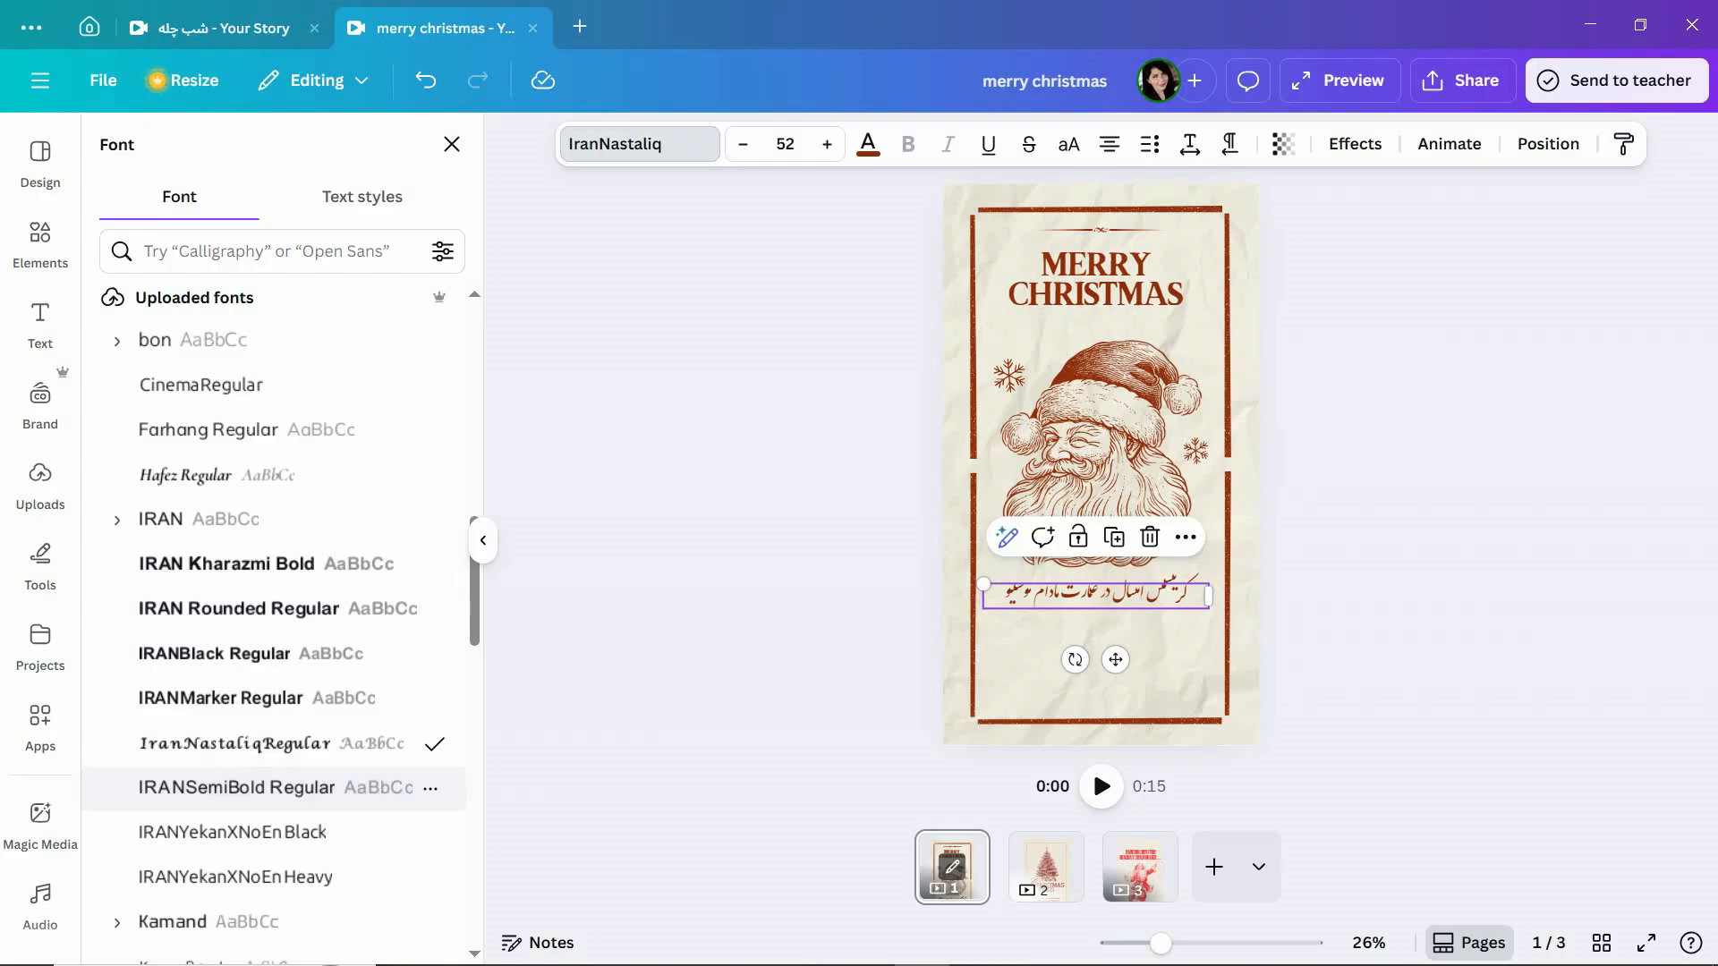
pyautogui.scroll(-3, 268, 698)
pyautogui.click(232, 608)
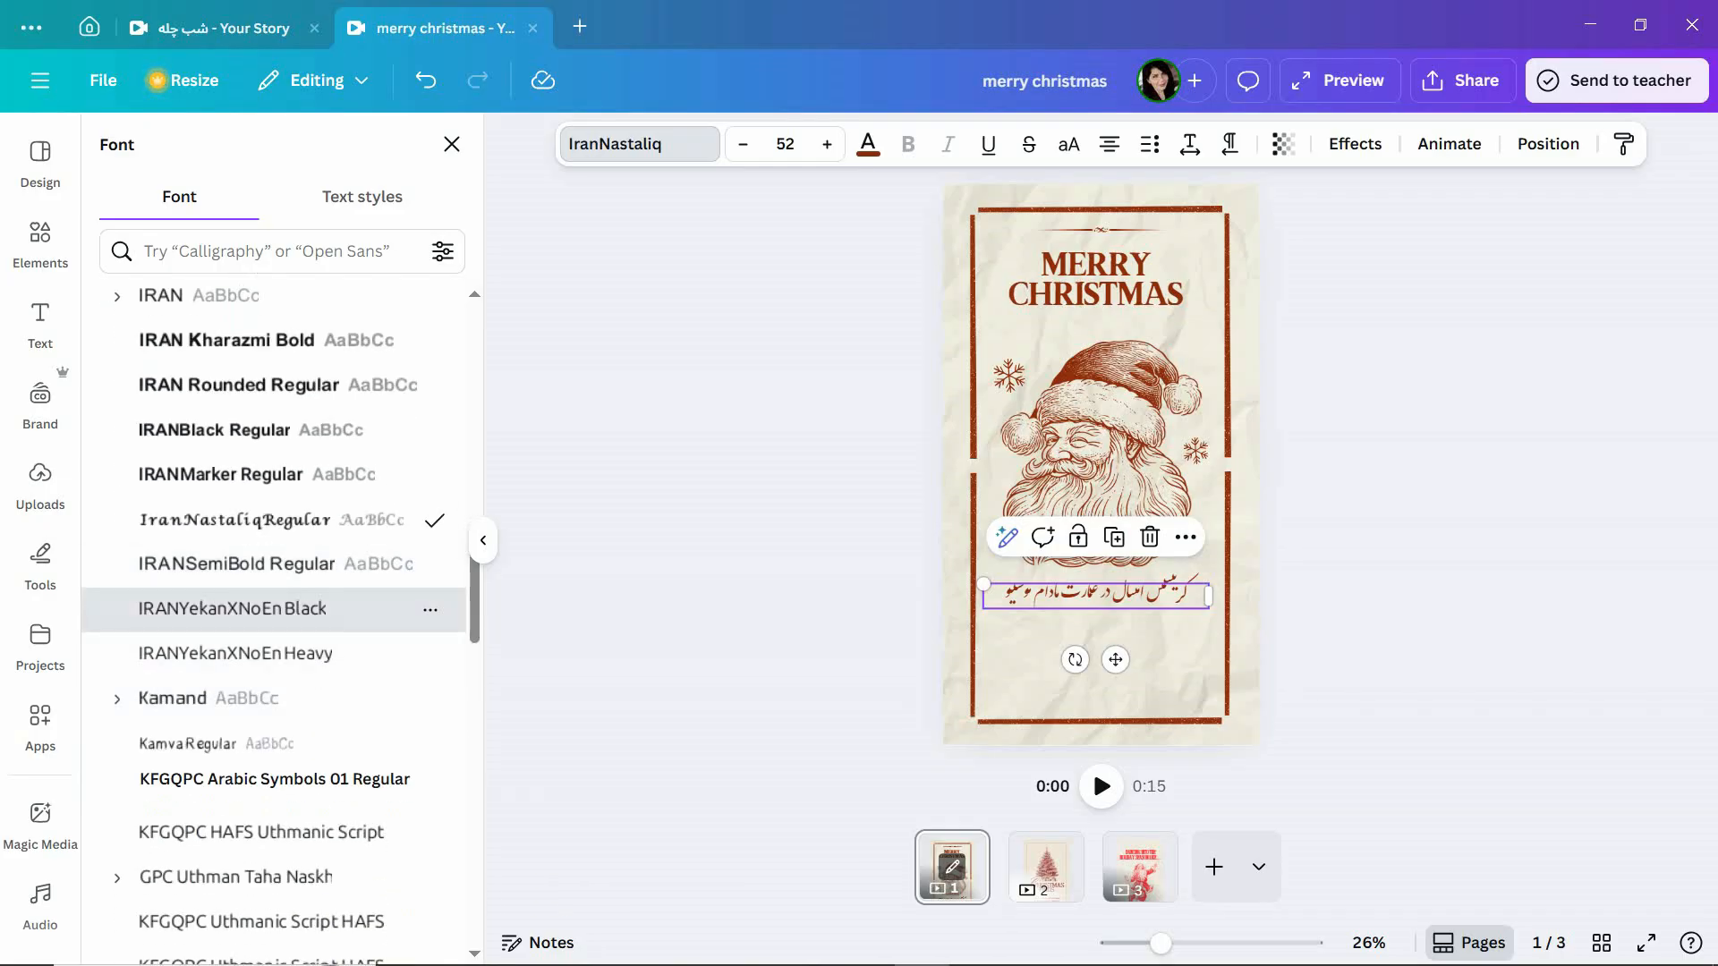
pyautogui.click(235, 653)
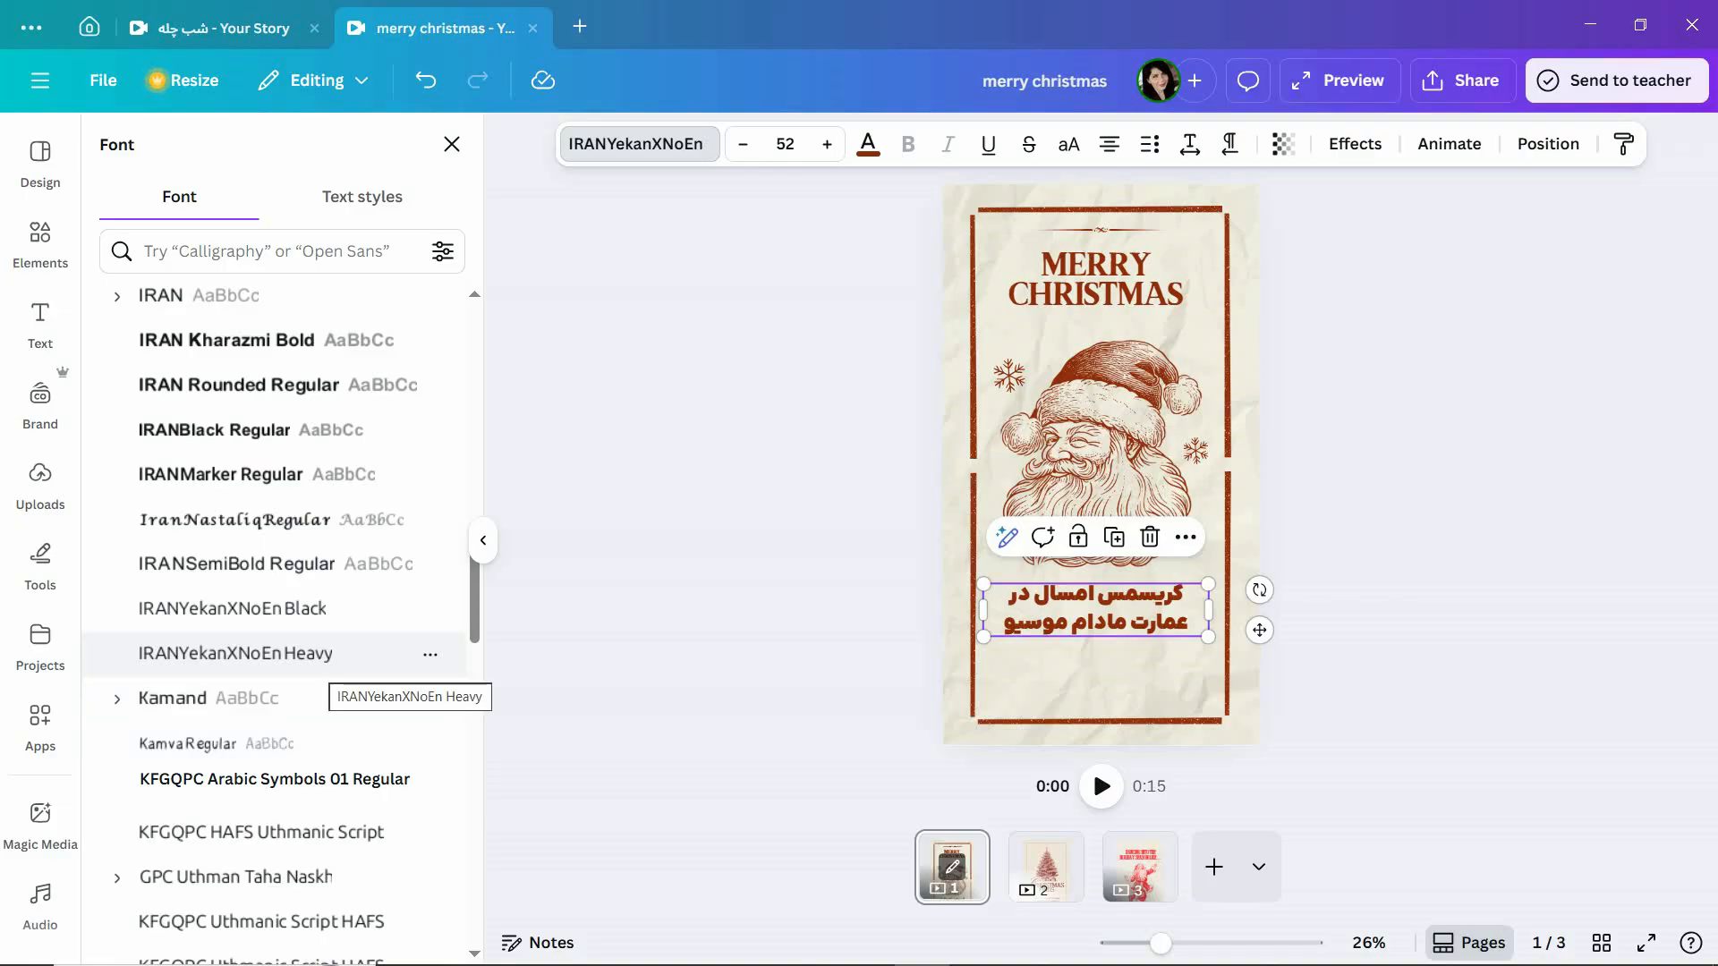
pyautogui.press('Escape')
pyautogui.press('Escape')
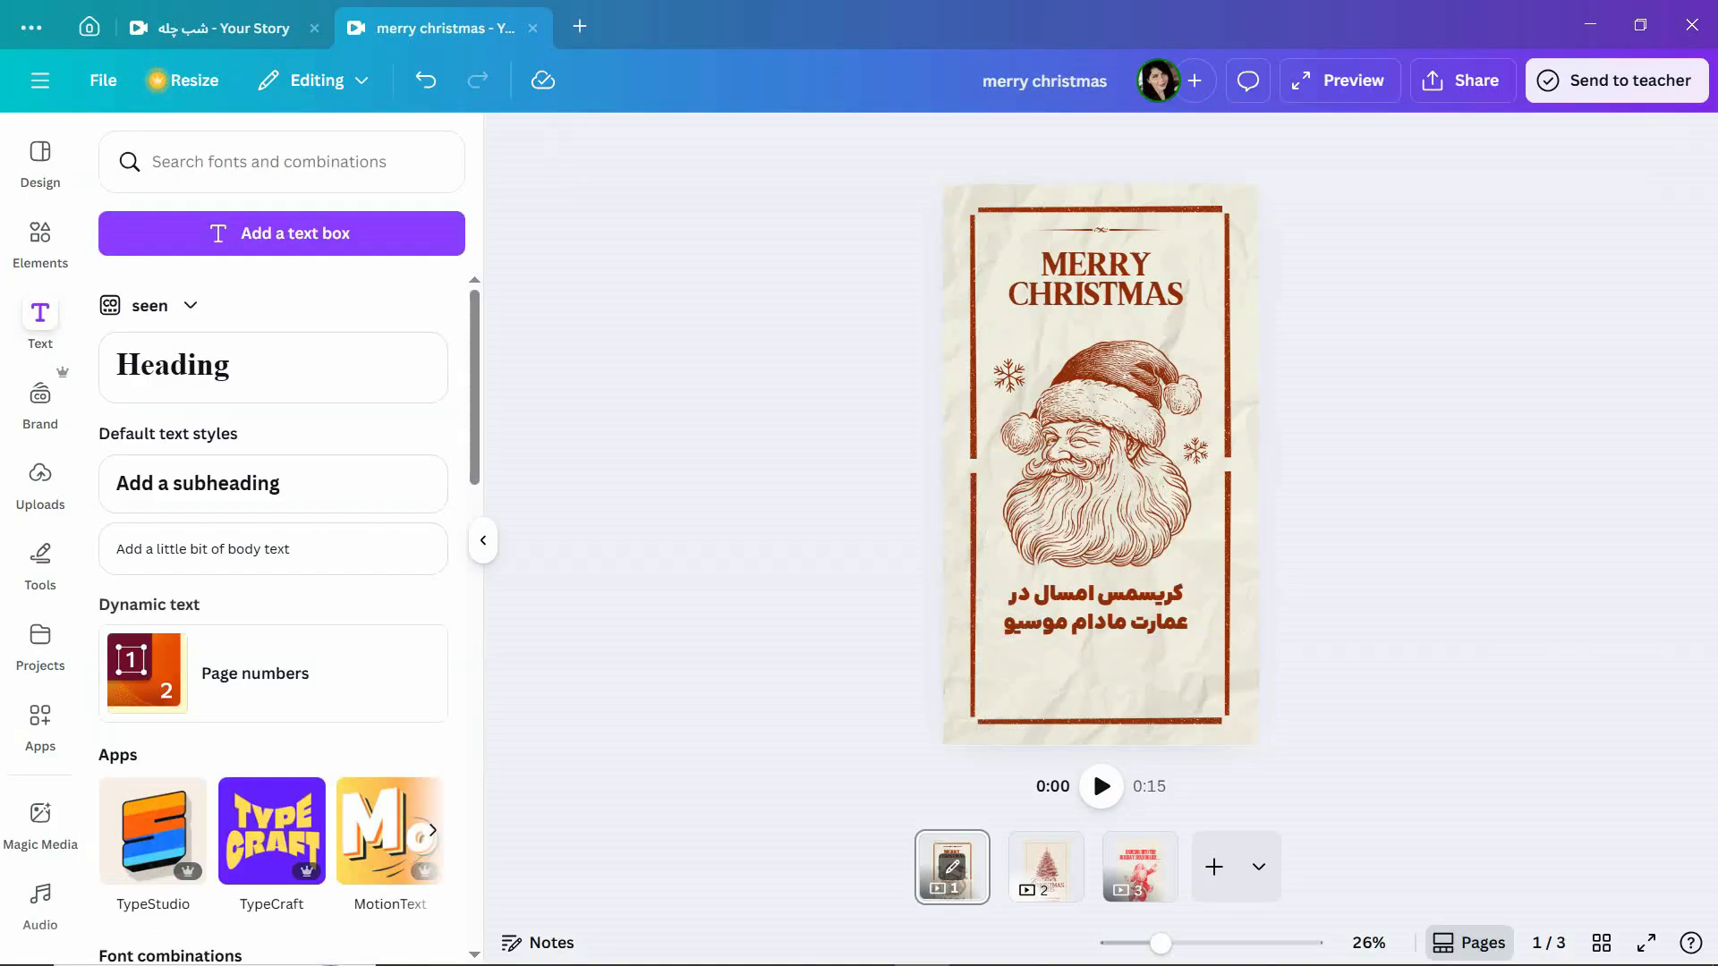
# Browse the rest of the uploaded fonts and try Vazirmatn and ZahraRoosta Regular on the Persian caption.
pyautogui.click(1095, 608)
pyautogui.click(636, 143)
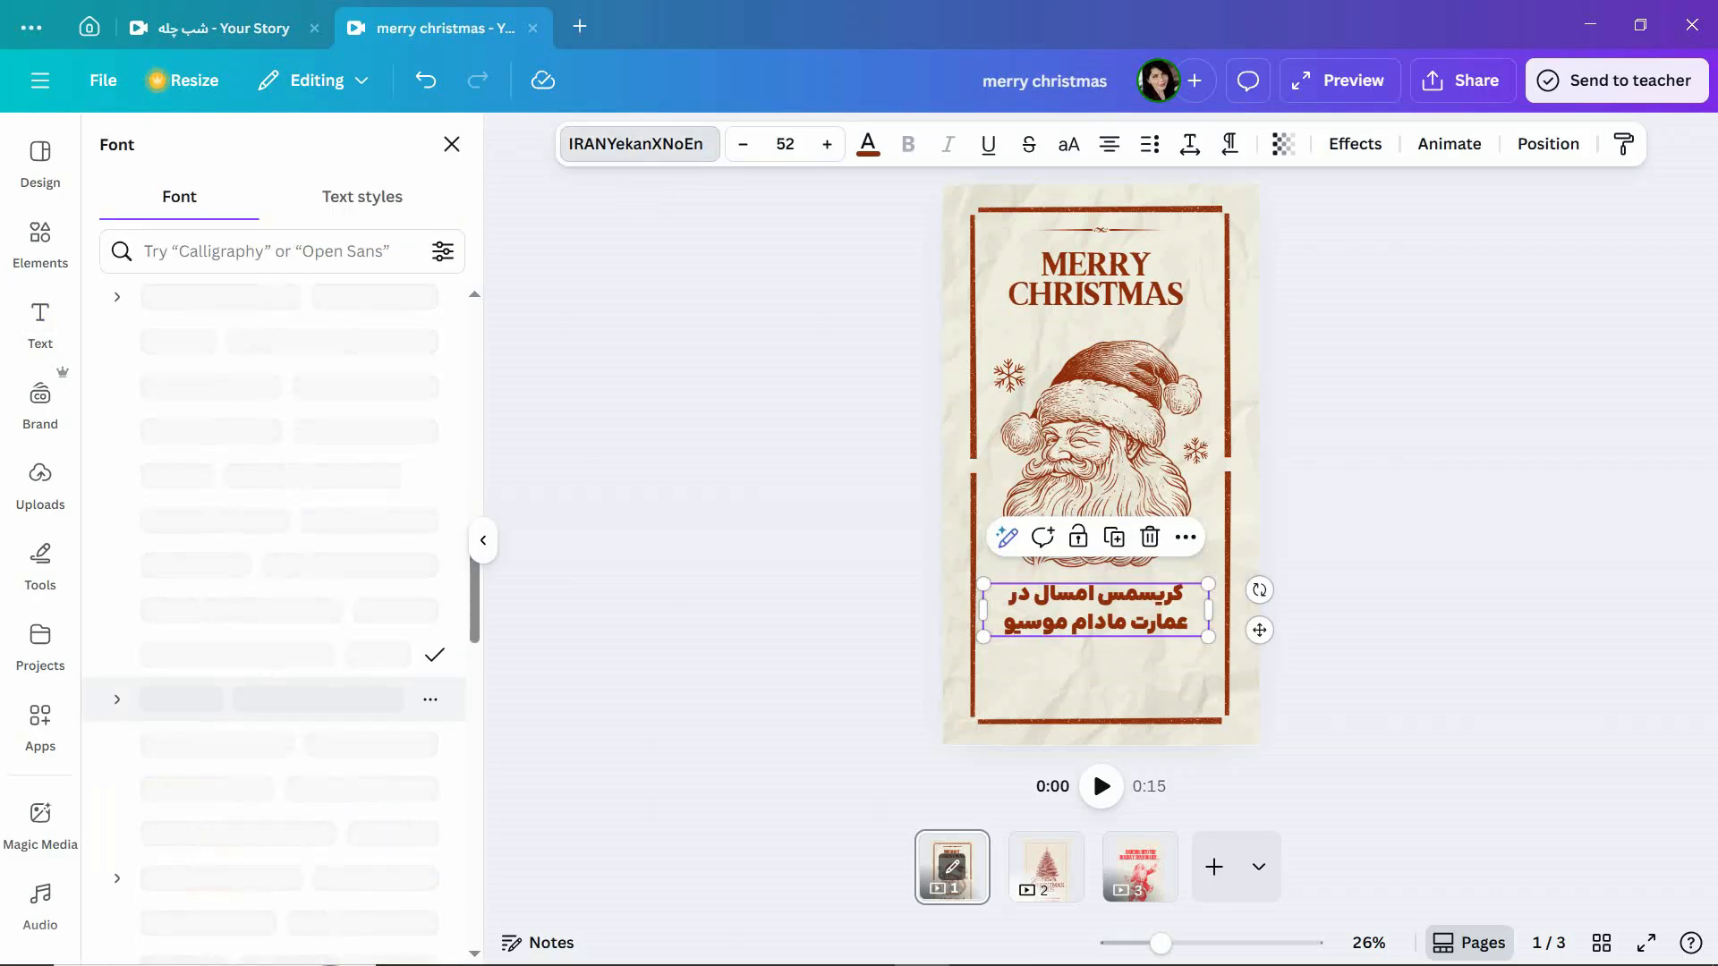
pyautogui.scroll(-4, 268, 732)
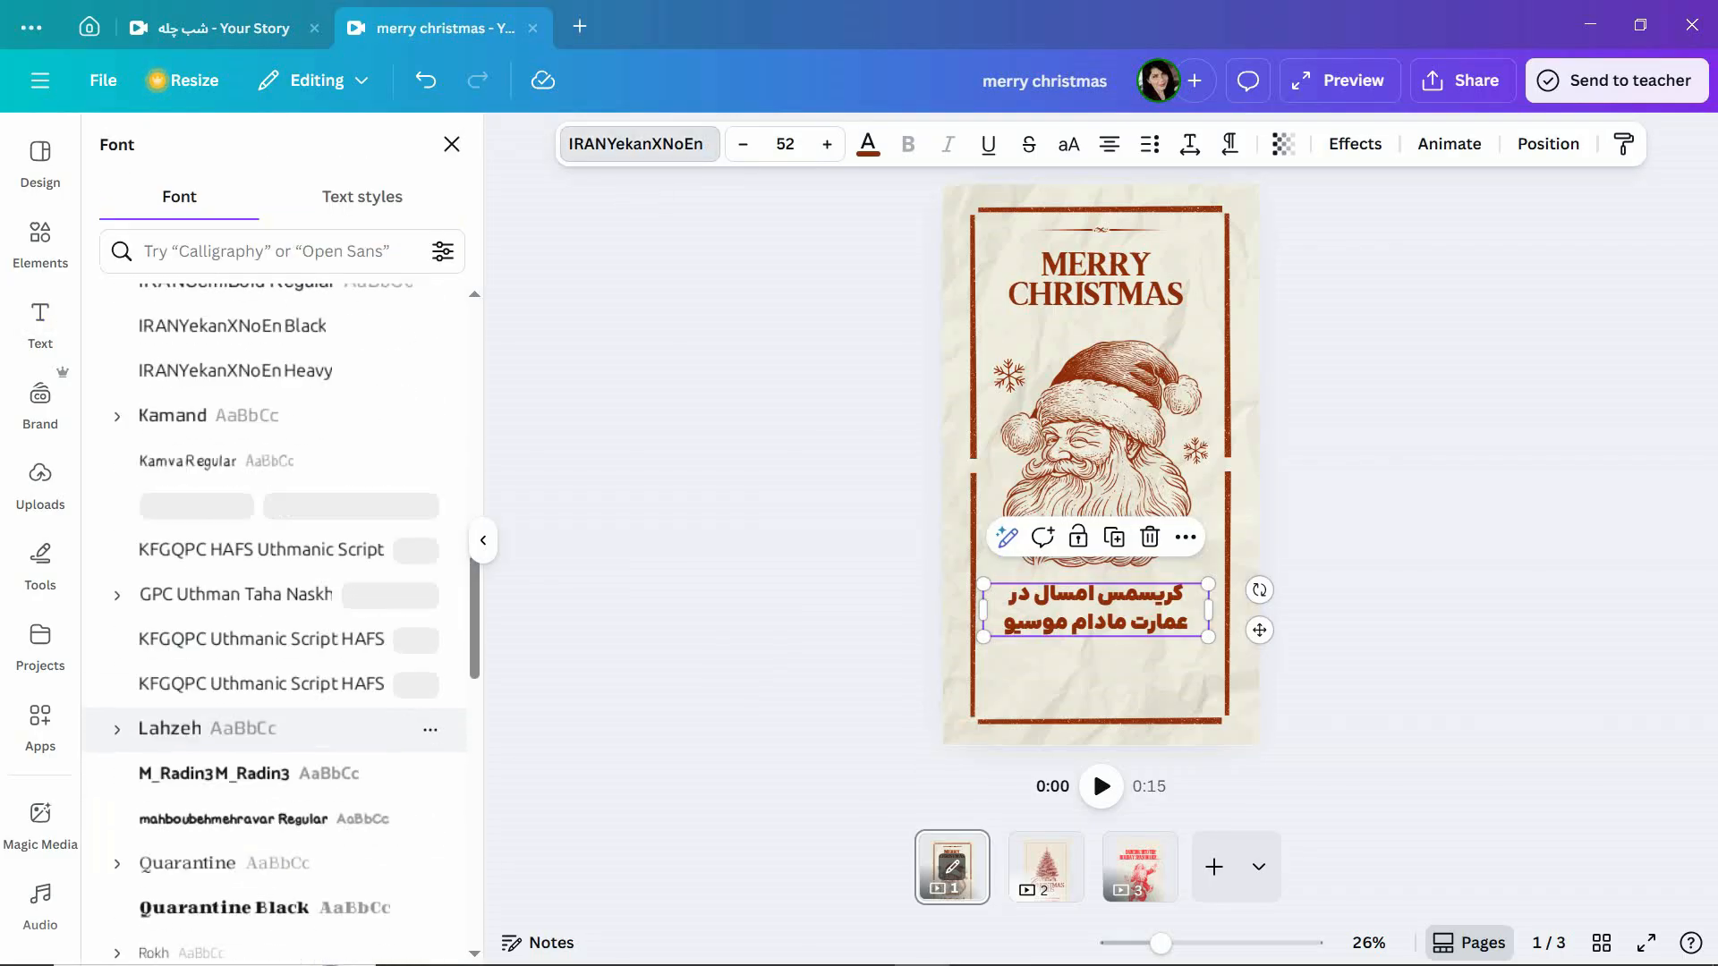
pyautogui.scroll(-7, 269, 707)
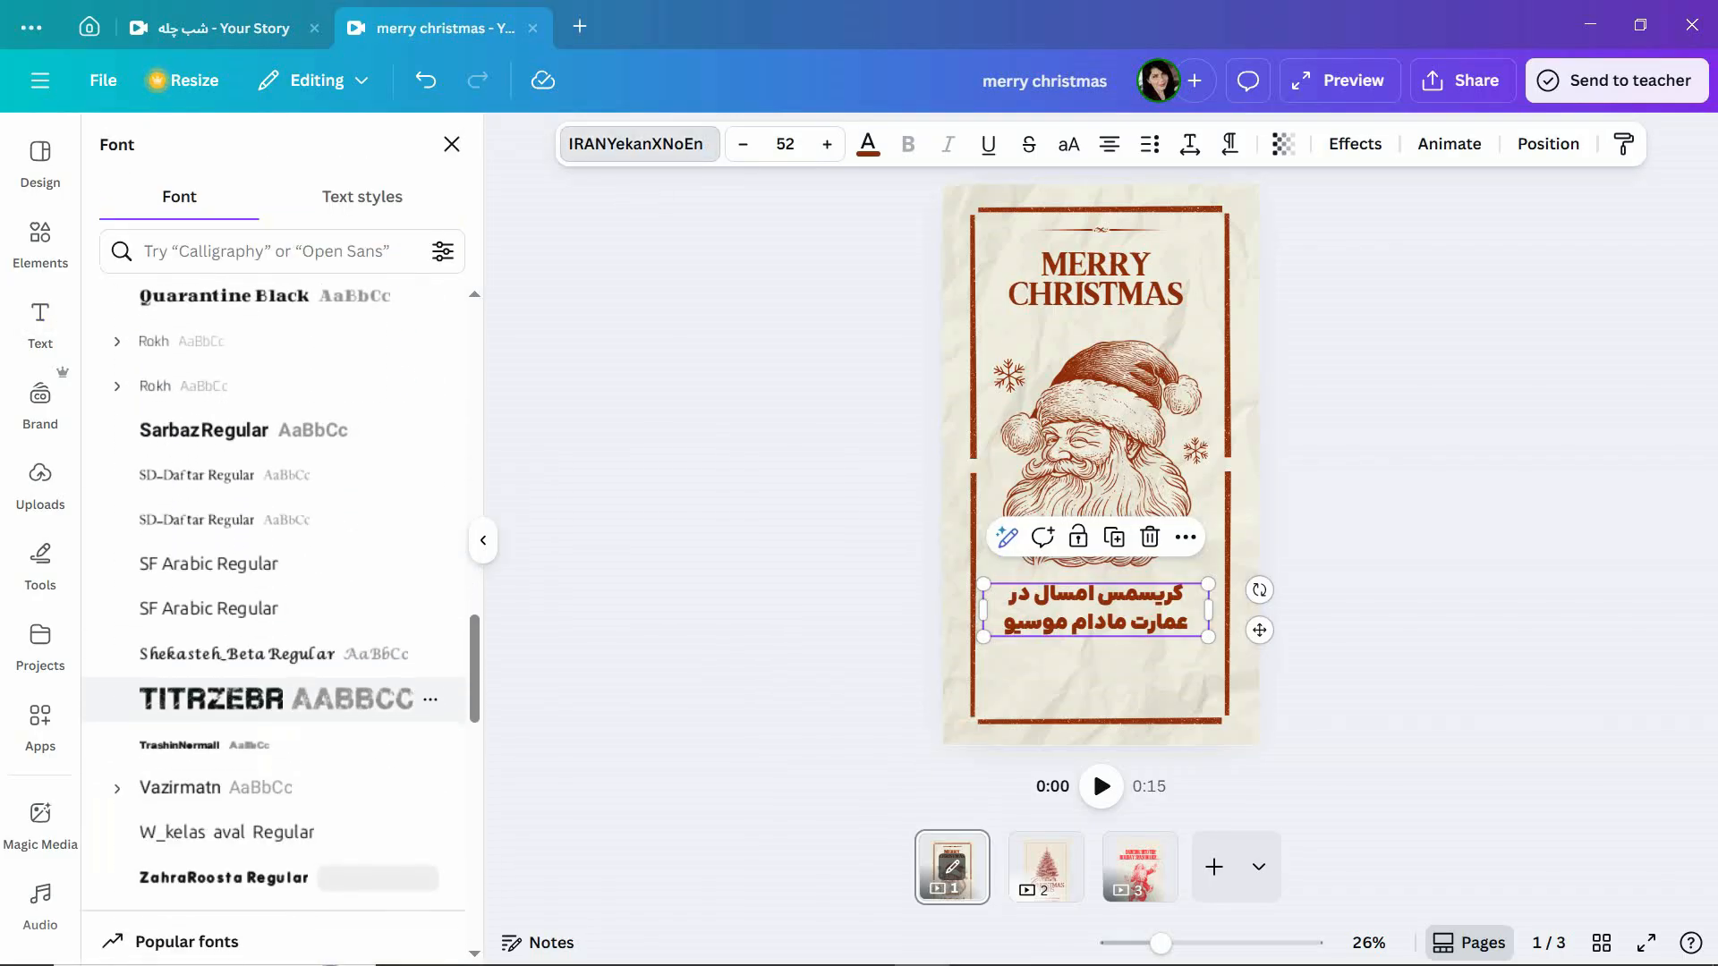
pyautogui.scroll(-3, 269, 687)
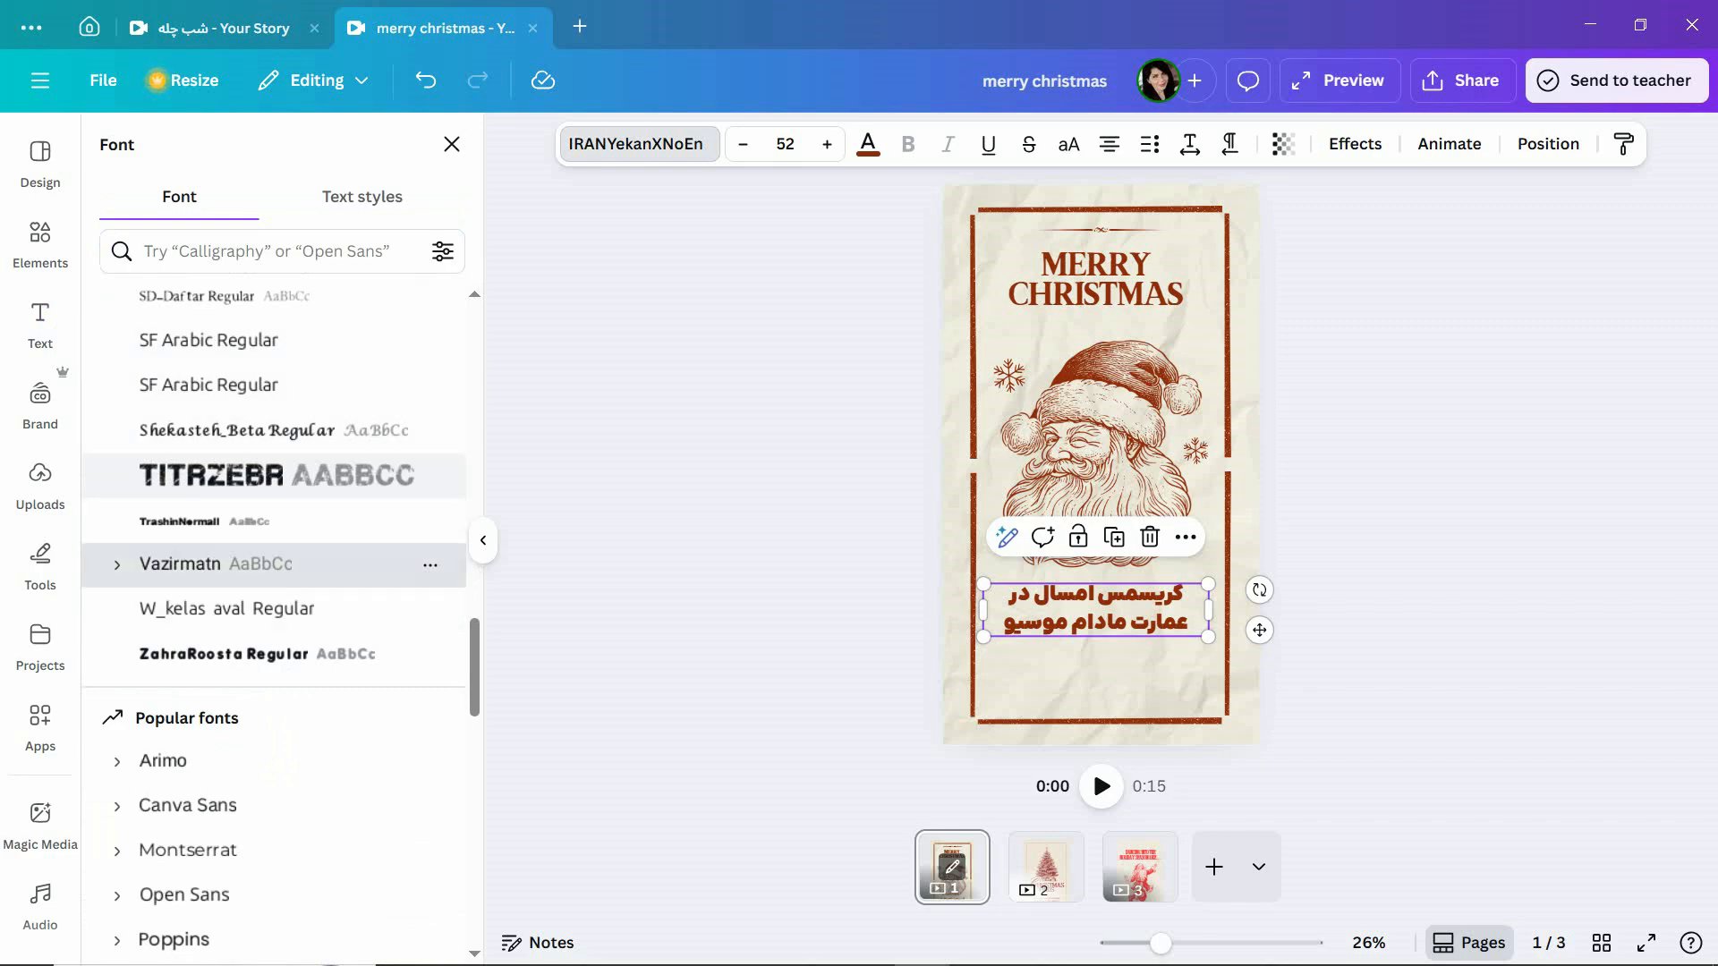
pyautogui.click(268, 564)
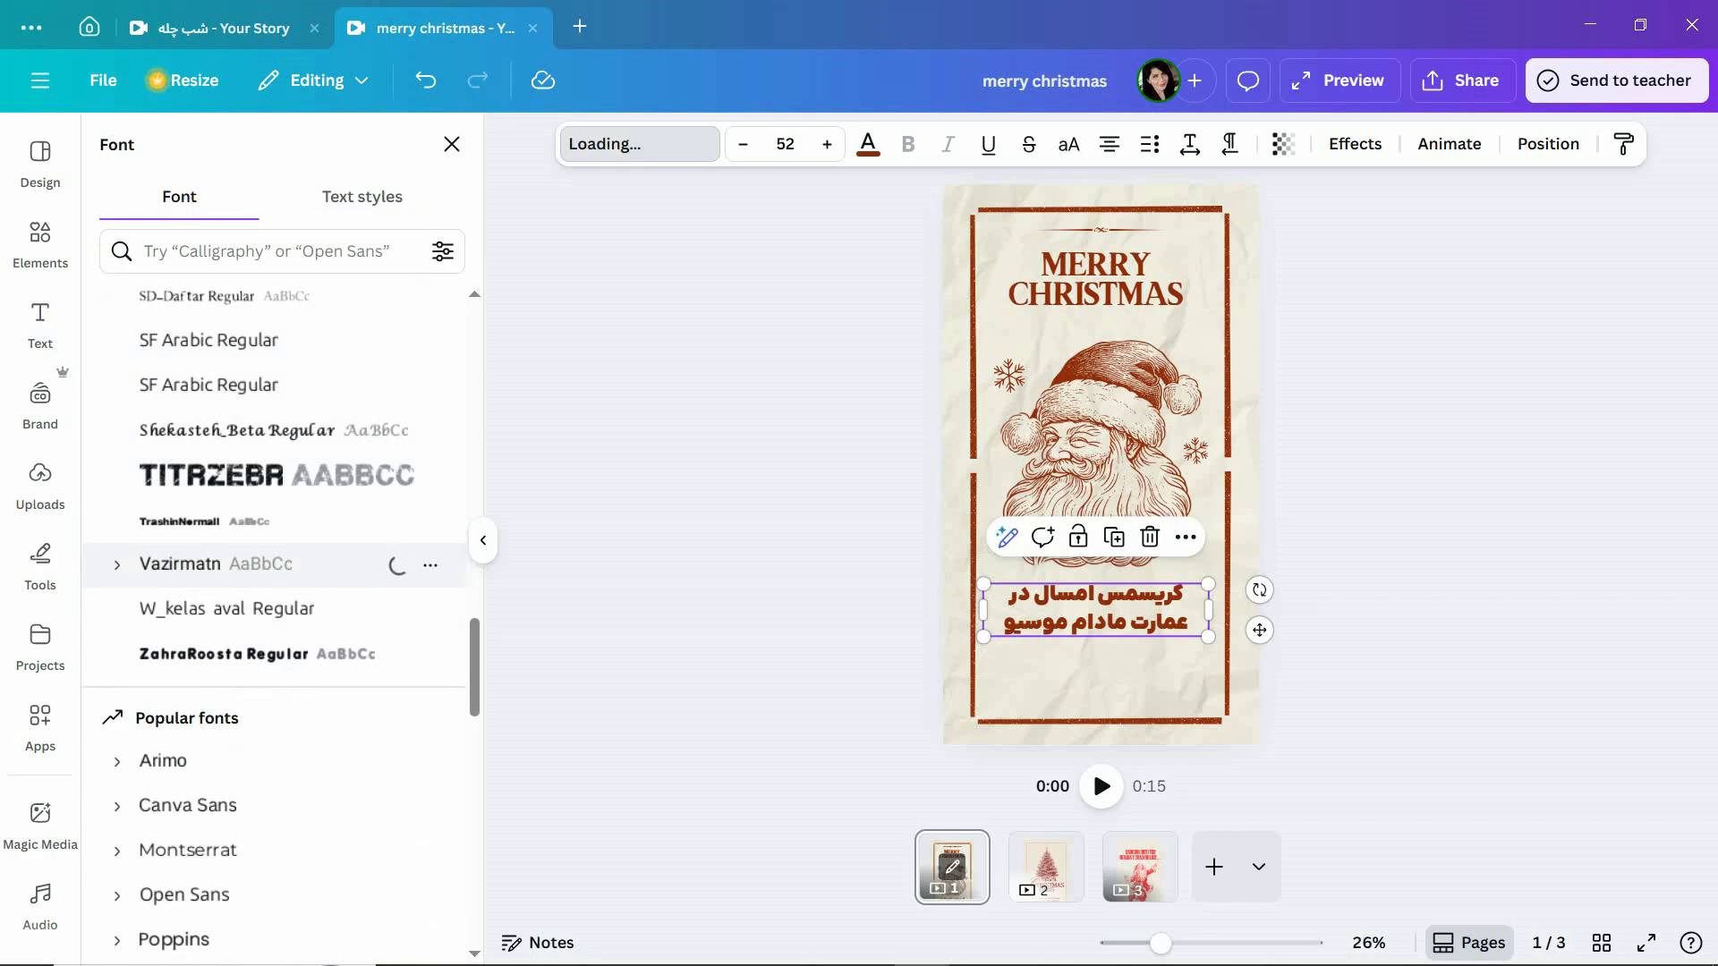
pyautogui.click(268, 654)
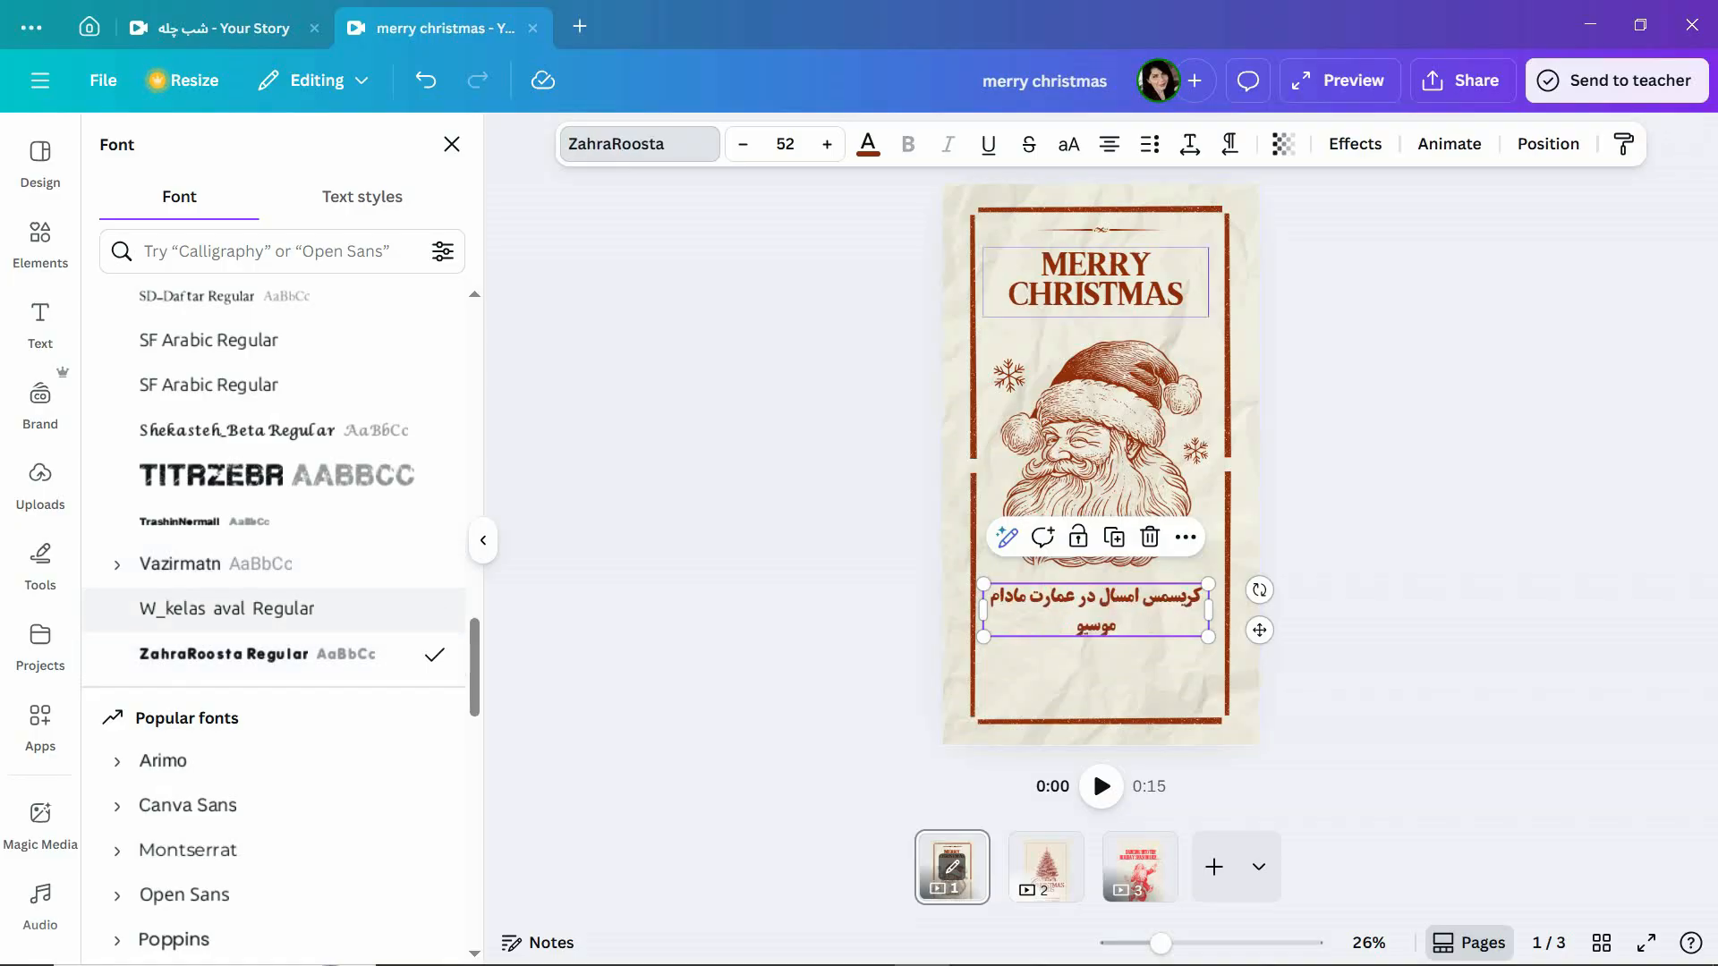
# Try the SF Arabic, Quarantine Black and mahboubehmehravar fonts on the Persian caption.
pyautogui.scroll(4, 268, 626)
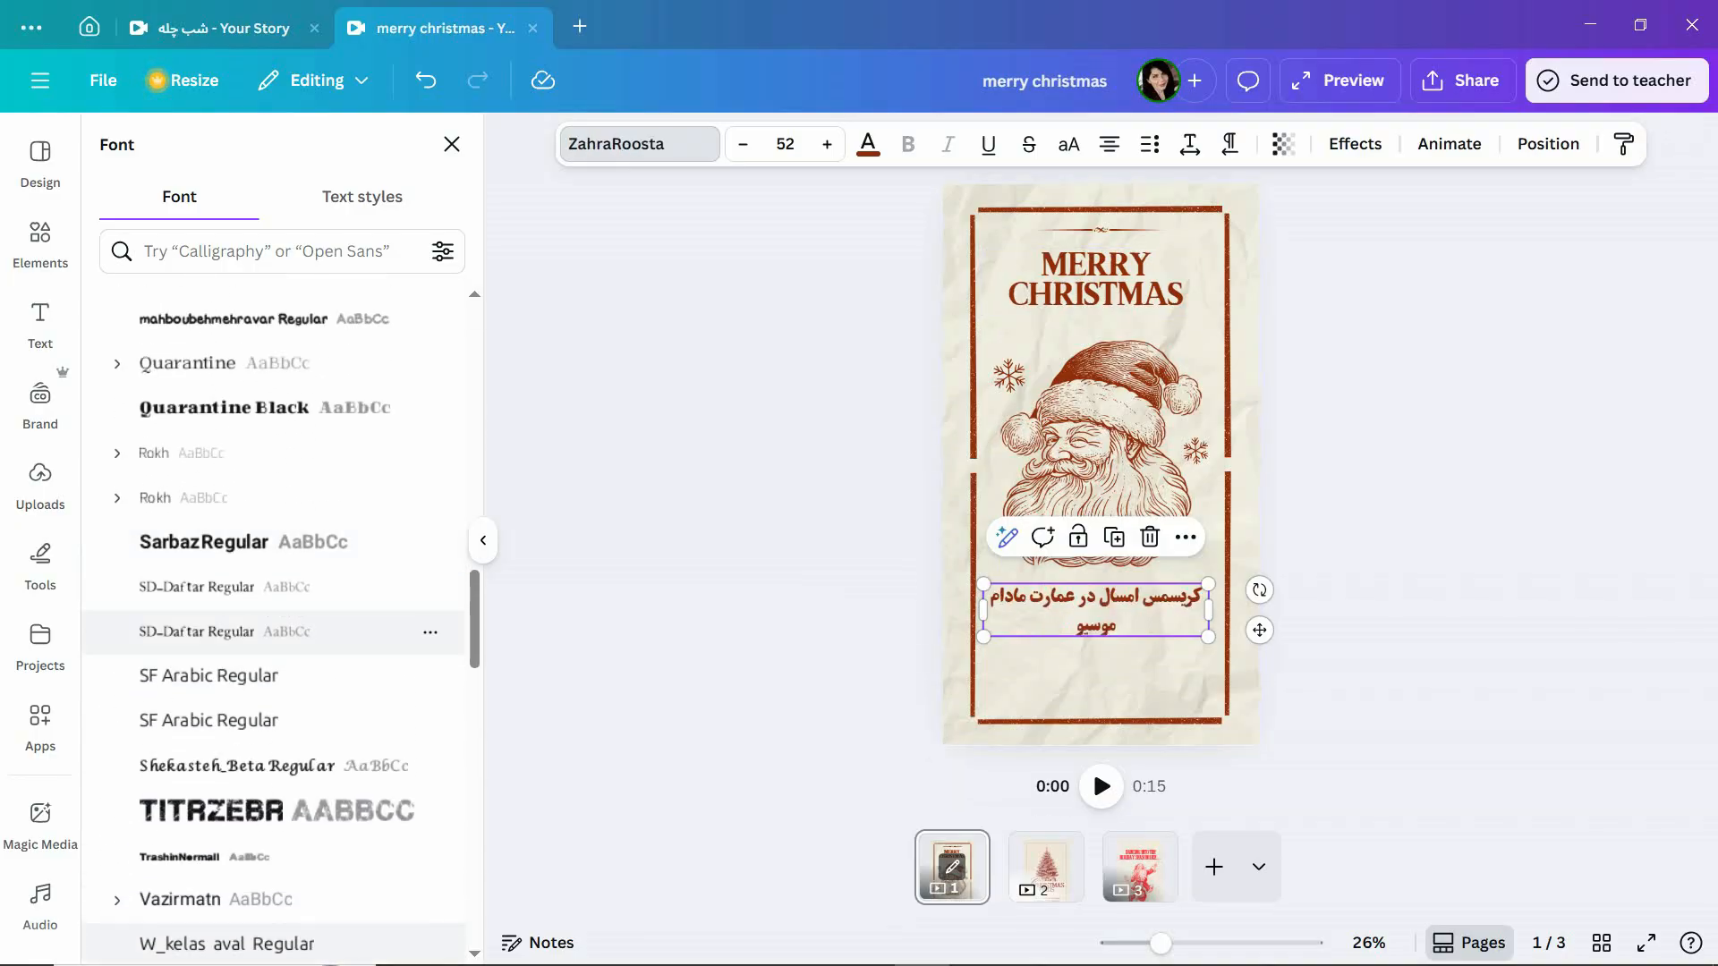
pyautogui.click(268, 676)
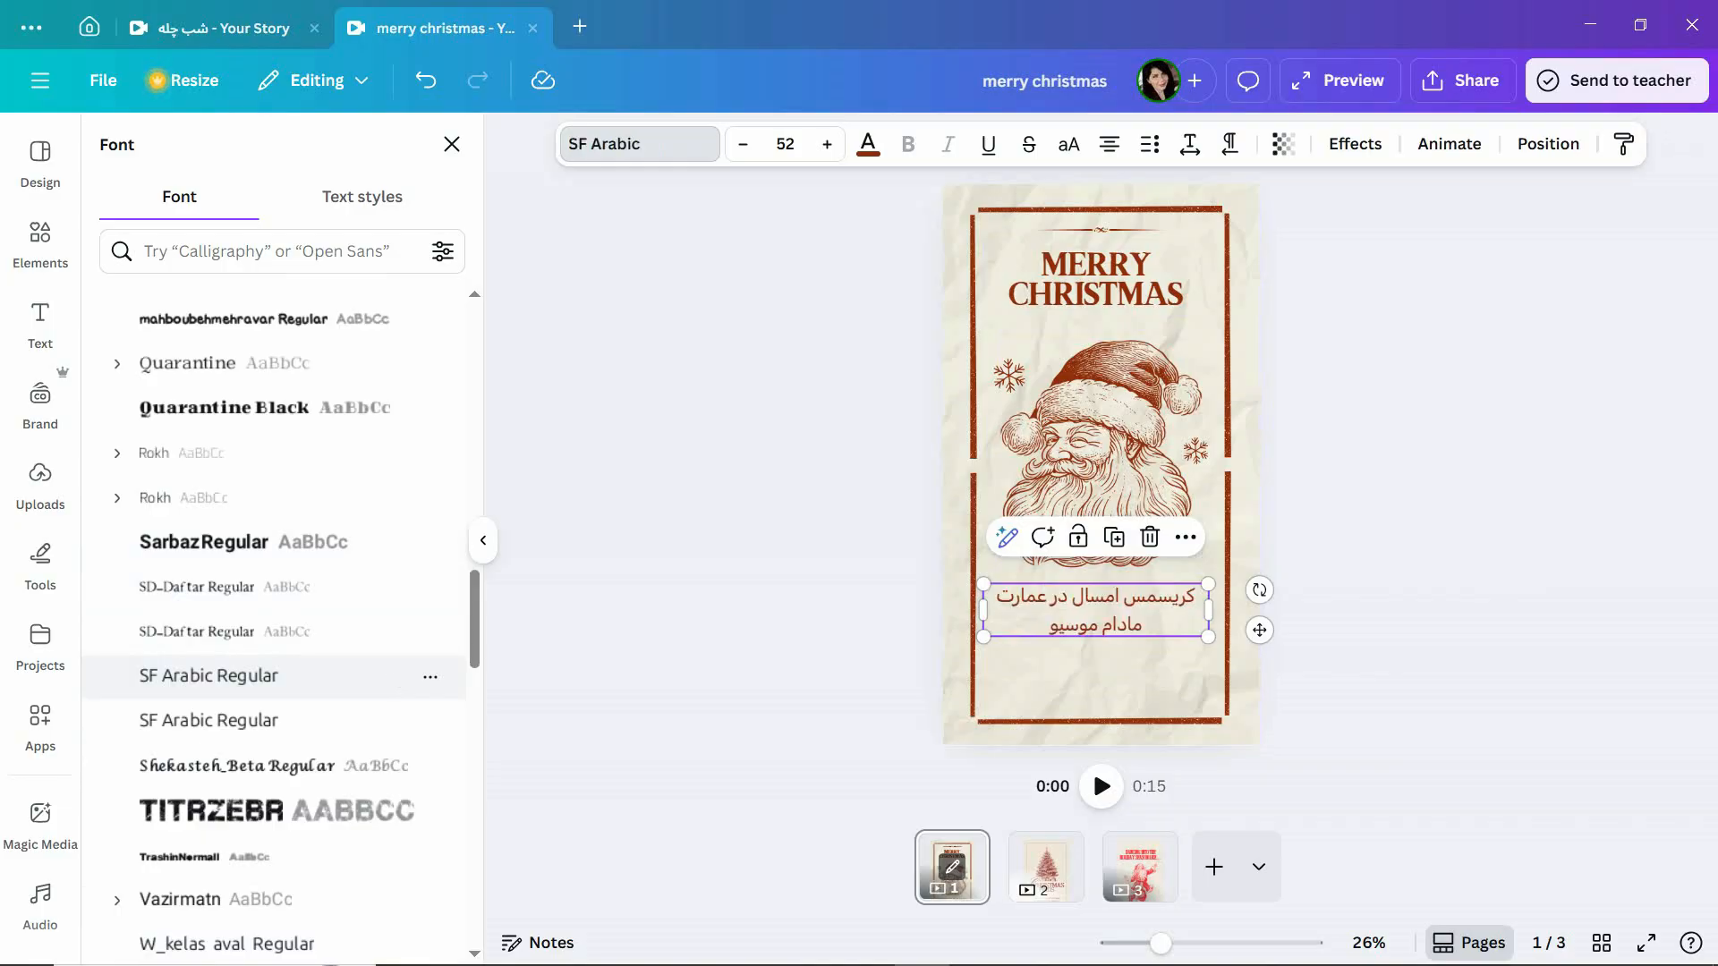
pyautogui.scroll(3, 269, 631)
pyautogui.click(268, 631)
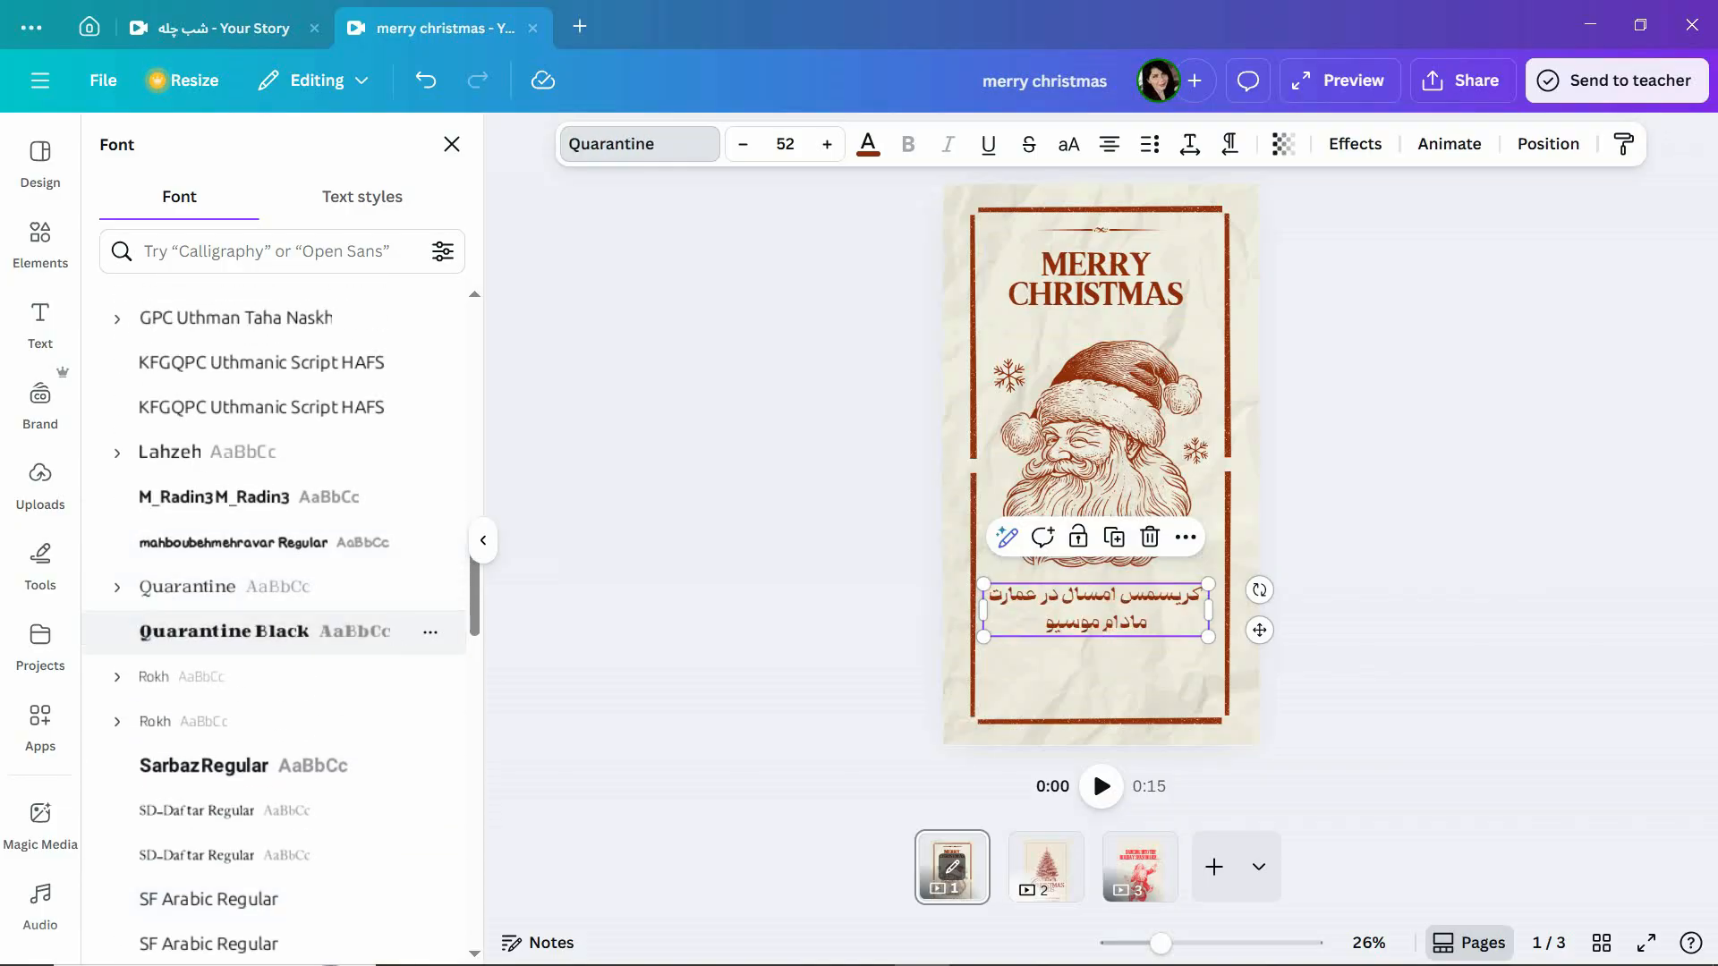
pyautogui.click(269, 542)
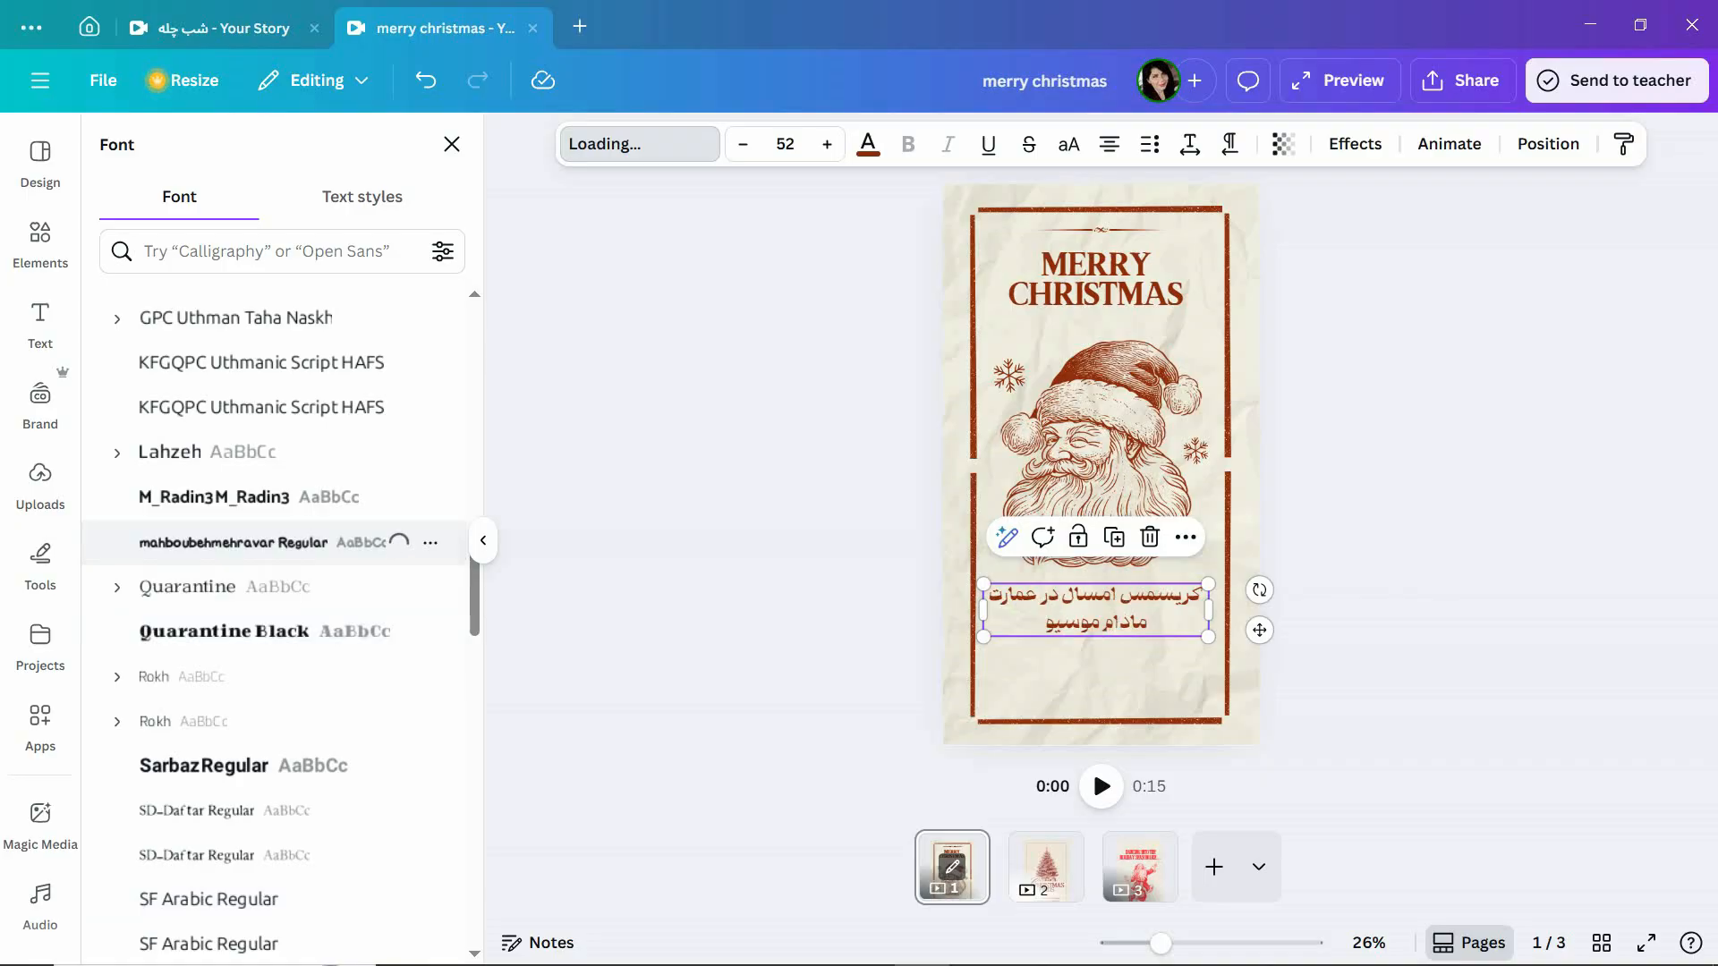
# Try KFGQPC Arabic Symbols 01, IranNastaliq and IRANMarker on the Persian caption, and apply IRANBlack Regular.
pyautogui.scroll(5, 269, 626)
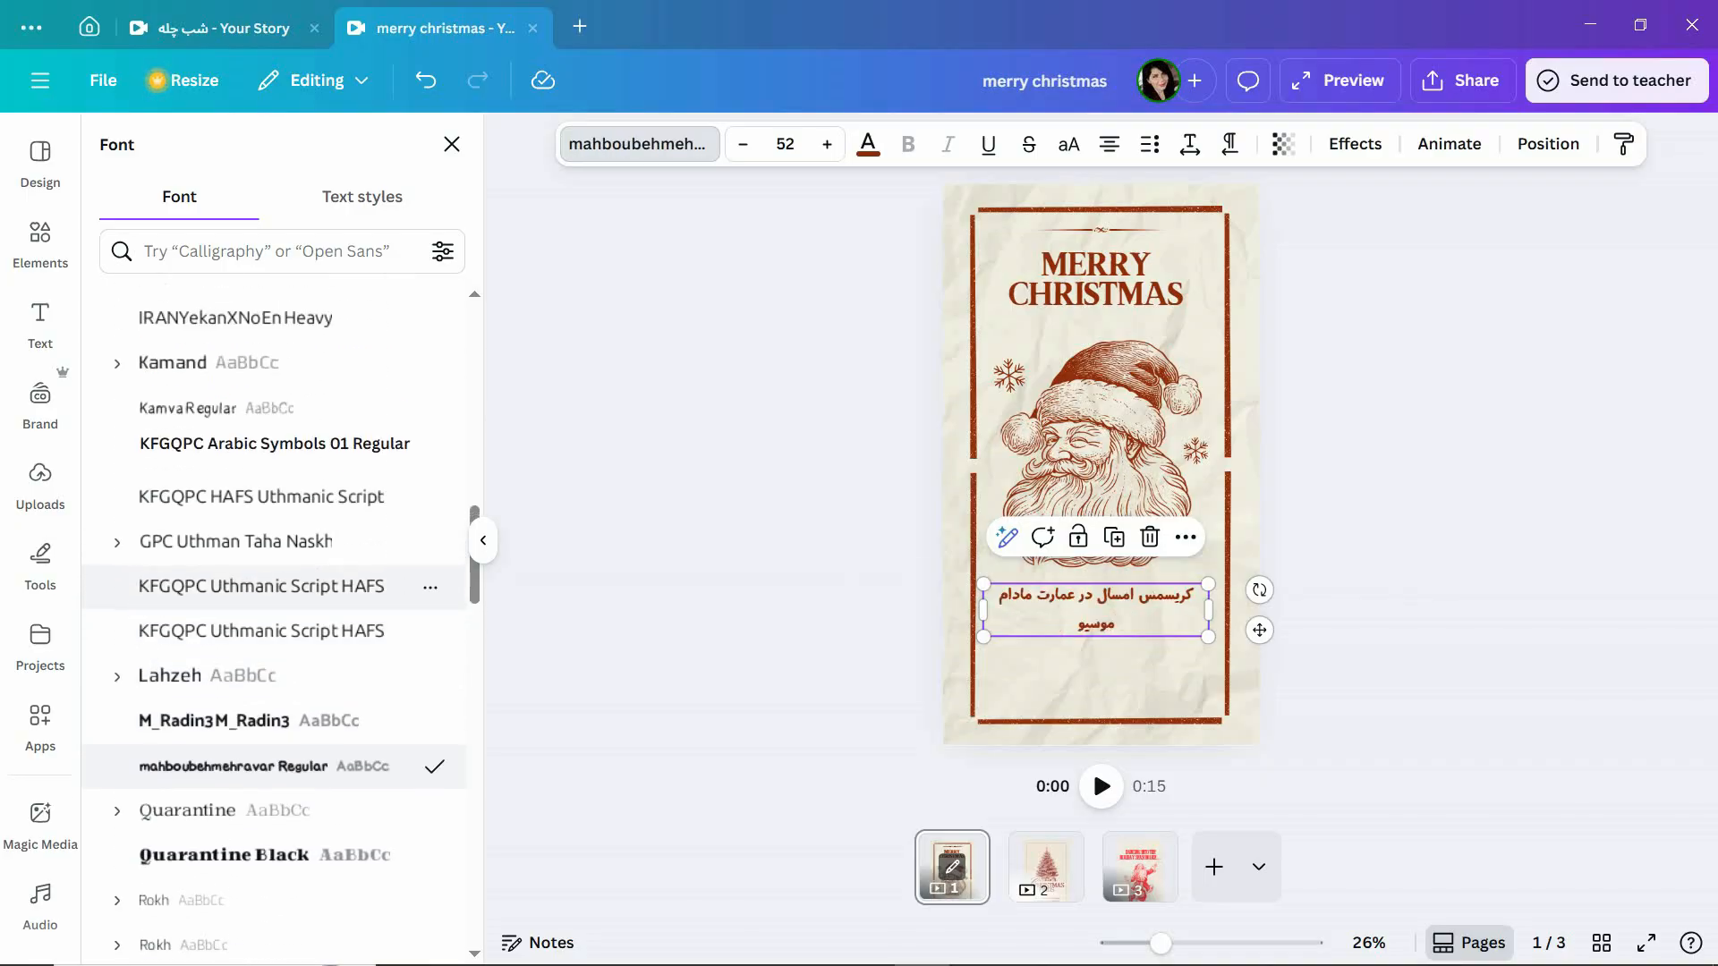
pyautogui.click(251, 678)
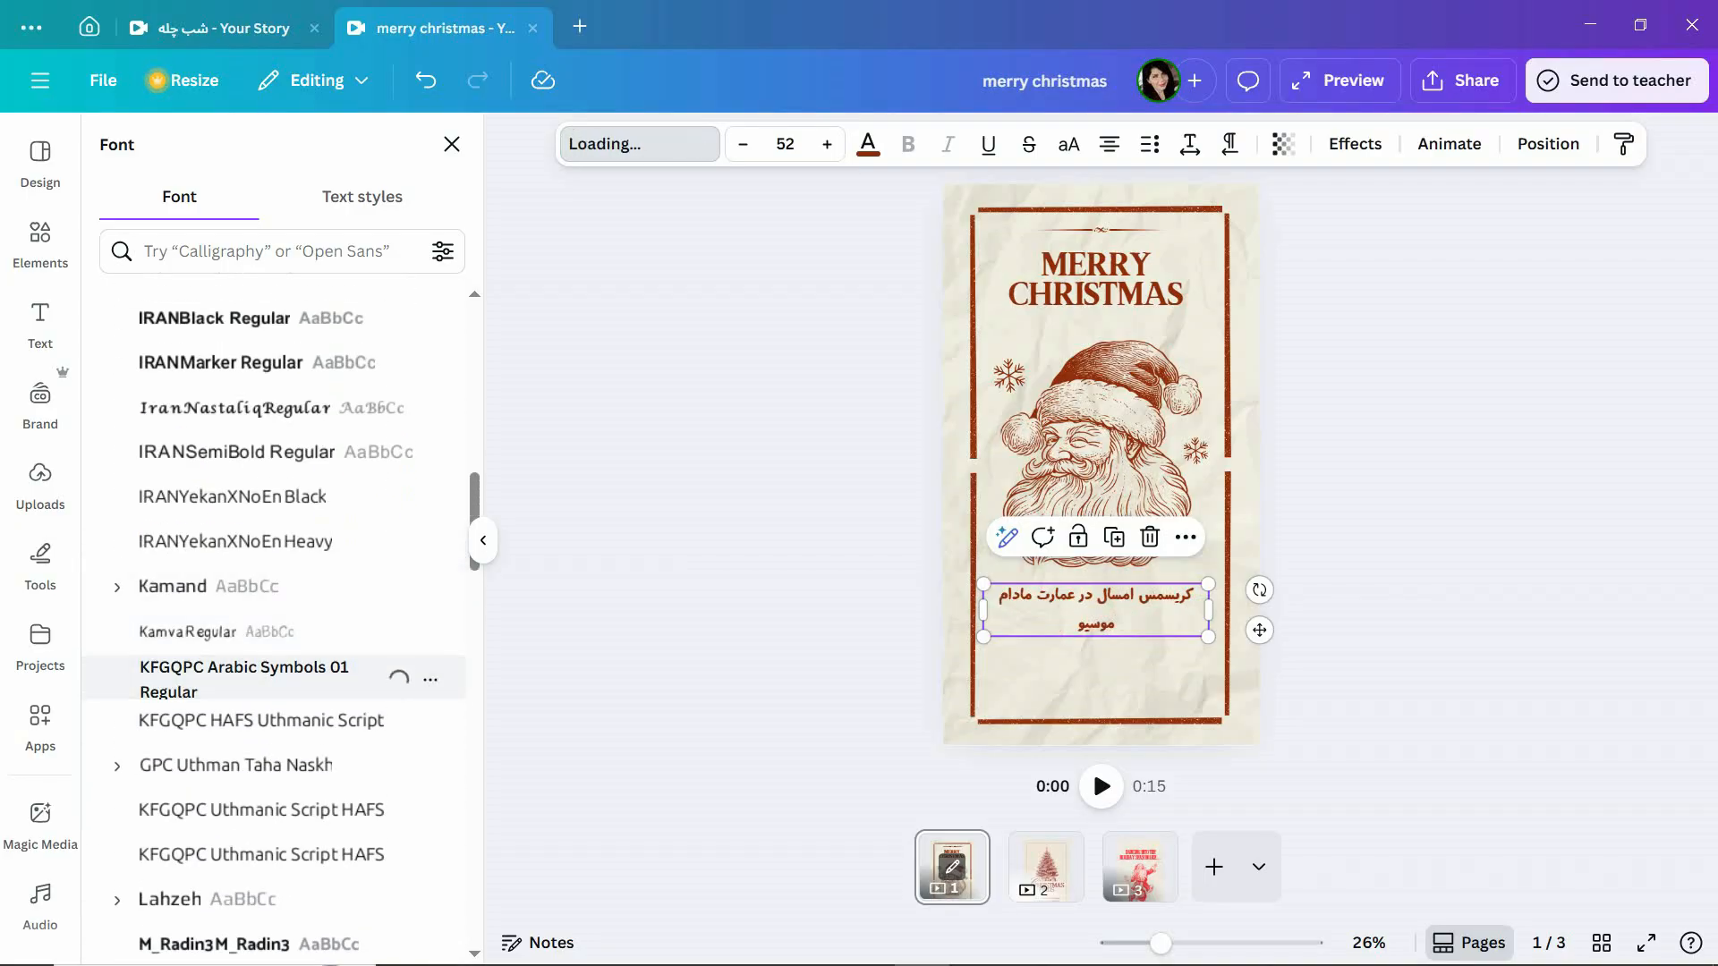
pyautogui.scroll(3, 268, 645)
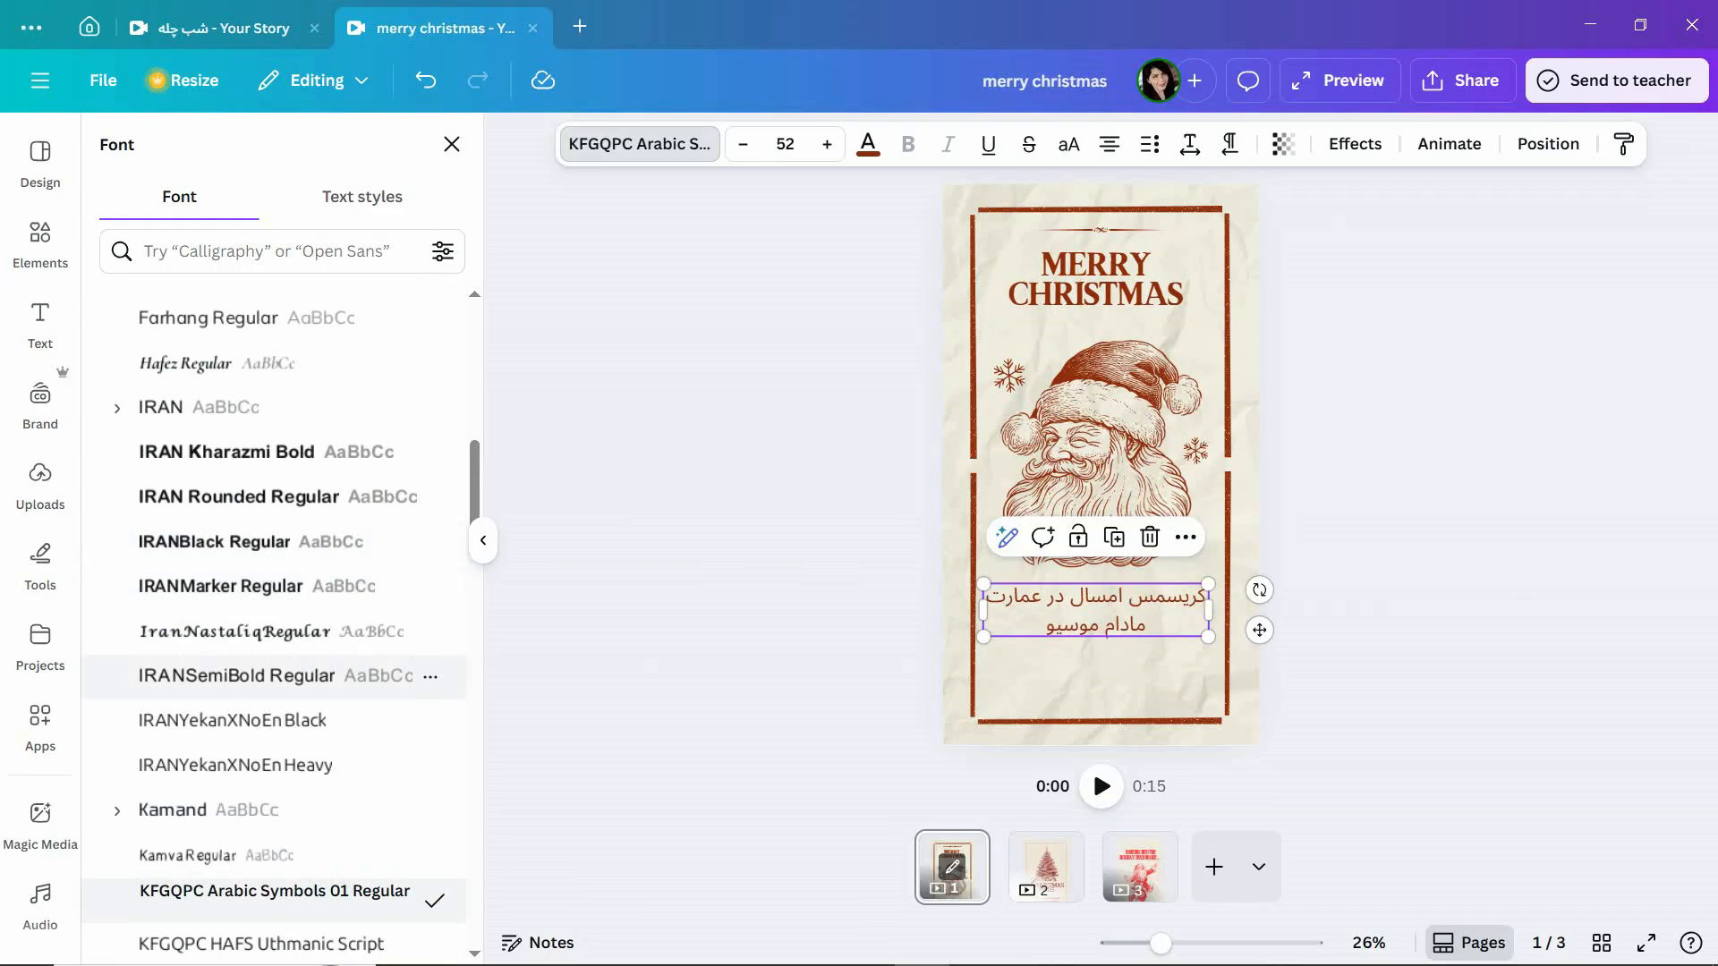
pyautogui.click(269, 632)
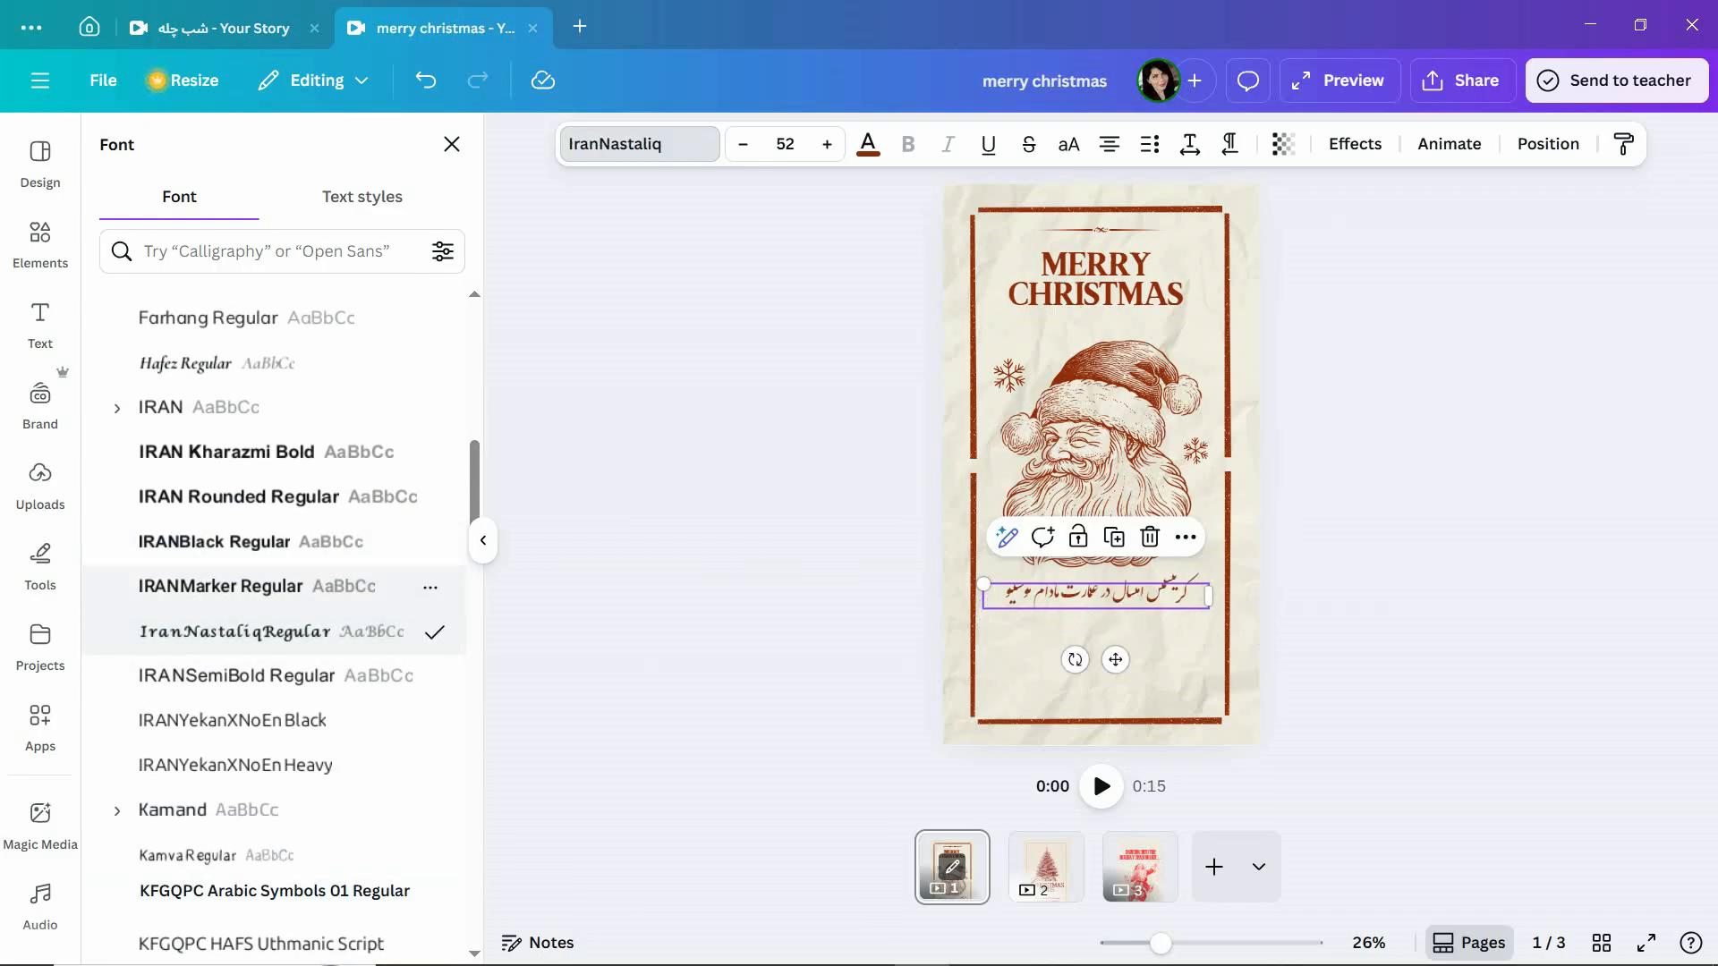
pyautogui.click(259, 586)
pyautogui.click(269, 541)
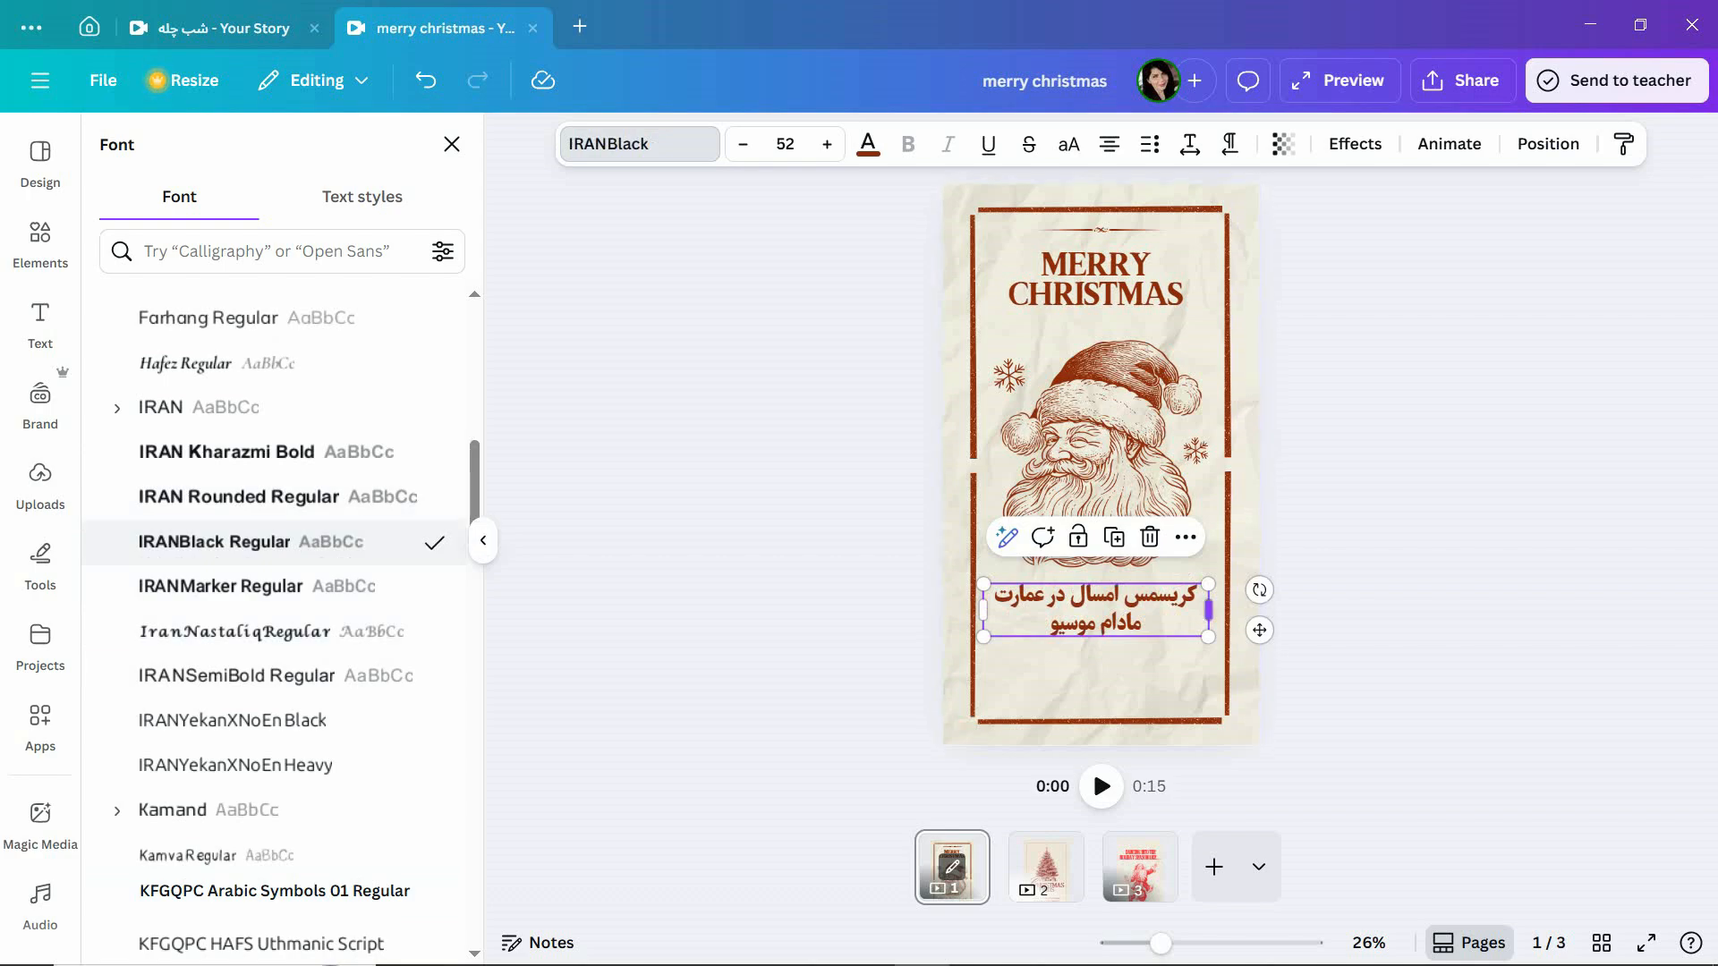
# Try shifting the Persian caption sideways and breaking its line before "عمارت".
pyautogui.moveTo(1163, 611)
pyautogui.mouseDown()
pyautogui.moveTo(1123, 610)
pyautogui.moveTo(1189, 610)
pyautogui.mouseUp()
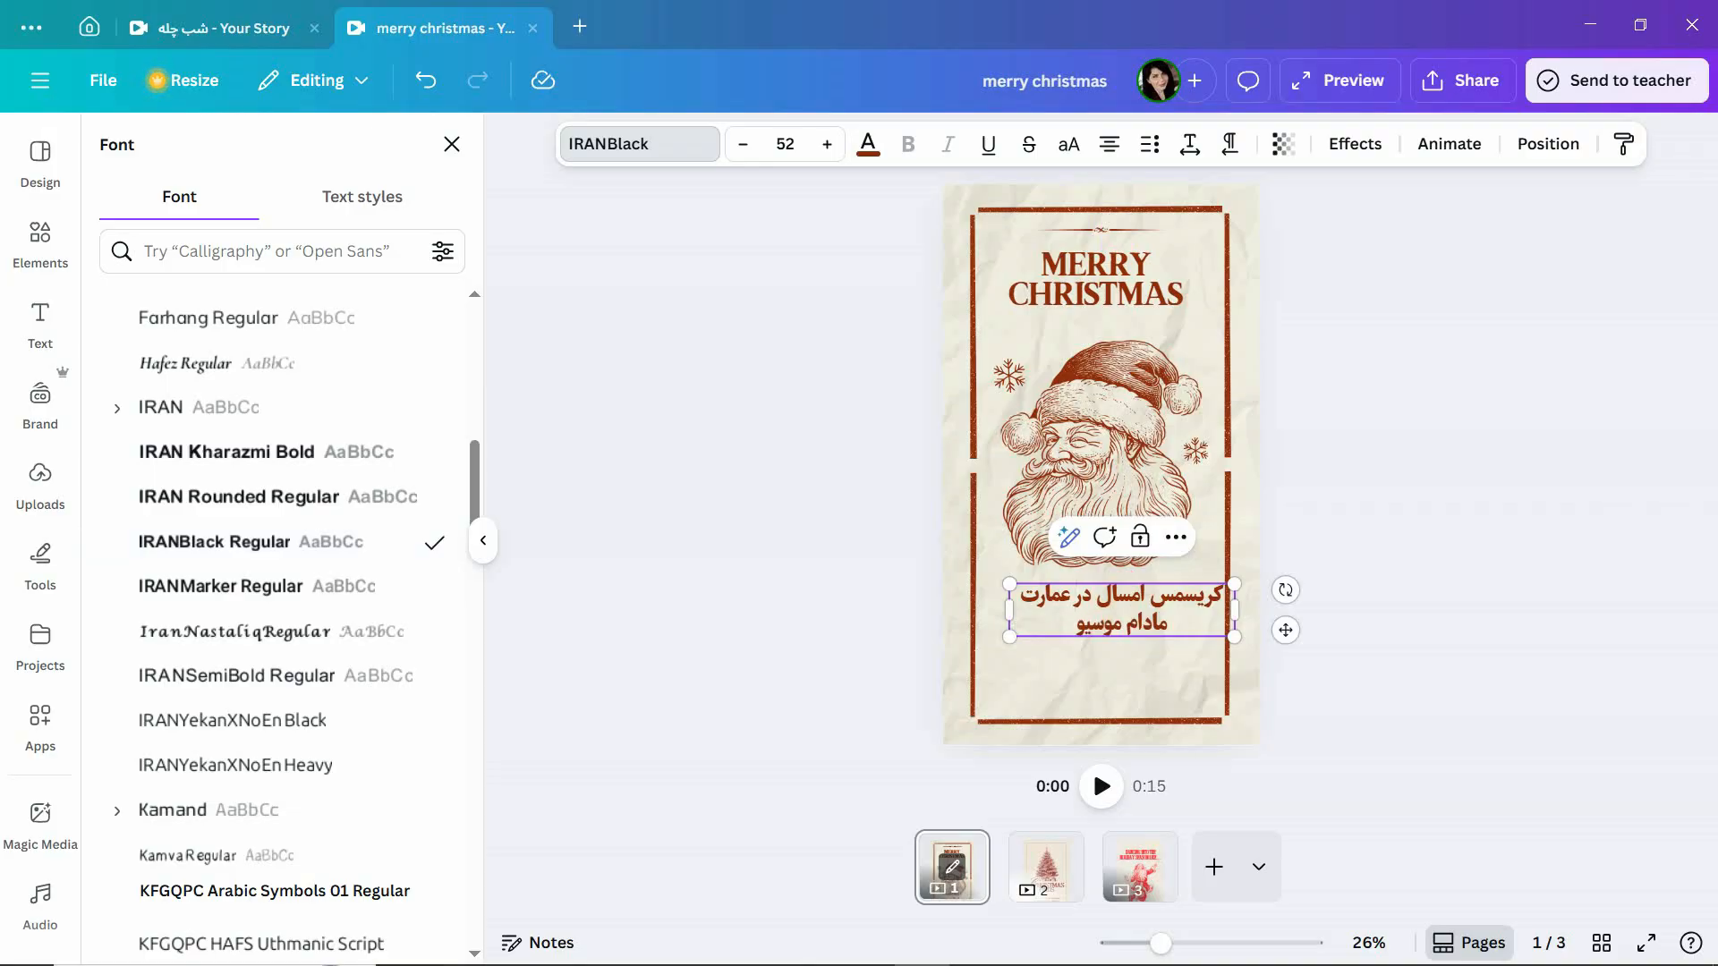
pyautogui.press('Return')
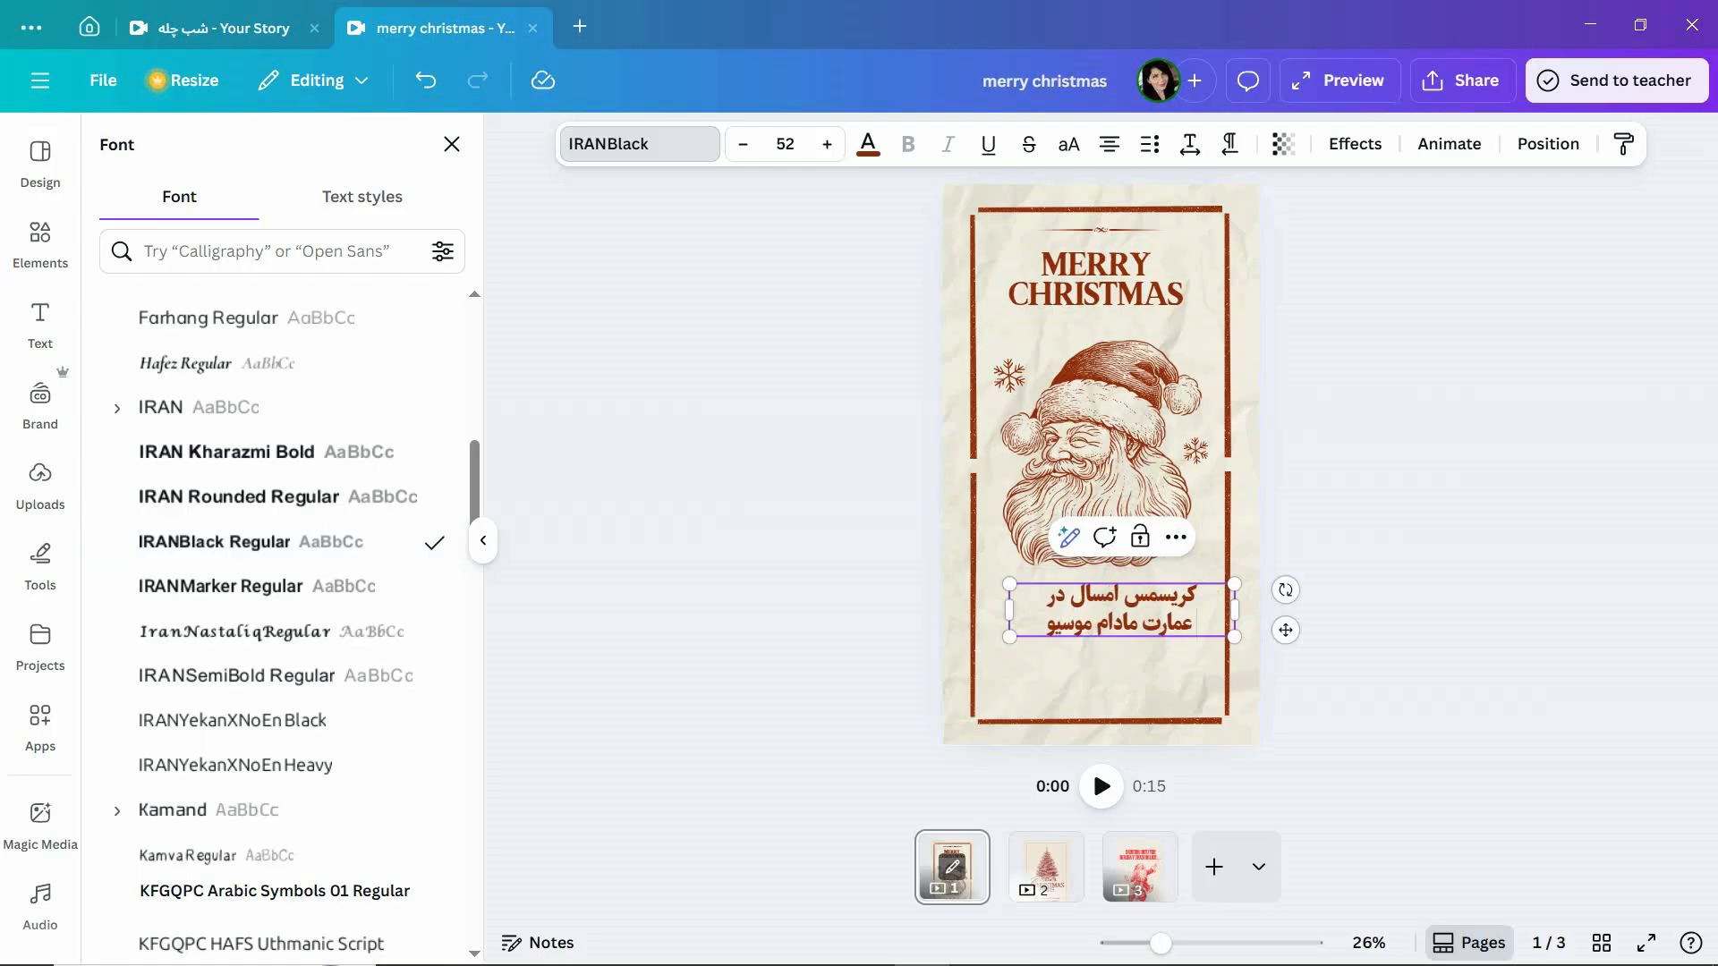
pyautogui.press('BackSpace')
pyautogui.press('Escape')
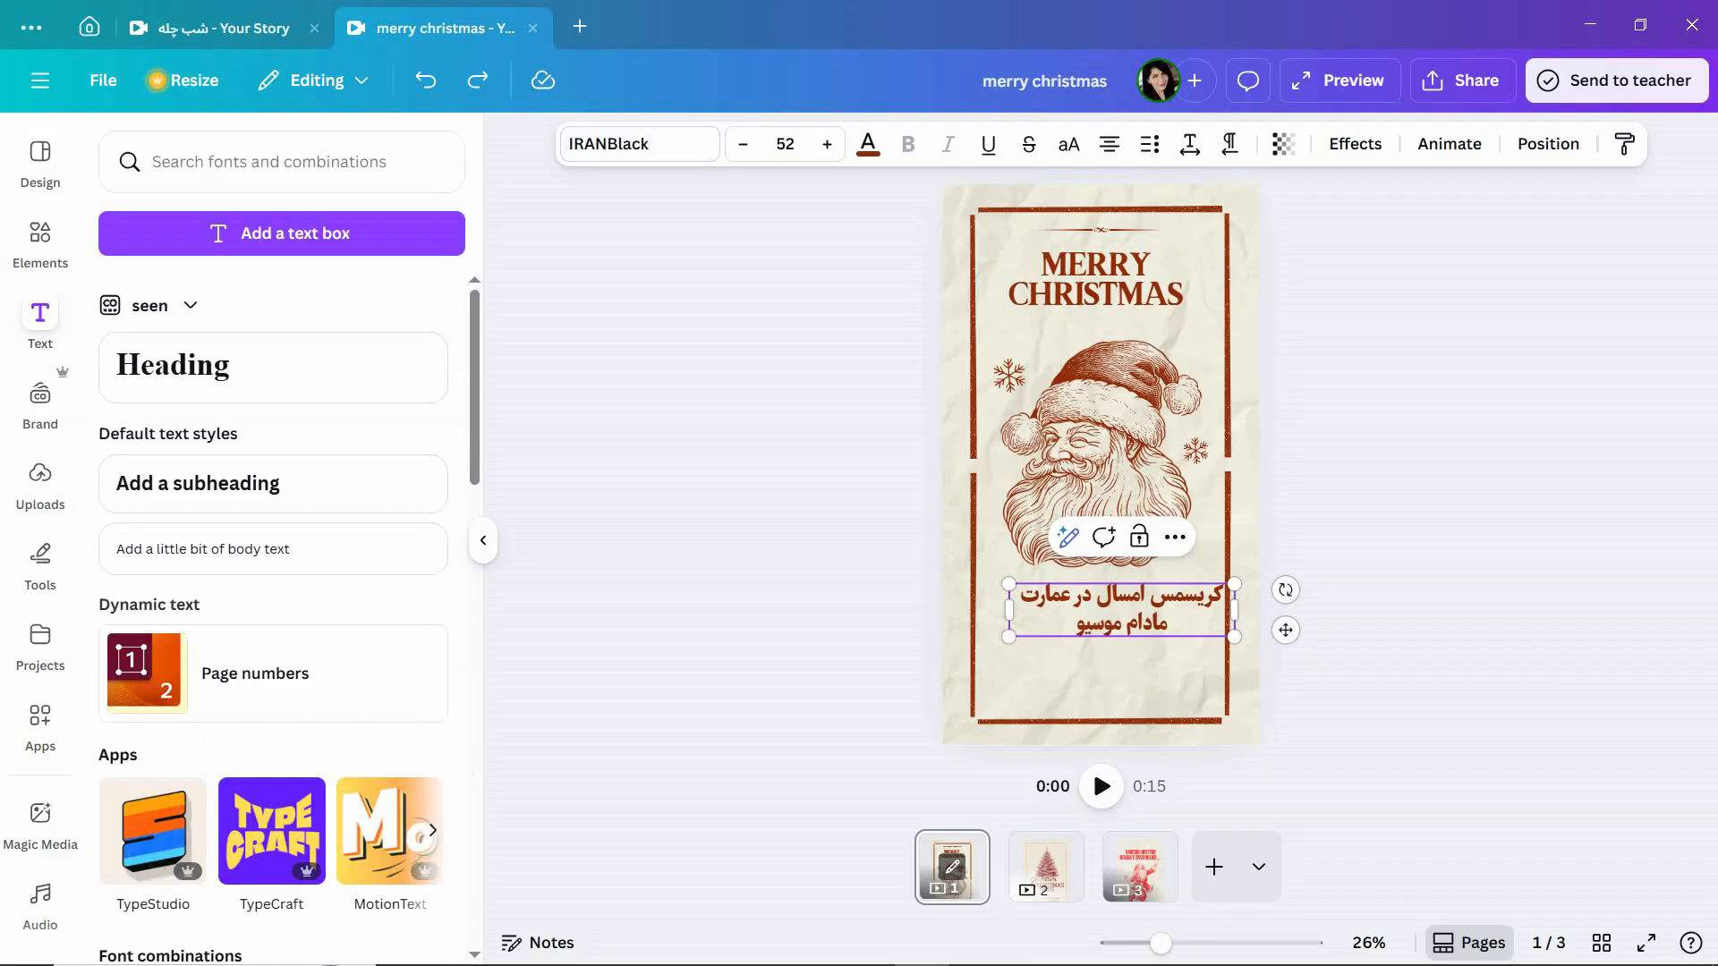
# Recentre the Persian caption beneath the beard at font size 49.6 and cut "مادام موسیو" out of it.
pyautogui.moveTo(1122, 609)
pyautogui.mouseDown()
pyautogui.moveTo(1056, 630)
pyautogui.moveTo(1106, 609)
pyautogui.mouseUp()
pyautogui.moveTo(1218, 636); pyautogui.dragTo(1064, 620)
pyautogui.doubleClick(1100, 609)
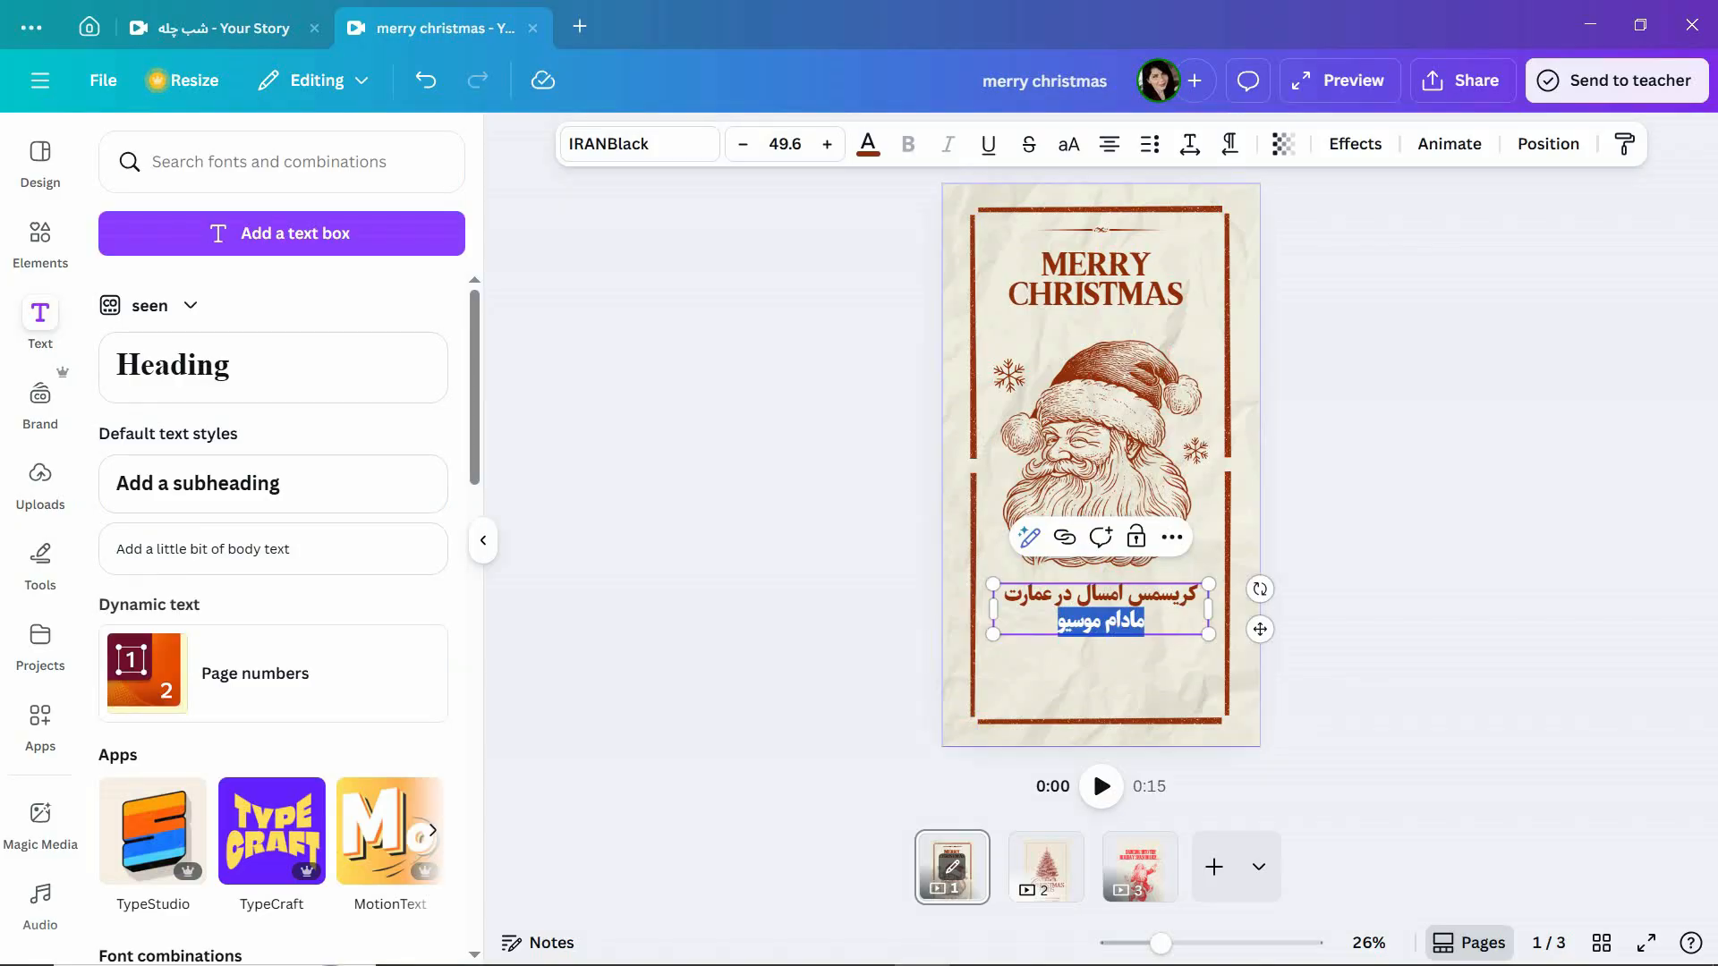
pyautogui.rightClick(1132, 626)
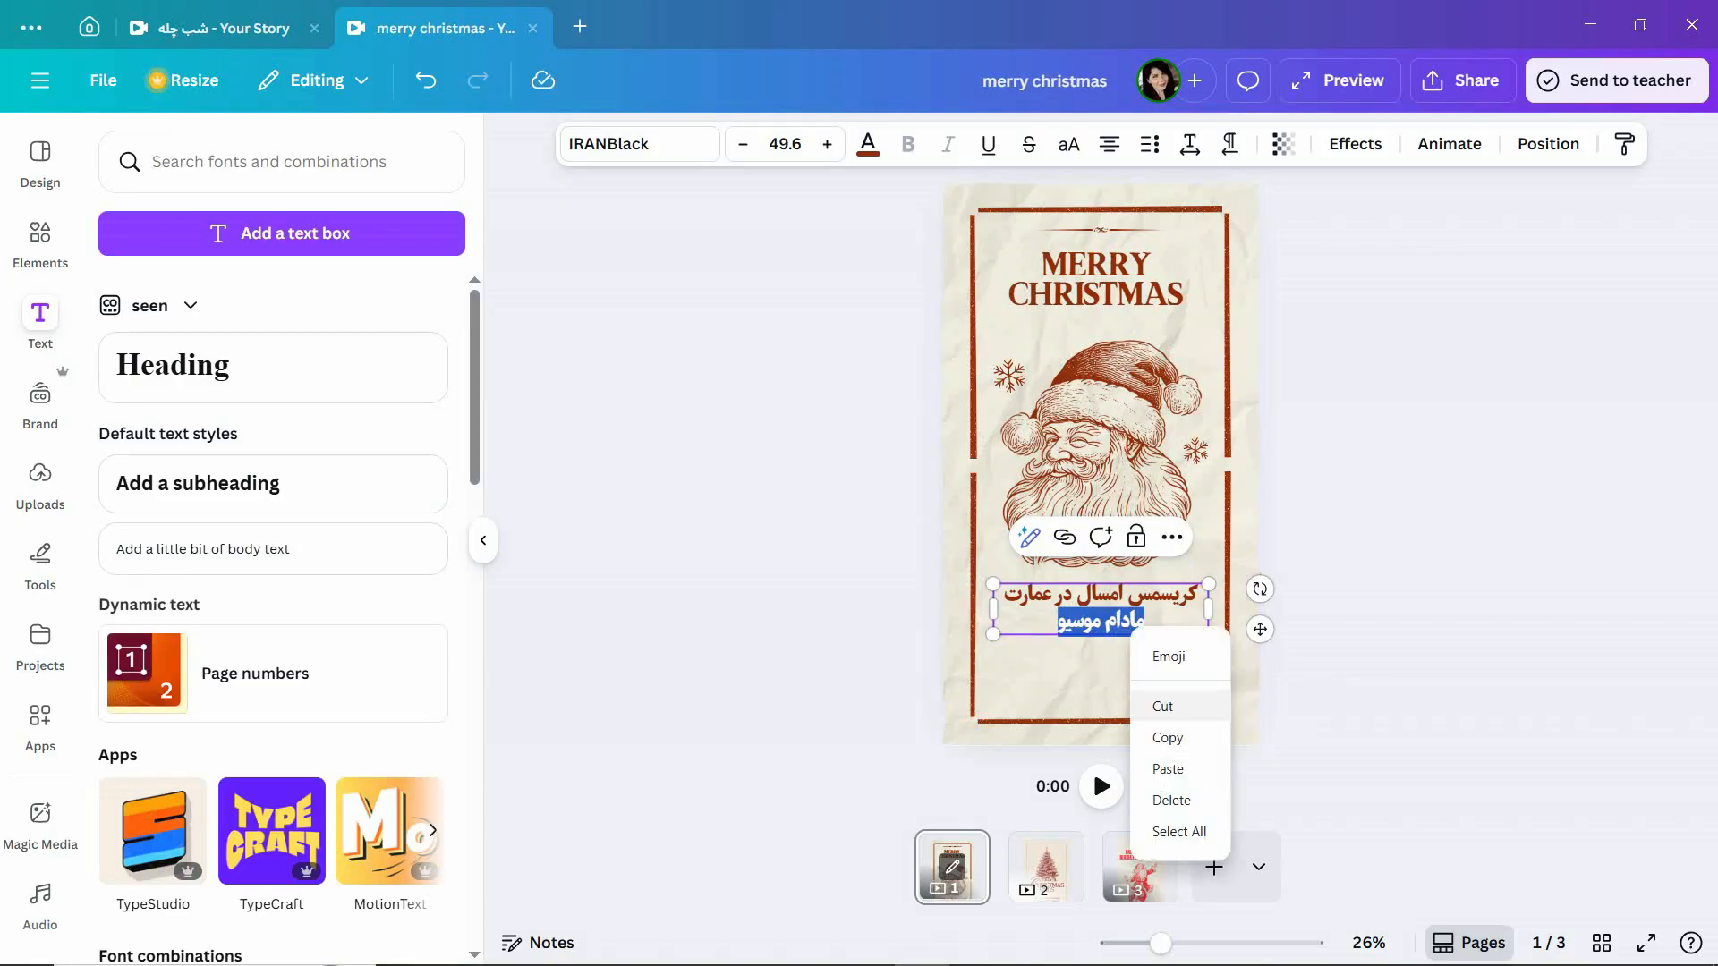
pyautogui.click(1163, 706)
pyautogui.press('Escape')
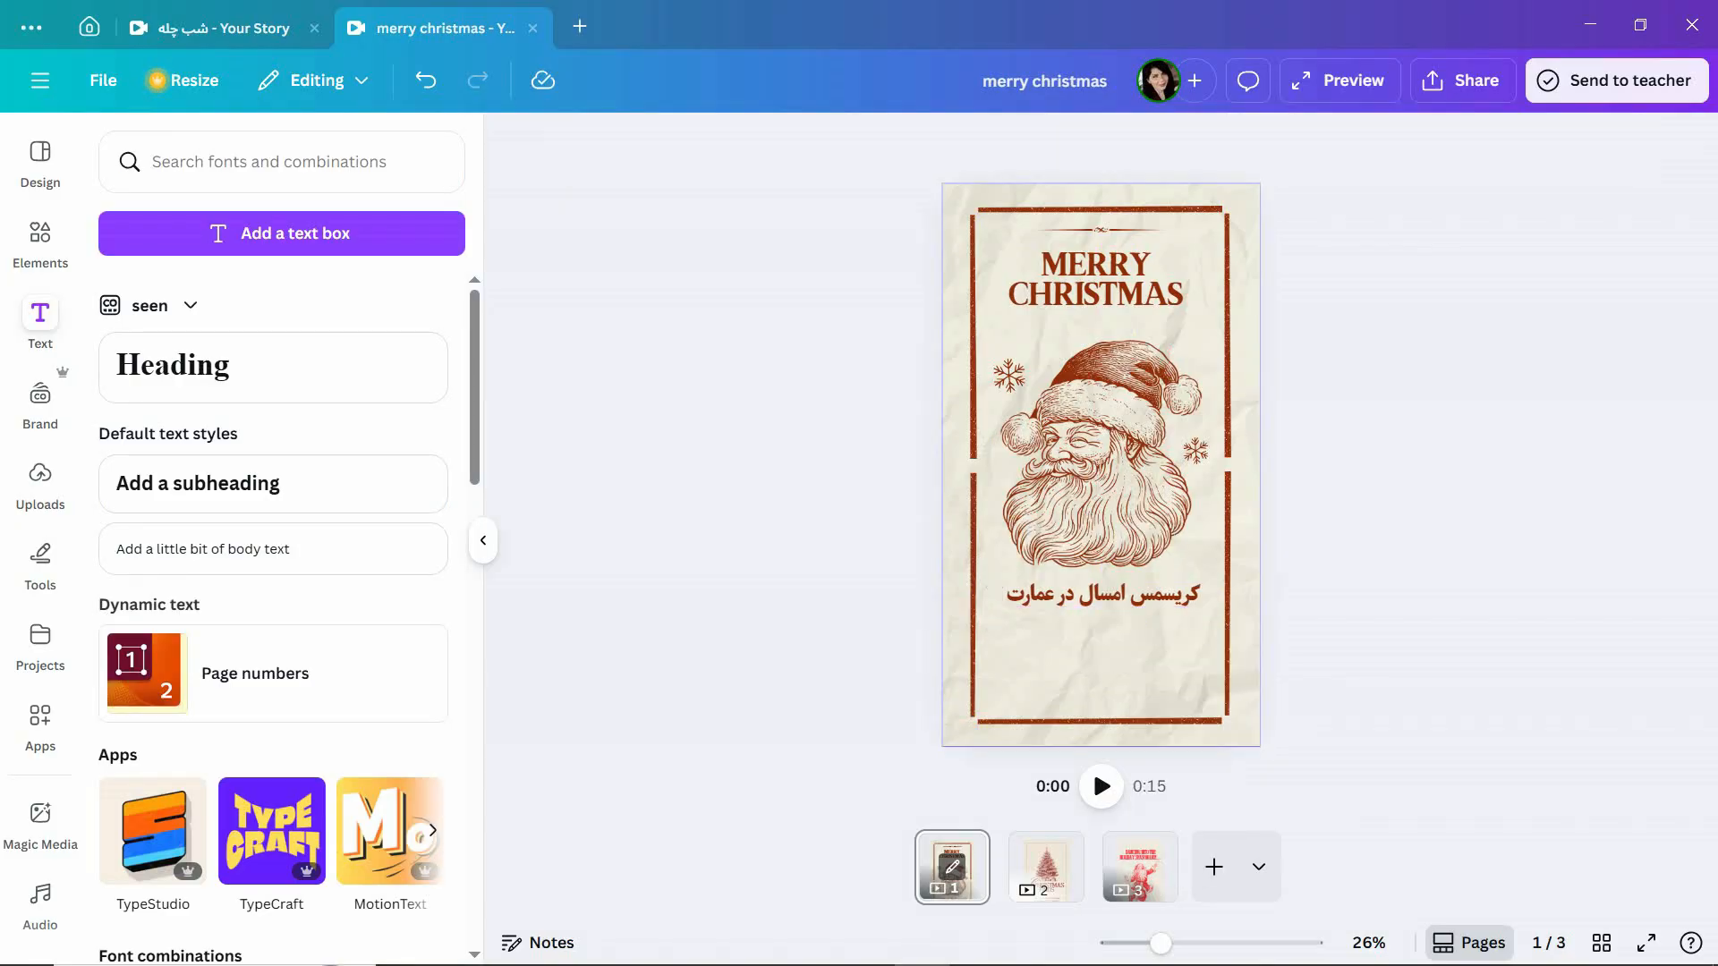
# Paste "مادام موسیو" as a separate text, enlarge it to about size 62.4 and centre it below the remaining caption line.
pyautogui.hotkey('ctrl', 'v')
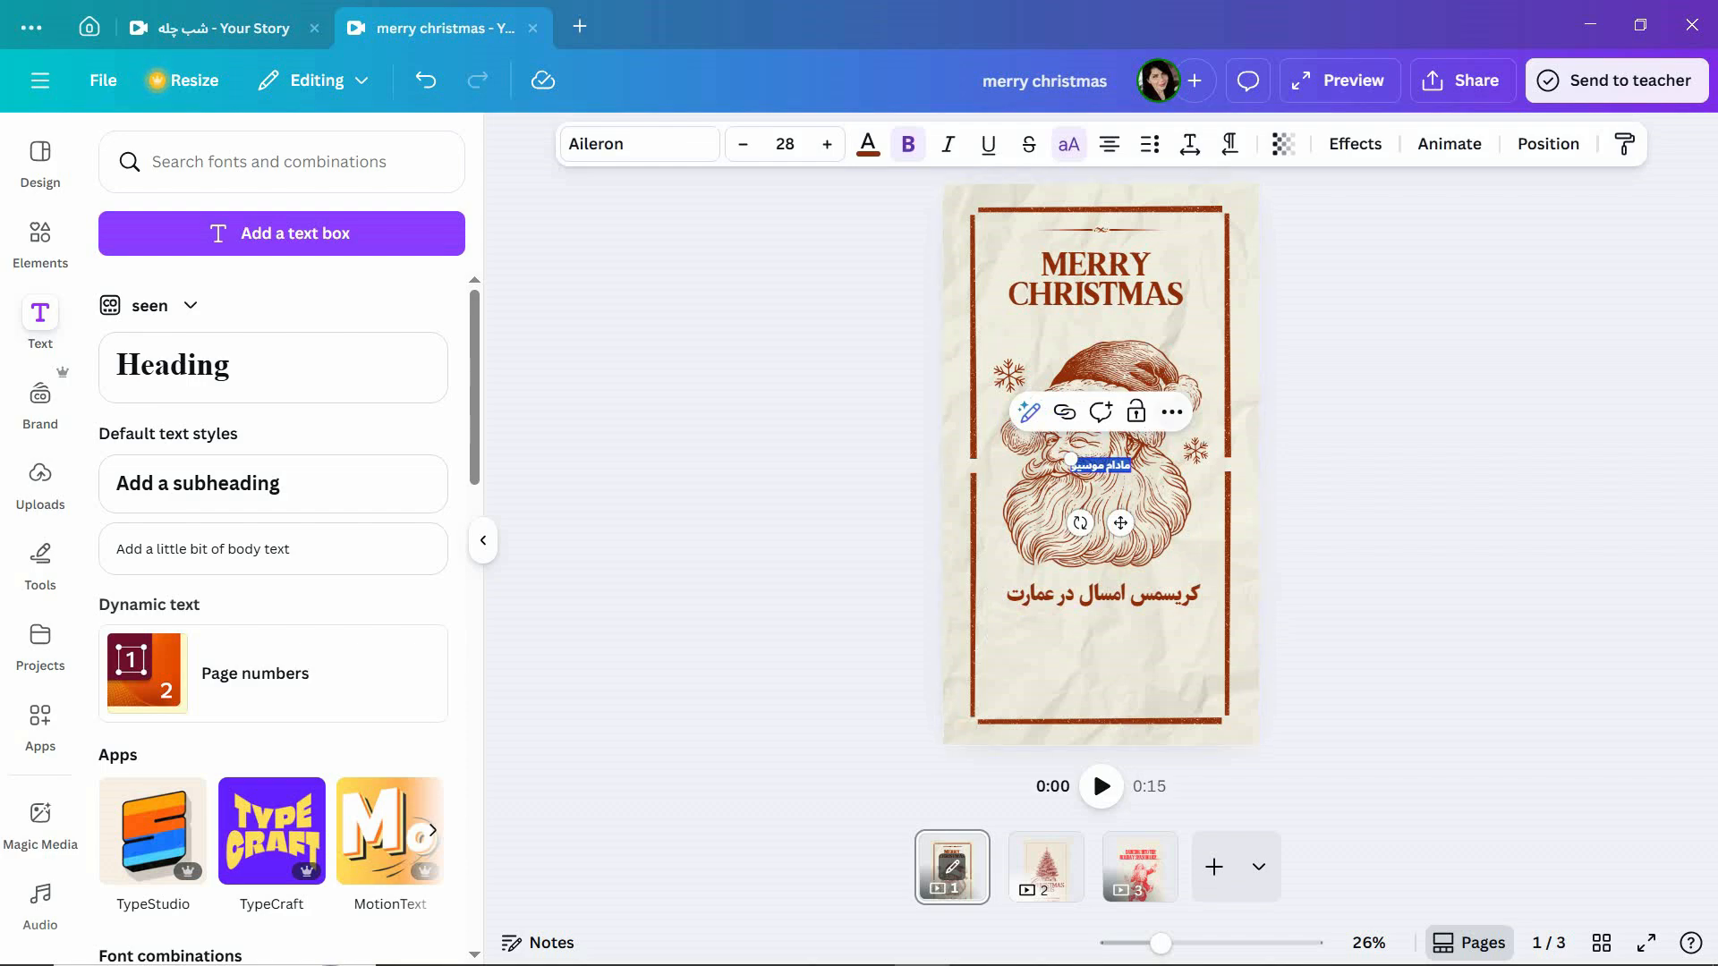
pyautogui.press('Escape')
pyautogui.moveTo(1088, 649)
pyautogui.mouseDown()
pyautogui.moveTo(1095, 662)
pyautogui.moveTo(993, 640)
pyautogui.moveTo(1096, 622)
pyautogui.mouseUp()
pyautogui.press('Escape')
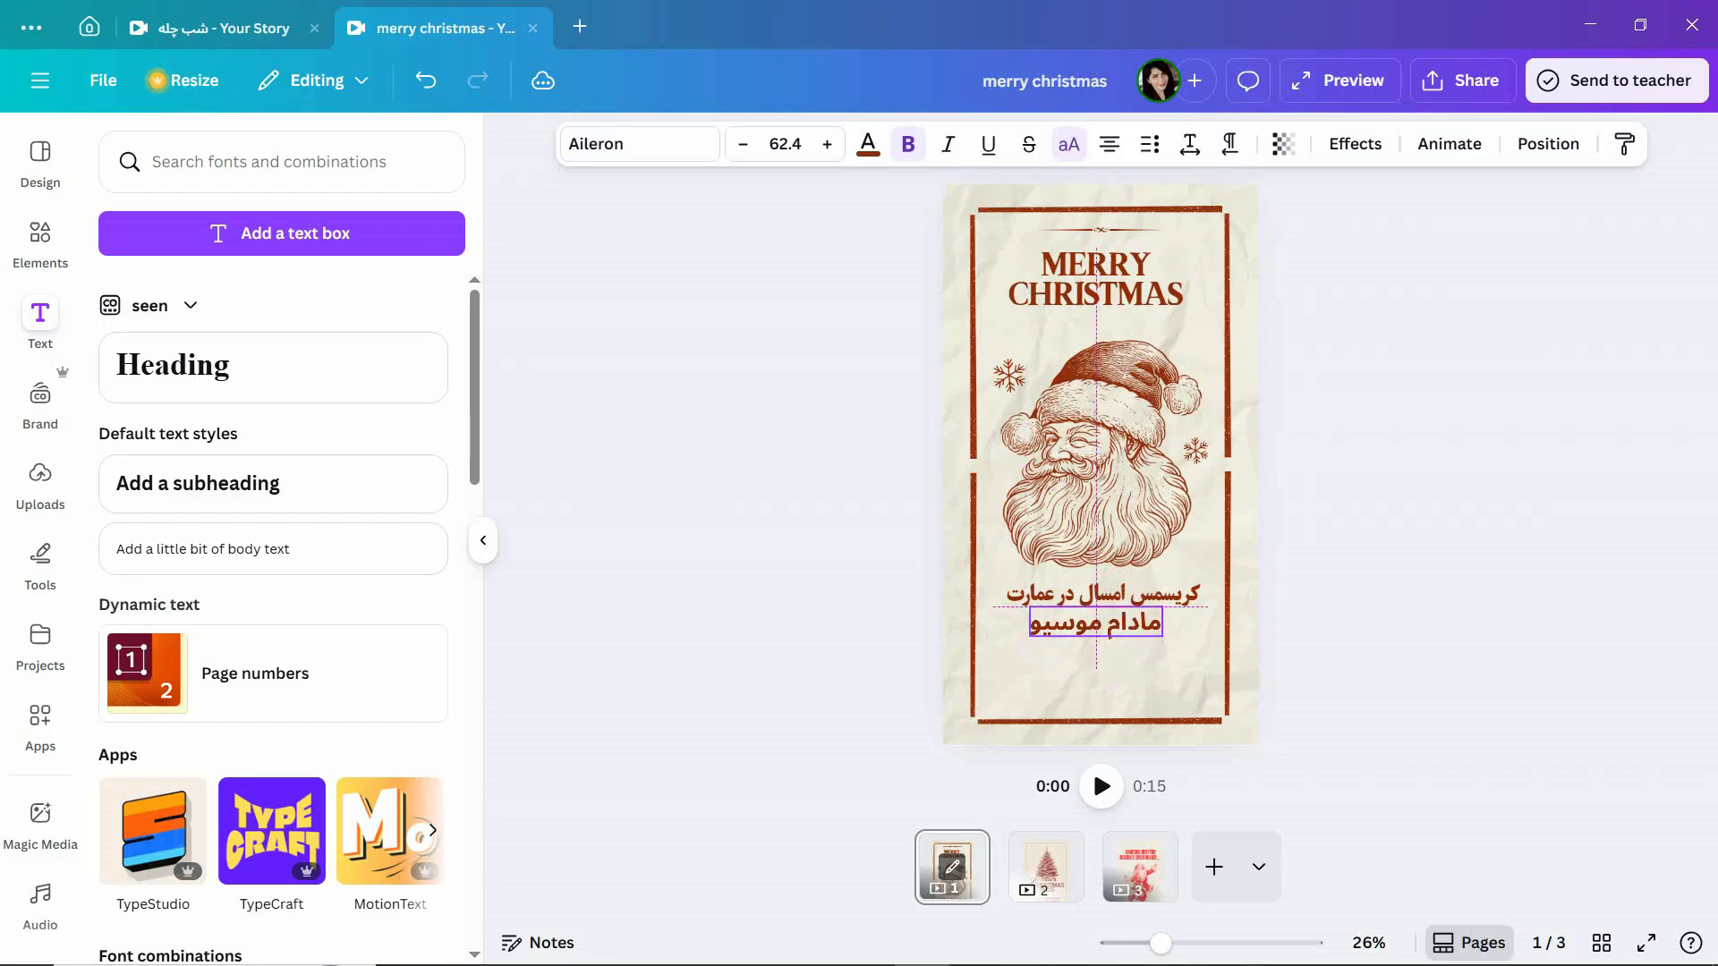
# Lower "مادام موسیو" slightly to widen the line gap and nudge the caption line above it sideways.
pyautogui.hotkey('ctrl', '+')
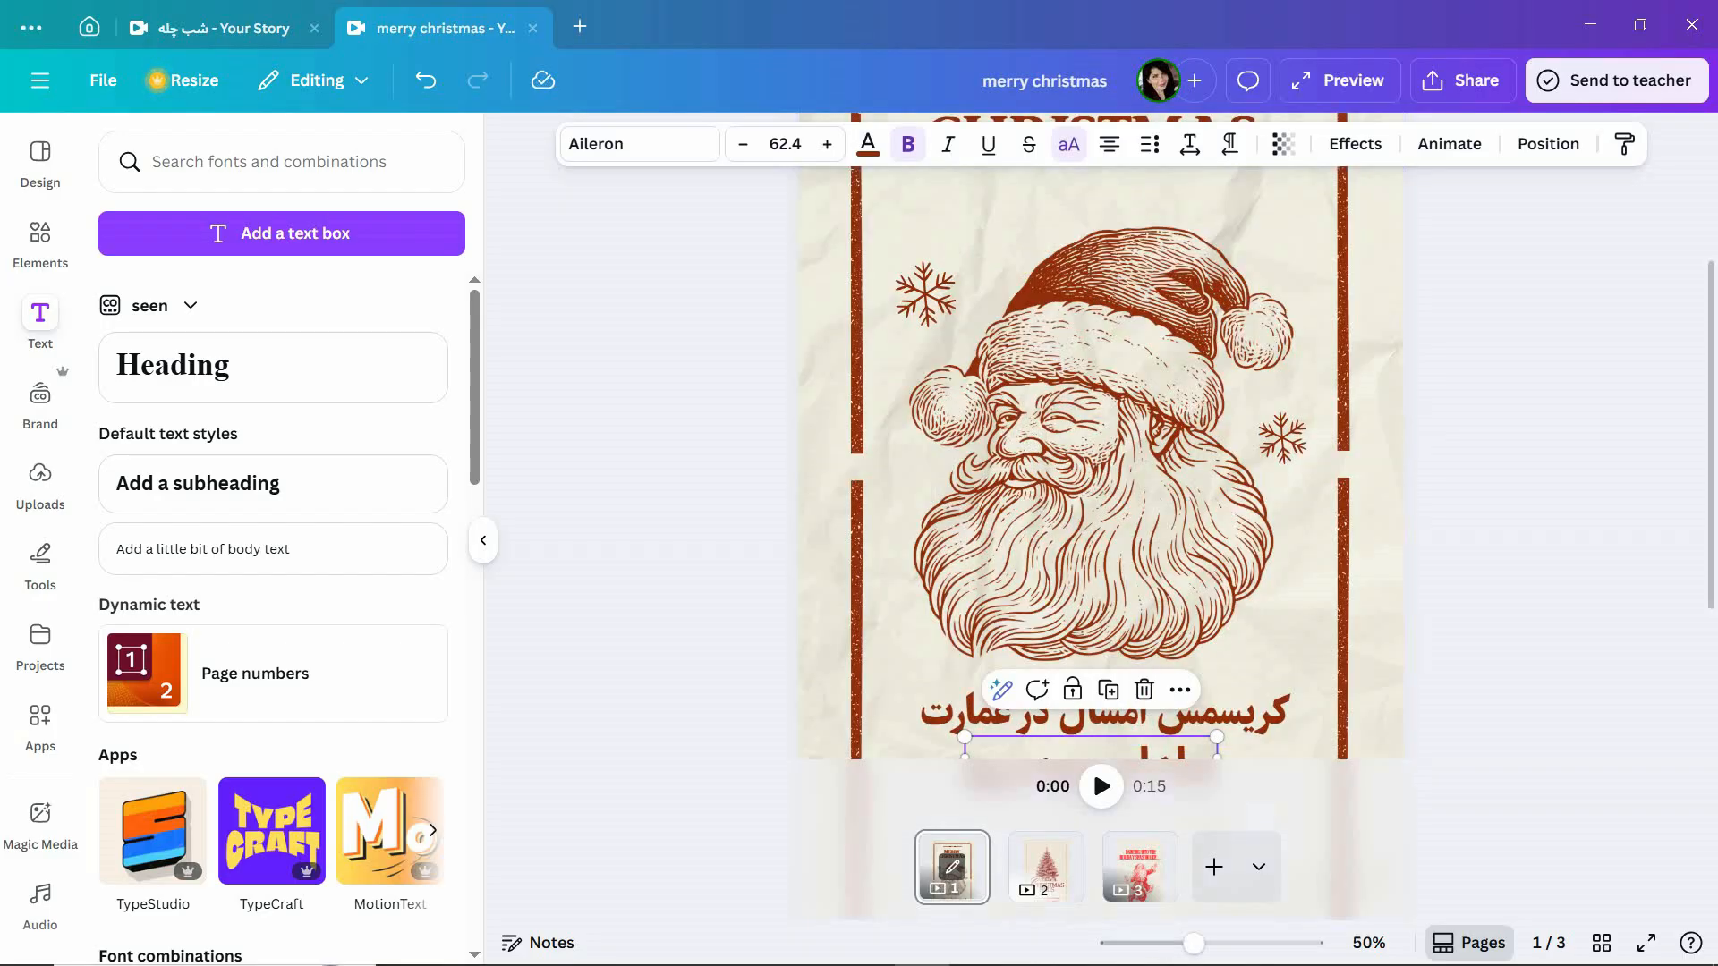
pyautogui.scroll(-2, 1100, 447)
pyautogui.press('Escape')
pyautogui.moveTo(1090, 542); pyautogui.dragTo(1104, 555)
pyautogui.moveTo(1106, 493); pyautogui.dragTo(1096, 492)
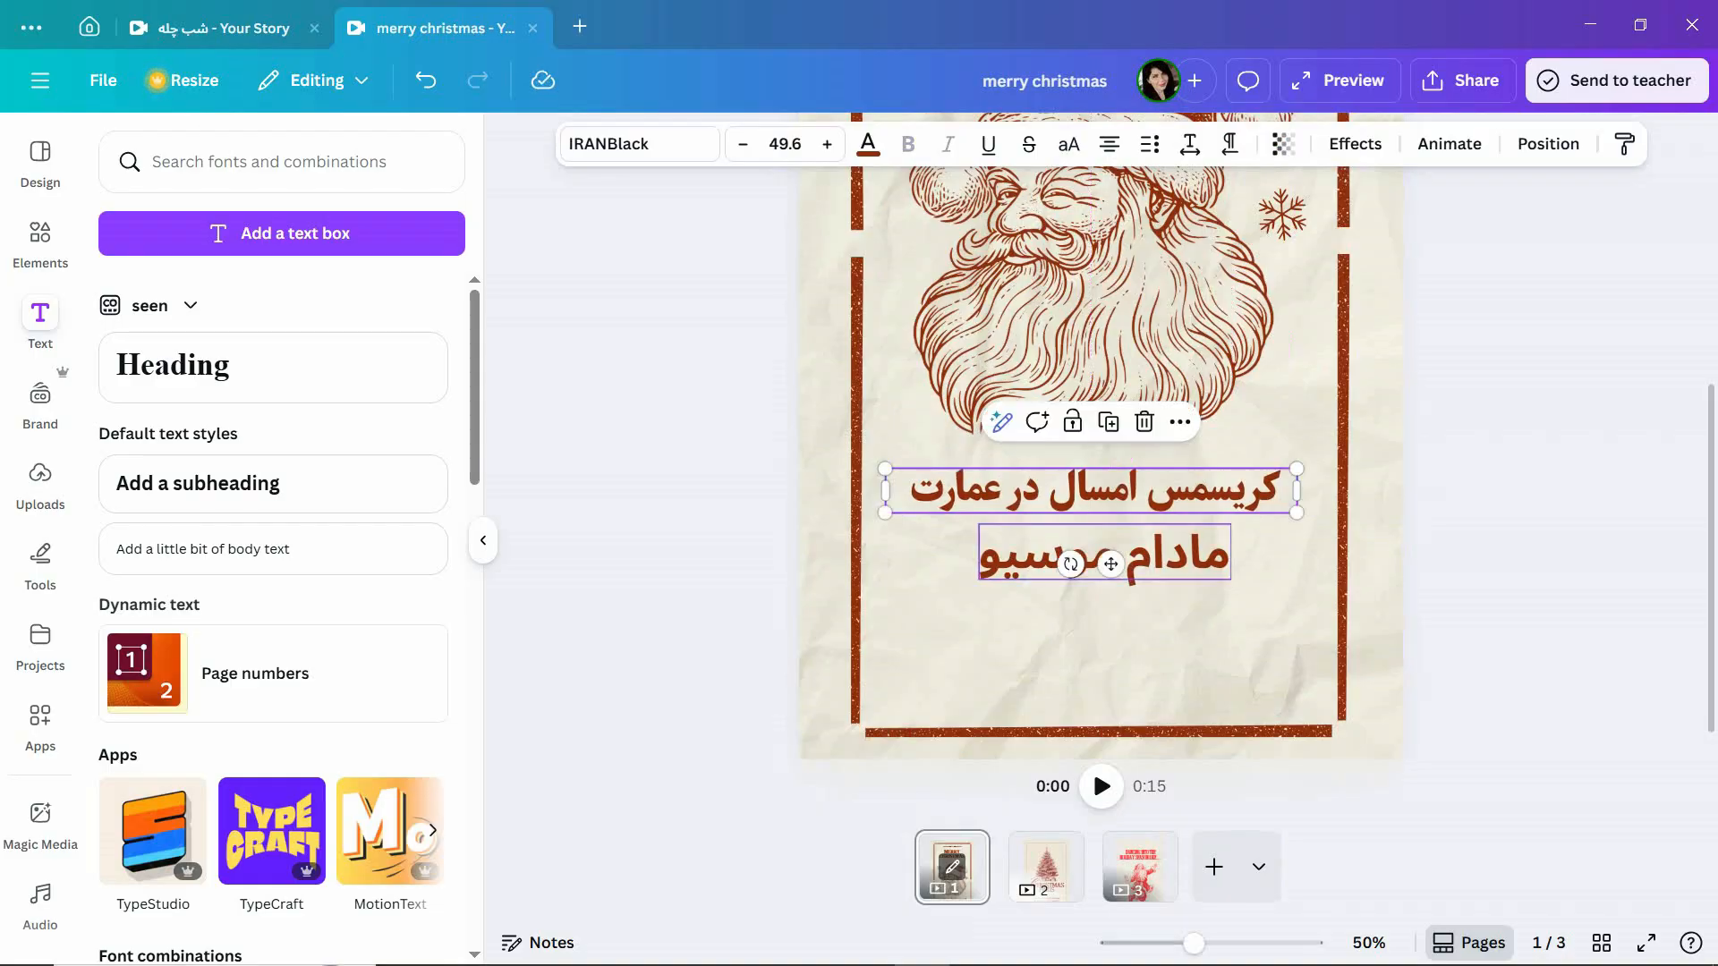
pyautogui.click(1119, 564)
pyautogui.press('t')
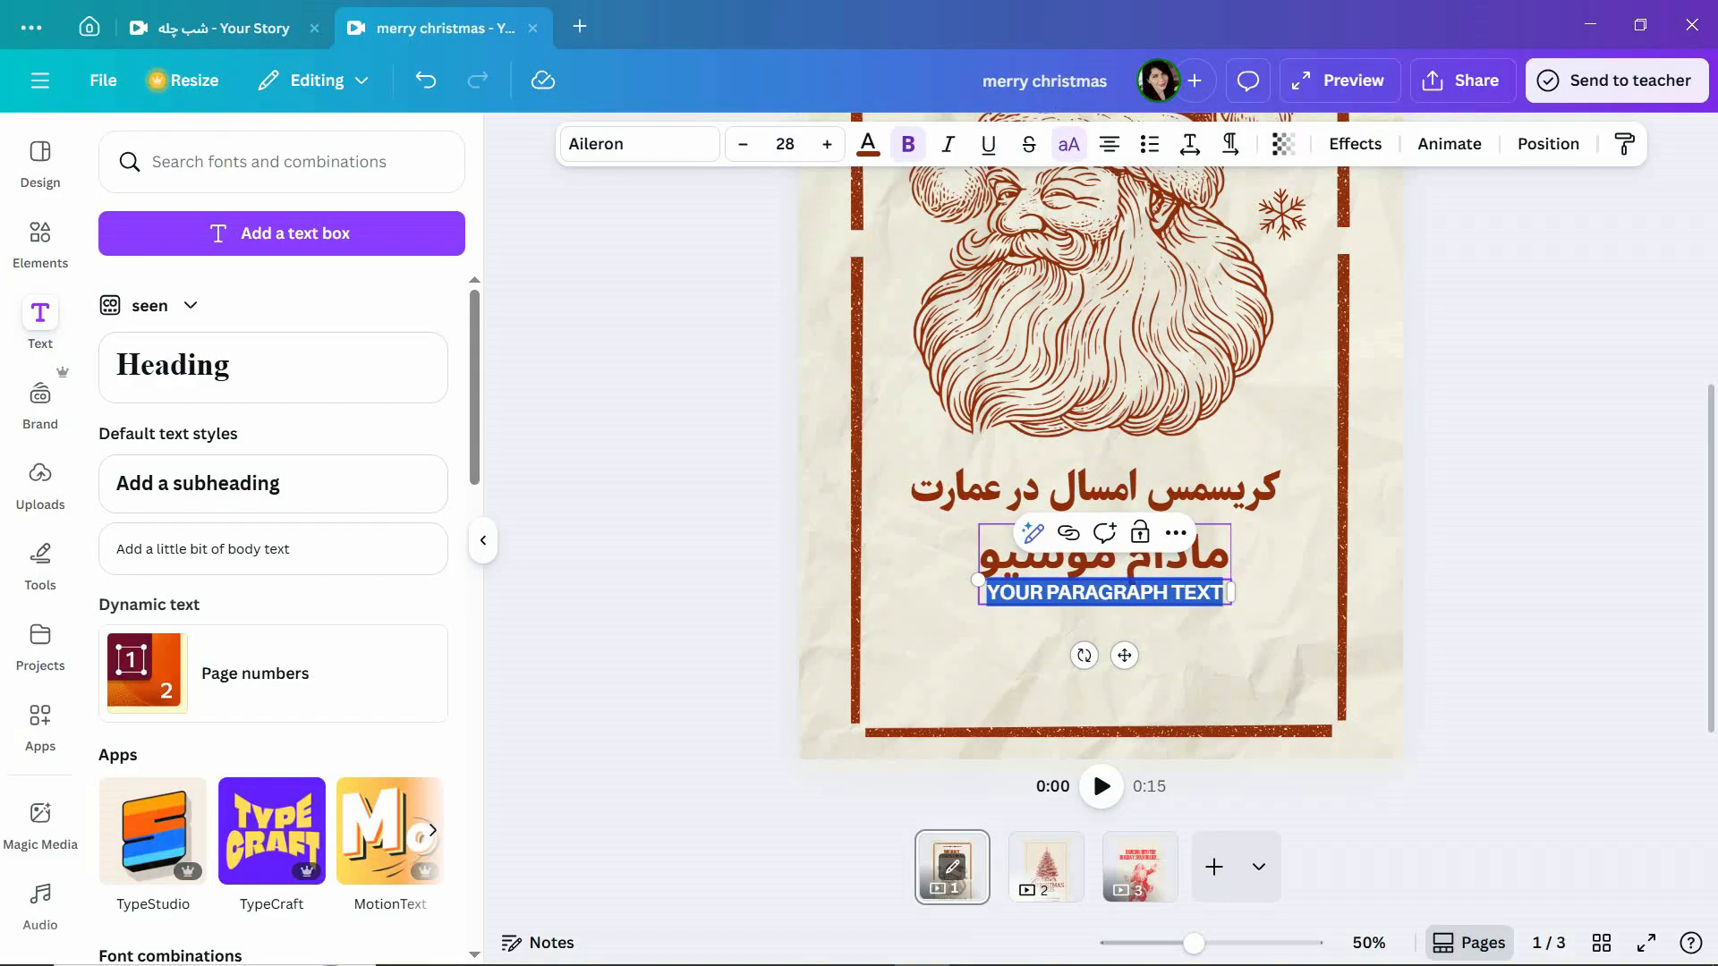
pyautogui.hotkey('ctrl', 'z')
# Stretch the "مادام موسیو" line with kashida strokes so it reads "مـادام مـوسـیو".
pyautogui.click(1203, 553)
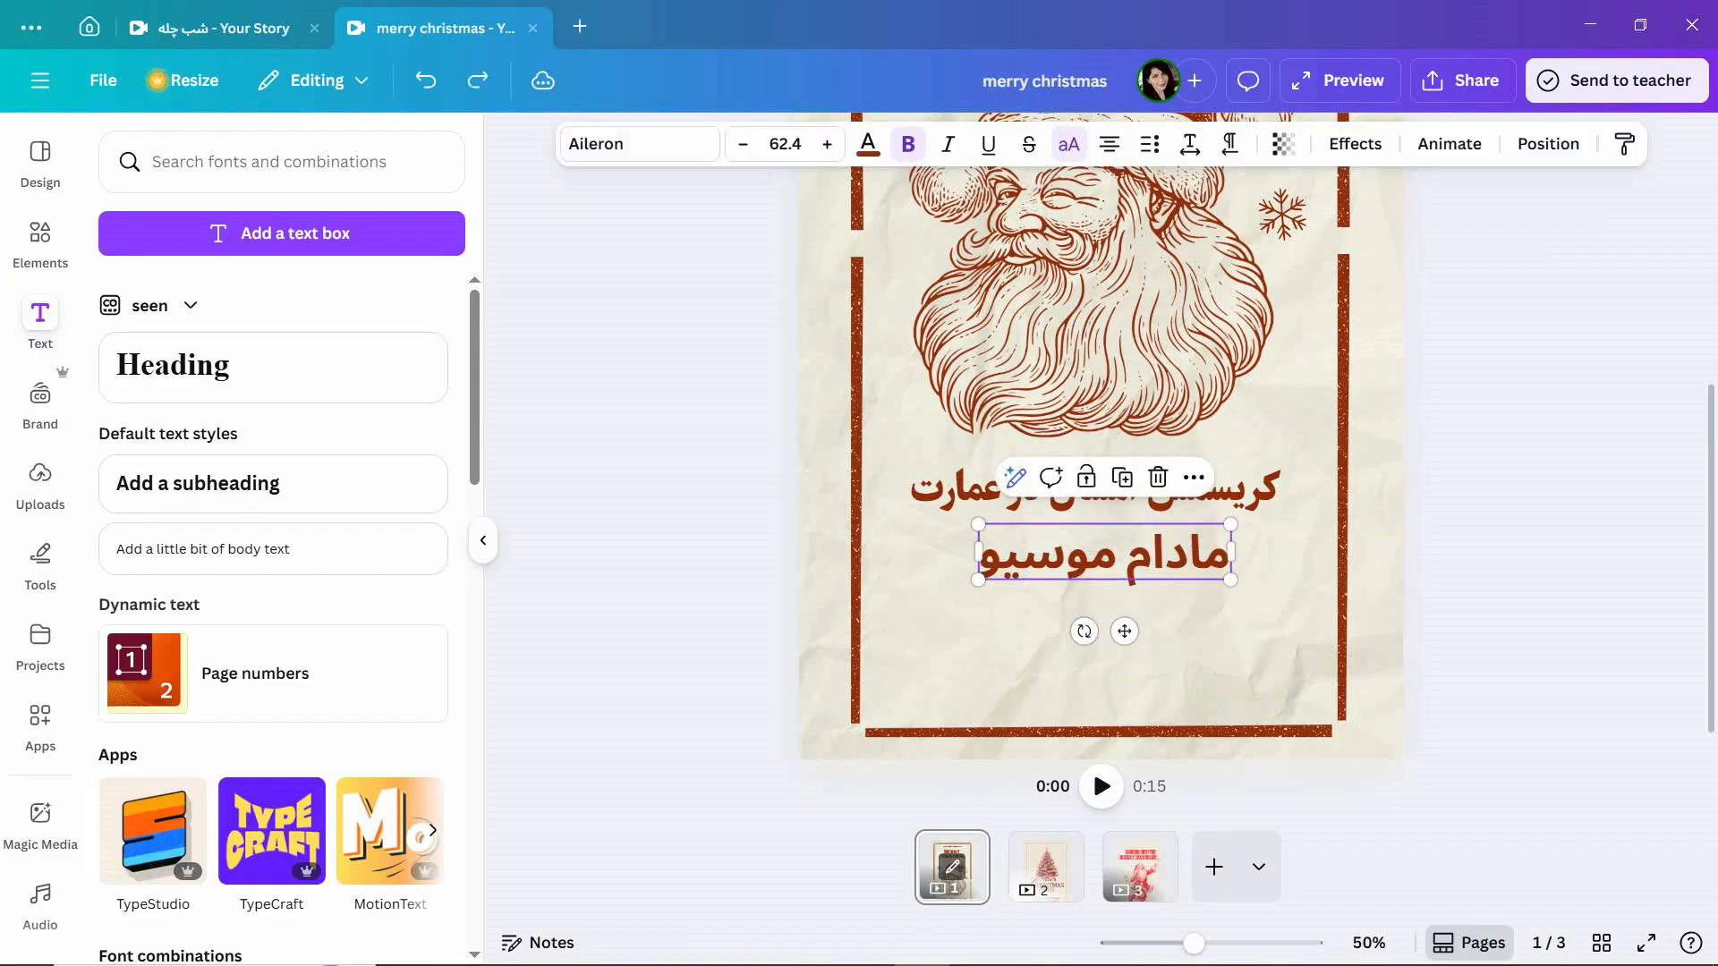
pyautogui.click(1202, 553)
pyautogui.click(1203, 553)
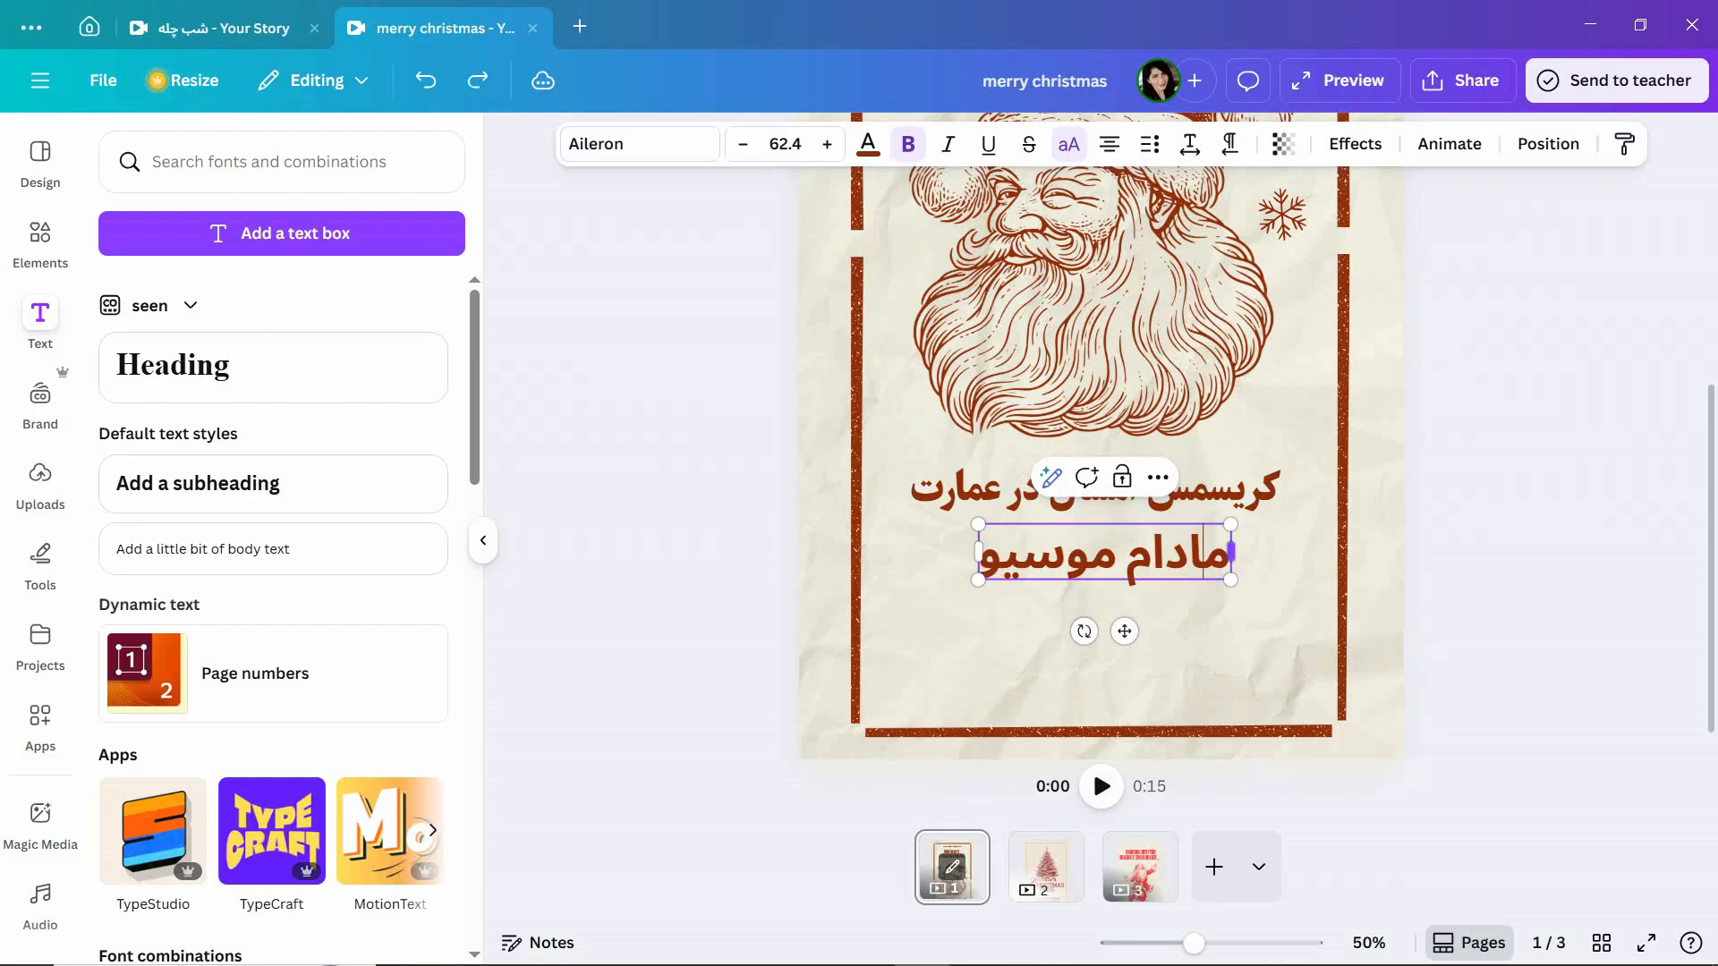
pyautogui.write('ـ')
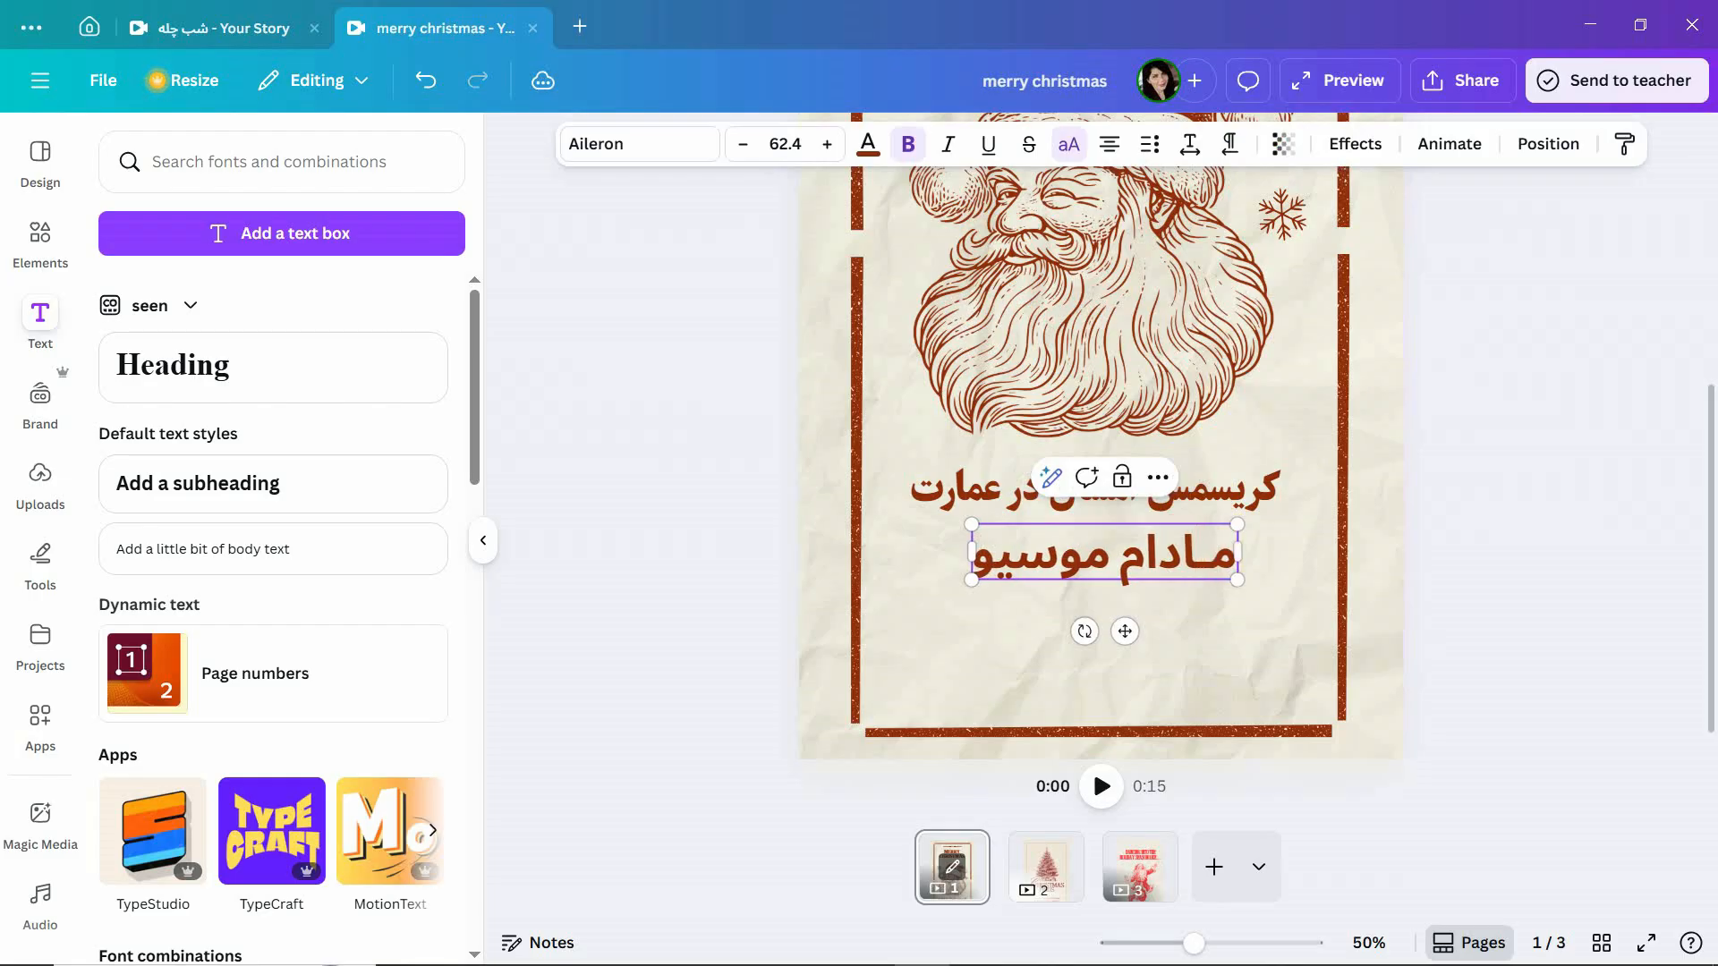
pyautogui.click(1099, 553)
pyautogui.write('ـوس')
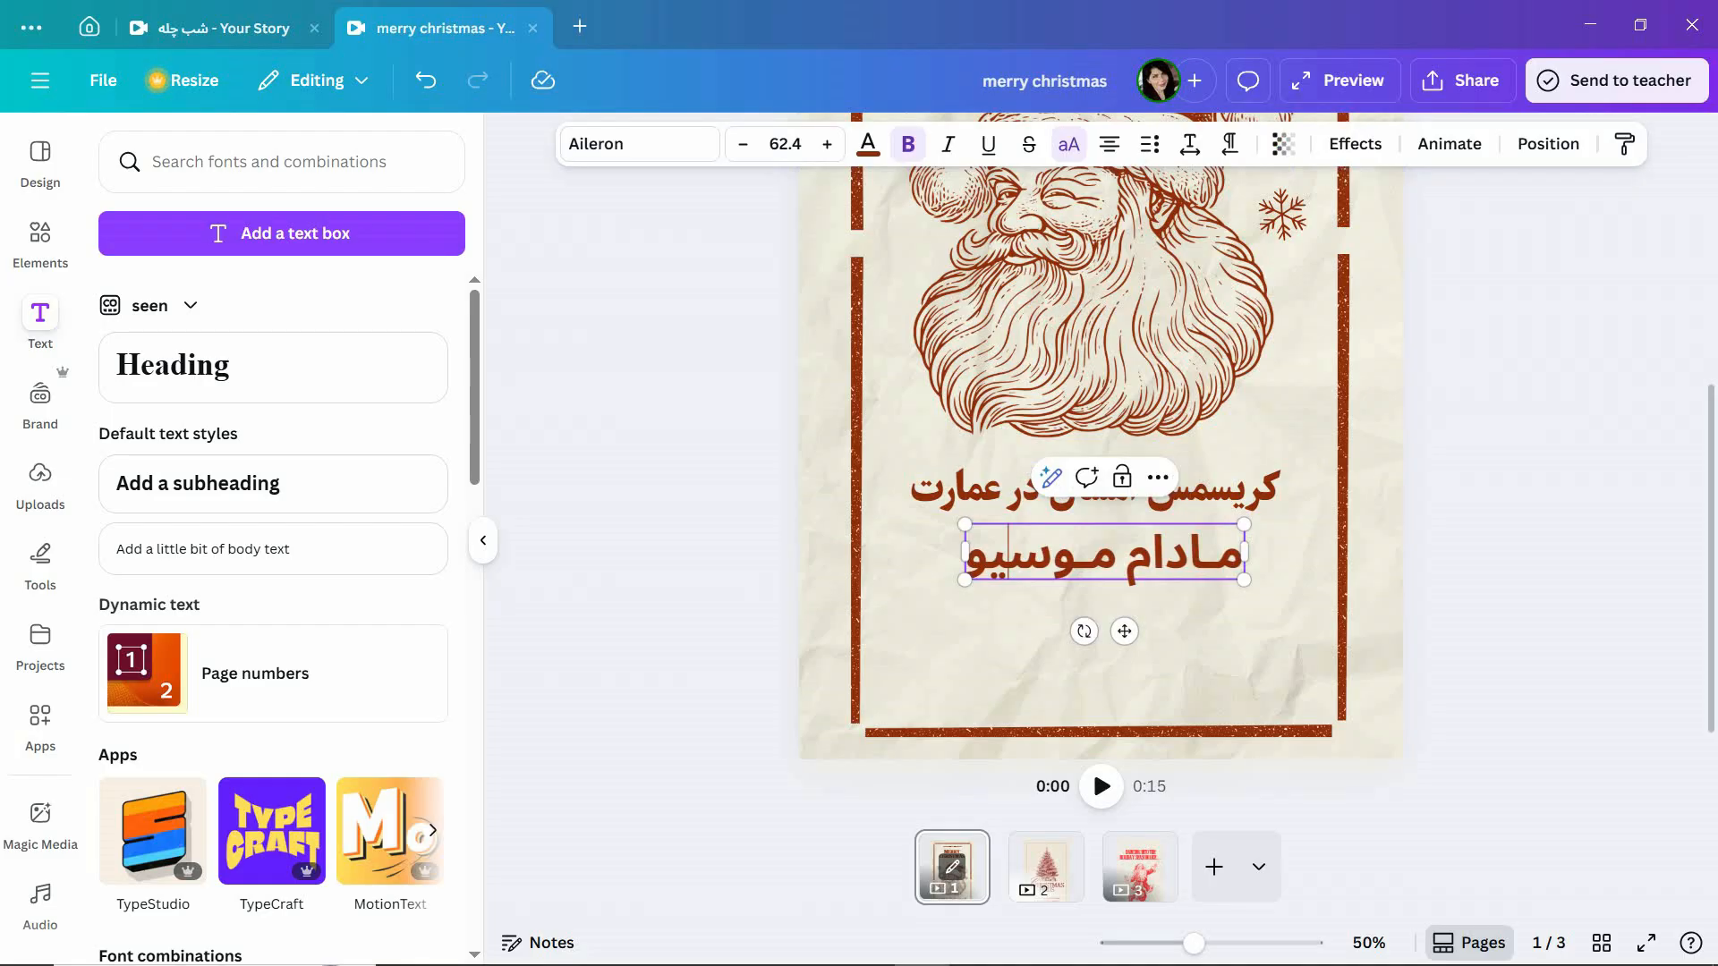
pyautogui.write('ـی')
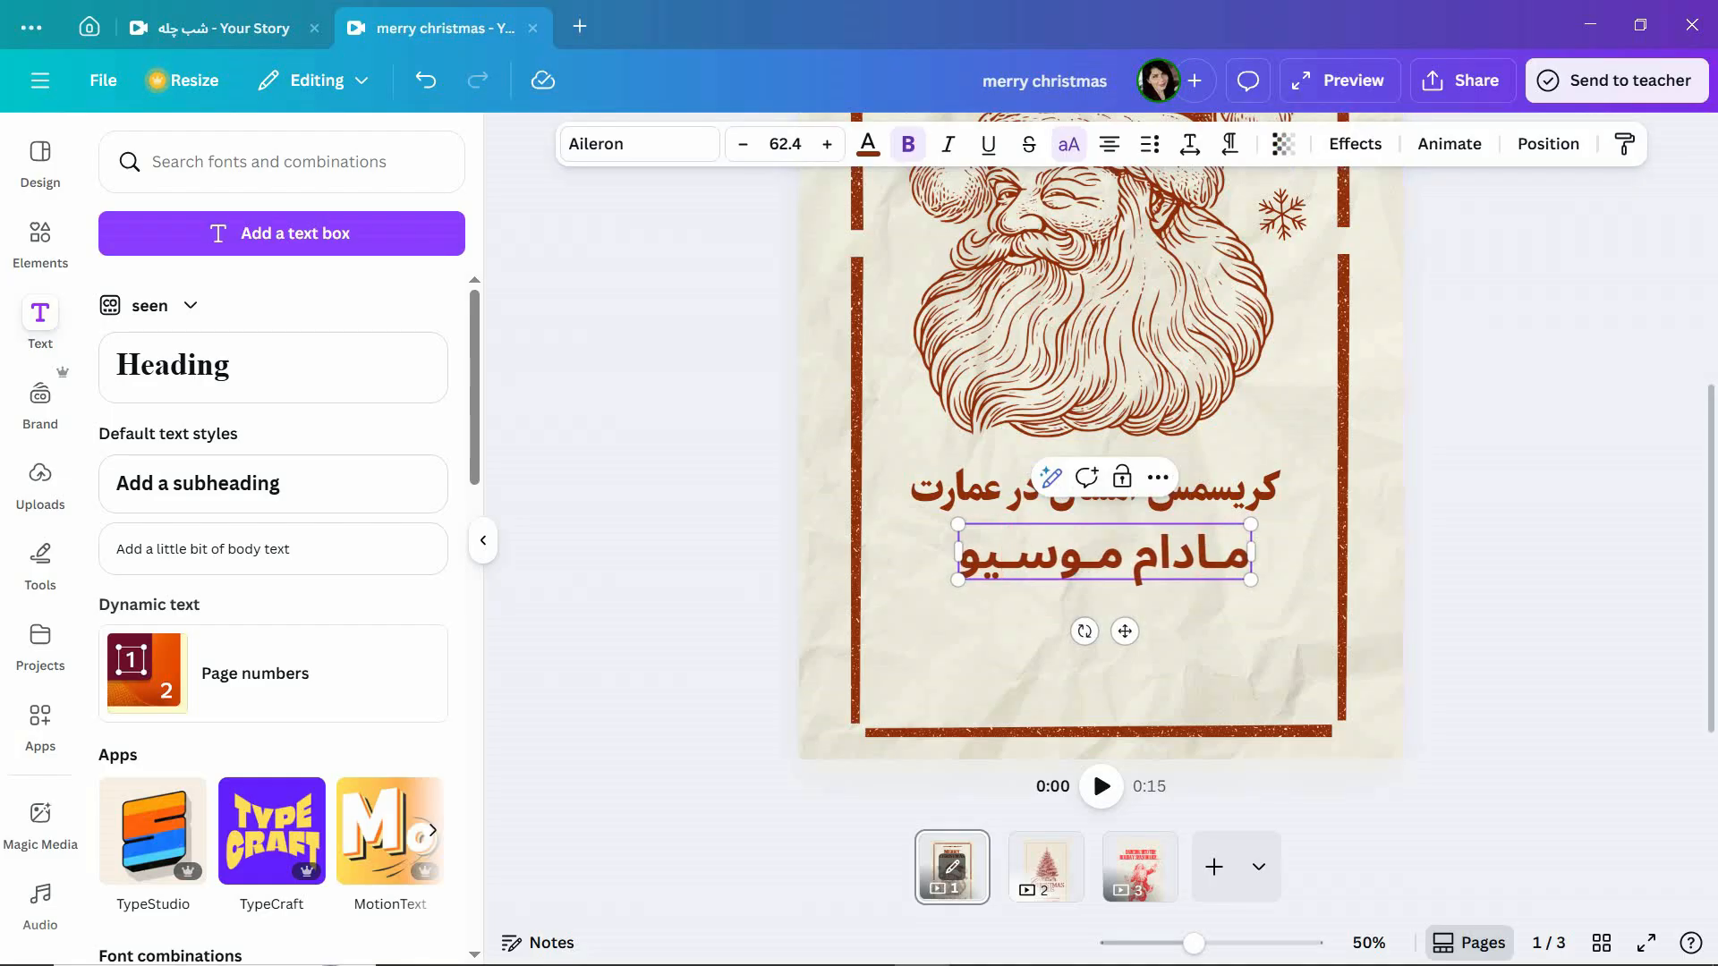
# Add another kashida to "مـادام مـوسـیـو", reduce the line to about size 54.3 and centre it close beneath the caption line.
pyautogui.write('ـ')
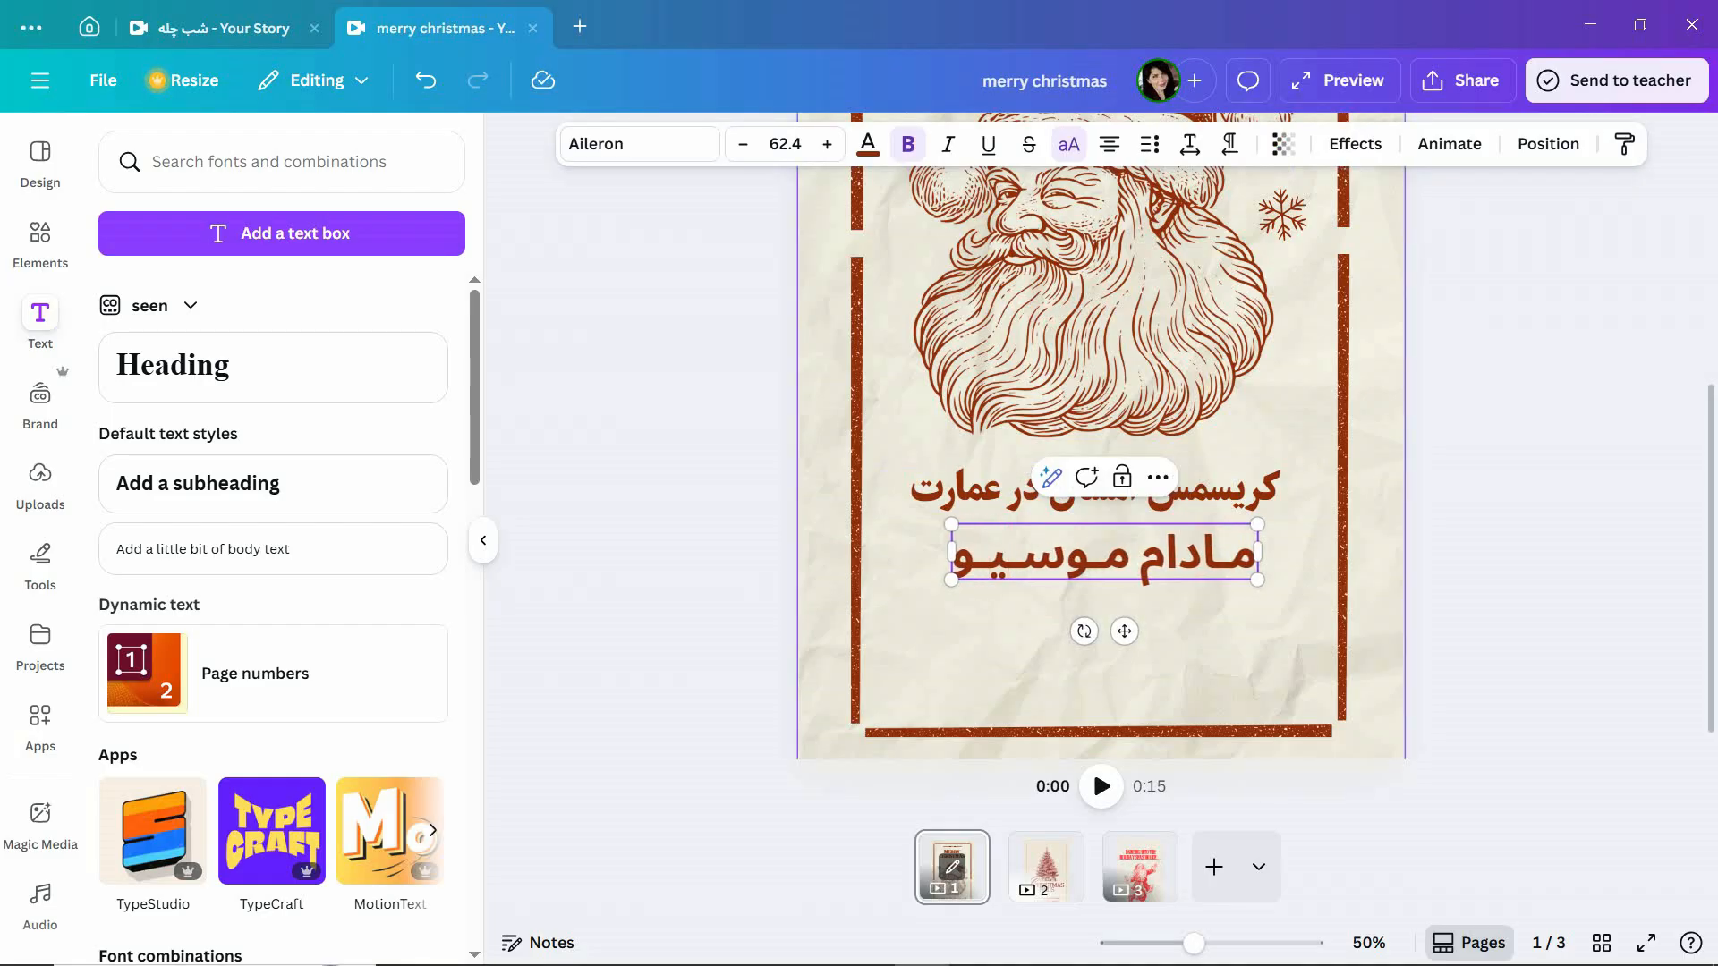
pyautogui.click(1020, 631)
pyautogui.click(1091, 491)
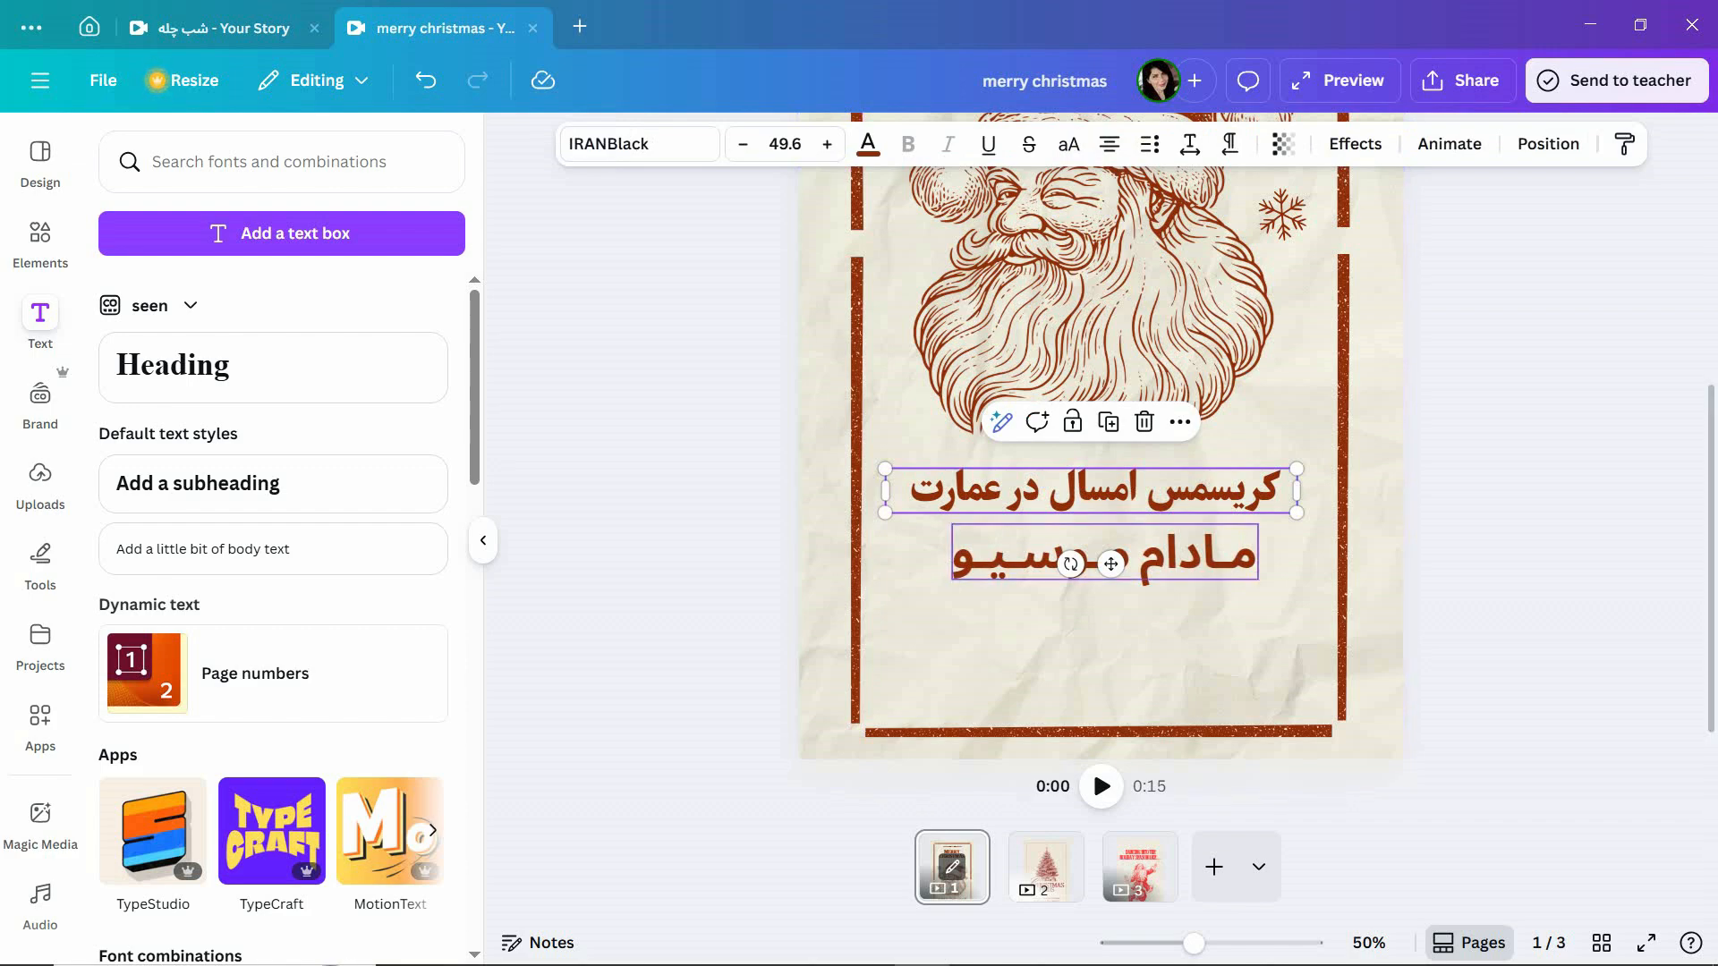
pyautogui.click(1512, 564)
pyautogui.click(1253, 533)
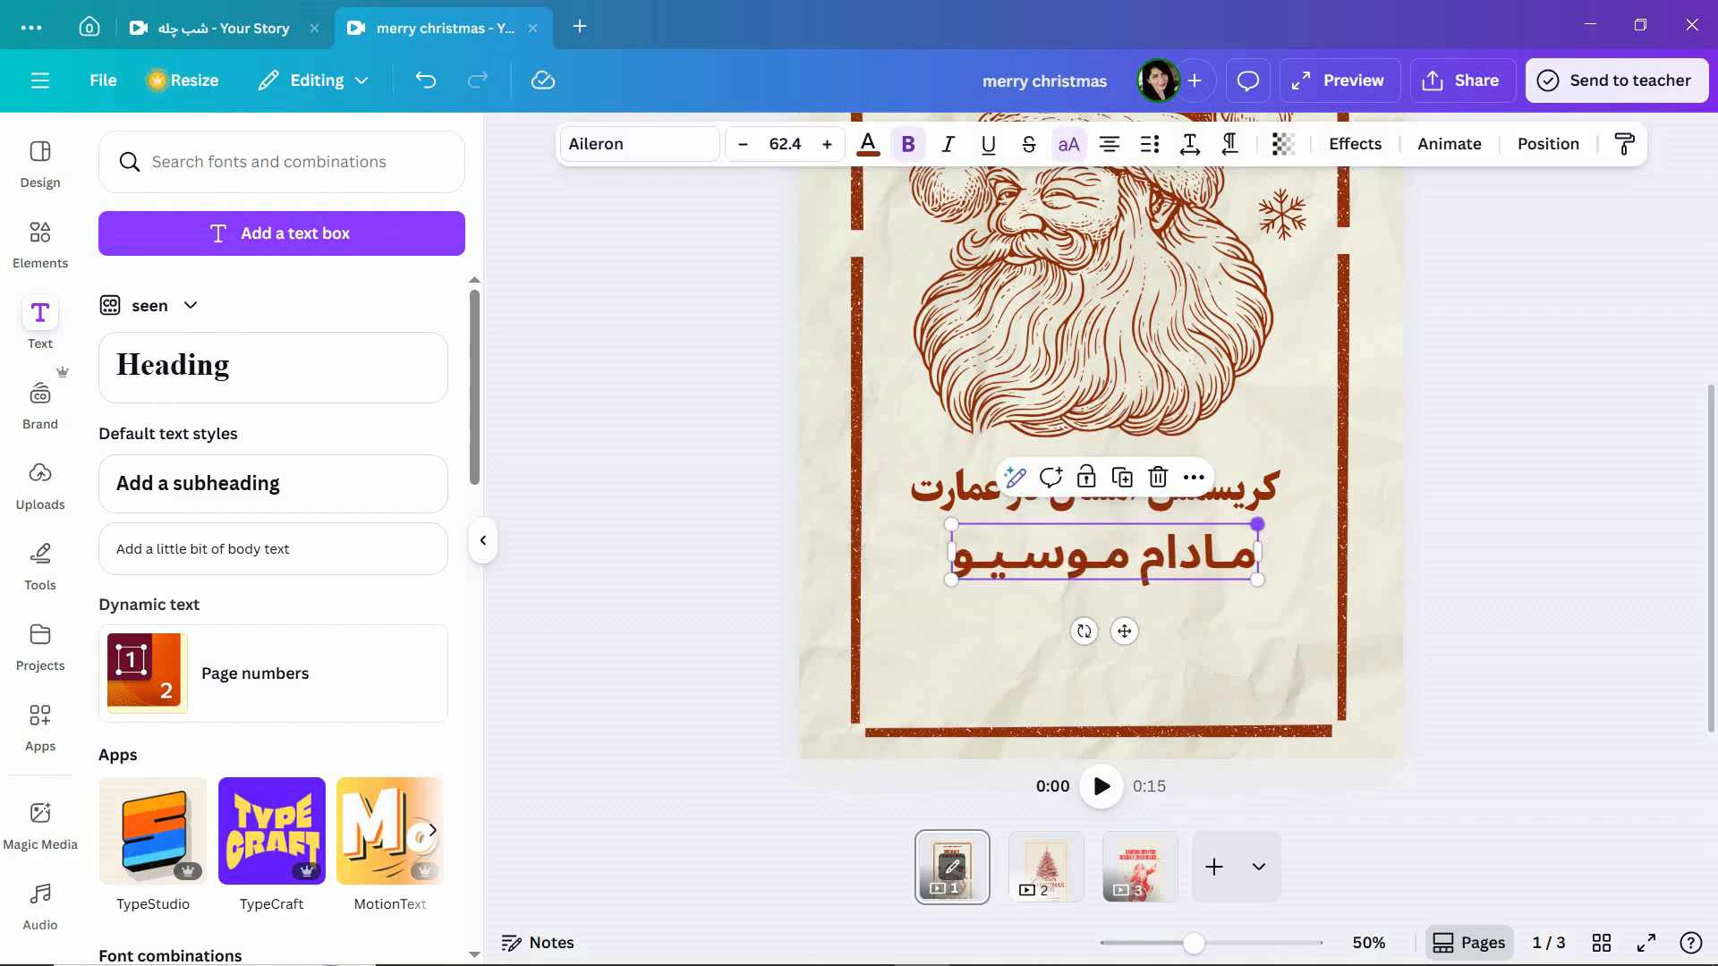
pyautogui.moveTo(1257, 526); pyautogui.dragTo(1218, 532)
pyautogui.moveTo(1100, 556); pyautogui.dragTo(1106, 537)
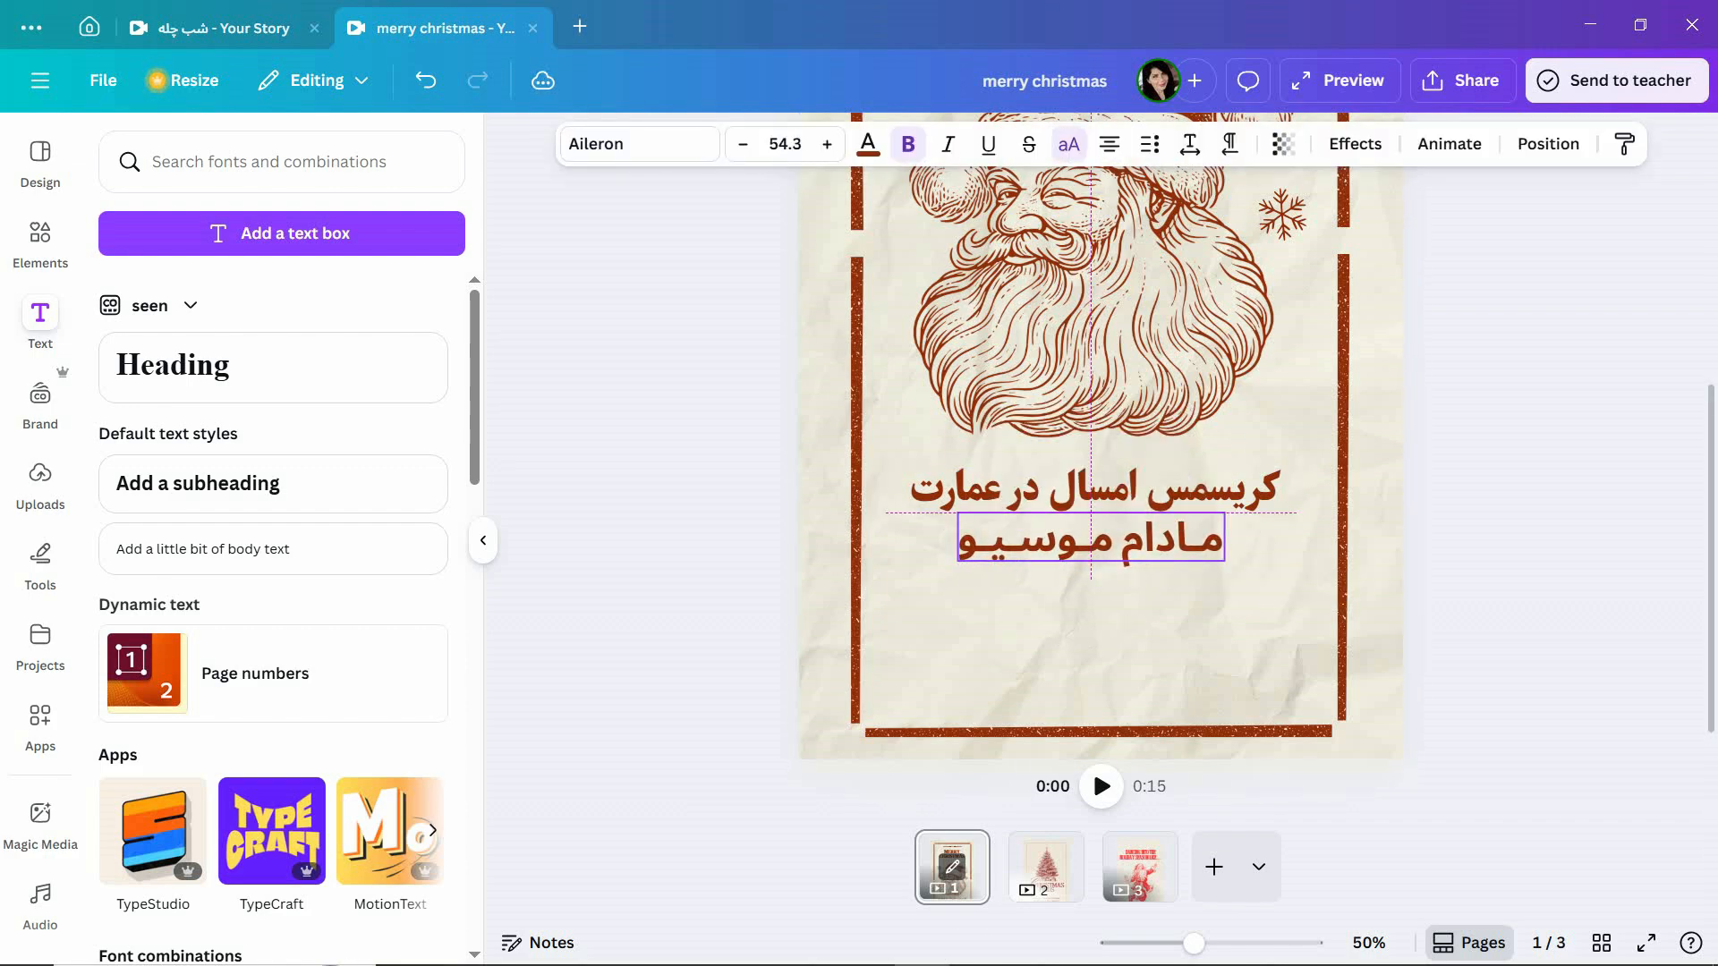
# Match the "مـادام مـوسـیـو" line to the caption above it by setting its font to IRANBlack Regular.
pyautogui.click(1101, 491)
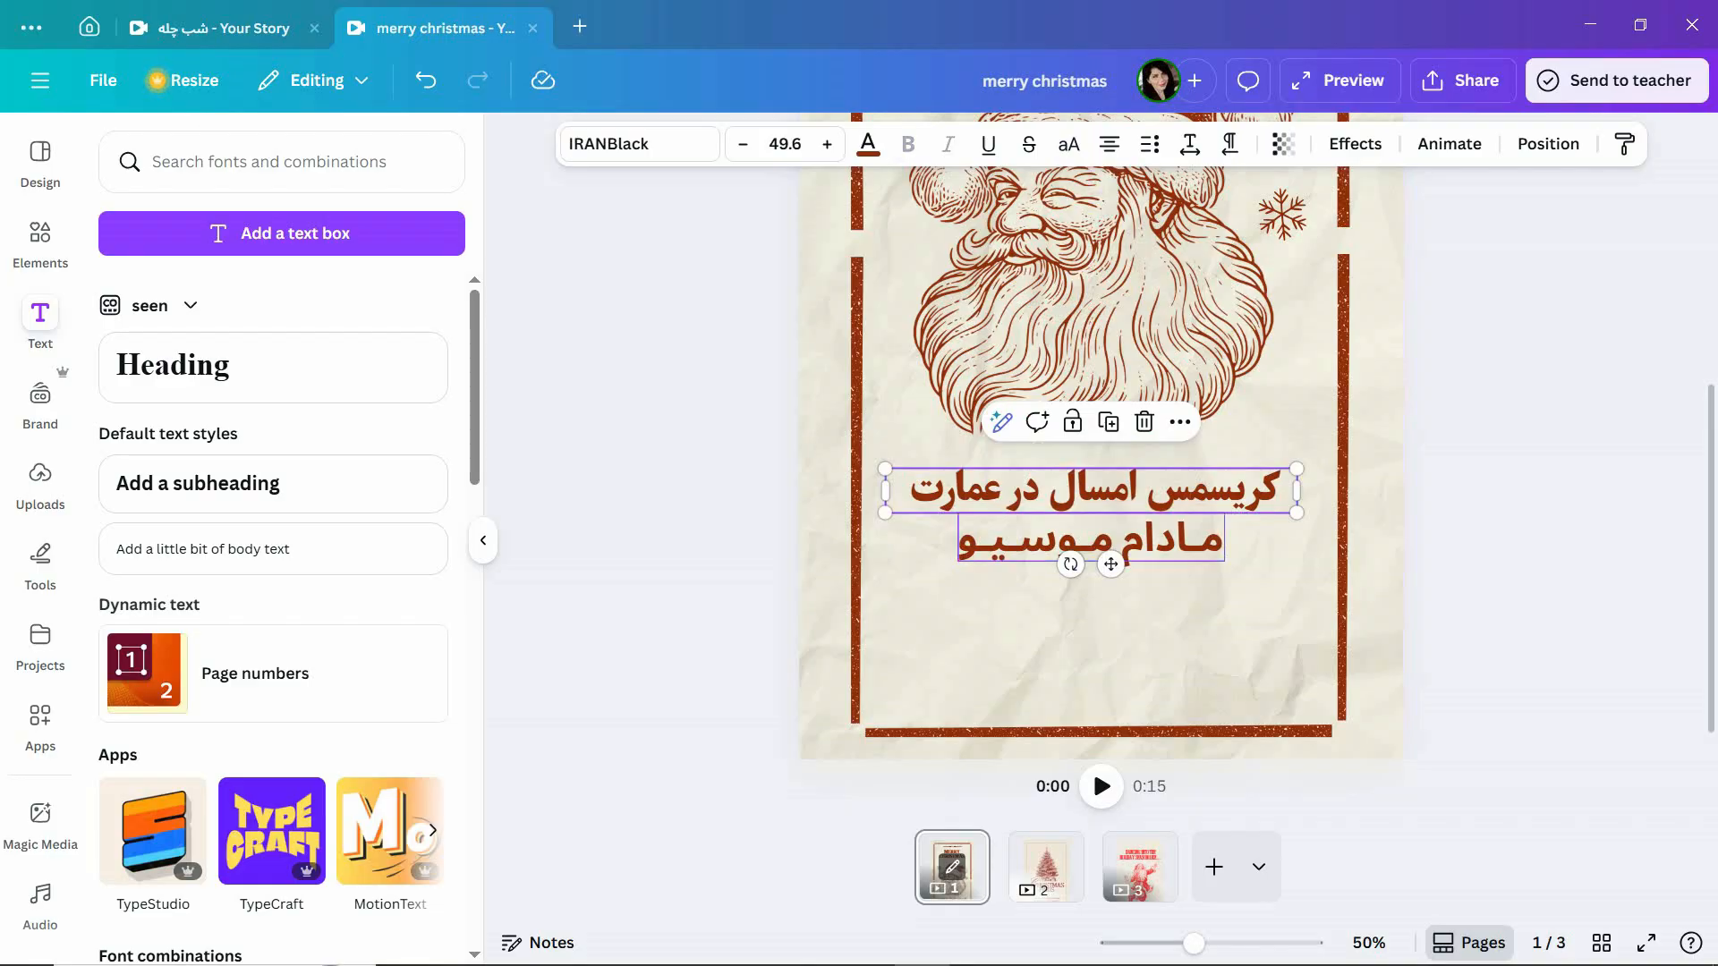
pyautogui.click(1090, 537)
pyautogui.click(639, 144)
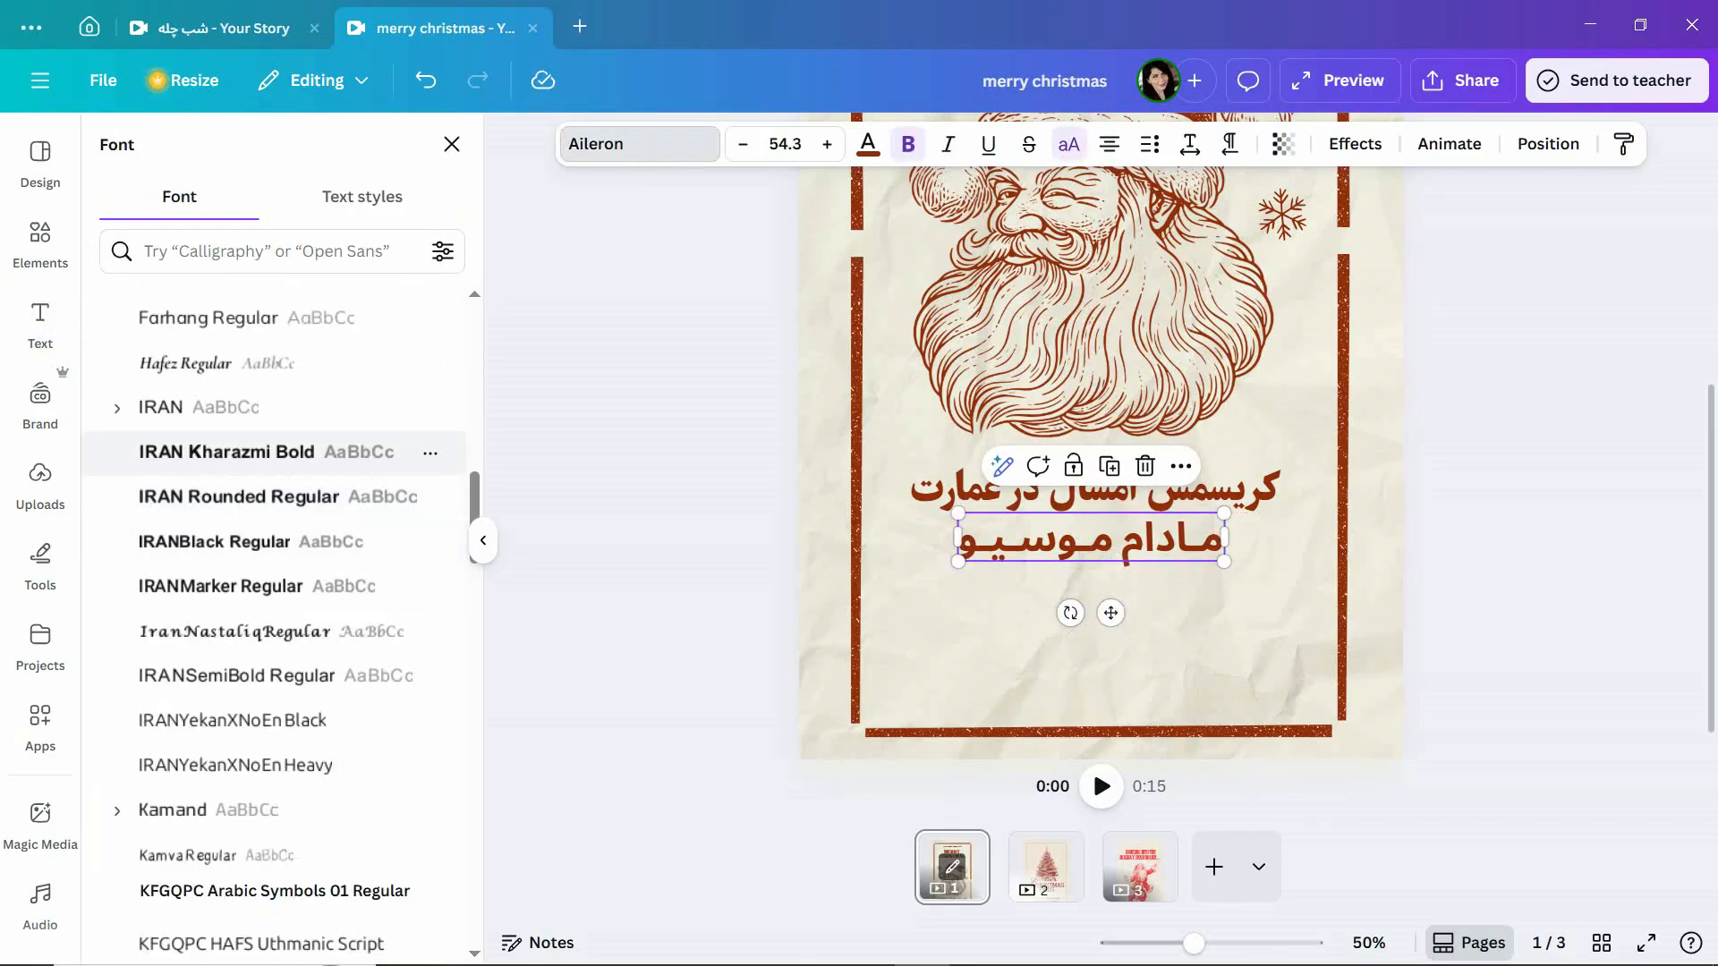
pyautogui.click(226, 452)
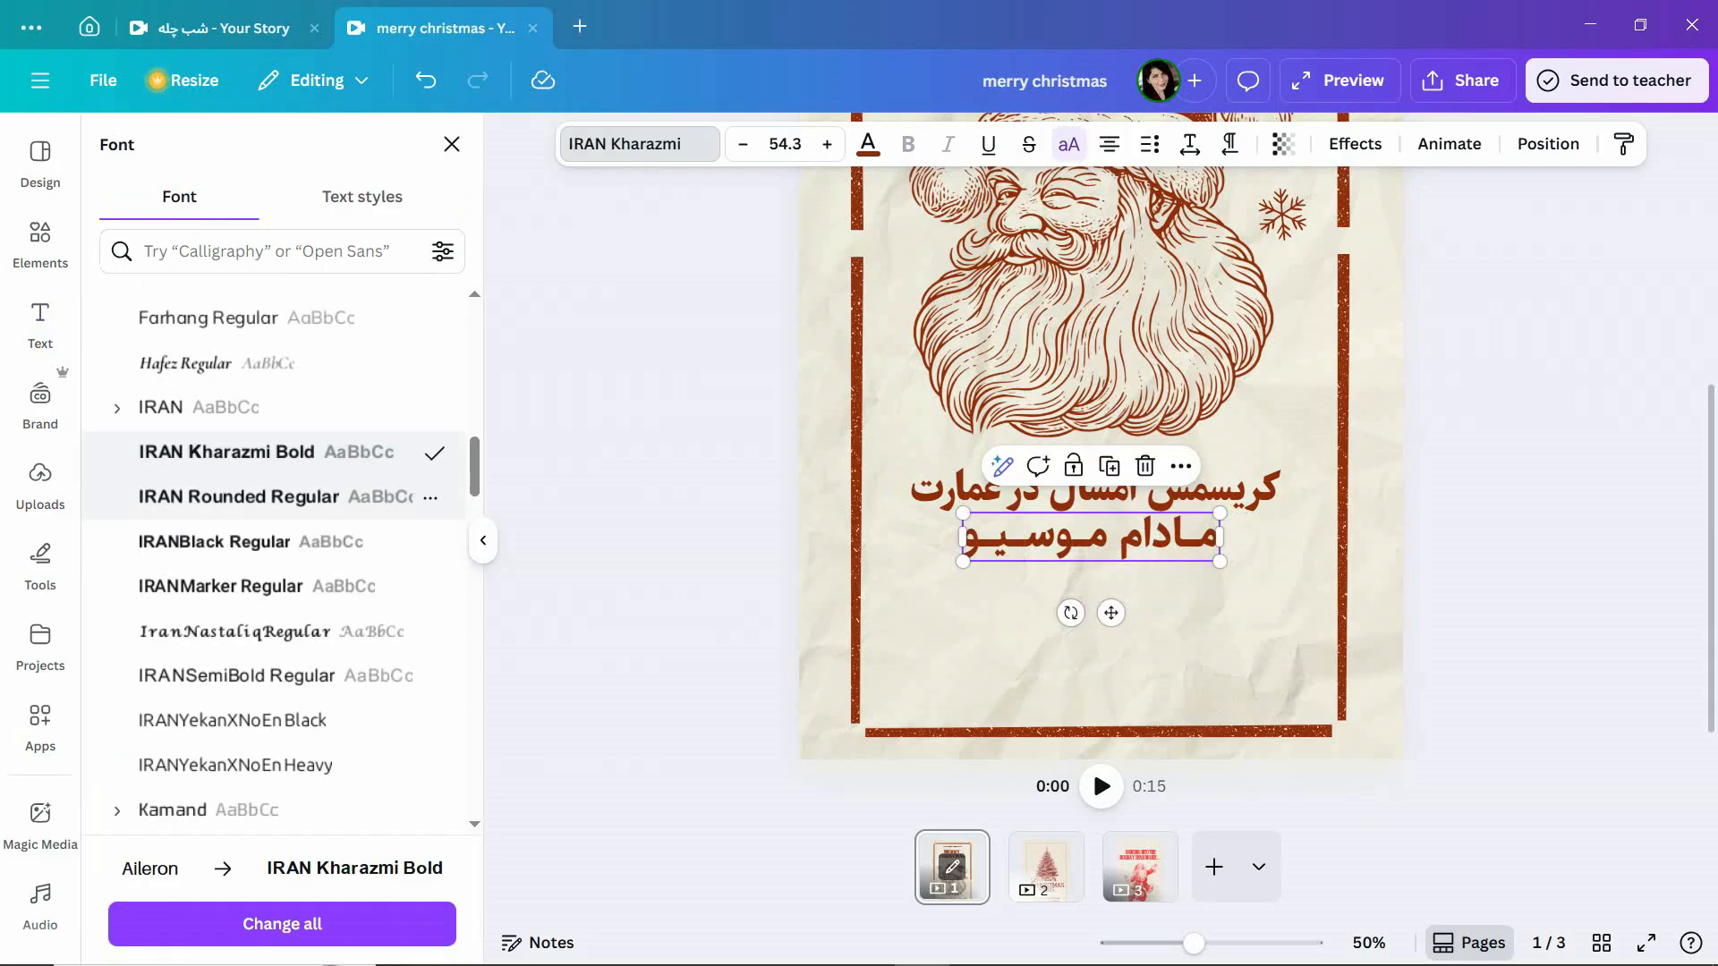
pyautogui.click(215, 541)
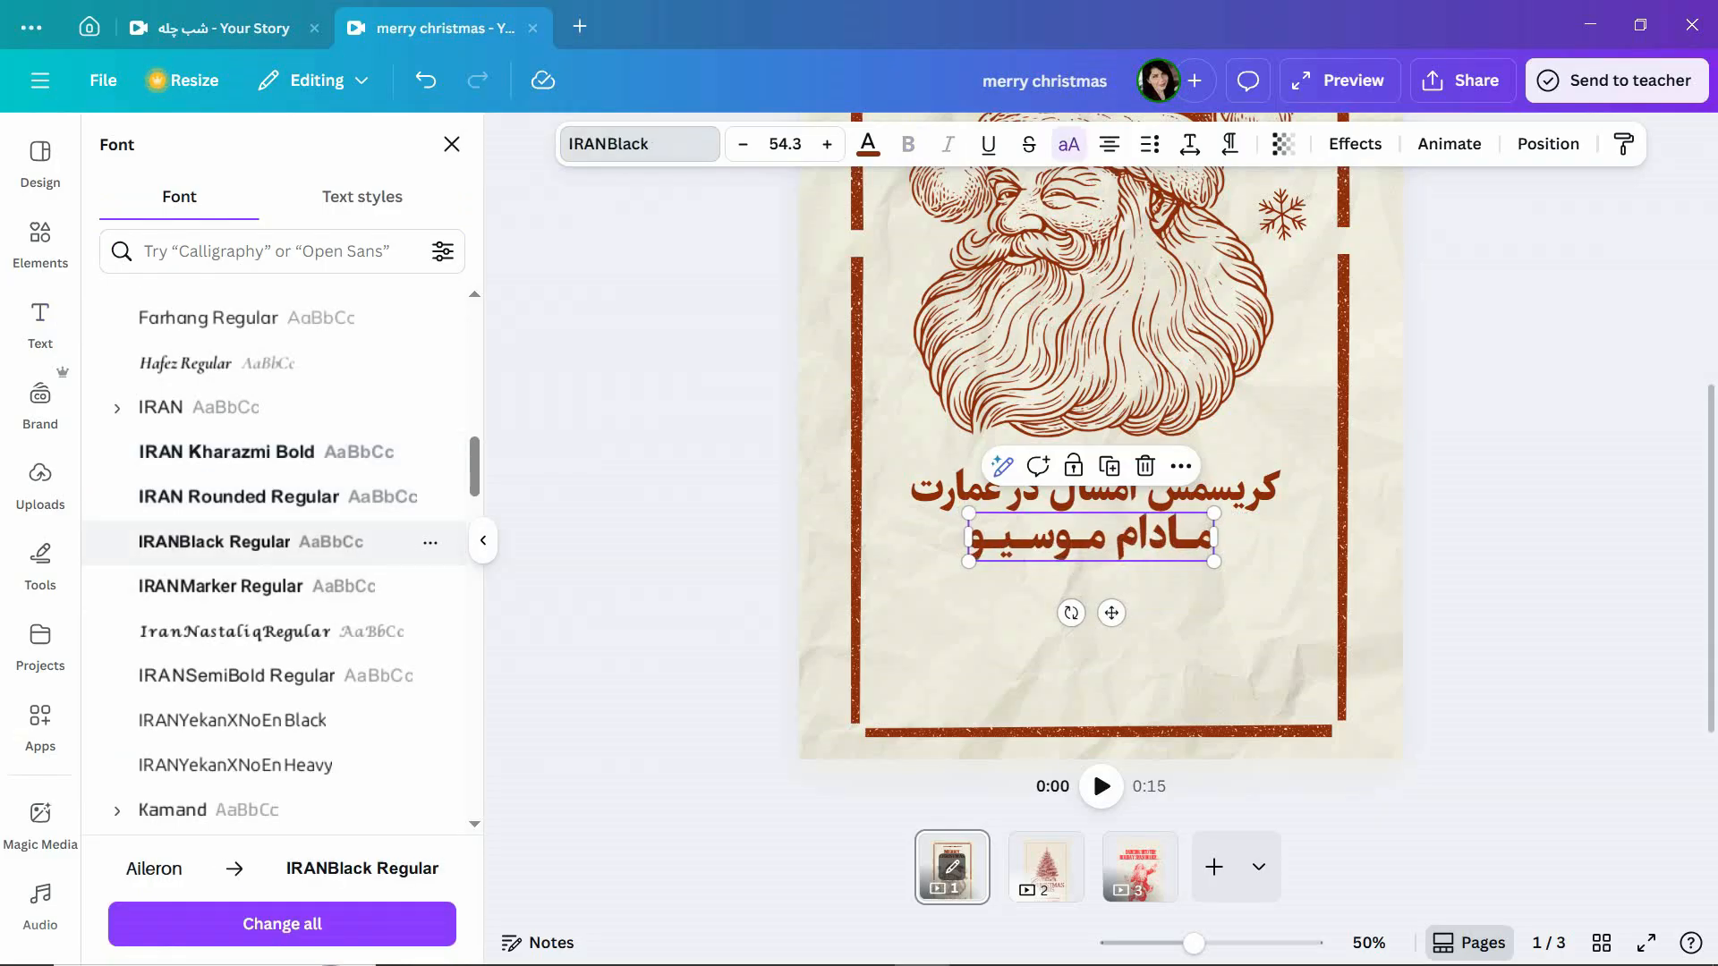
pyautogui.press('Escape')
pyautogui.press('Escape')
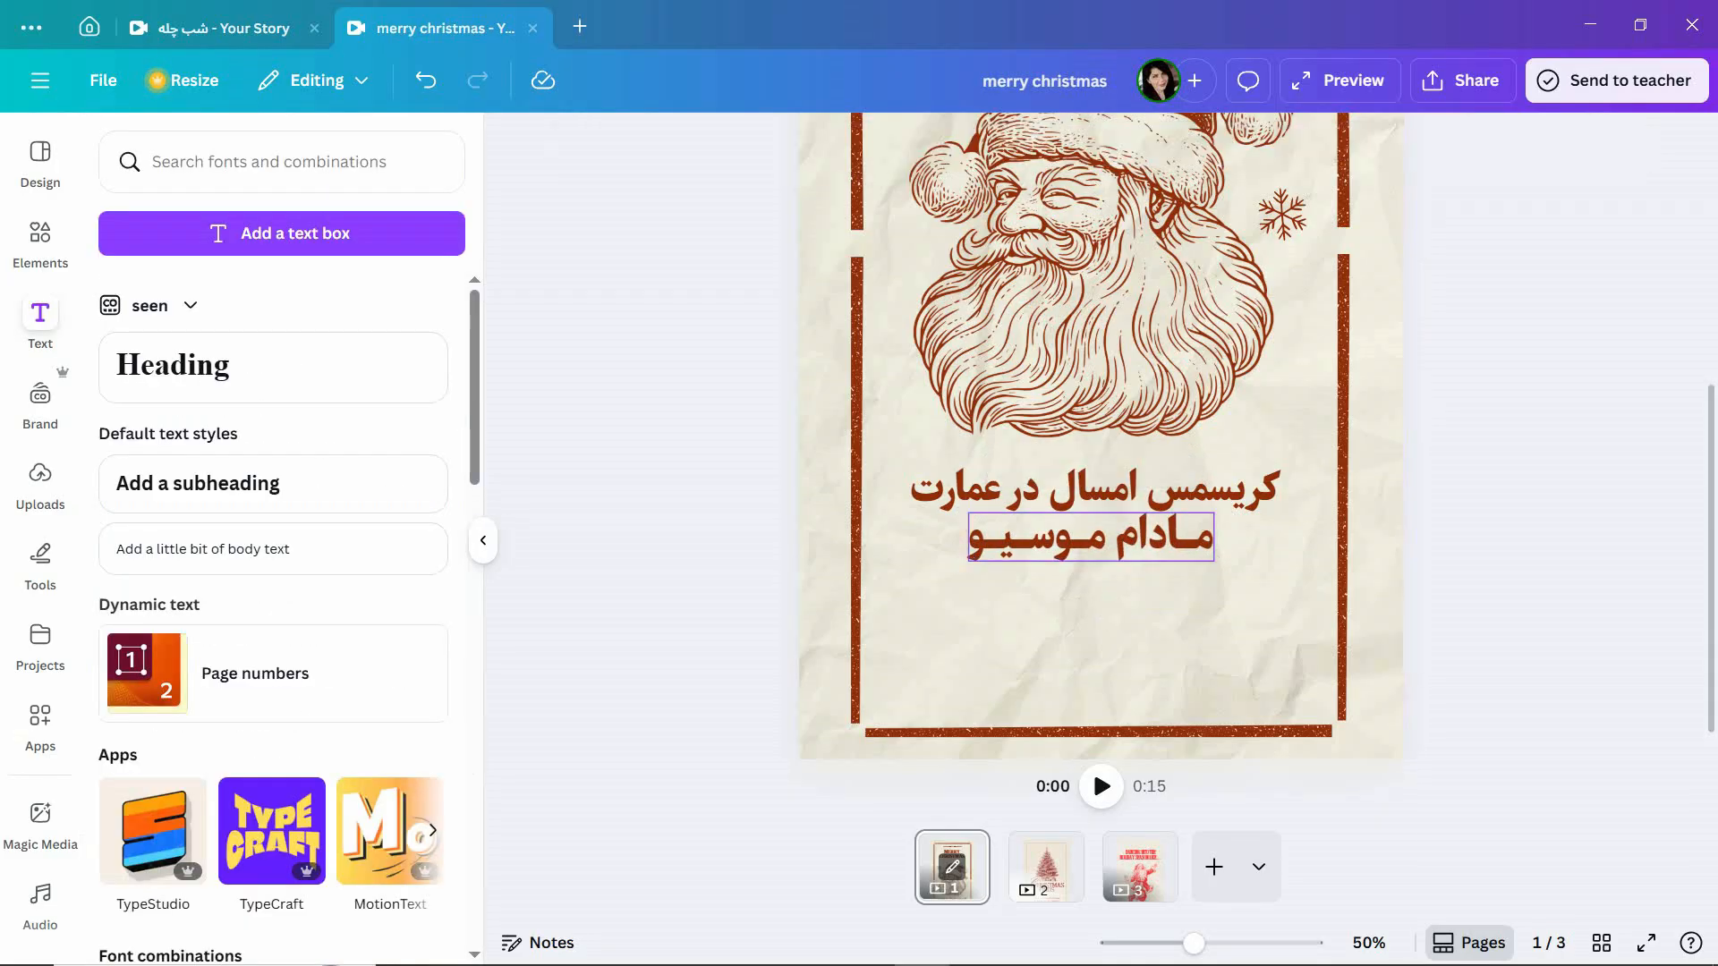
pyautogui.click(1097, 537)
pyautogui.press('Escape')
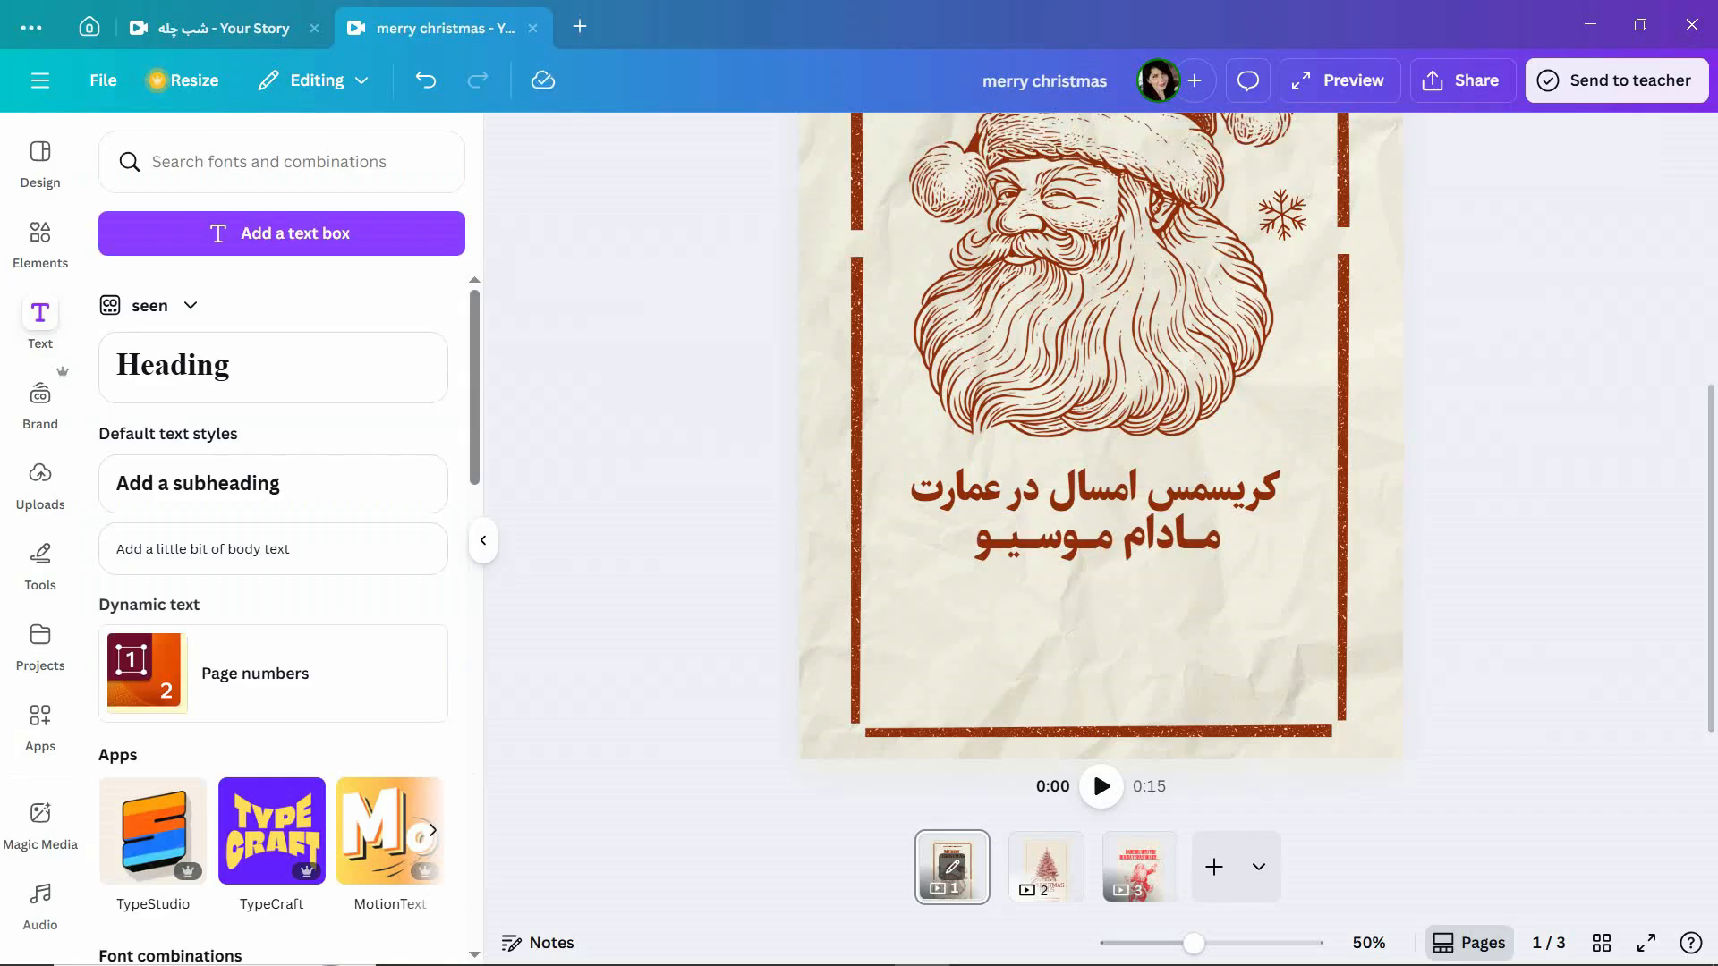
# Insert the dark red building logo from the uploaded images on page 1 and shift it toward the lower part of the poster.
pyautogui.scroll(5, 1101, 448)
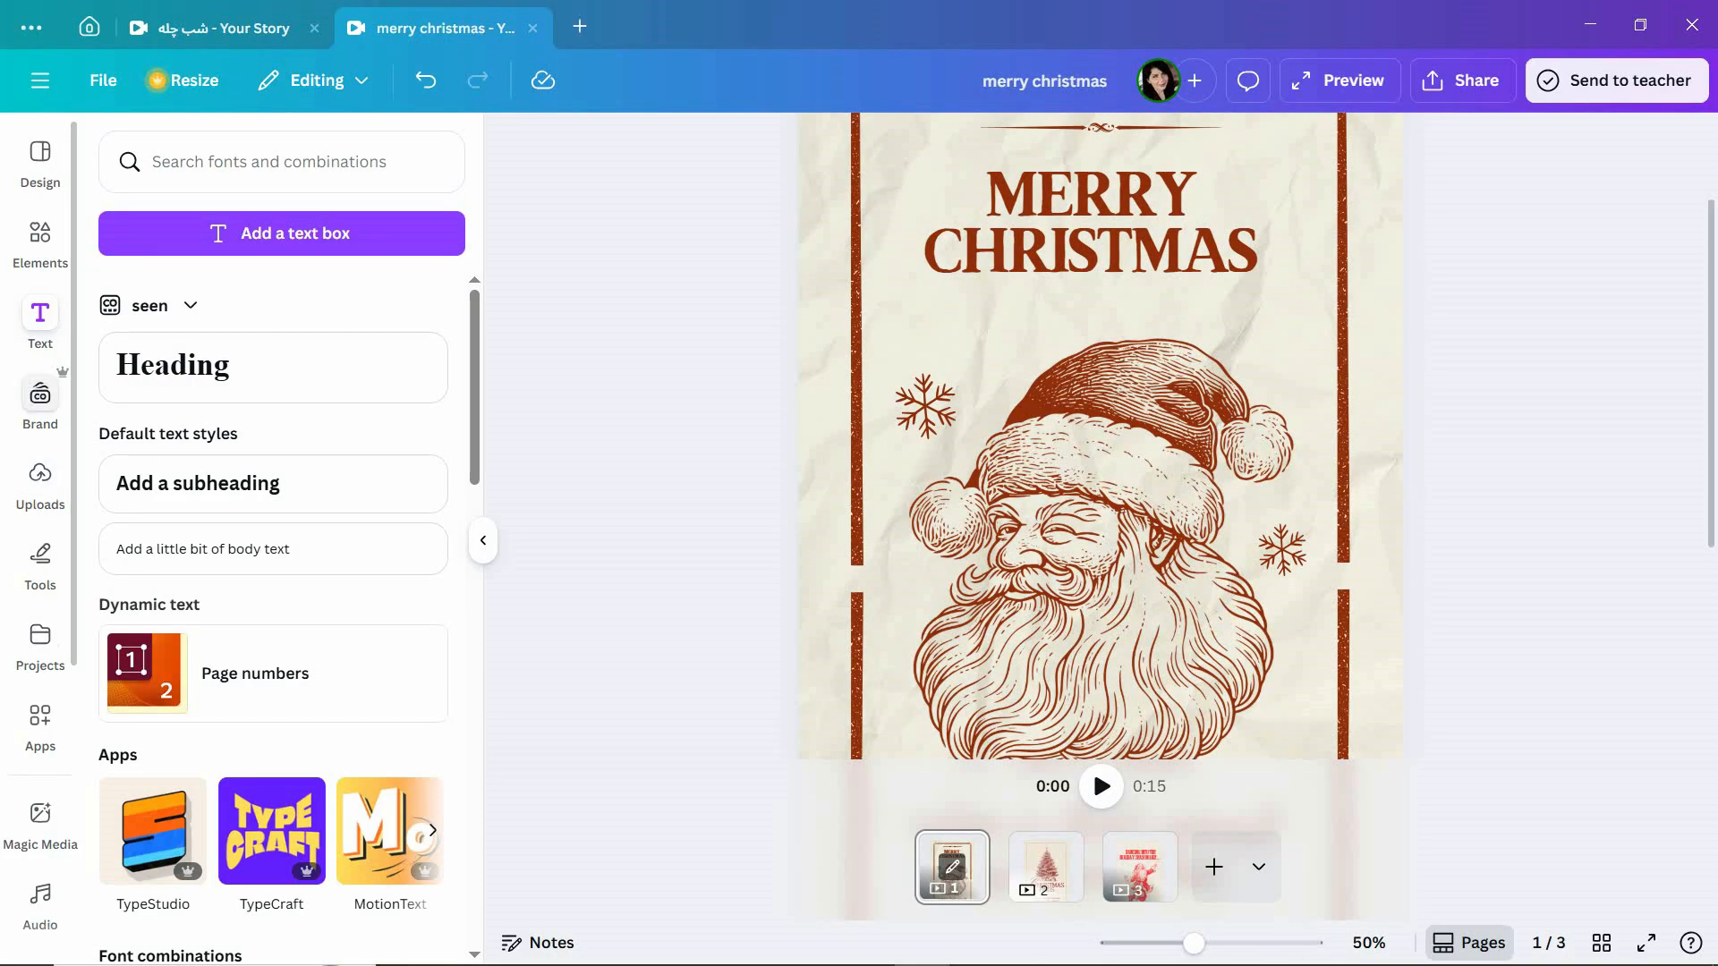
pyautogui.click(41, 478)
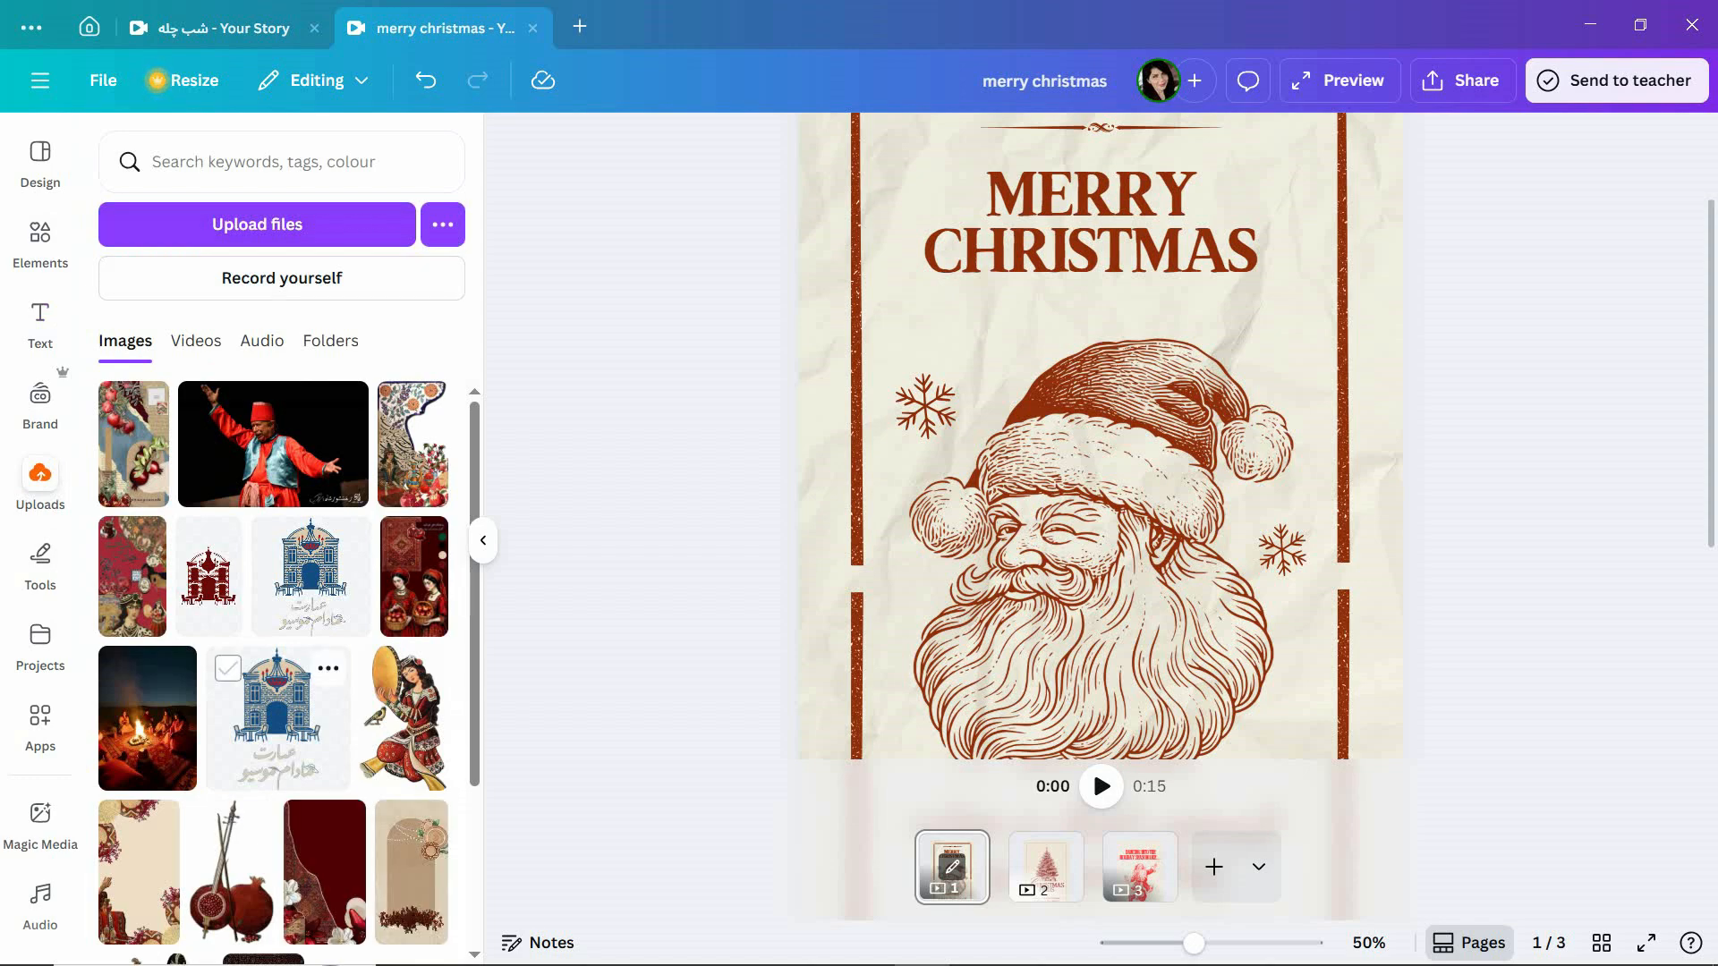
pyautogui.scroll(-2, 1100, 438)
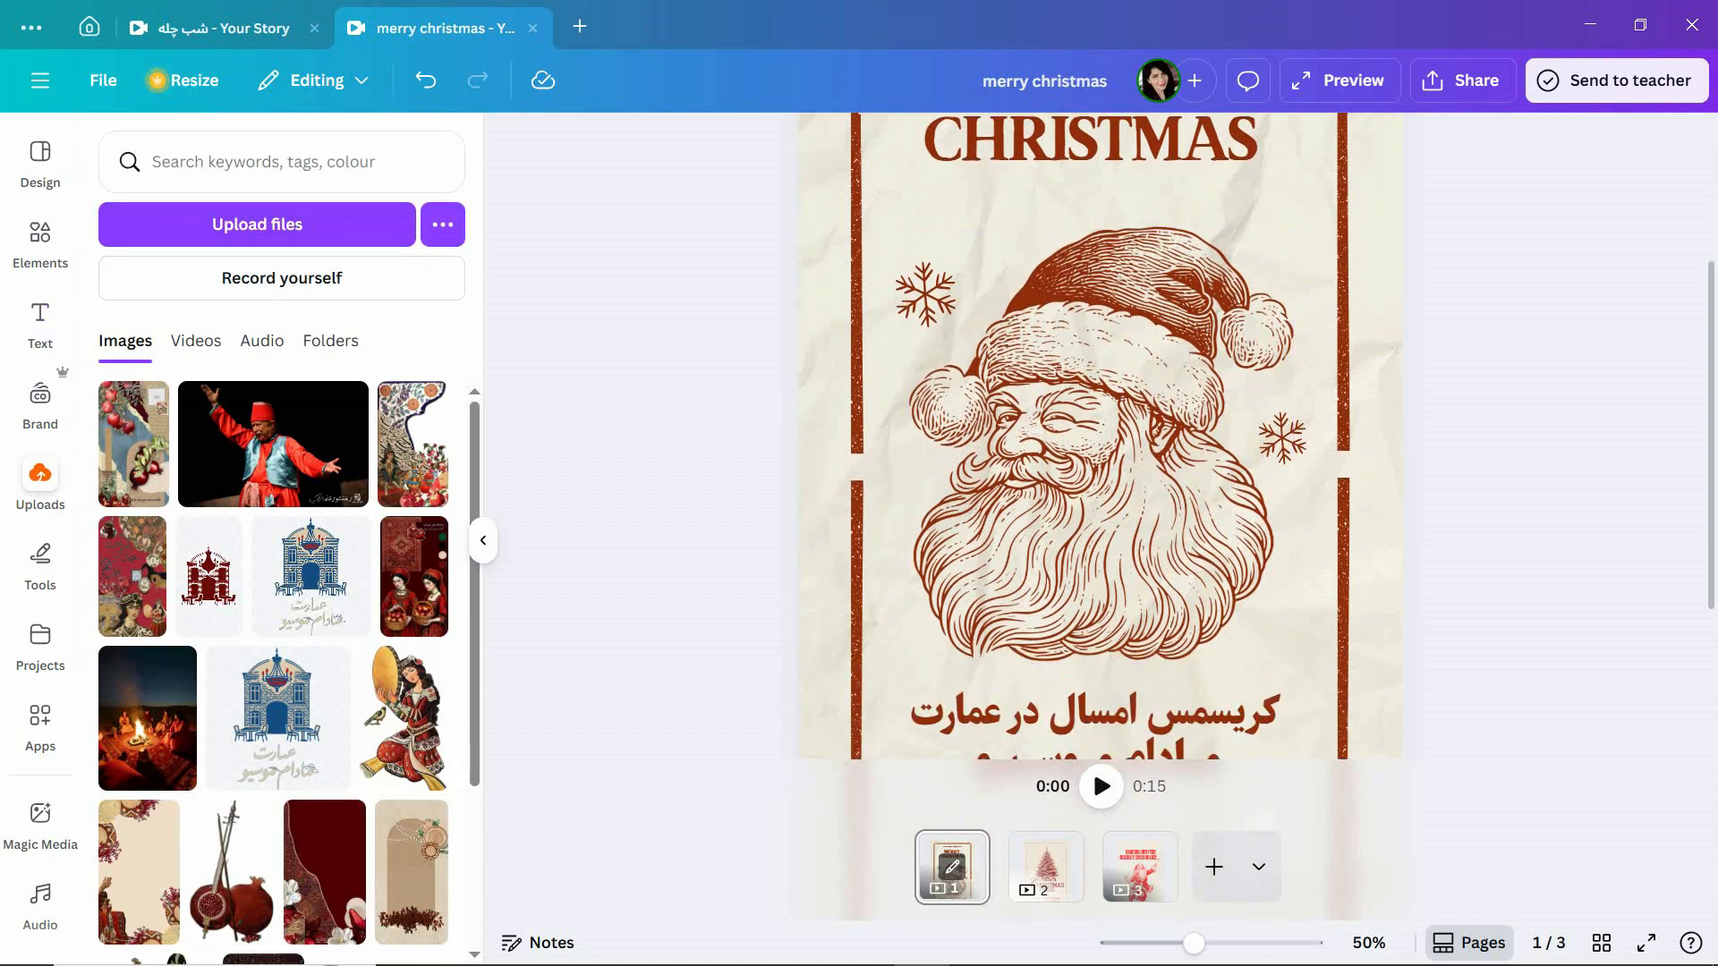
pyautogui.click(1101, 448)
pyautogui.click(209, 573)
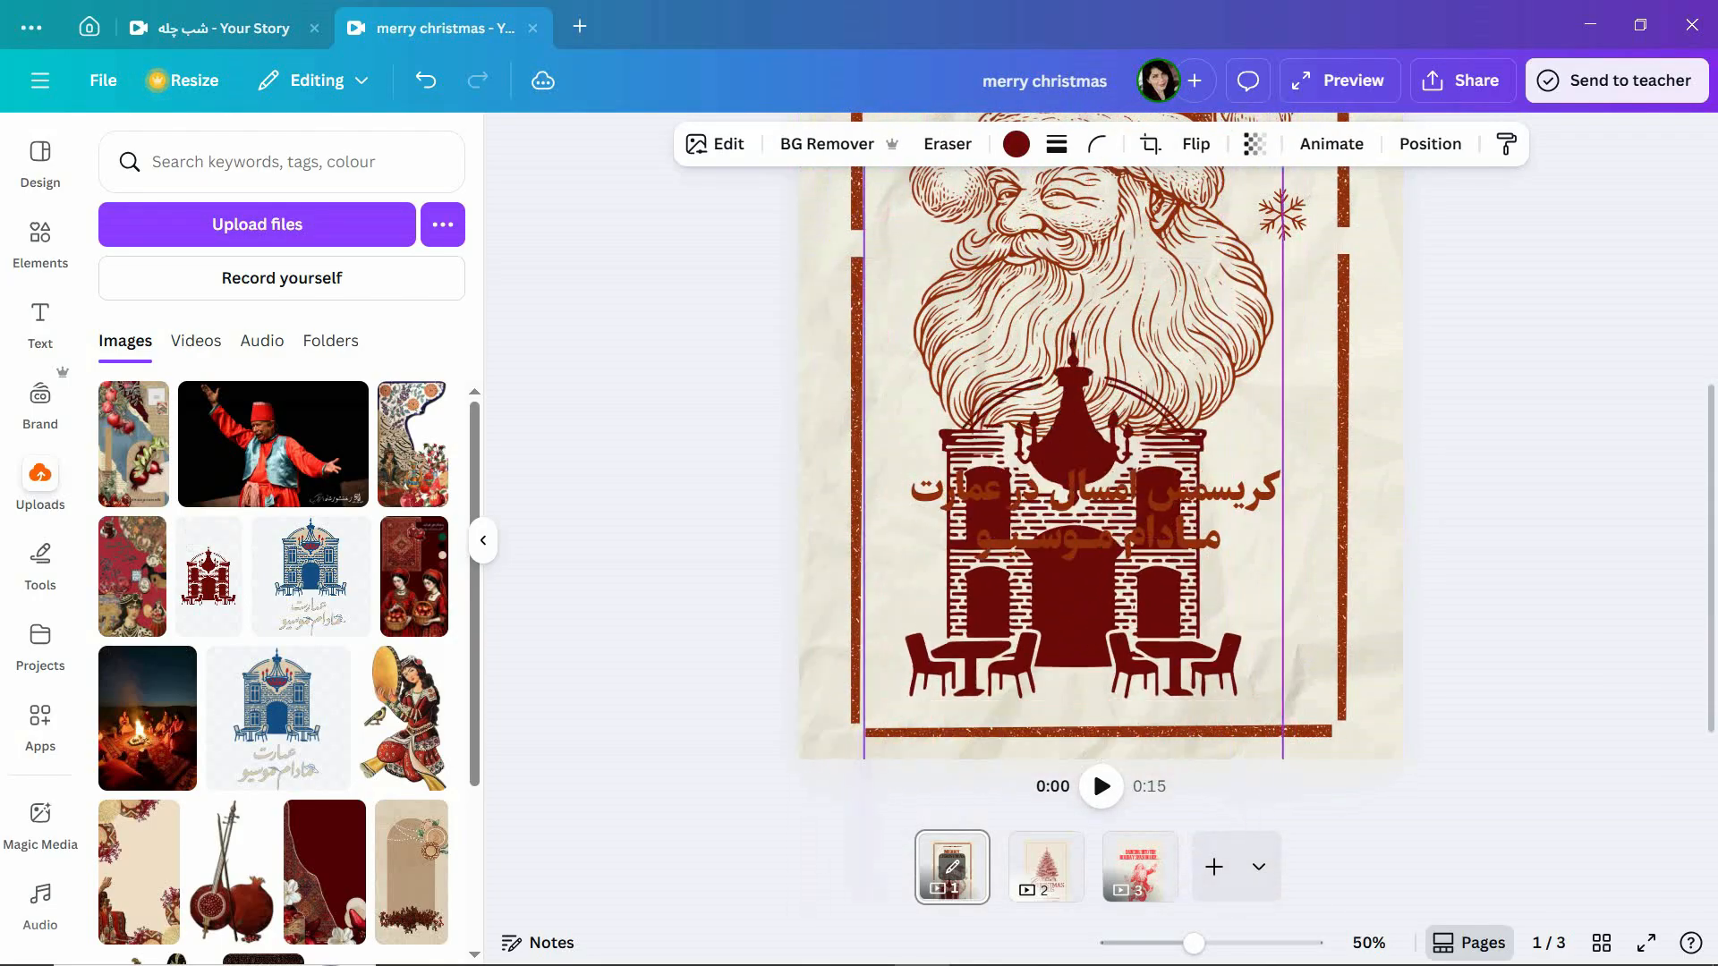
pyautogui.moveTo(1190, 448); pyautogui.dragTo(1122, 616)
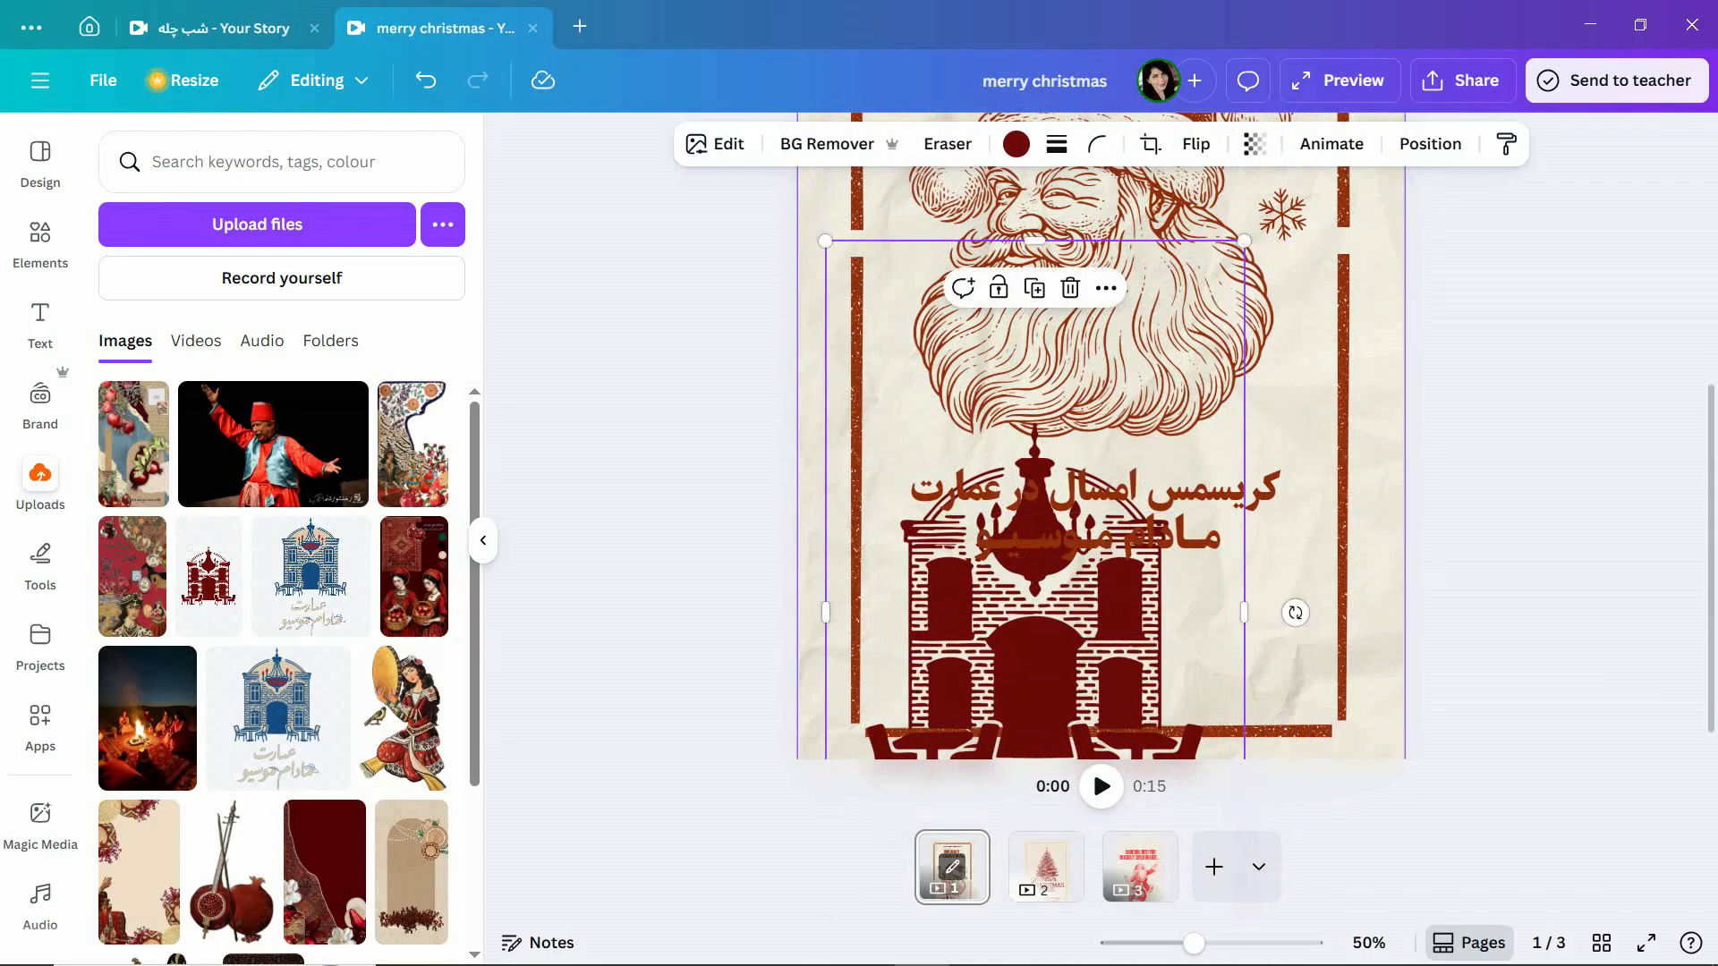
# Shrink the building logo to a small emblem and centre it between the Persian caption and the poster's lower border.
pyautogui.moveTo(1243, 239); pyautogui.dragTo(1022, 635)
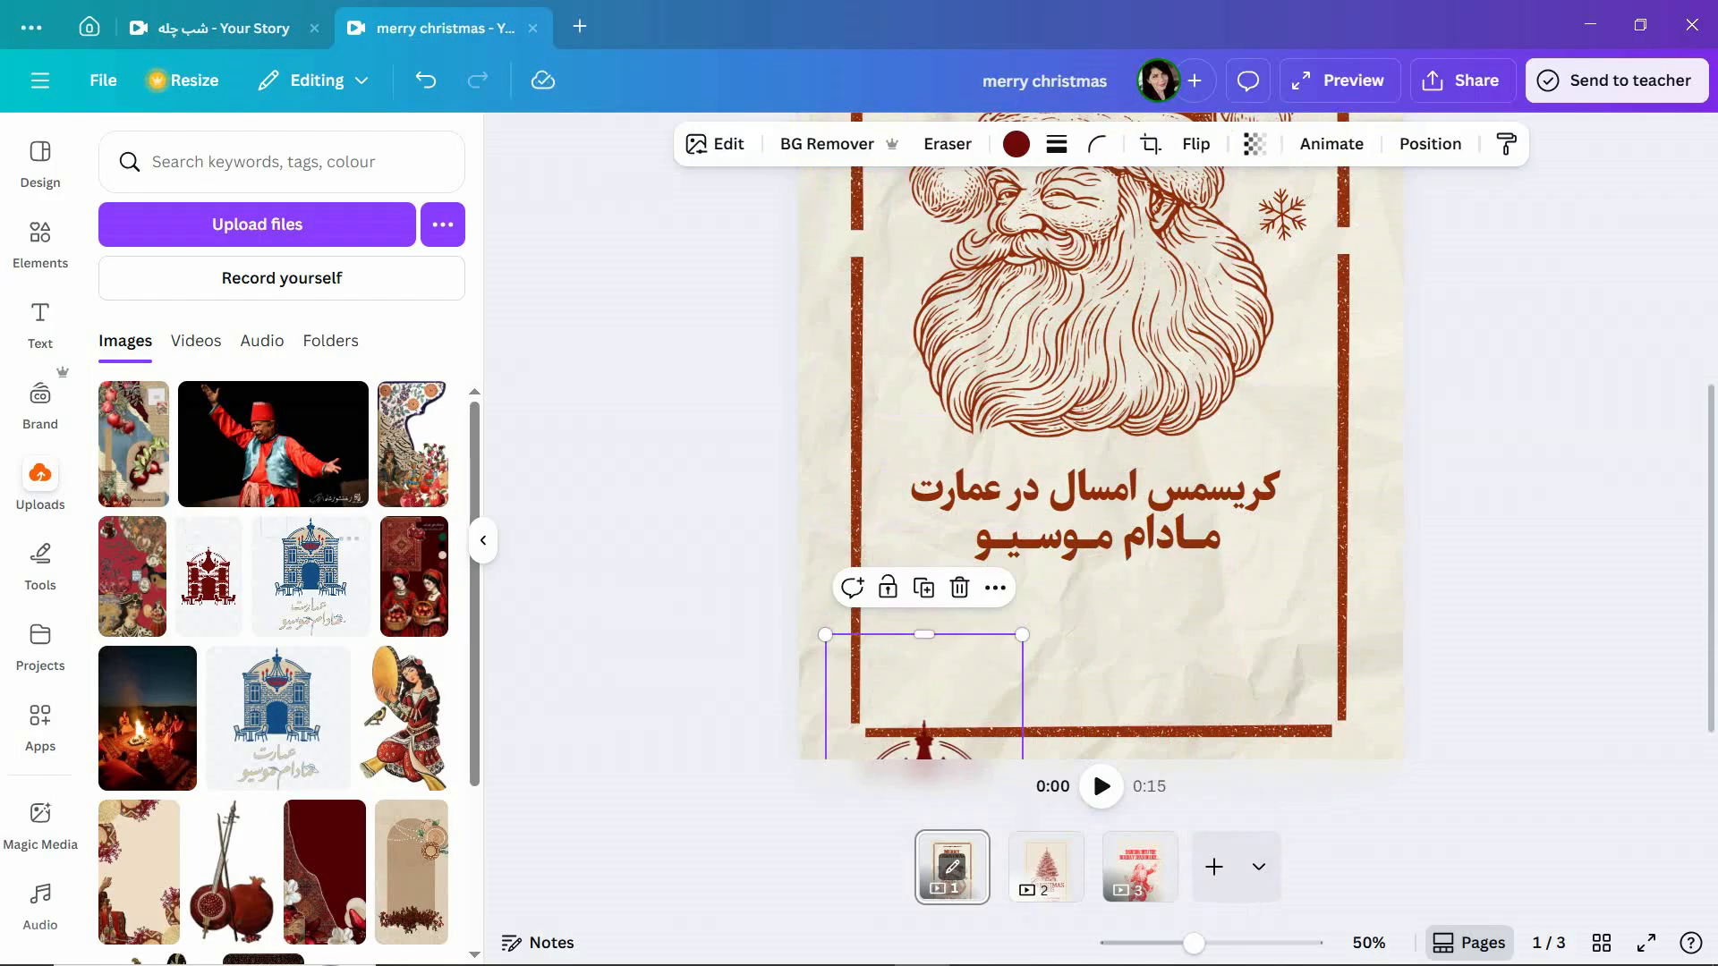
pyautogui.moveTo(924, 698); pyautogui.dragTo(1034, 371)
pyautogui.moveTo(1132, 308); pyautogui.dragTo(1029, 519)
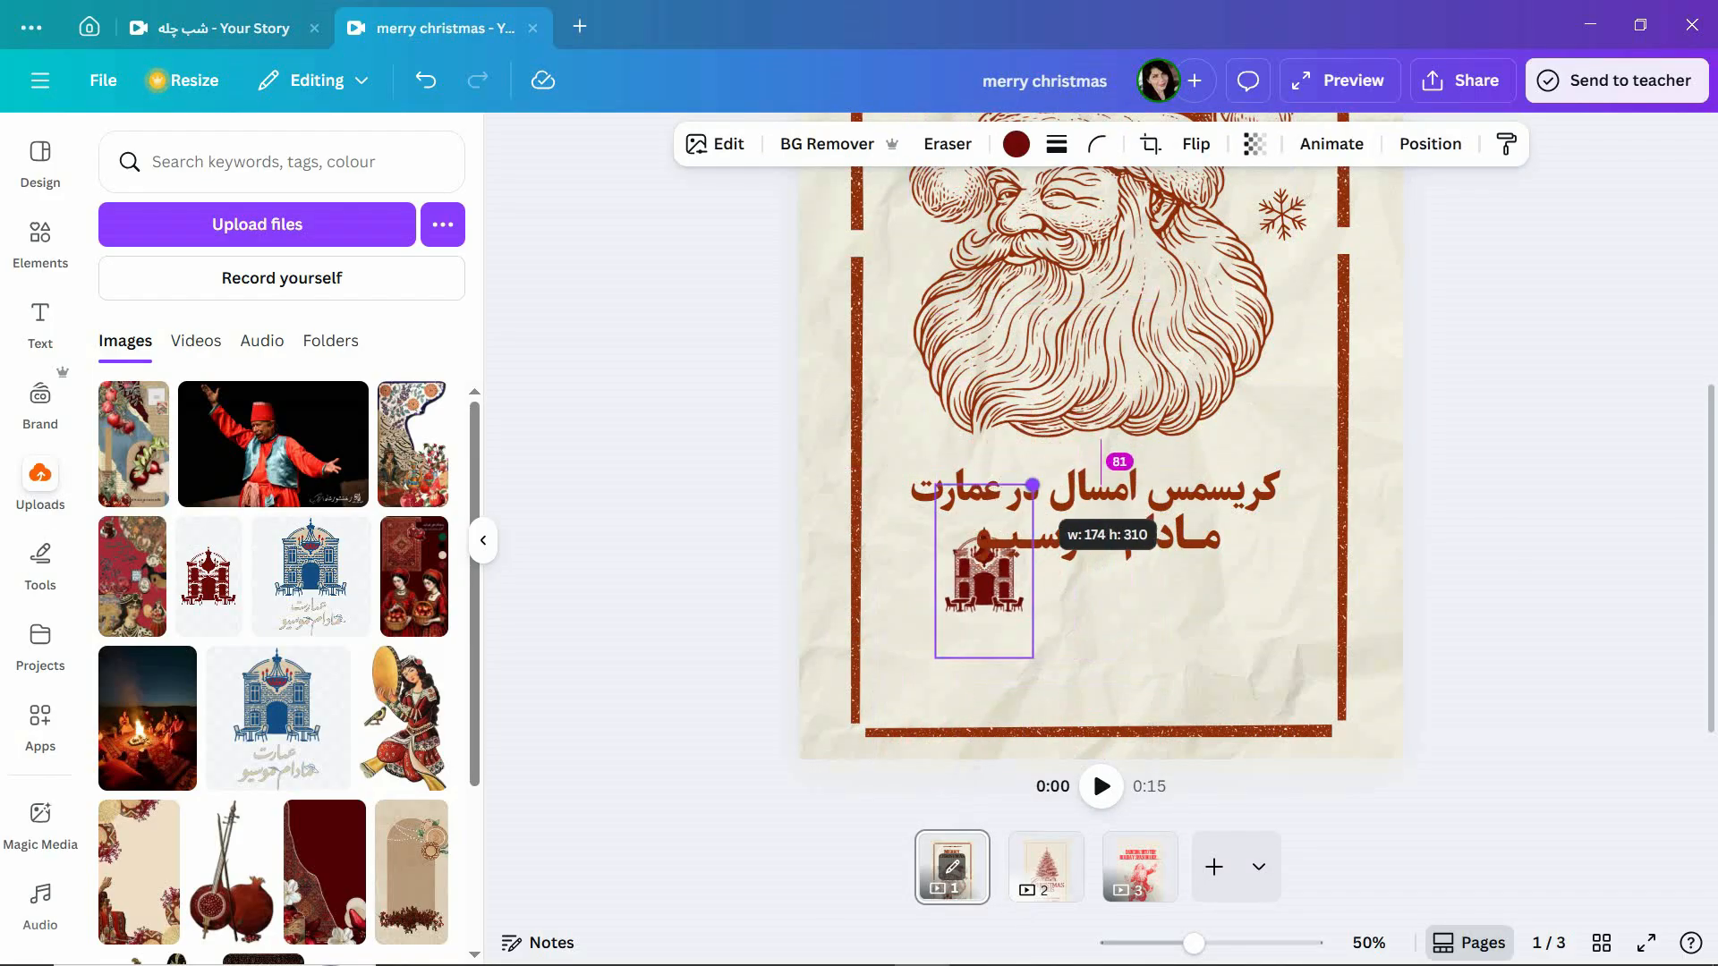
pyautogui.moveTo(984, 586); pyautogui.dragTo(1097, 643)
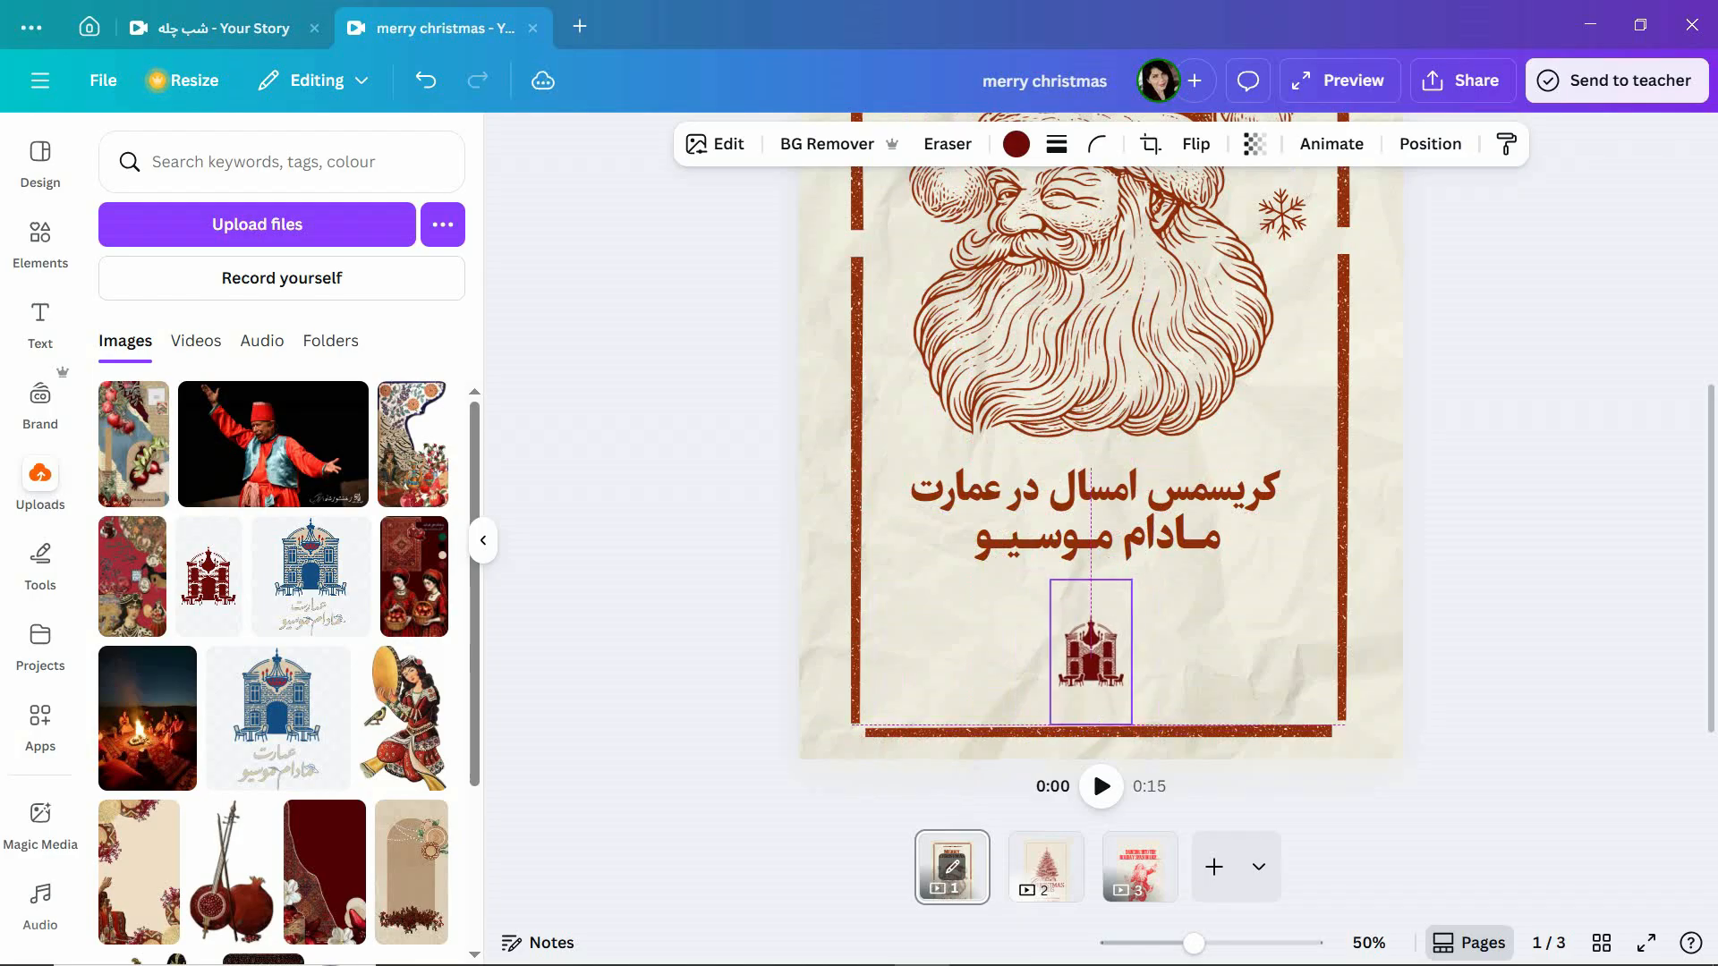
pyautogui.moveTo(1132, 718); pyautogui.dragTo(1139, 731)
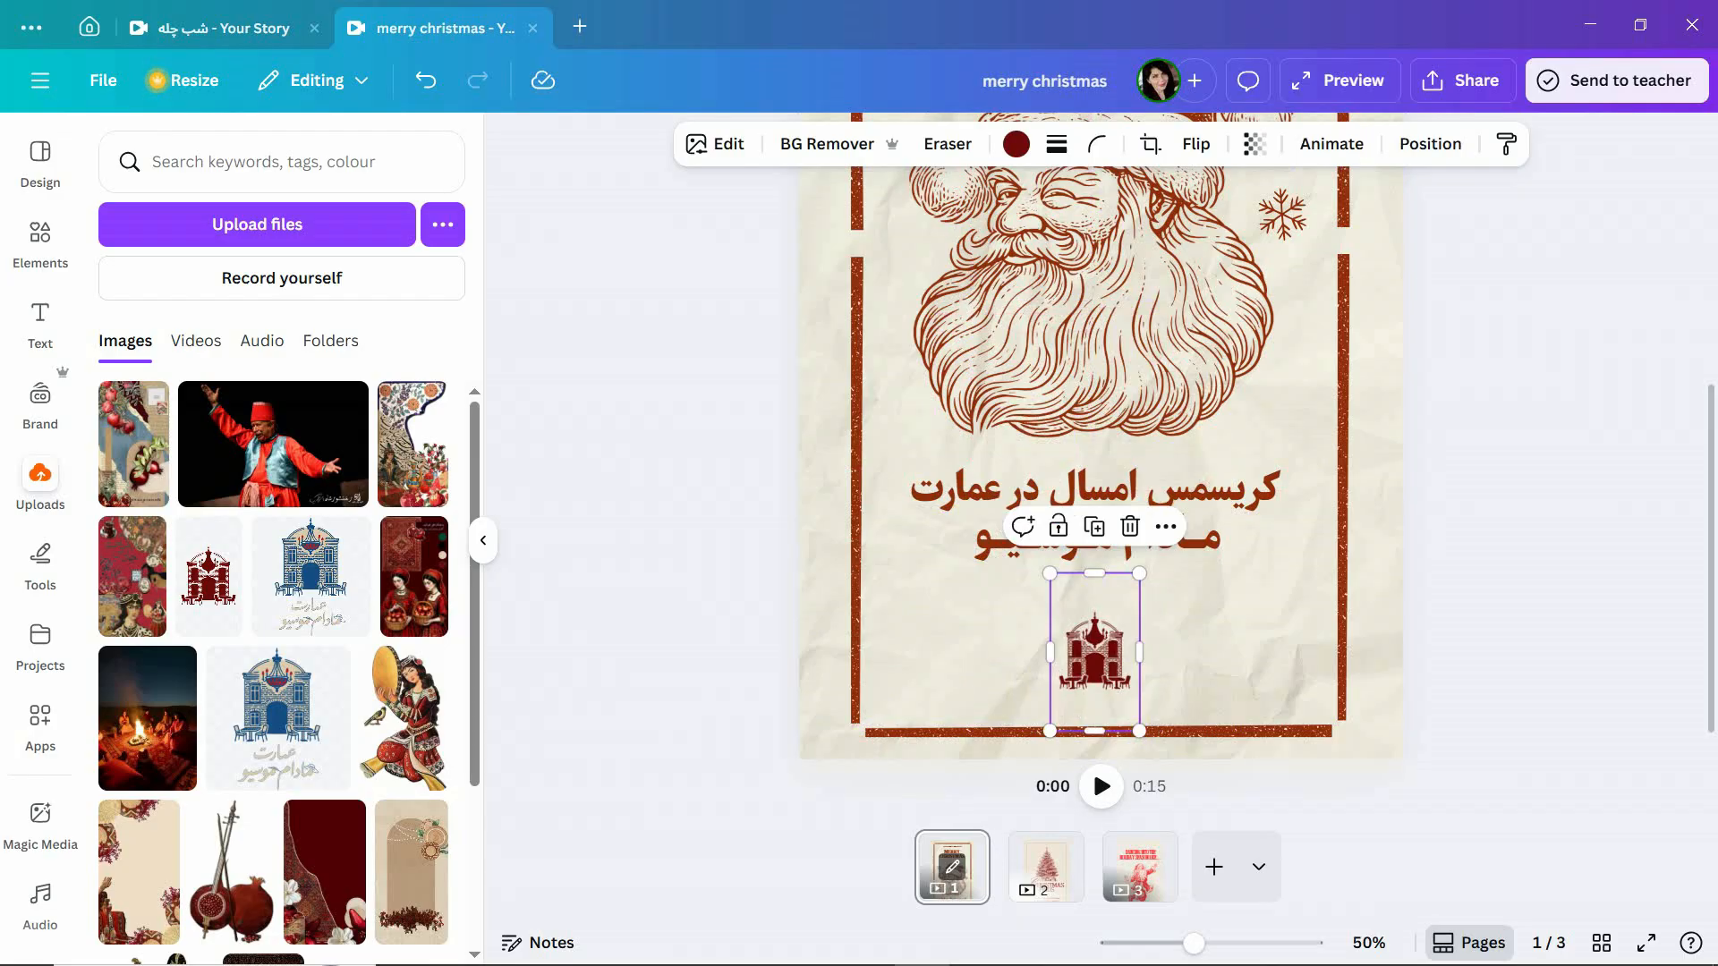
pyautogui.moveTo(1094, 651)
pyautogui.mouseDown()
pyautogui.moveTo(1138, 631)
pyautogui.moveTo(1108, 643)
pyautogui.mouseUp()
pyautogui.click(1513, 617)
pyautogui.press('Escape')
pyautogui.scroll(-3, 1101, 466)
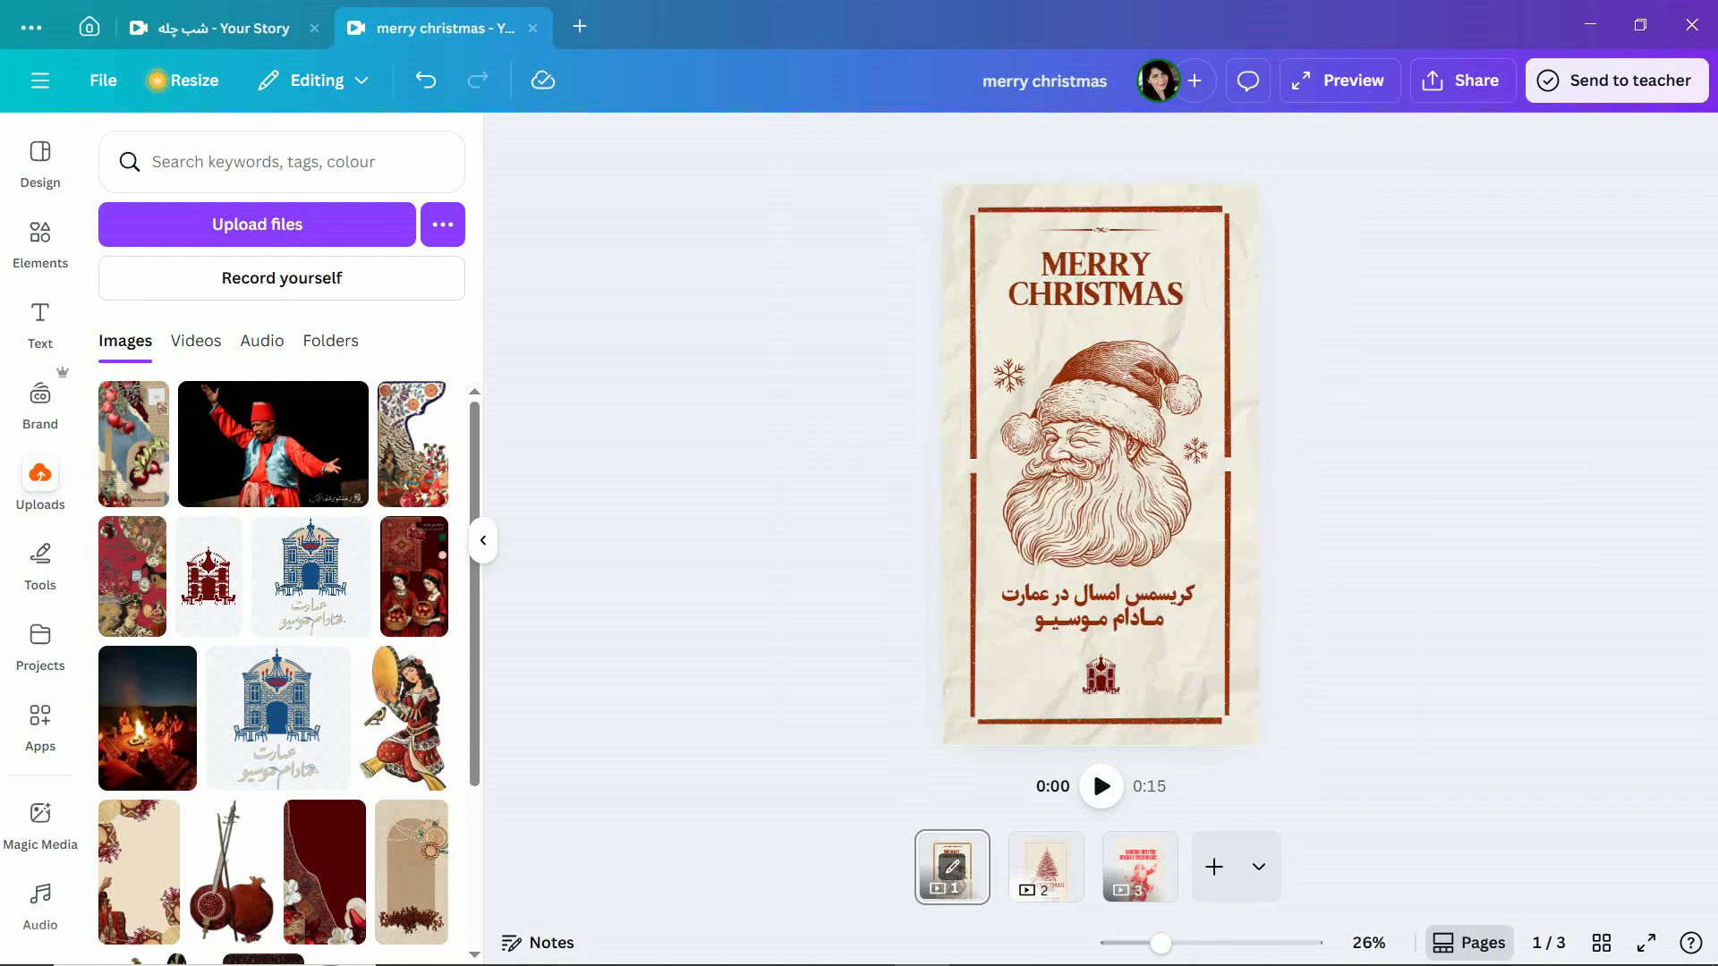
pyautogui.click(1114, 461)
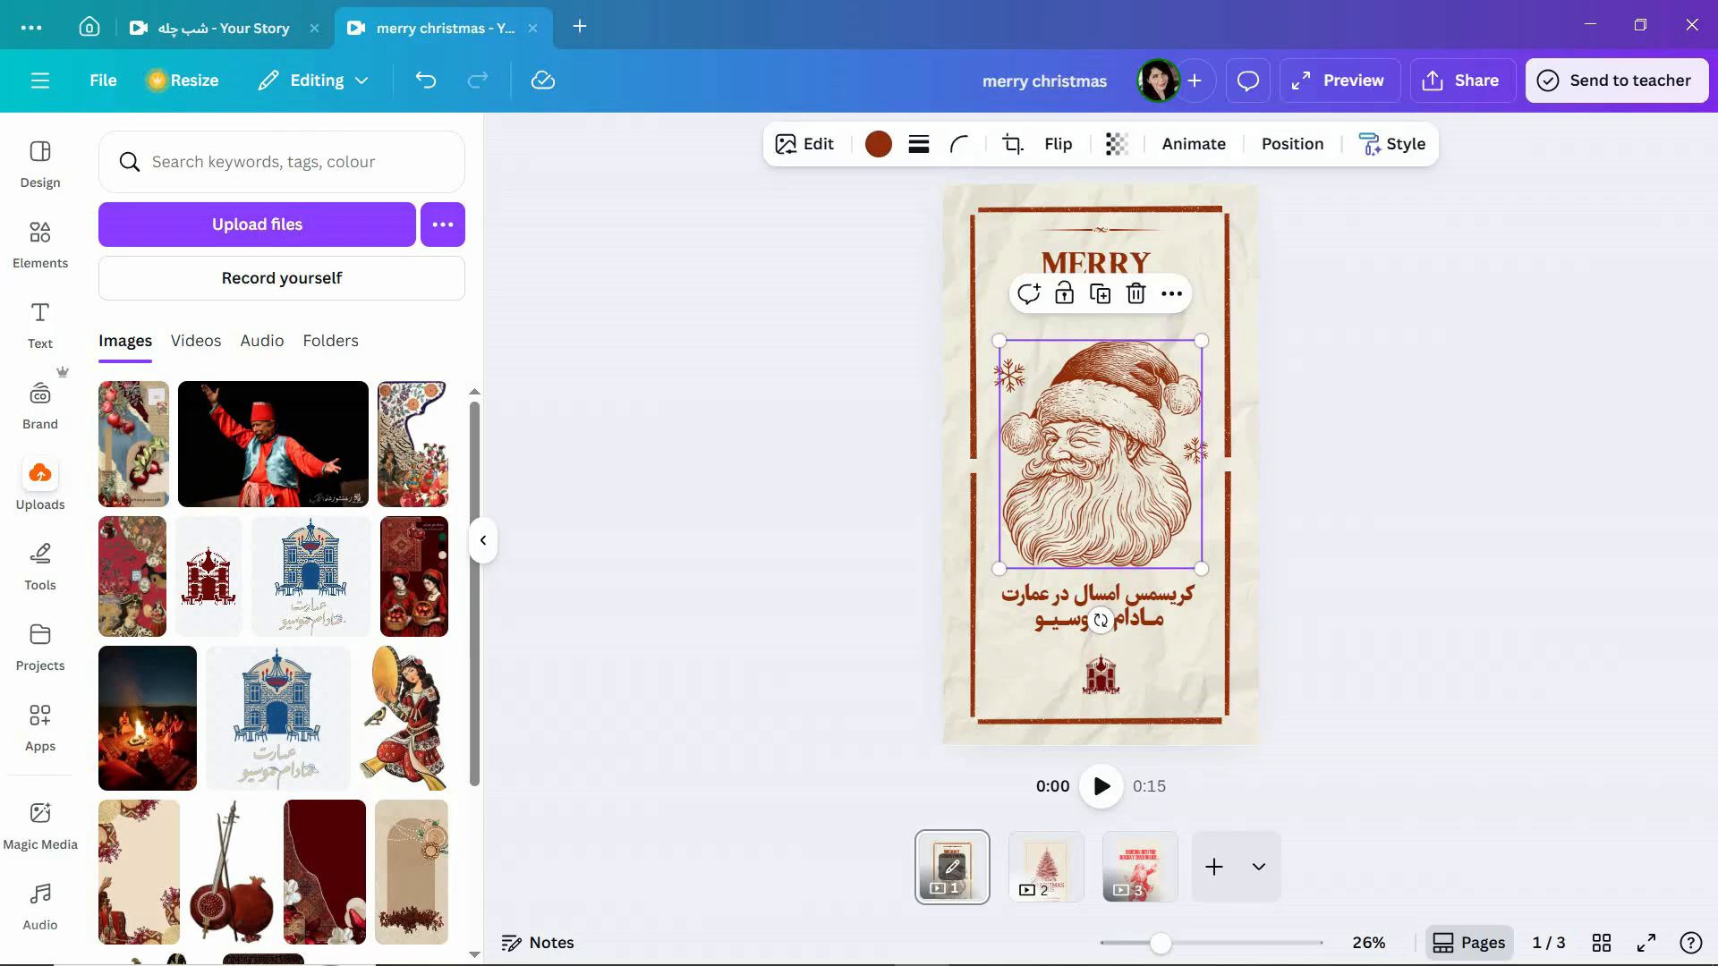
pyautogui.click(1394, 144)
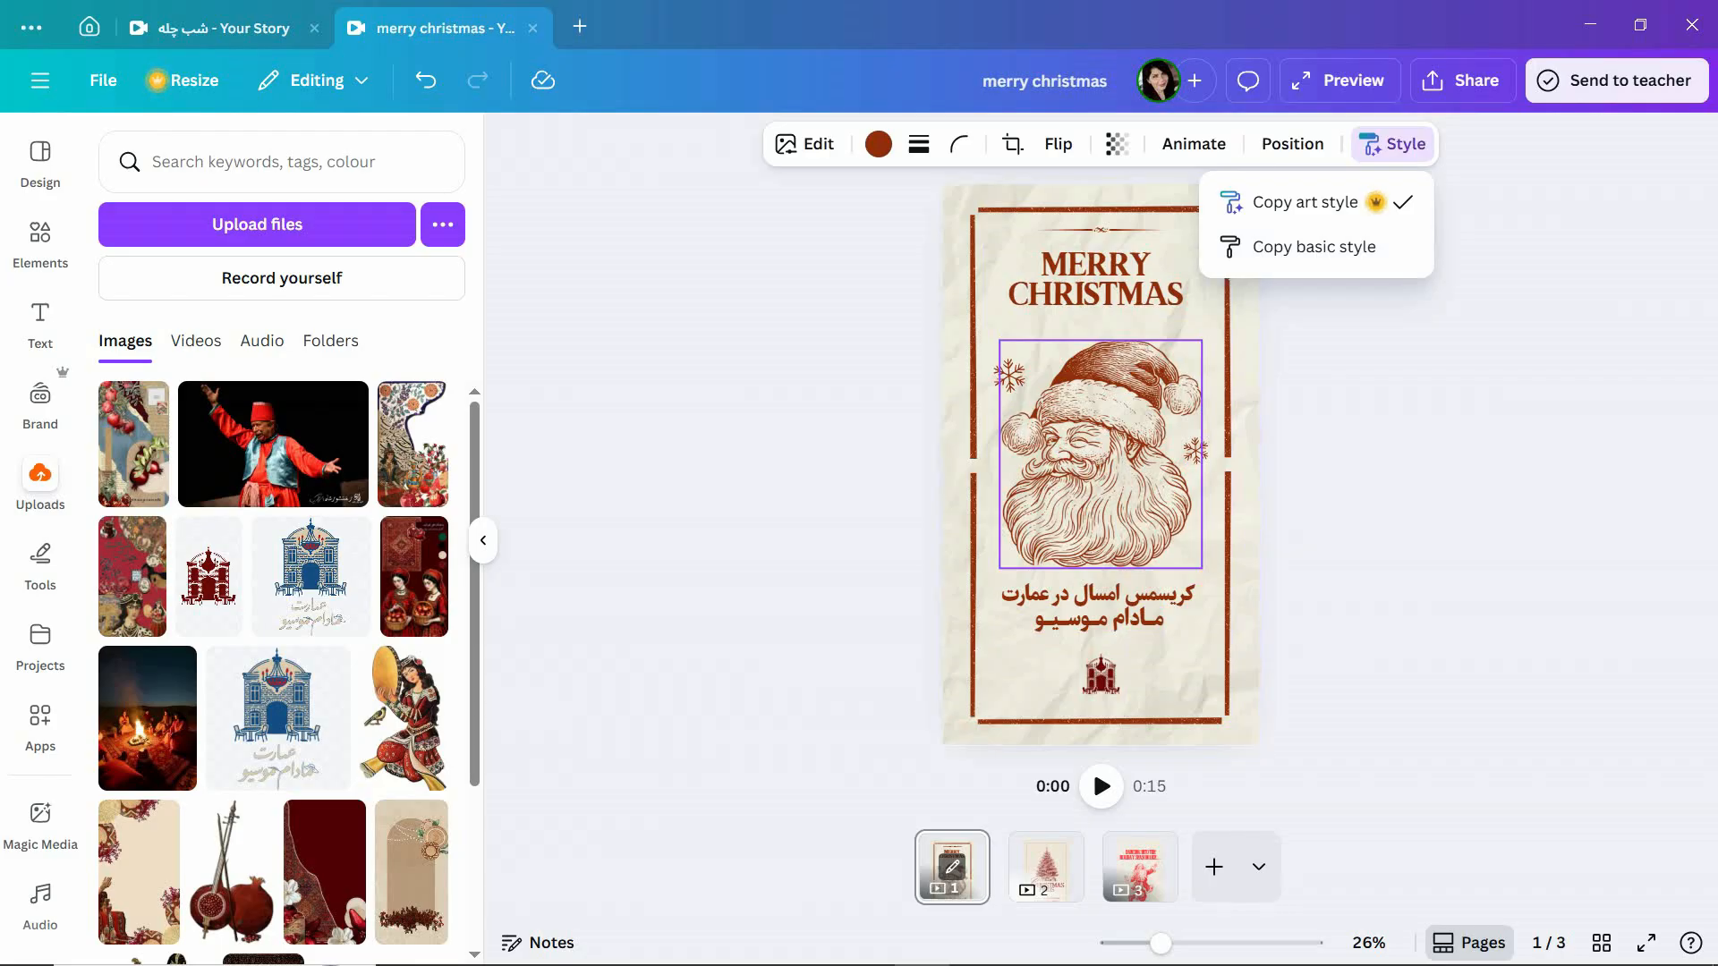
pyautogui.press('Escape')
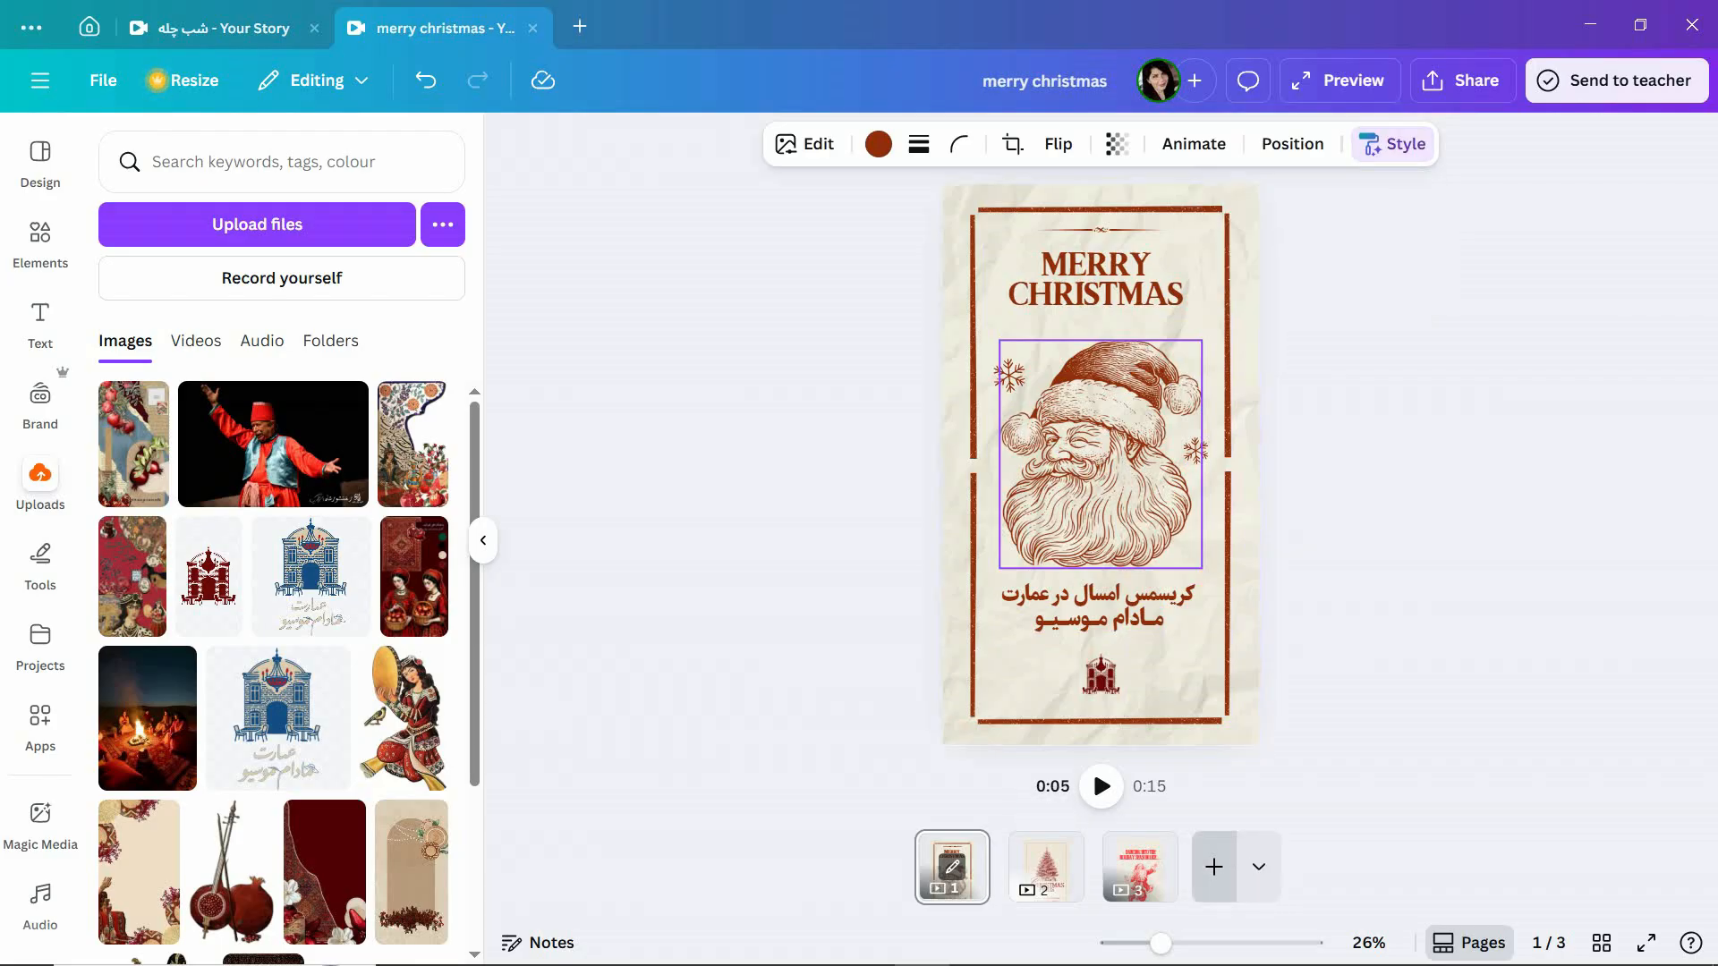
# Add a blank fourth page, undo the paste made on it and return to page 1.
pyautogui.click(1214, 867)
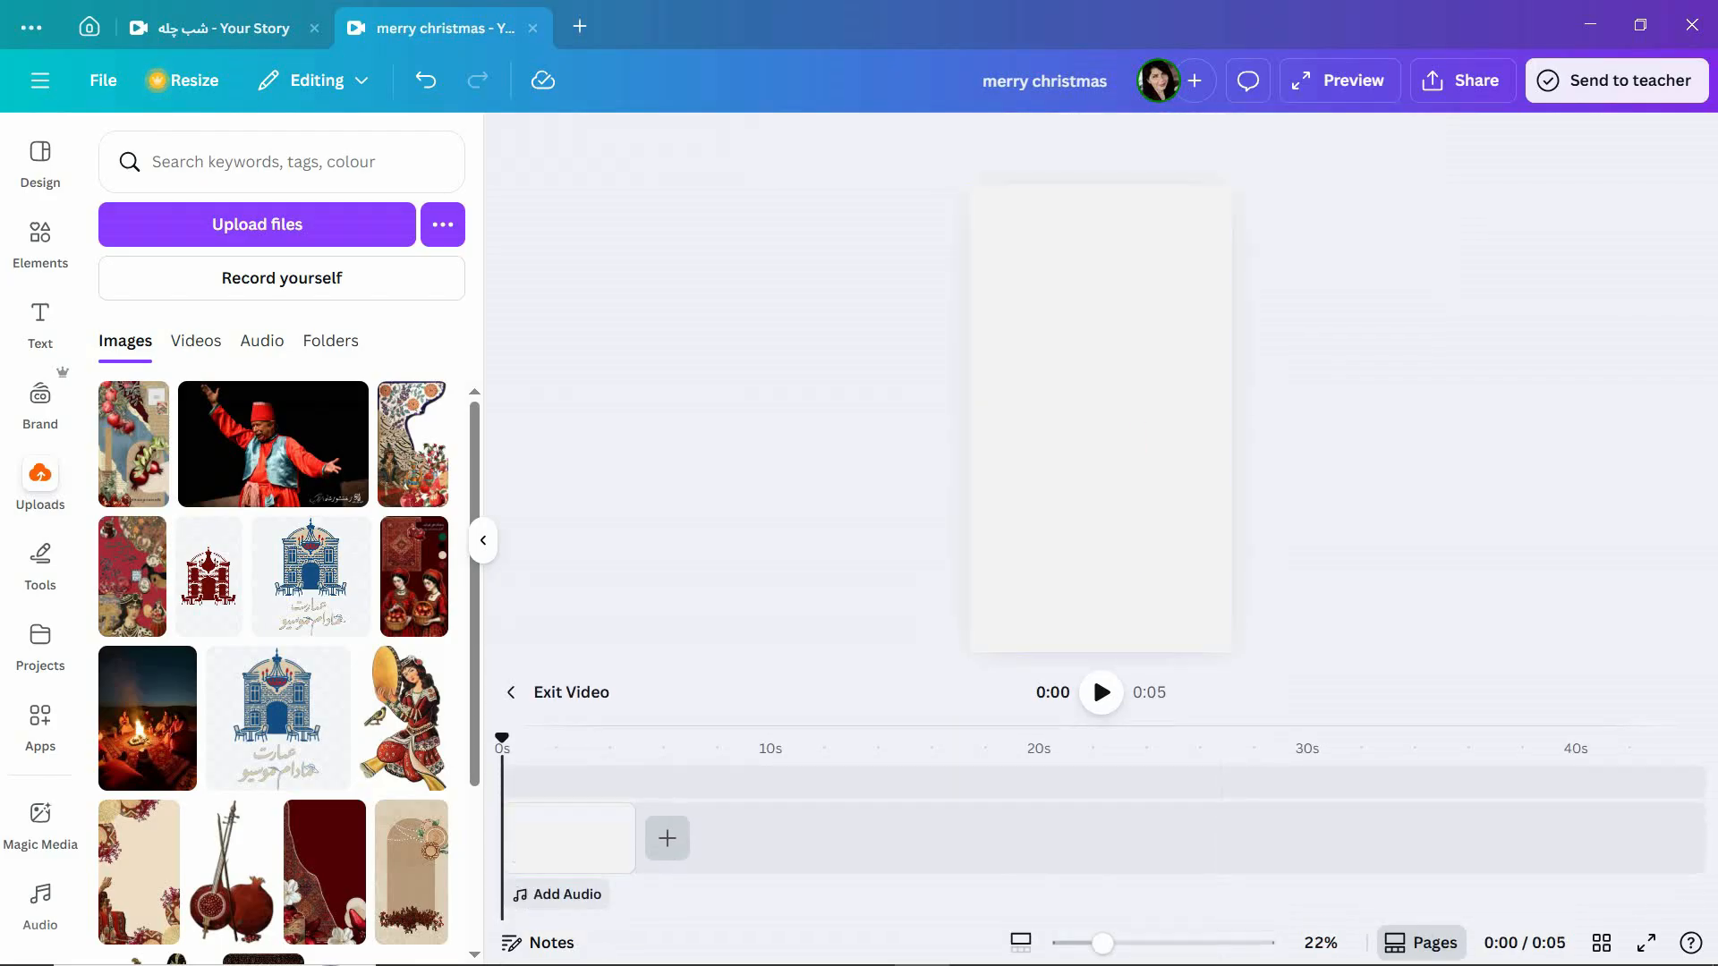
pyautogui.rightClick(1144, 305)
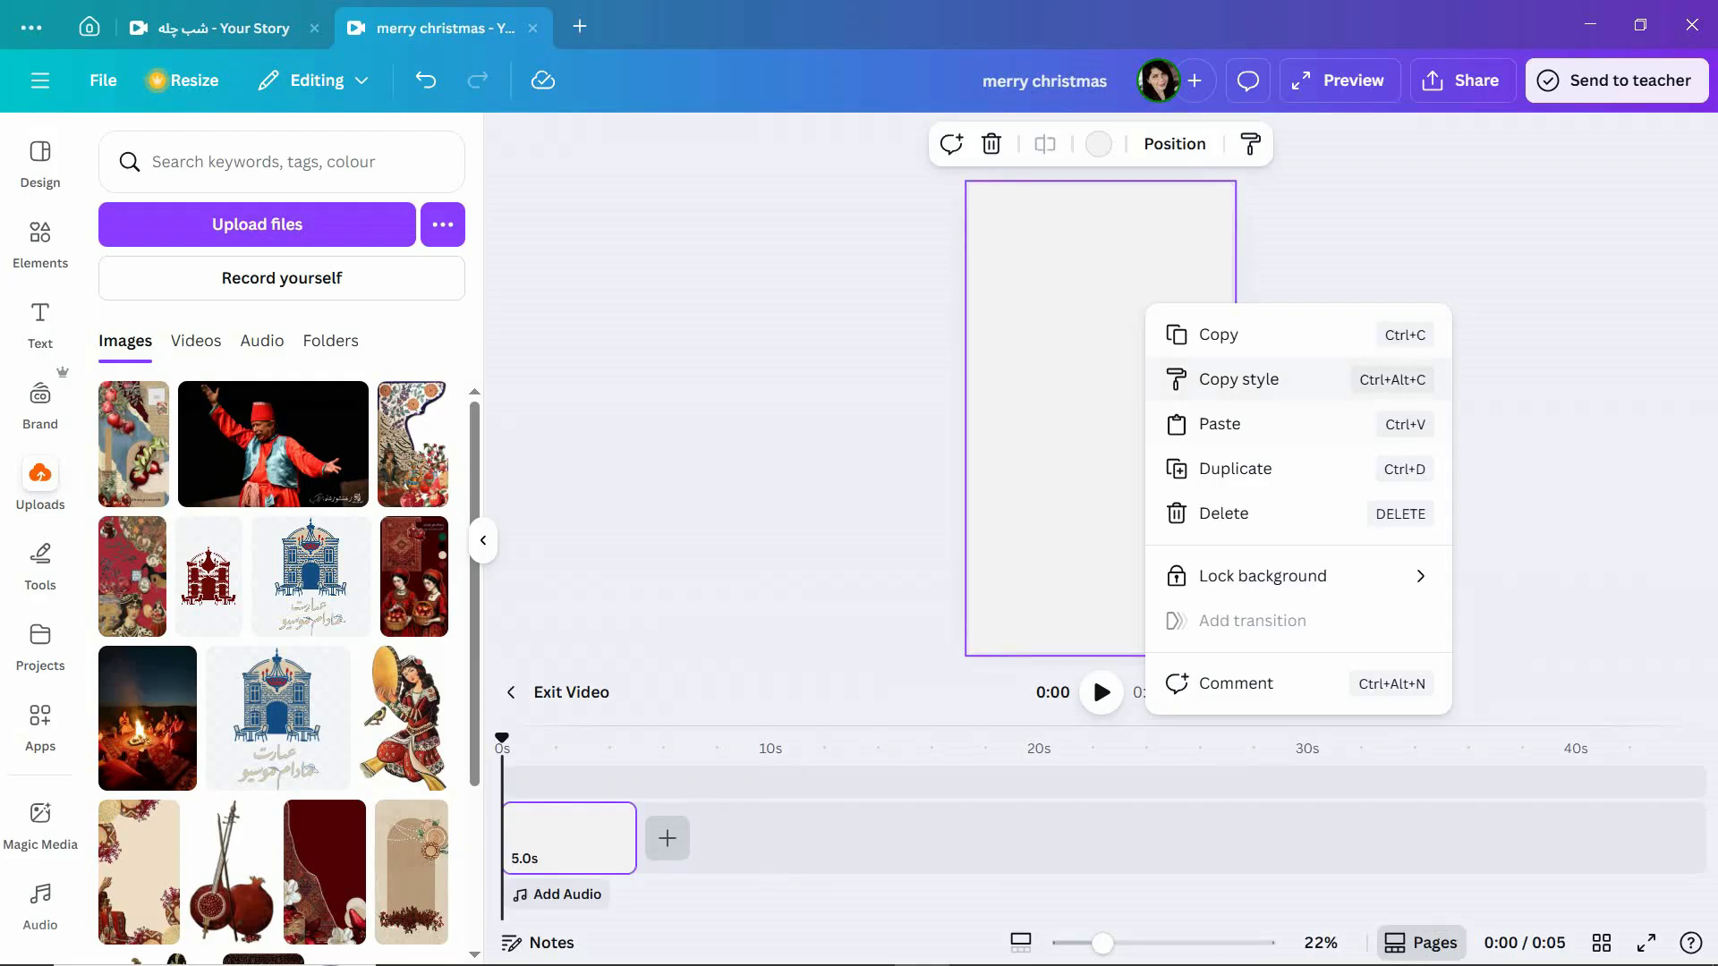
pyautogui.click(1220, 424)
pyautogui.hotkey('ctrl', 'z')
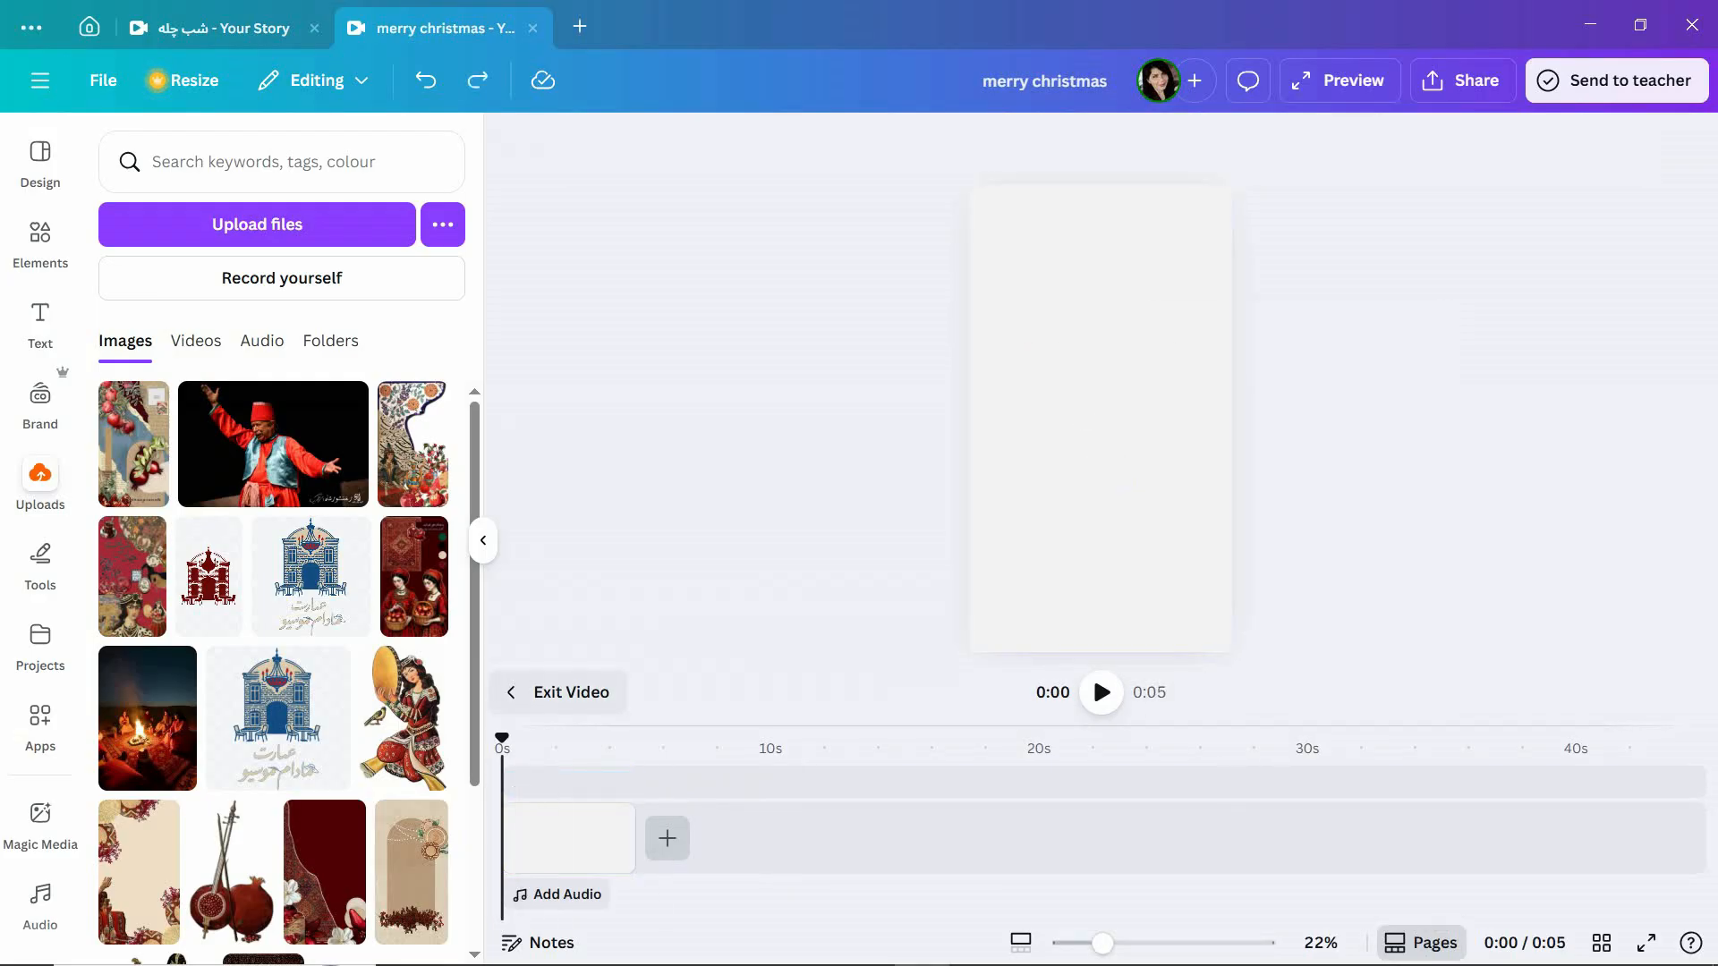
pyautogui.click(559, 692)
pyautogui.click(904, 863)
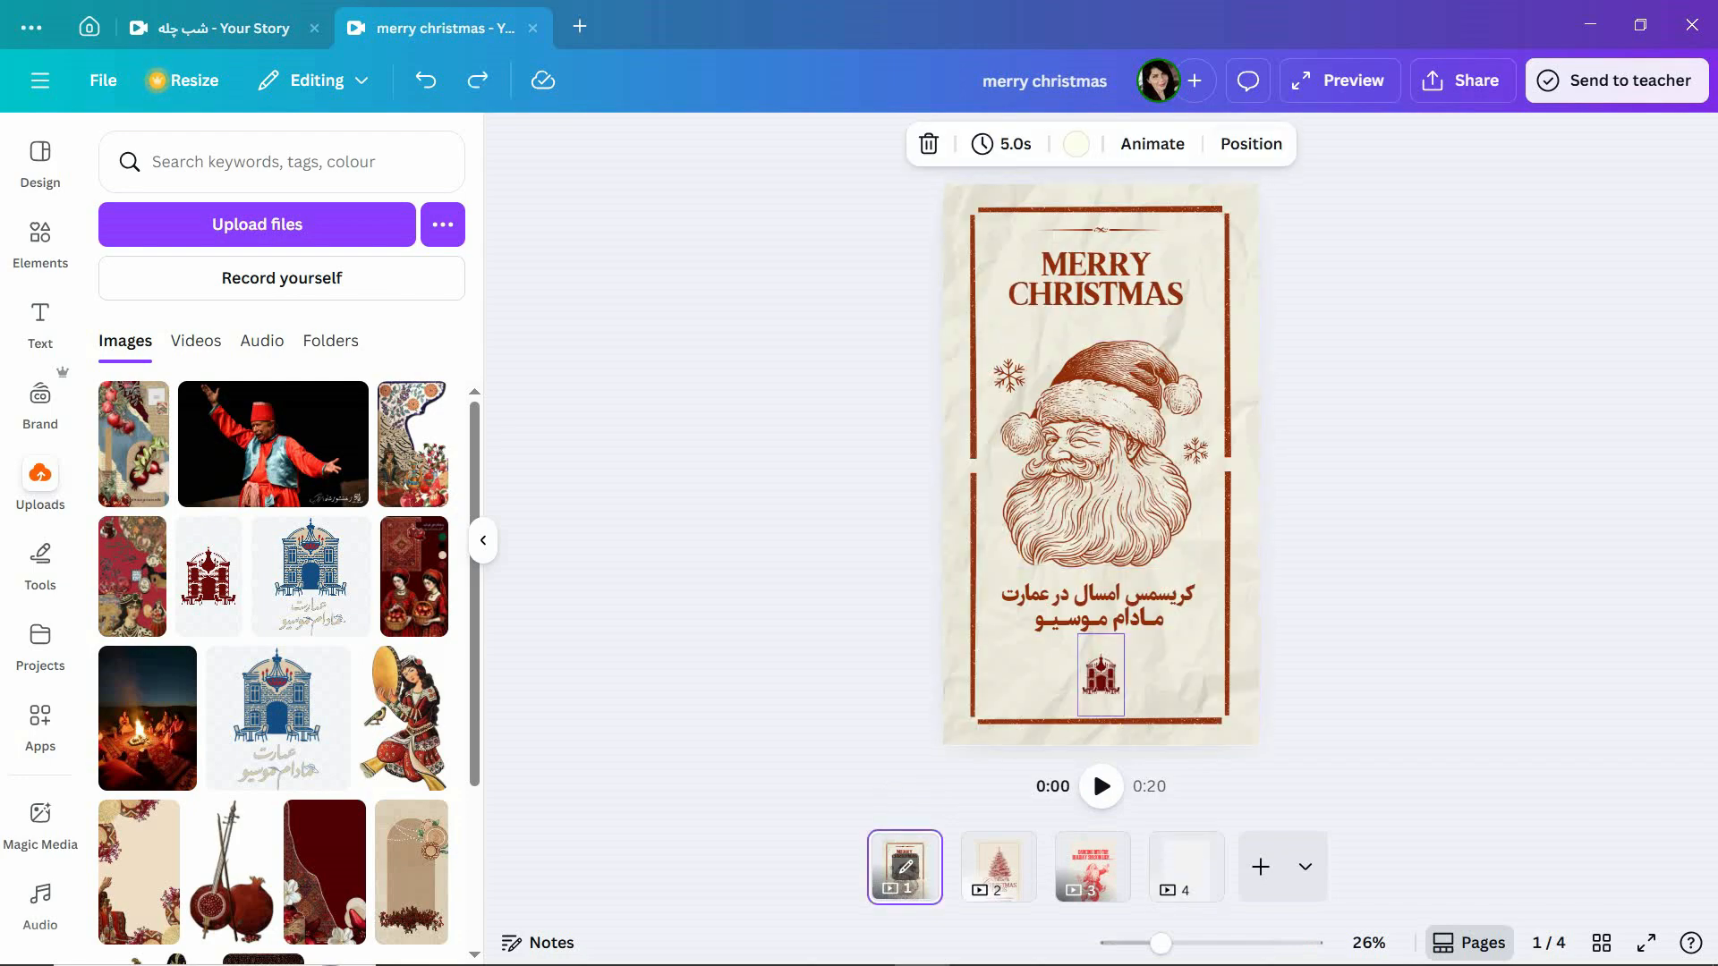
# Nudge the Santa illustration slightly up and to the right, away from the Persian caption.
pyautogui.click(1101, 455)
pyautogui.click(1099, 595)
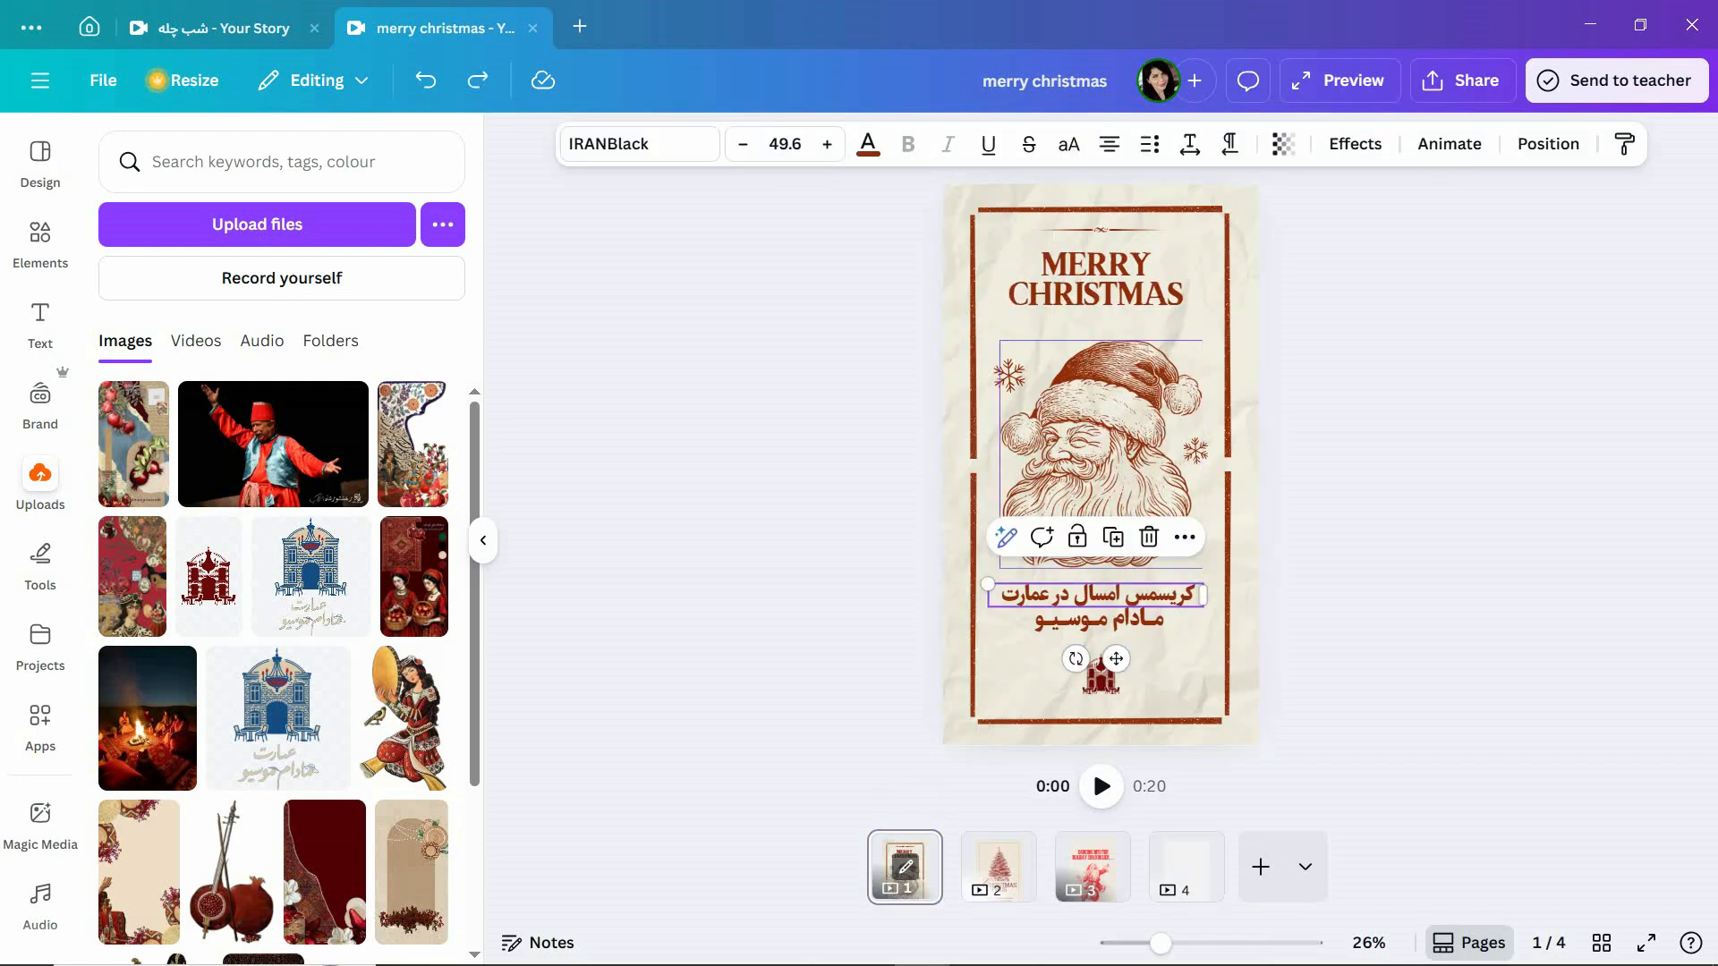
pyautogui.moveTo(1101, 466); pyautogui.dragTo(1107, 462)
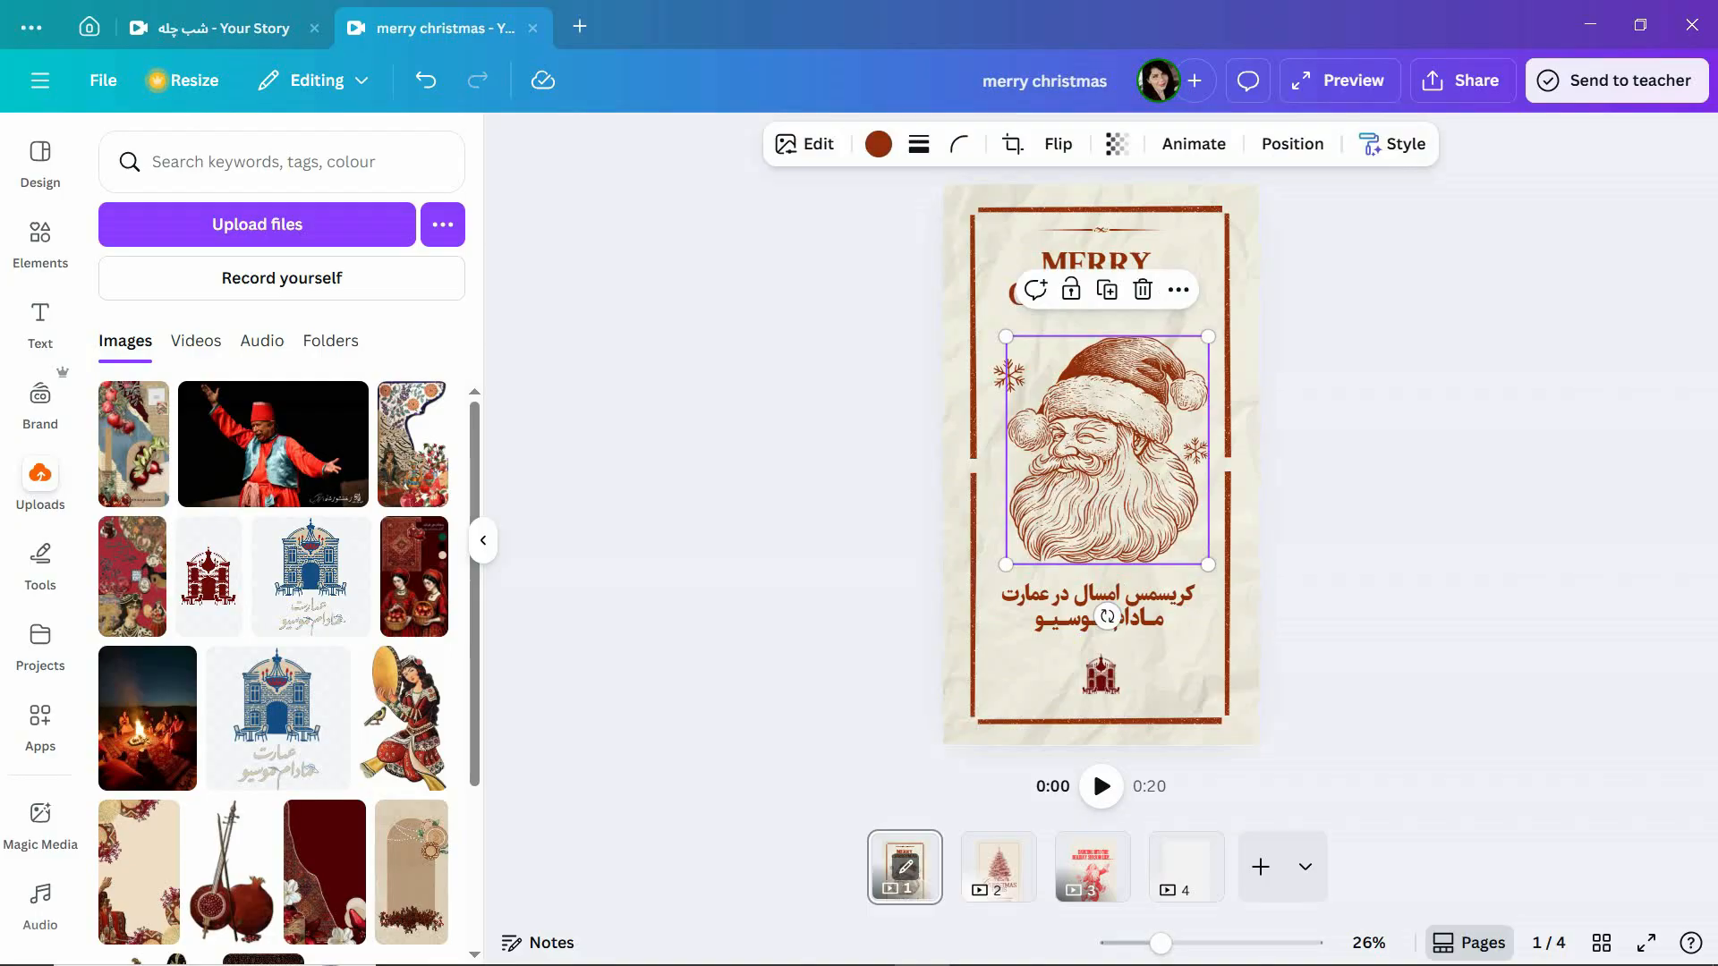
pyautogui.click(978, 944)
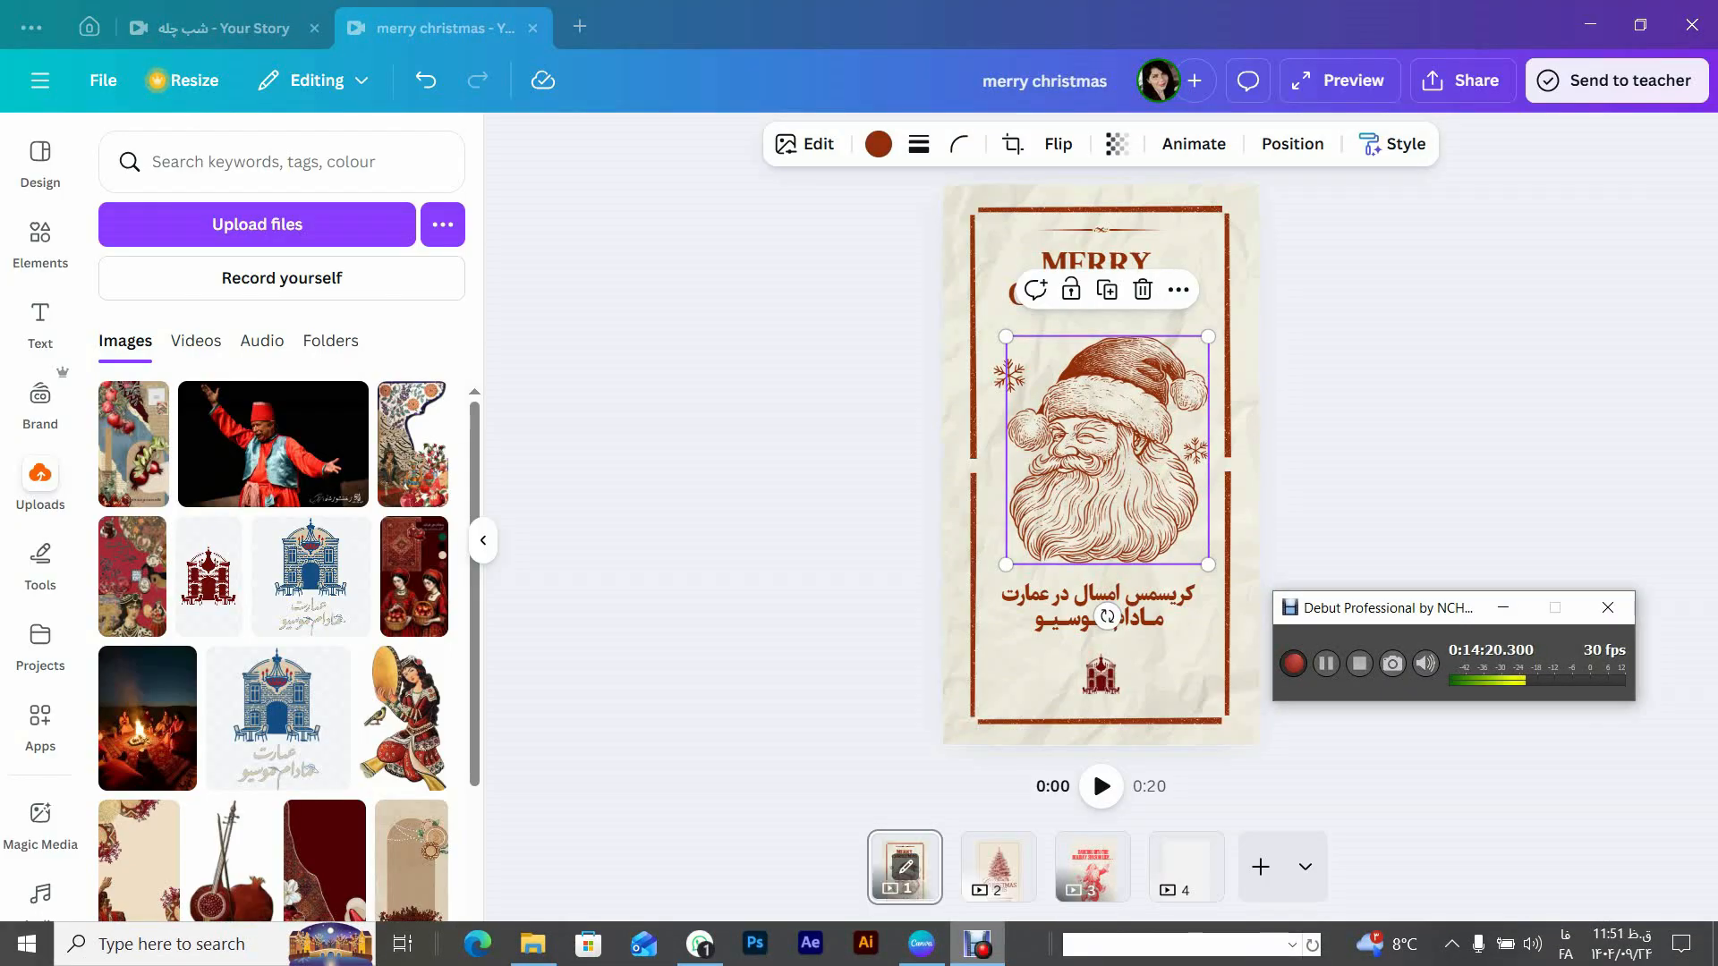
pyautogui.click(978, 944)
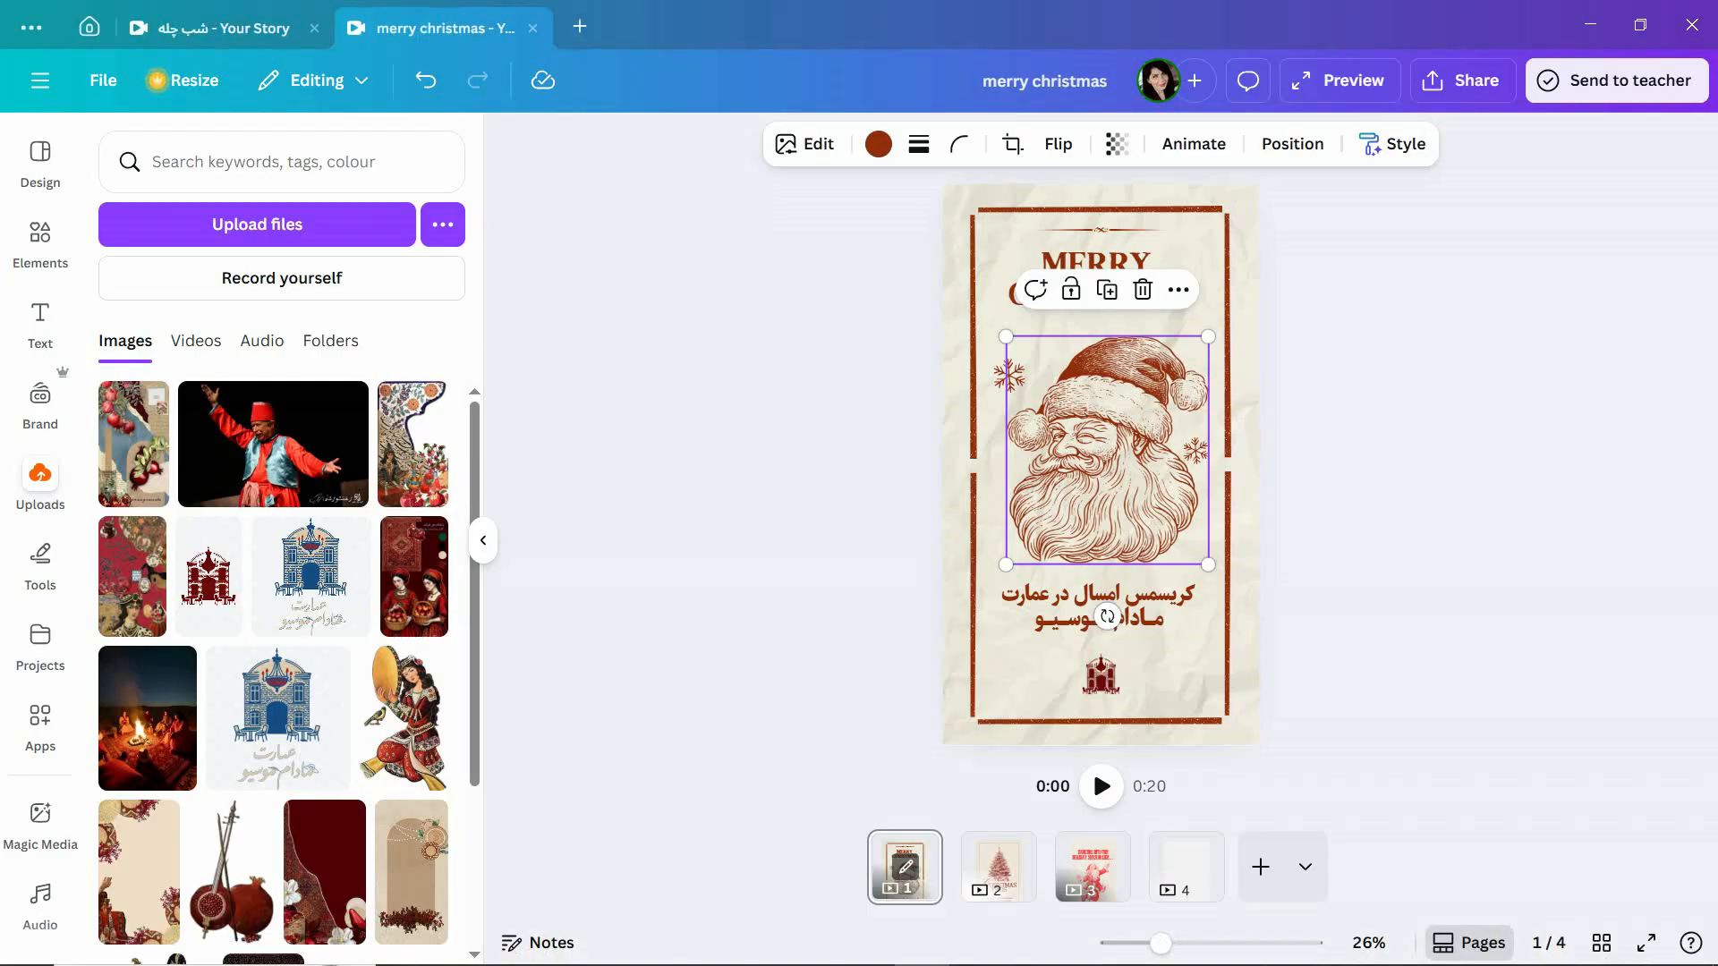
# Select all the poster elements on page 1 and preview page animation presets such as Simple and Chill without applying one.
pyautogui.moveTo(1417, 182); pyautogui.dragTo(813, 762)
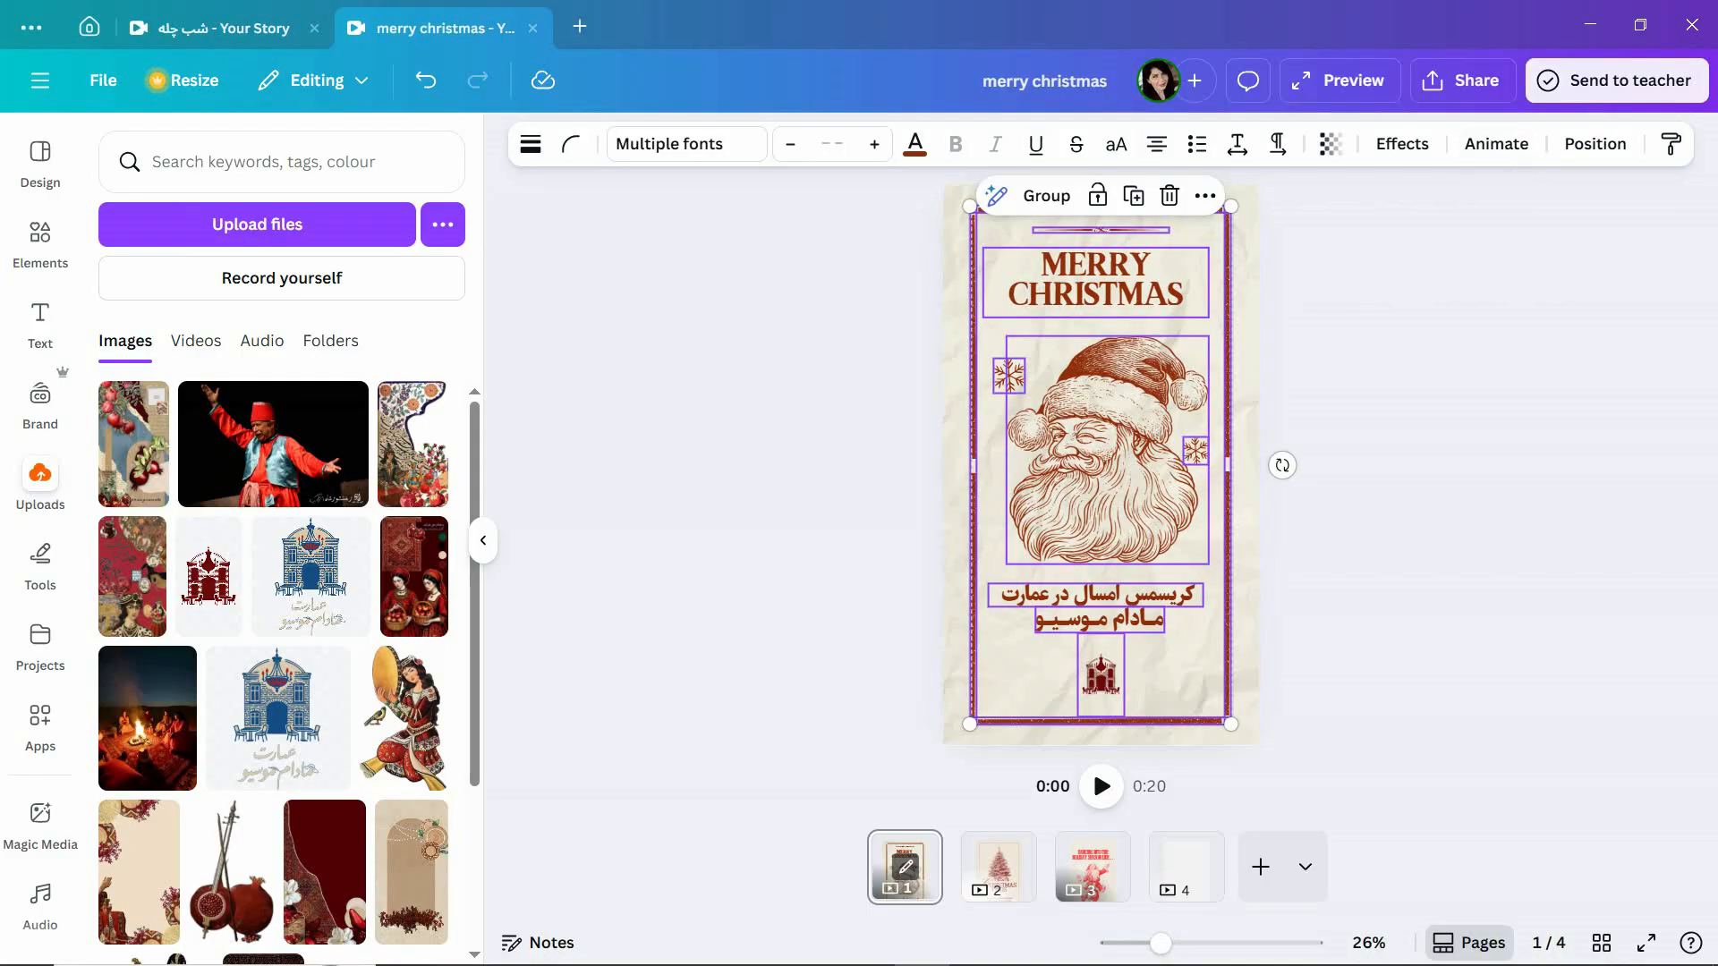
pyautogui.click(1496, 144)
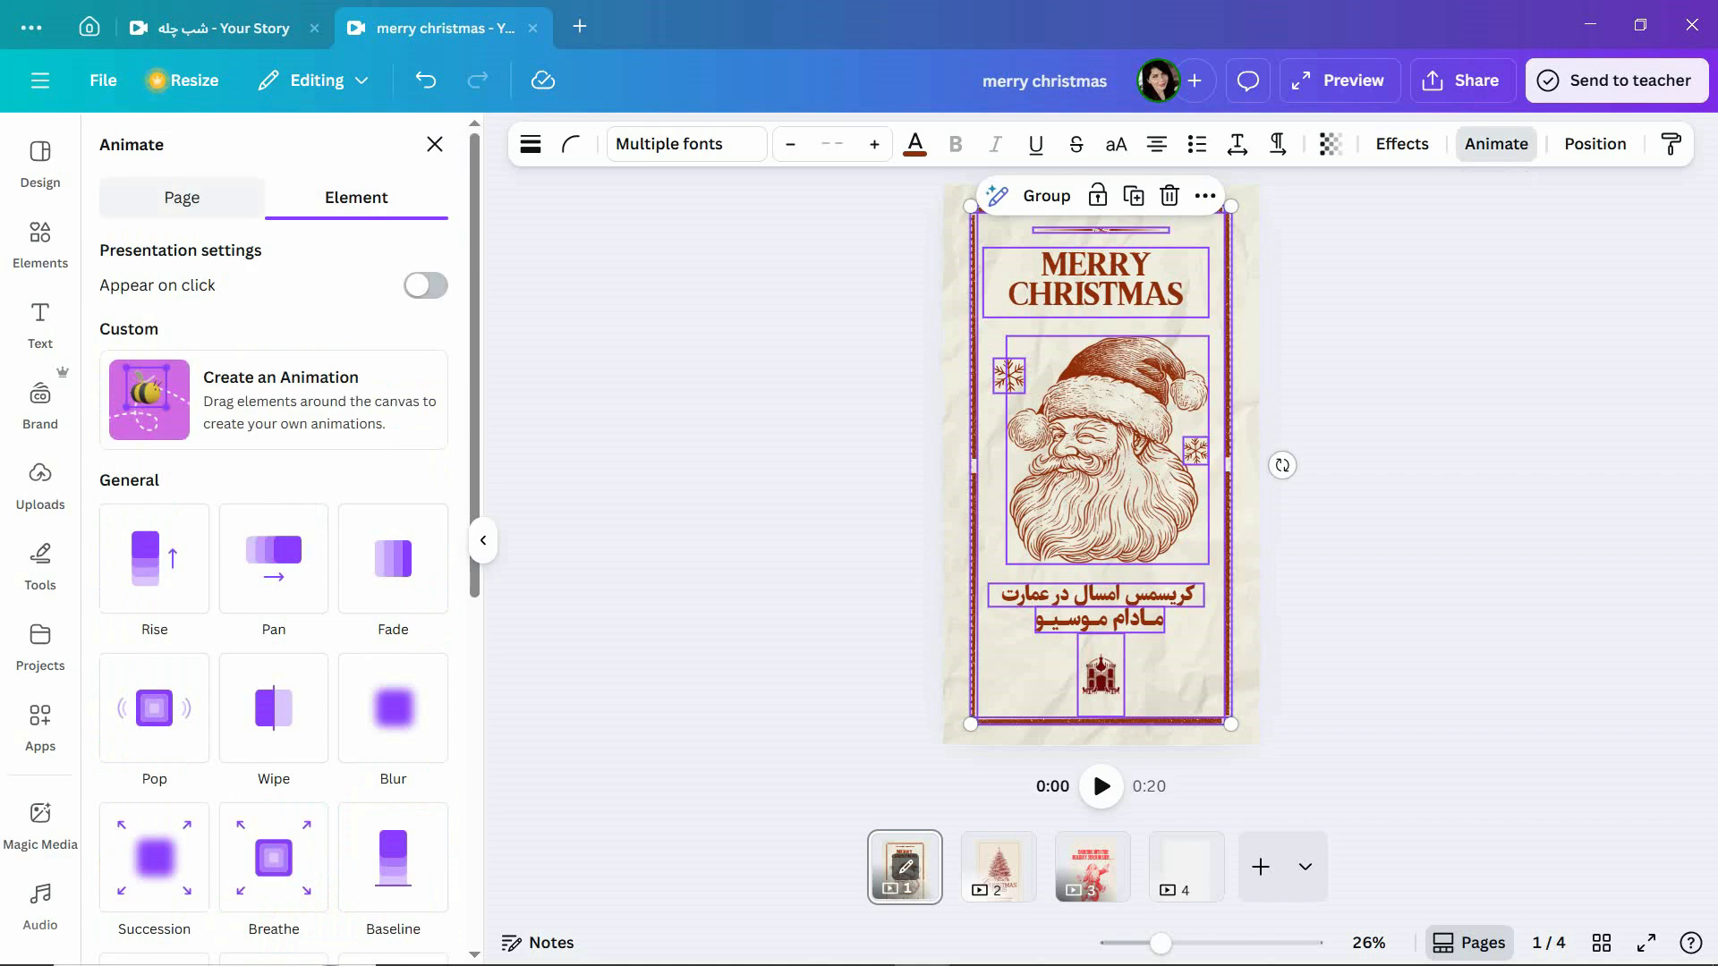
pyautogui.click(182, 197)
pyautogui.click(356, 197)
pyautogui.click(181, 197)
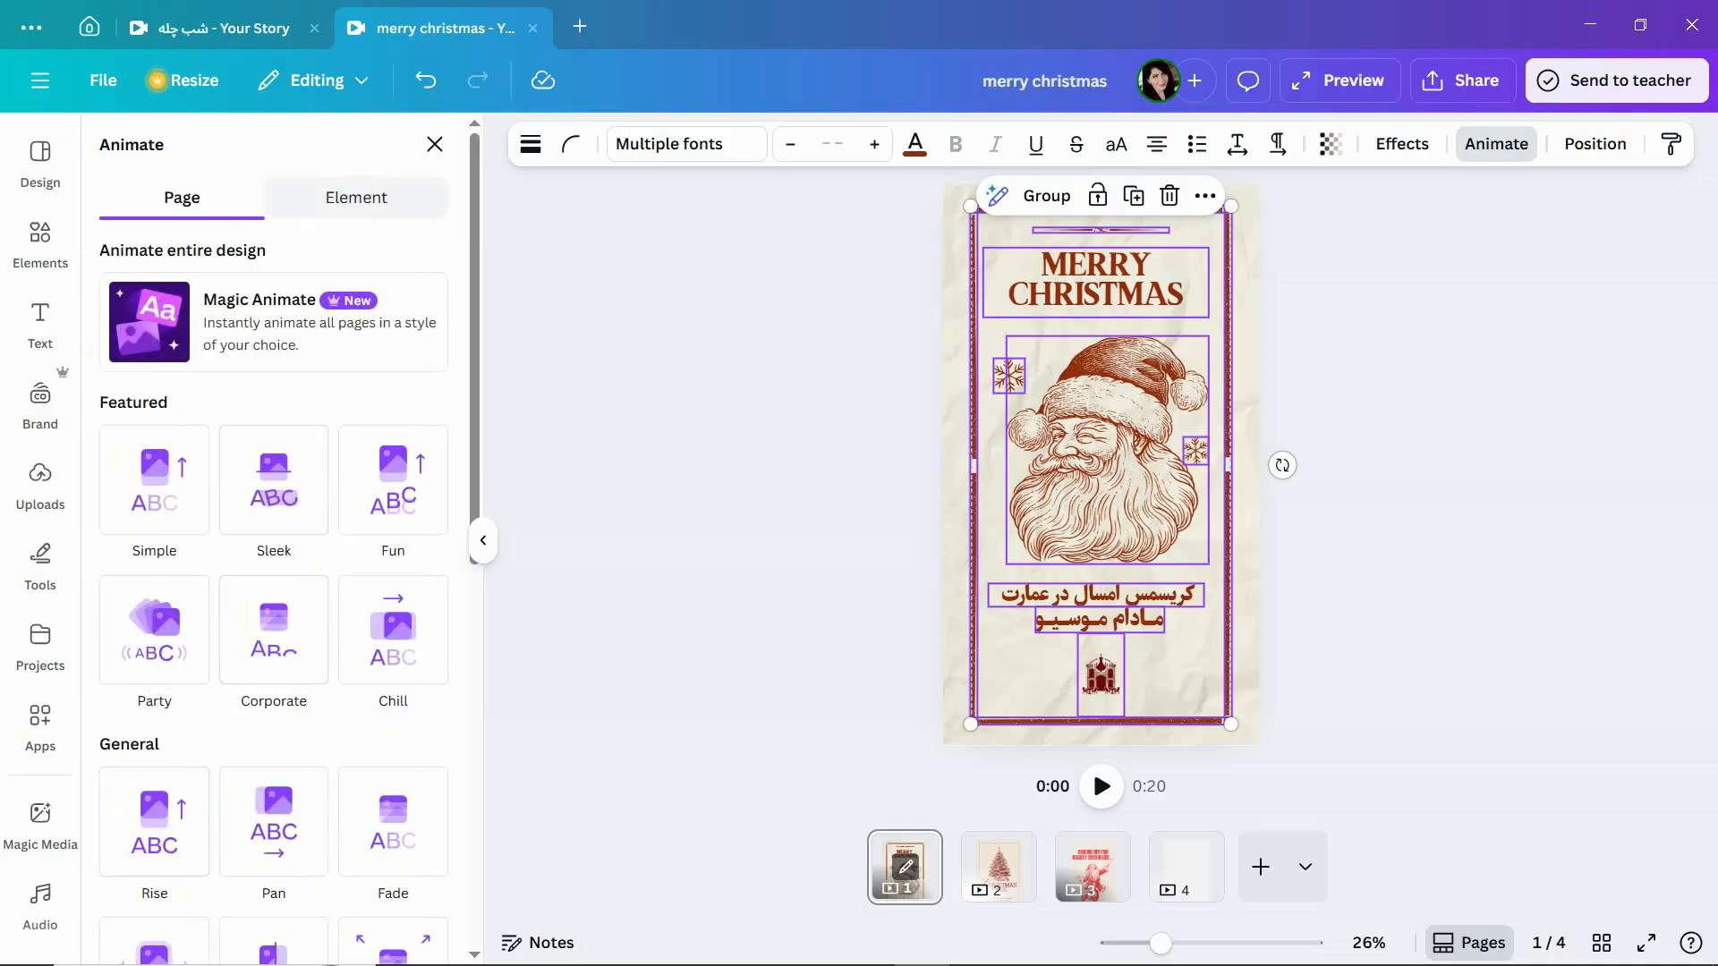
pyautogui.click(356, 197)
pyautogui.click(181, 197)
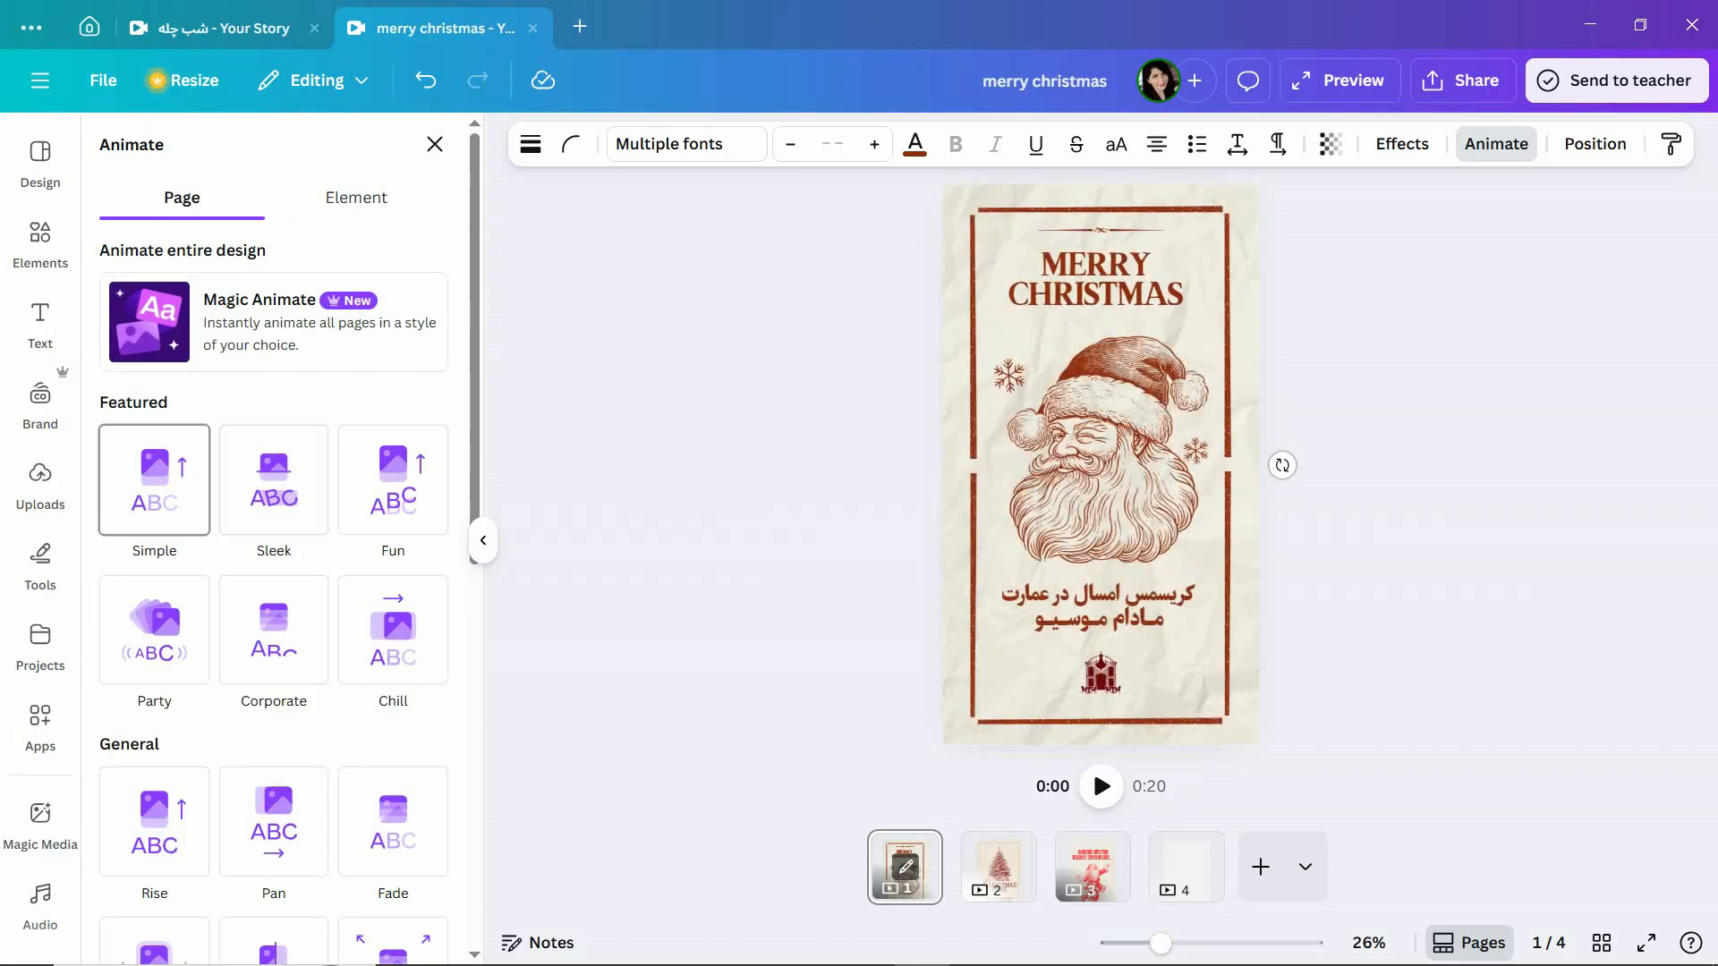
pyautogui.scroll(-2, 224, 501)
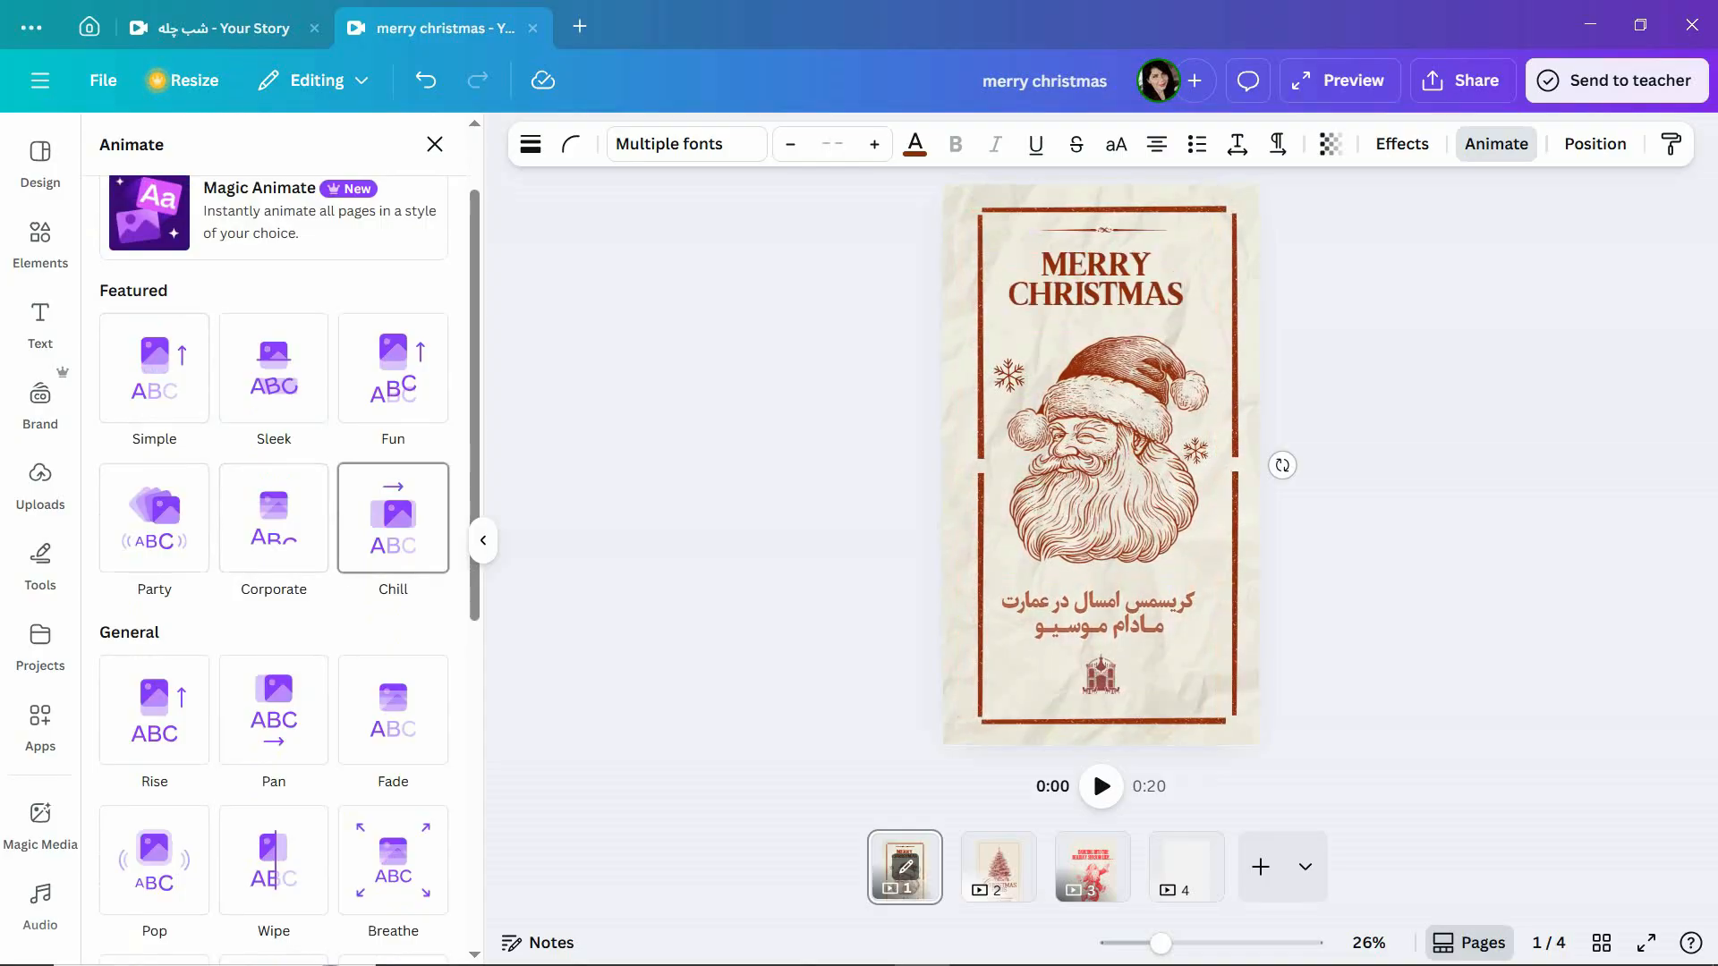
pyautogui.scroll(-2, 394, 555)
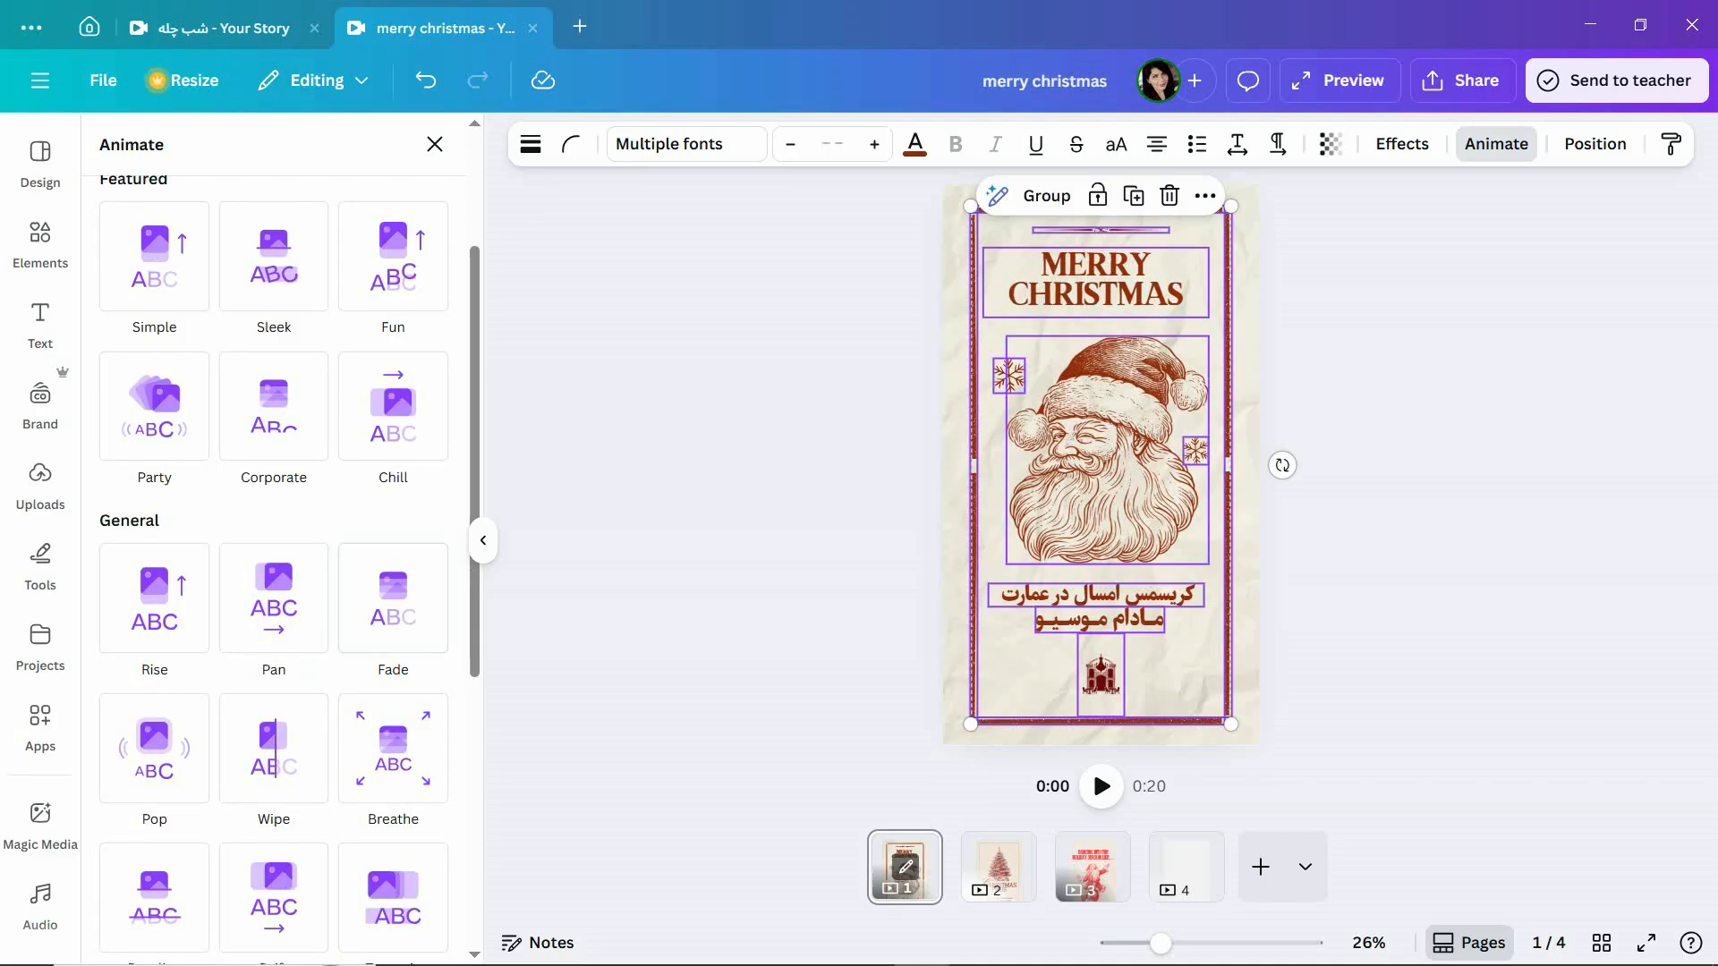
pyautogui.press('Escape')
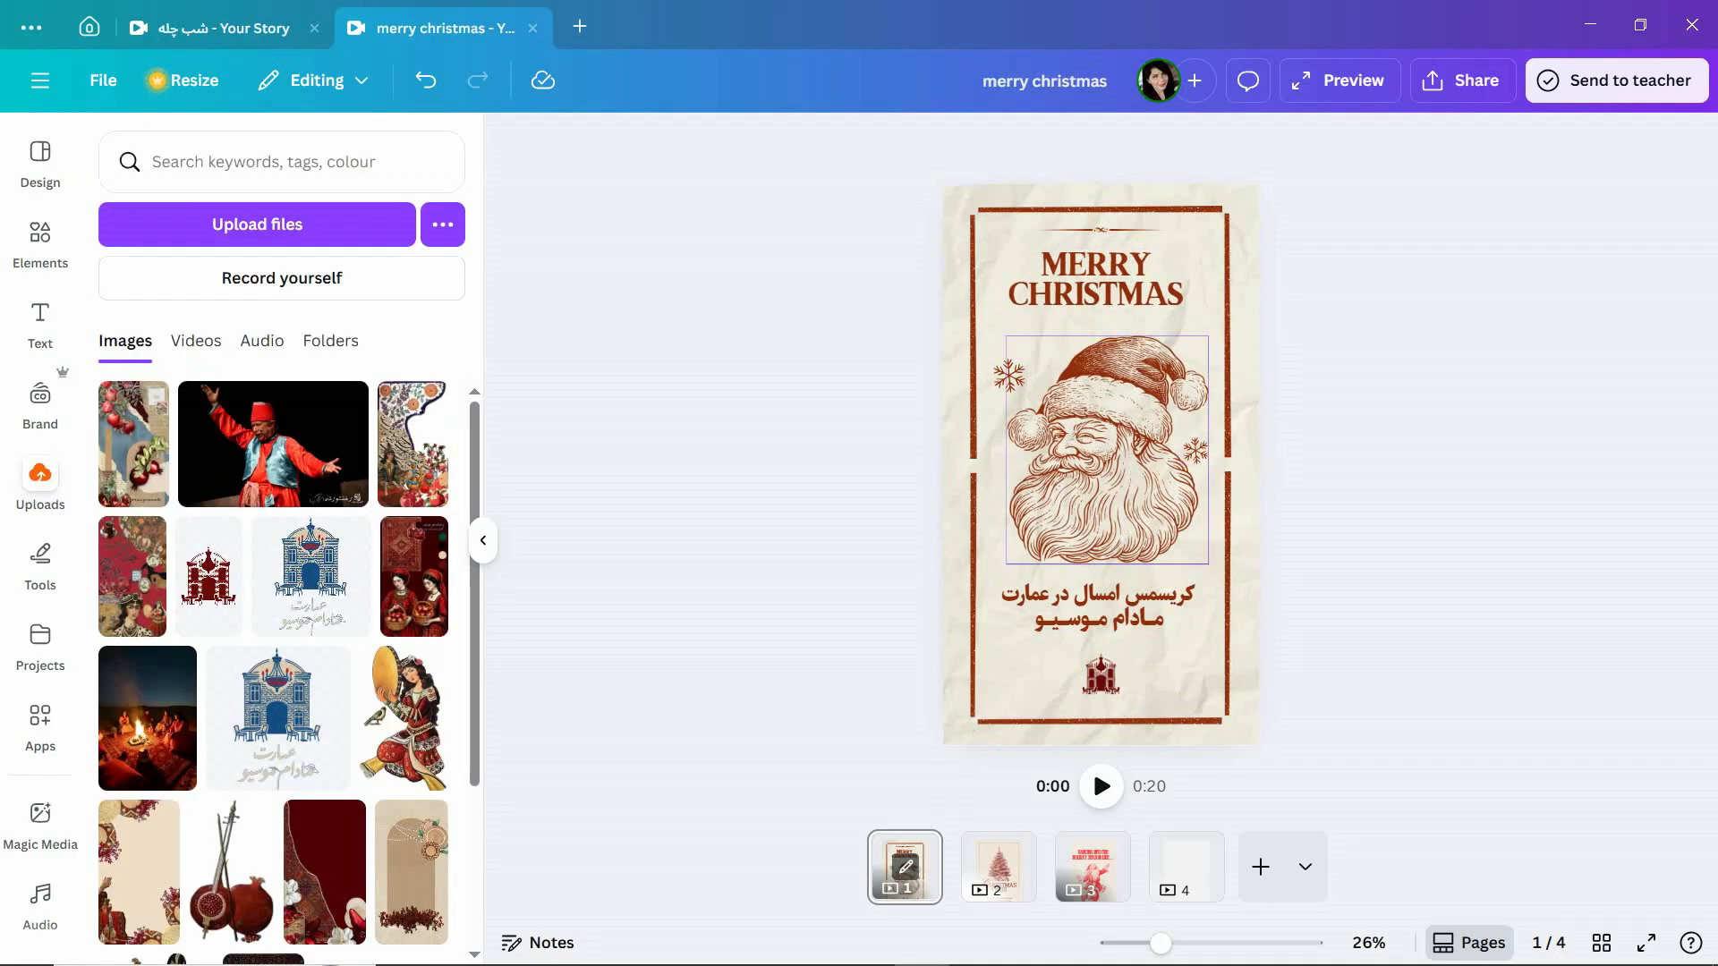
# Open the audio library and listen to the "Christmas Shibuya" track under recently used and holiday music.
pyautogui.click(1107, 448)
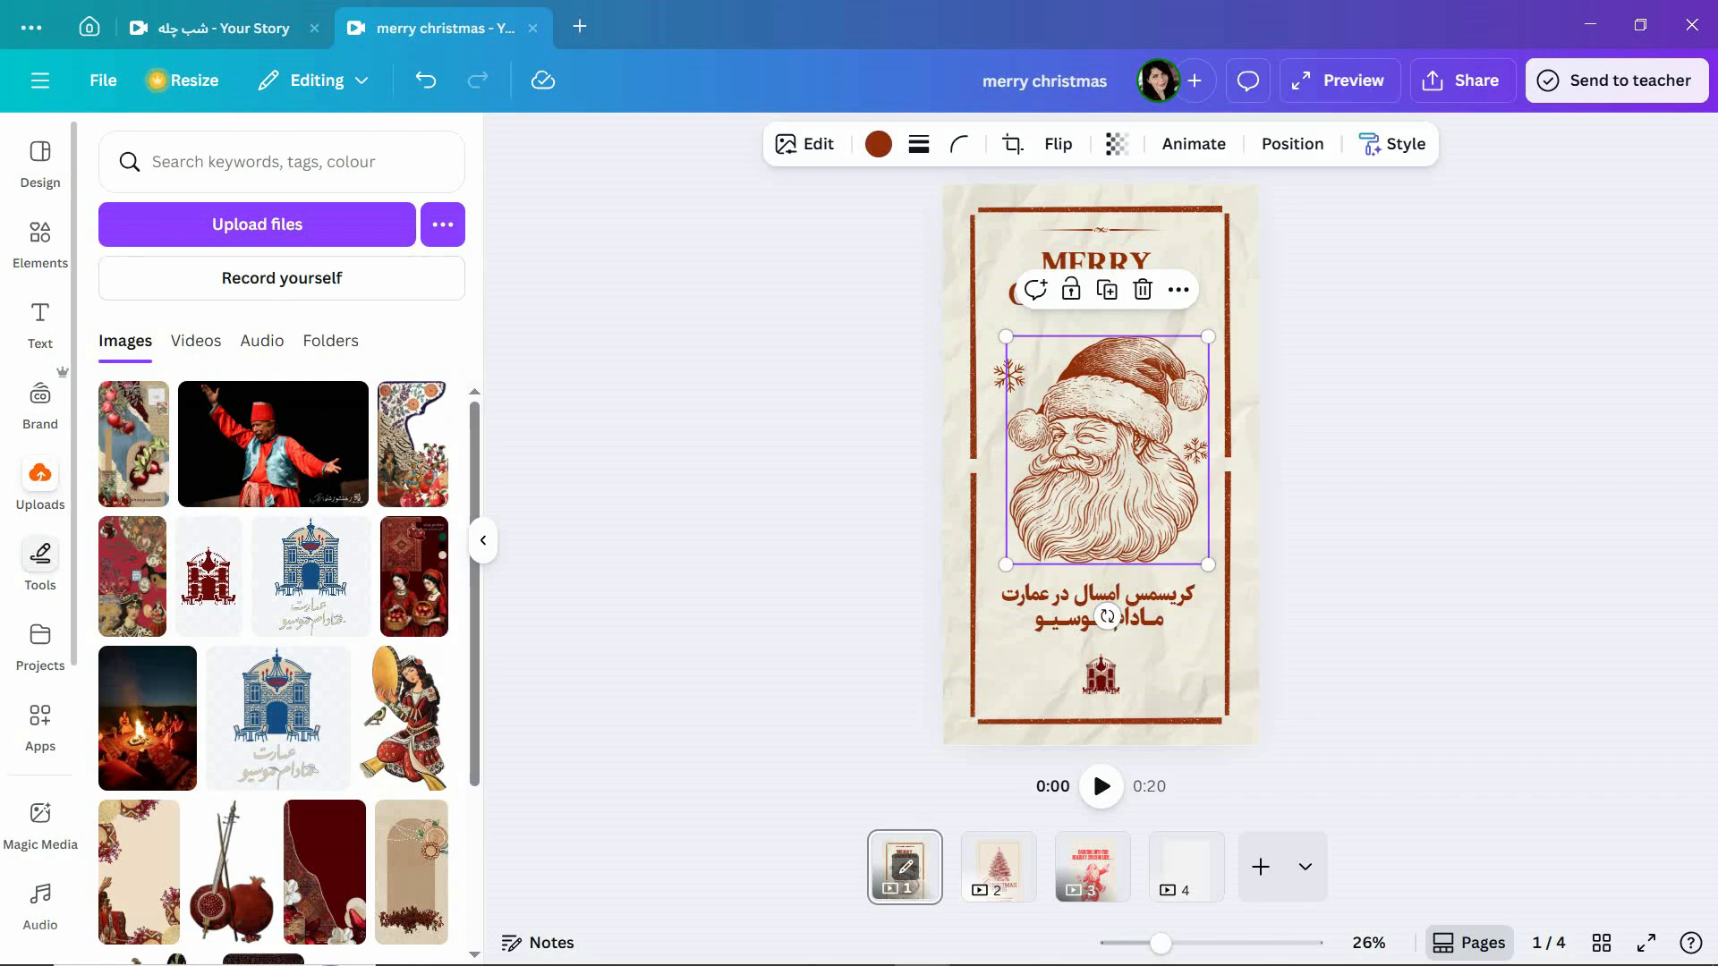
pyautogui.click(261, 341)
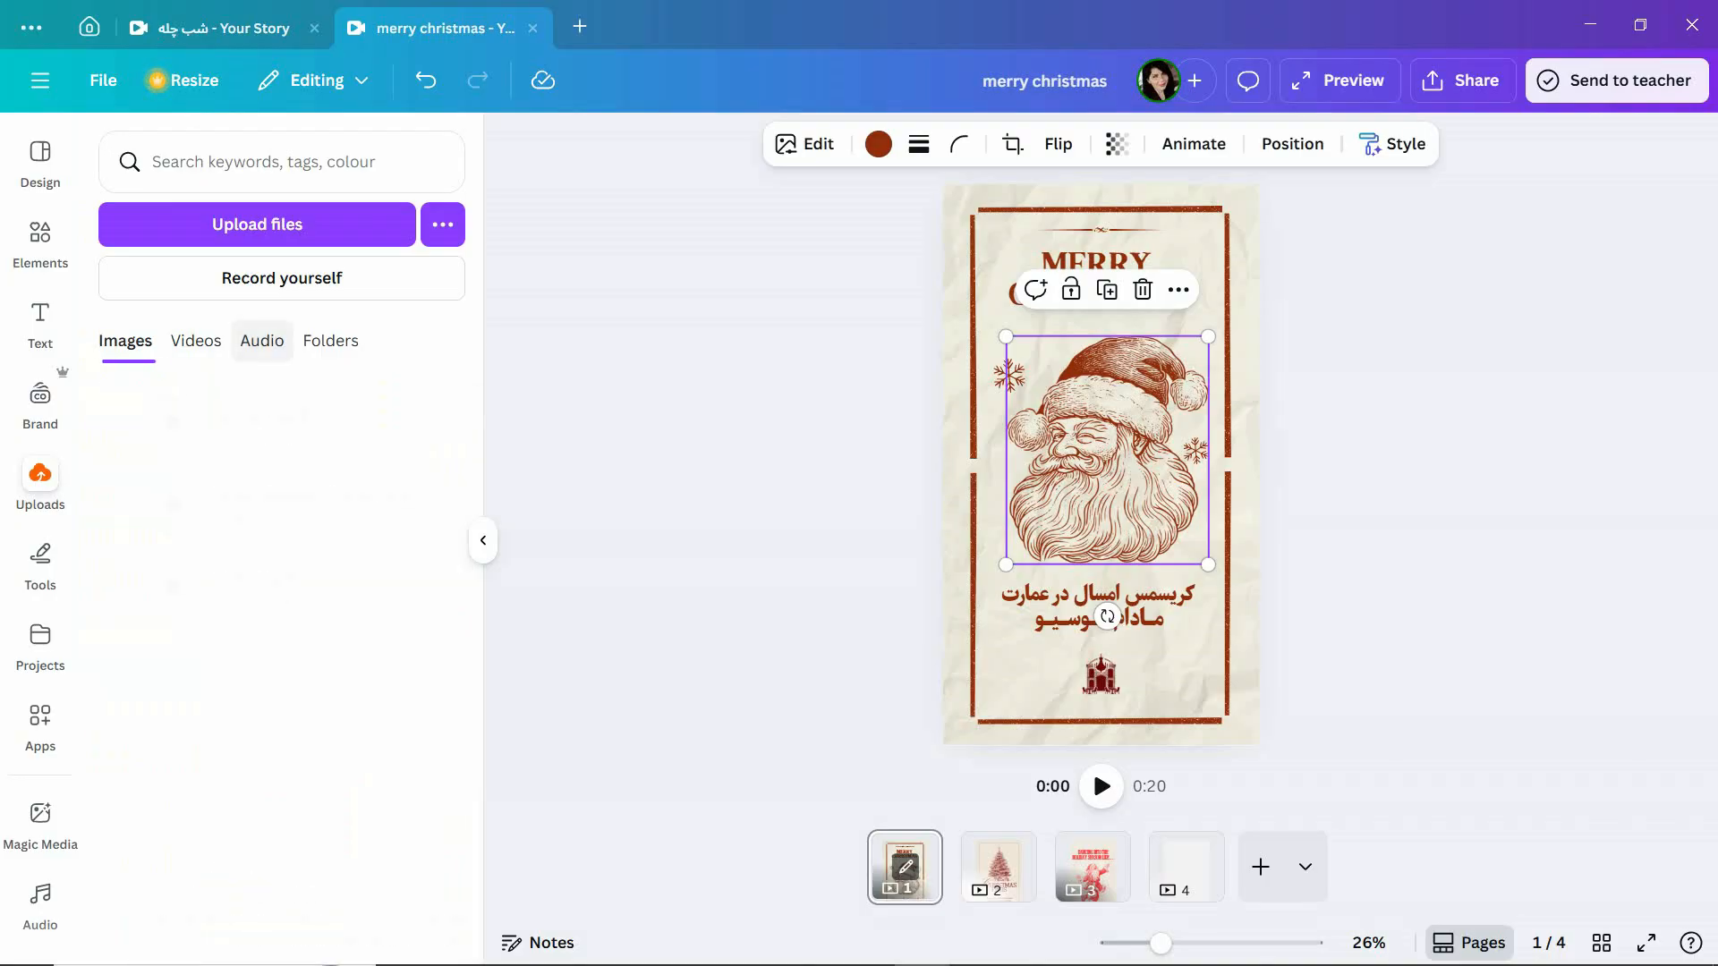
pyautogui.click(125, 341)
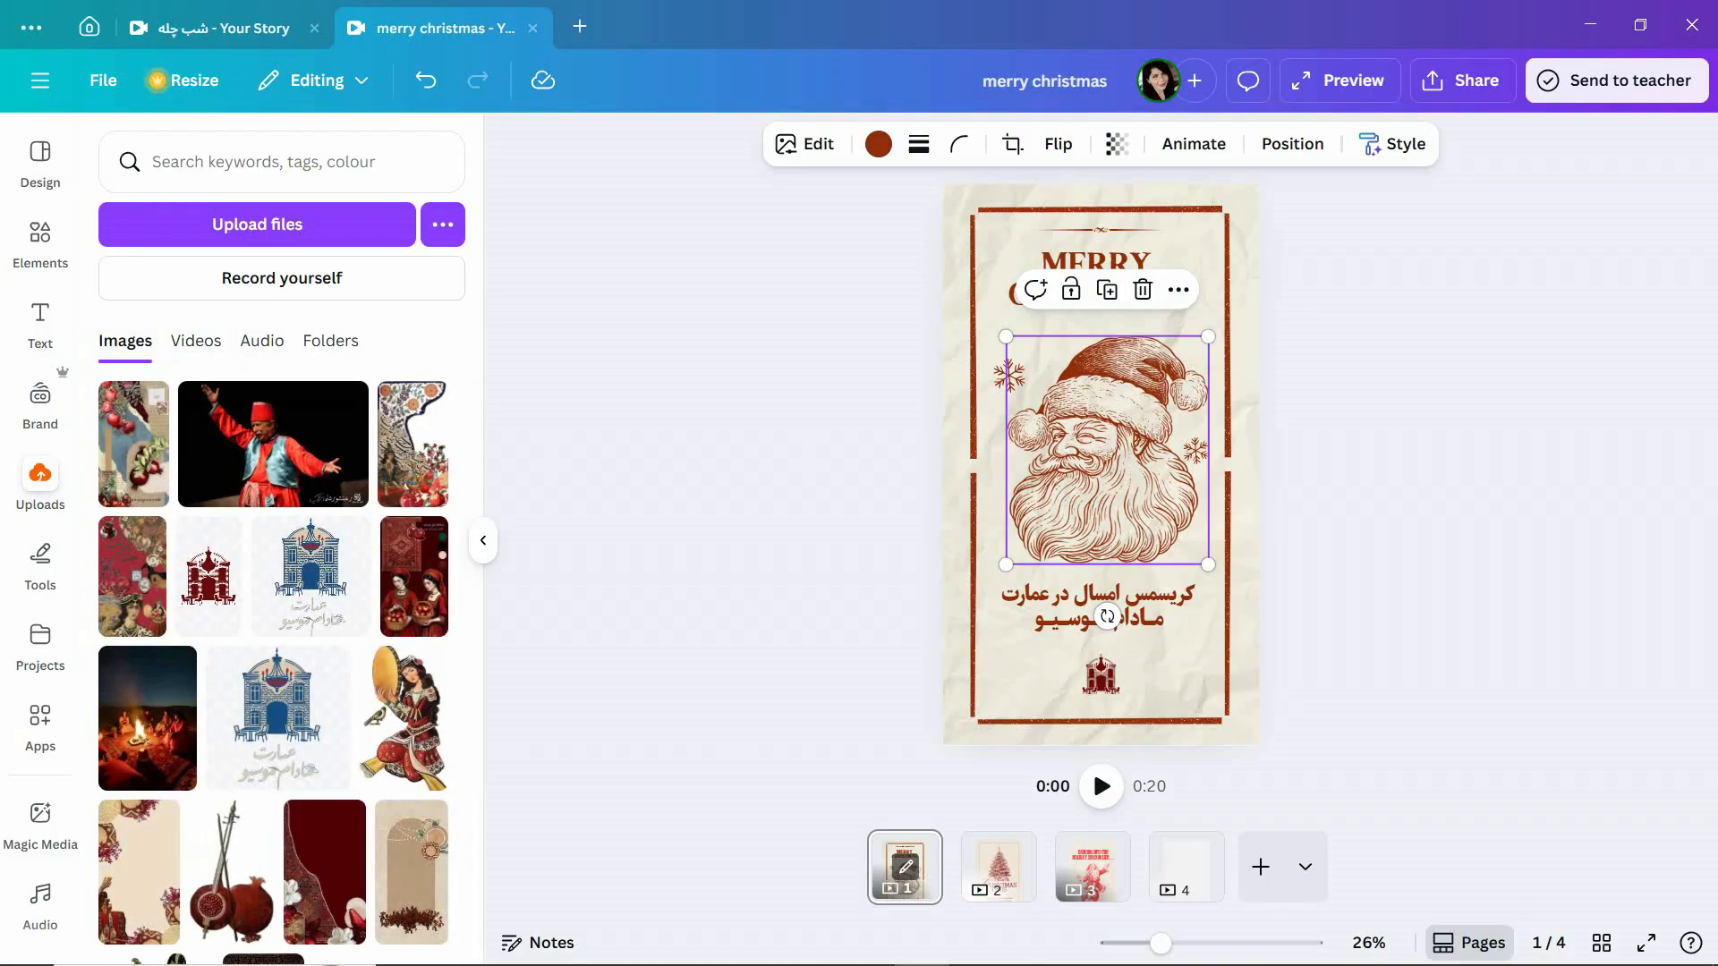
pyautogui.scroll(-3, 40, 716)
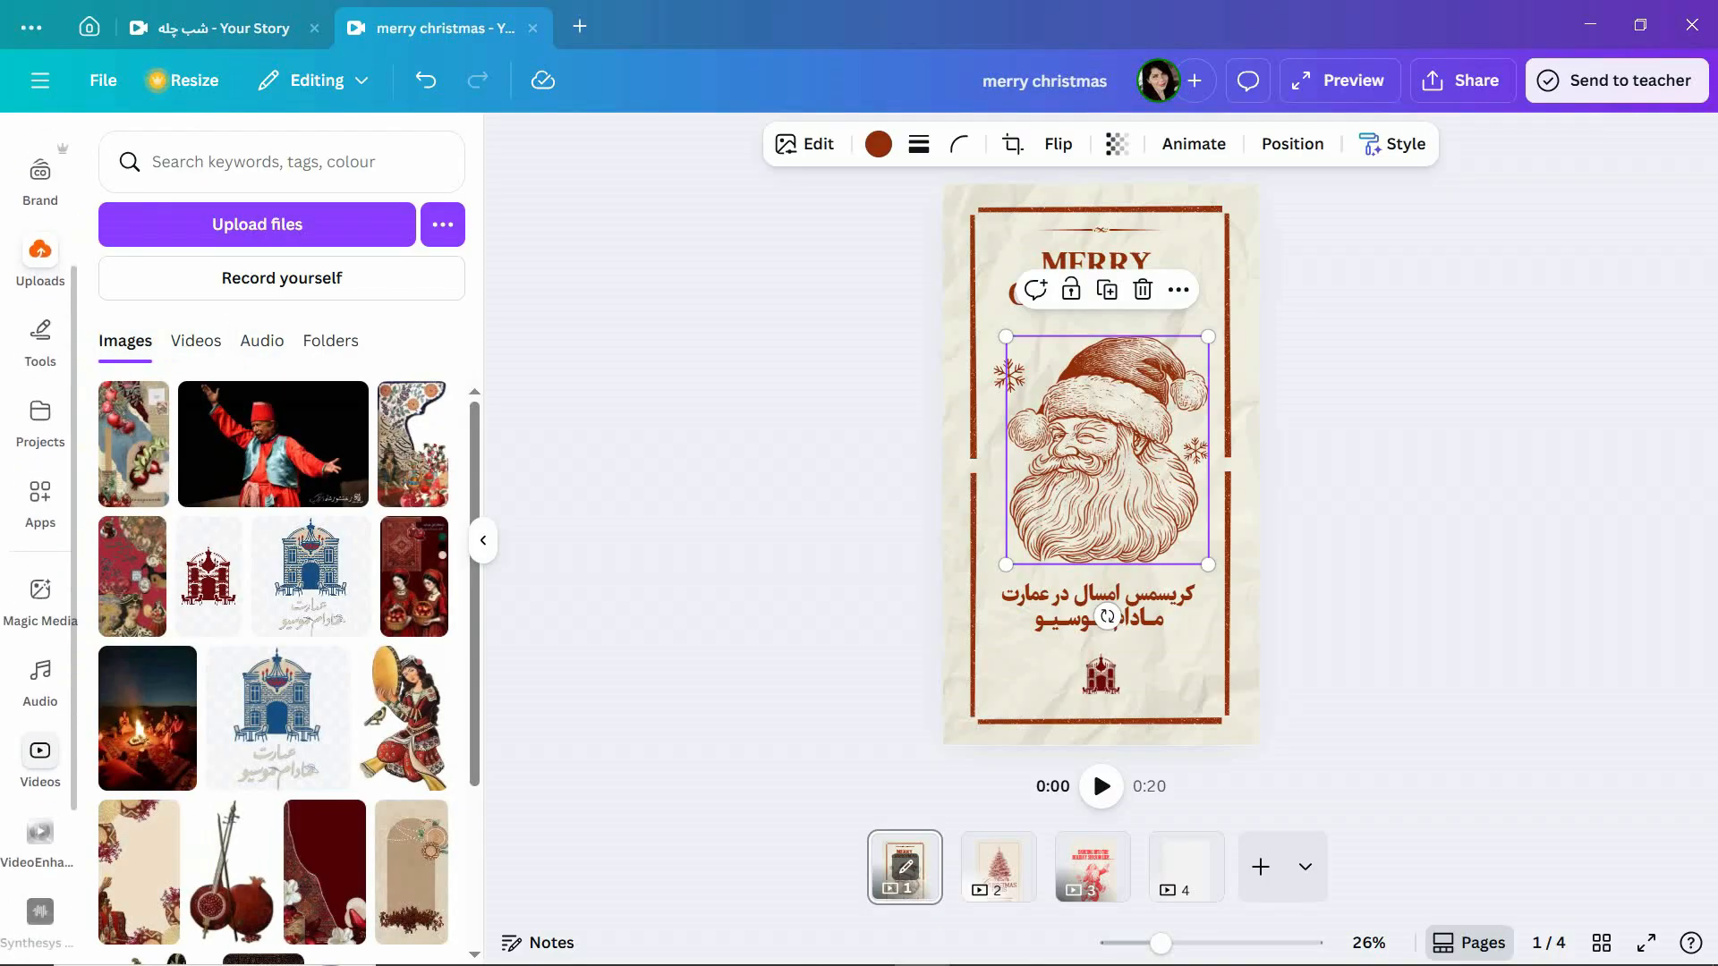
pyautogui.click(40, 680)
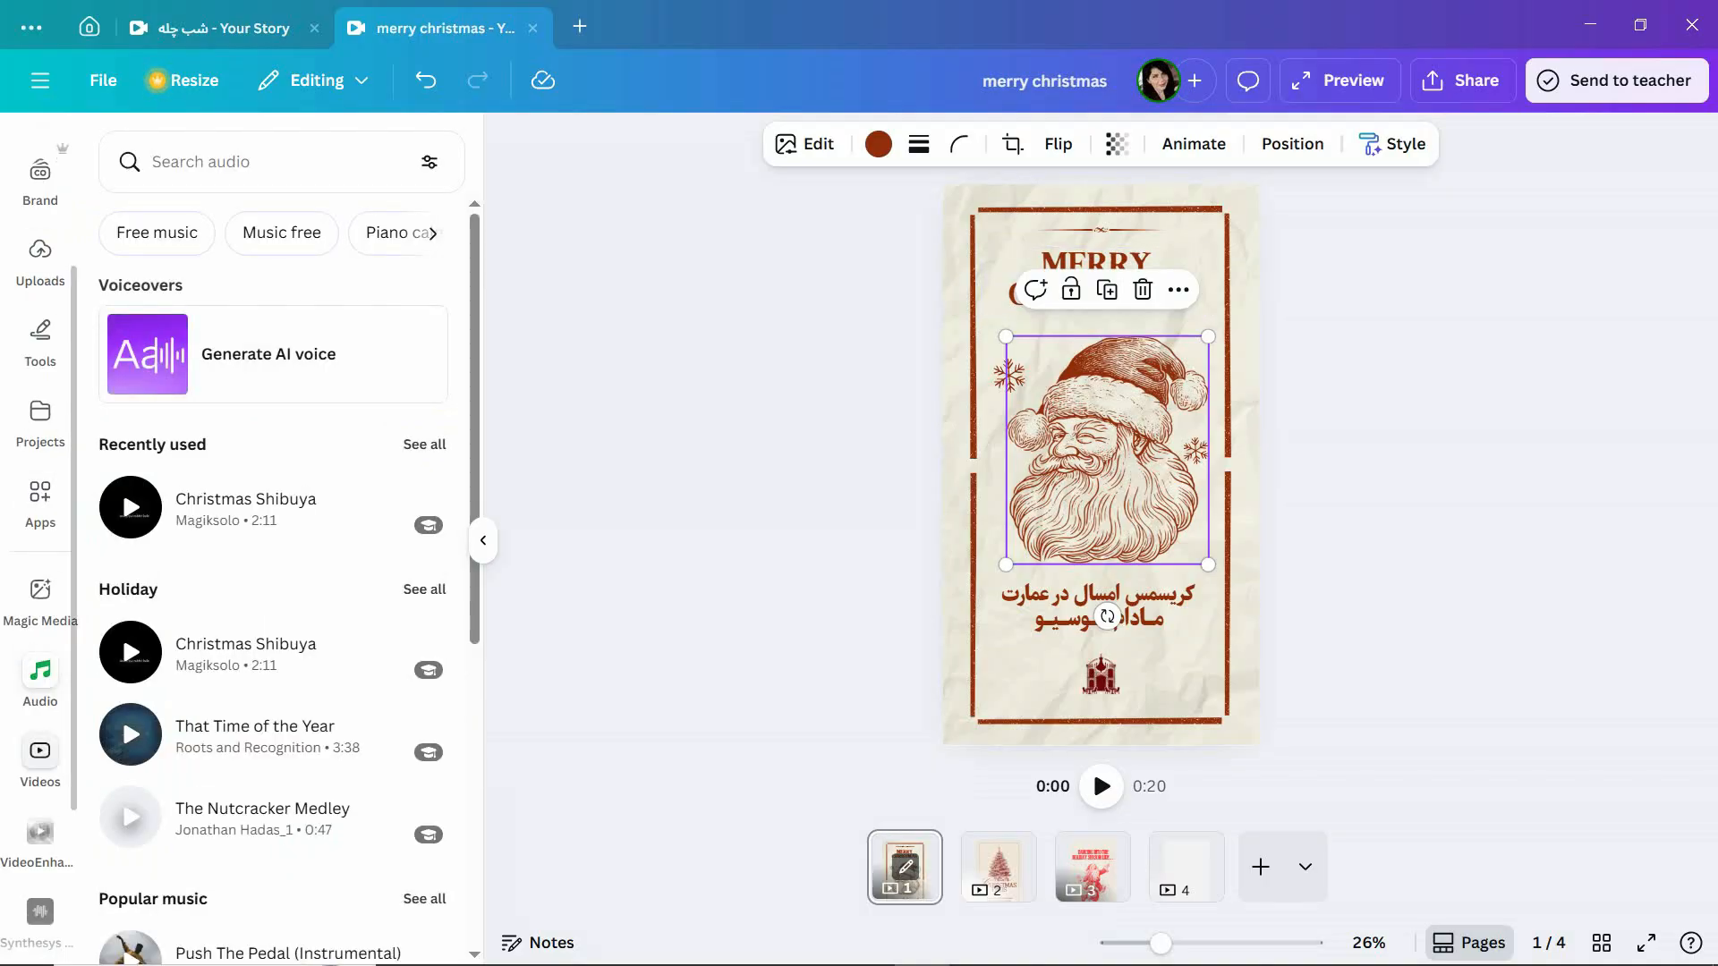
pyautogui.click(130, 507)
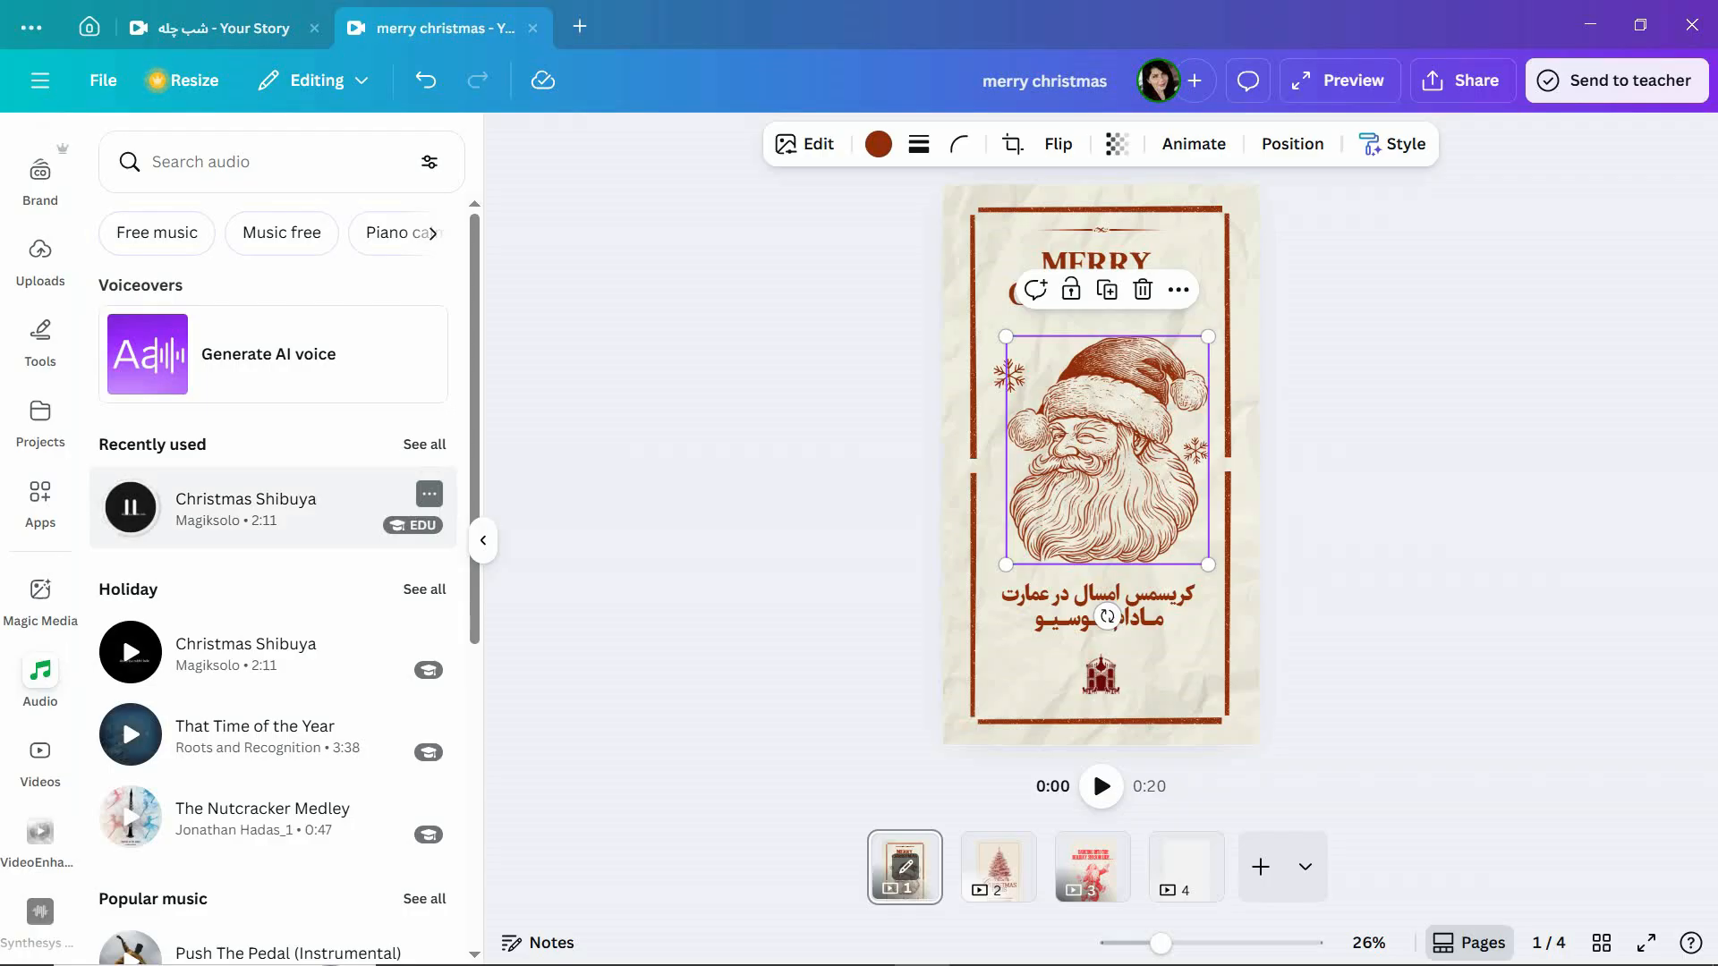
pyautogui.click(1532, 944)
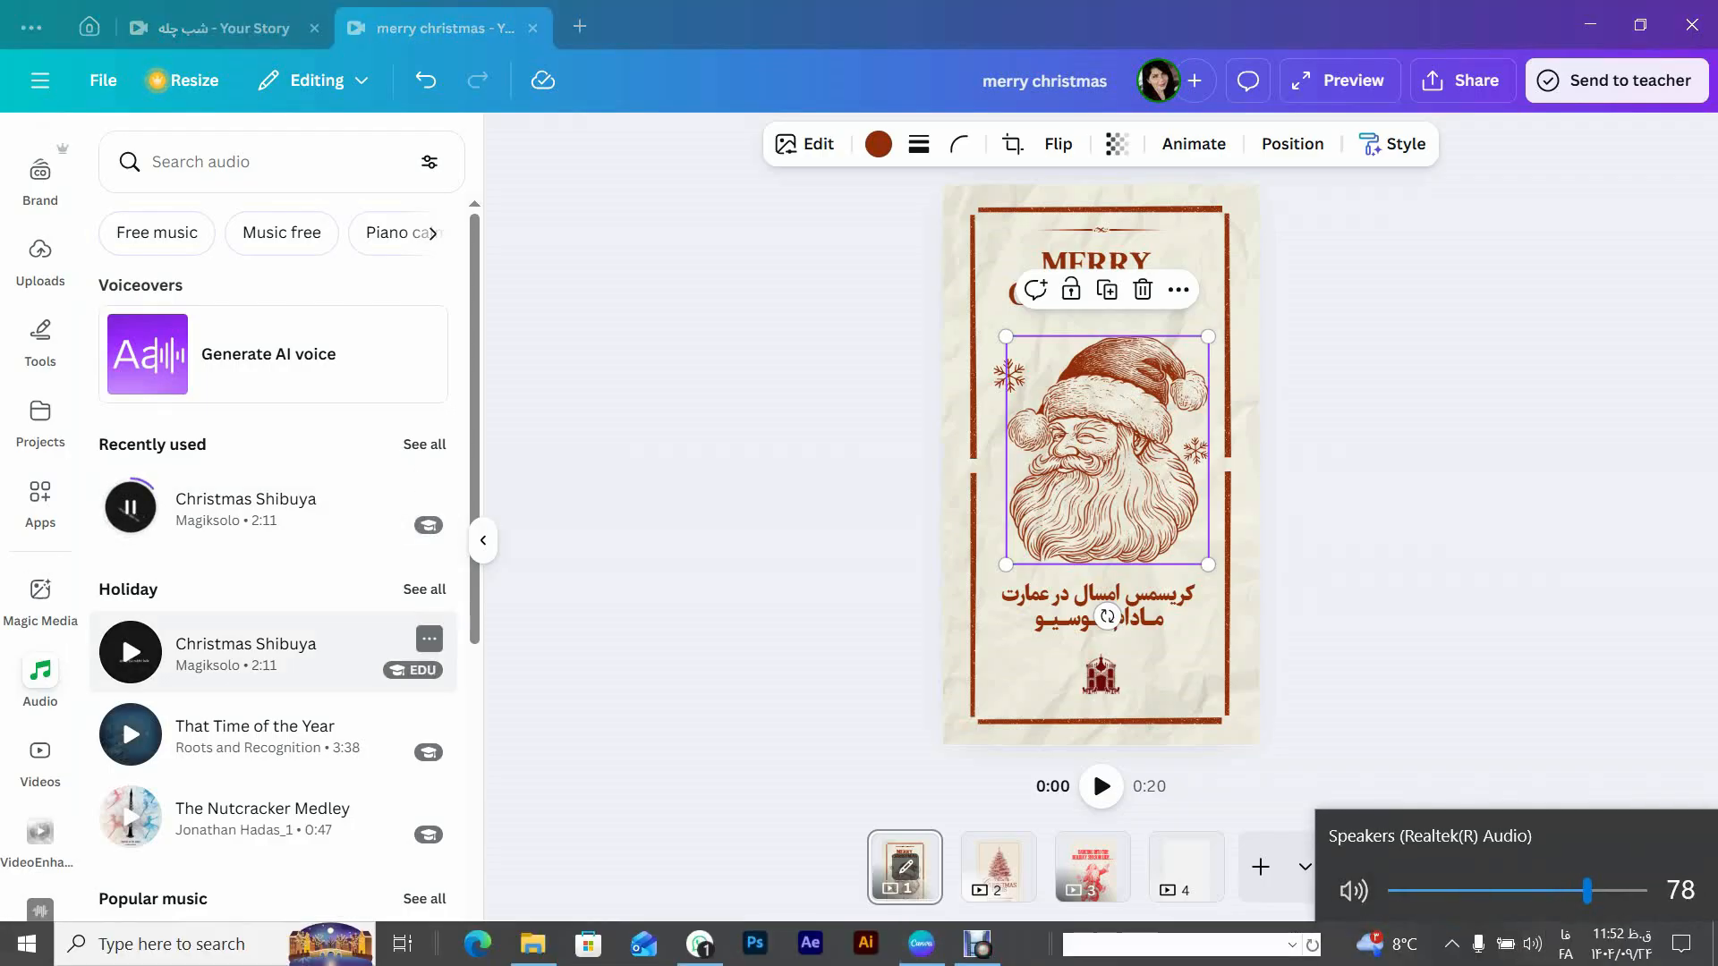
pyautogui.click(130, 652)
pyautogui.scroll(-3, 269, 581)
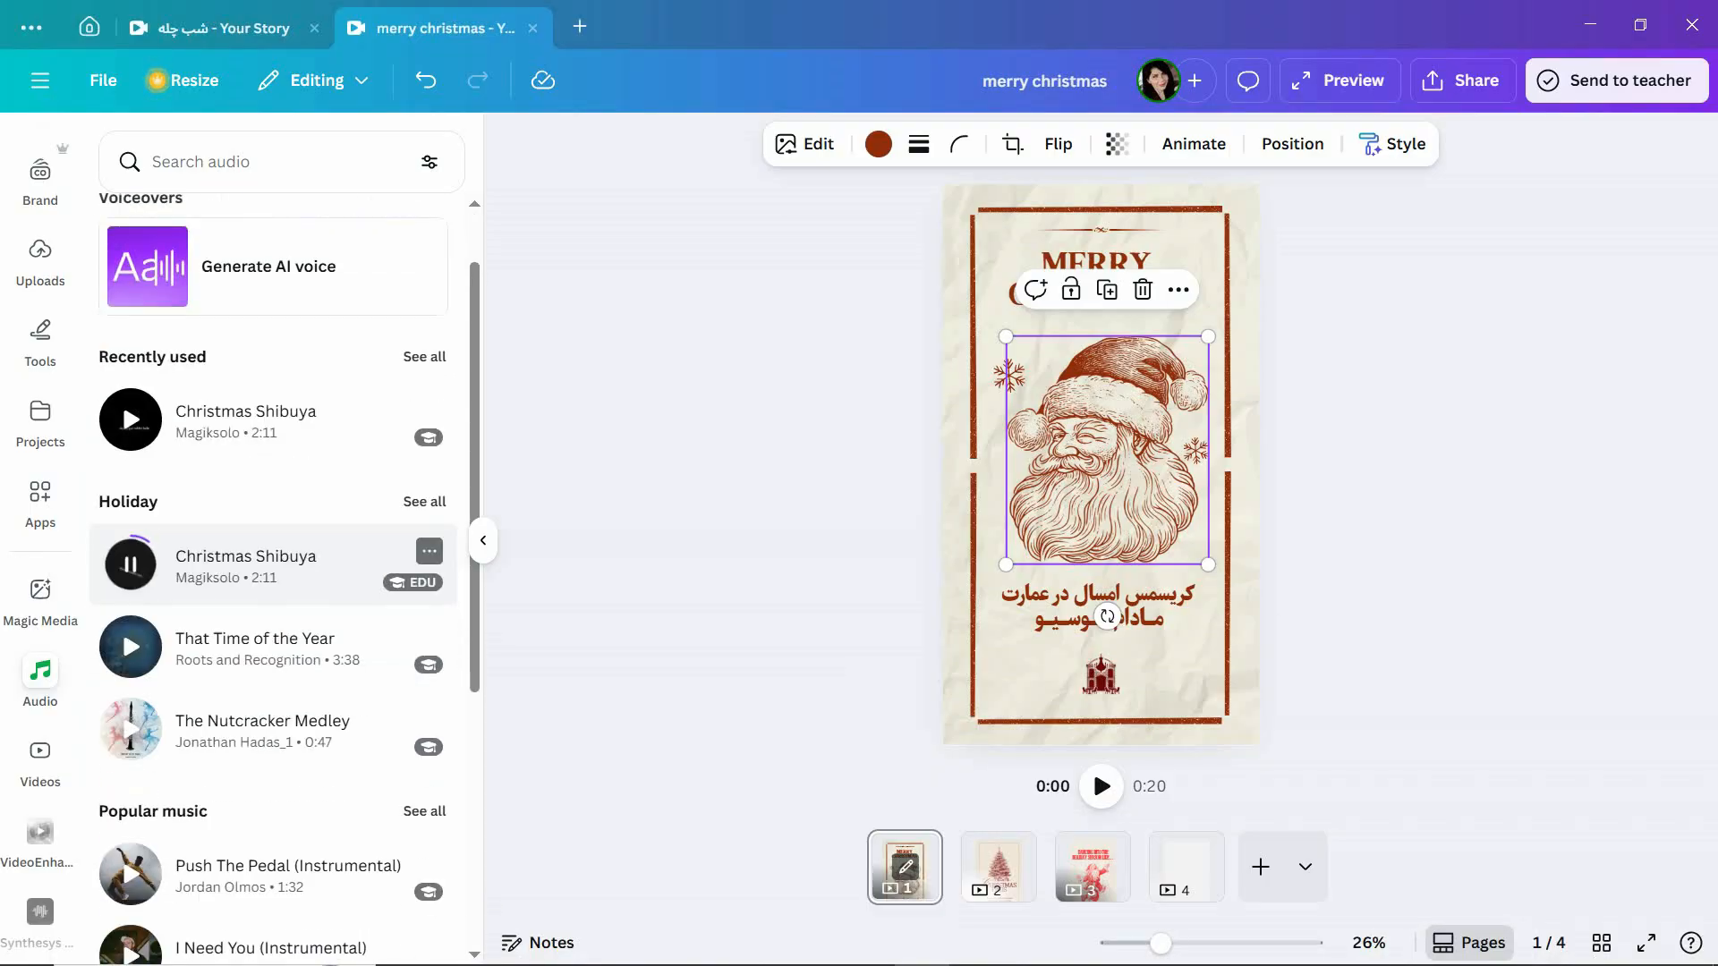
pyautogui.scroll(-3, 268, 662)
pyautogui.scroll(6, 269, 662)
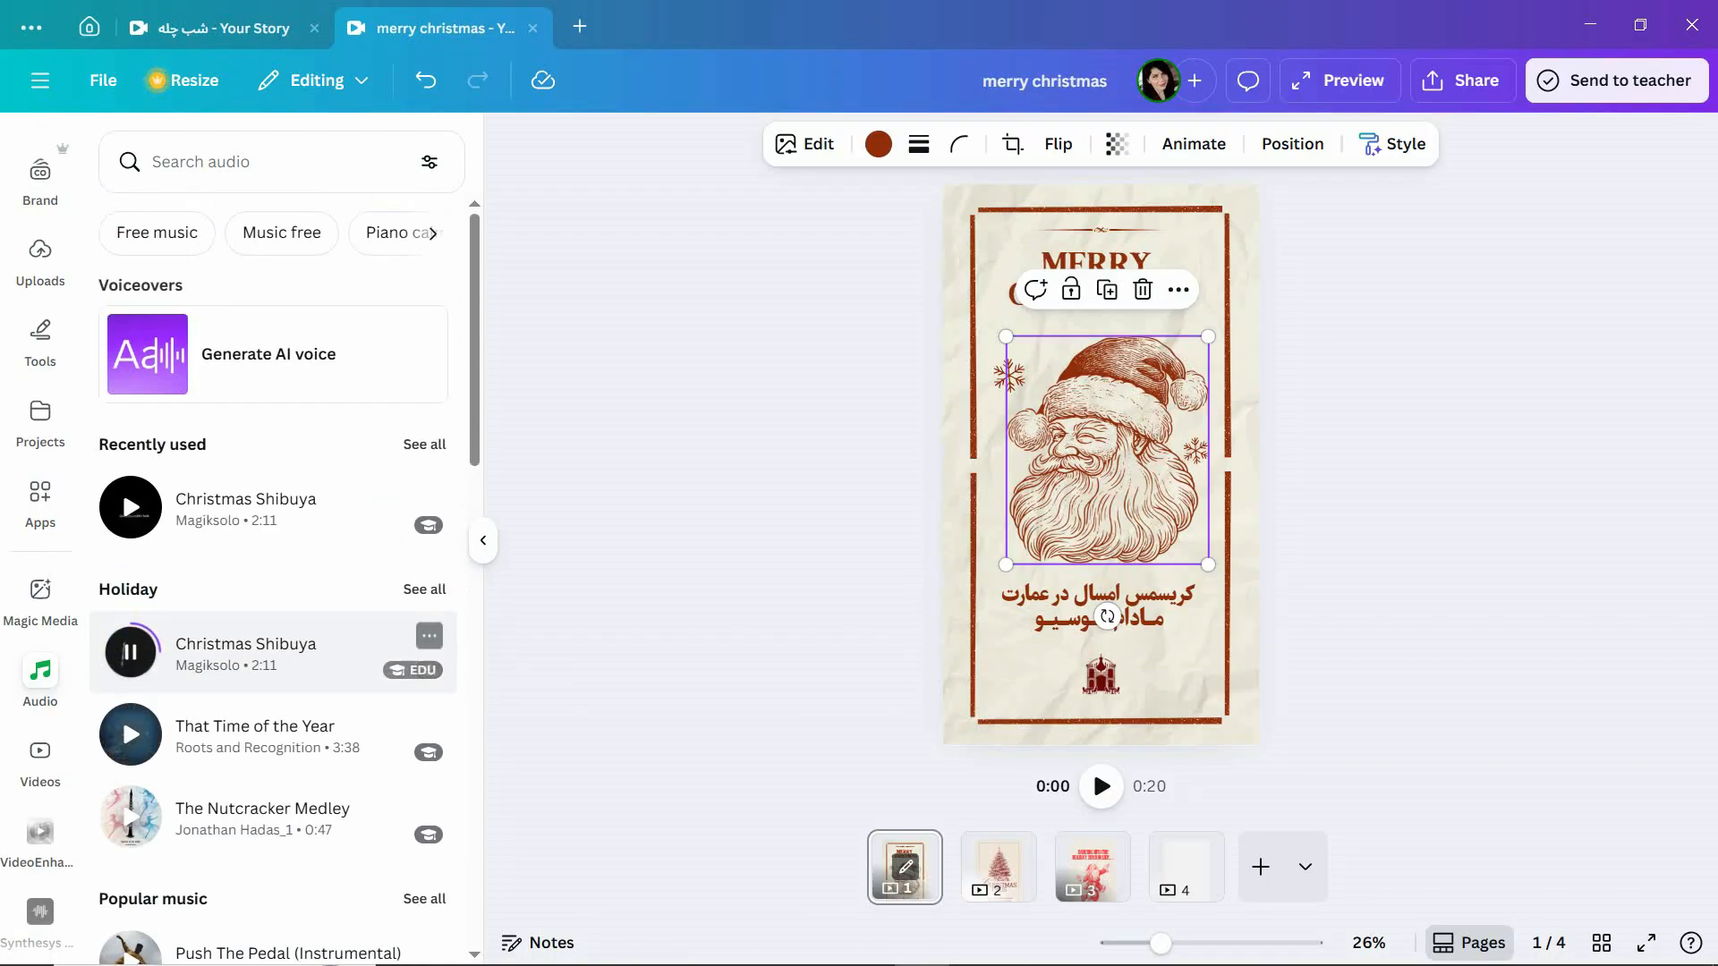
pyautogui.click(131, 652)
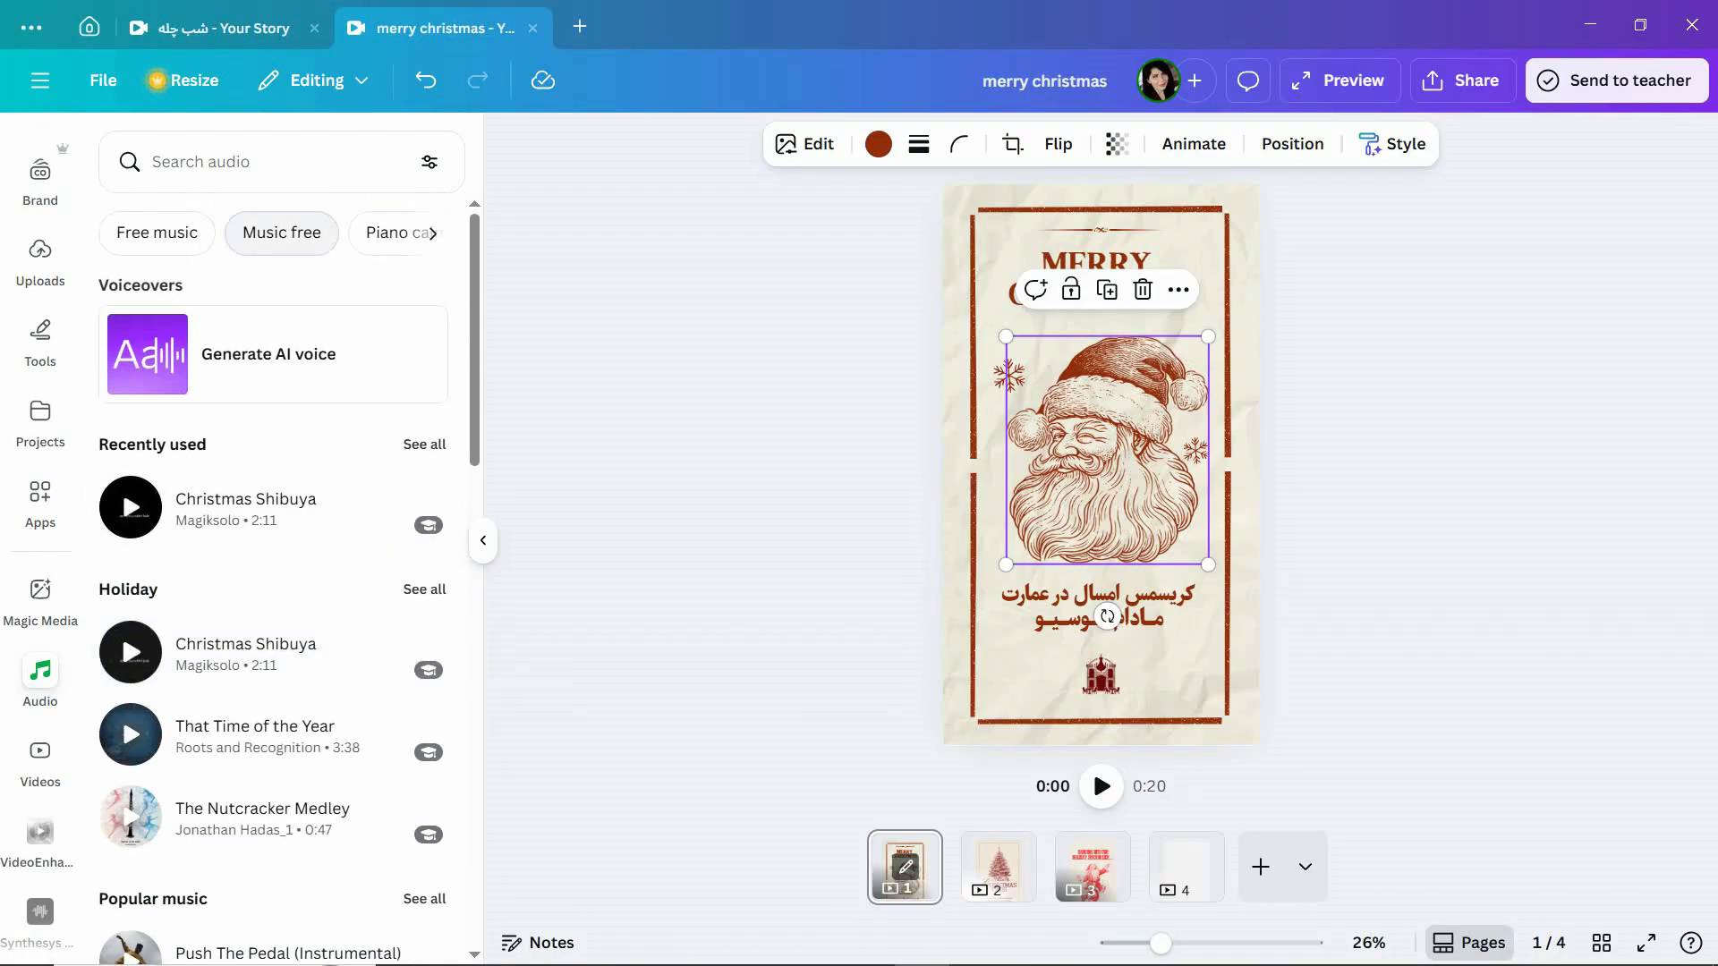
# Search the audio library for "christmas tree instrumental" and preview the first two tracks, lowering the speaker volume.
pyautogui.click(273, 162)
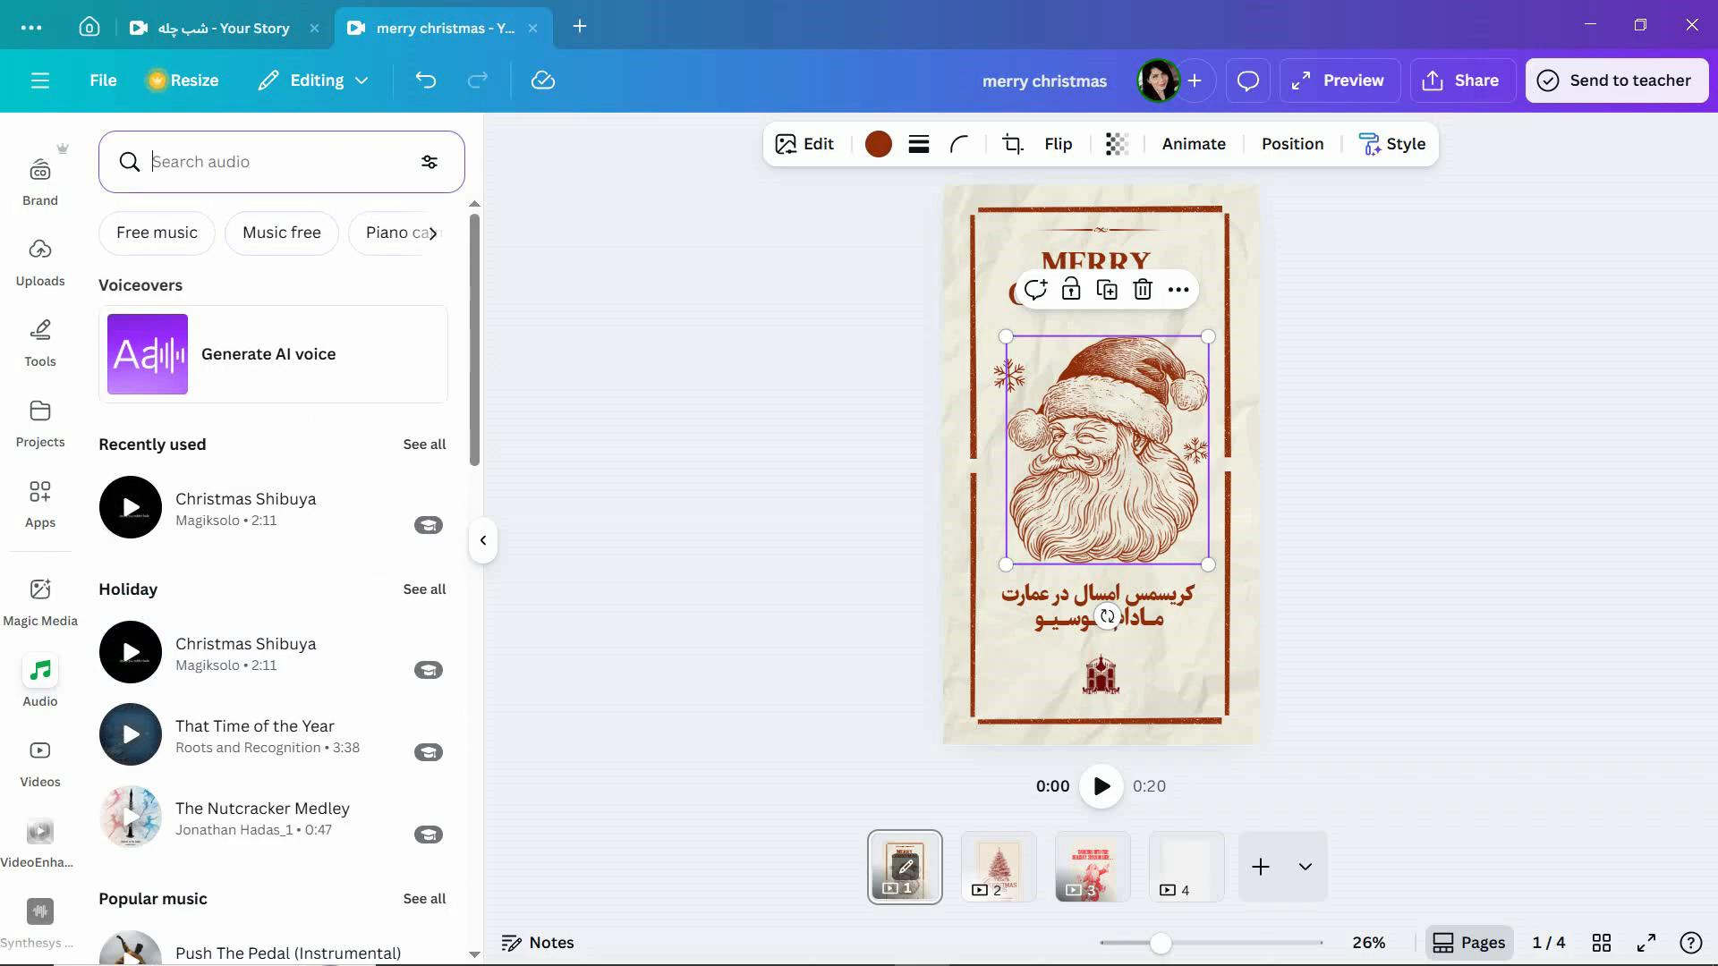
pyautogui.write('chi')
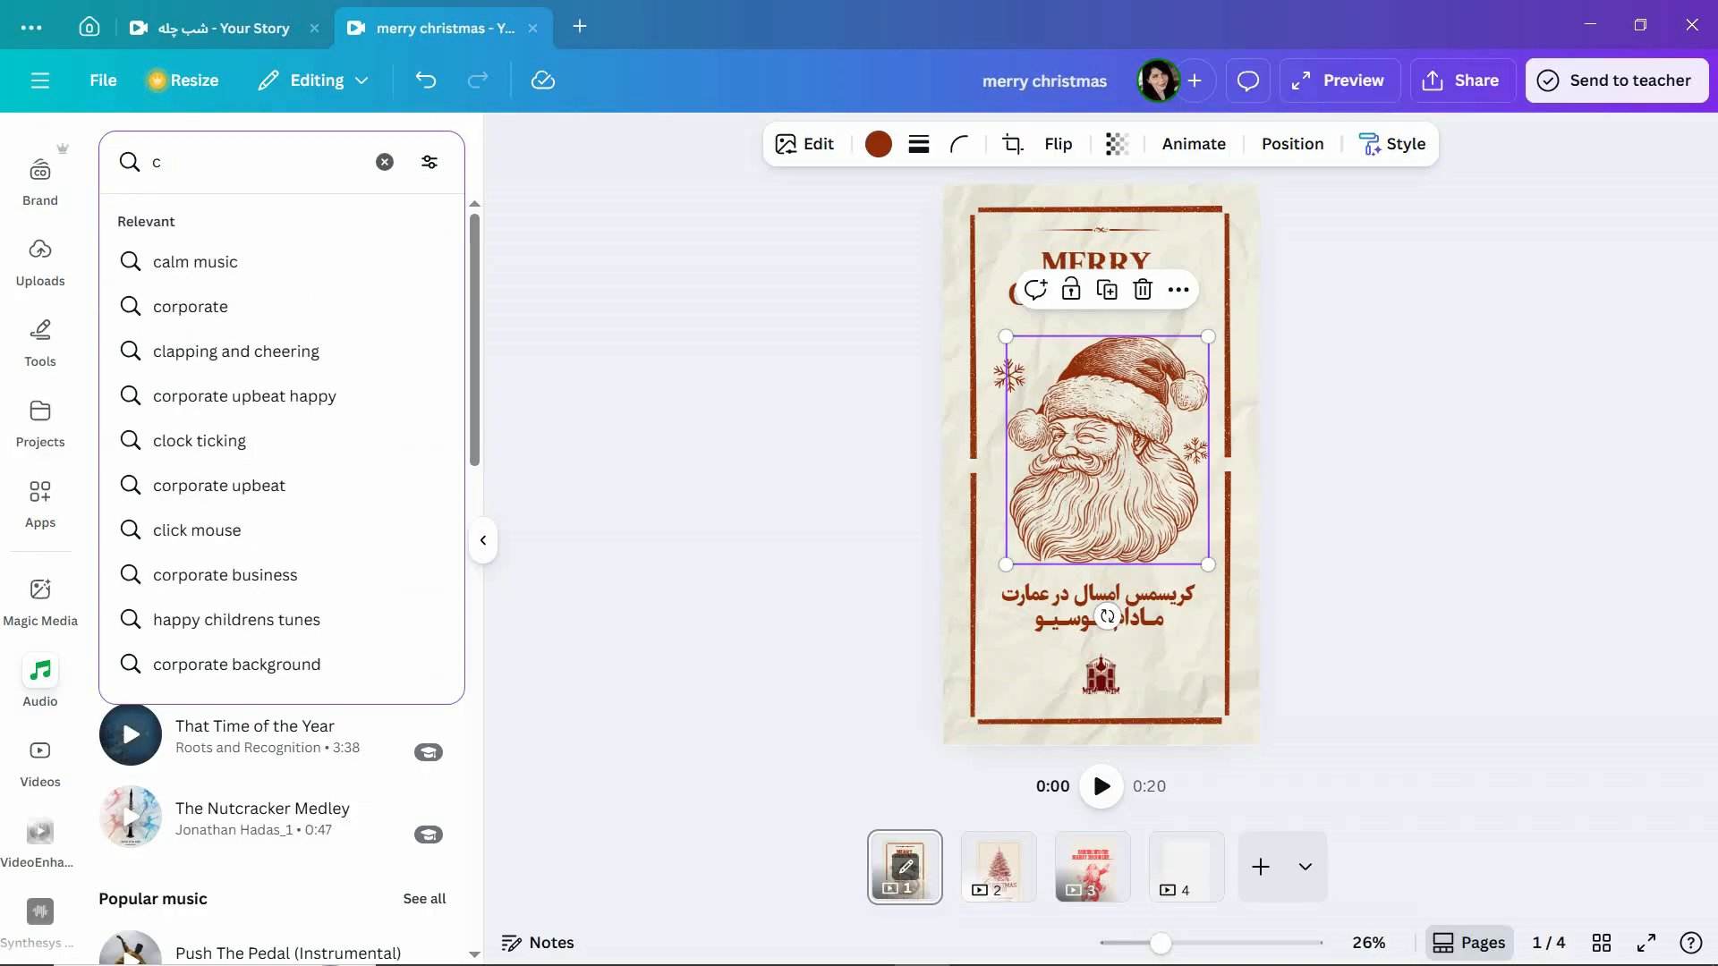
pyautogui.press('Escape')
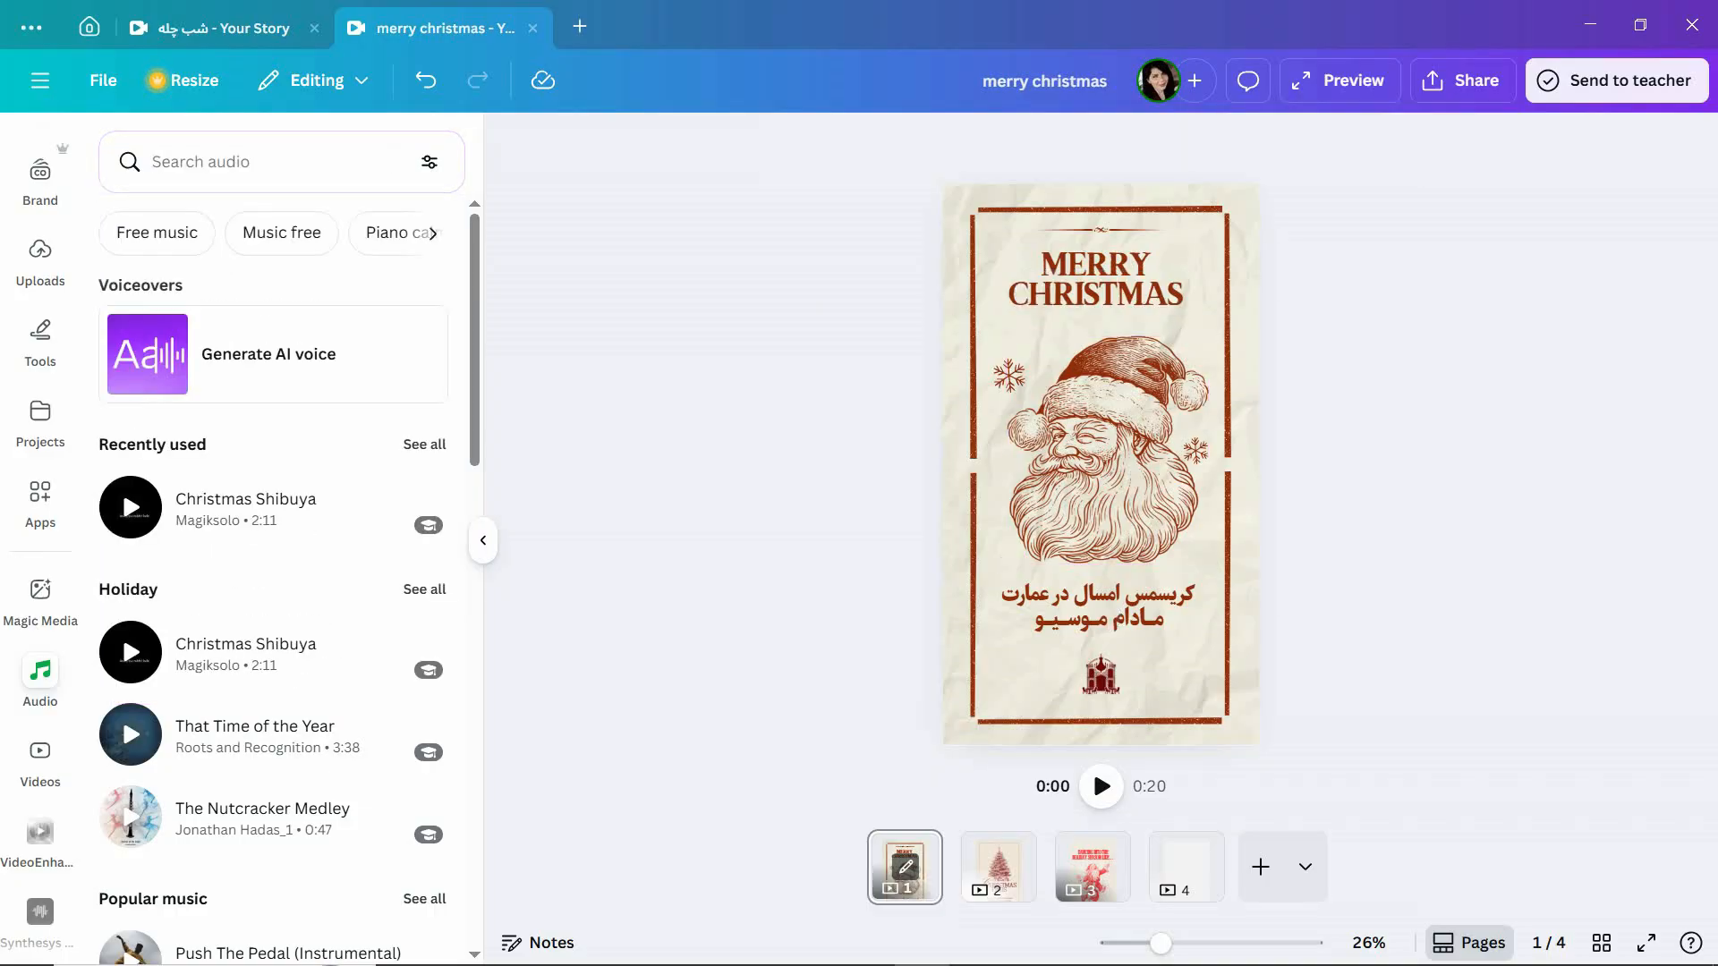
pyautogui.click(268, 162)
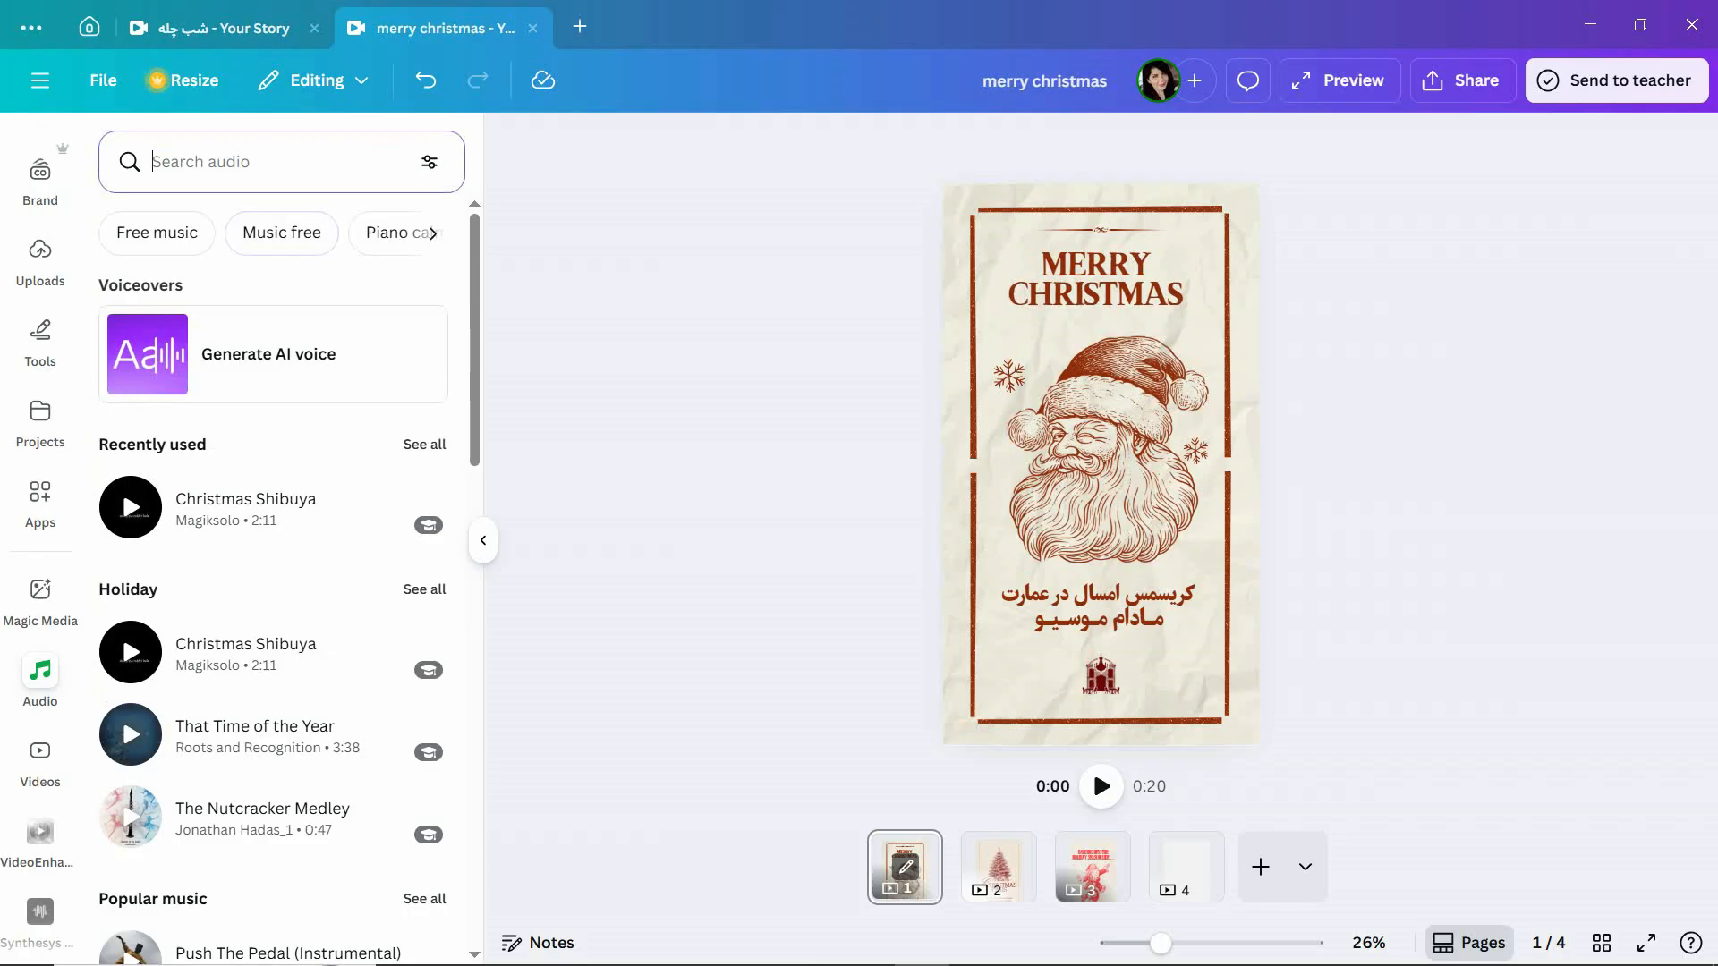
pyautogui.write('chirs')
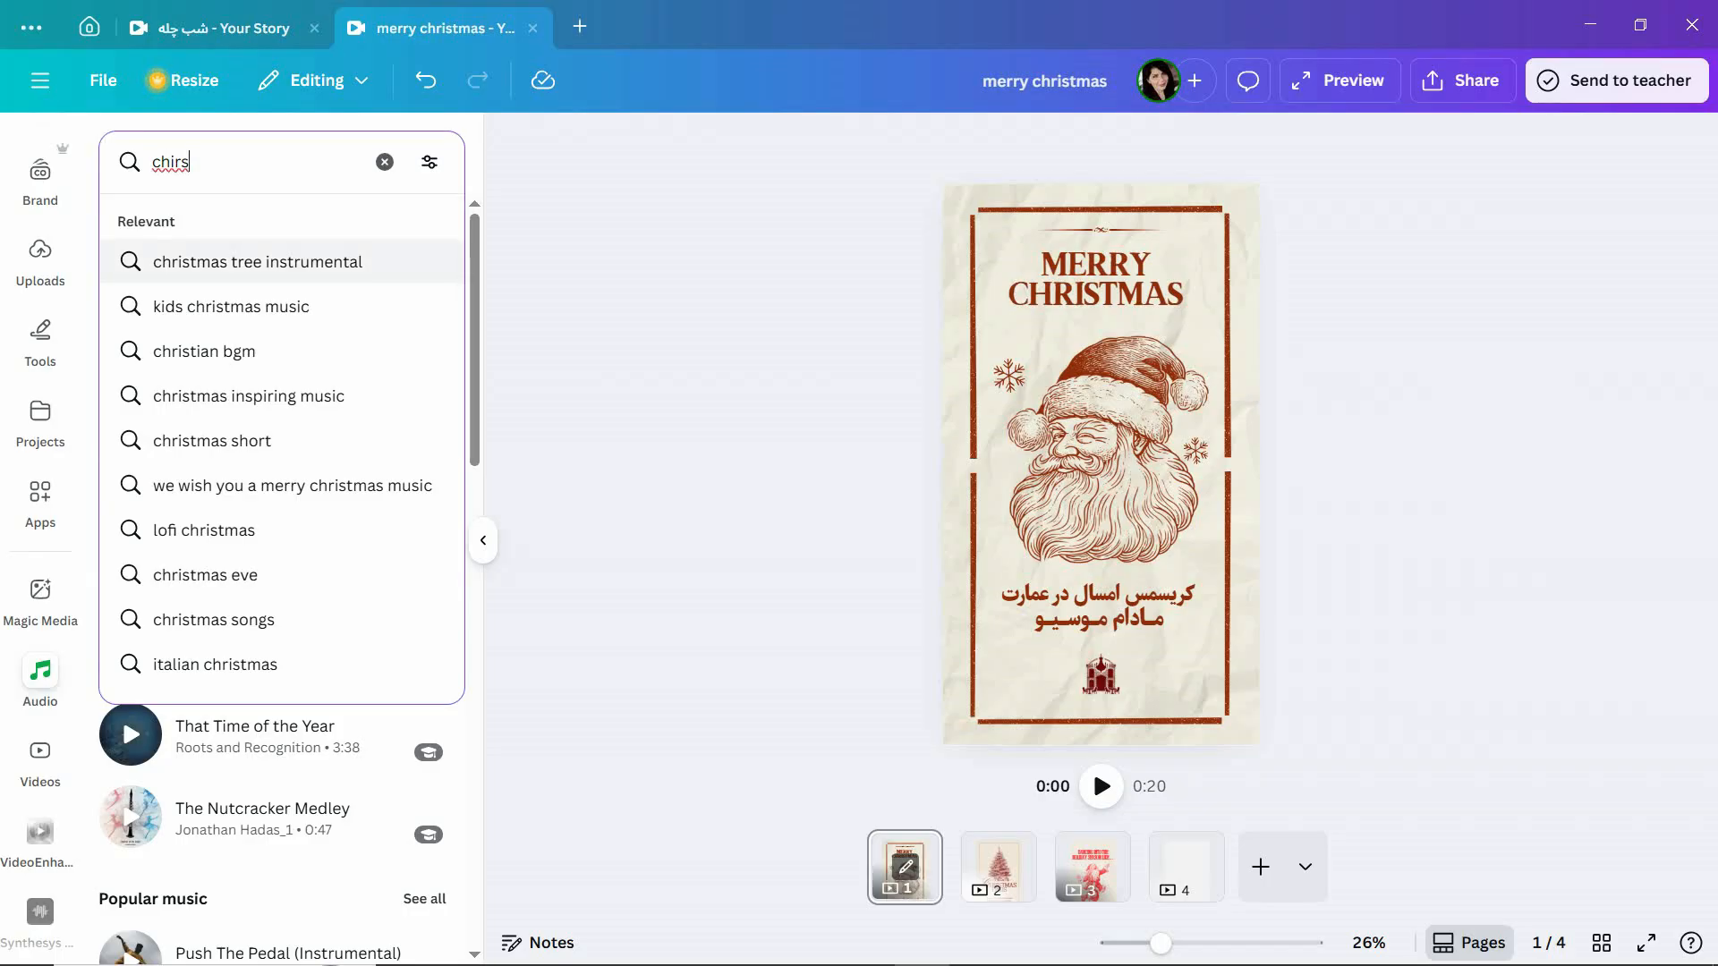
pyautogui.click(257, 261)
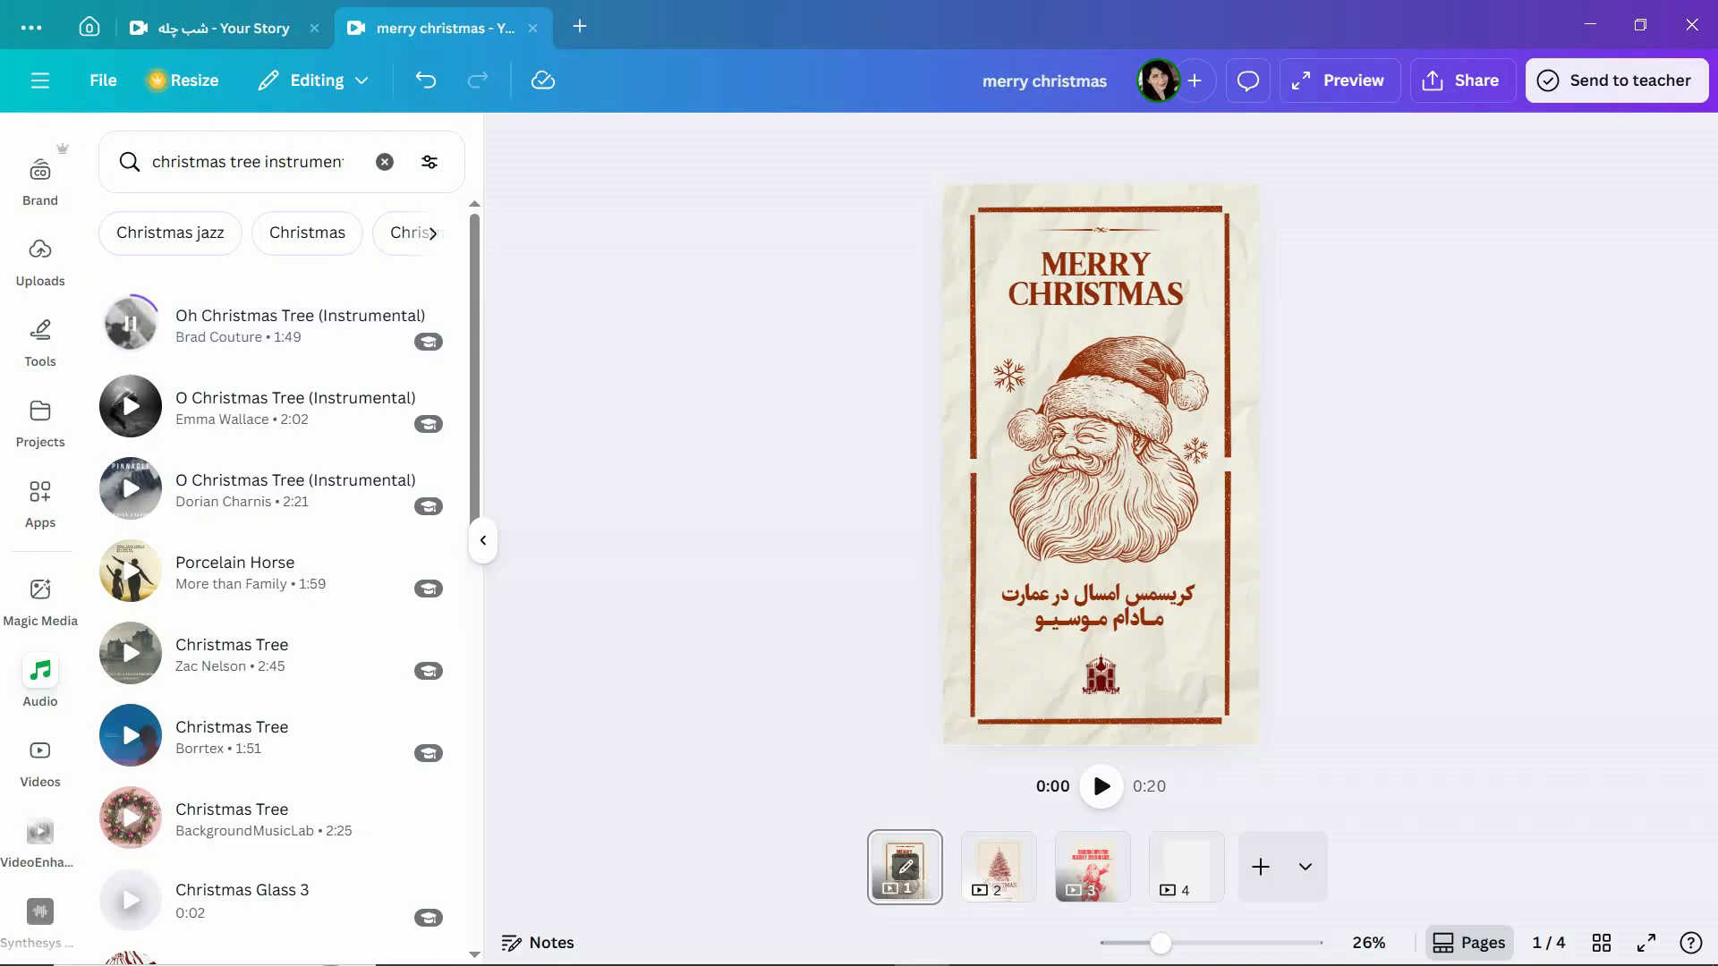
pyautogui.click(1532, 944)
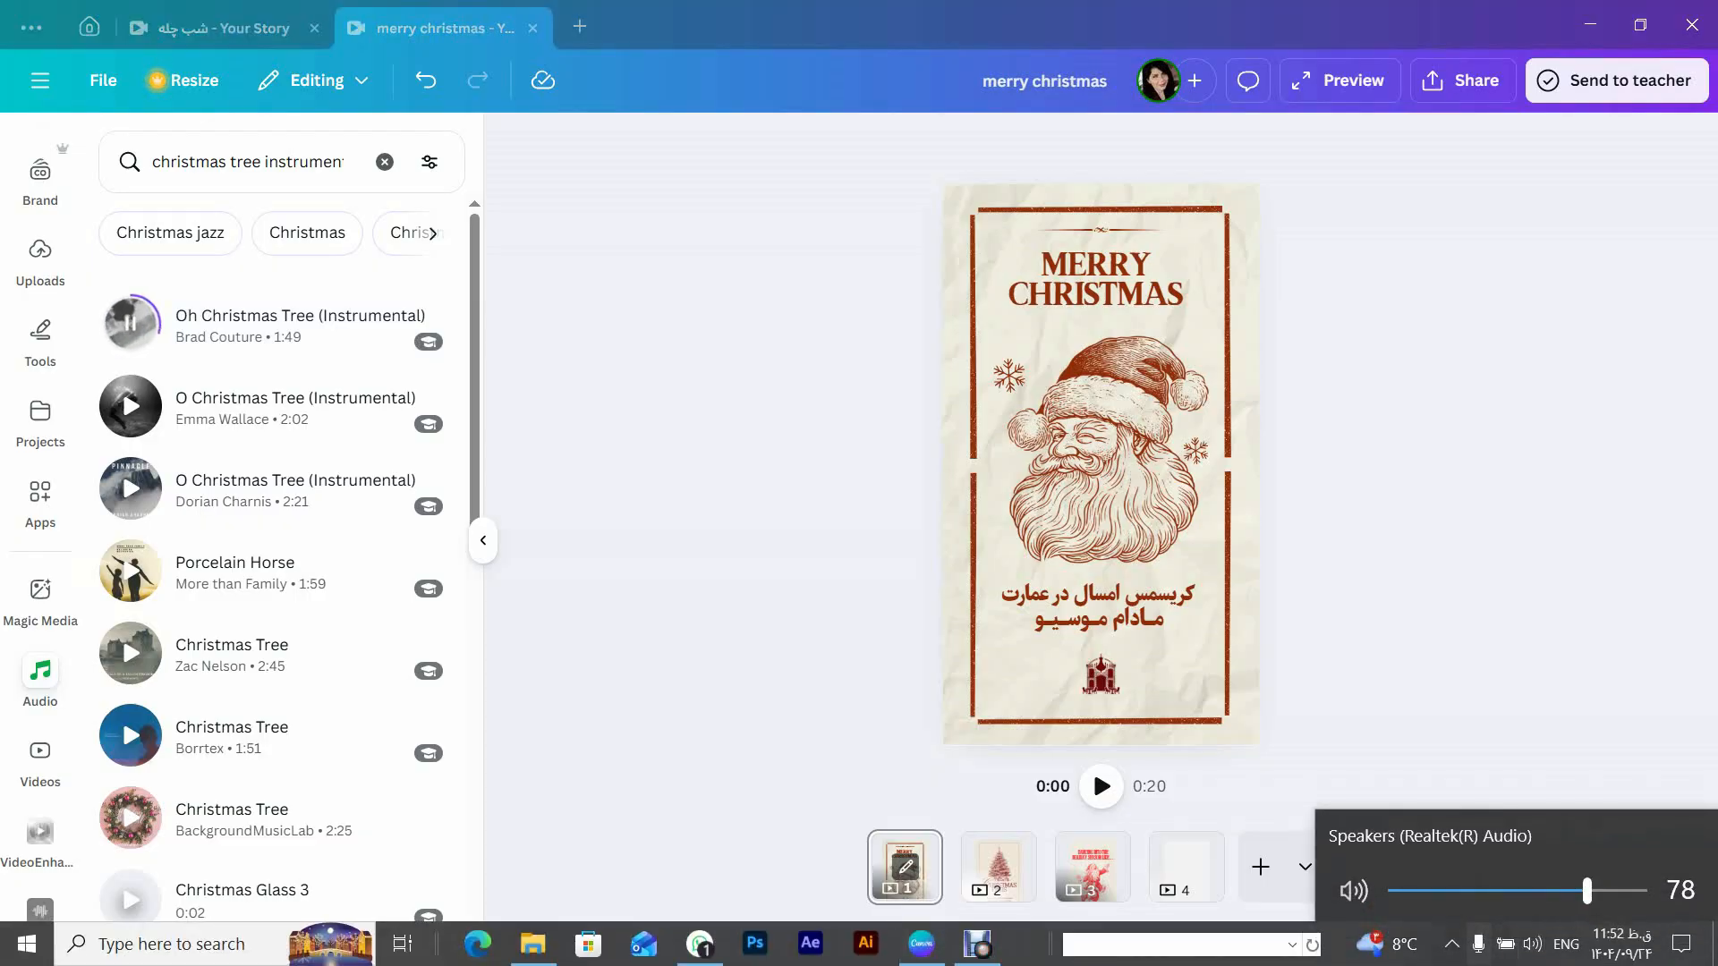
pyautogui.click(1495, 890)
pyautogui.click(131, 405)
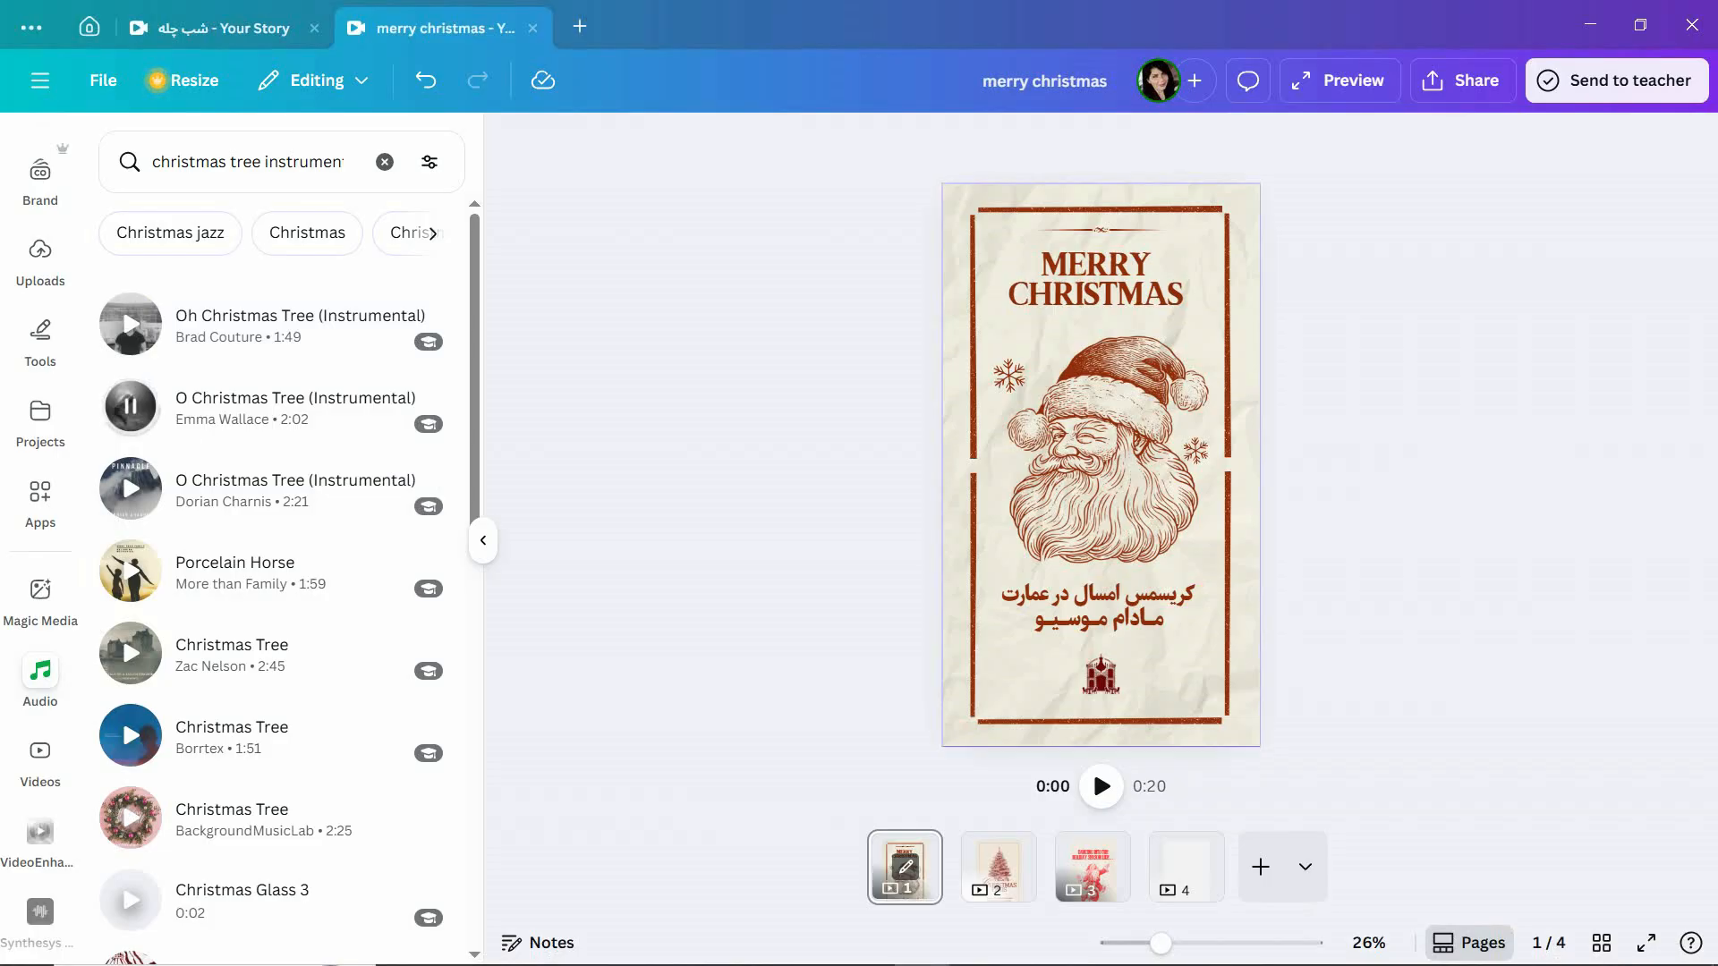
# Shorten the audio search to "christmas" and look through the matching tracks.
pyautogui.click(323, 161)
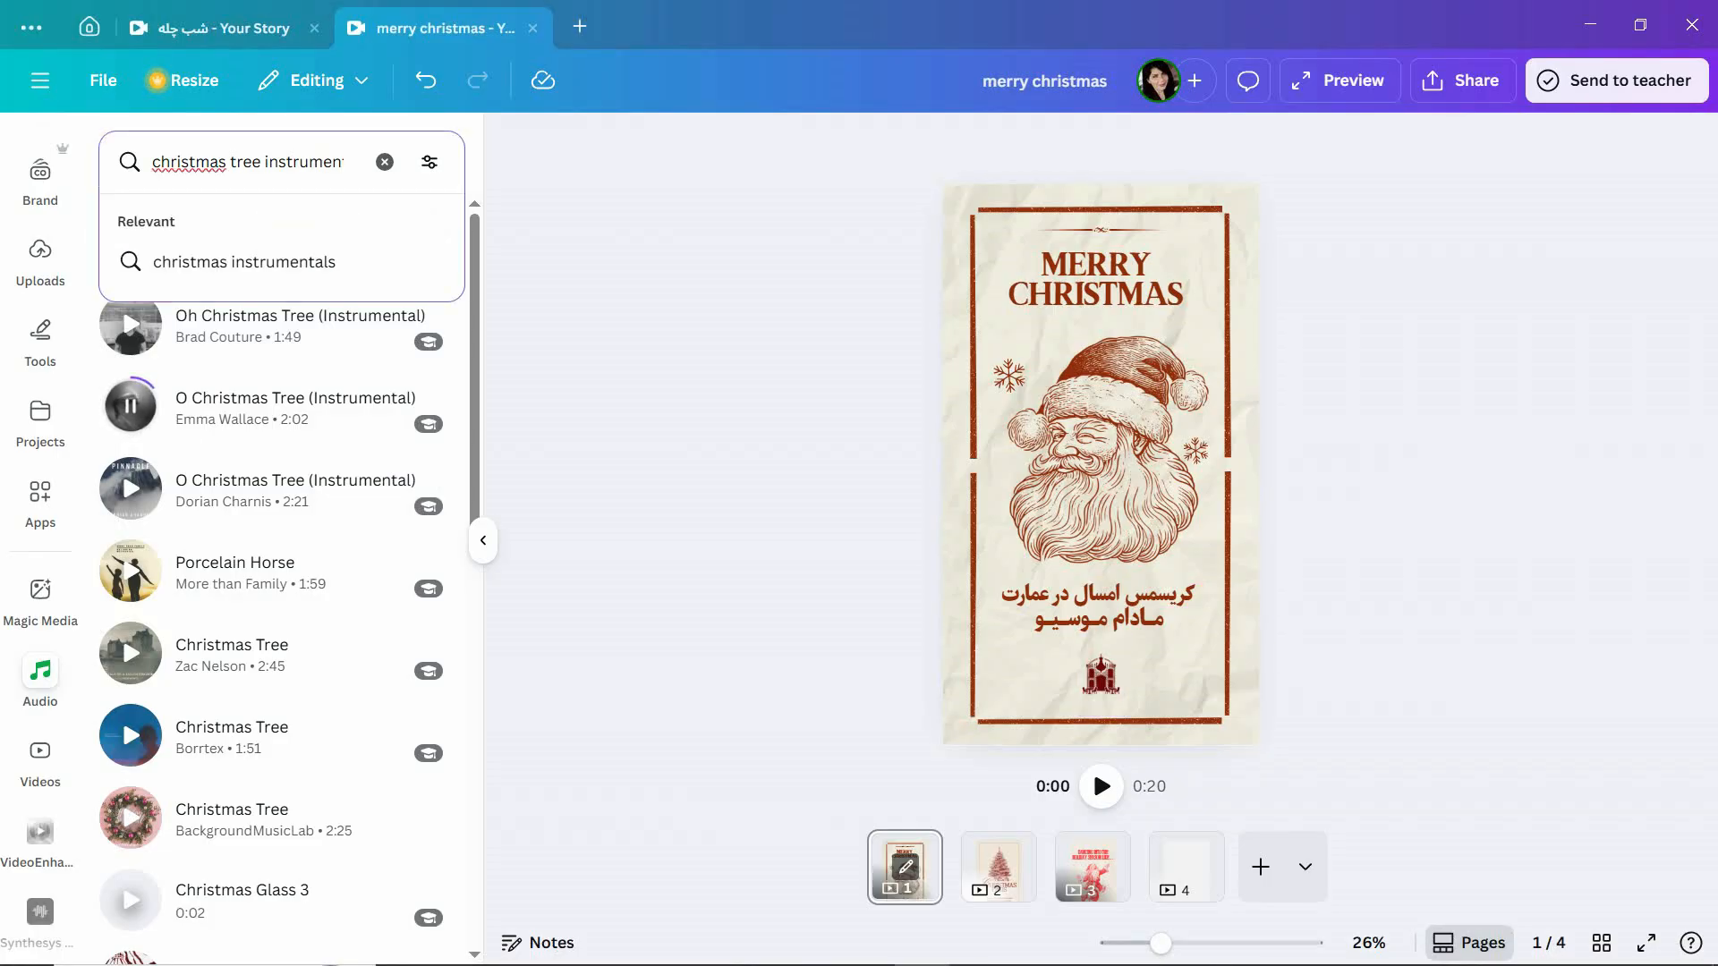
pyautogui.moveTo(229, 162); pyautogui.dragTo(362, 163)
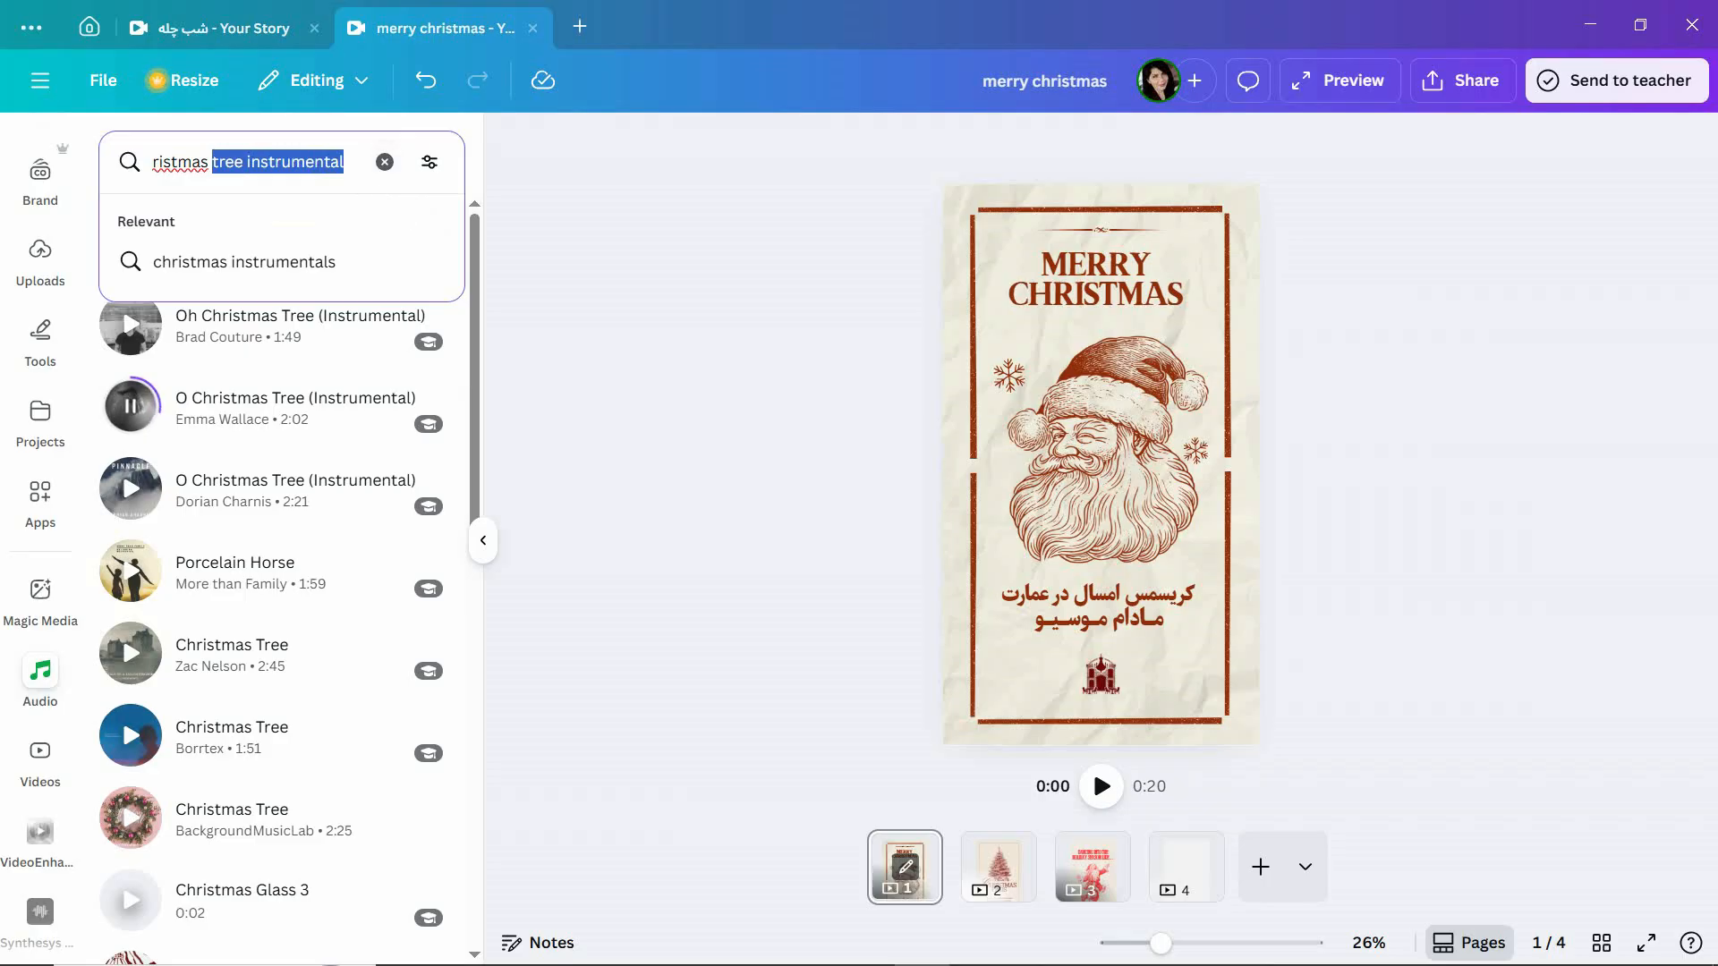
pyautogui.press('BackSpace')
pyautogui.press('Return')
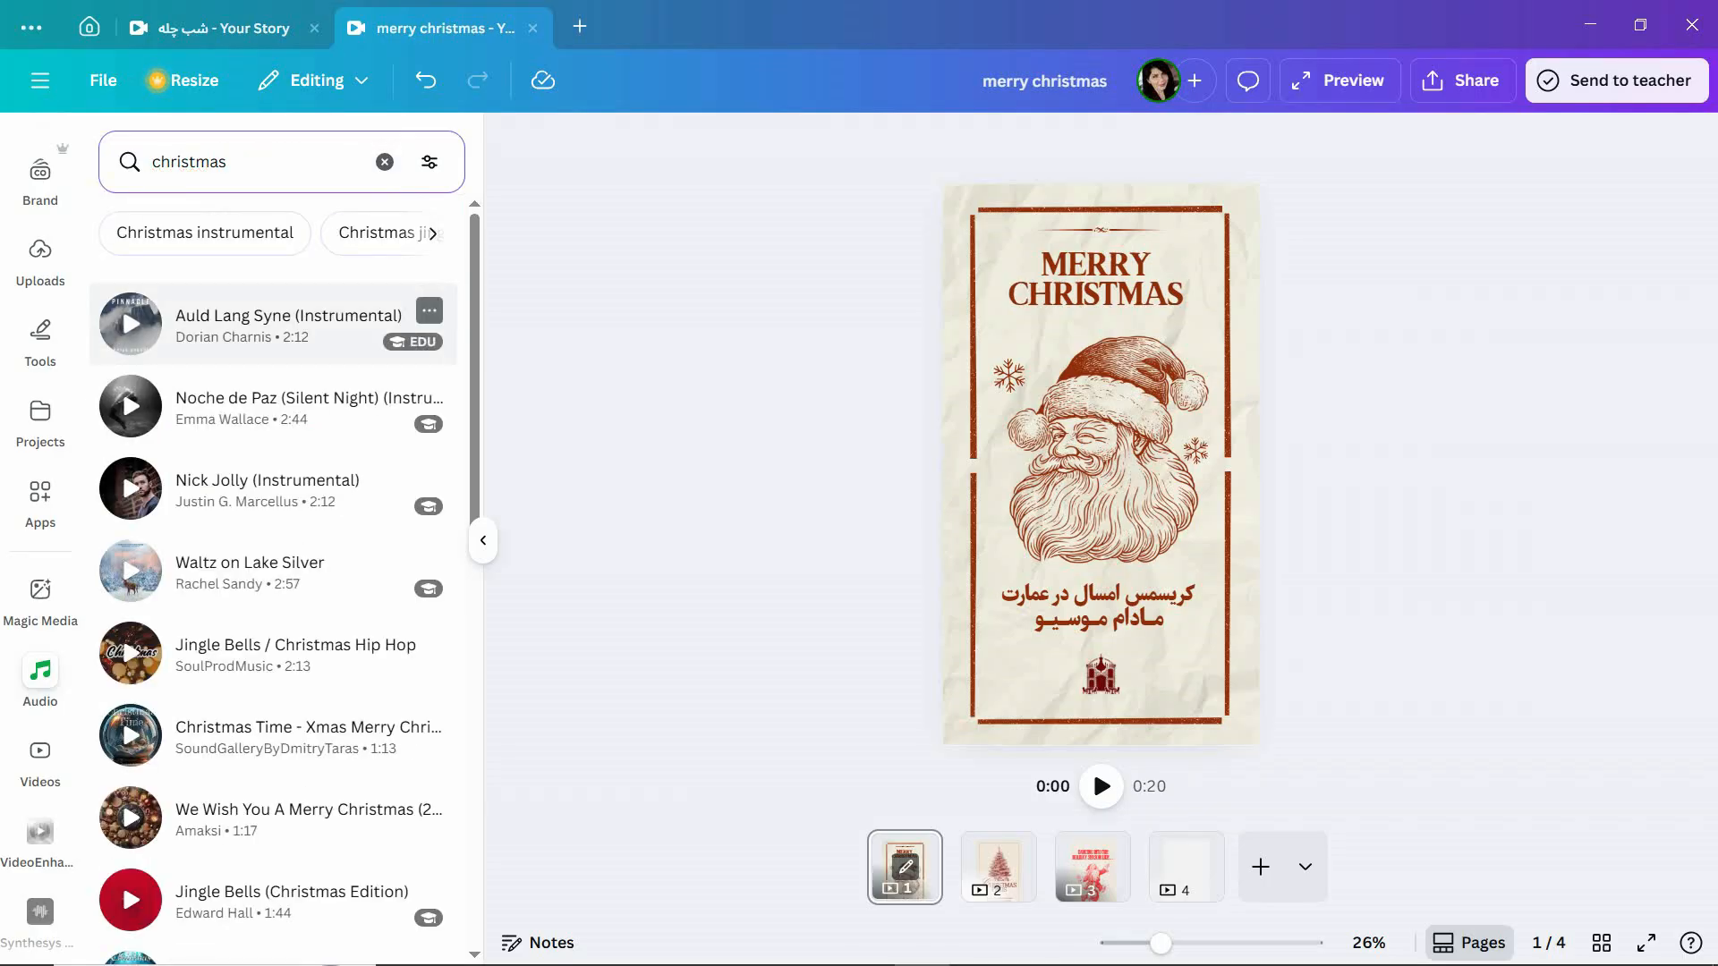
pyautogui.scroll(-3, 268, 555)
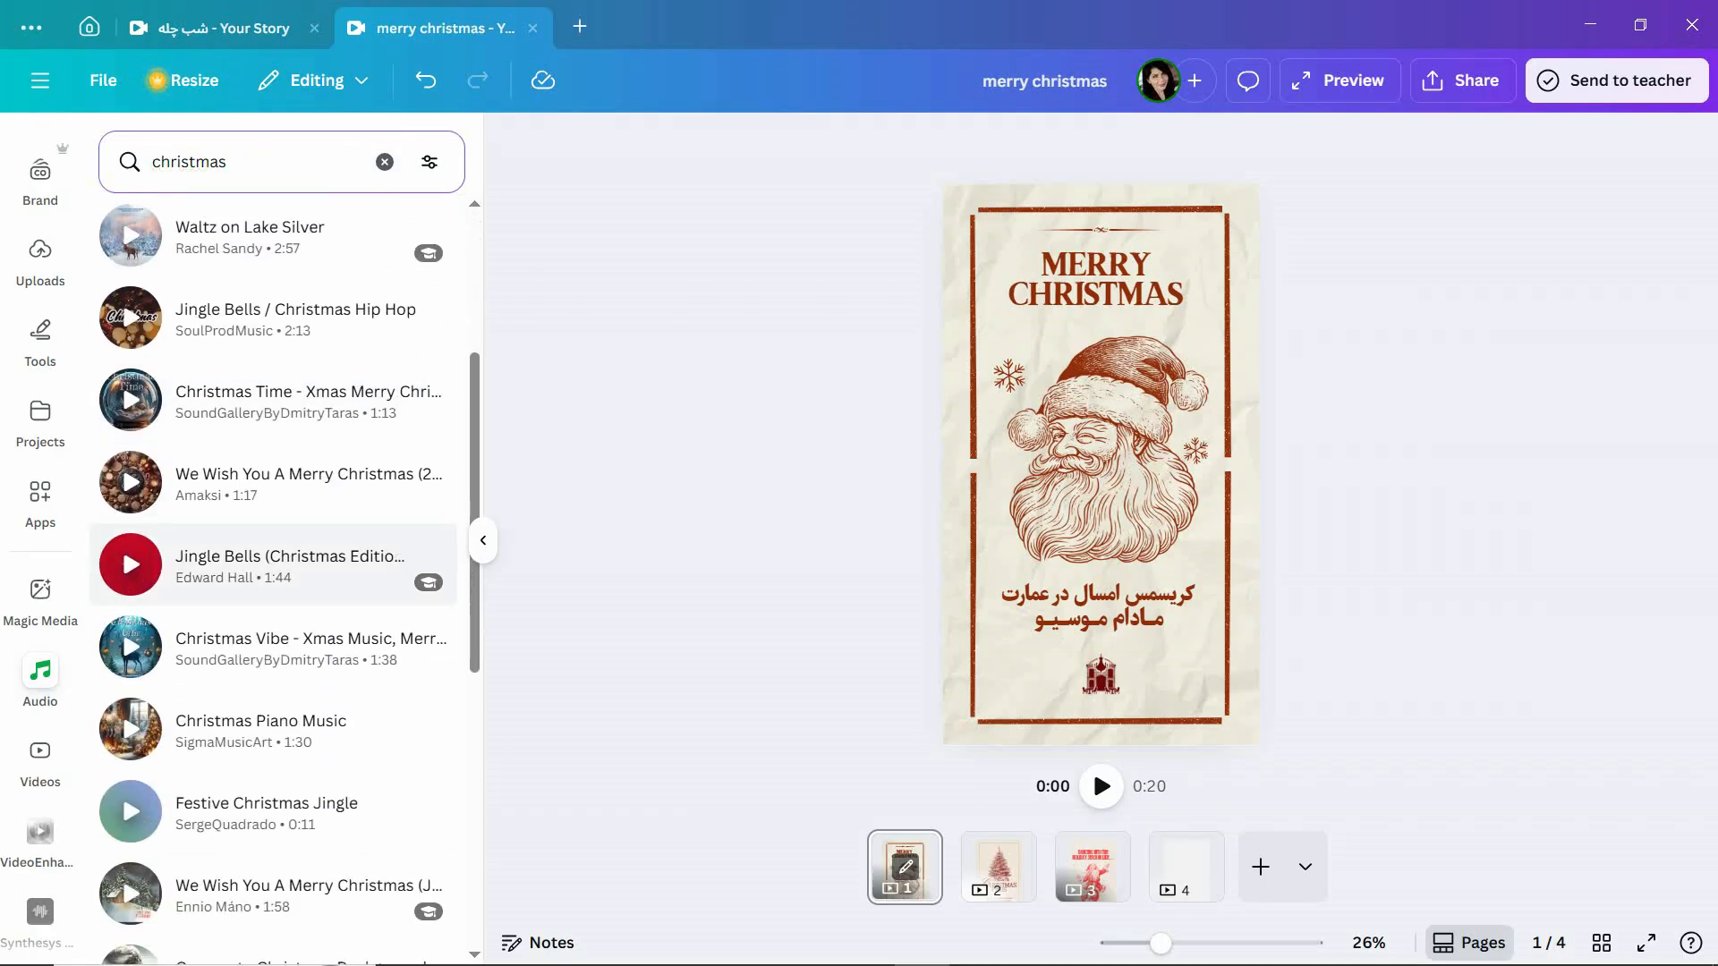
# Compare the "Jingle Bells" and "Christmas Vibe - Xmas Music" tracks by ear and add "Christmas Vibe - Xmas Music" to the design's timeline.
pyautogui.click(131, 647)
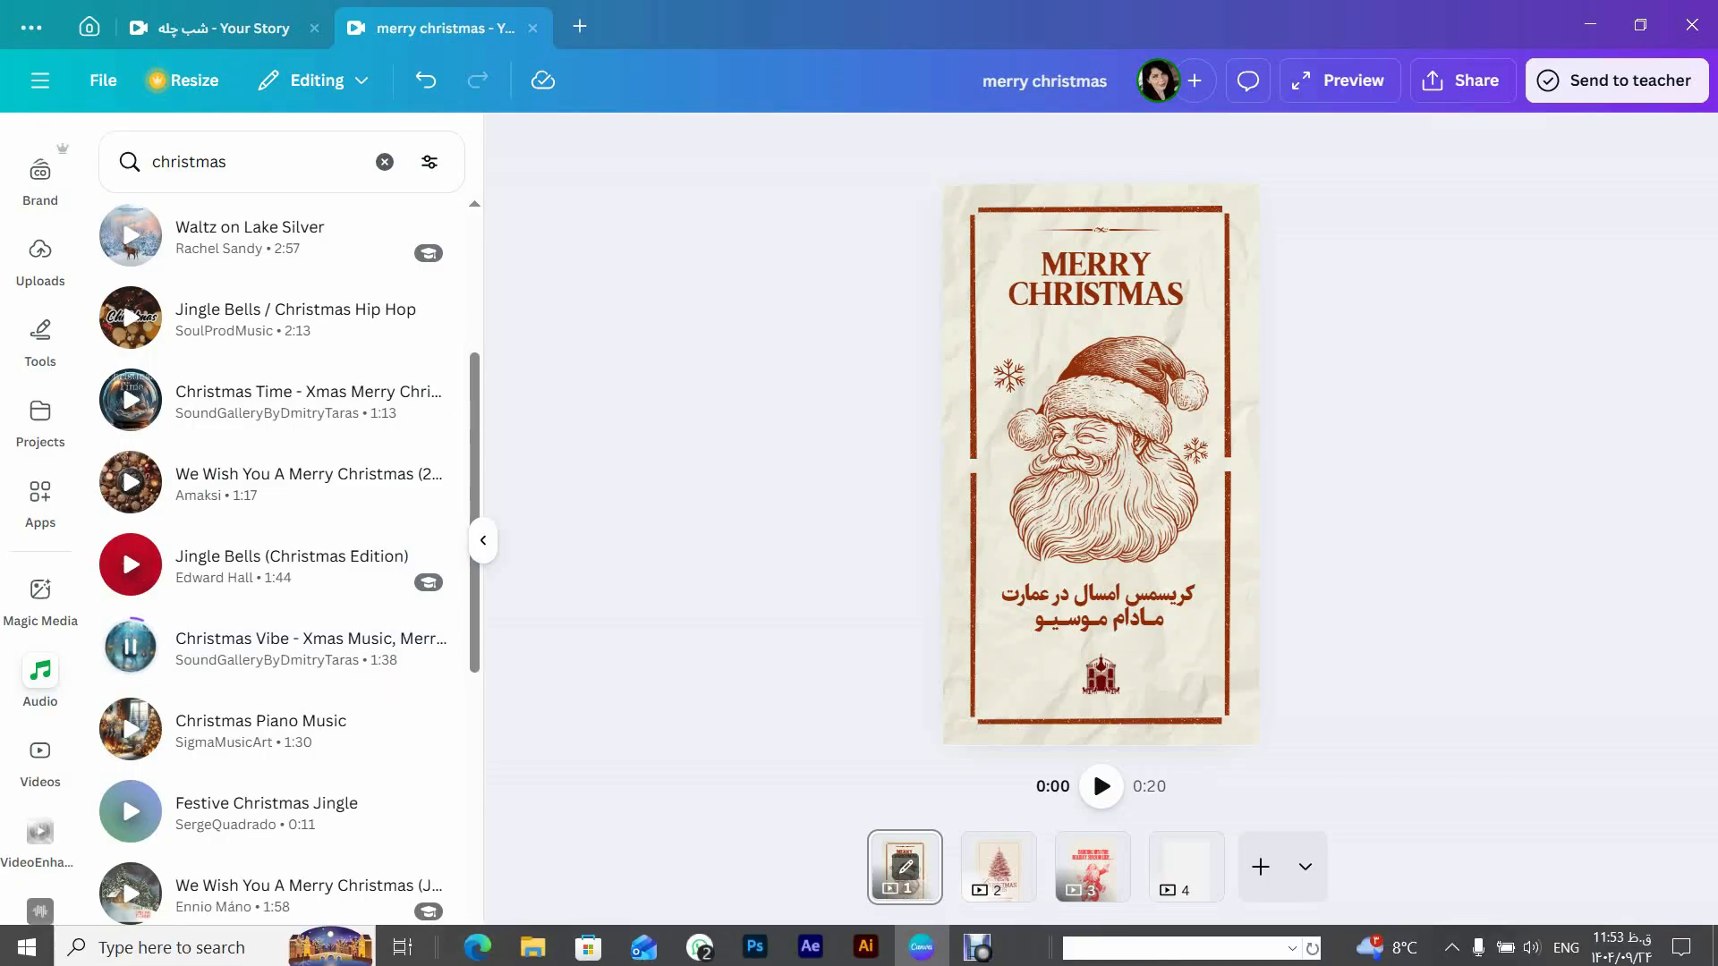
pyautogui.click(1532, 947)
pyautogui.scroll(5, 1532, 948)
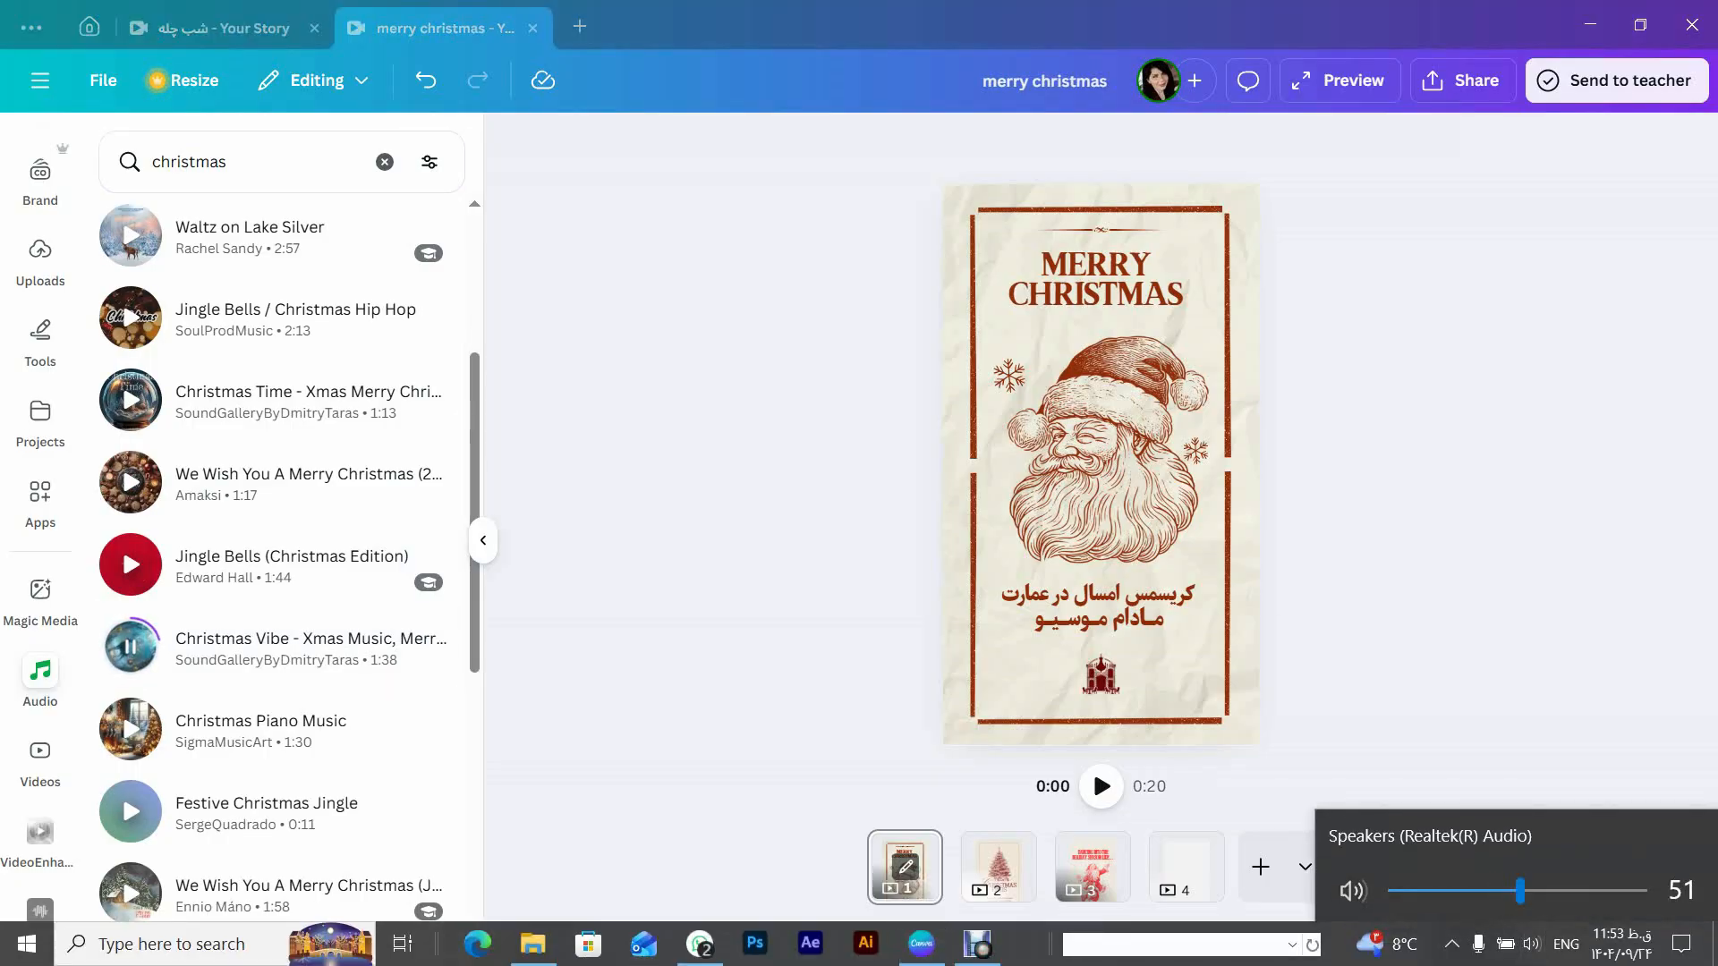
pyautogui.click(131, 317)
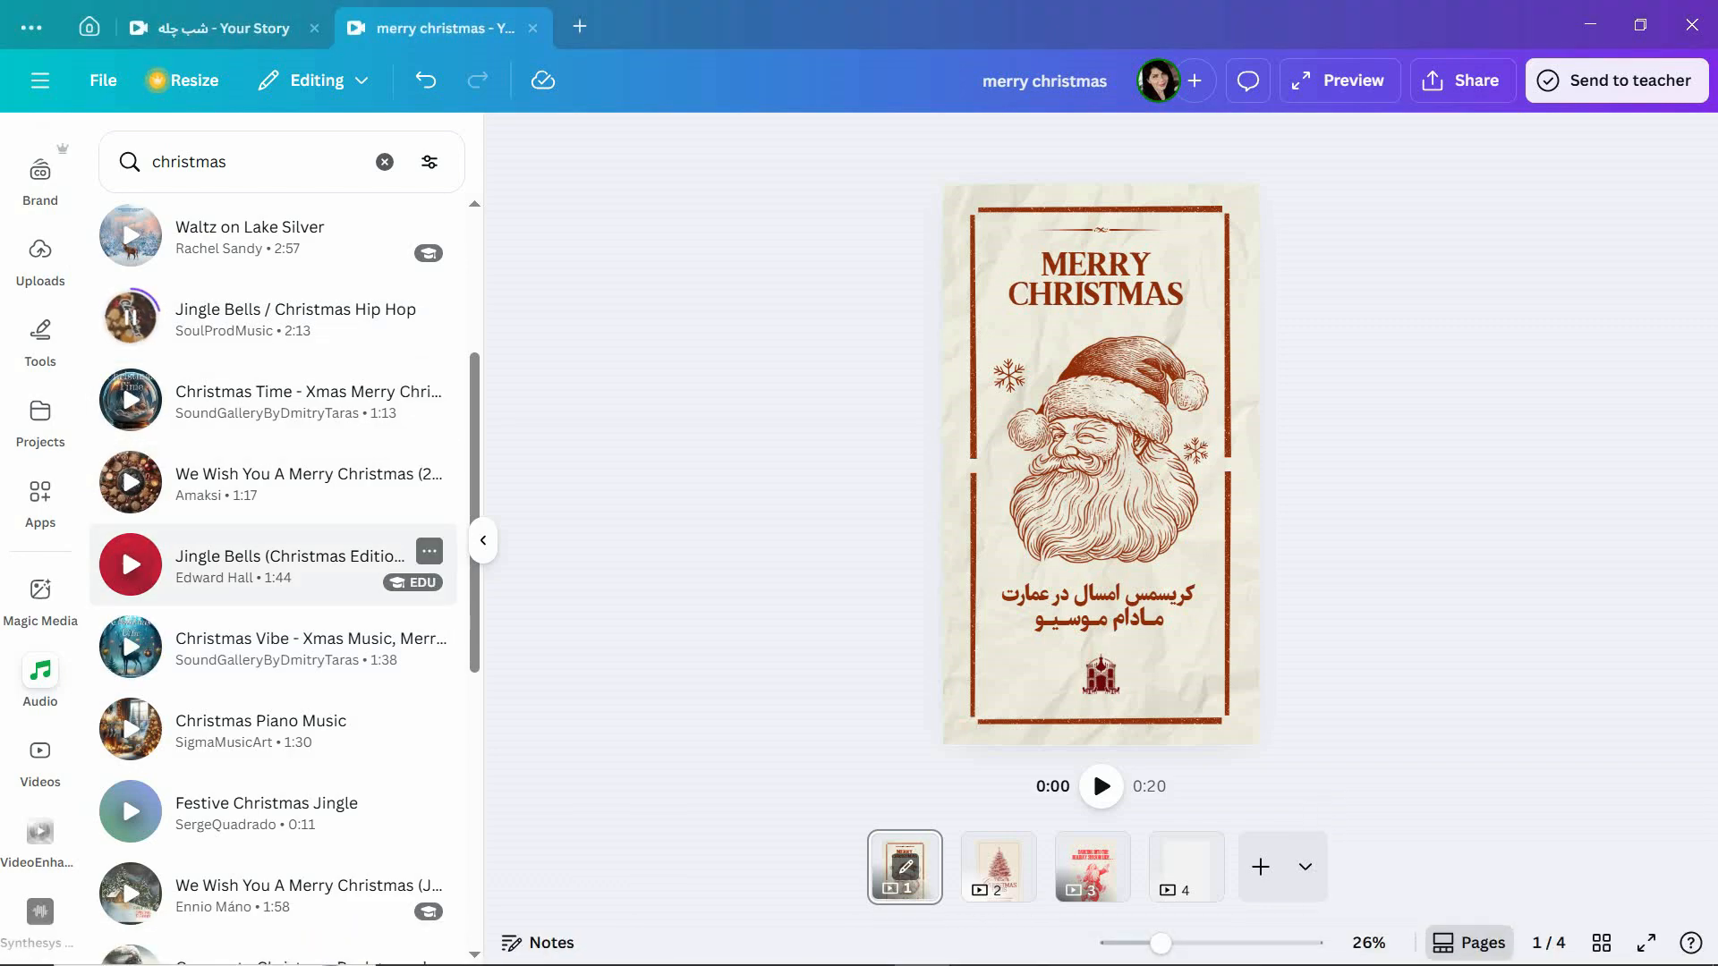
pyautogui.click(131, 564)
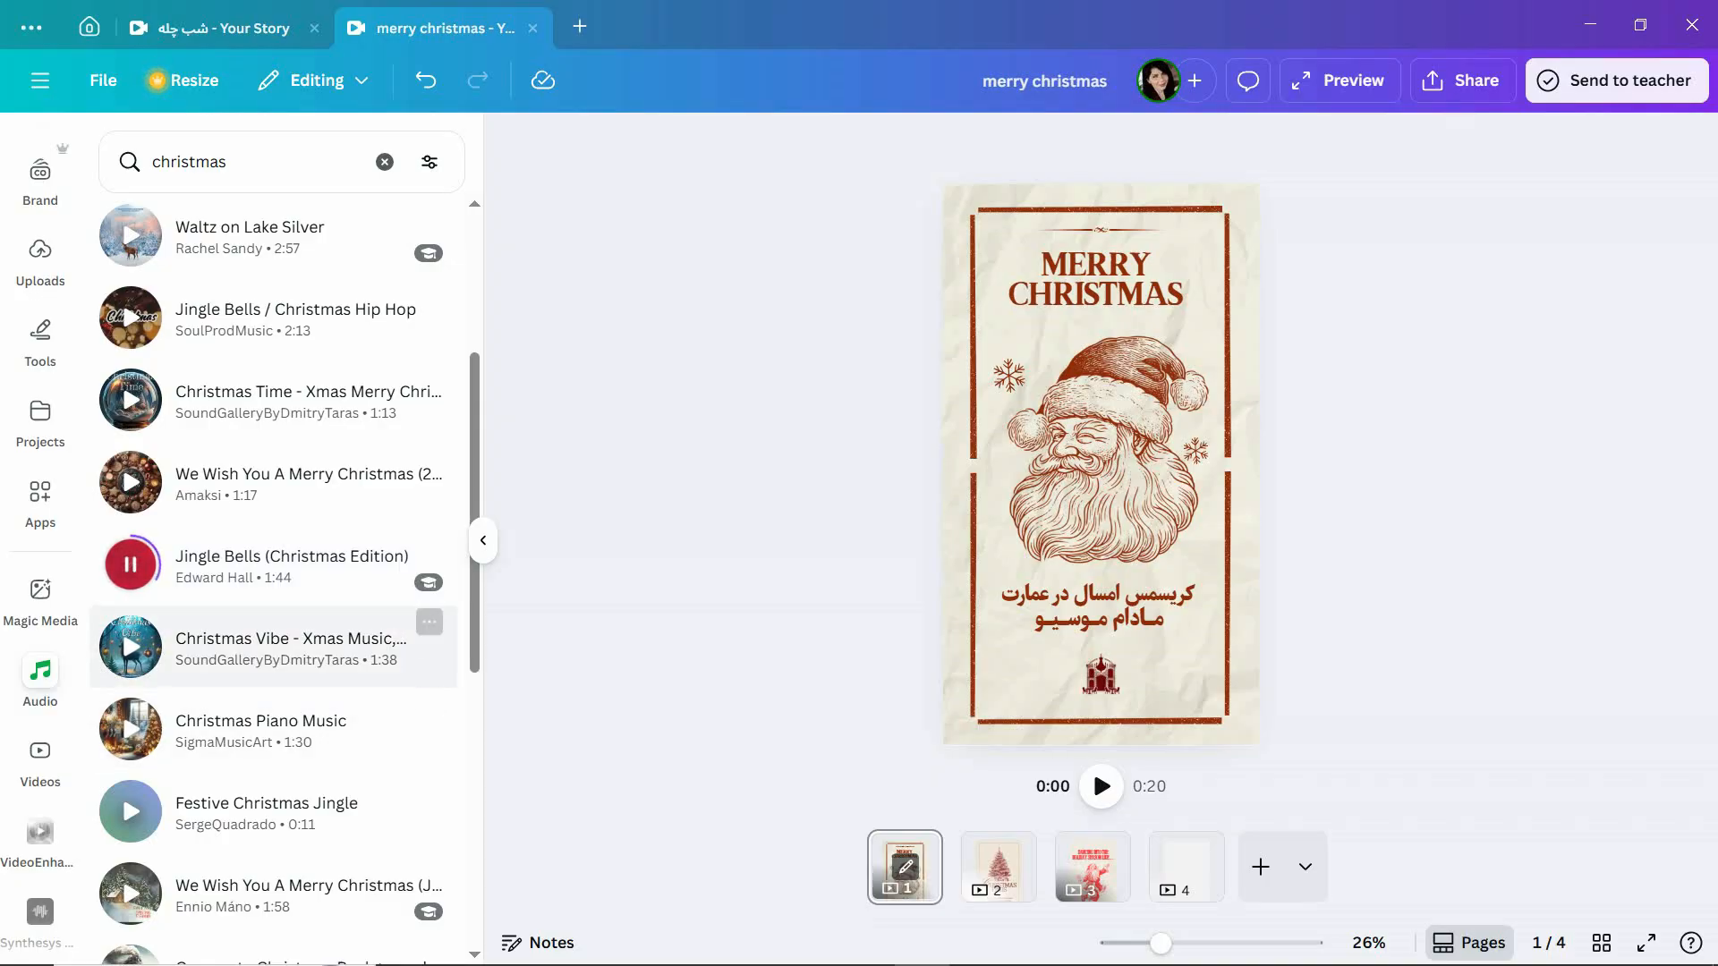
pyautogui.click(130, 647)
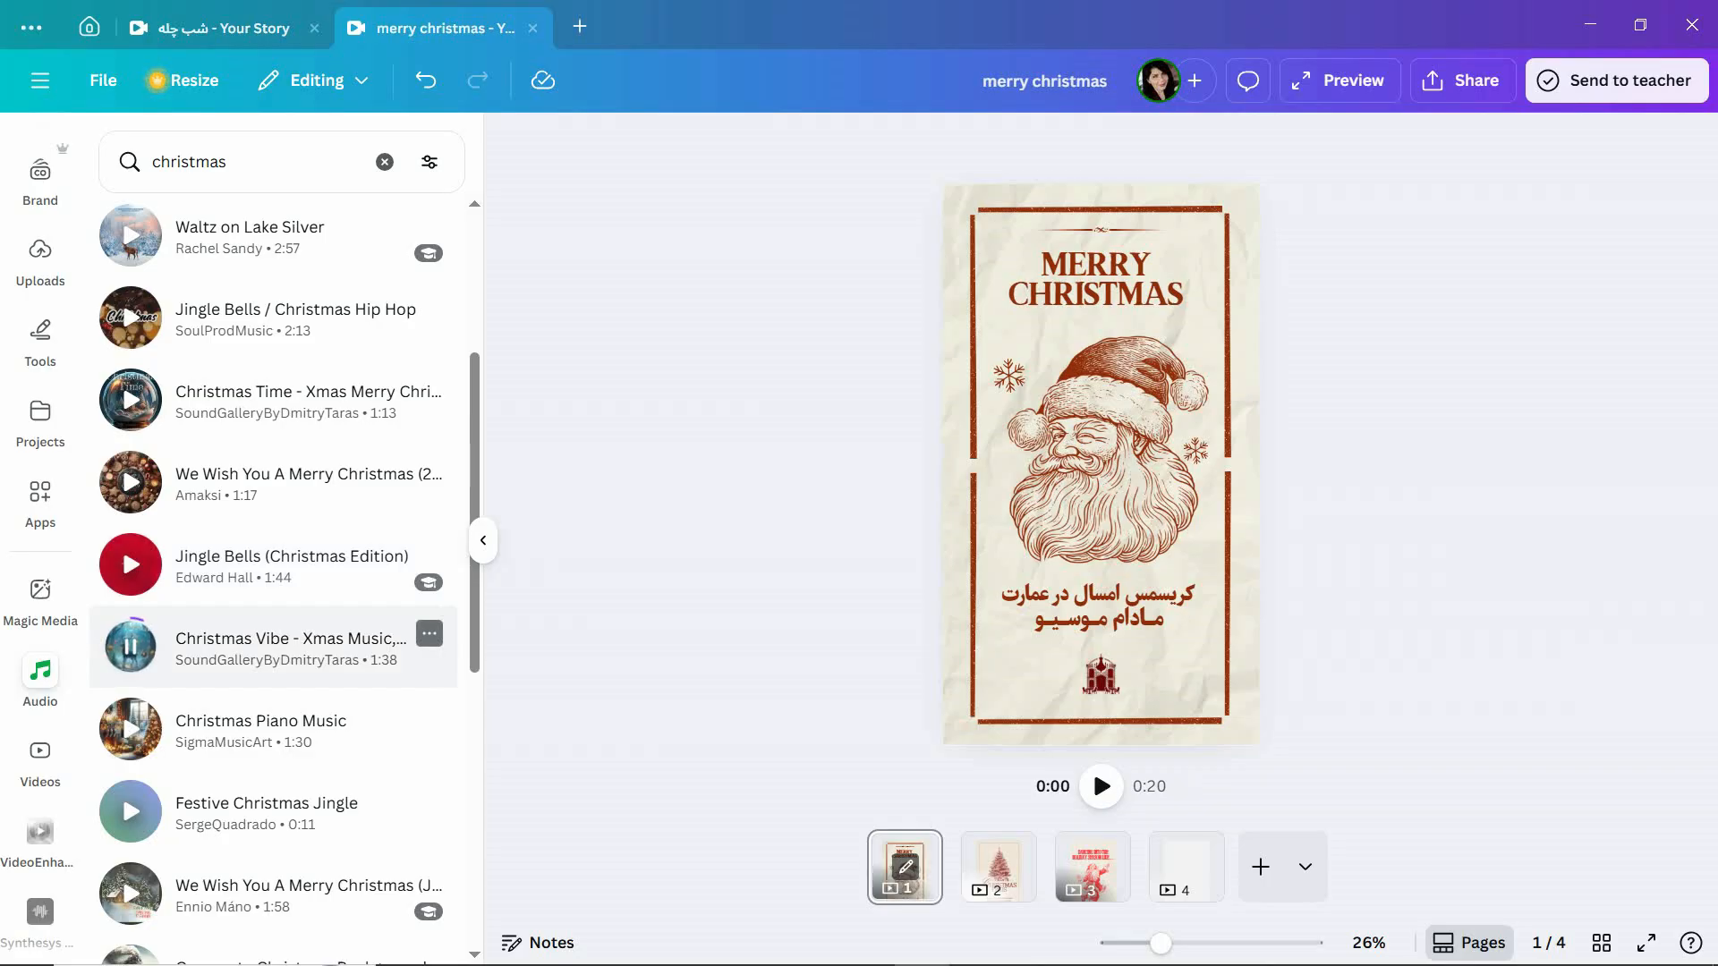
pyautogui.click(269, 644)
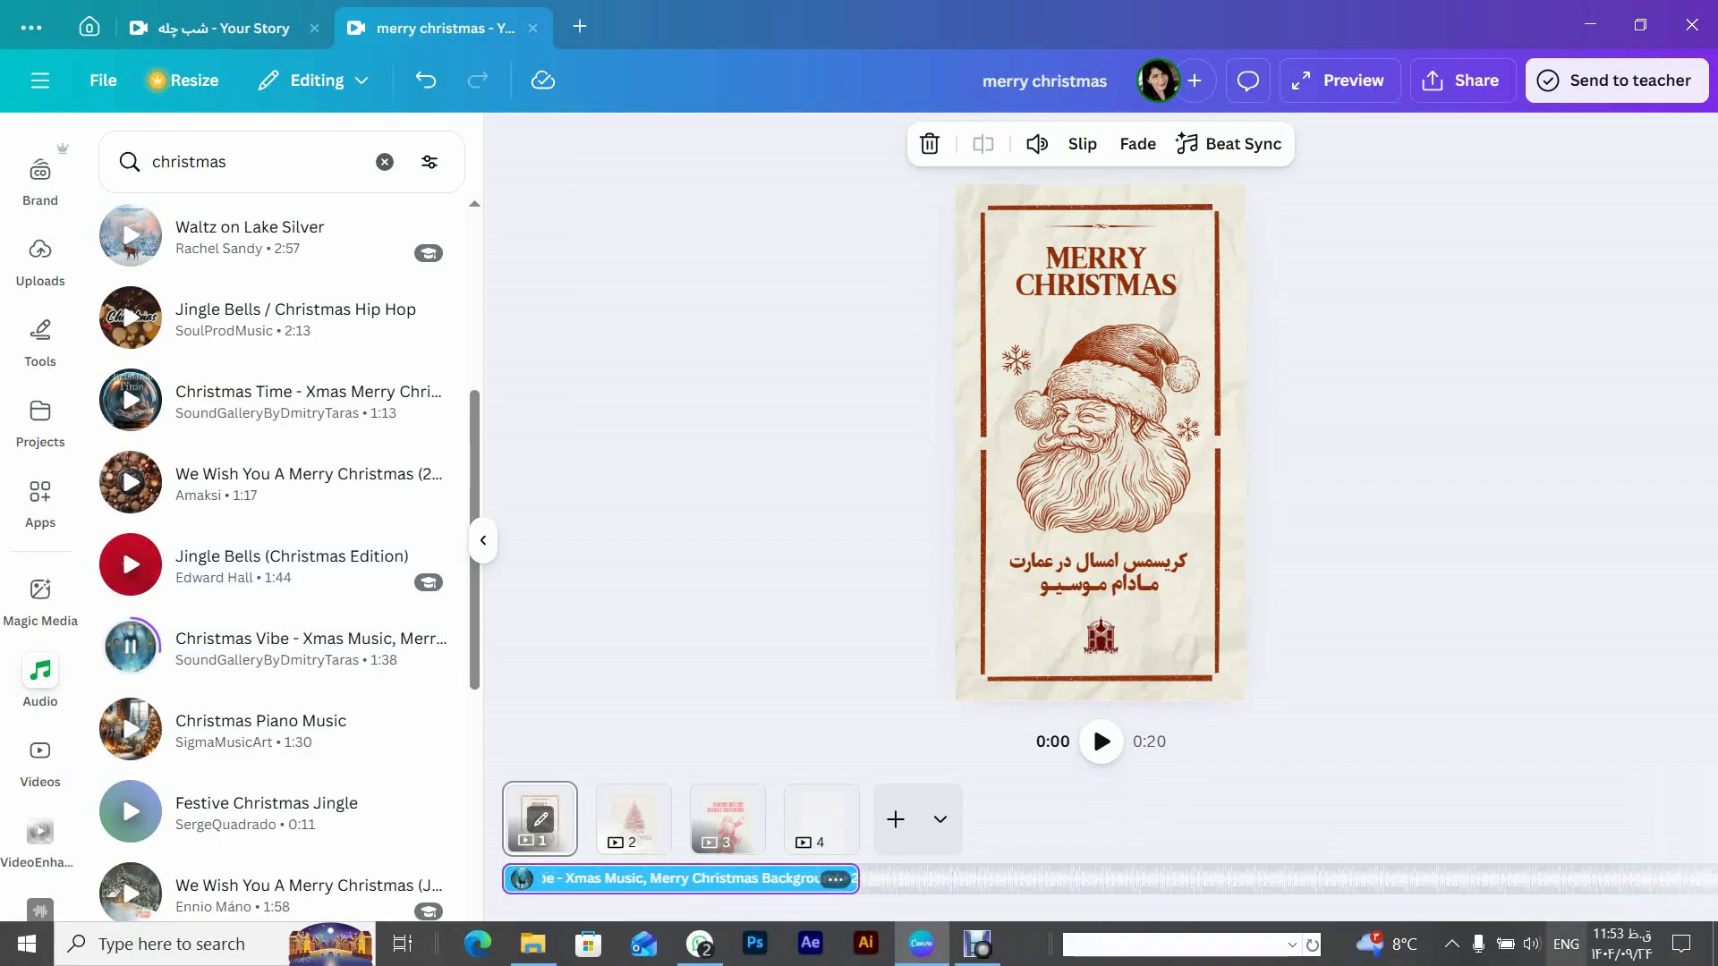
# Set the speaker volume to 26 and play the design with its added Christmas music.
pyautogui.click(1532, 944)
pyautogui.click(1456, 896)
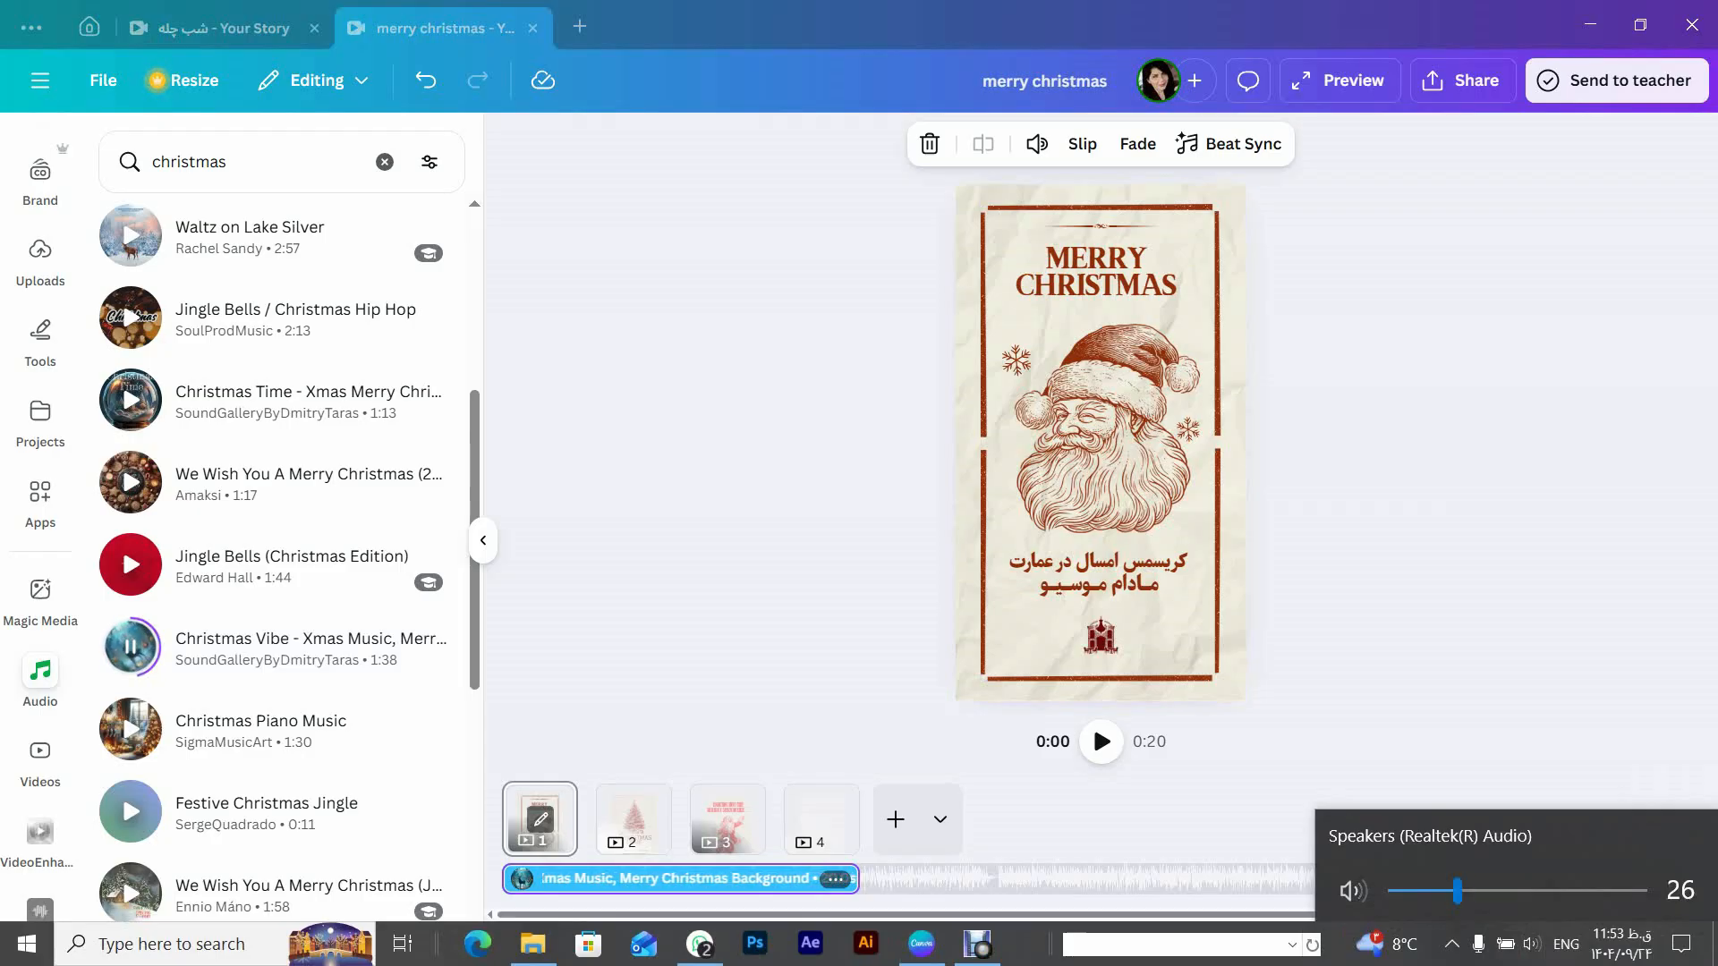
pyautogui.click(1468, 663)
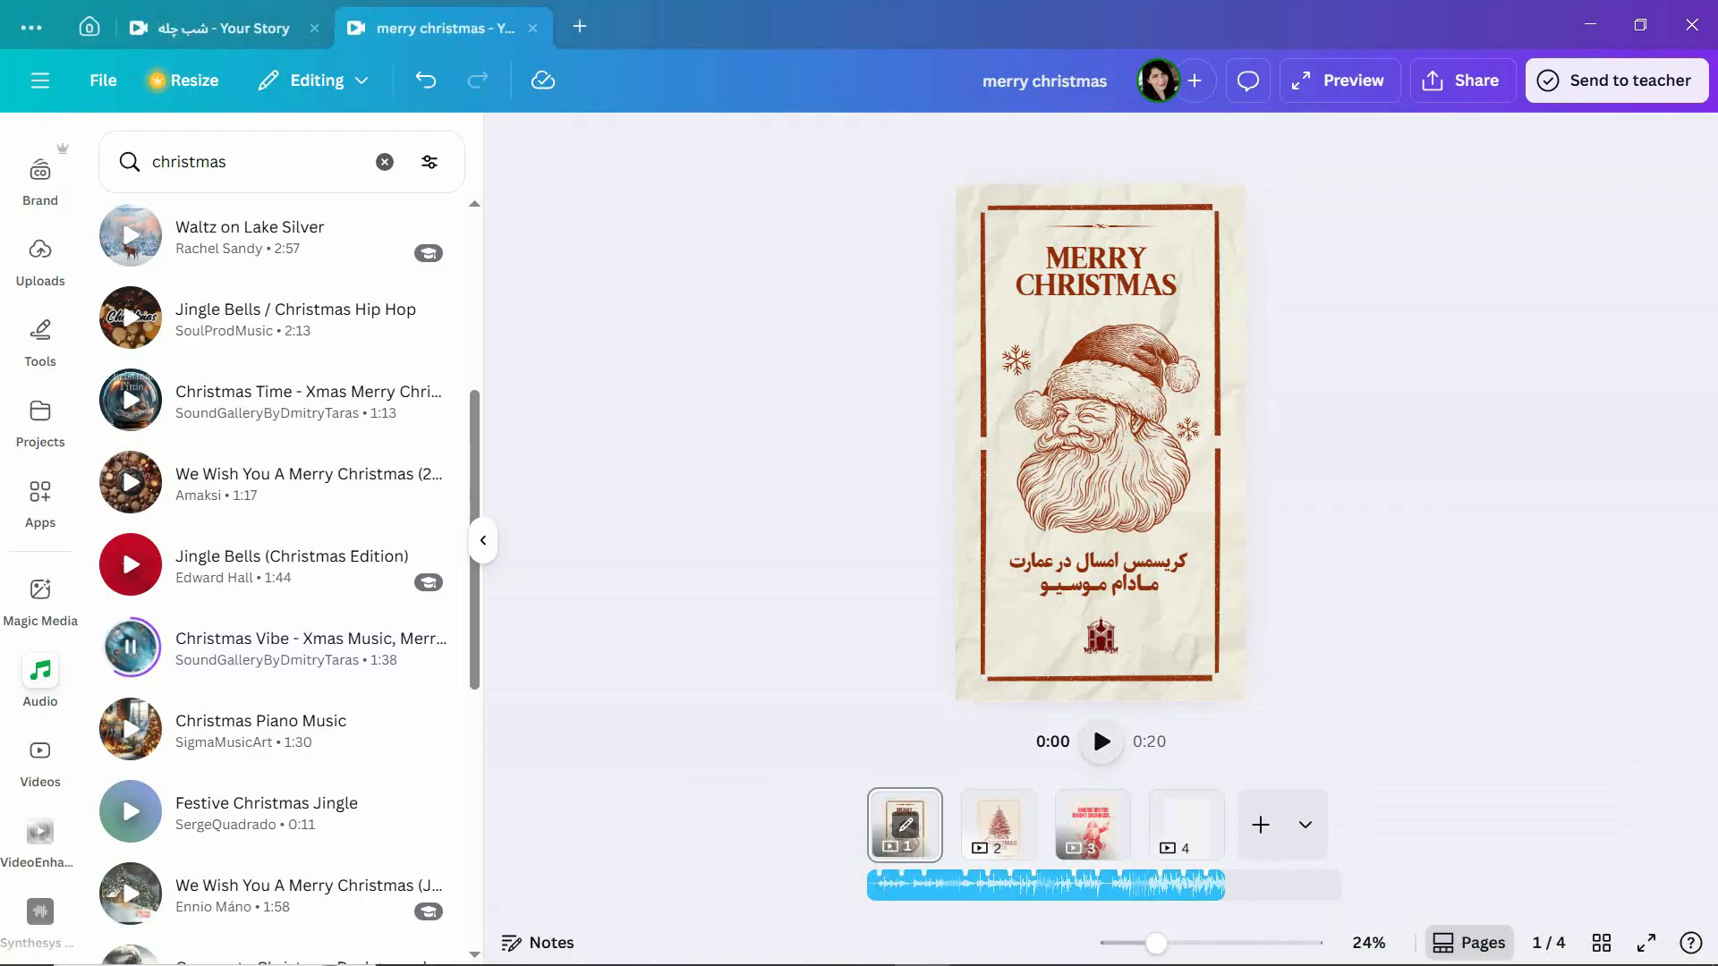
pyautogui.press('space')
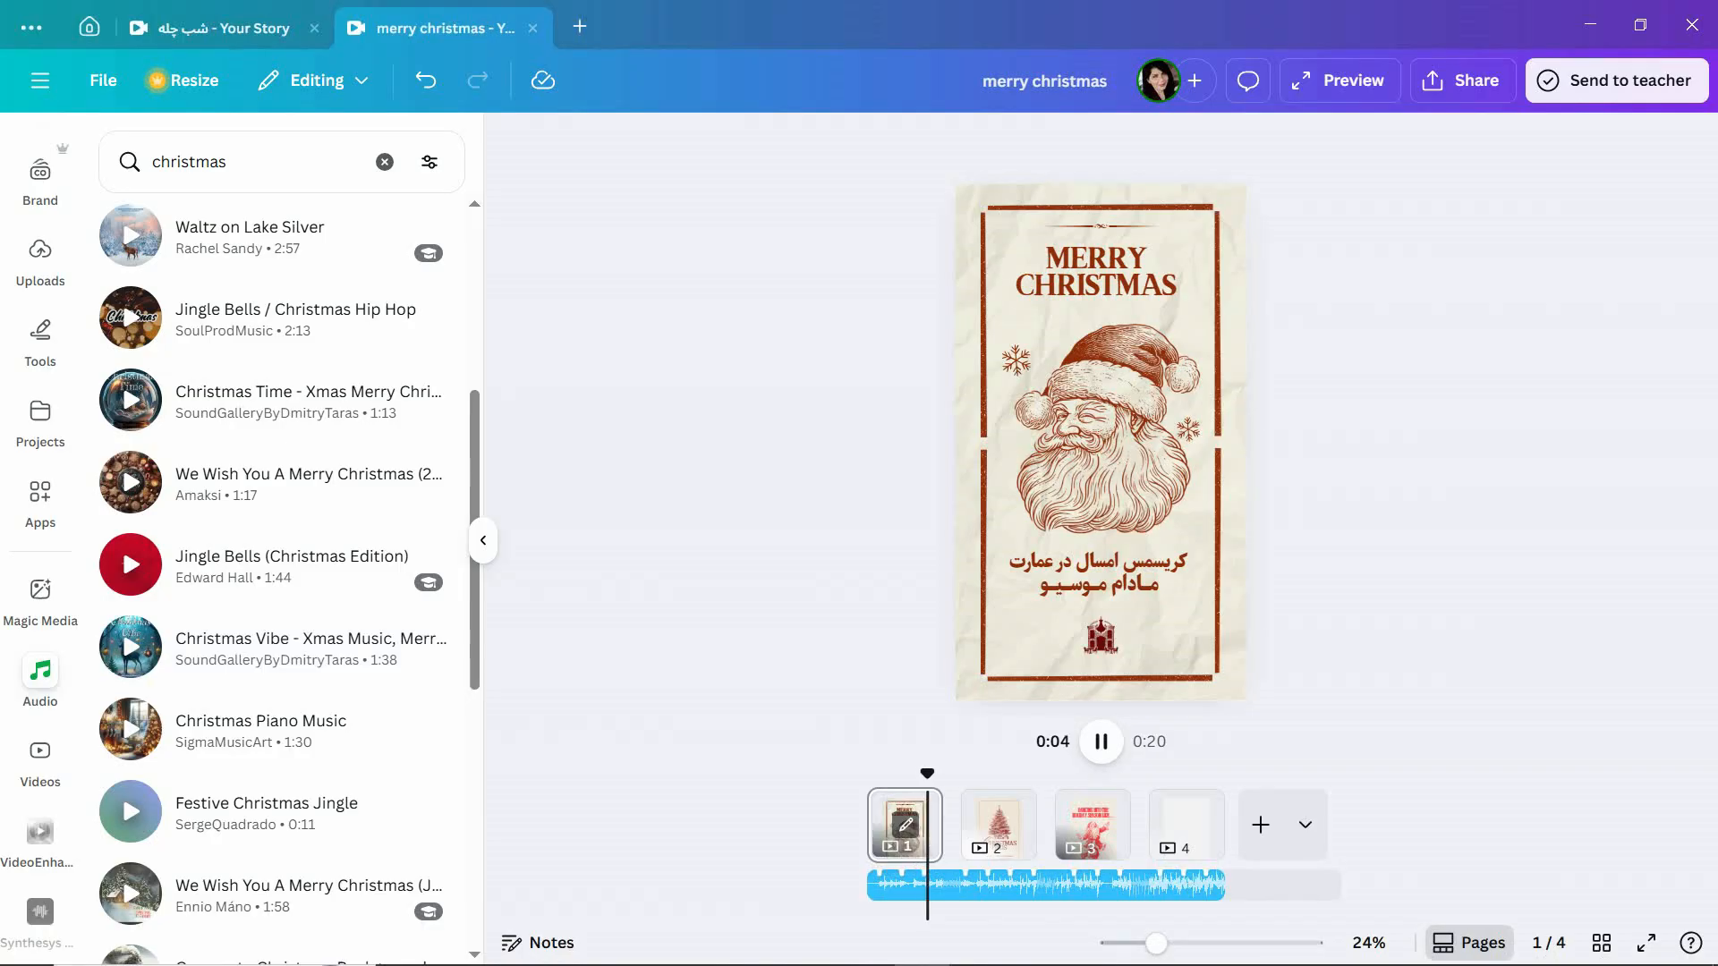
# Set the duration of page 1 to 12.0 seconds and open that page's detailed timeline.
pyautogui.click(906, 828)
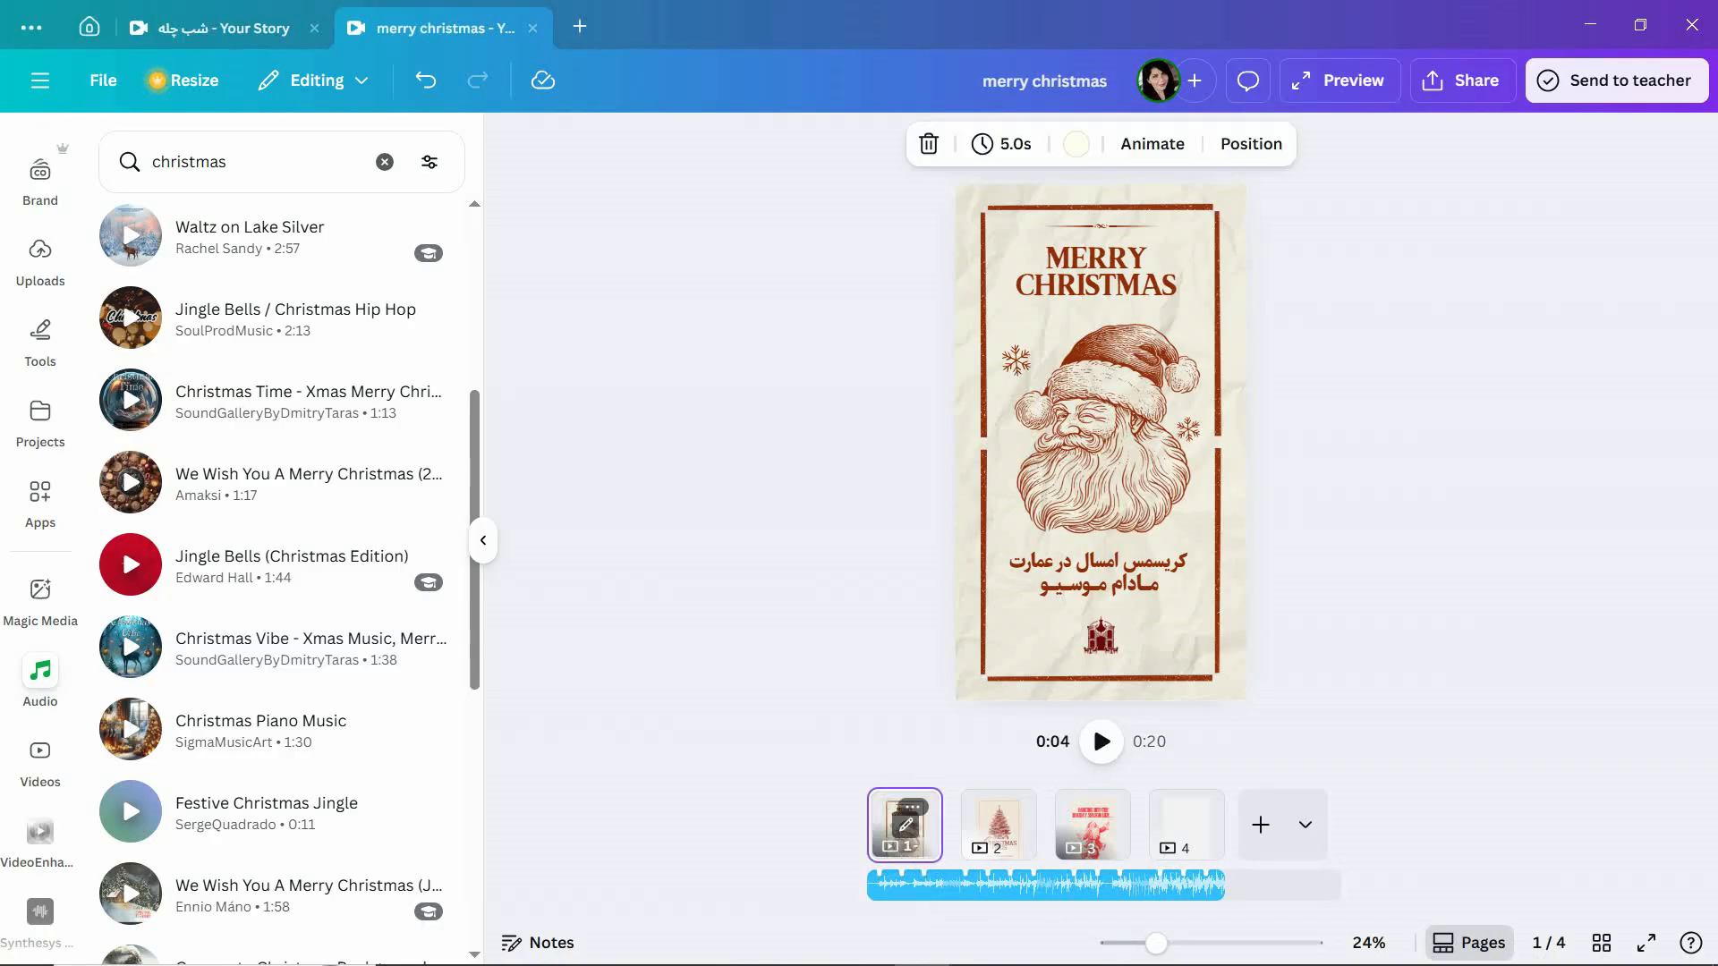
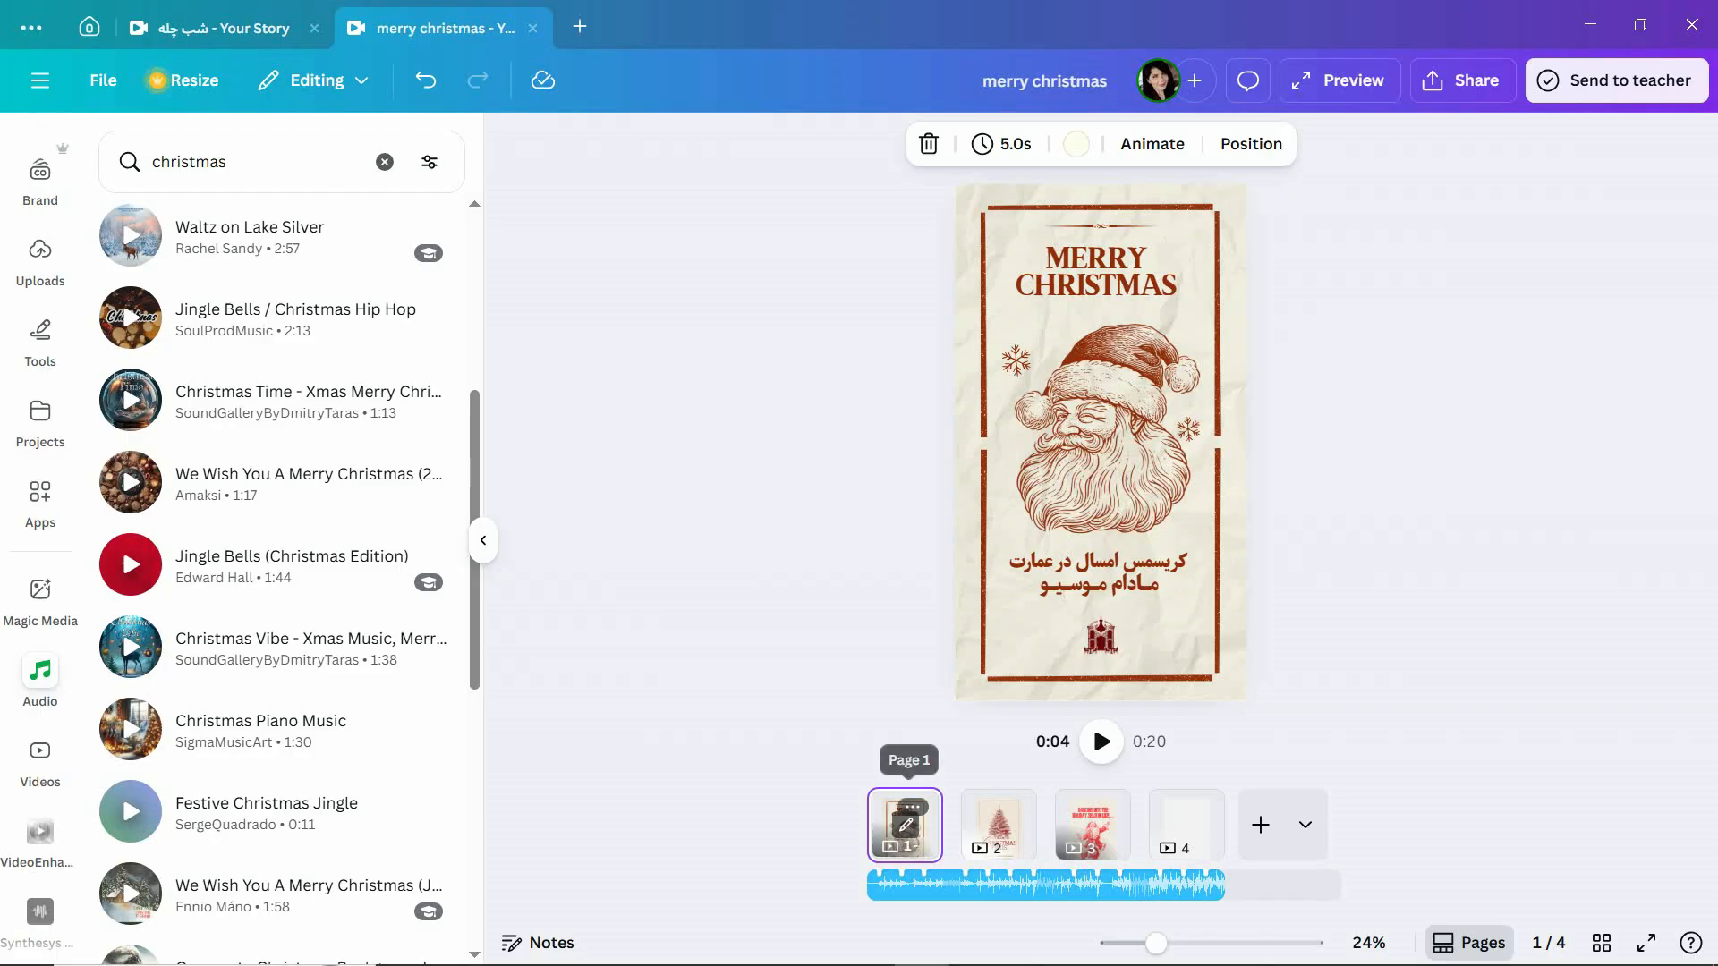
pyautogui.click(1006, 143)
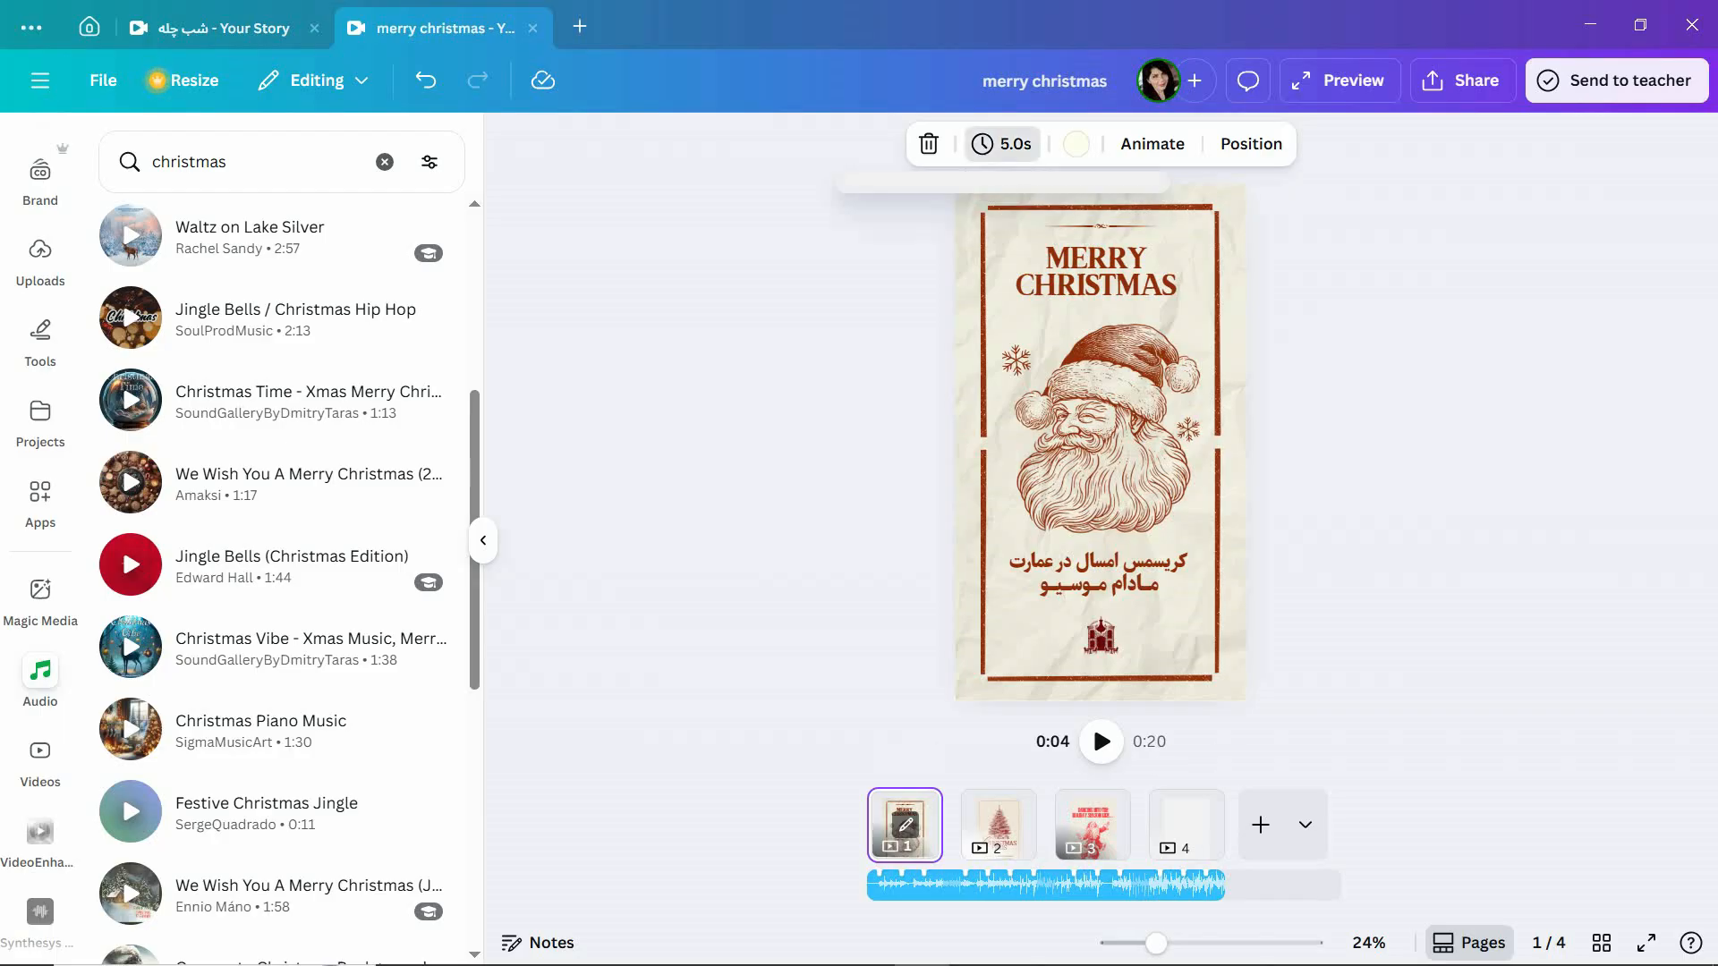
pyautogui.moveTo(895, 240); pyautogui.dragTo(947, 240)
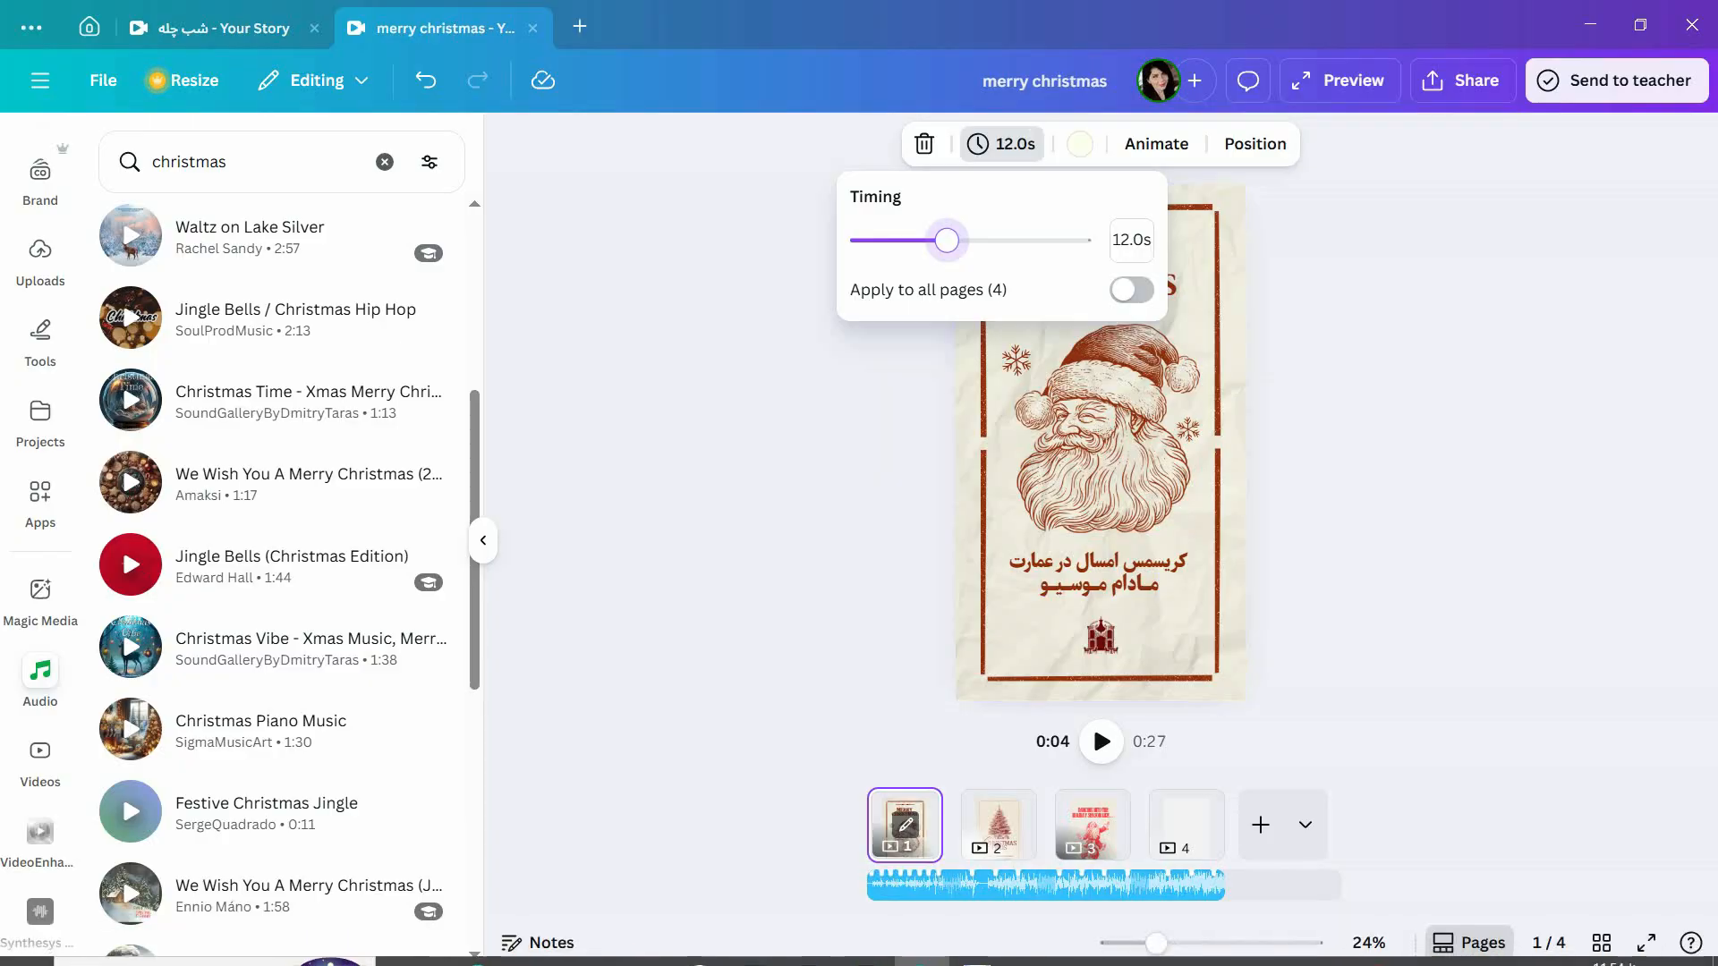
pyautogui.click(998, 501)
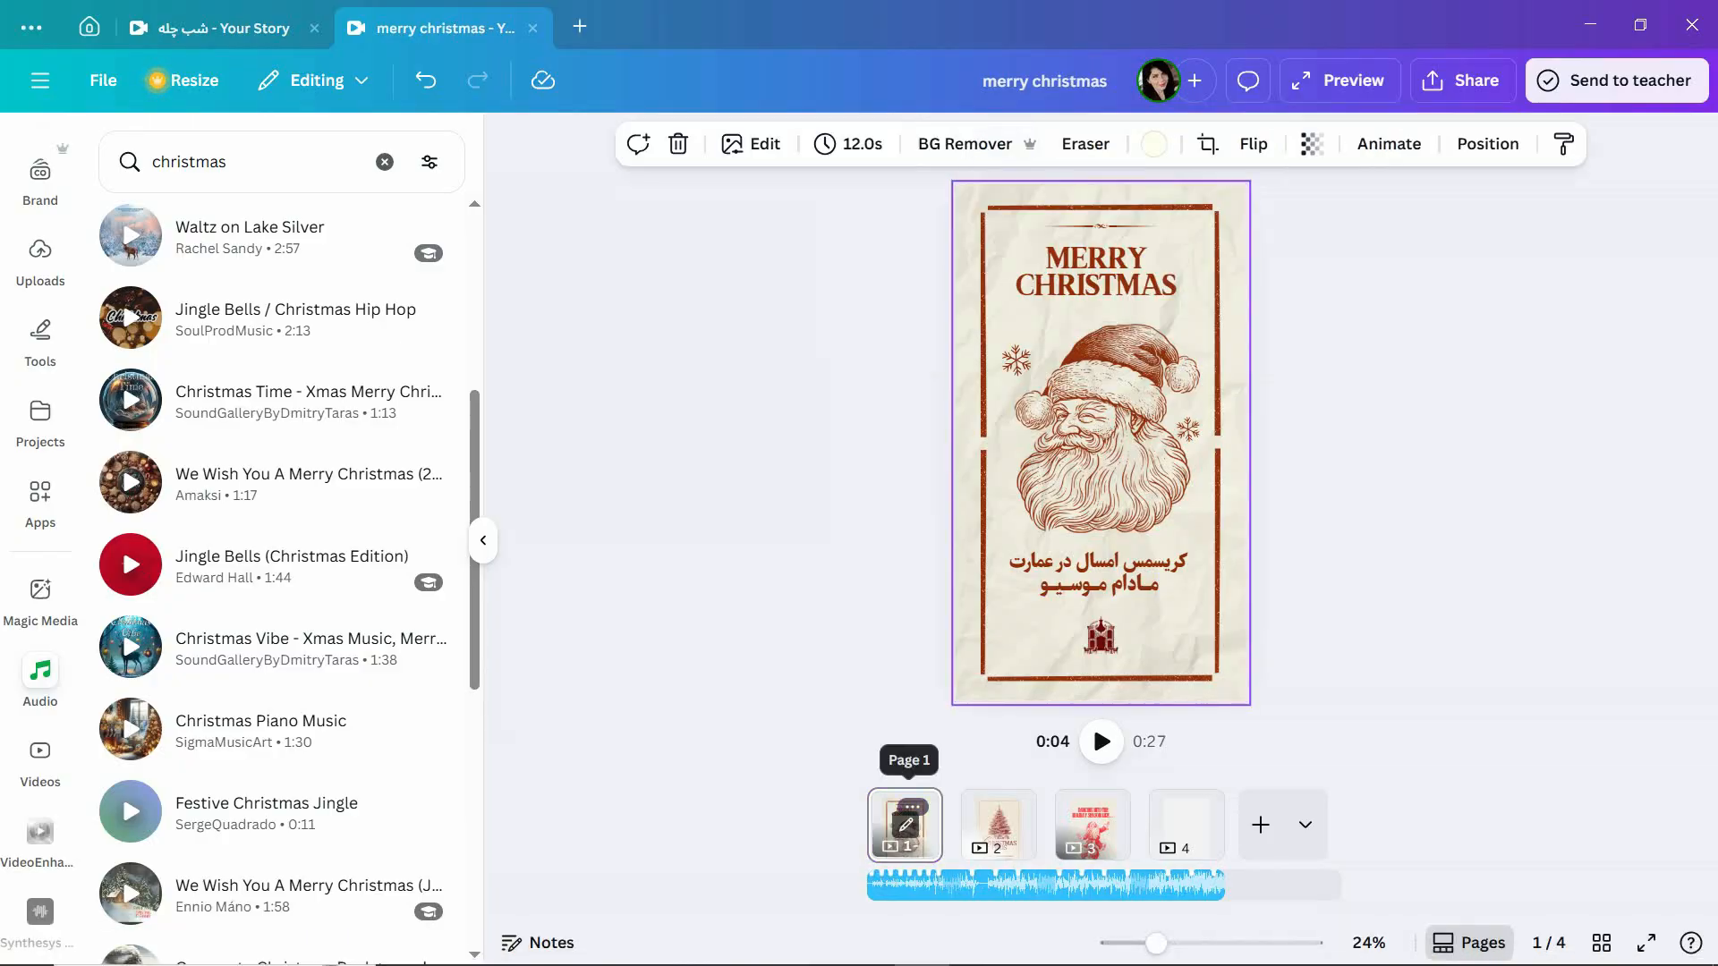
pyautogui.click(906, 824)
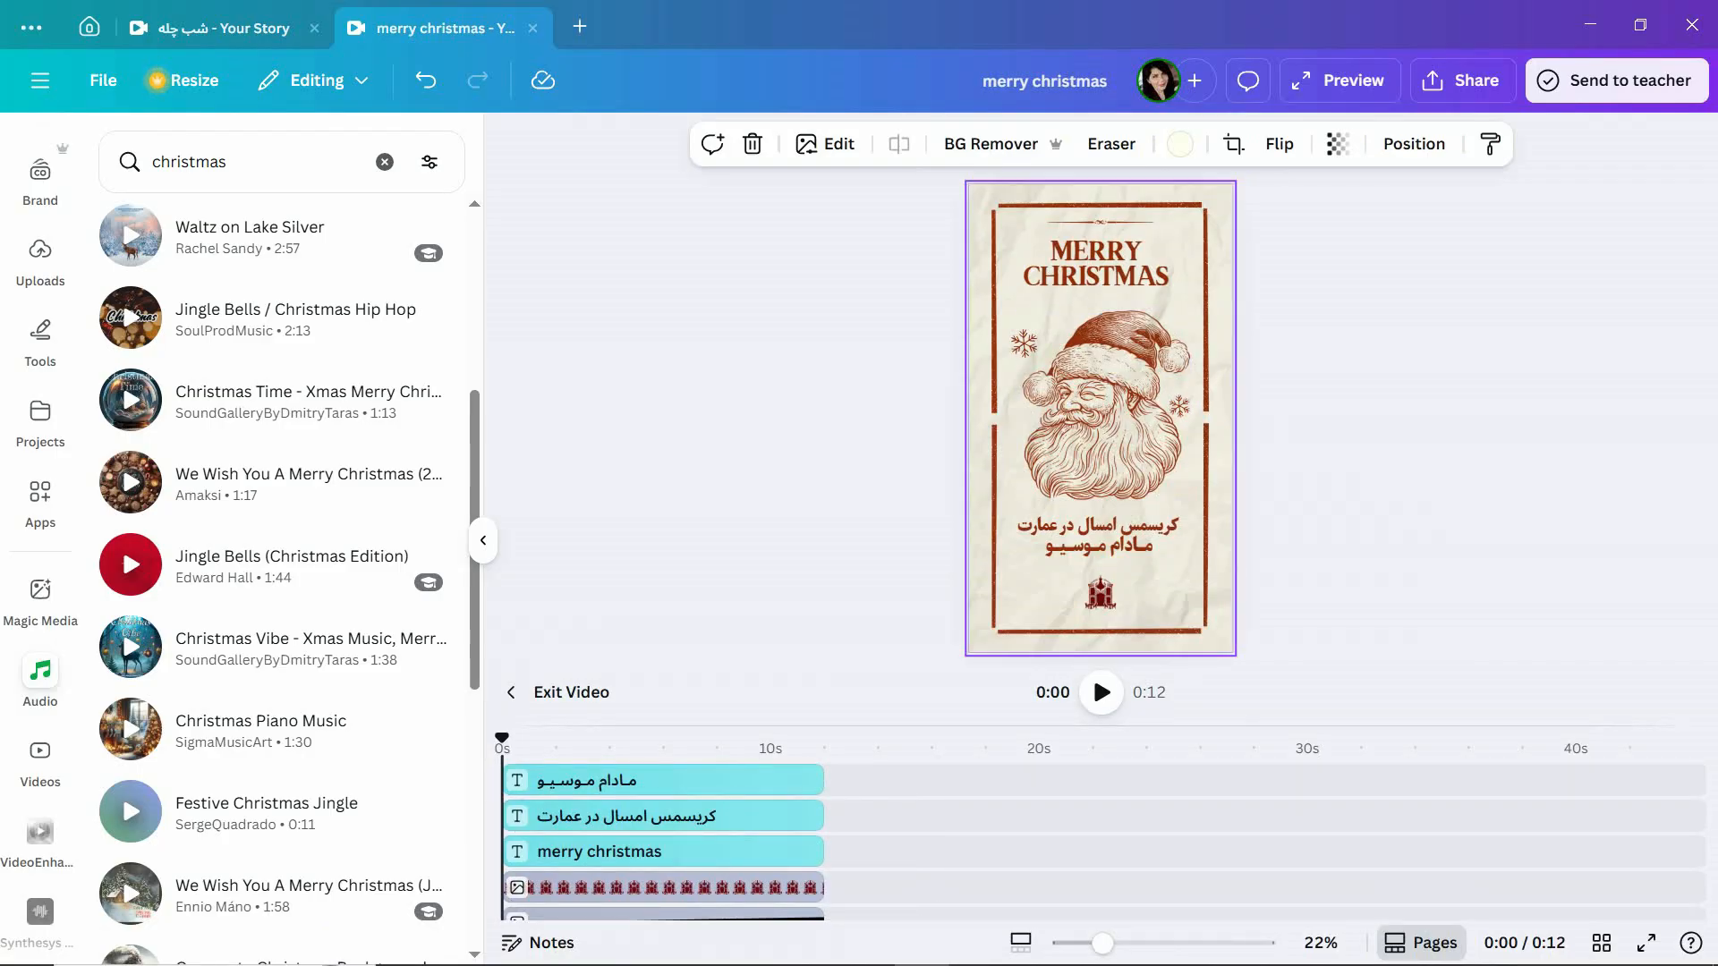
# Try the Baseline and Breathe animations on the top line of the frame and play the page.
pyautogui.click(1206, 420)
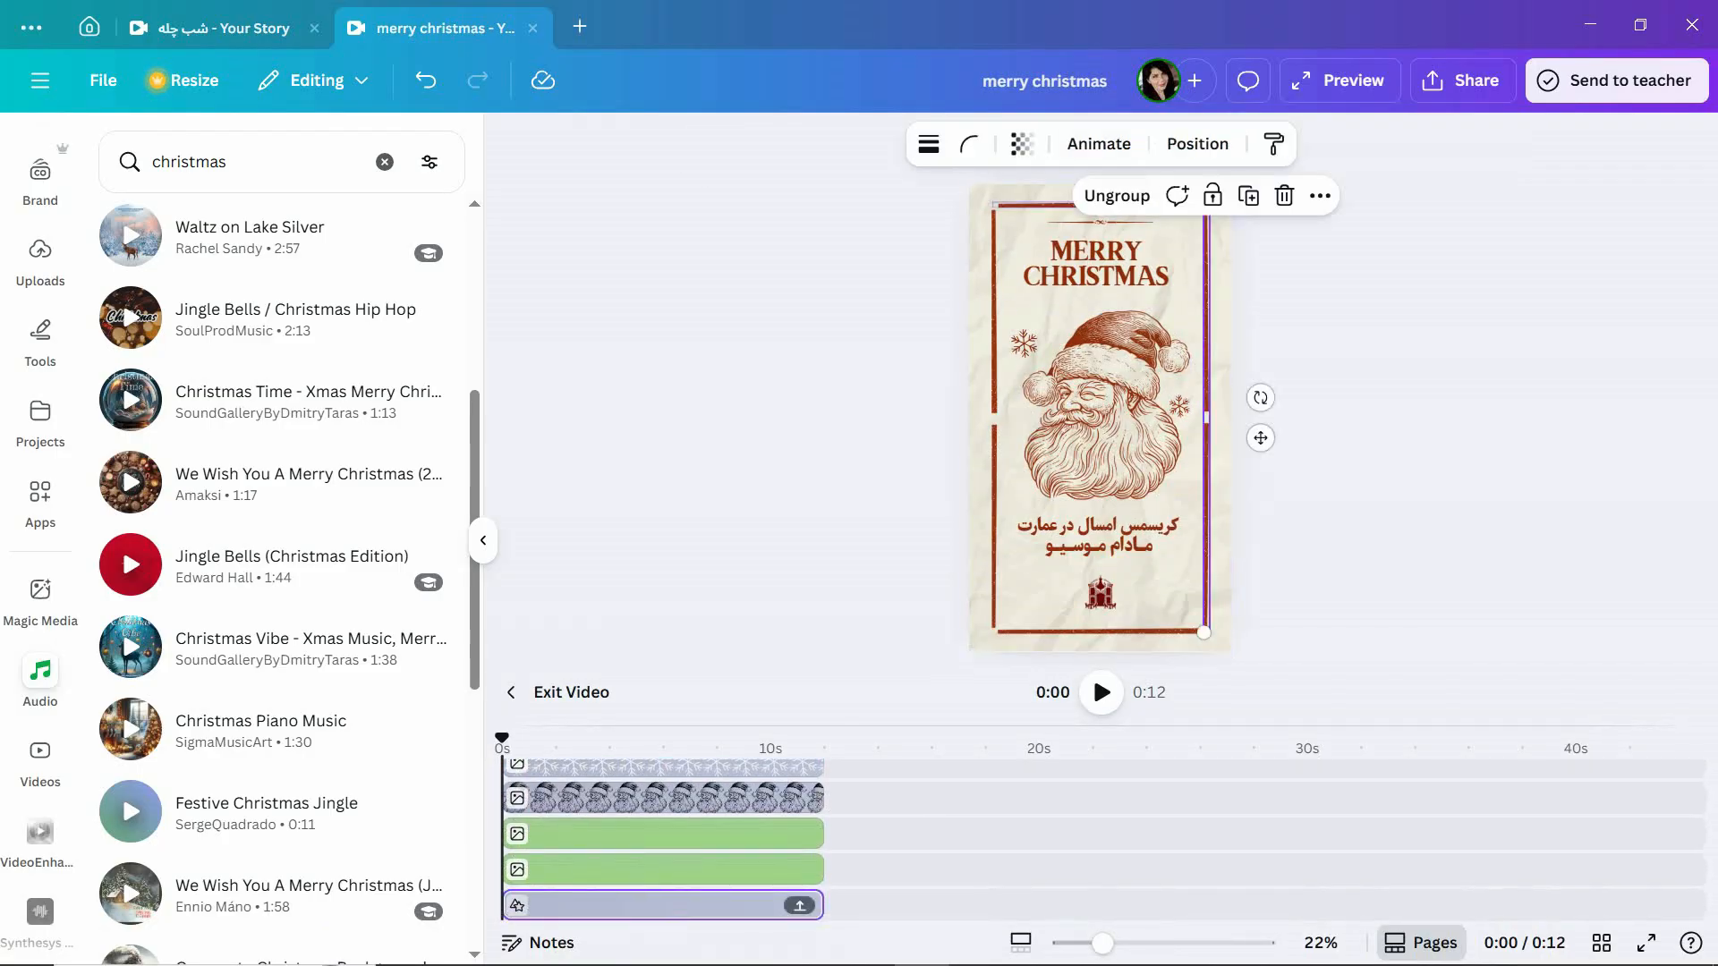
pyautogui.click(995, 204)
pyautogui.click(1212, 144)
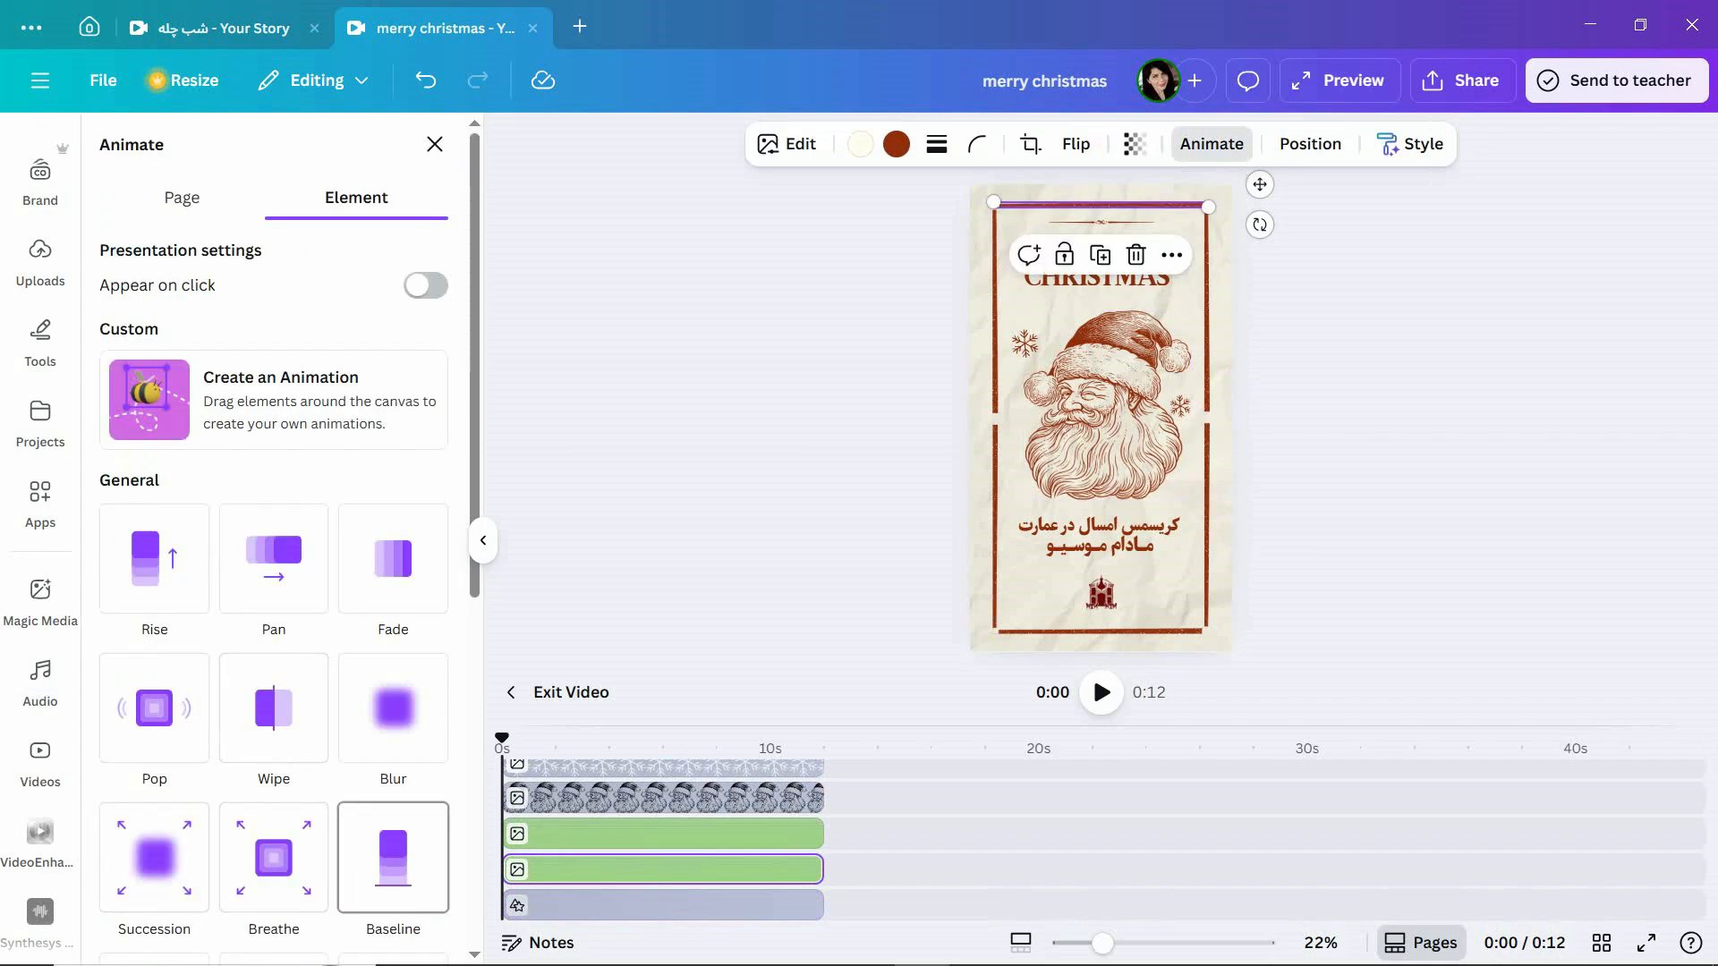
pyautogui.click(392, 857)
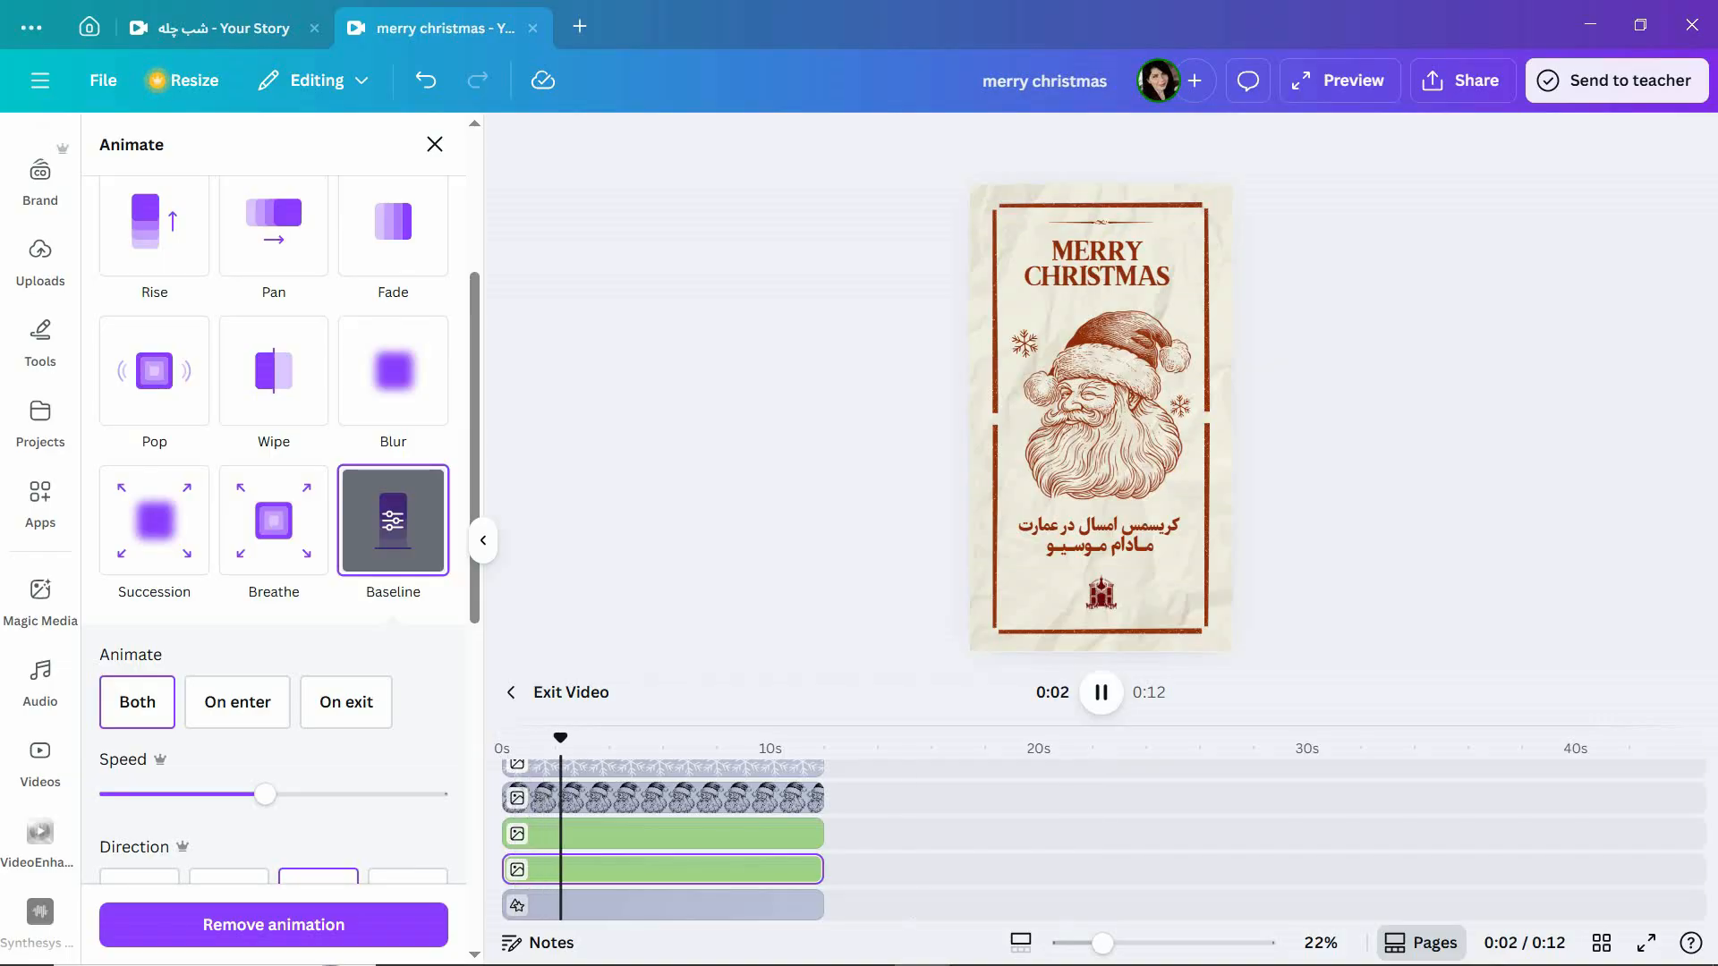
pyautogui.click(274, 521)
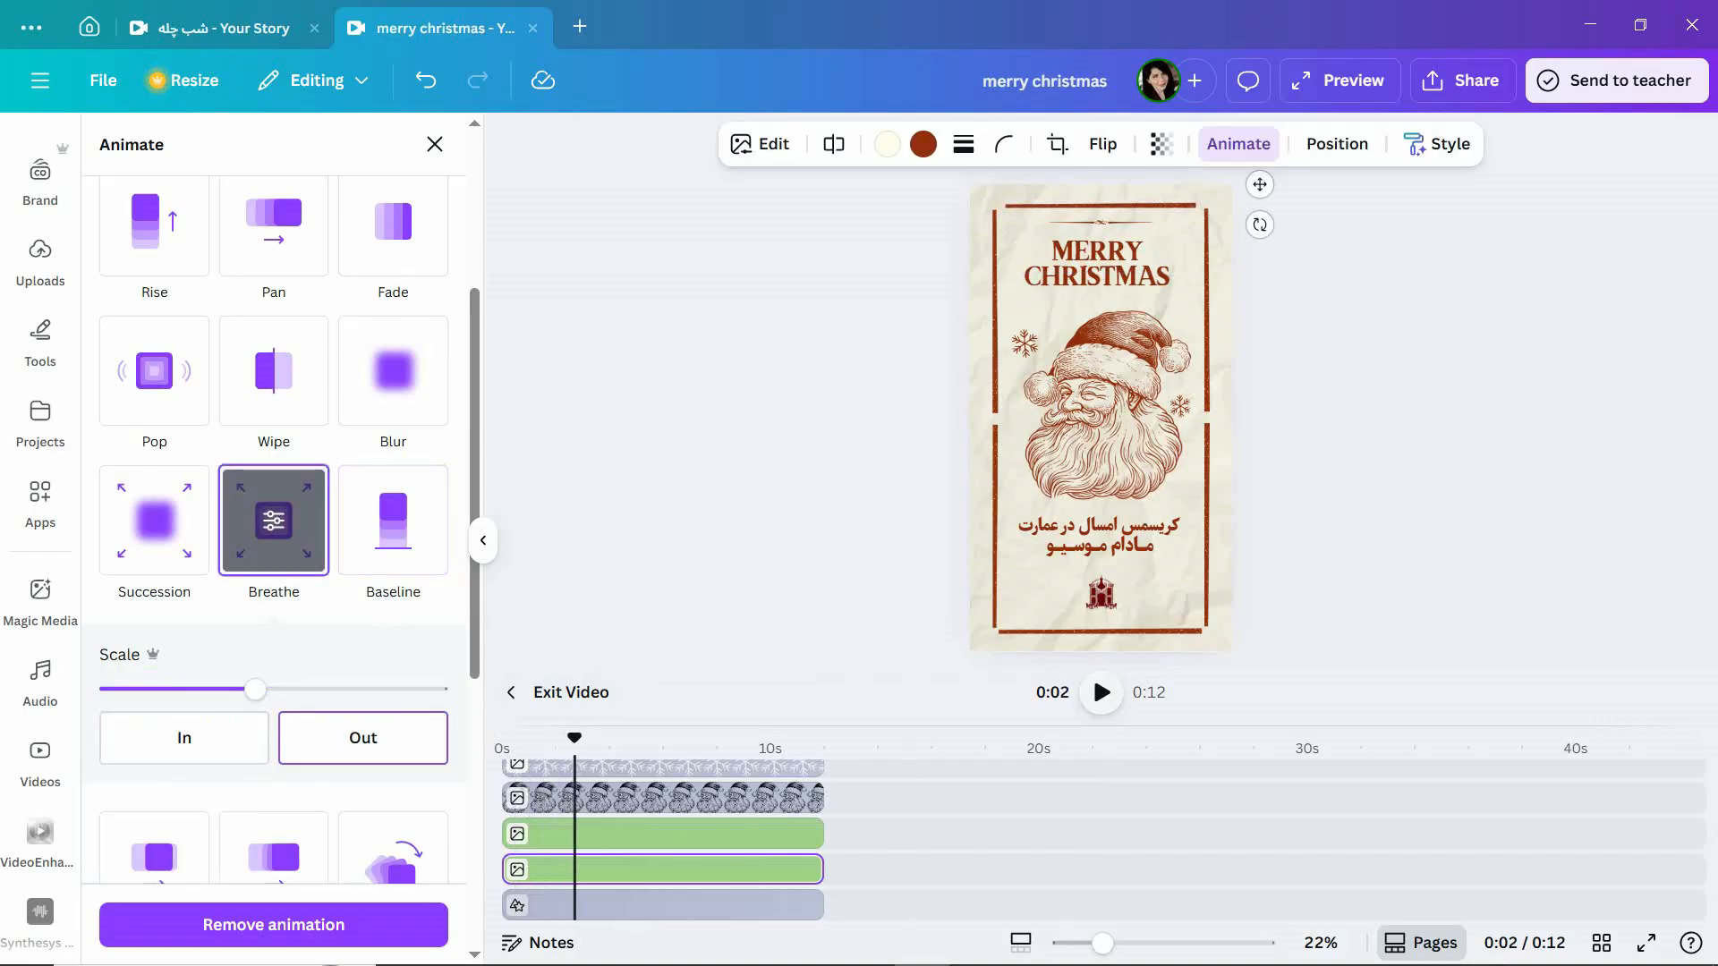
pyautogui.click(1102, 693)
# Try the Sleek animation on the whole page, then replace it with the Fun page animation.
pyautogui.scroll(4, 393, 384)
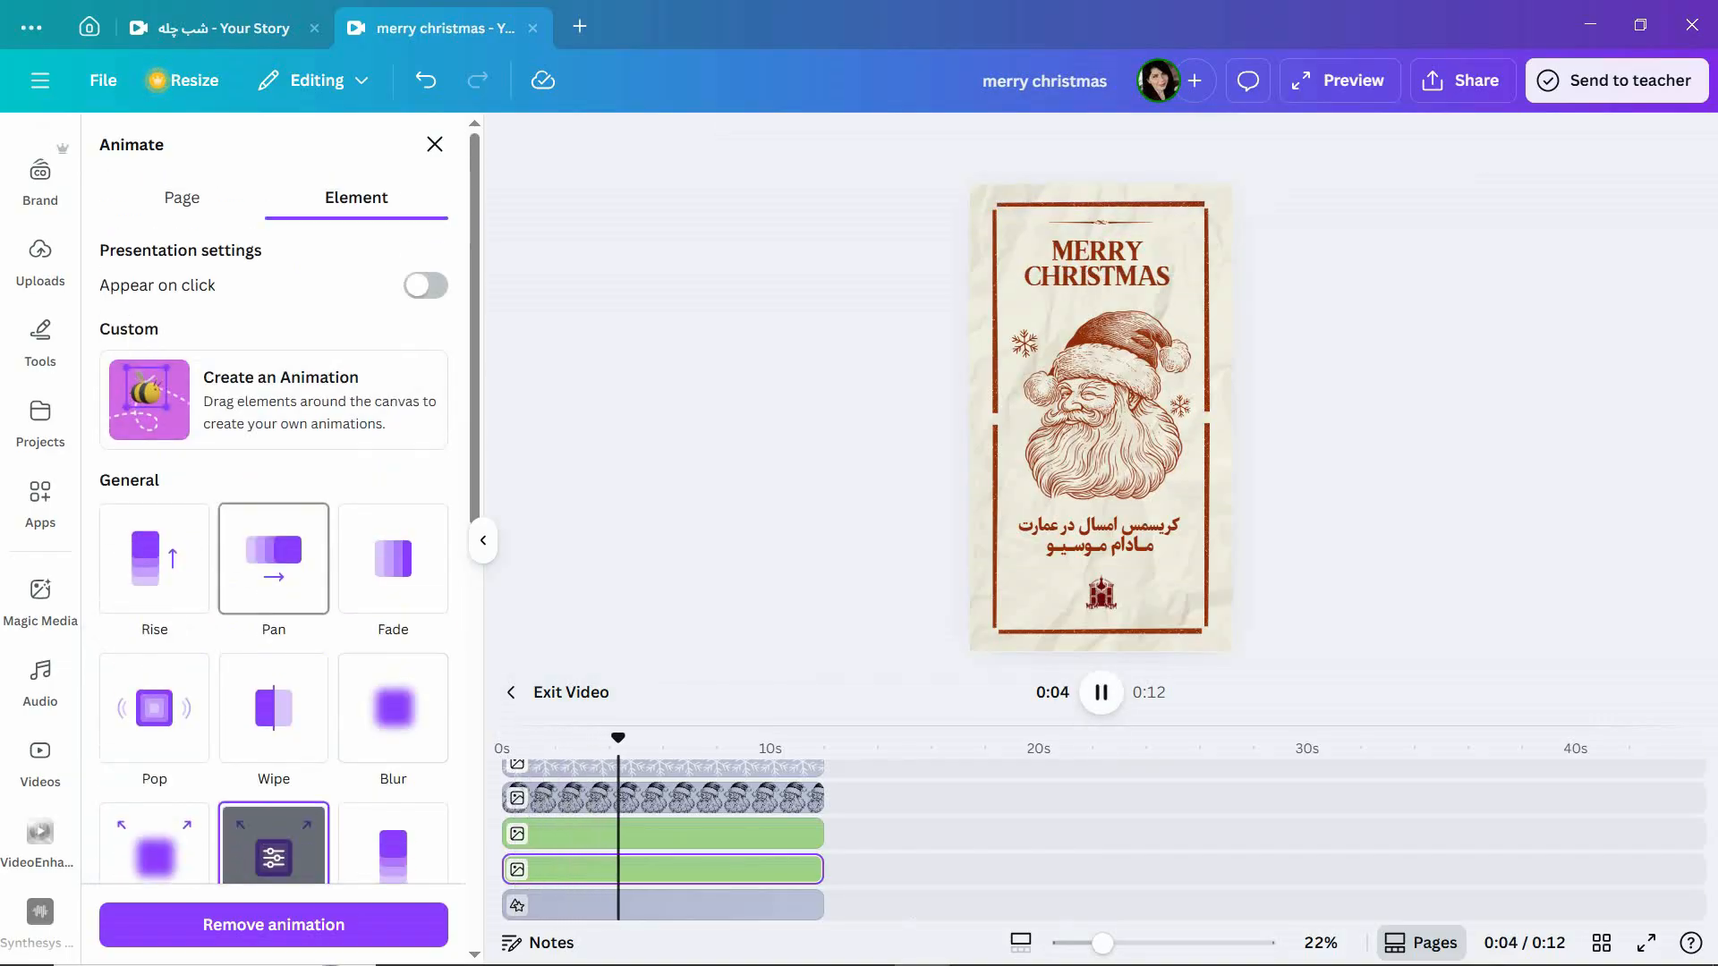
pyautogui.click(182, 197)
pyautogui.click(273, 481)
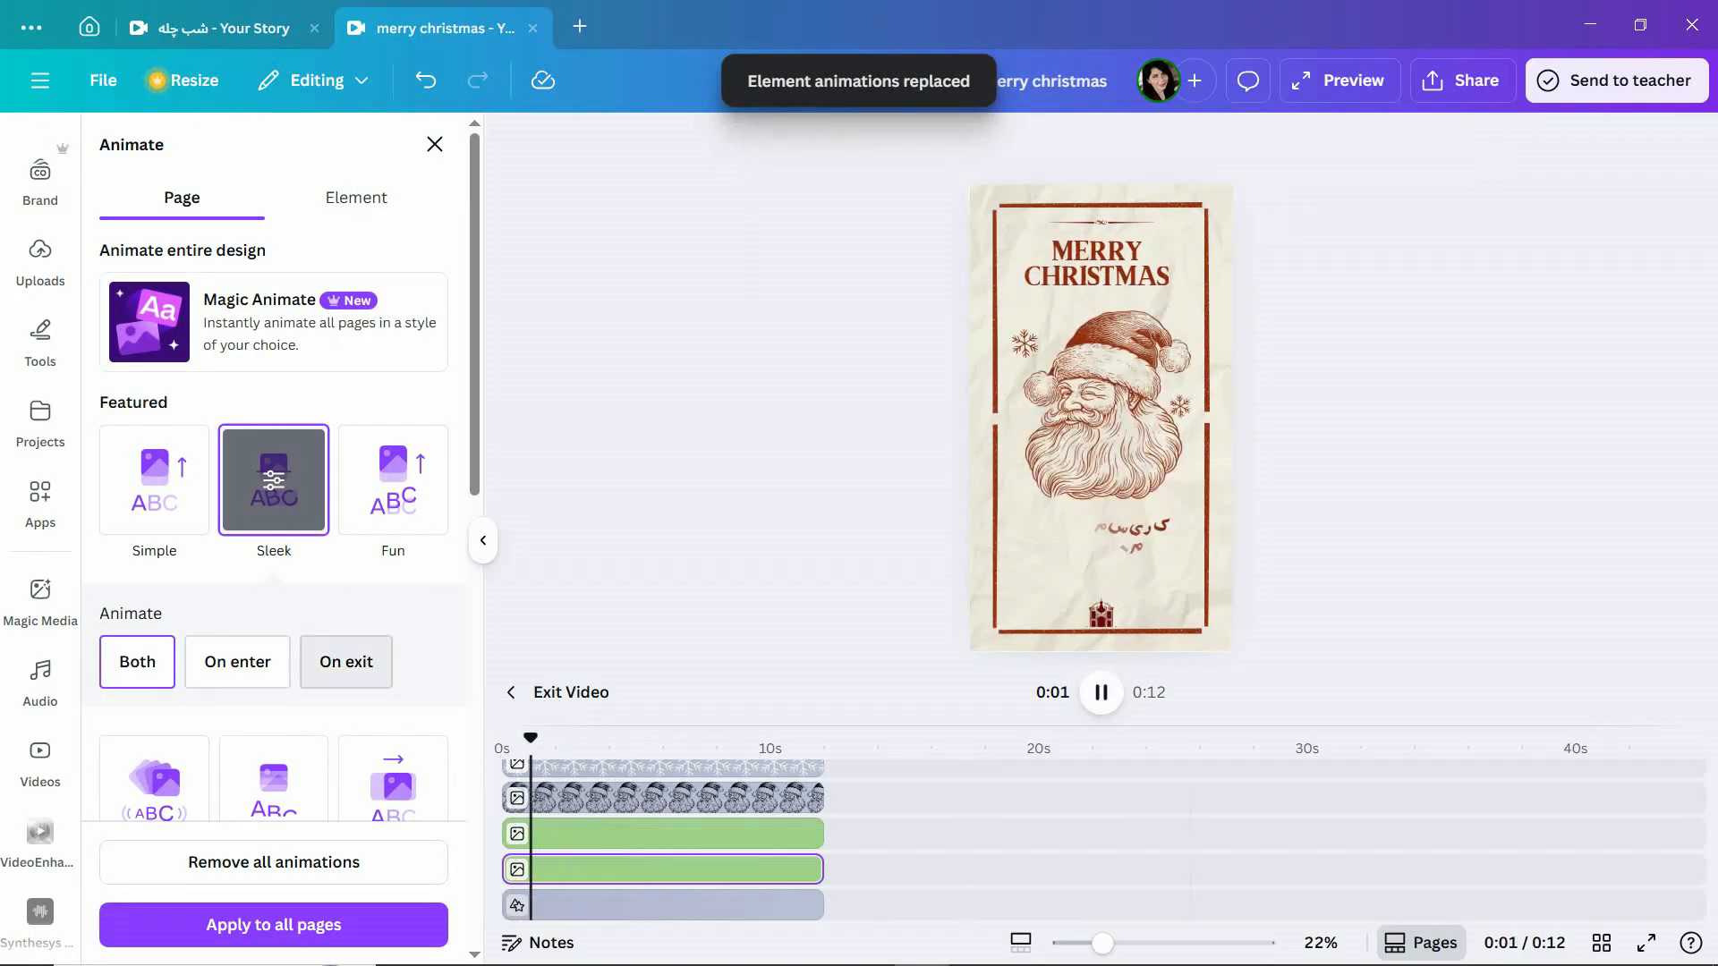
pyautogui.scroll(-2, 349, 667)
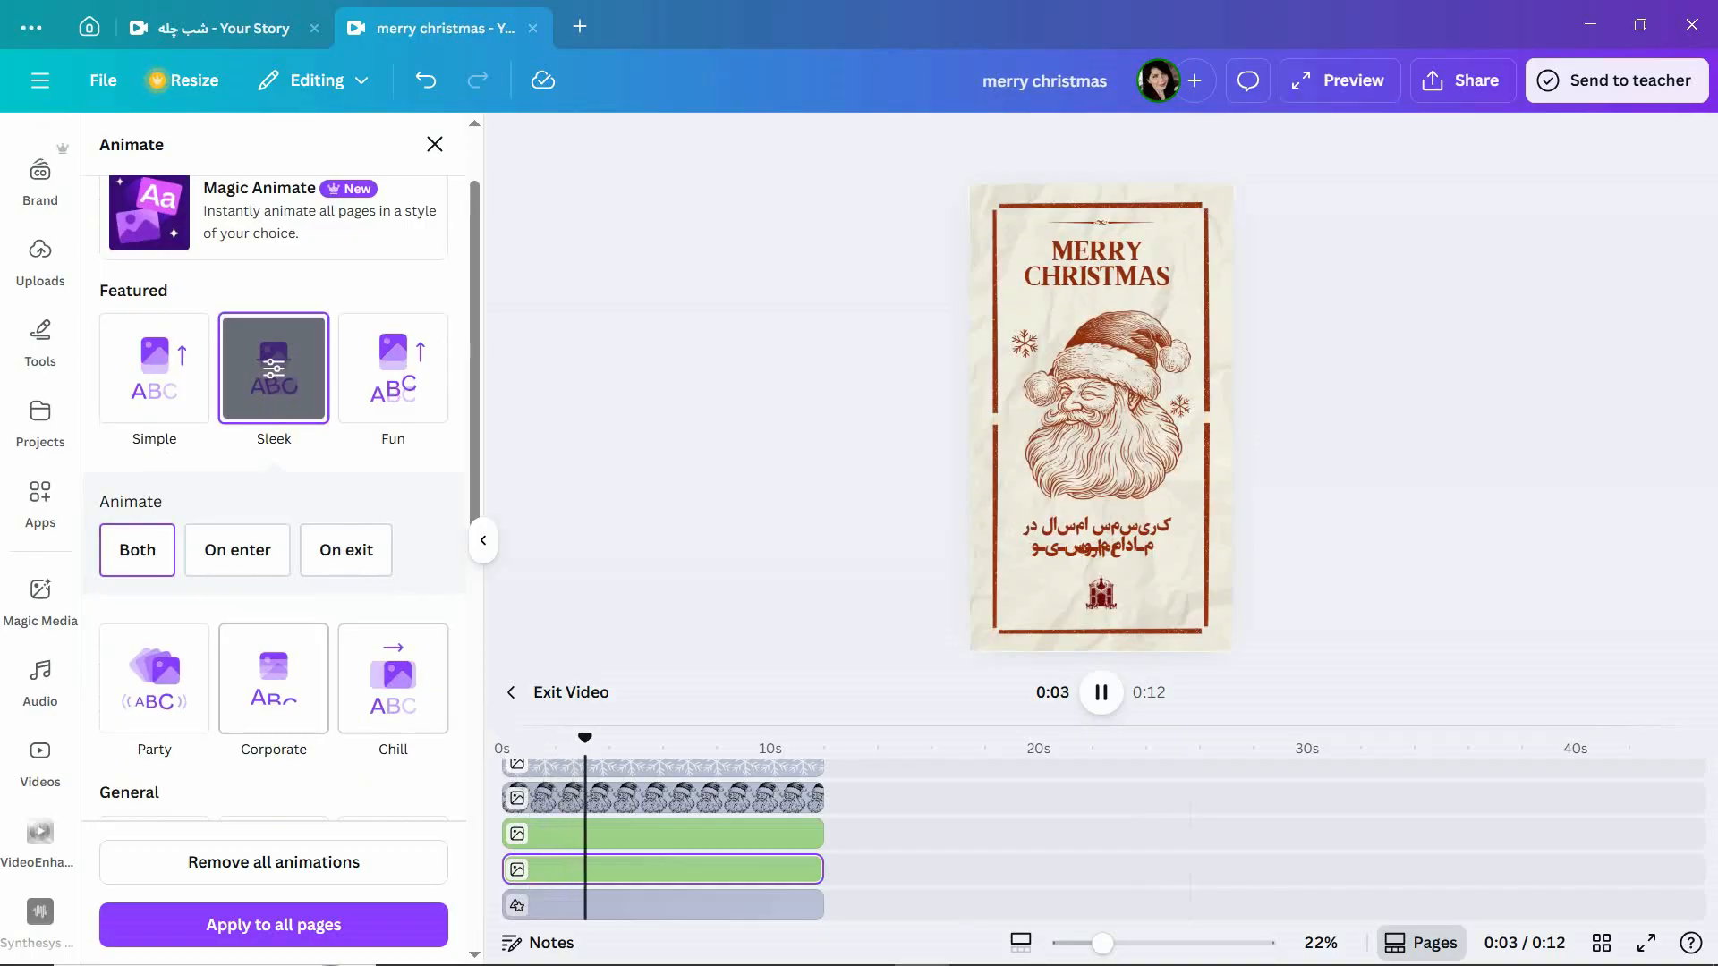
pyautogui.scroll(2, 394, 484)
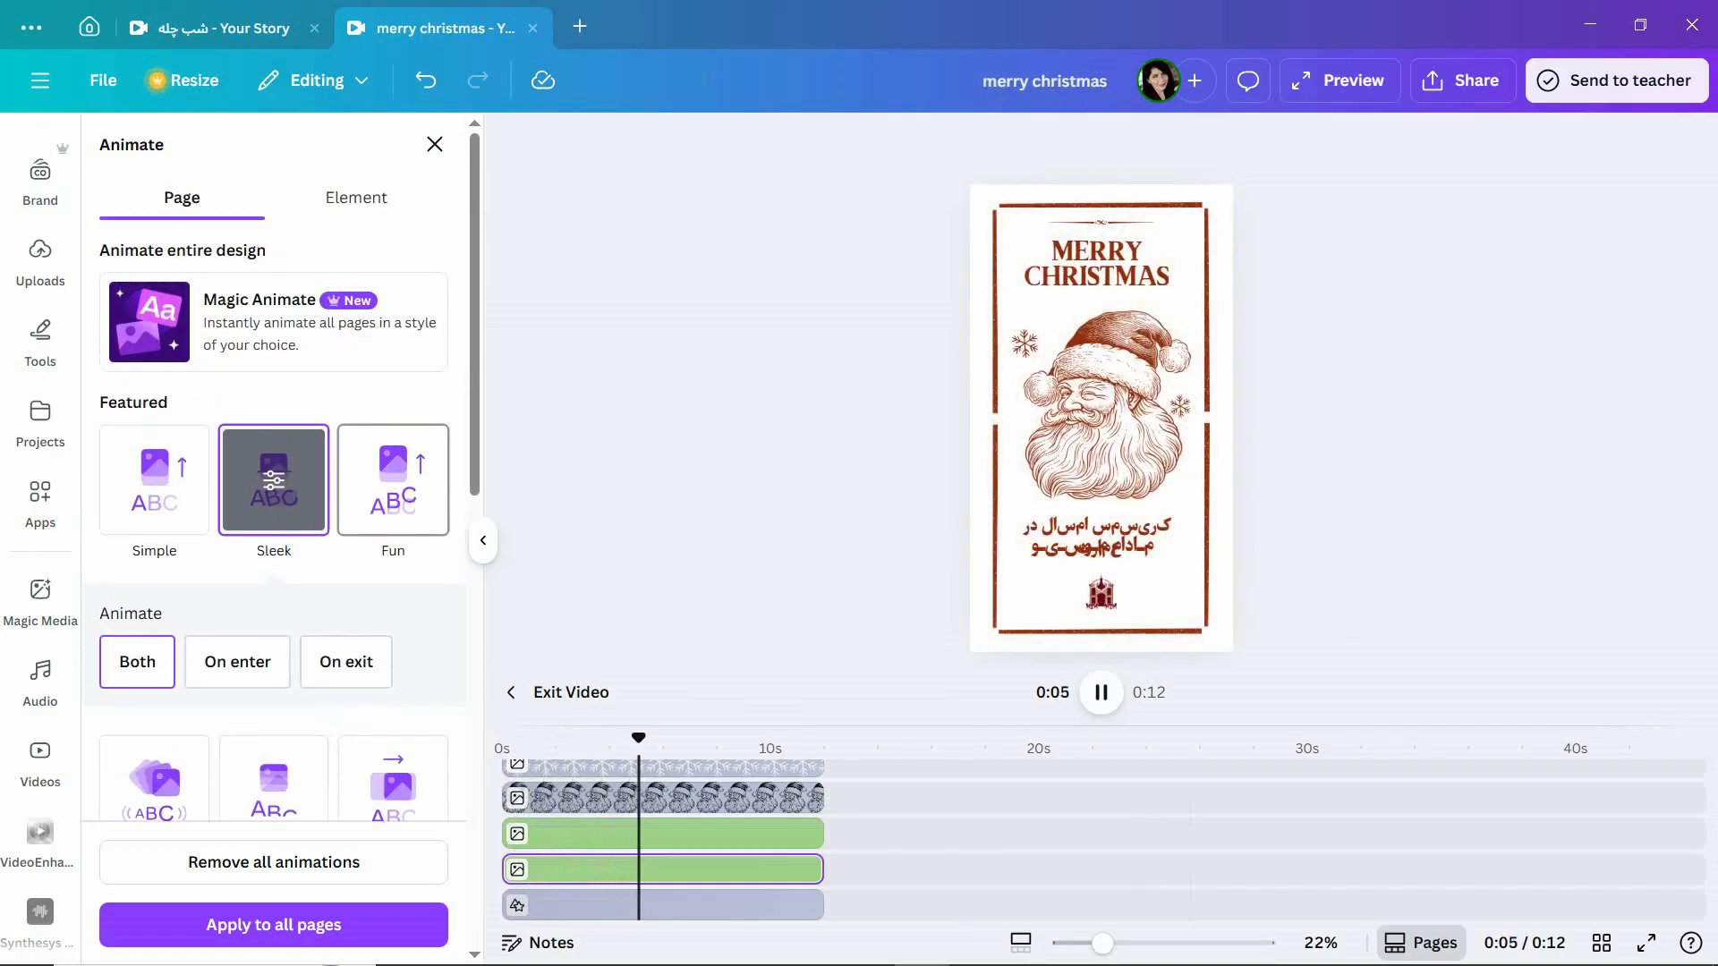
pyautogui.click(393, 480)
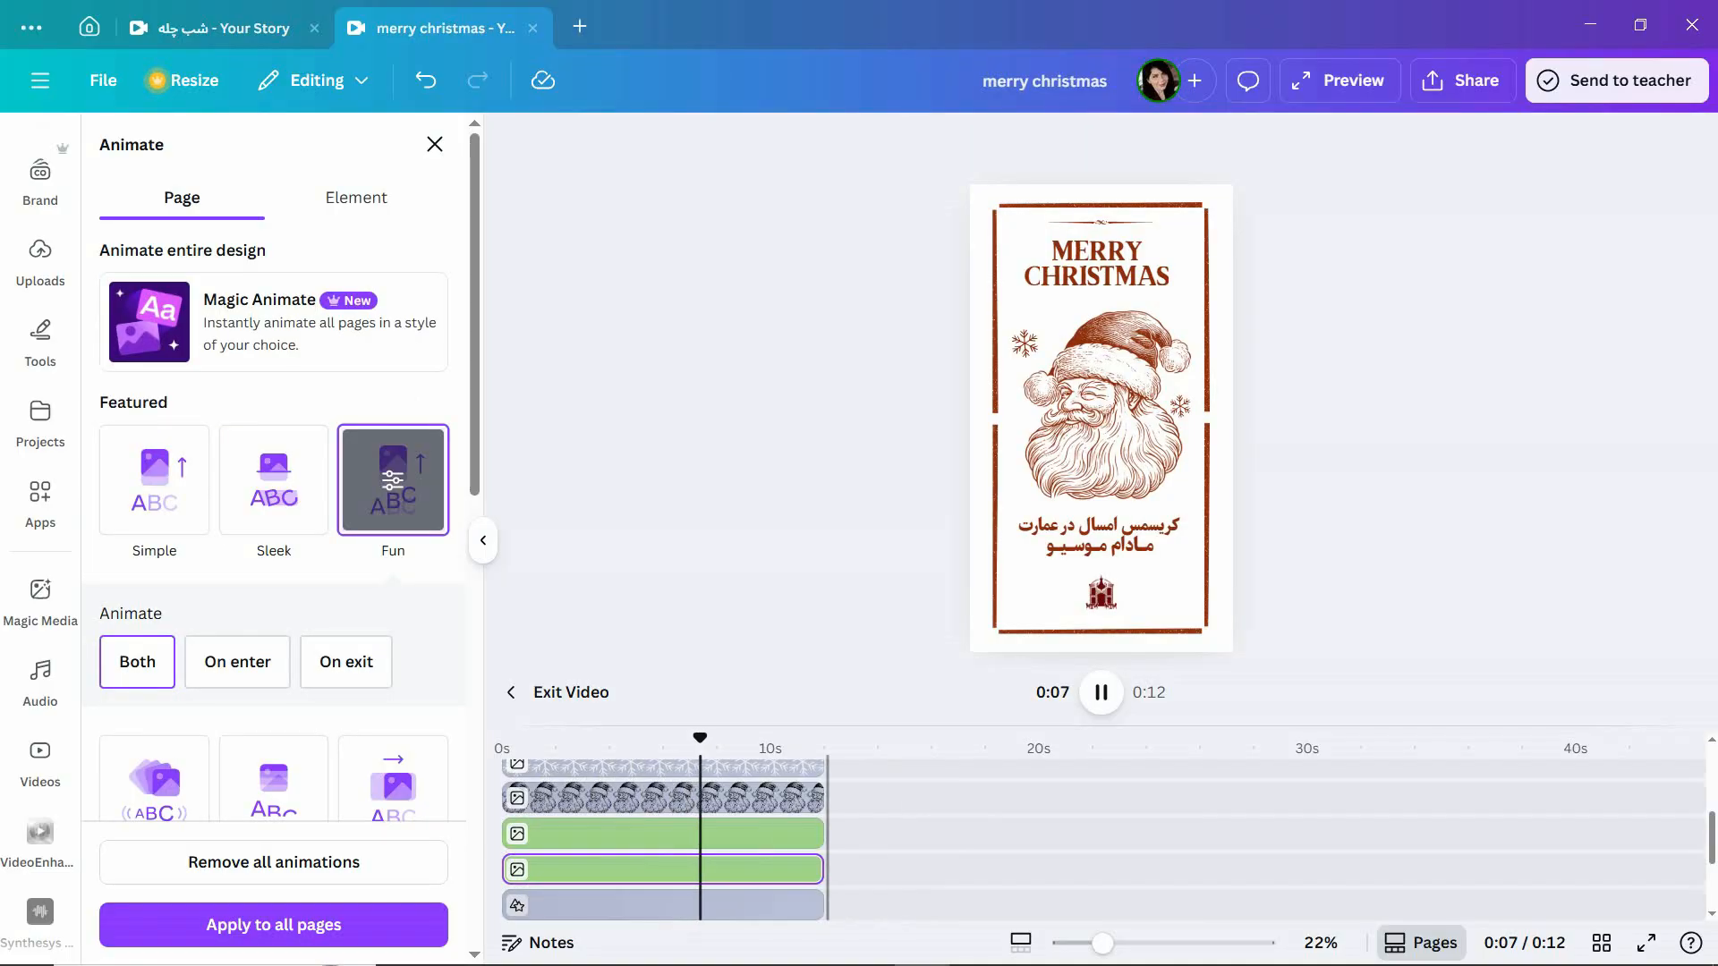
# Stop playback and extend the crumpled-paper background clip in the page timeline to 12.0 seconds.
pyautogui.moveTo(714, 739)
pyautogui.mouseDown()
pyautogui.moveTo(502, 739)
pyautogui.moveTo(834, 740)
pyautogui.moveTo(701, 739)
pyautogui.mouseUp()
pyautogui.scroll(-3, 765, 841)
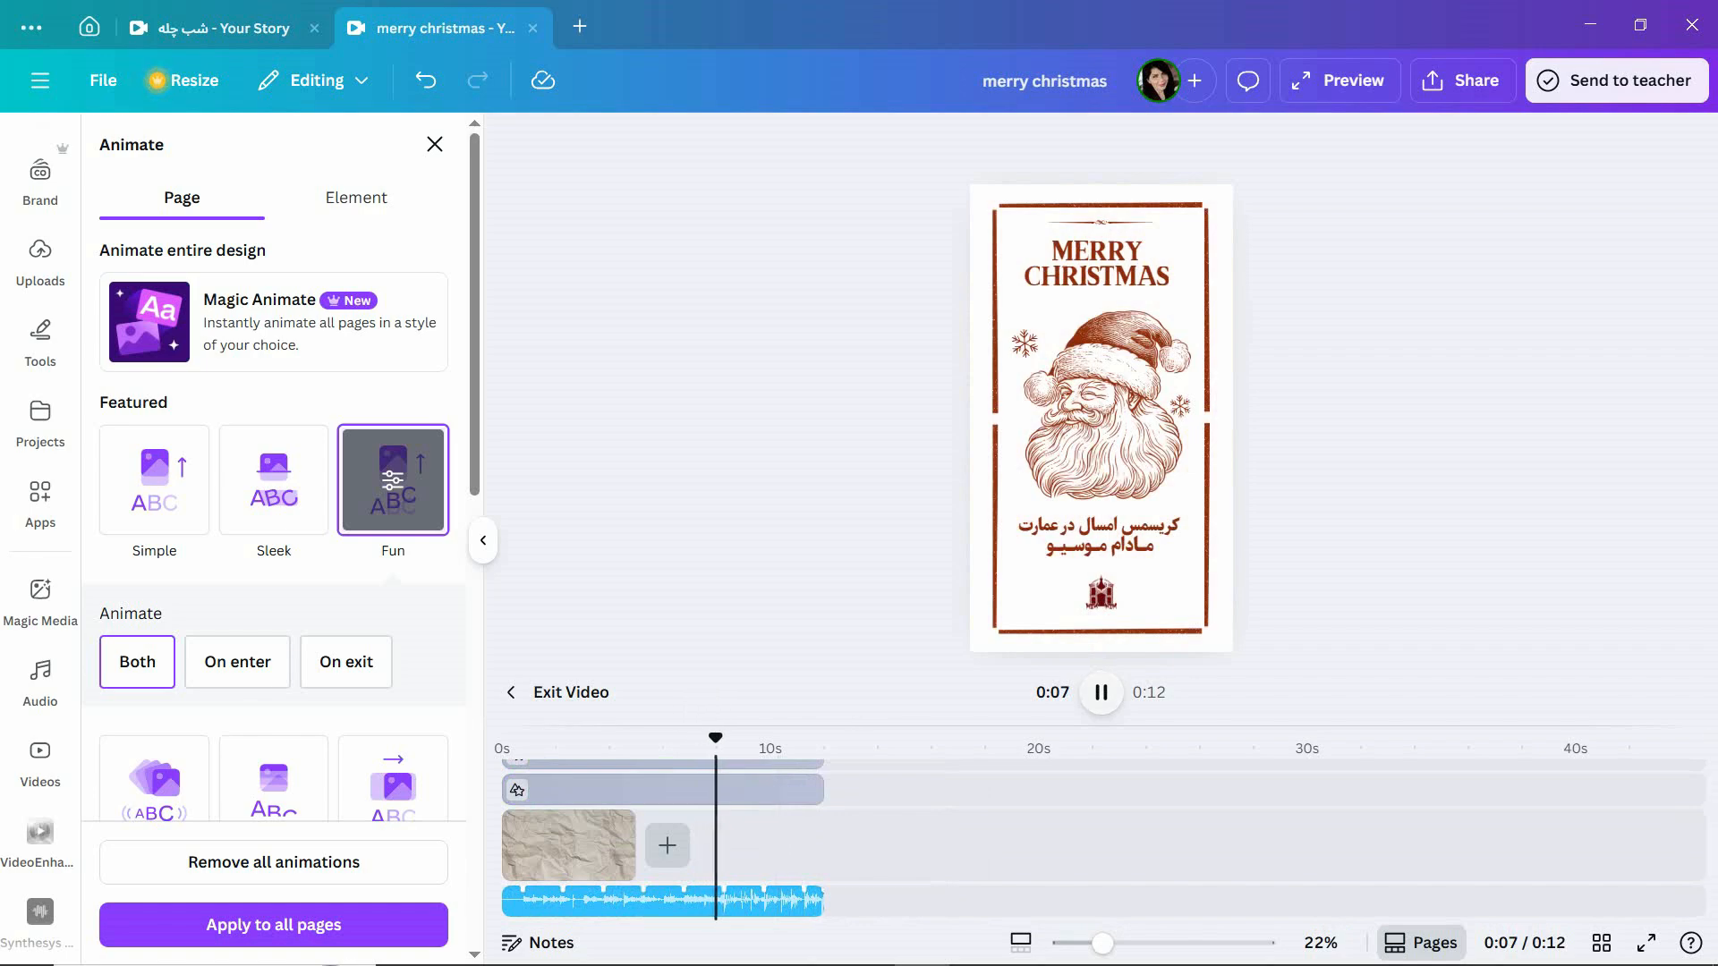
pyautogui.click(1101, 693)
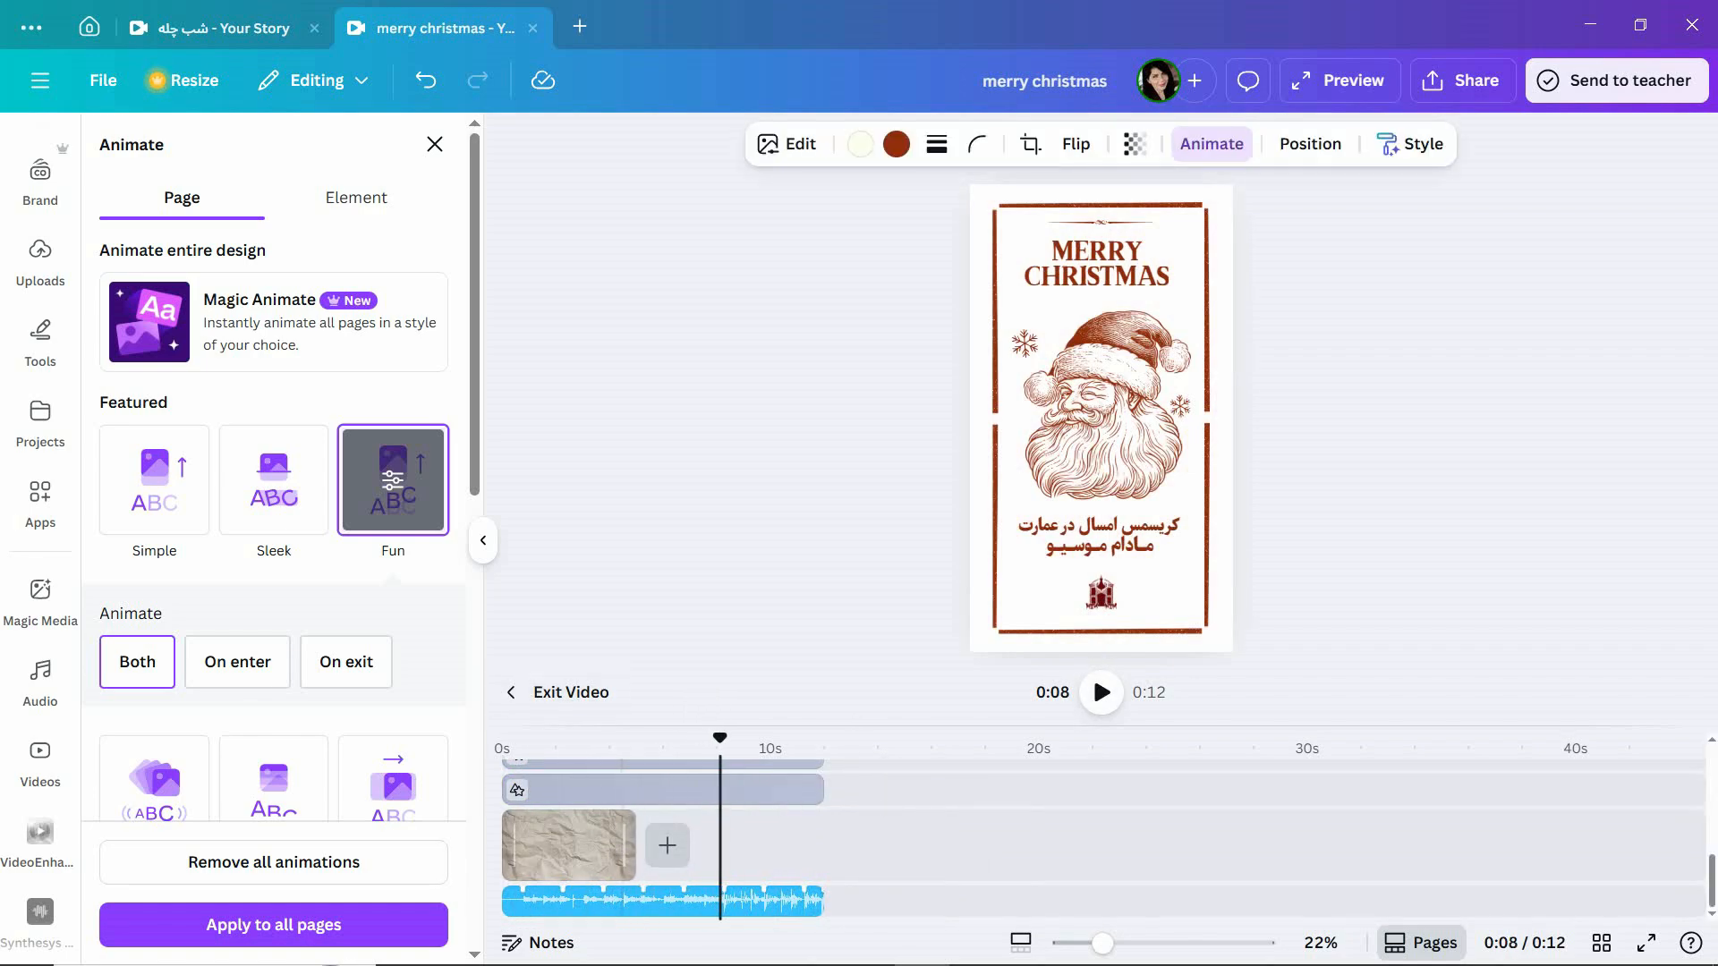
pyautogui.moveTo(624, 846); pyautogui.dragTo(824, 846)
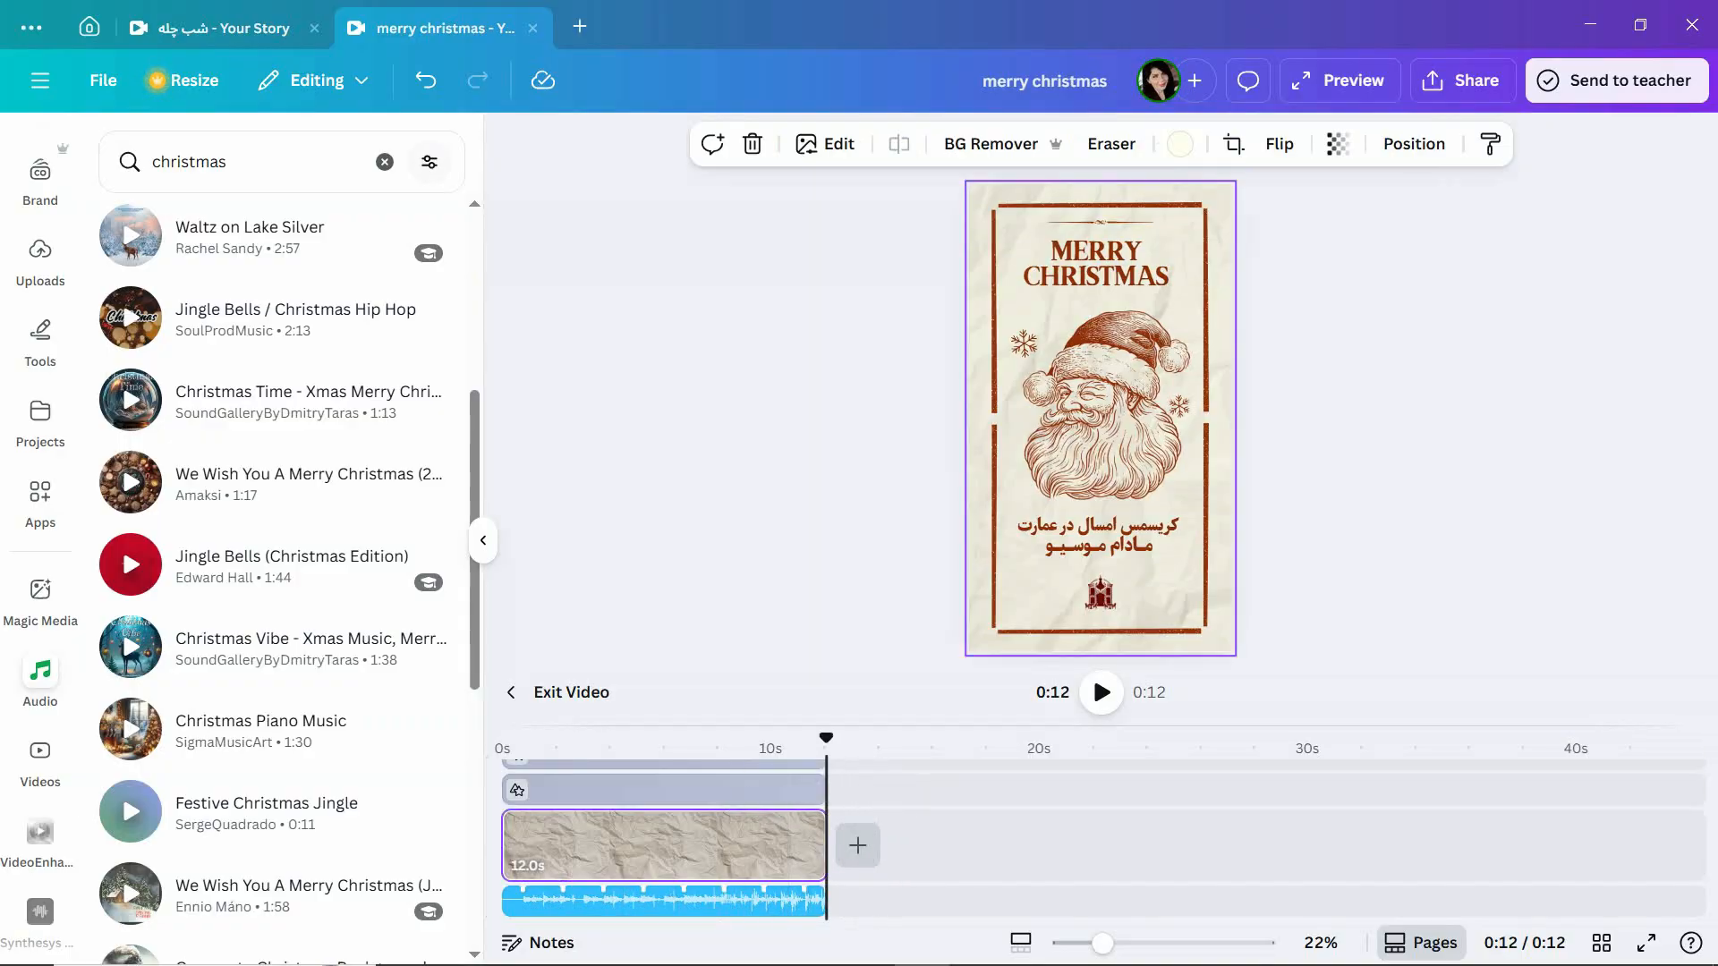
# Clear the audio search and play the first seconds of the page to check the animation.
pyautogui.click(385, 162)
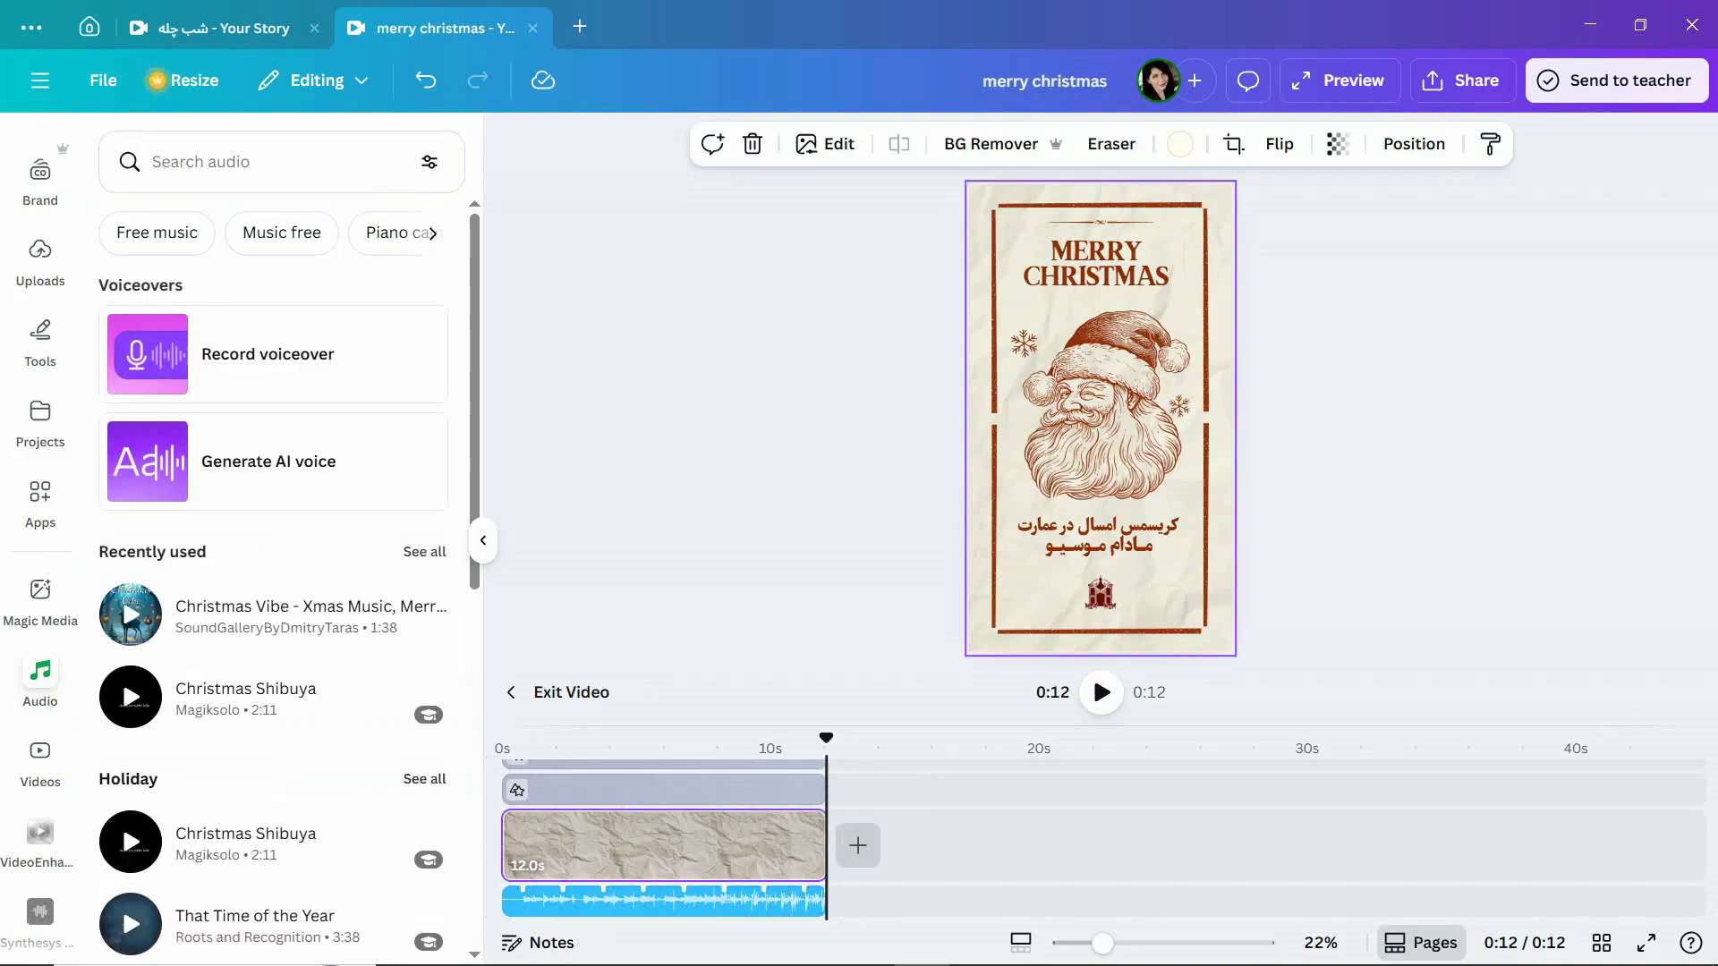
pyautogui.press('space')
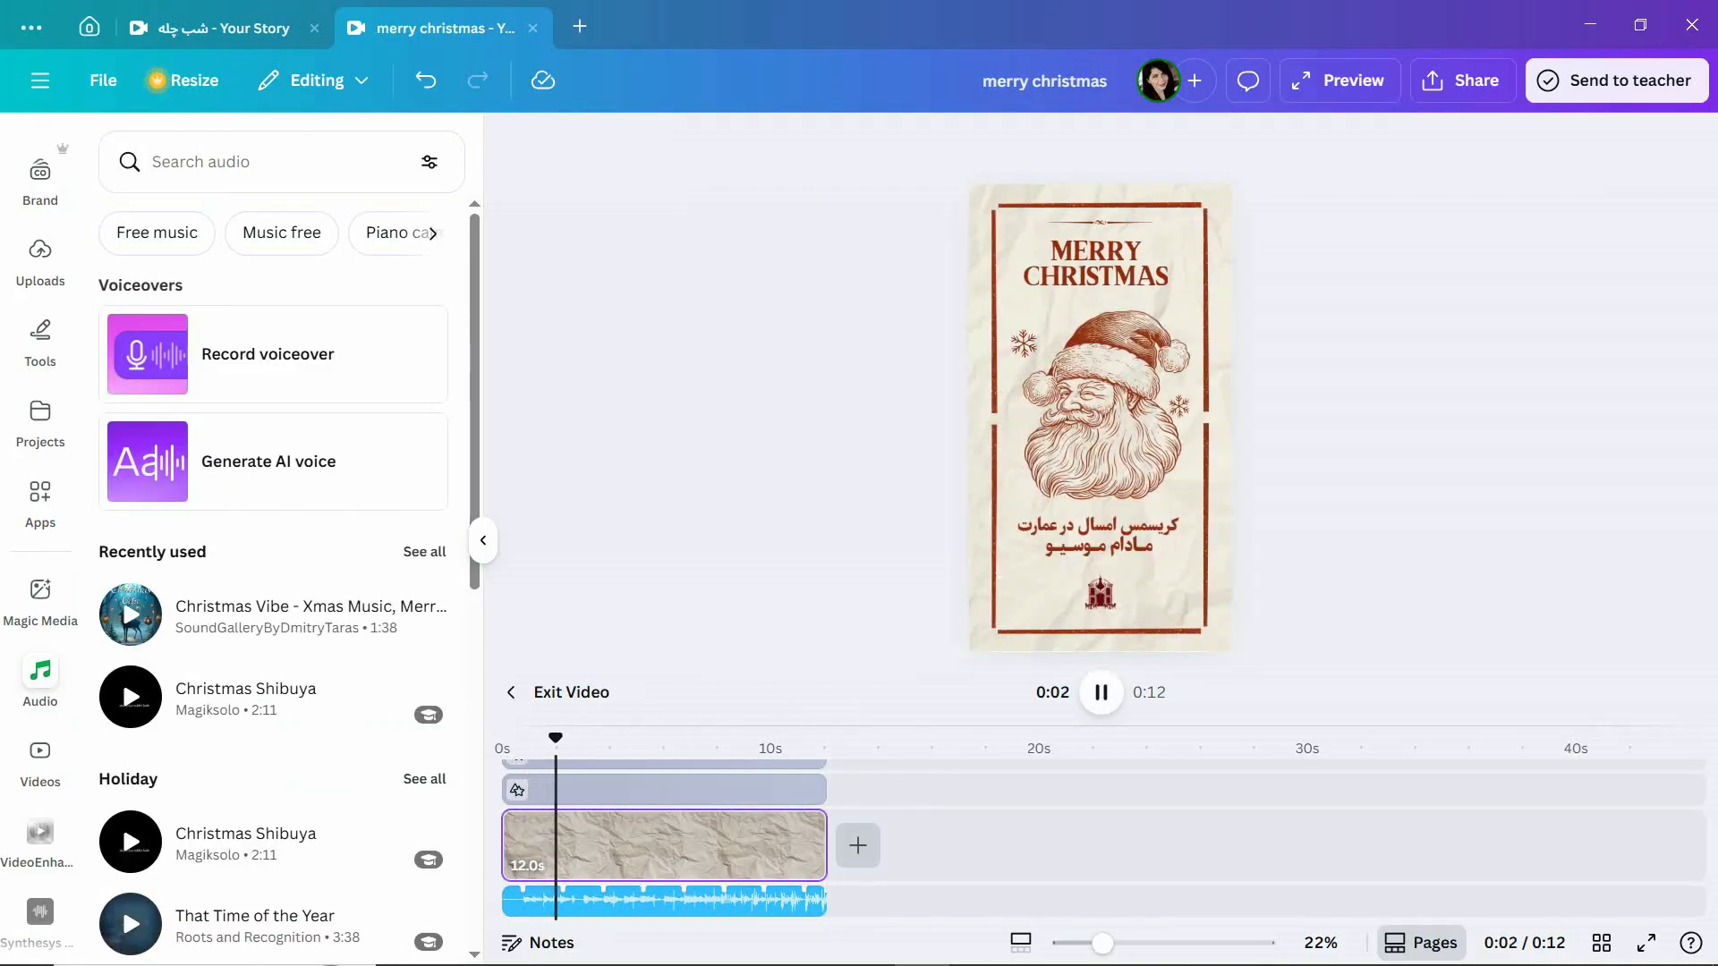
pyautogui.press('space')
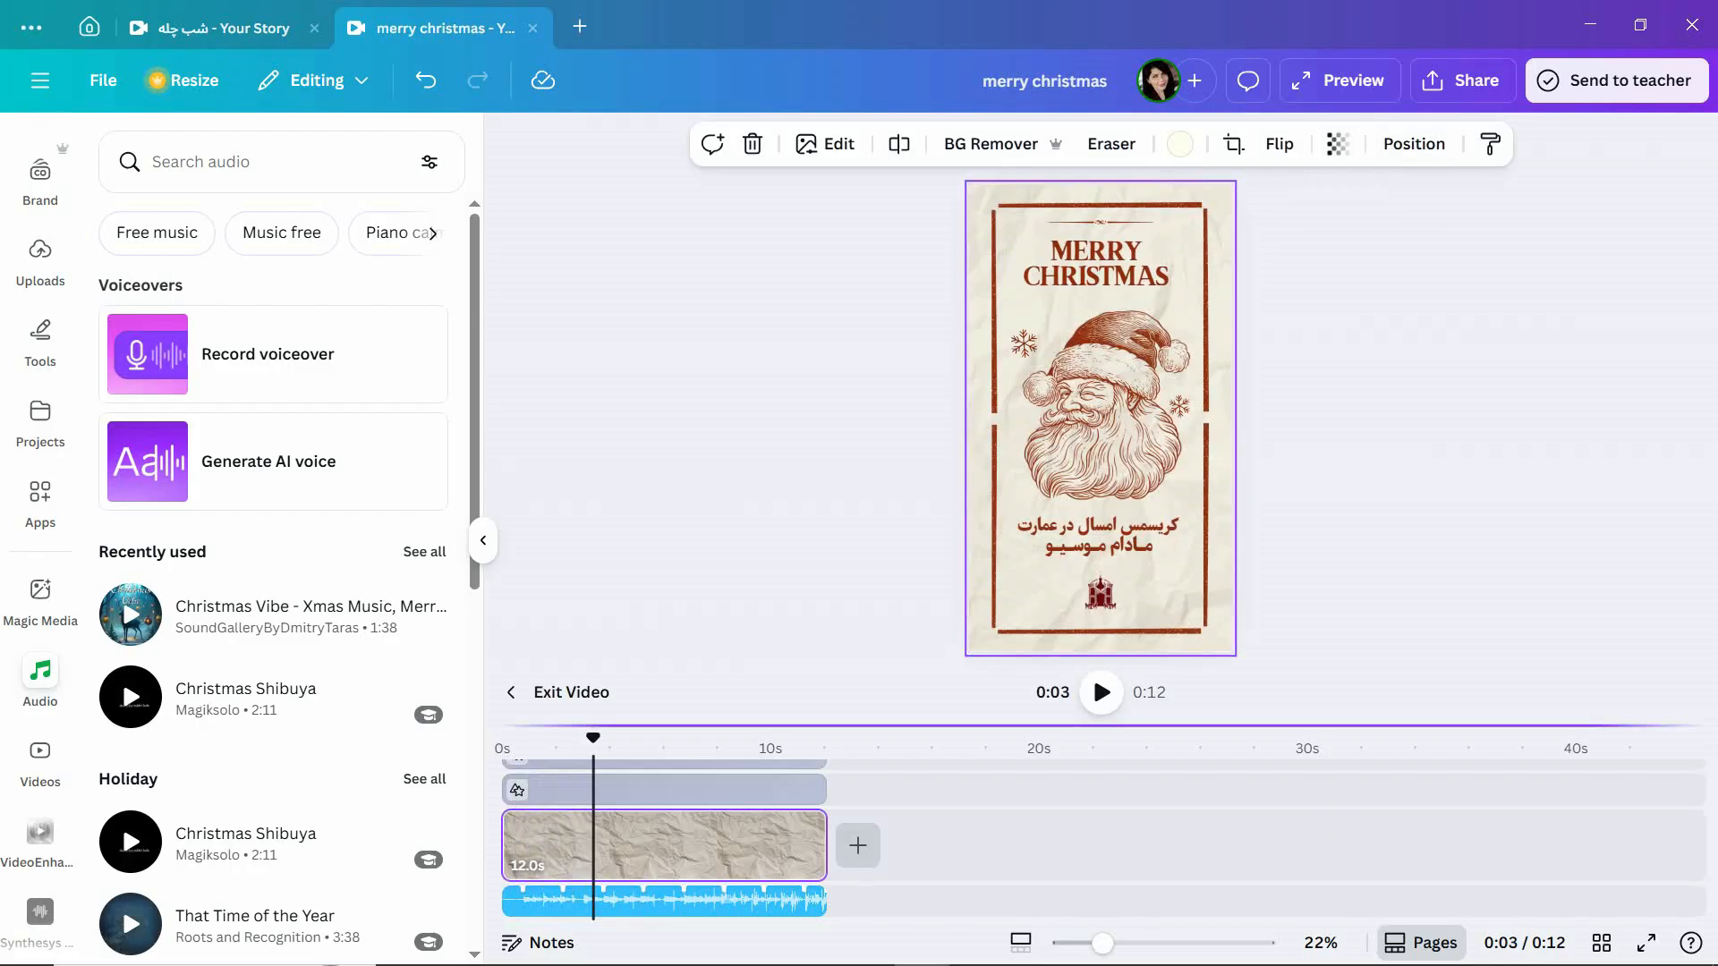
# Compare animation previews for the grouped vertical lines on the frame's right side, apply Blur to the group, and play the page.
pyautogui.click(536, 746)
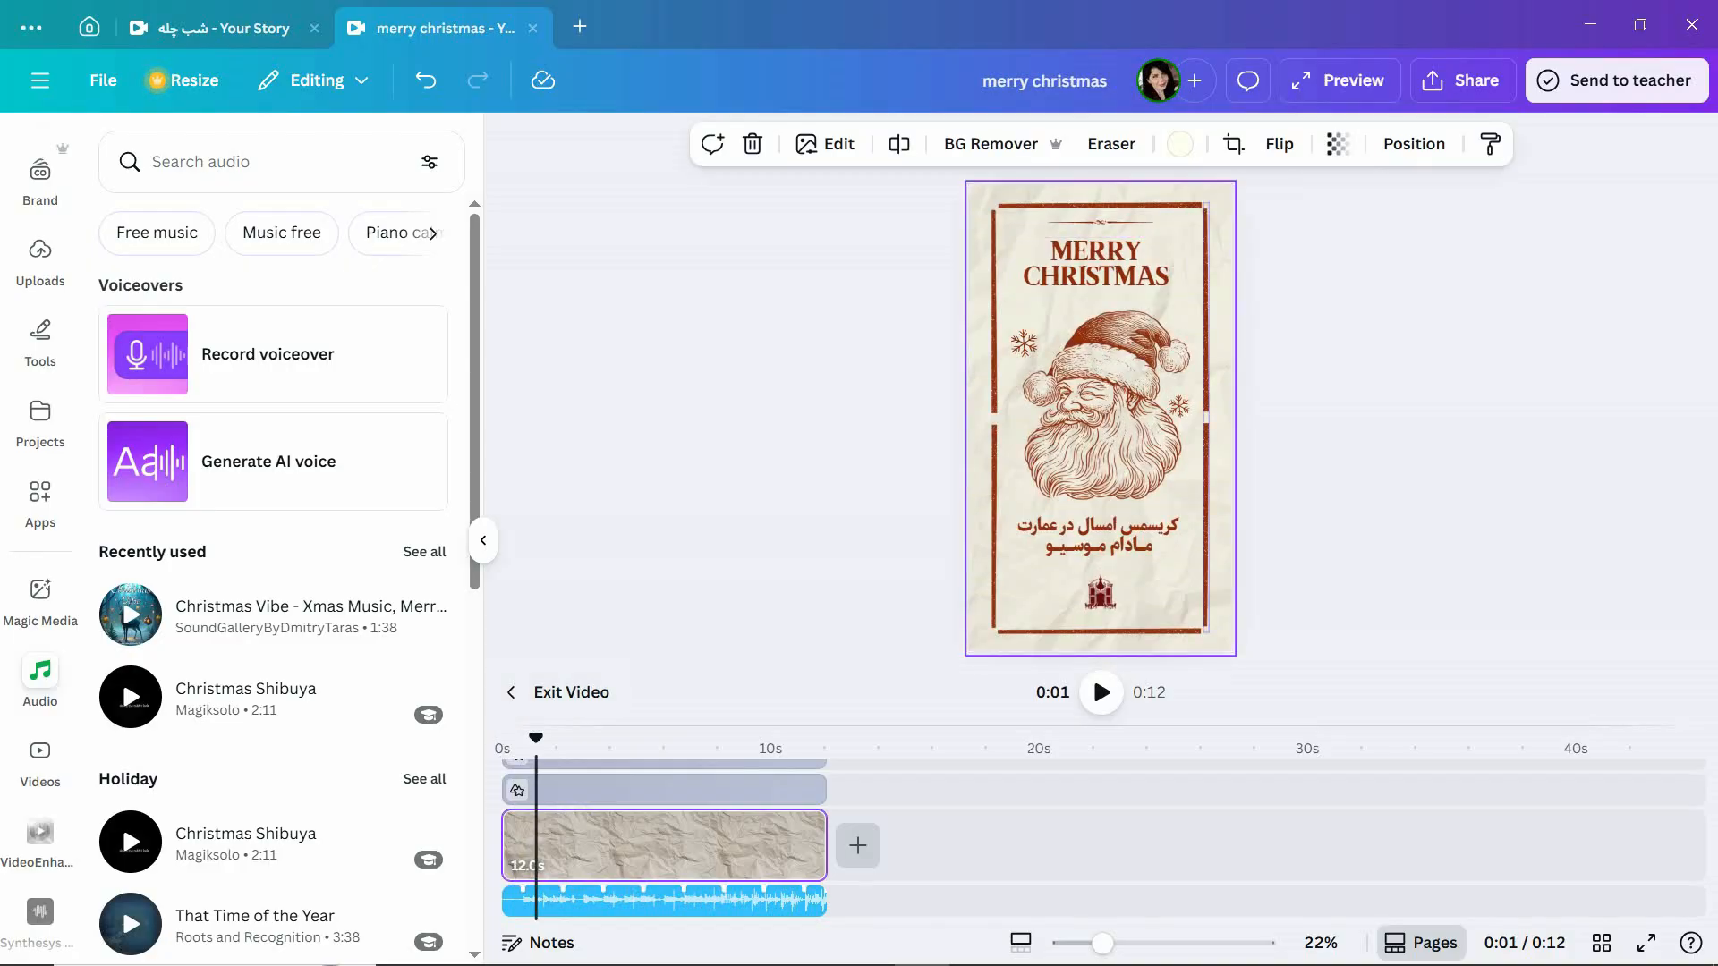
pyautogui.click(1206, 412)
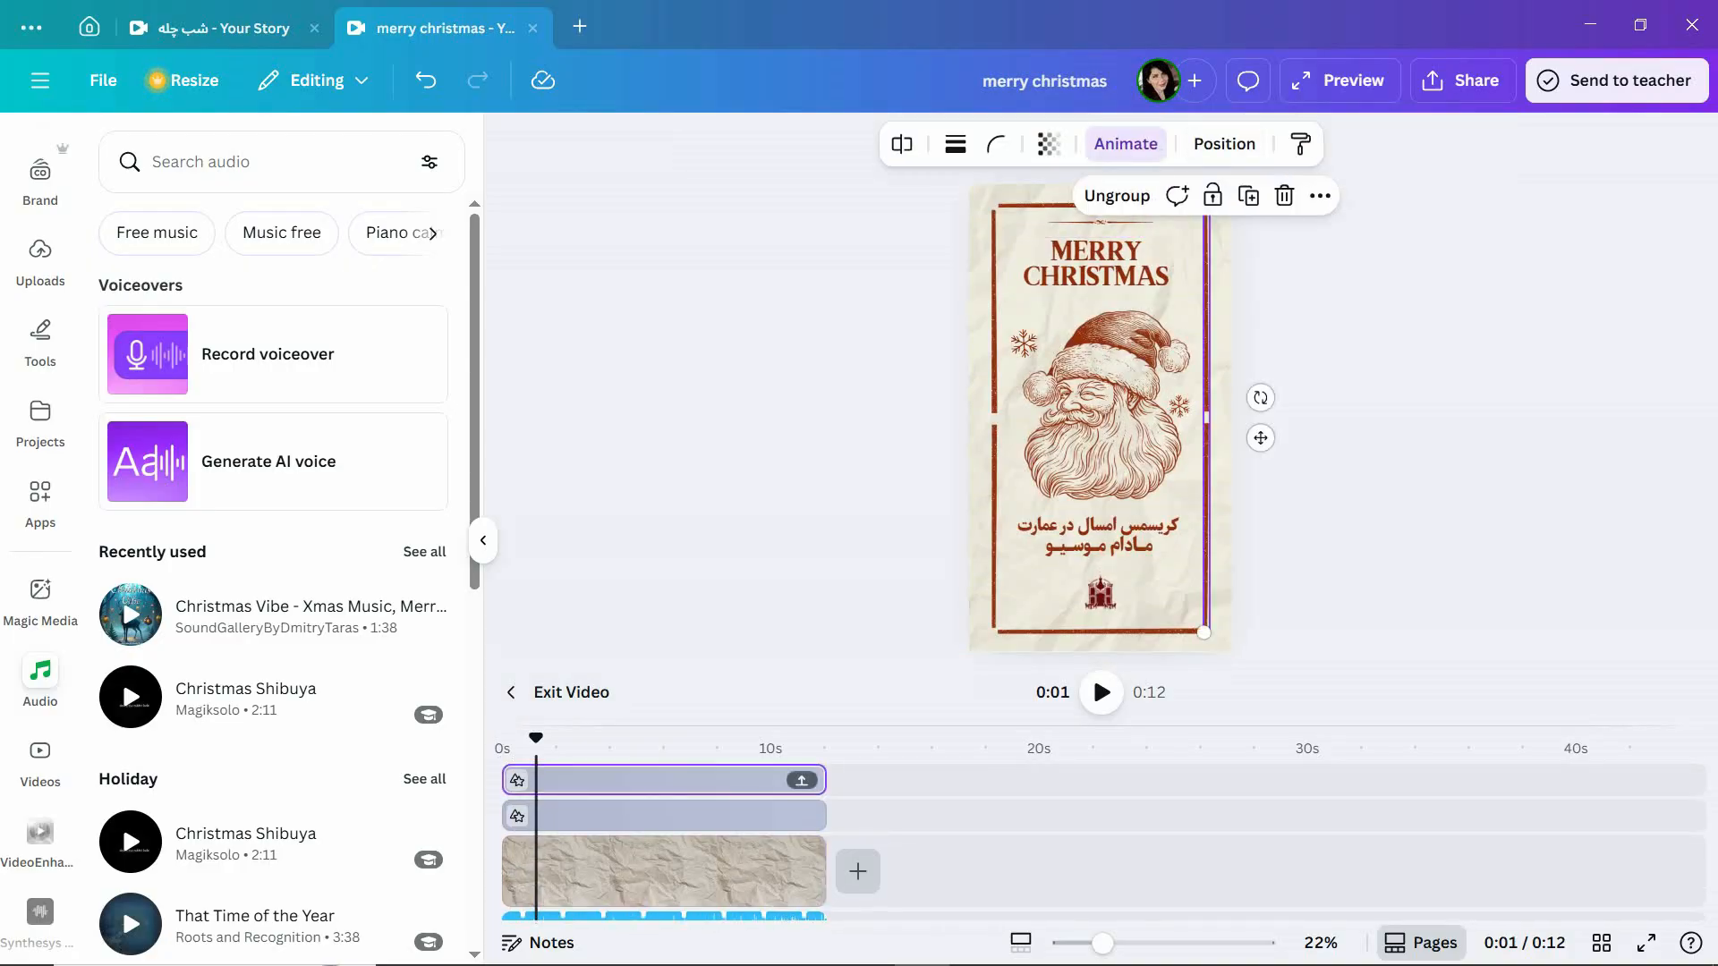
pyautogui.click(1125, 145)
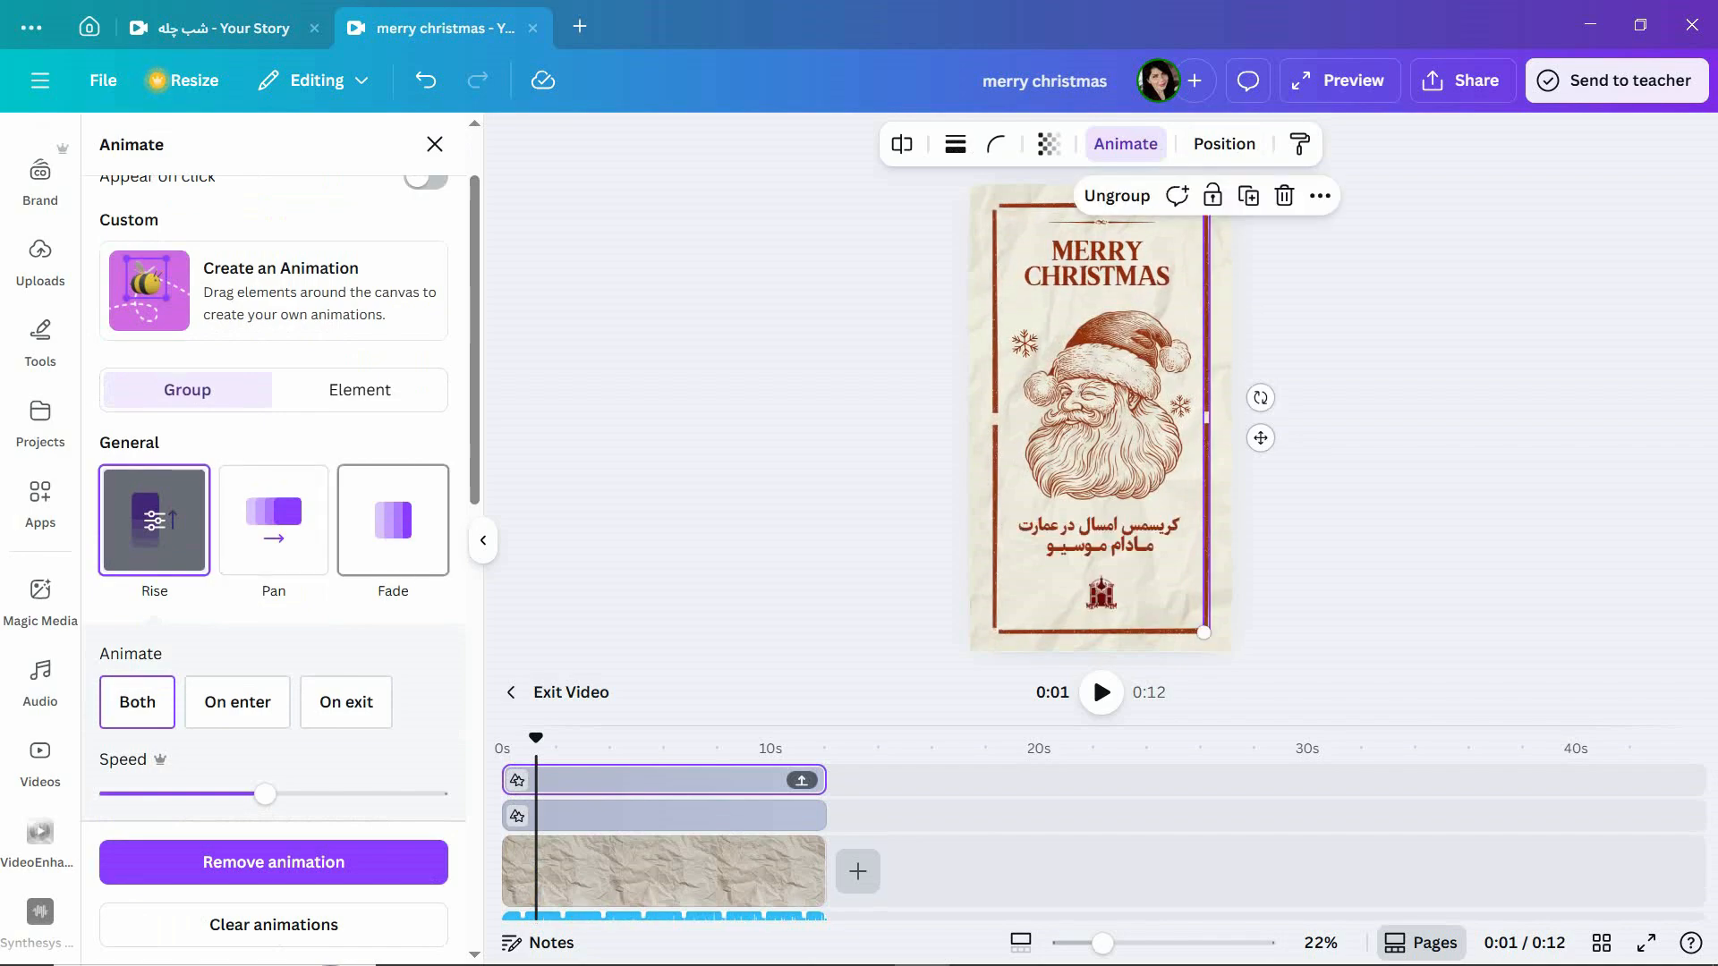
pyautogui.scroll(-1, 393, 528)
pyautogui.scroll(-5, 393, 527)
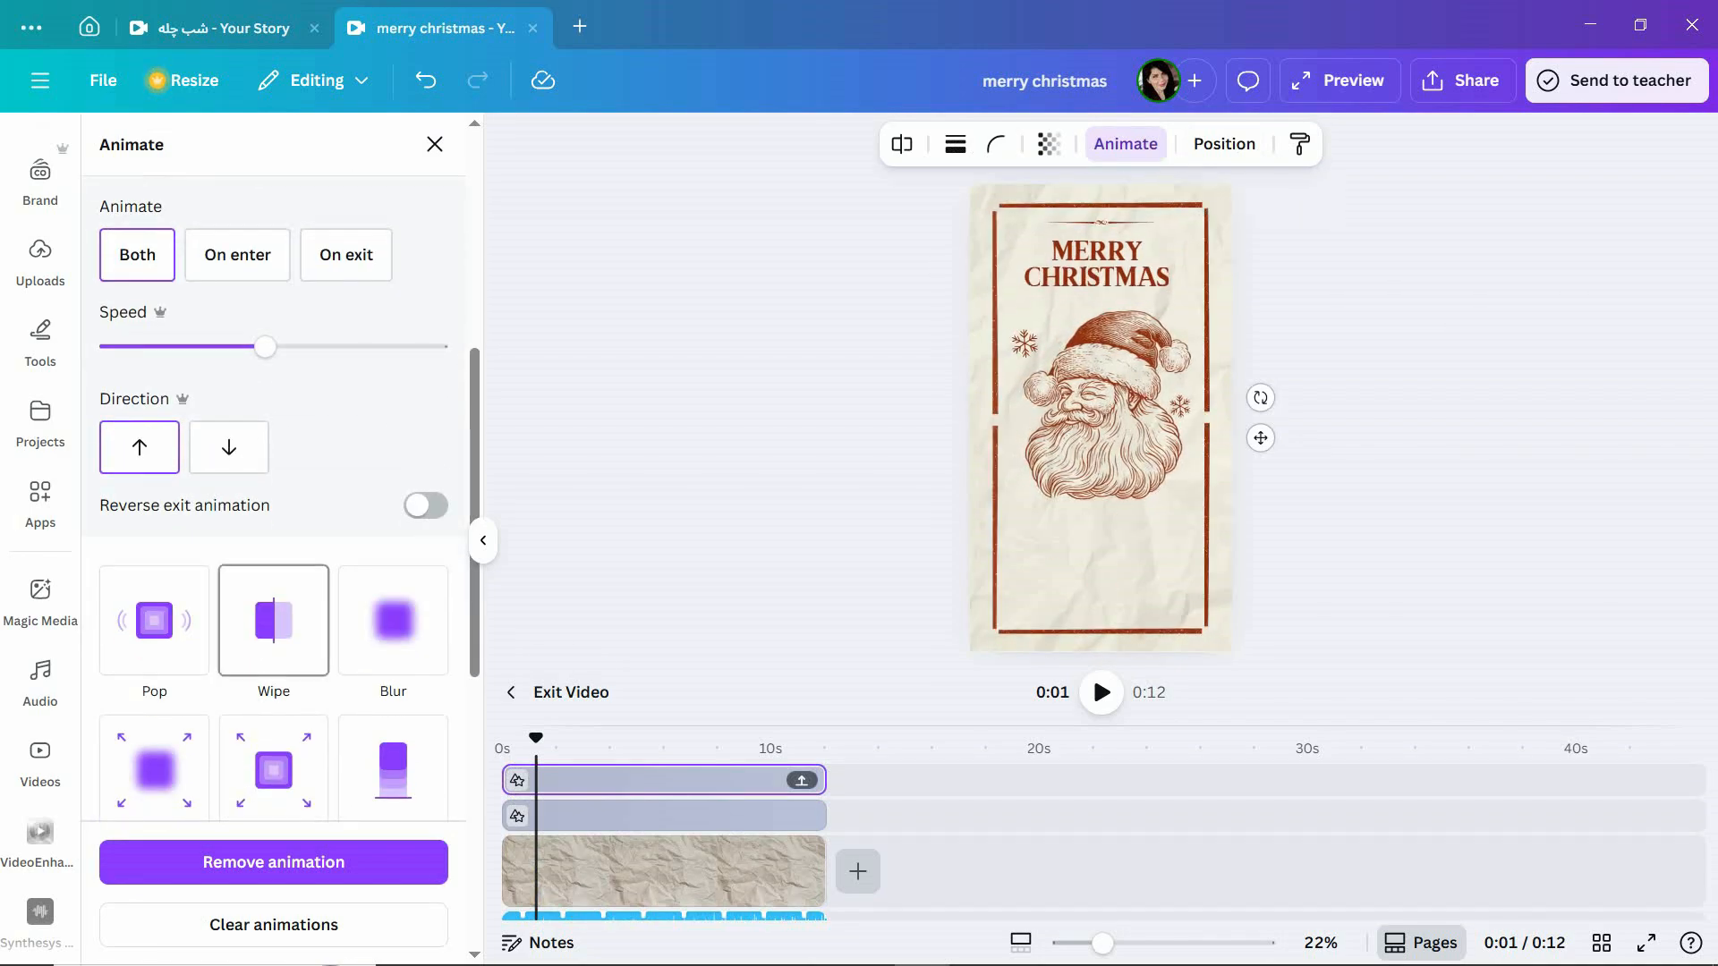
pyautogui.scroll(-3, 274, 582)
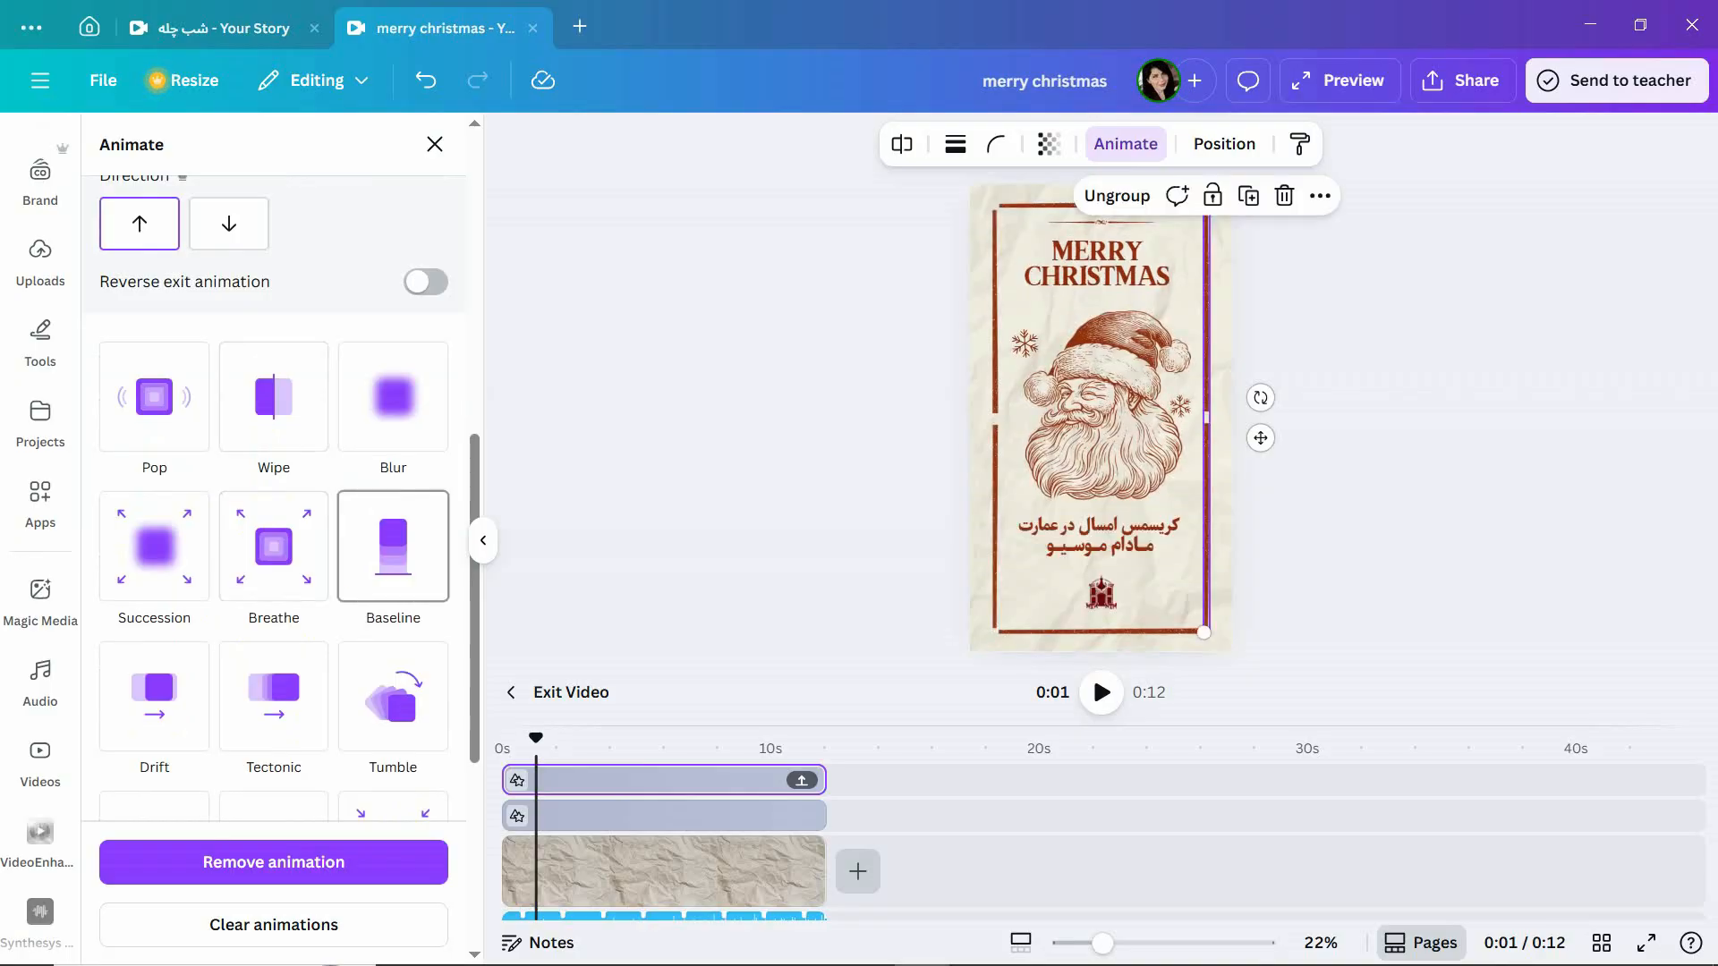
pyautogui.scroll(-1, 392, 546)
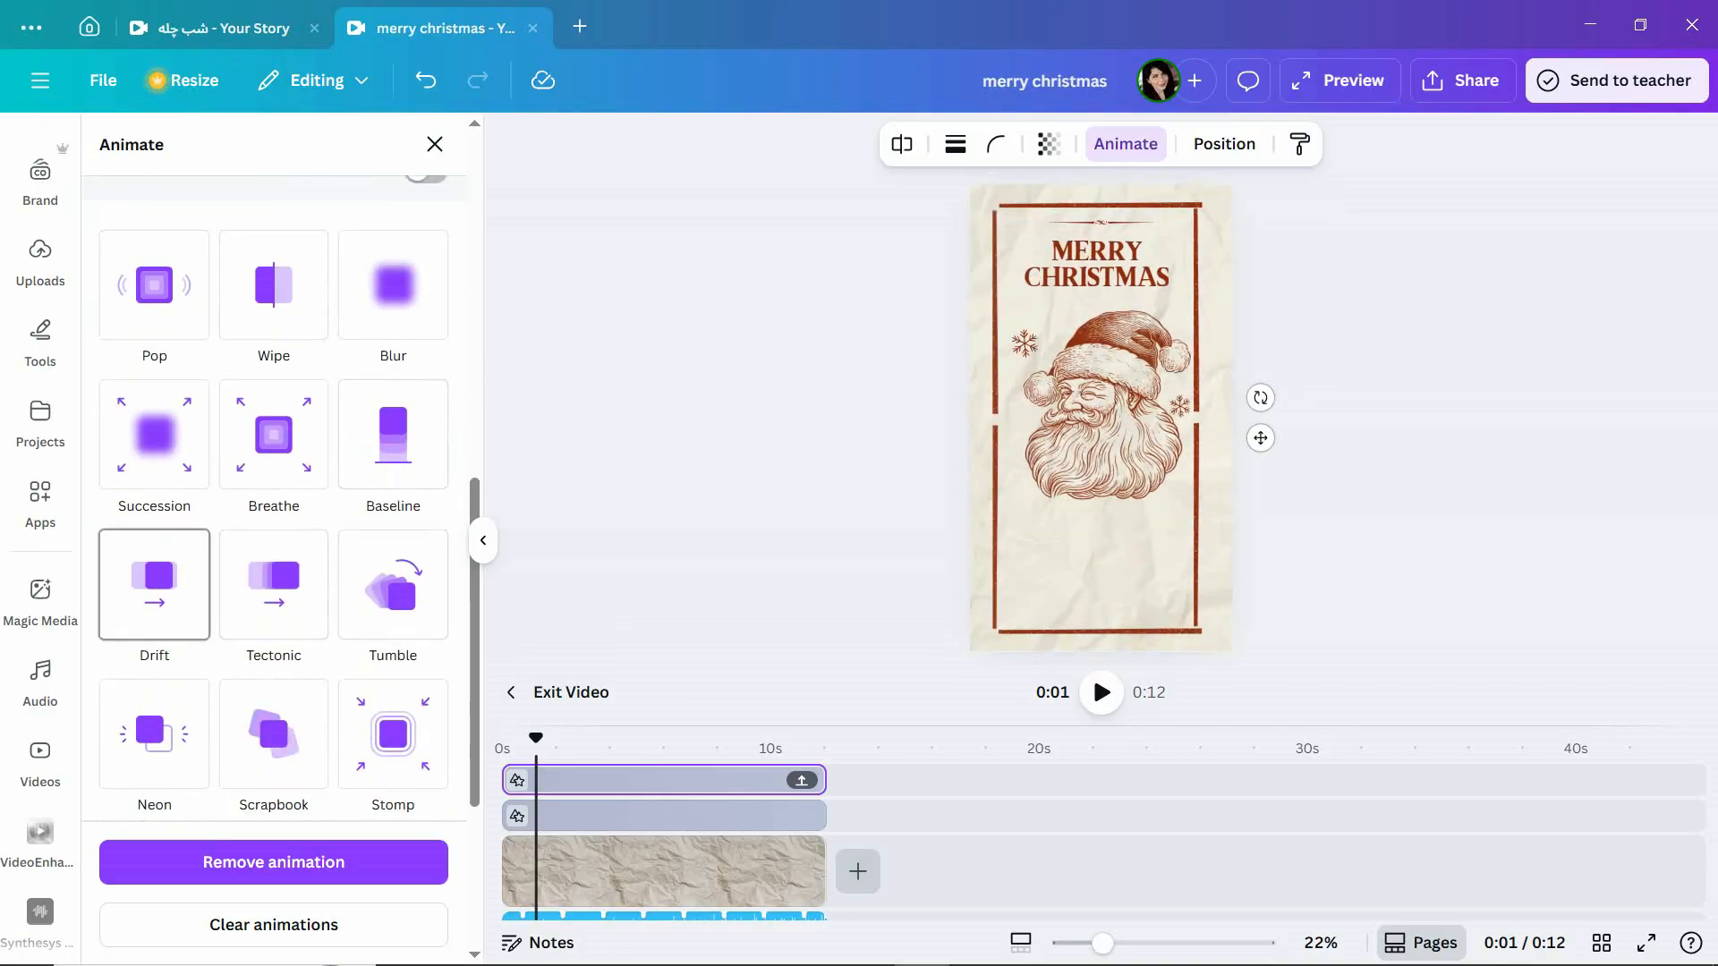
pyautogui.scroll(-2, 393, 609)
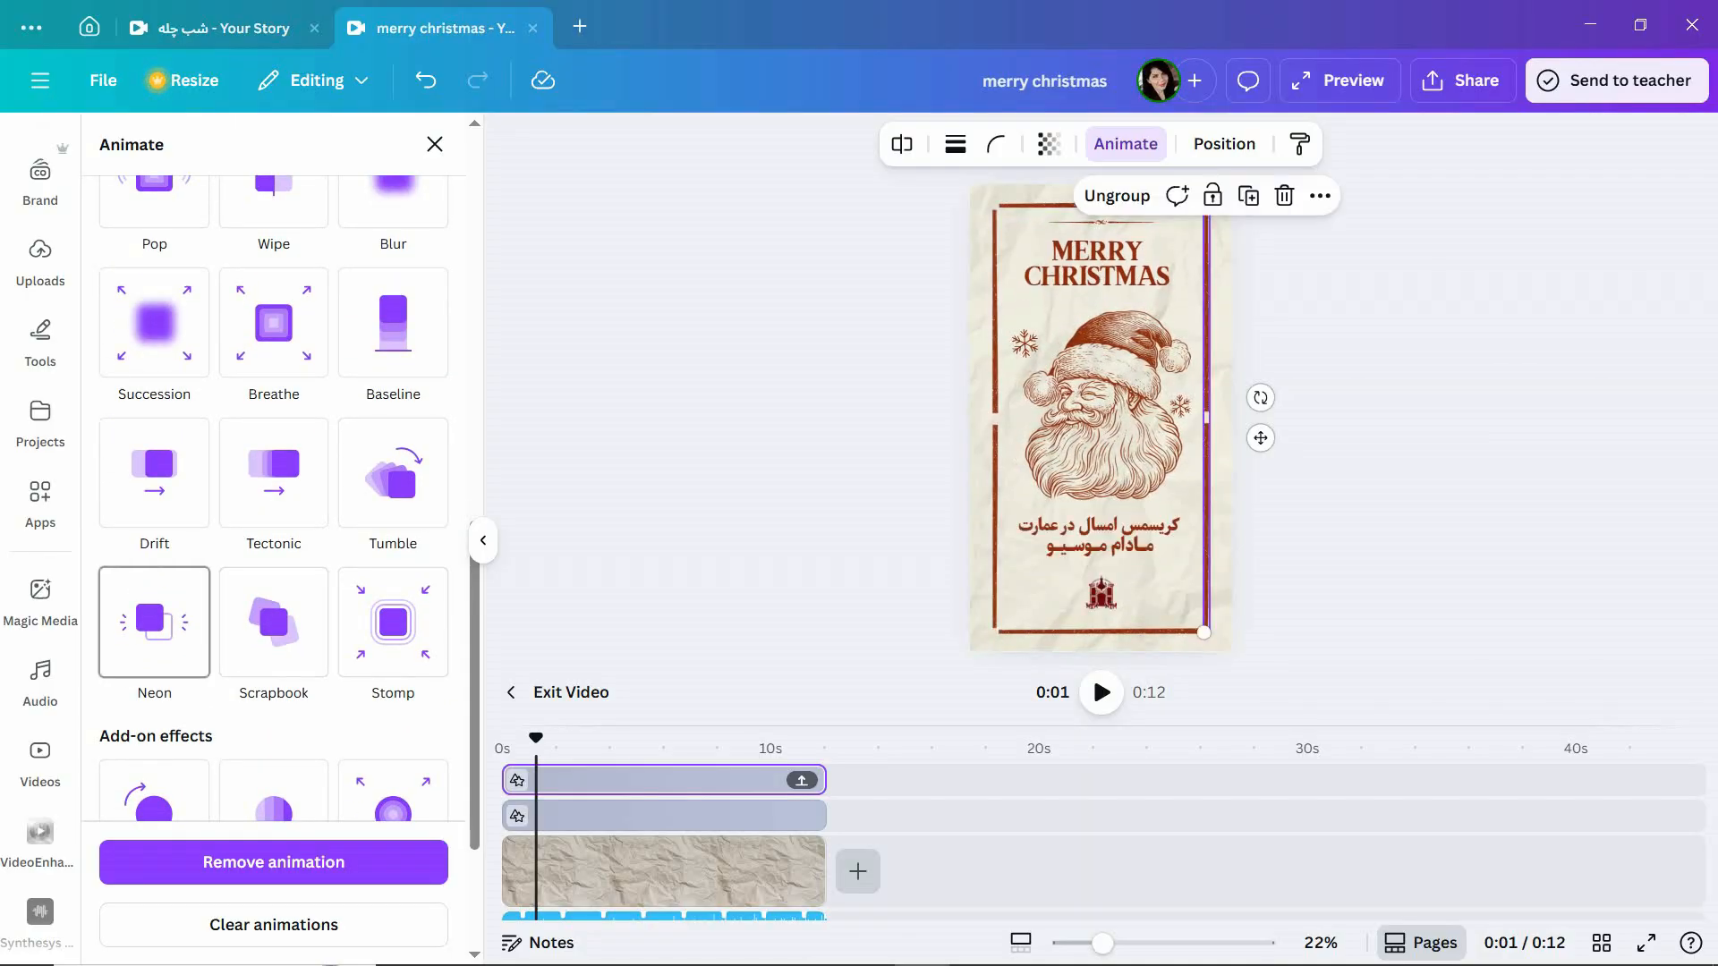
pyautogui.scroll(-3, 154, 617)
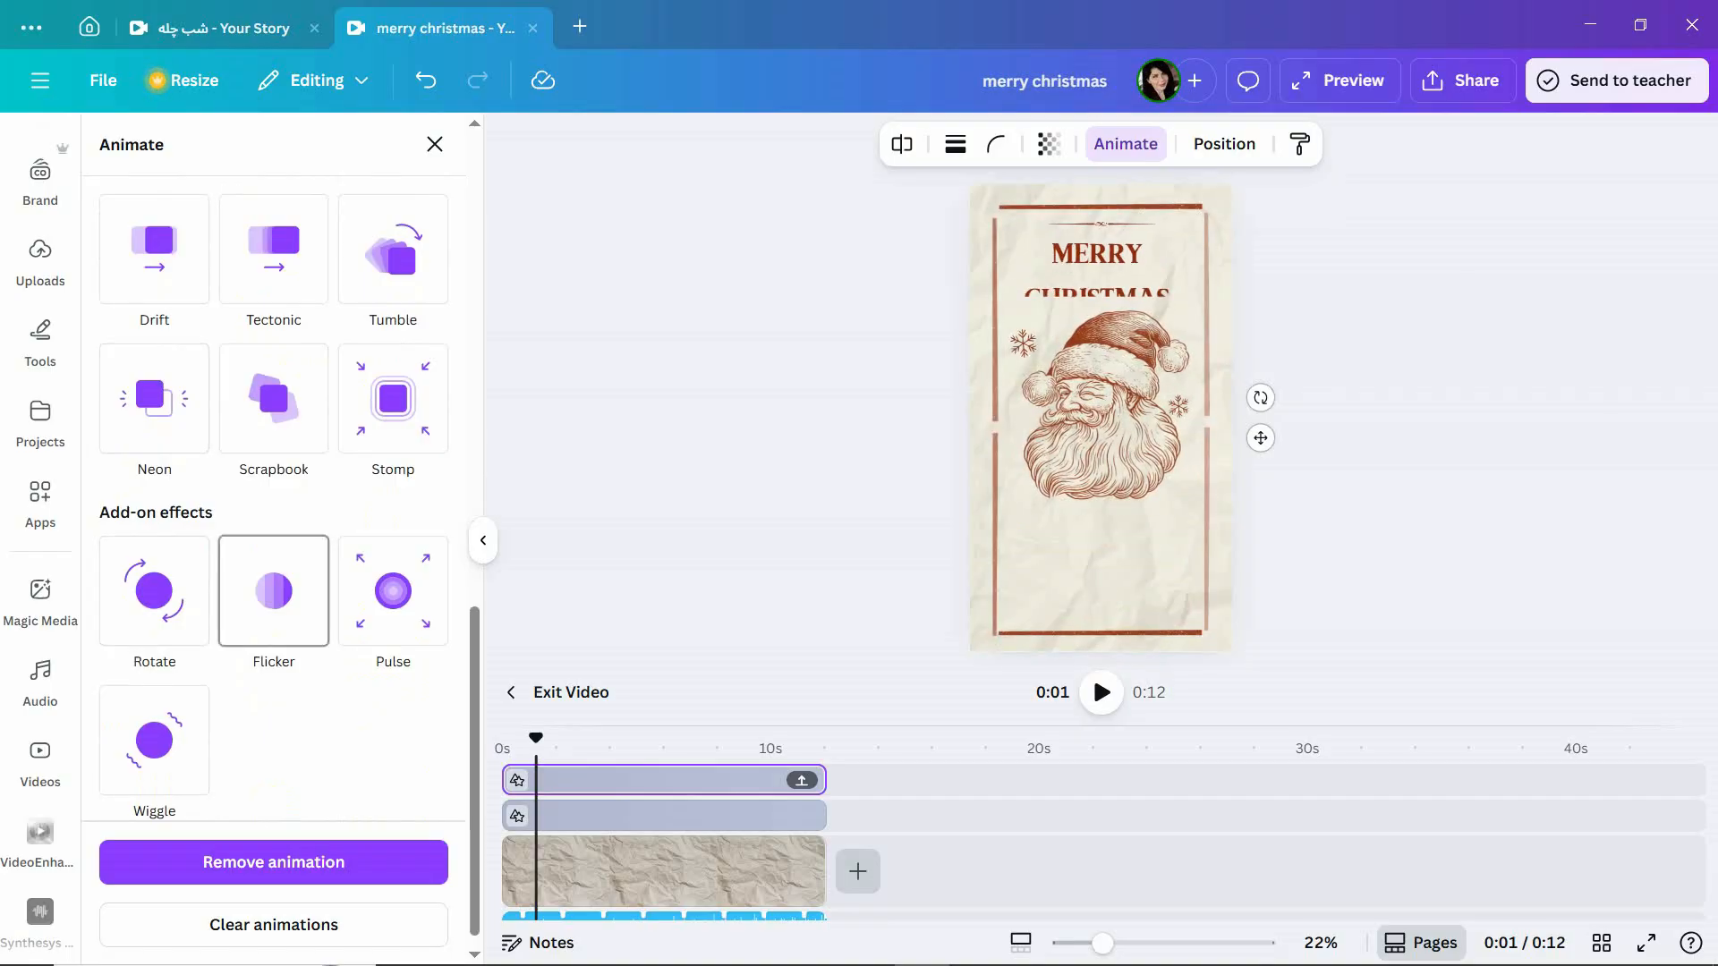
pyautogui.scroll(6, 154, 617)
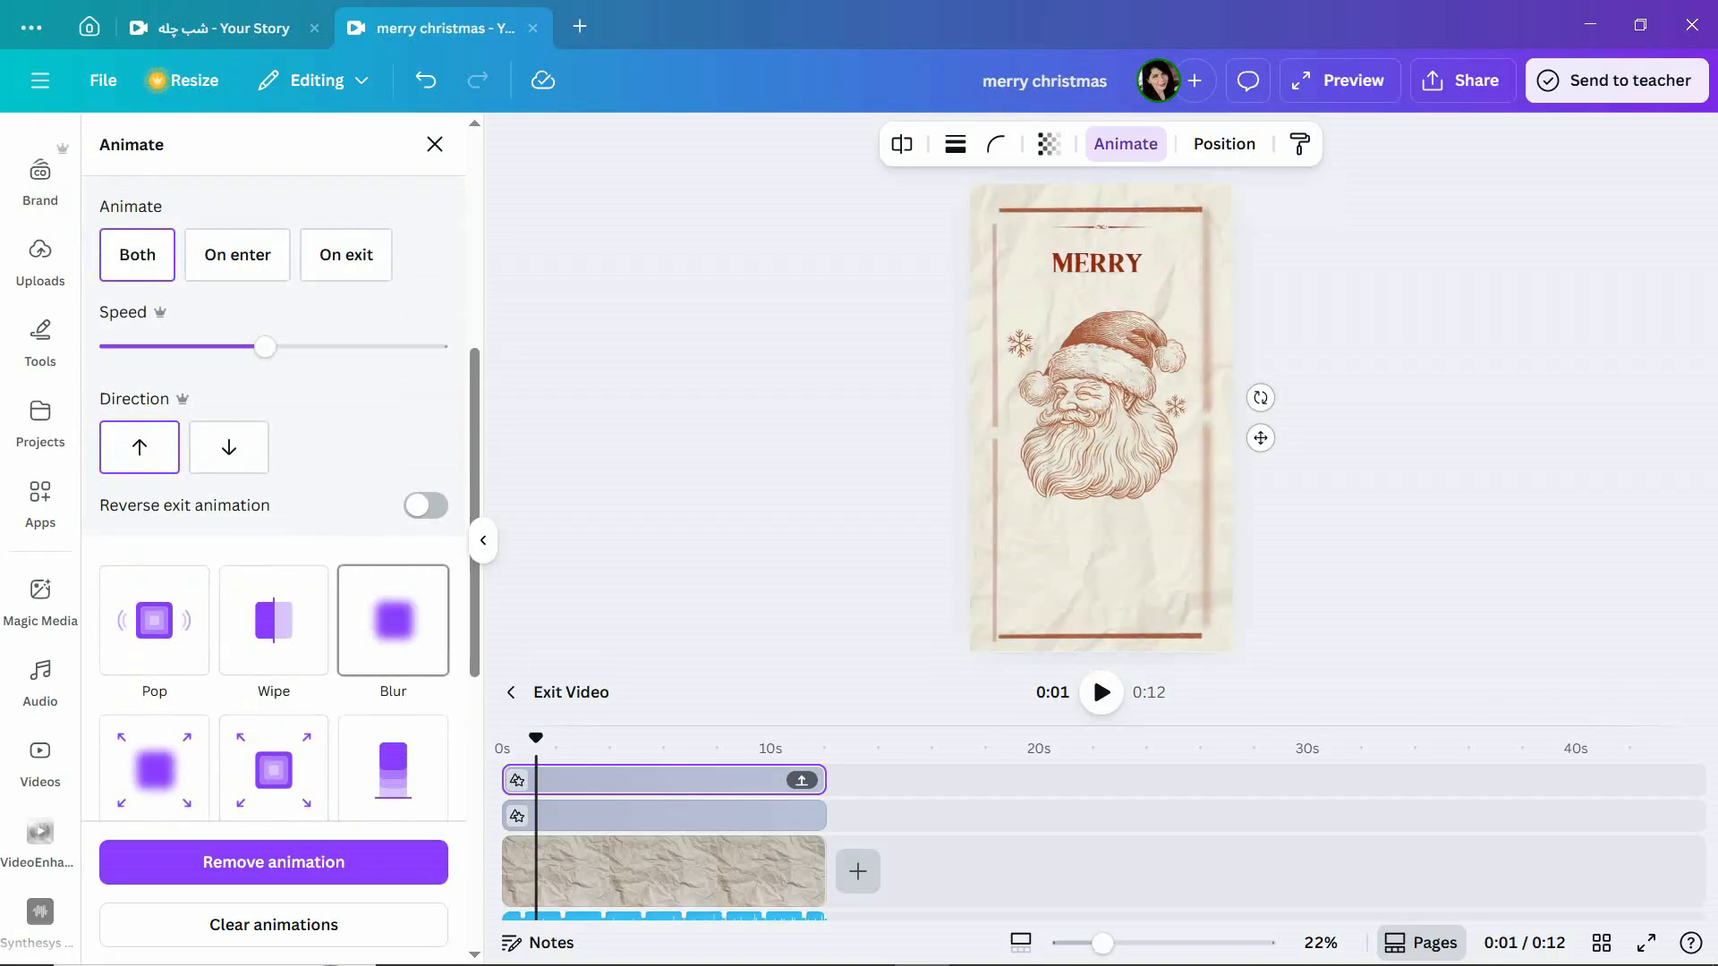
pyautogui.click(393, 620)
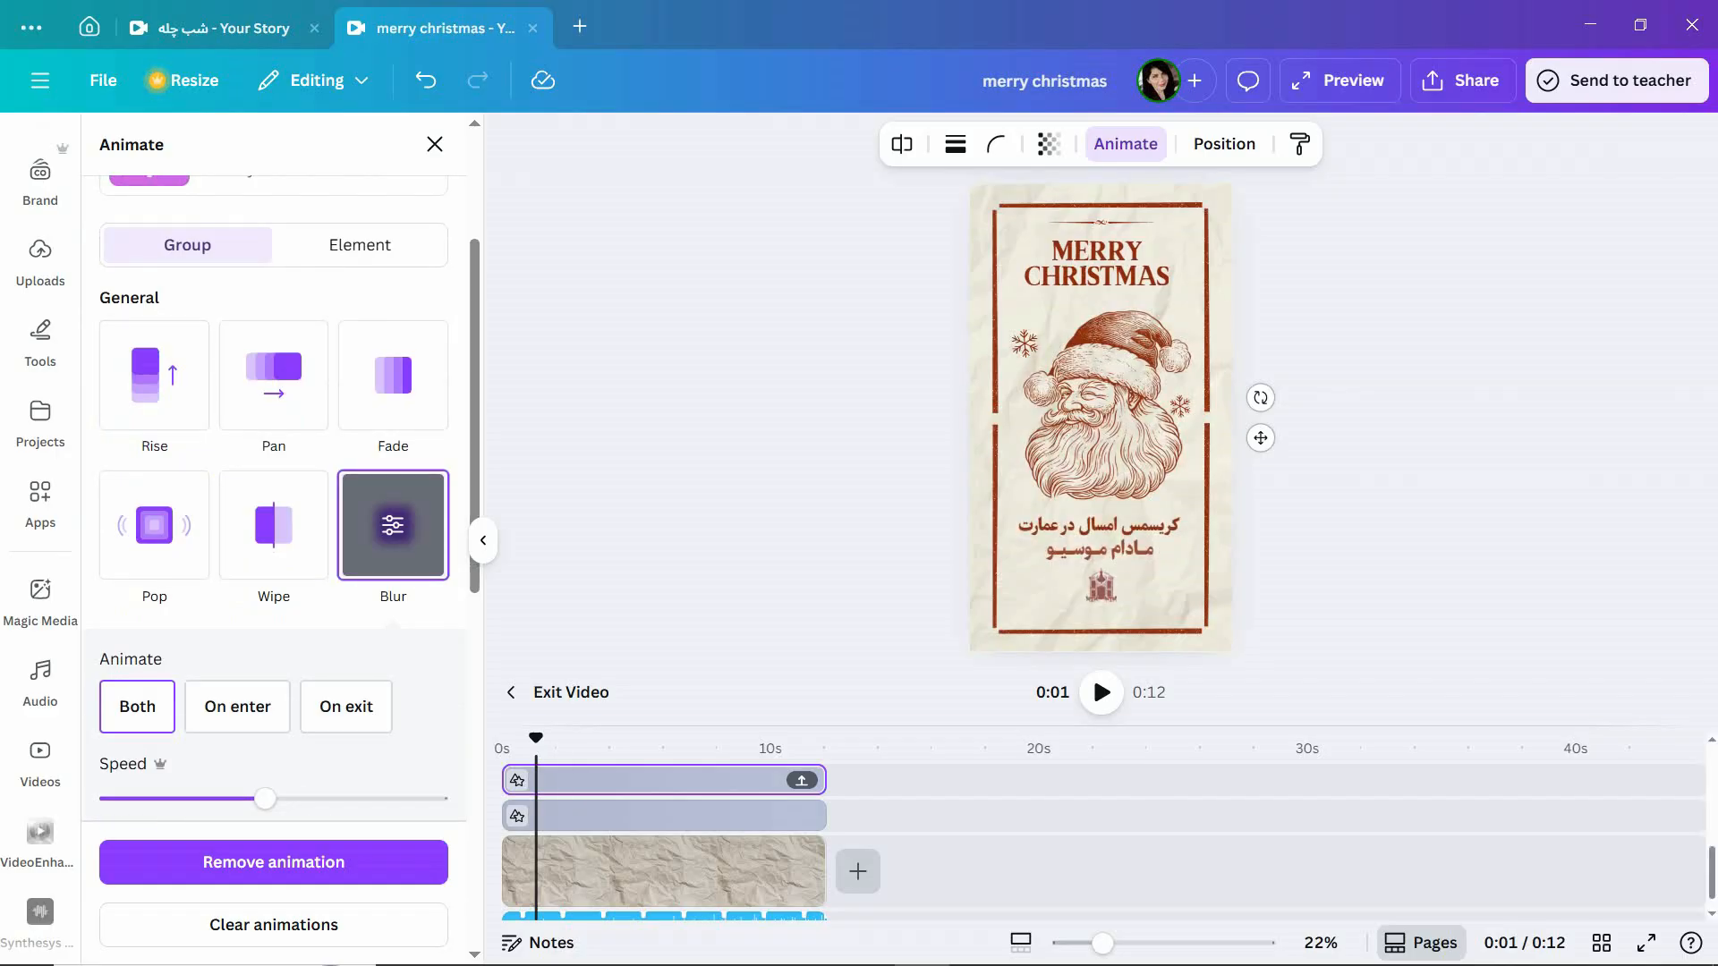
pyautogui.click(1101, 692)
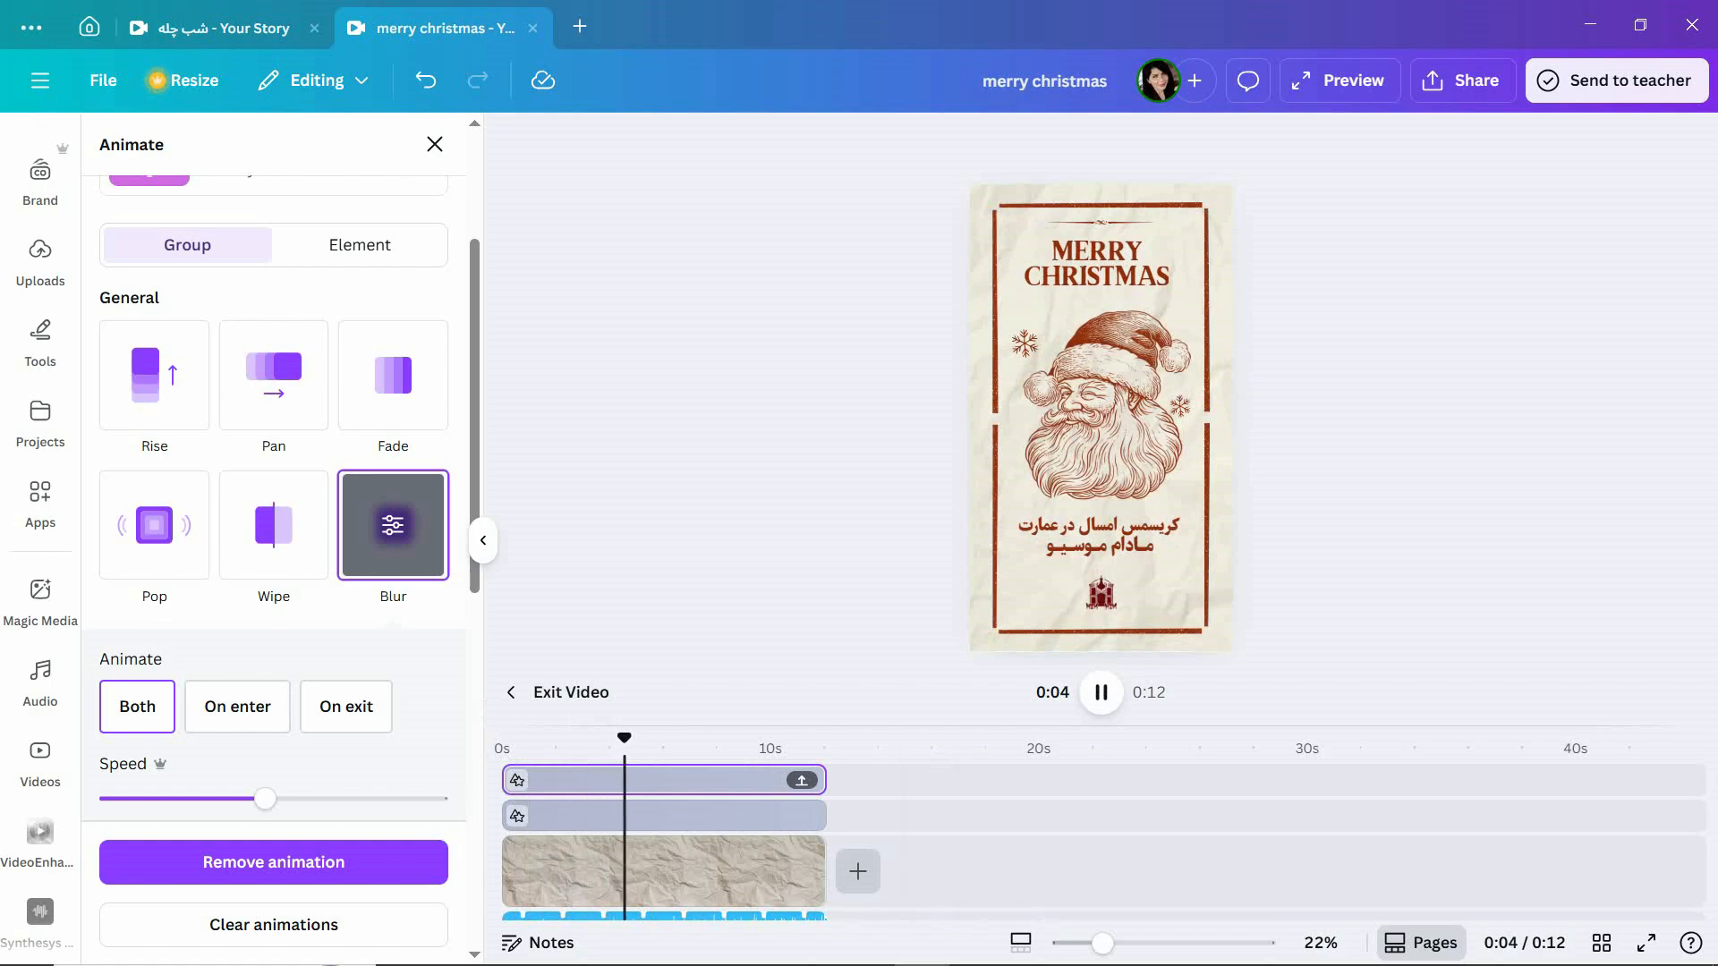
# Stop playback and delay the two Persian caption lines so the upper starts at about 1.5 seconds and the lower at about 2.6 seconds.
pyautogui.click(1102, 692)
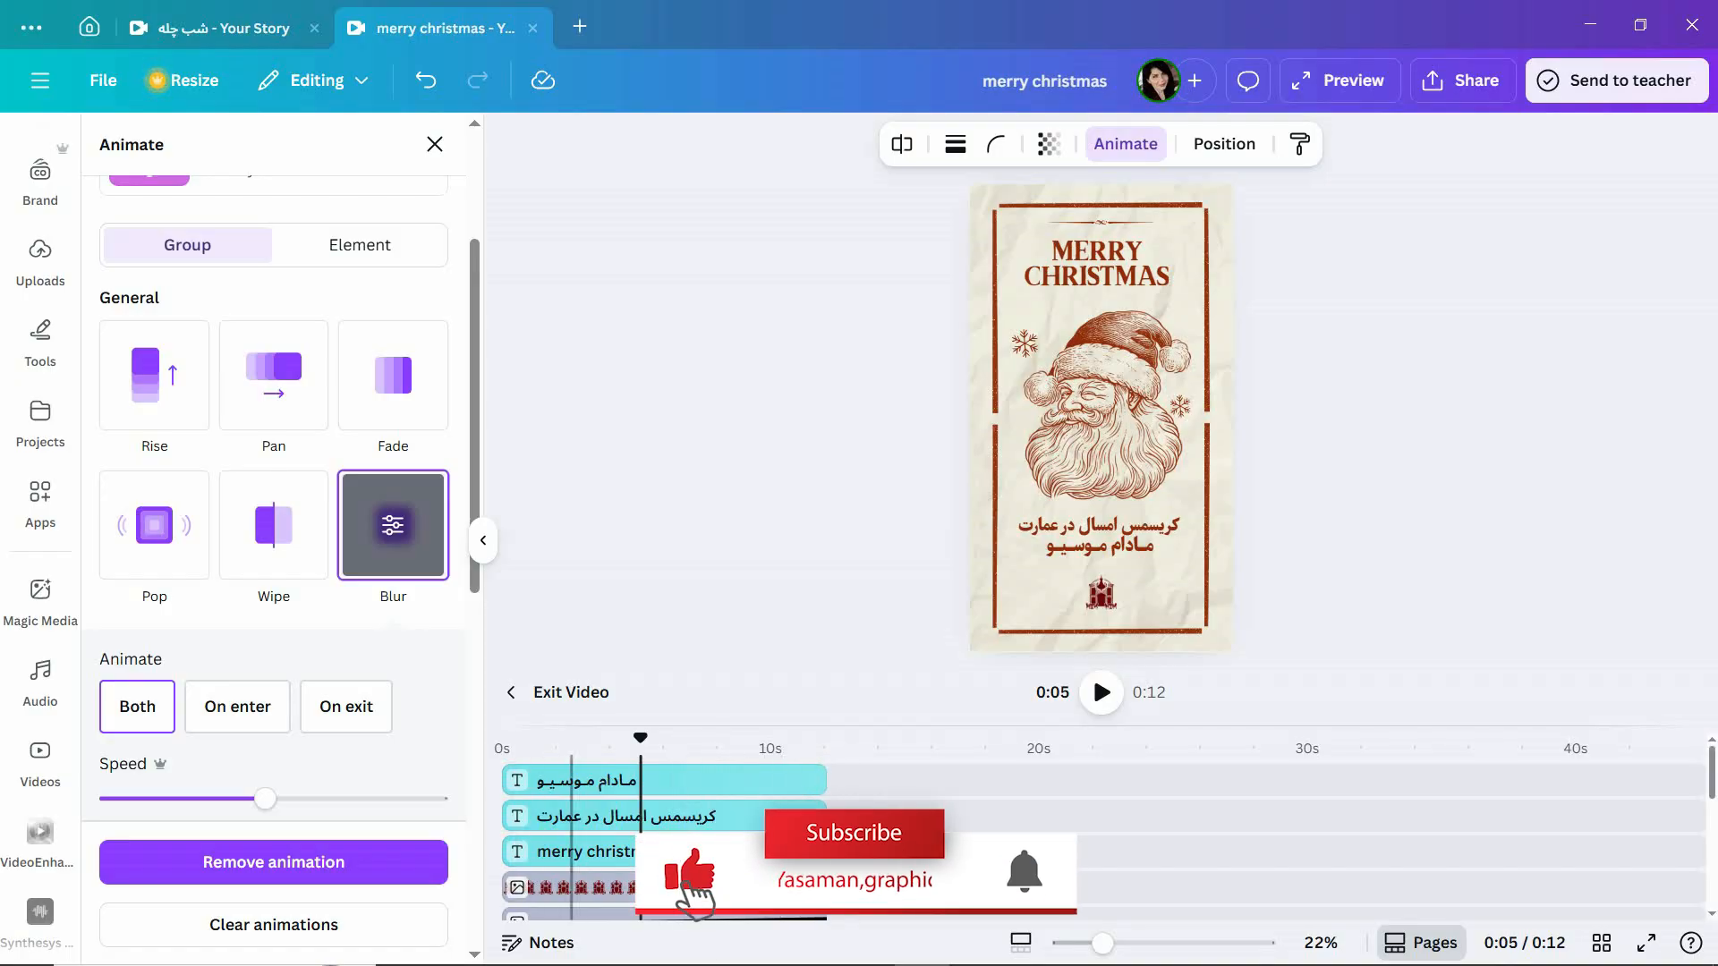
pyautogui.click(572, 851)
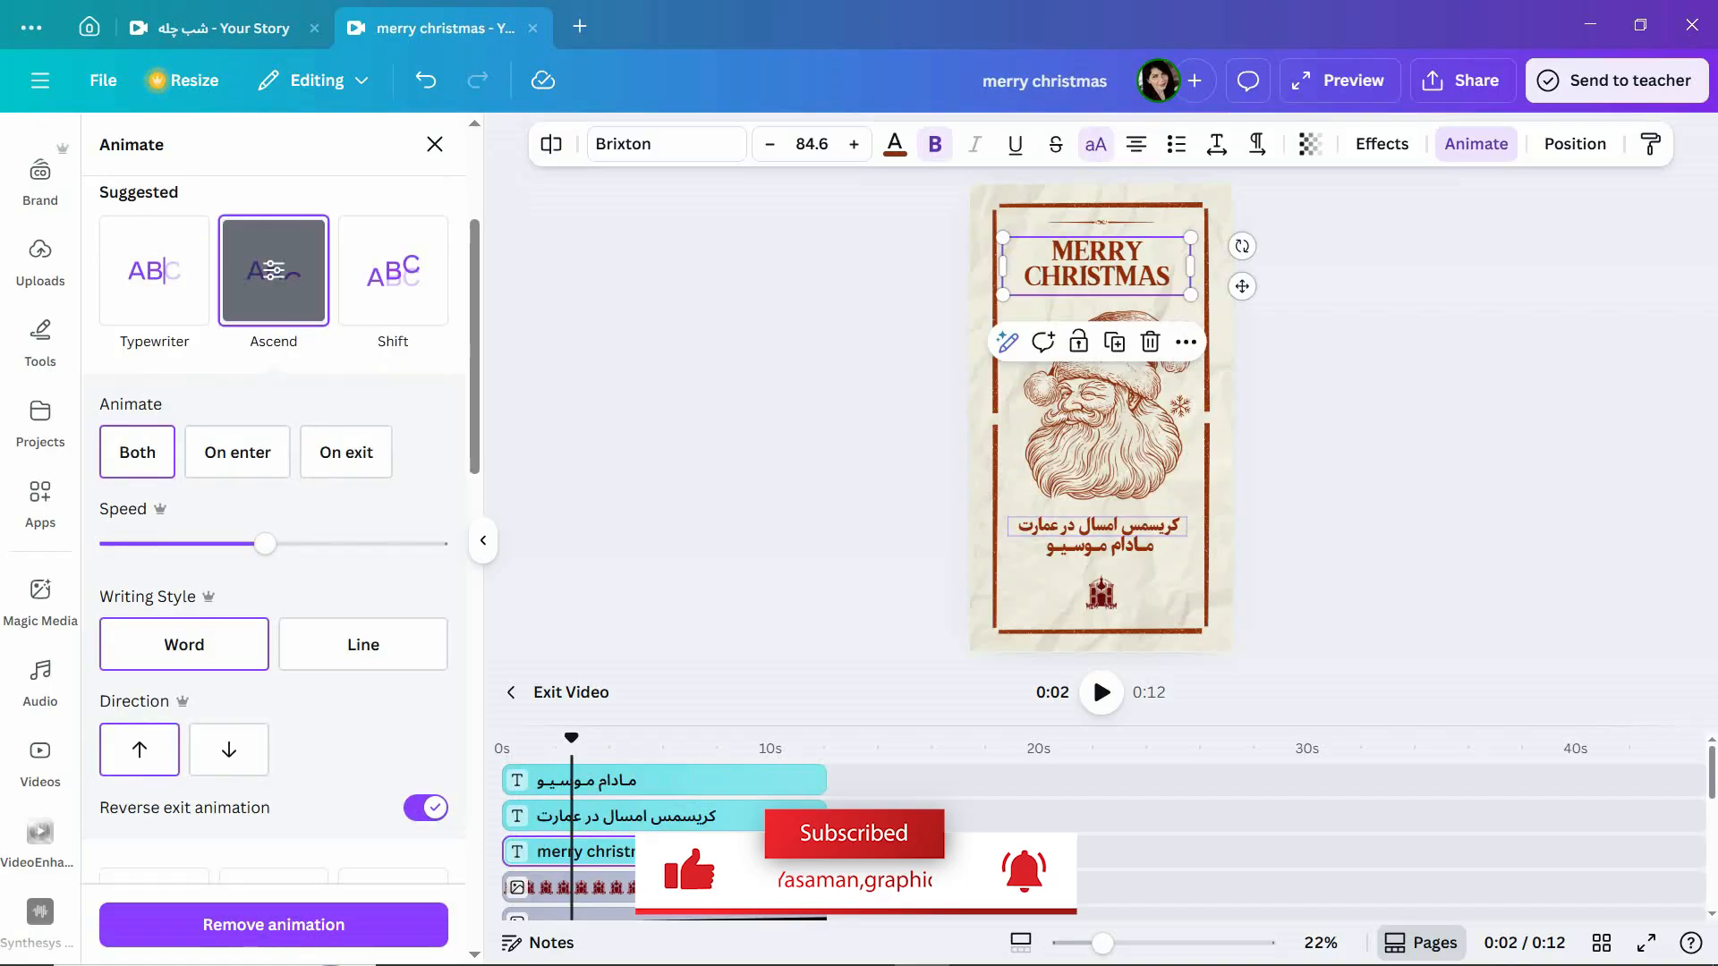
pyautogui.moveTo(506, 816); pyautogui.dragTo(573, 780)
pyautogui.click(545, 816)
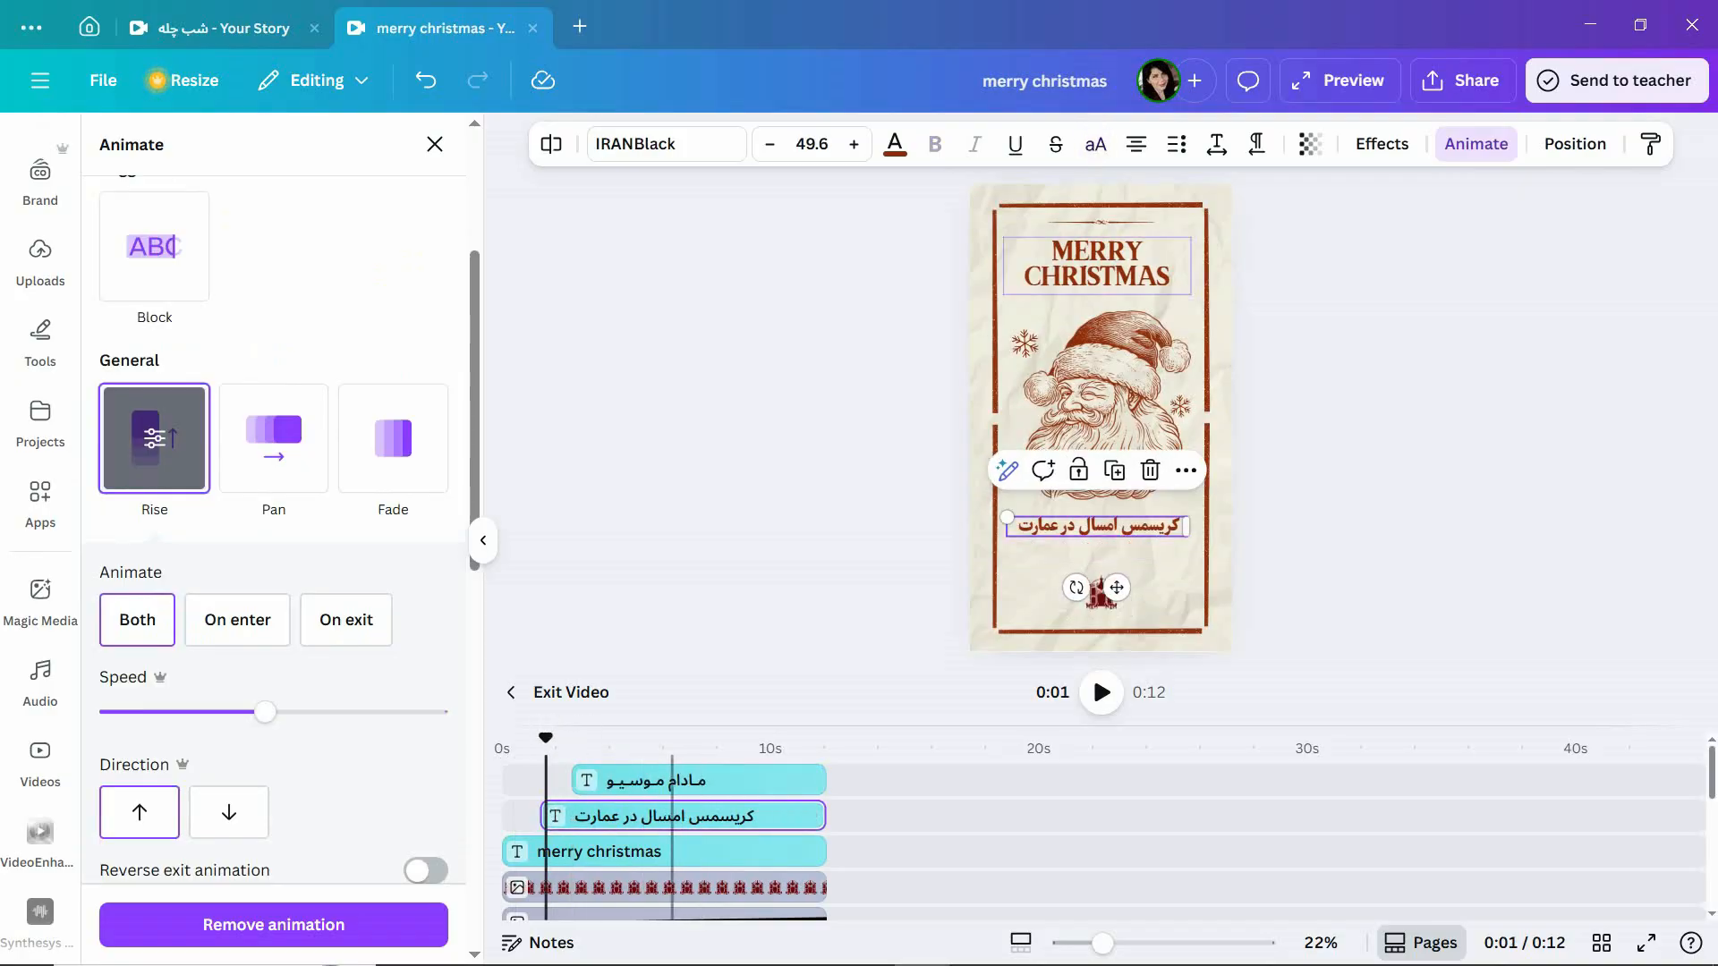
pyautogui.scroll(-4, 672, 841)
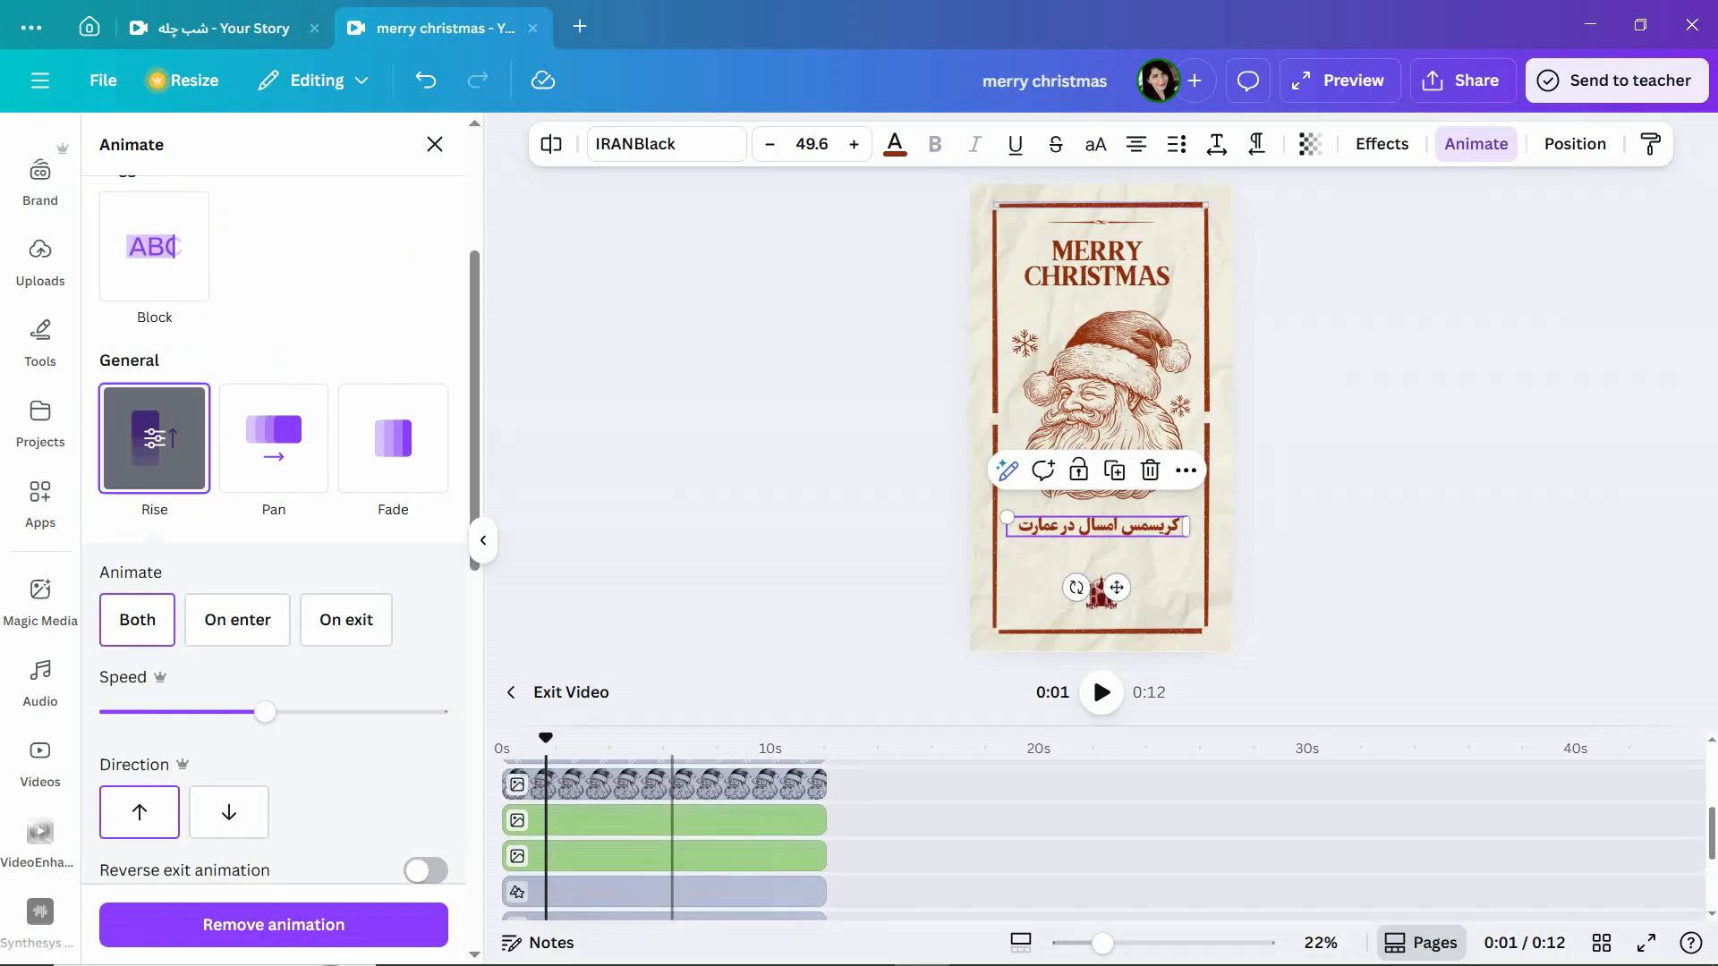
pyautogui.scroll(3, 672, 841)
pyautogui.scroll(1, 690, 850)
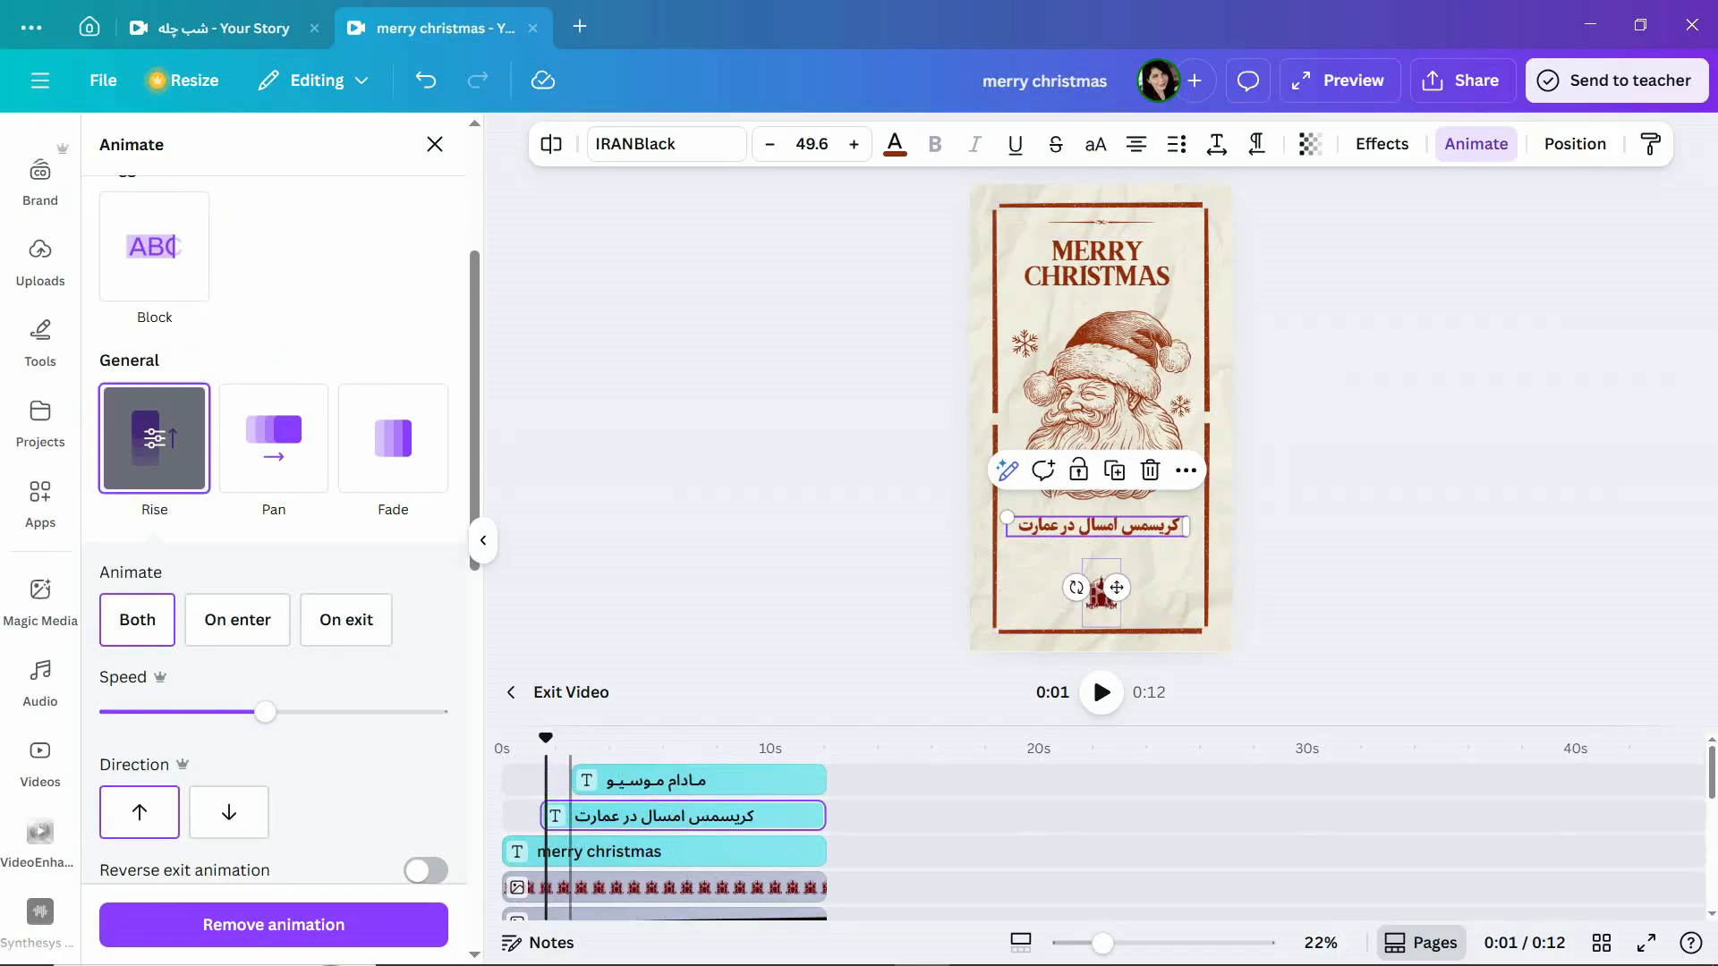
# Move the building logo's clip to the topmost timeline track, delay its start to about 3.5 seconds, and play the page.
pyautogui.click(1100, 592)
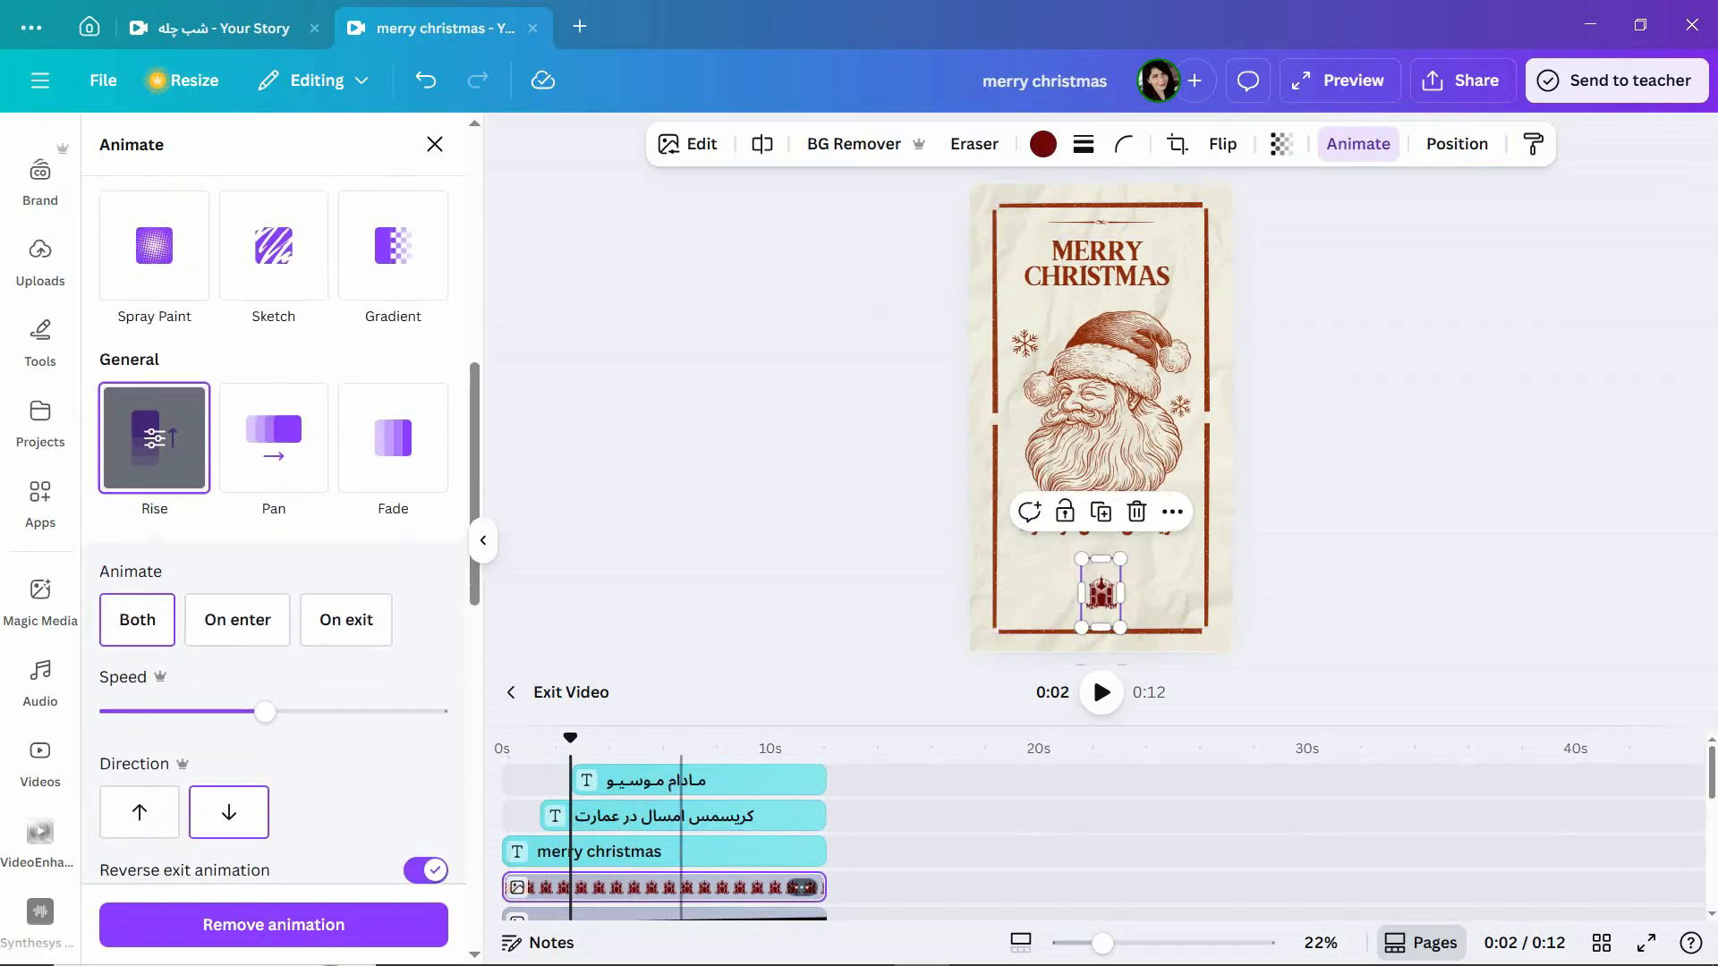
pyautogui.moveTo(681, 887); pyautogui.dragTo(692, 780)
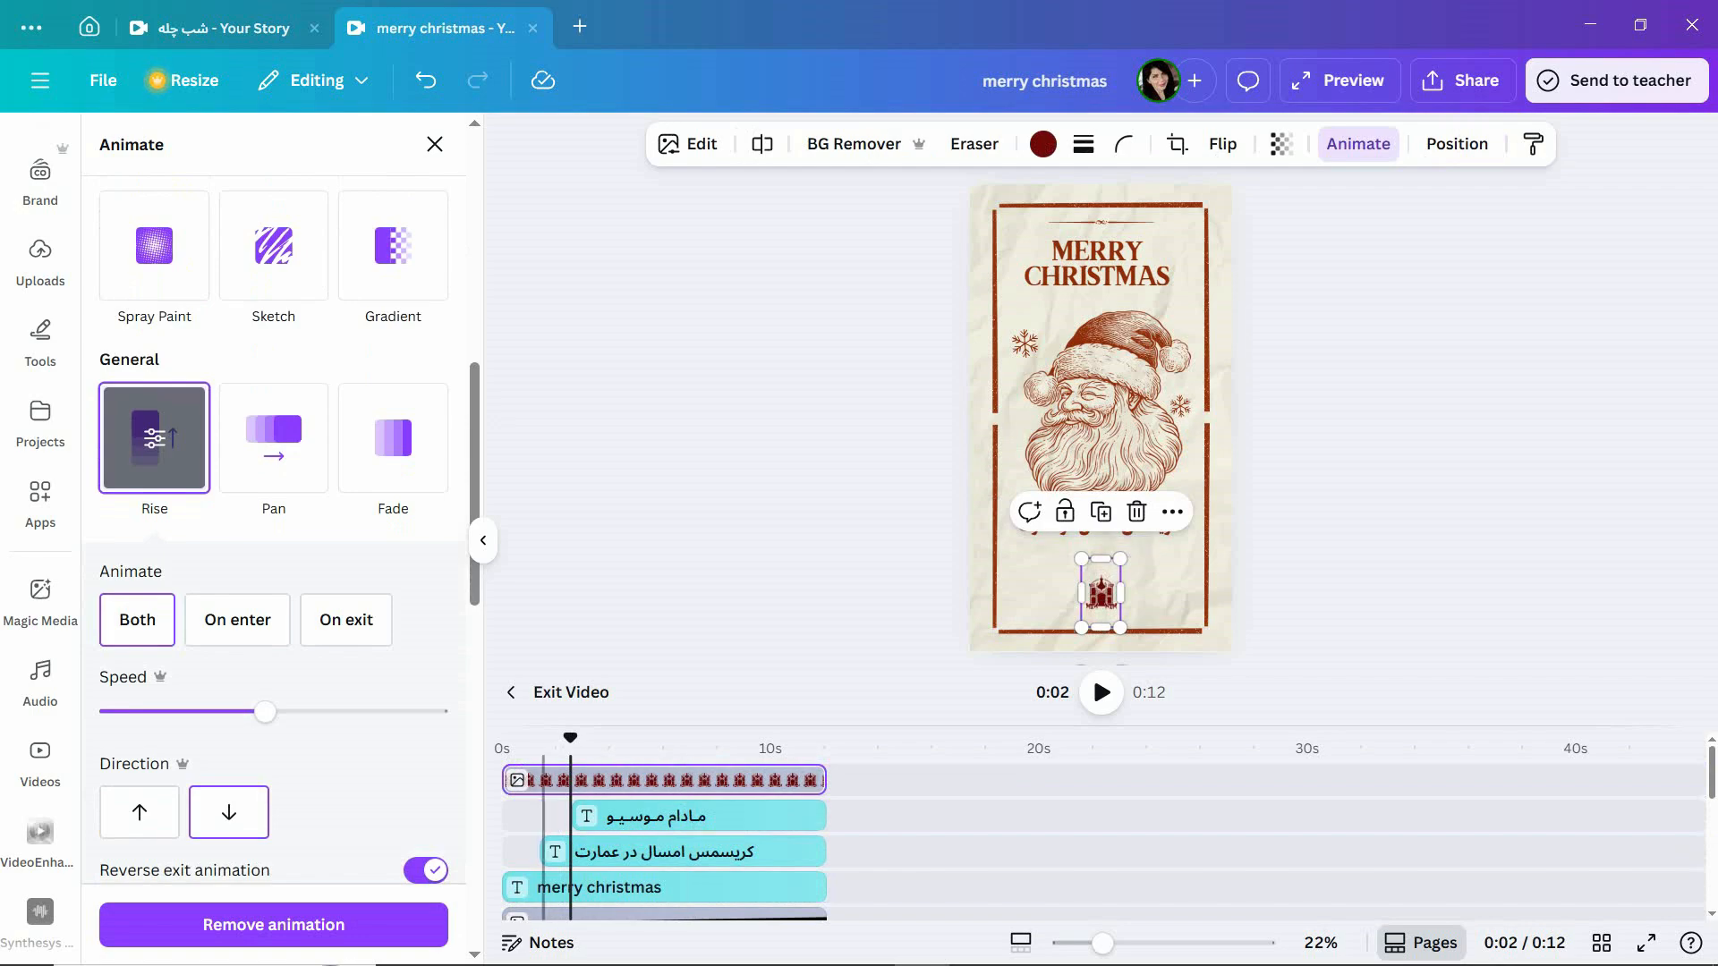
pyautogui.moveTo(507, 780); pyautogui.dragTo(595, 781)
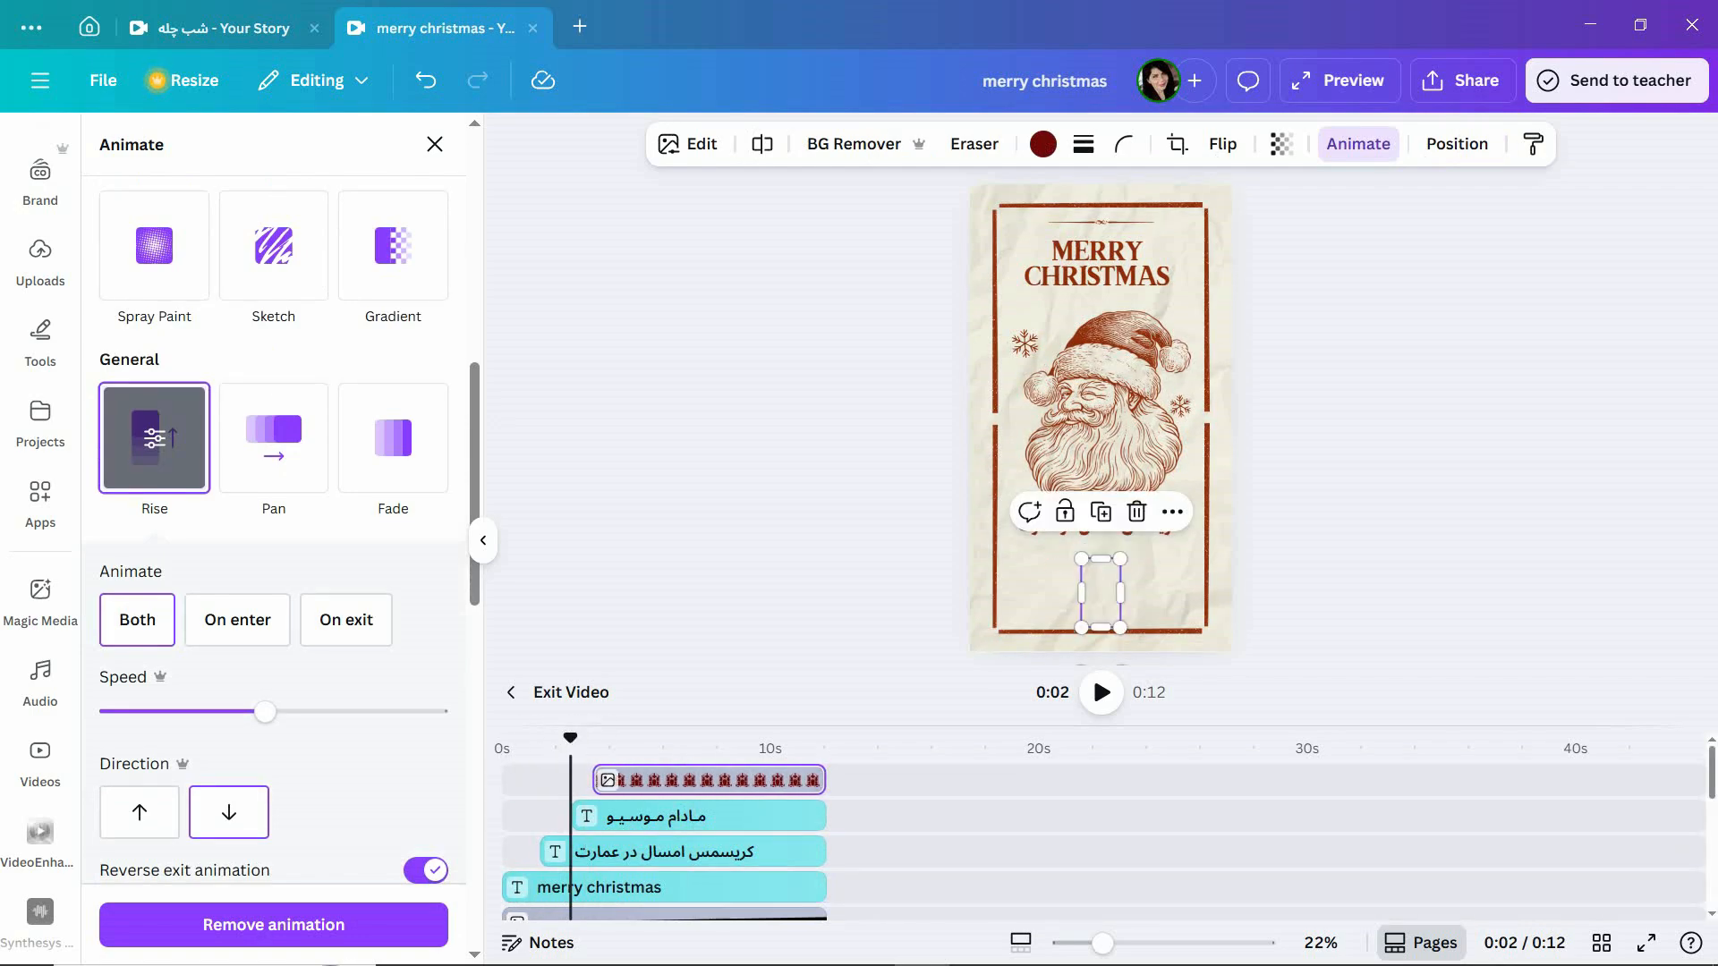
pyautogui.press('space')
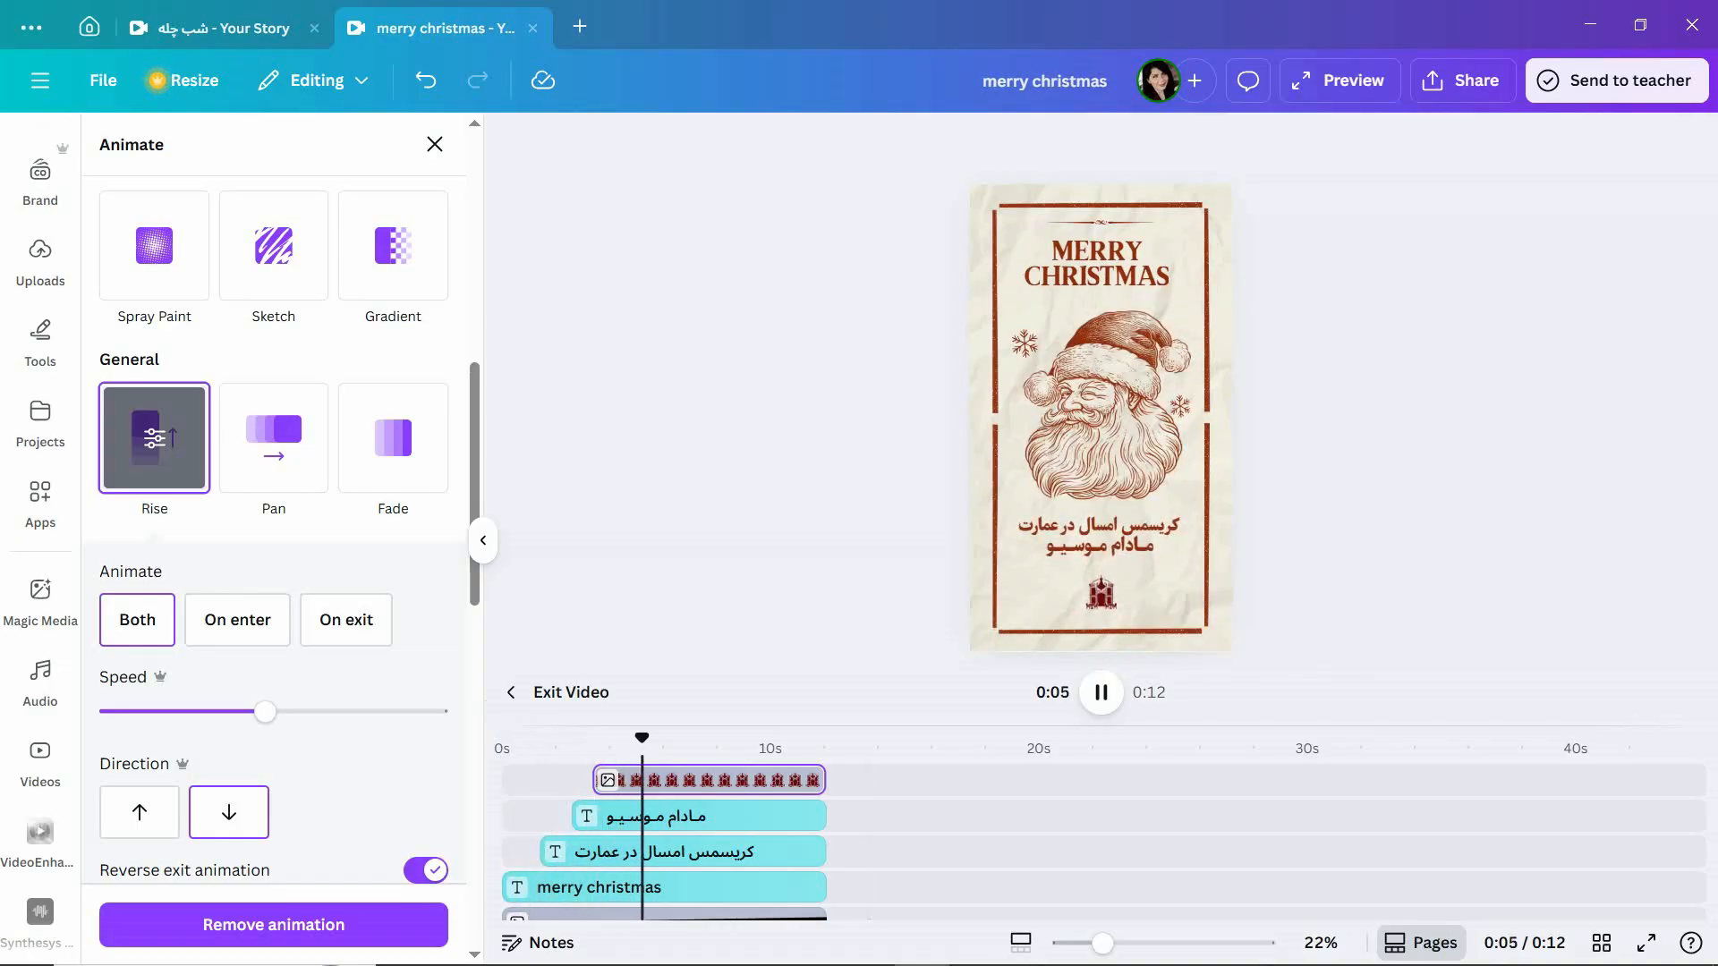
pyautogui.press('space')
# Move the Santa clip directly beneath the title's track, start it at about 0.7 seconds and the title at about 1 second, and play.
pyautogui.scroll(-5, 675, 841)
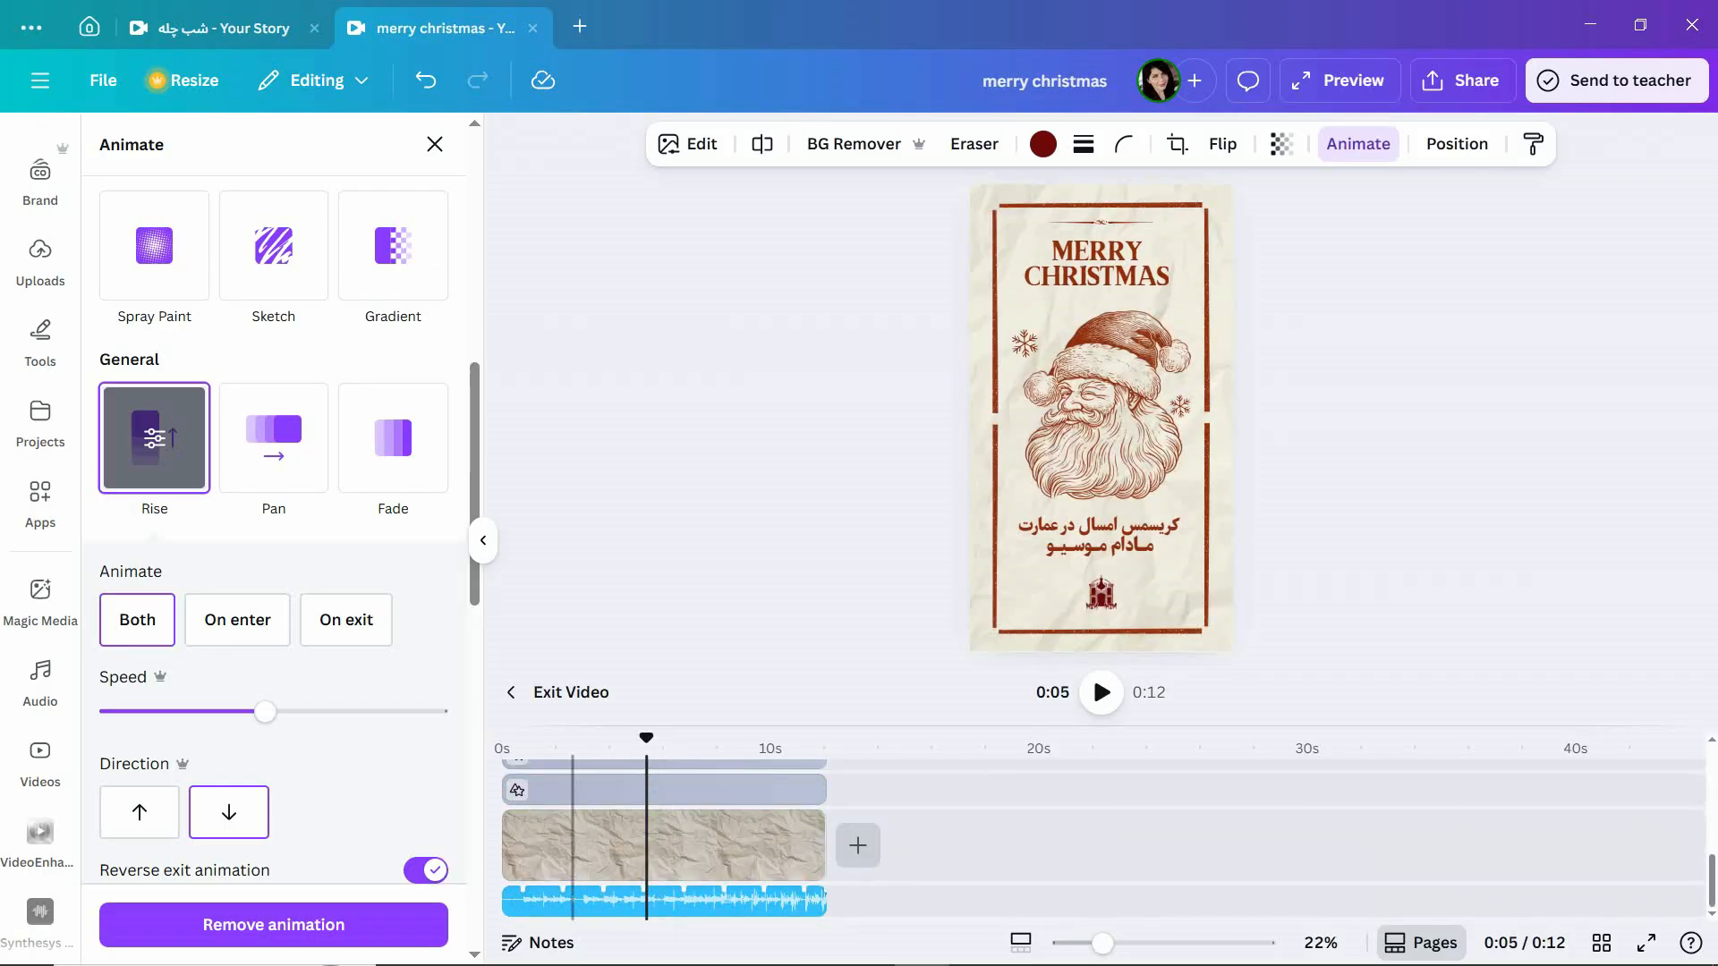
pyautogui.click(572, 789)
pyautogui.scroll(3, 675, 841)
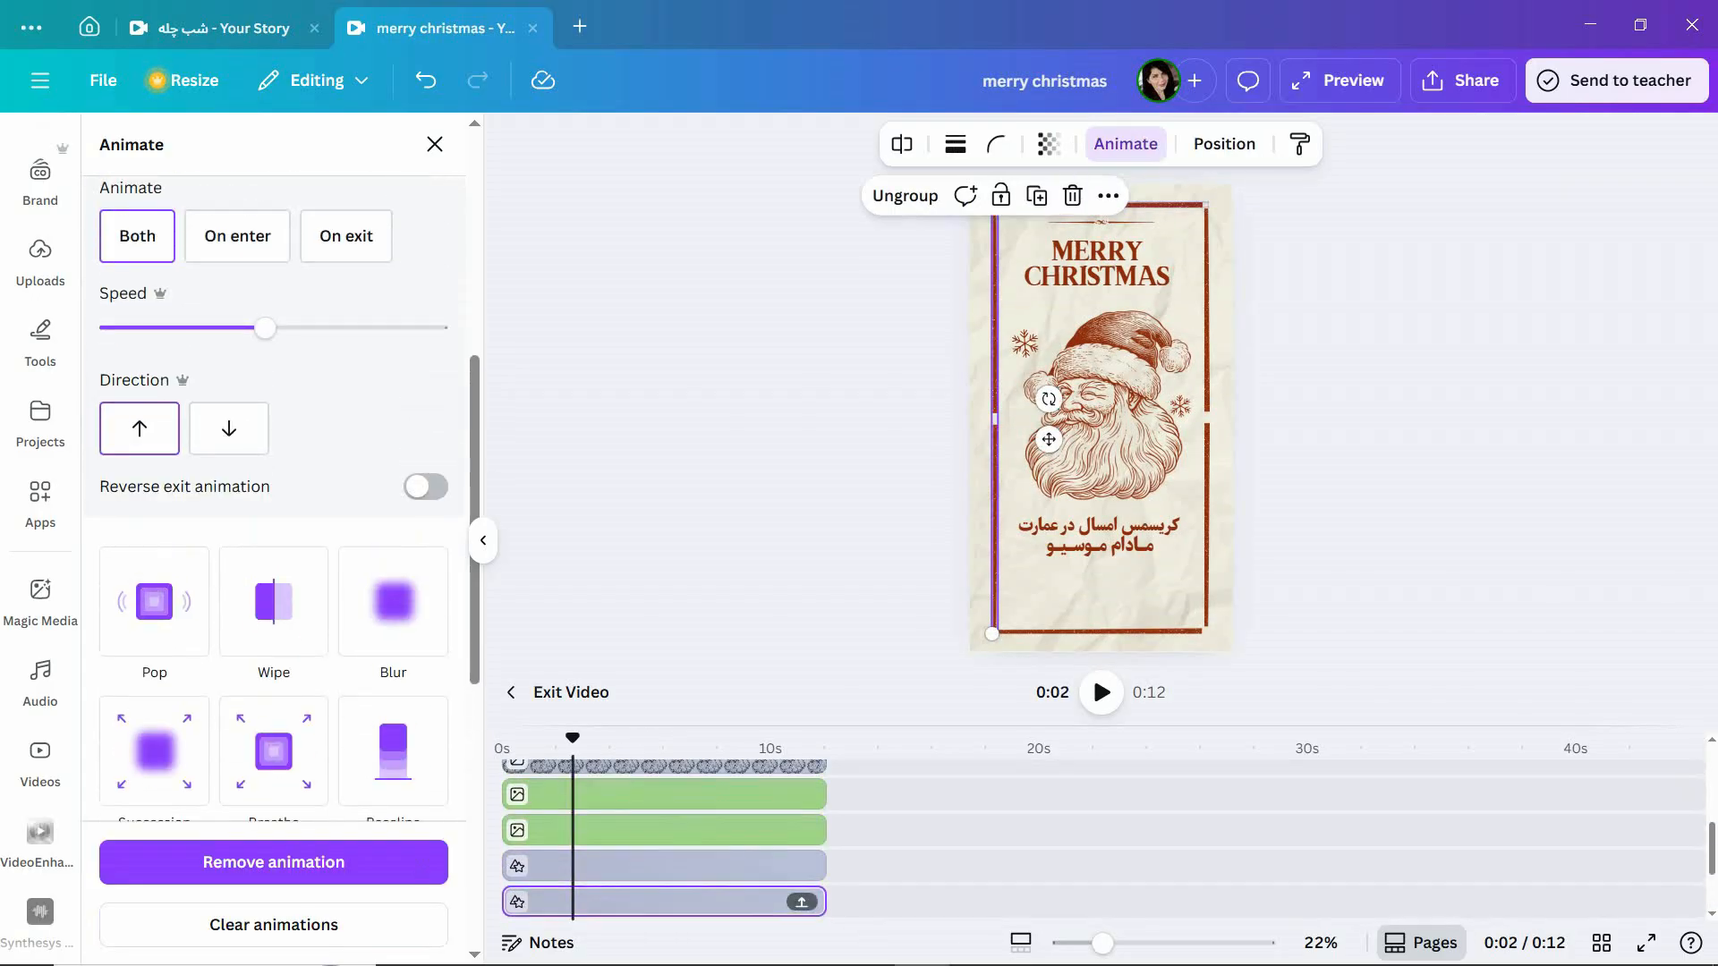
pyautogui.click(574, 833)
pyautogui.scroll(1, 582, 846)
pyautogui.click(591, 868)
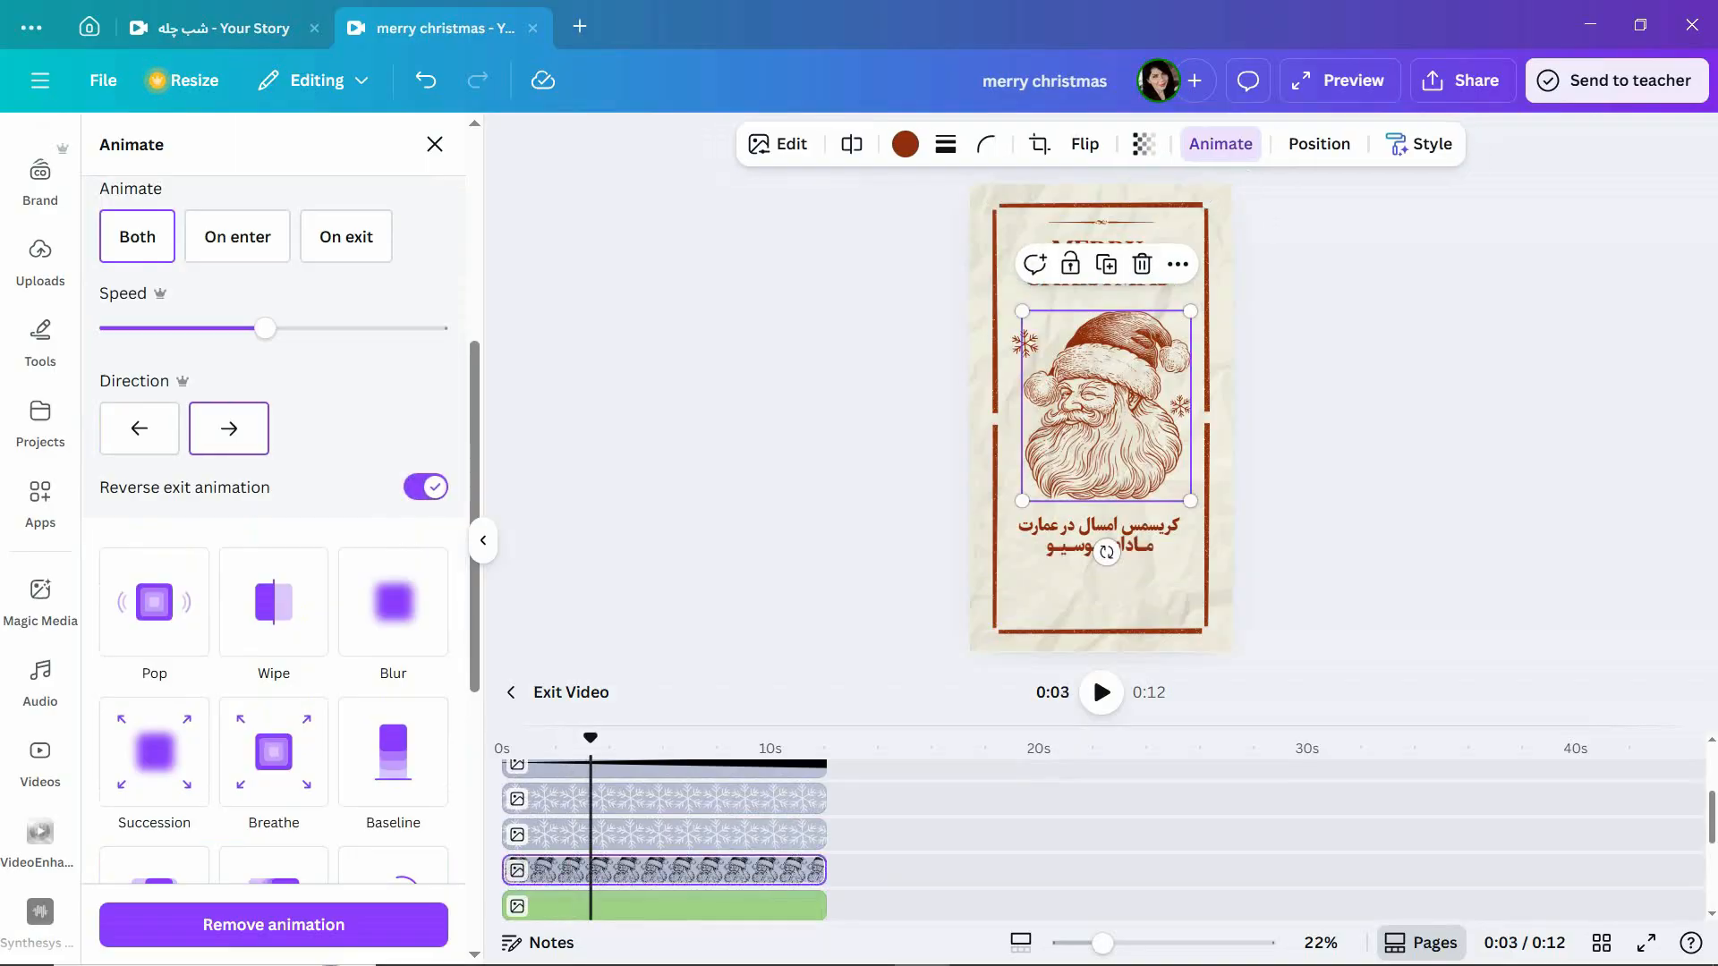
pyautogui.moveTo(632, 869)
pyautogui.mouseDown()
pyautogui.moveTo(639, 739)
pyautogui.moveTo(632, 879)
pyautogui.moveTo(631, 857)
pyautogui.mouseUp()
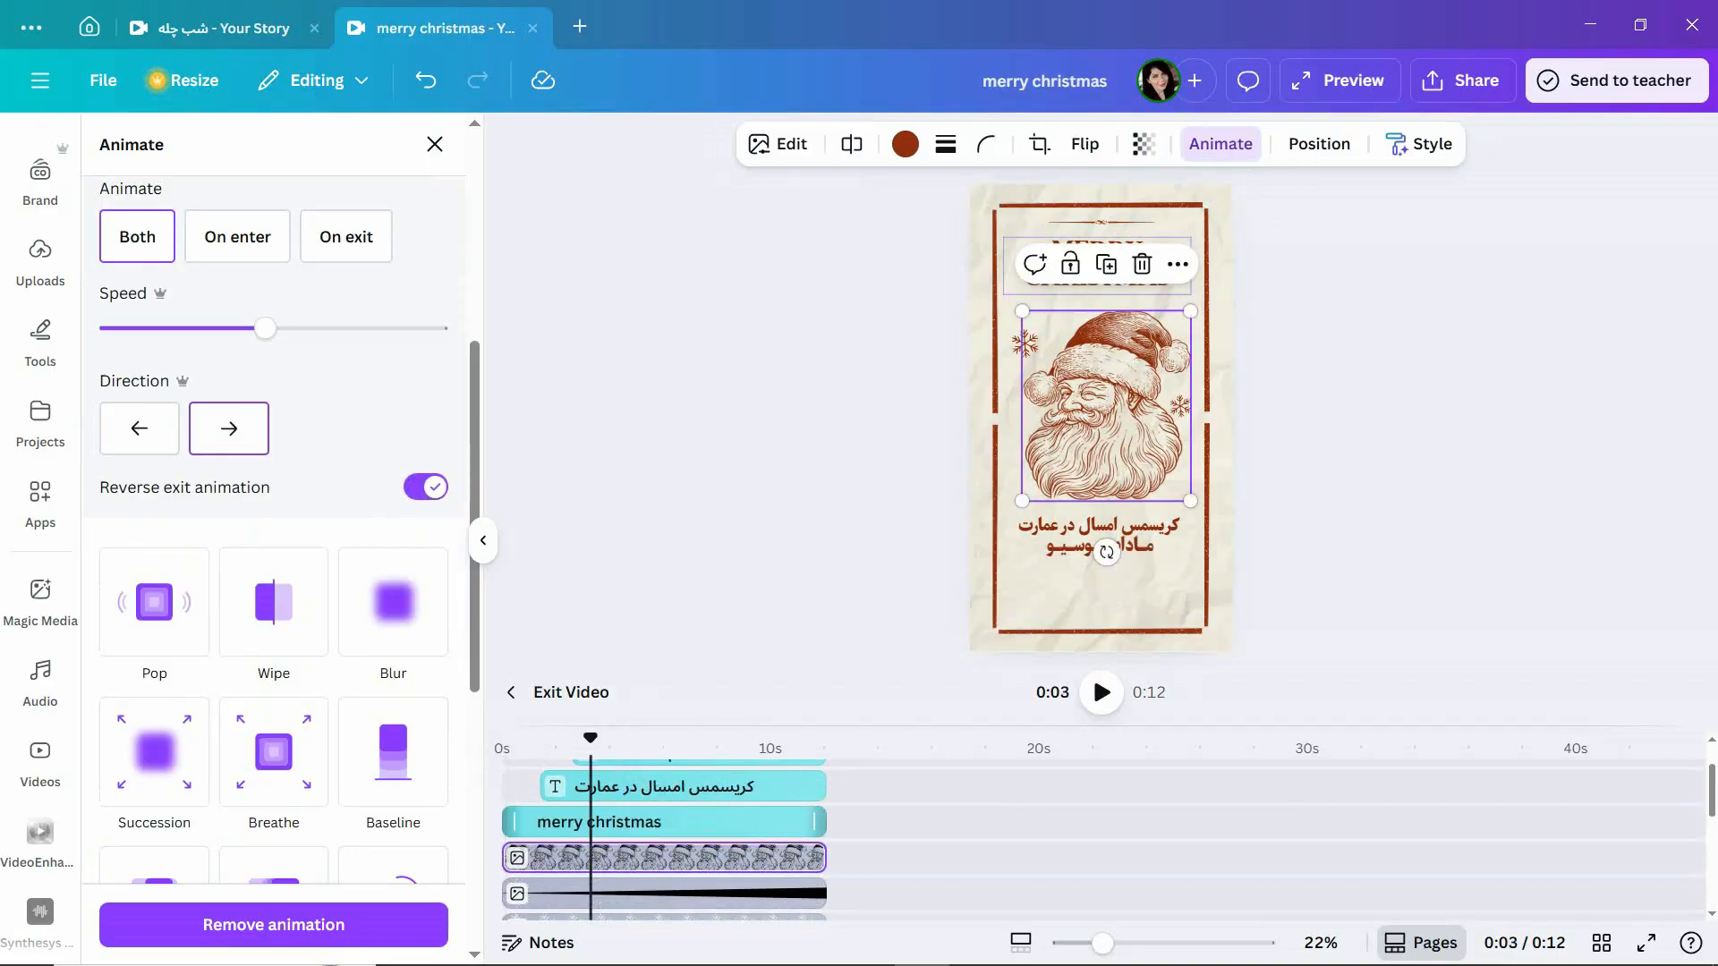
pyautogui.click(528, 821)
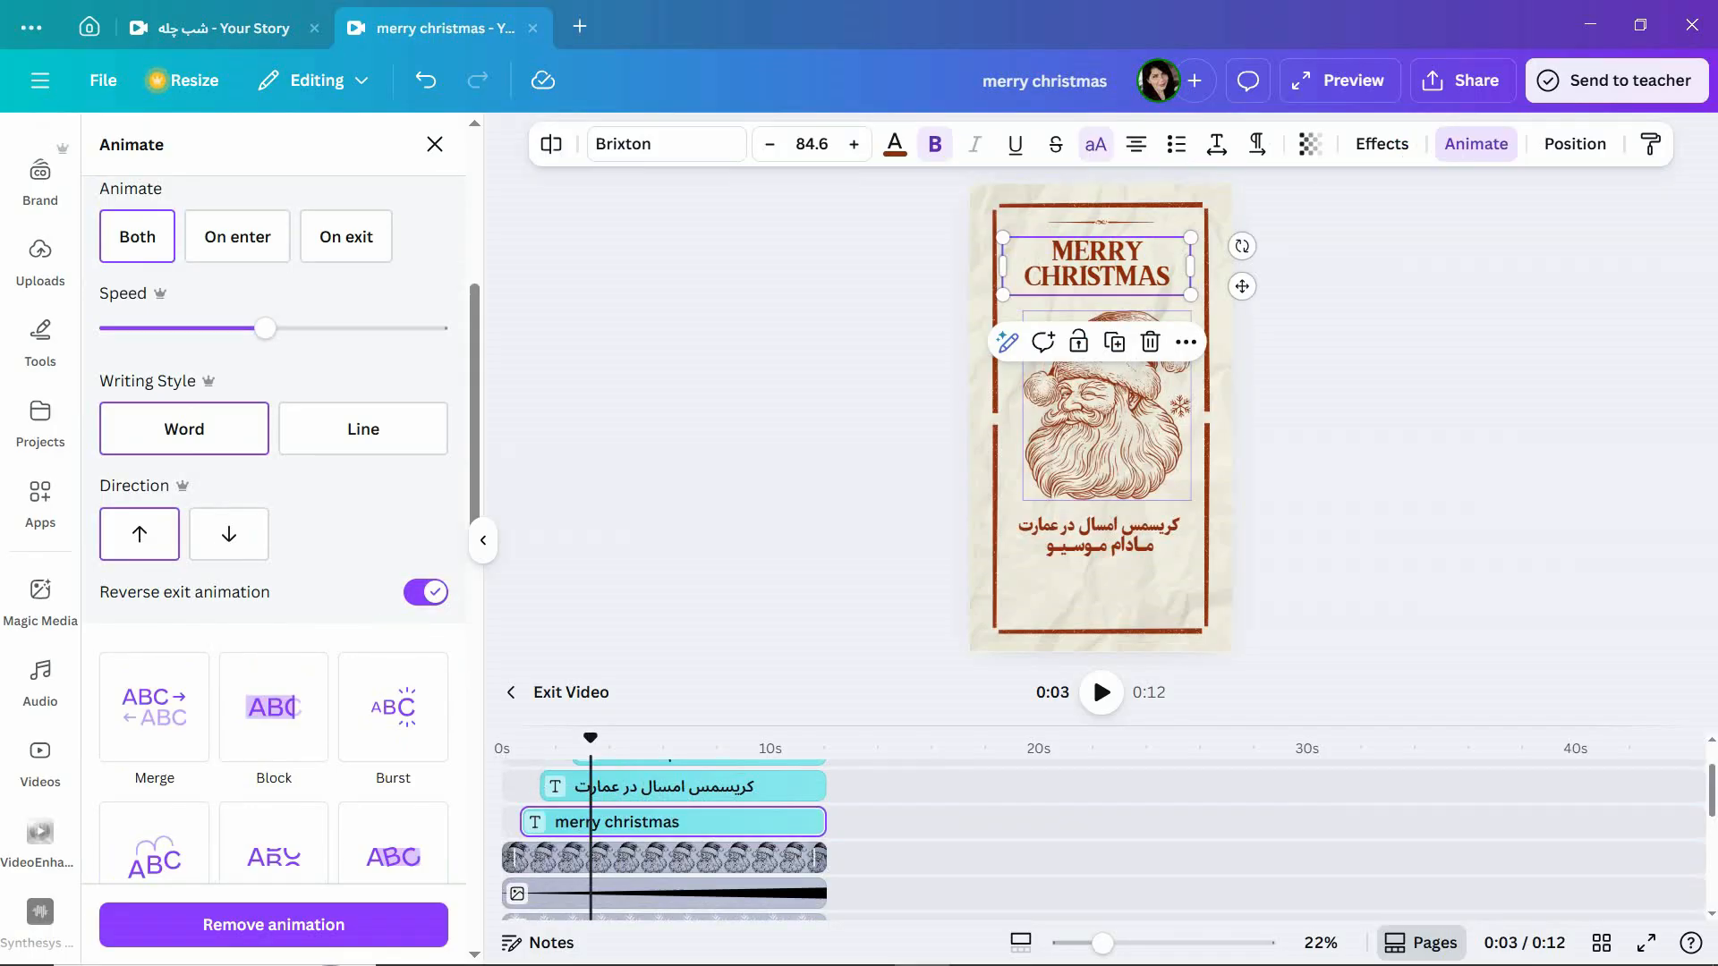
pyautogui.moveTo(514, 857); pyautogui.dragTo(533, 821)
pyautogui.press('space')
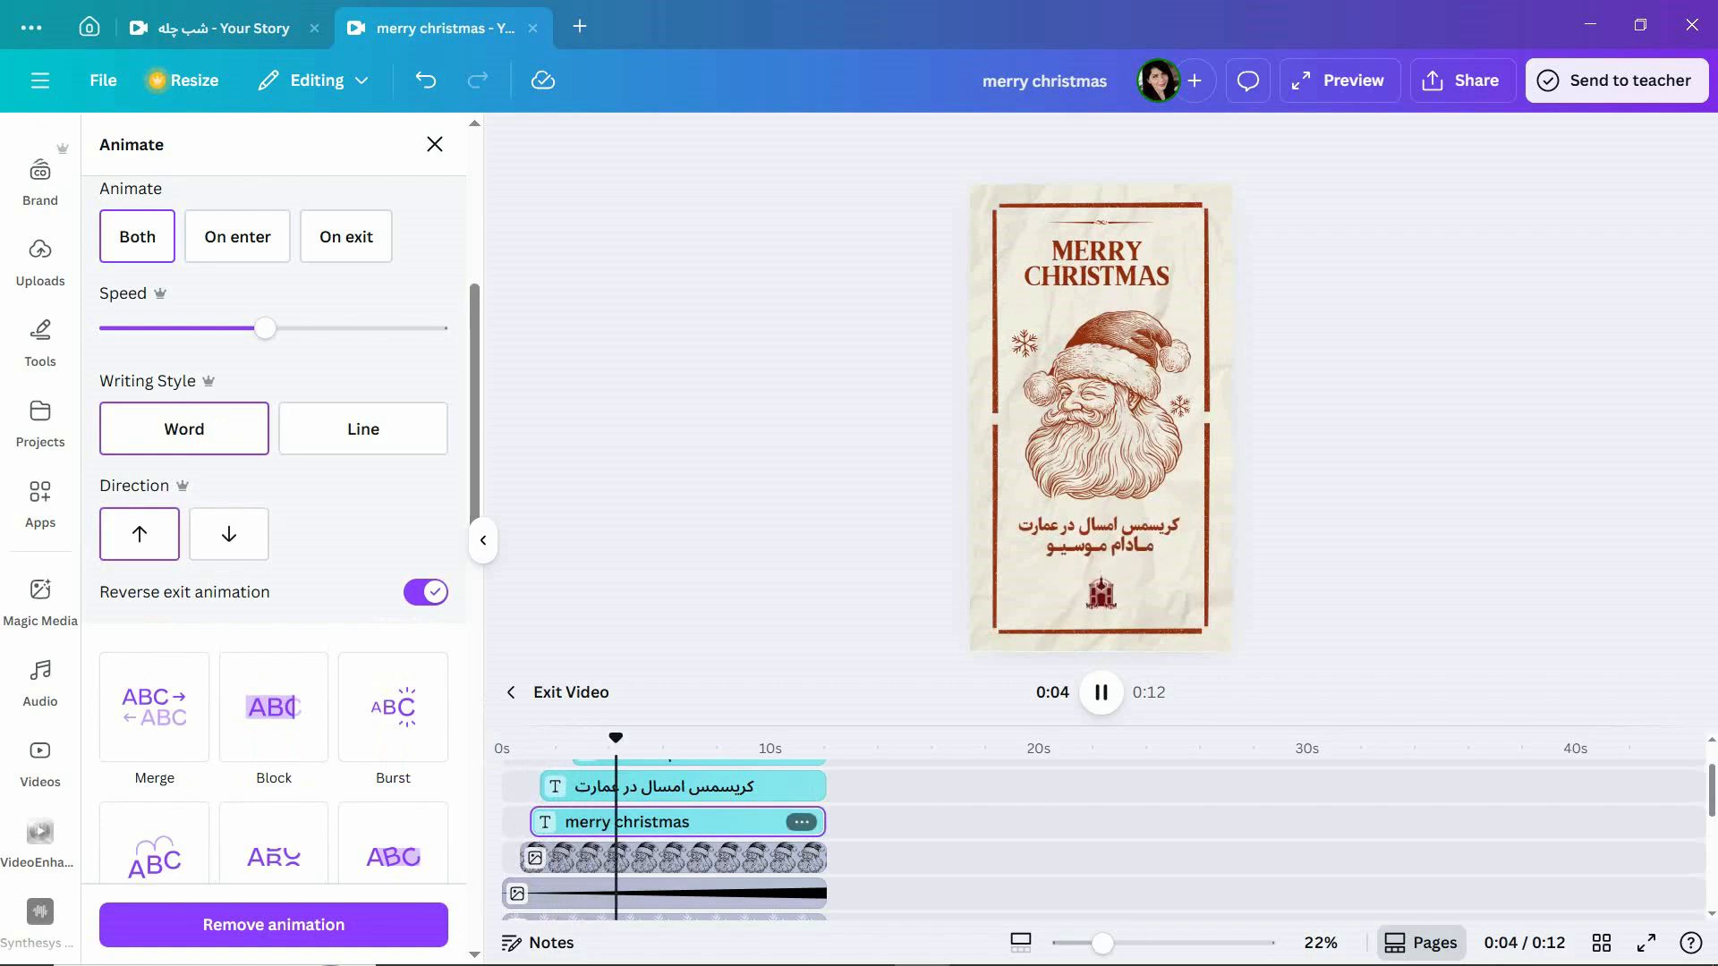
# Stop playback, delay the caption lines to about 2 and 3.5 seconds and the logo to about 5 seconds, and play again.
pyautogui.press('space')
pyautogui.moveTo(546, 787); pyautogui.dragTo(635, 780)
pyautogui.scroll(1, 617, 805)
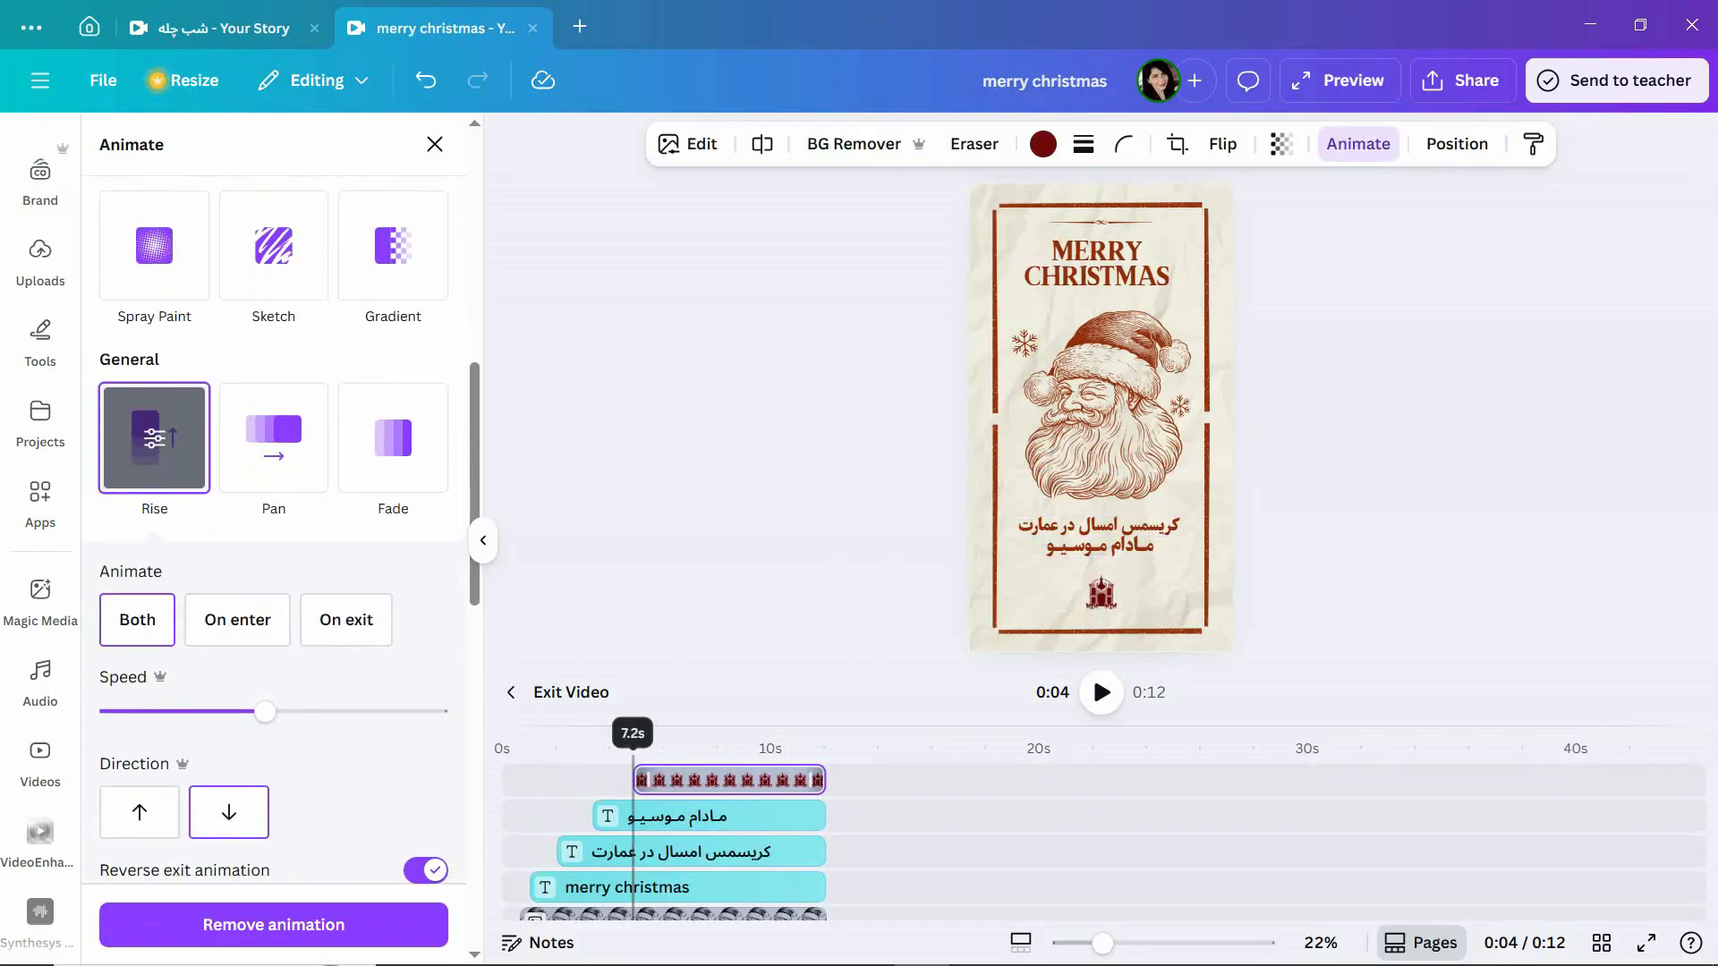
pyautogui.press('space')
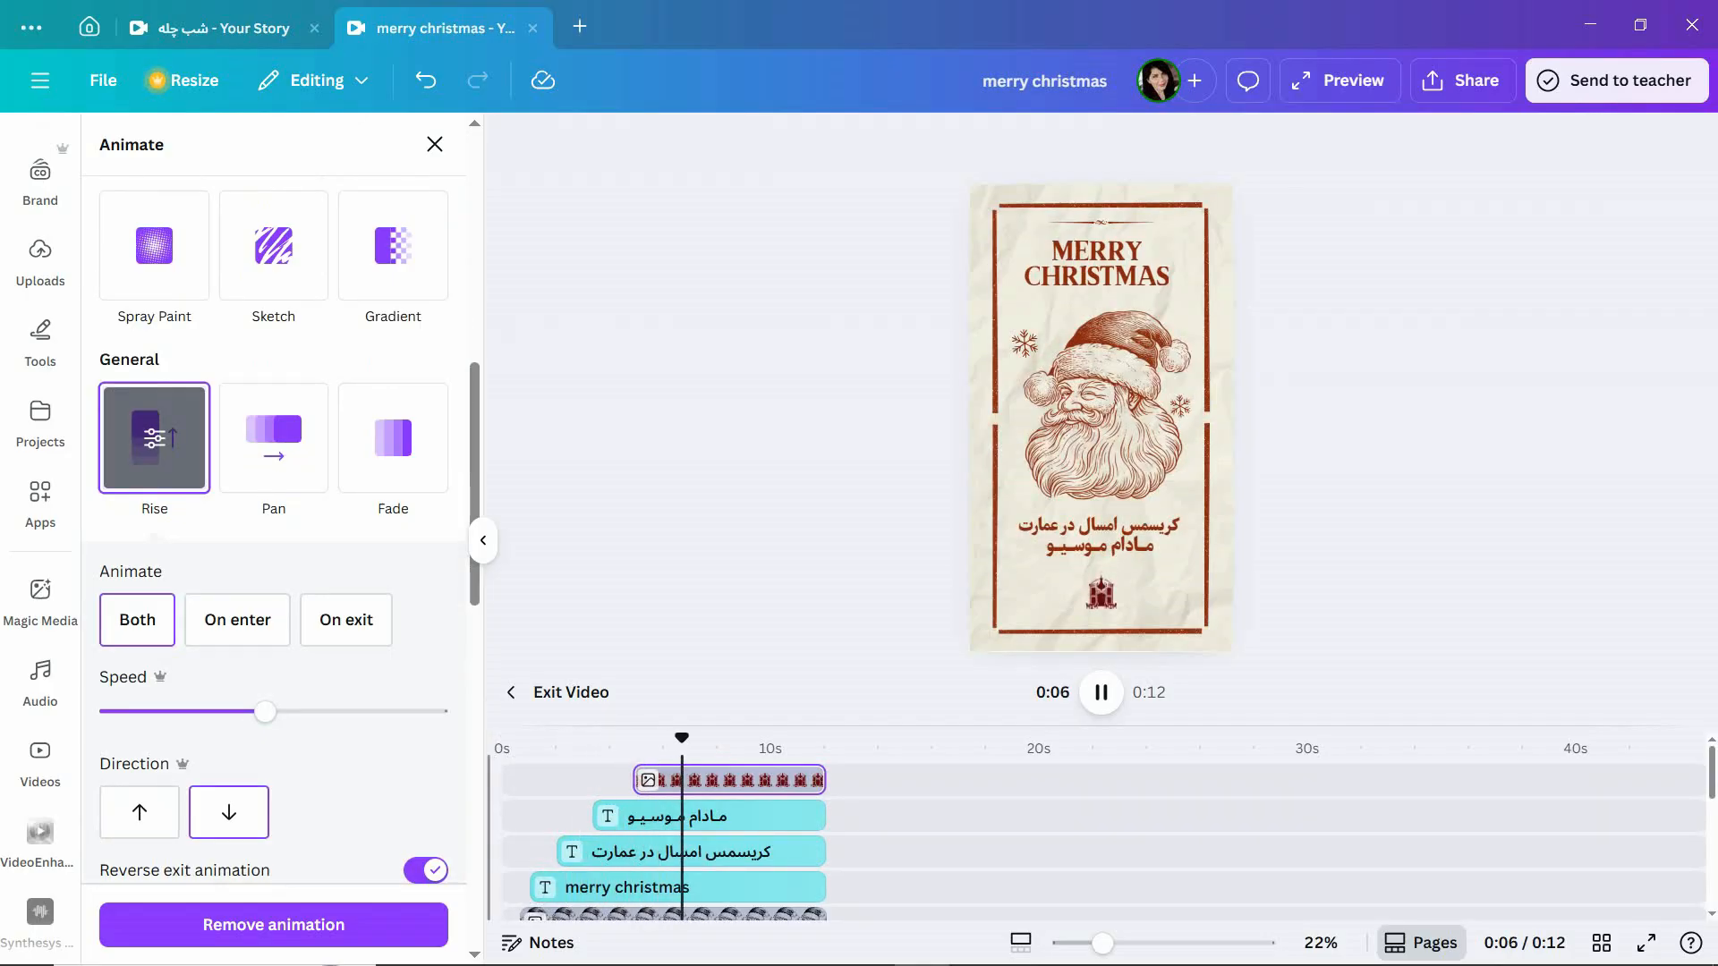
# Stop playback and compare animation previews for the Santa illustration, including Tectonic, Tumble and Drift.
pyautogui.click(1101, 594)
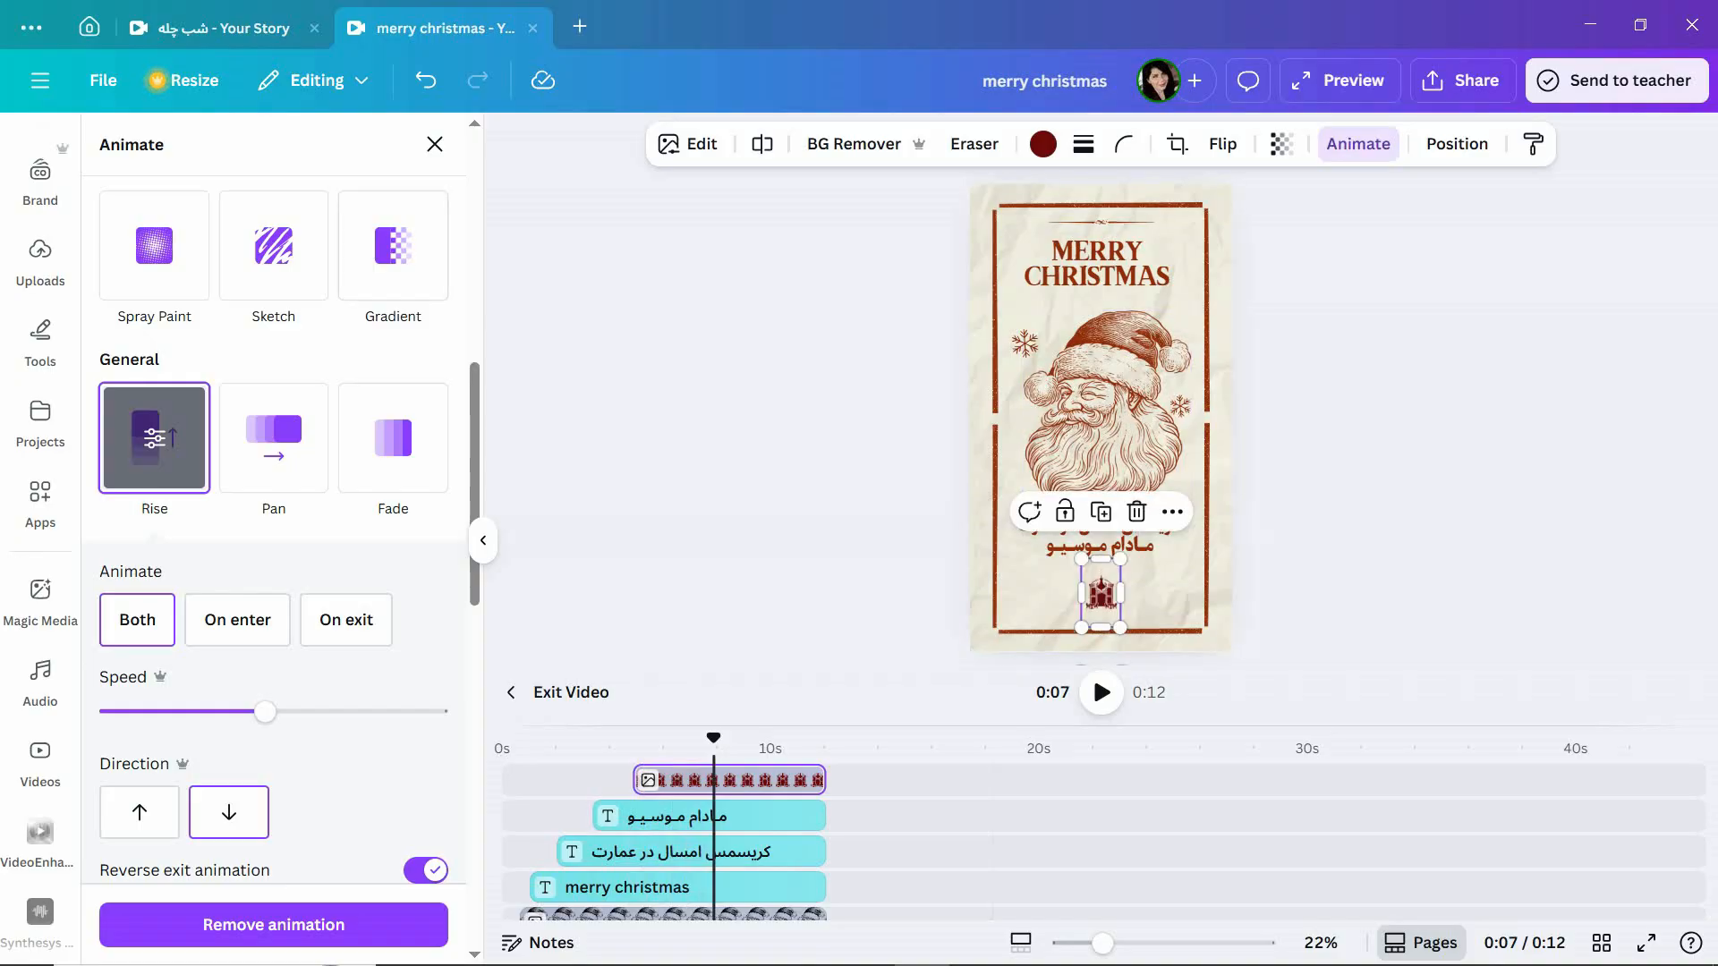
pyautogui.scroll(8, 273, 536)
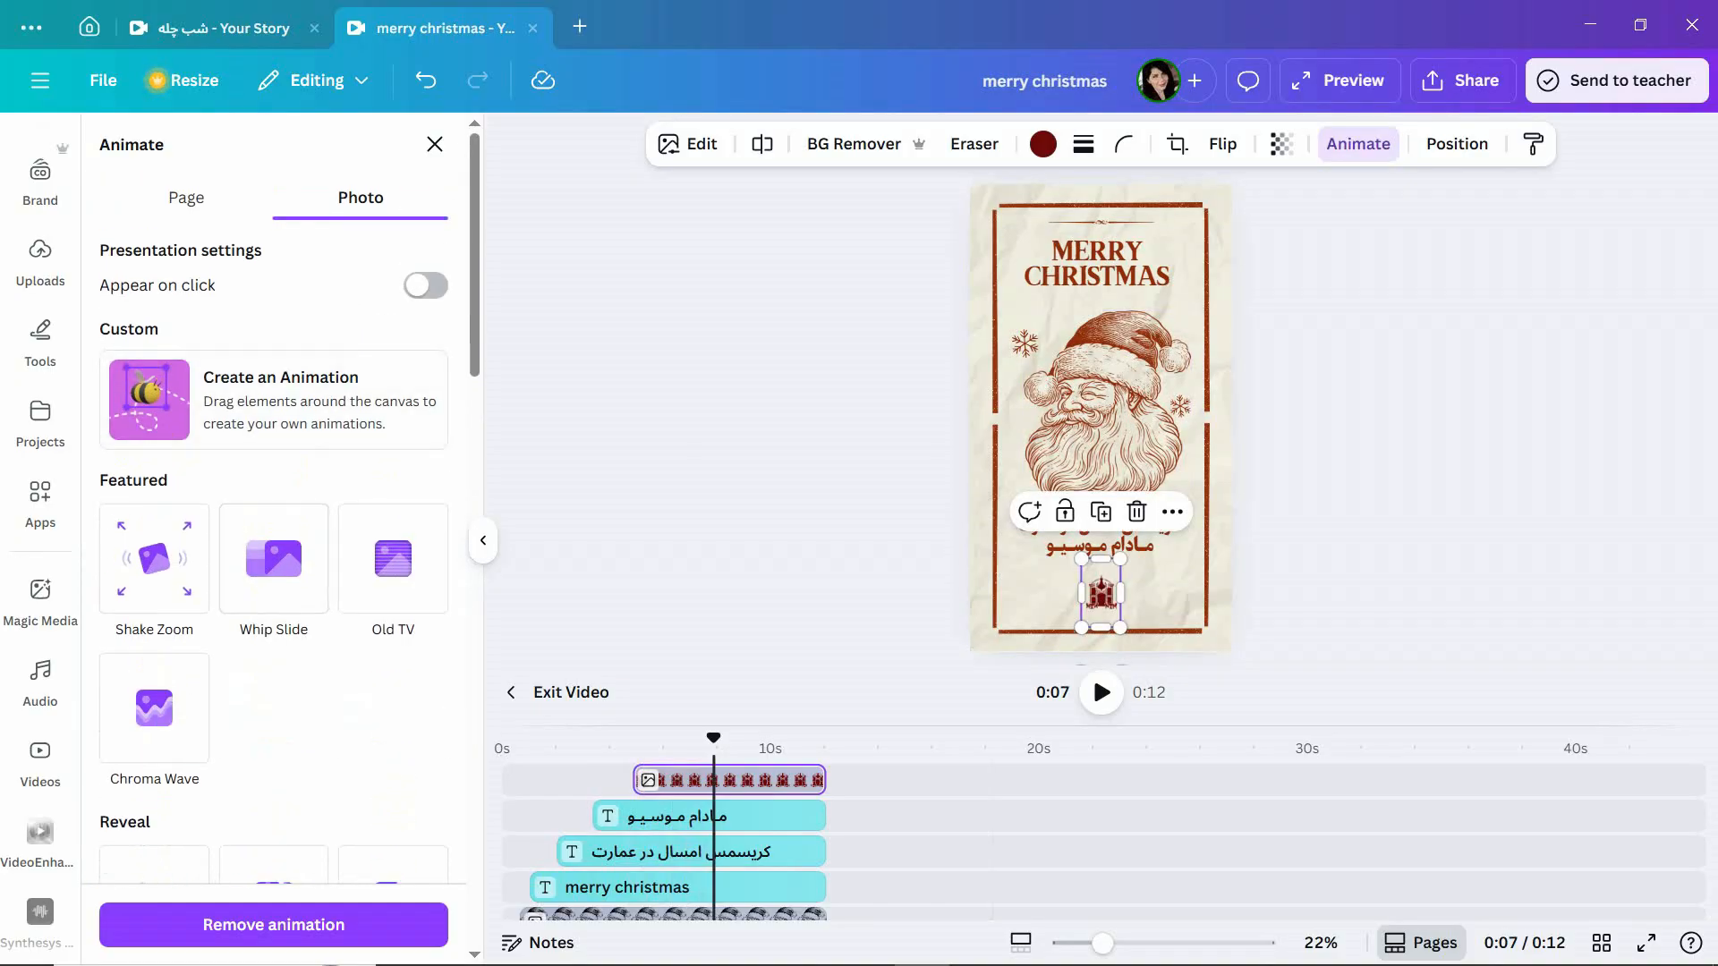
pyautogui.click(1106, 405)
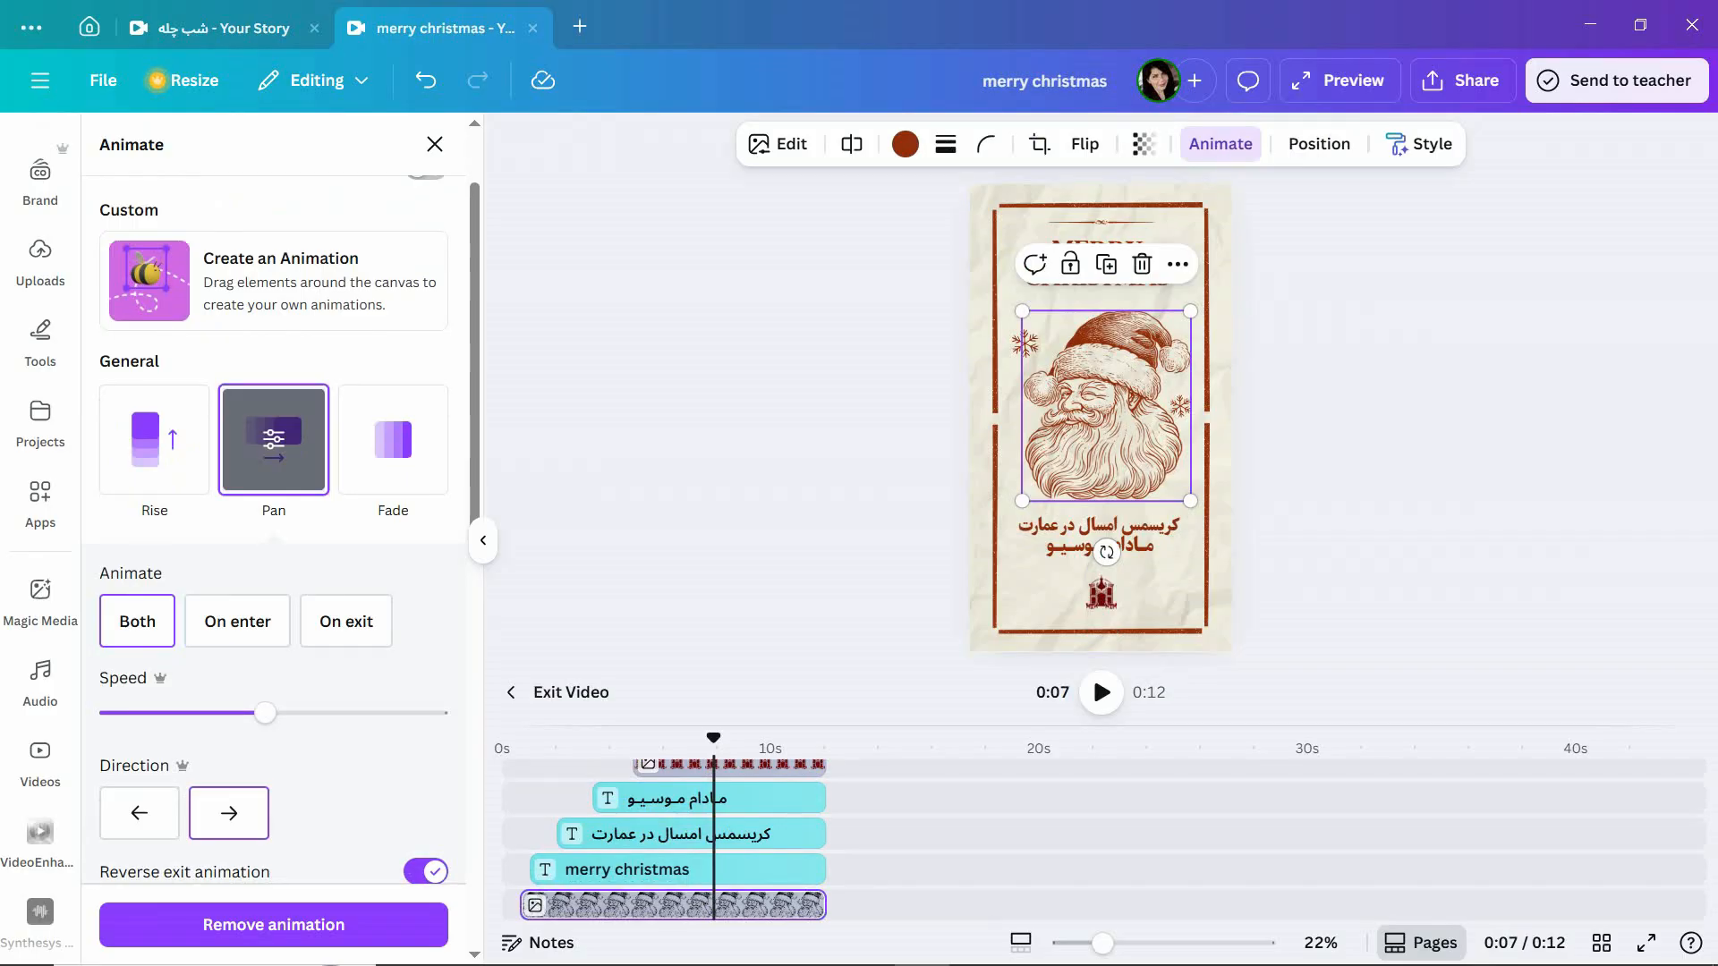
pyautogui.scroll(-8, 273, 438)
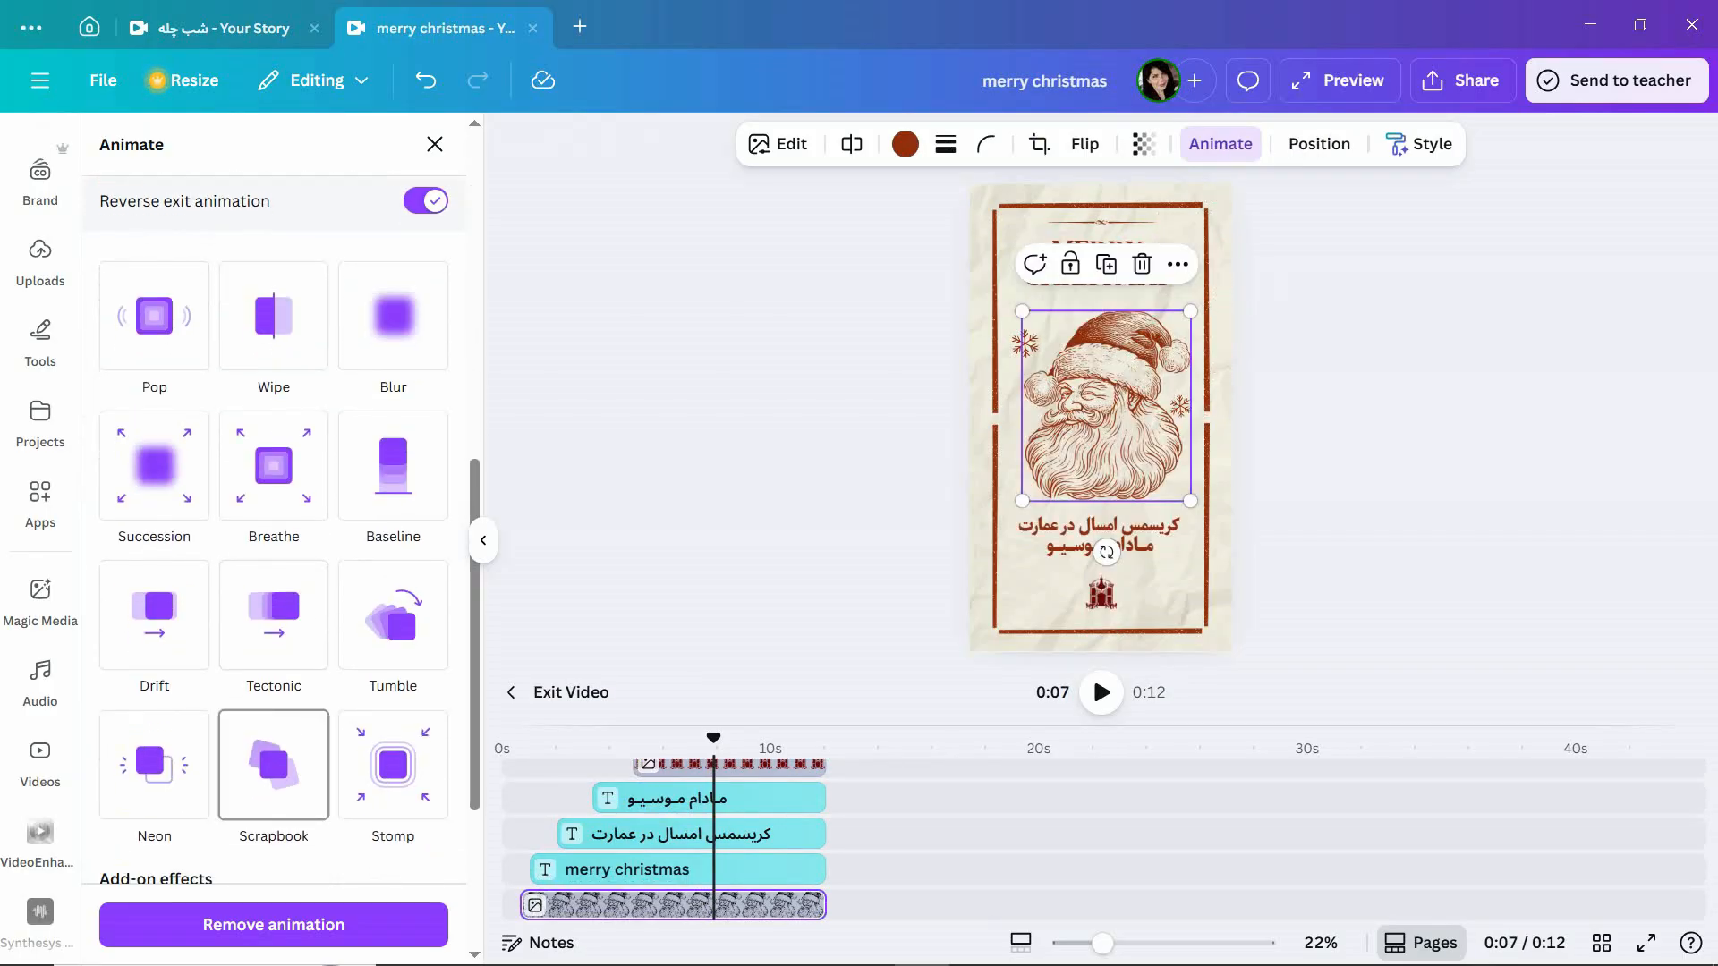
pyautogui.click(273, 615)
pyautogui.click(393, 614)
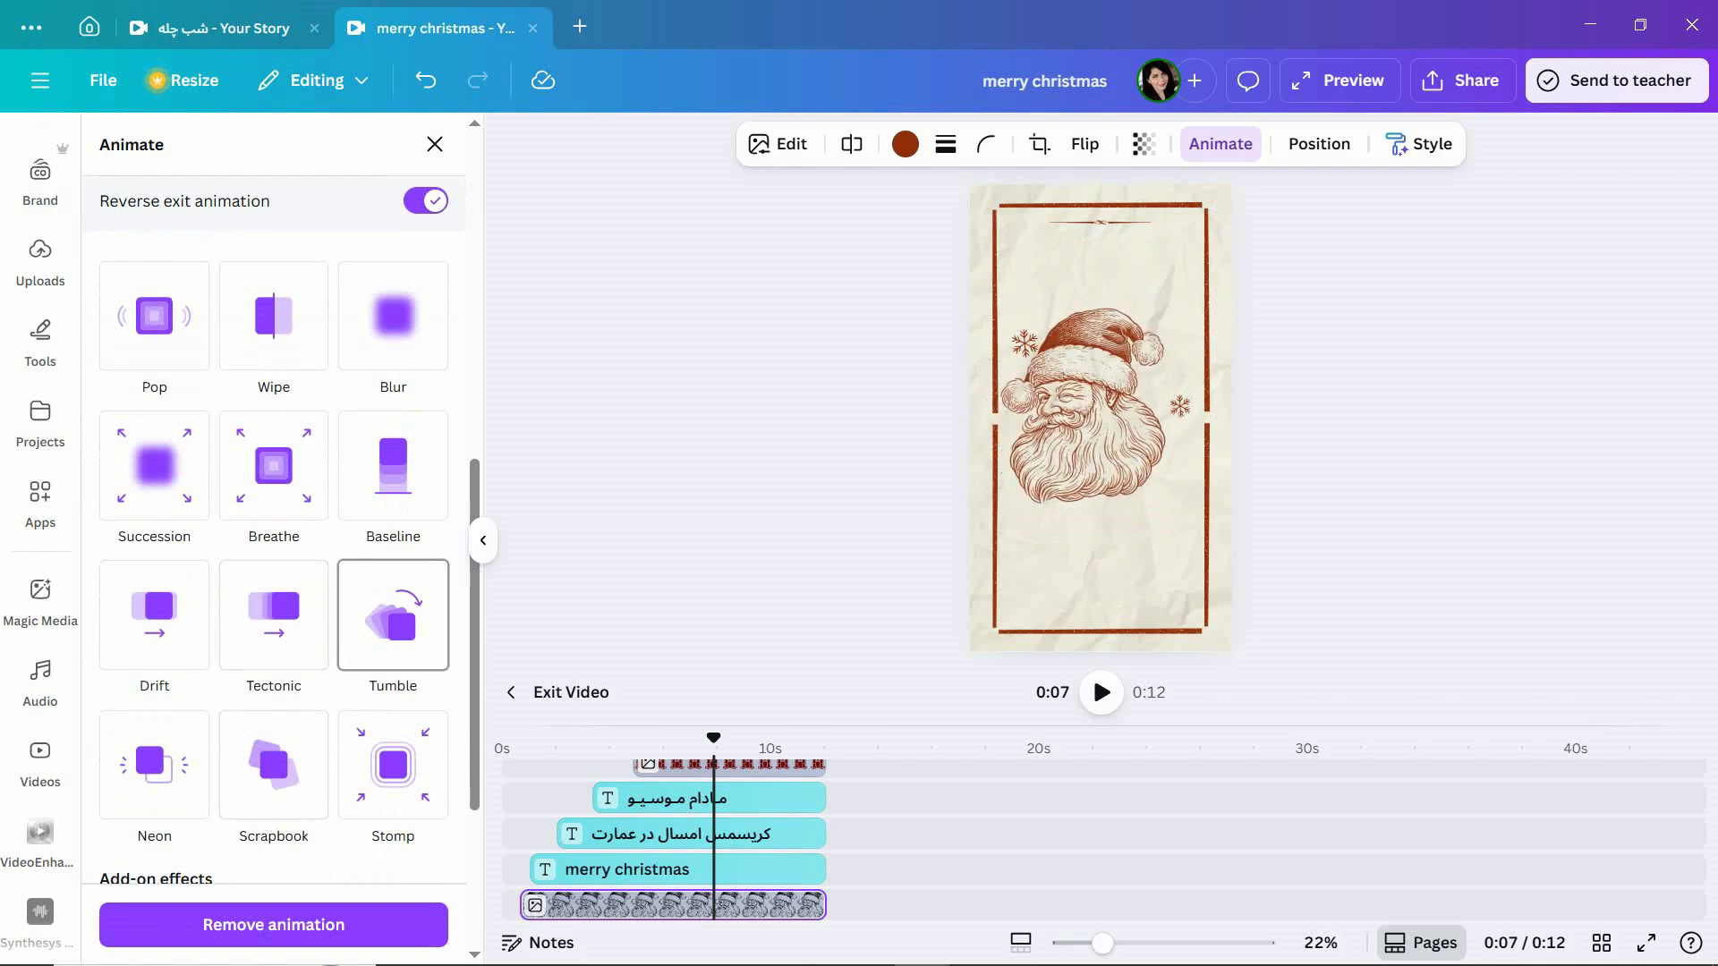
pyautogui.click(154, 615)
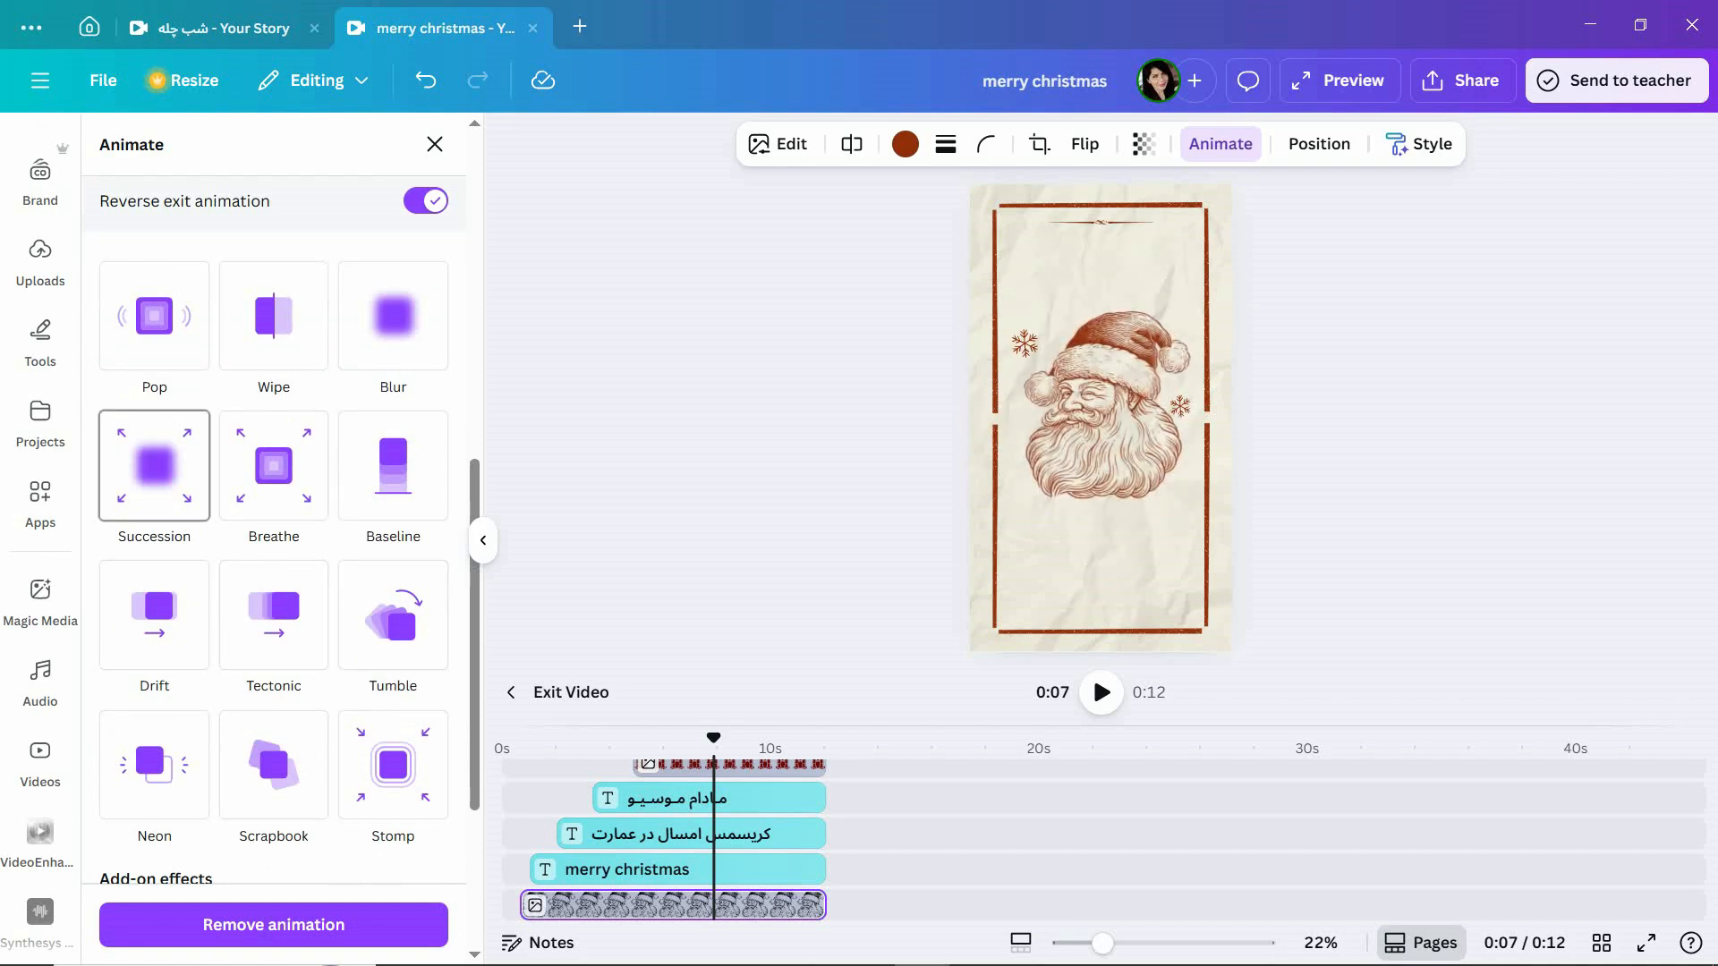
pyautogui.scroll(-4, 273, 536)
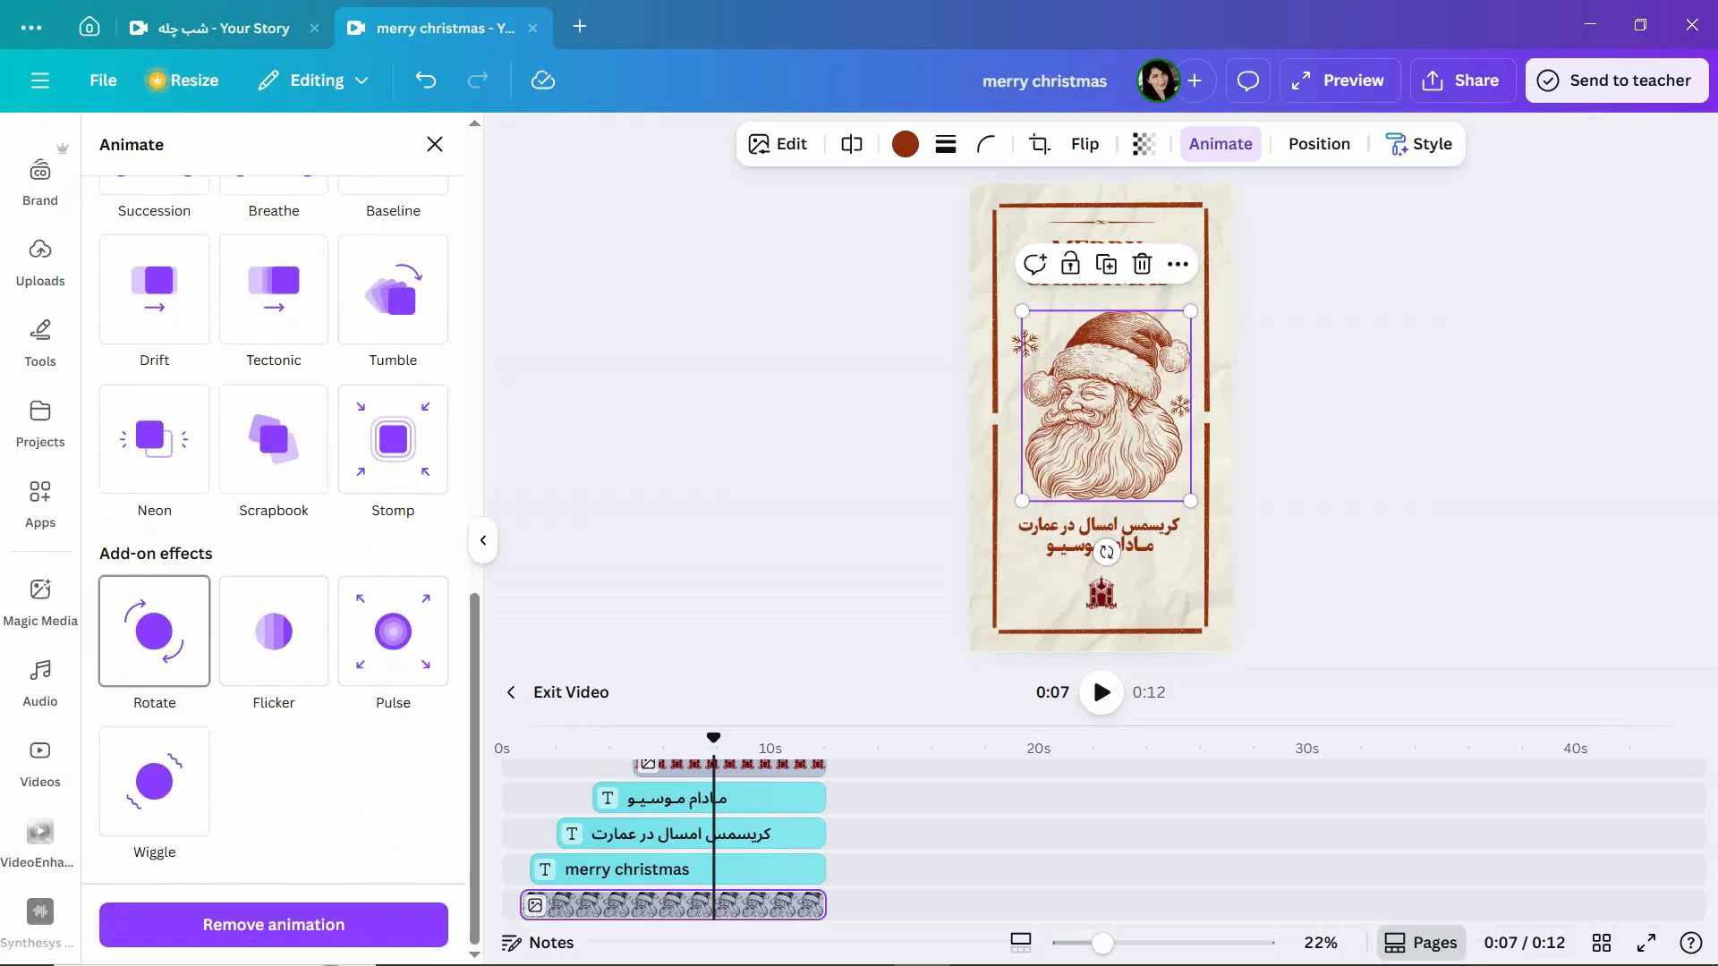
# Try the Rotate add-on effect at reduced speed and Wiggle at low intensity on the Santa illustration, then undo both.
pyautogui.click(154, 631)
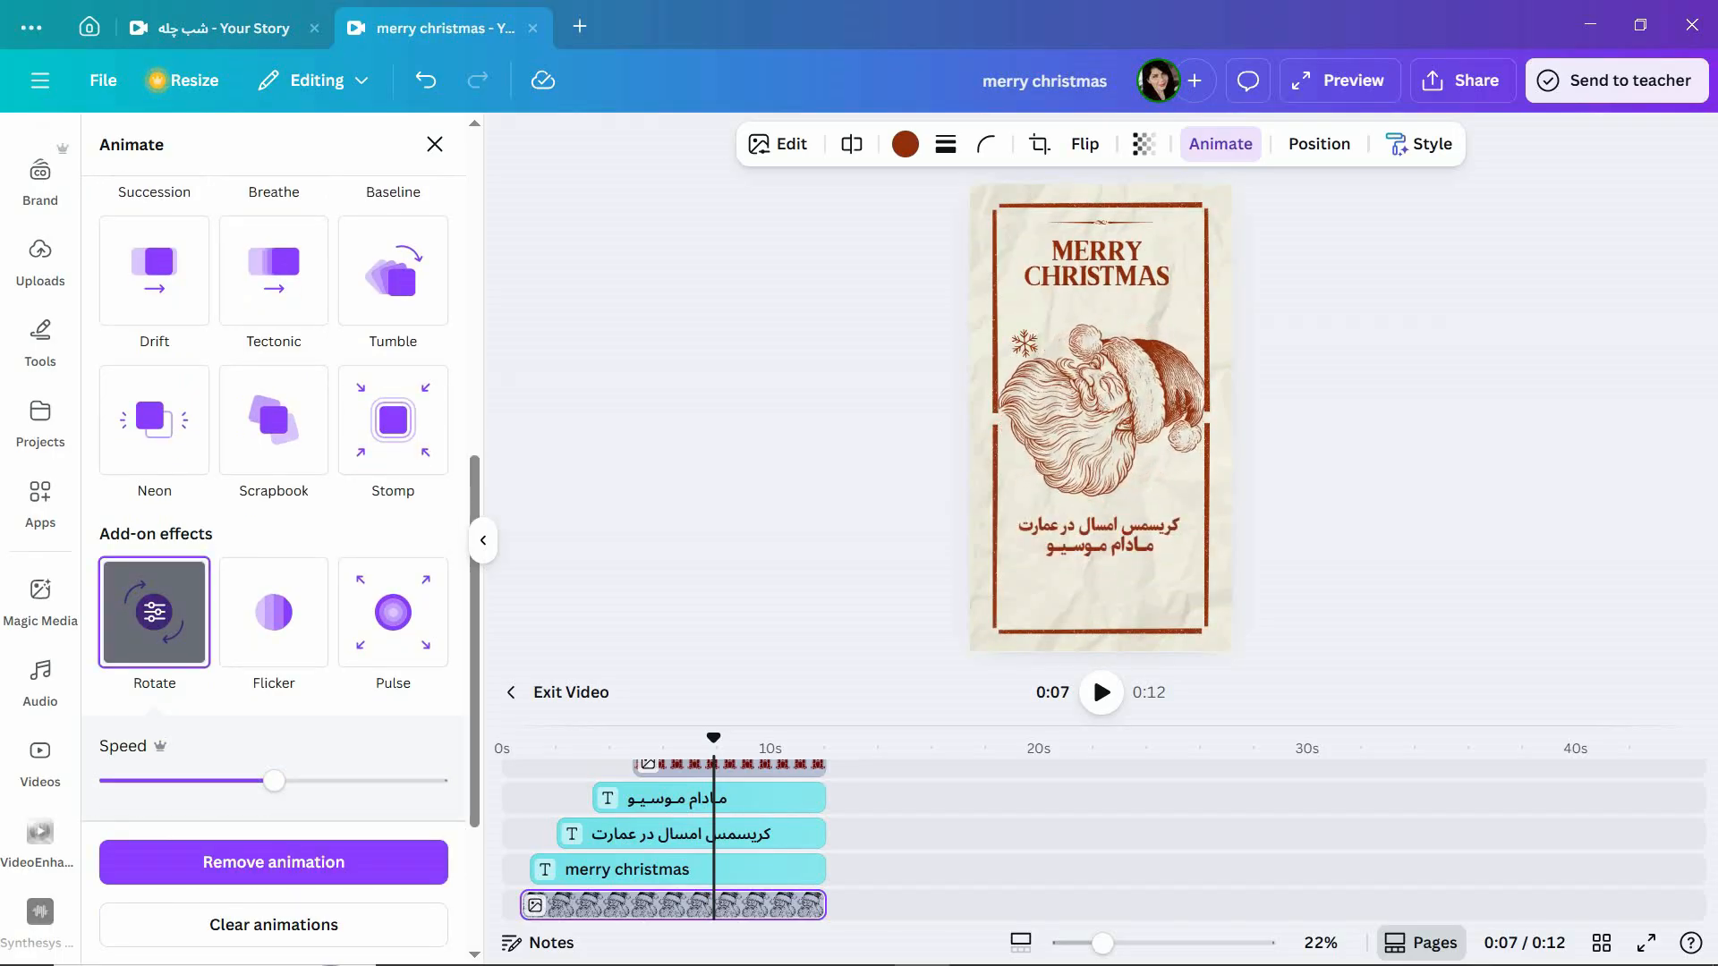
pyautogui.moveTo(274, 781); pyautogui.dragTo(153, 778)
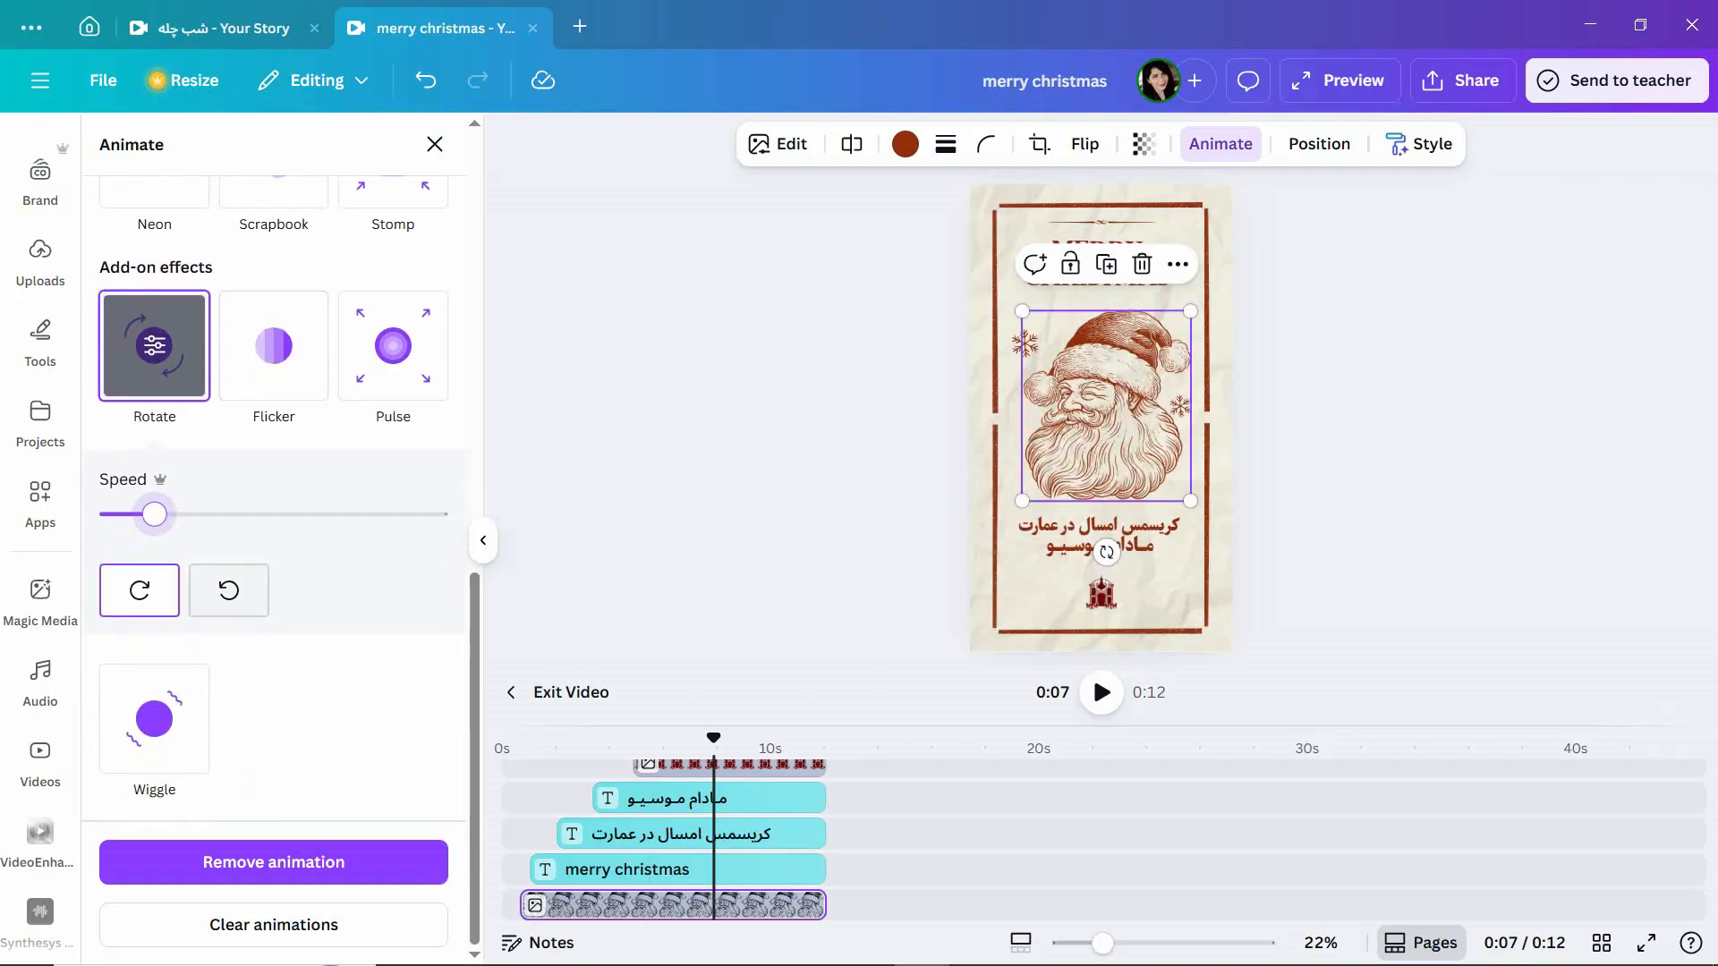
pyautogui.click(154, 718)
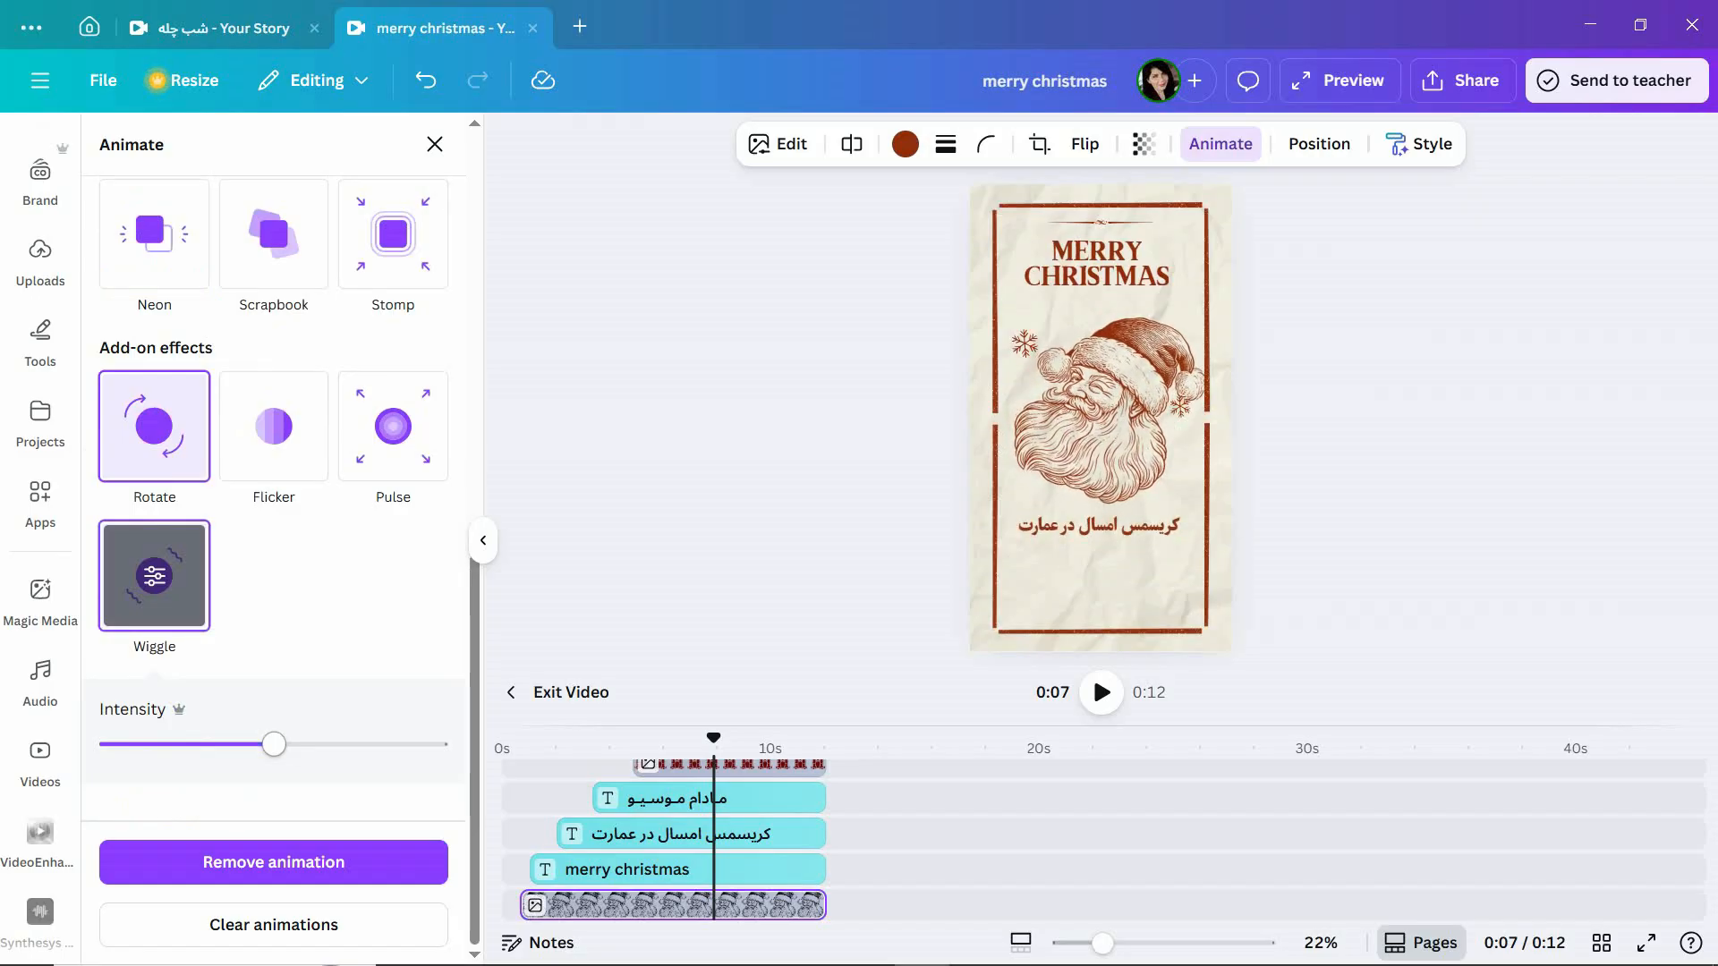
pyautogui.moveTo(274, 744); pyautogui.dragTo(128, 743)
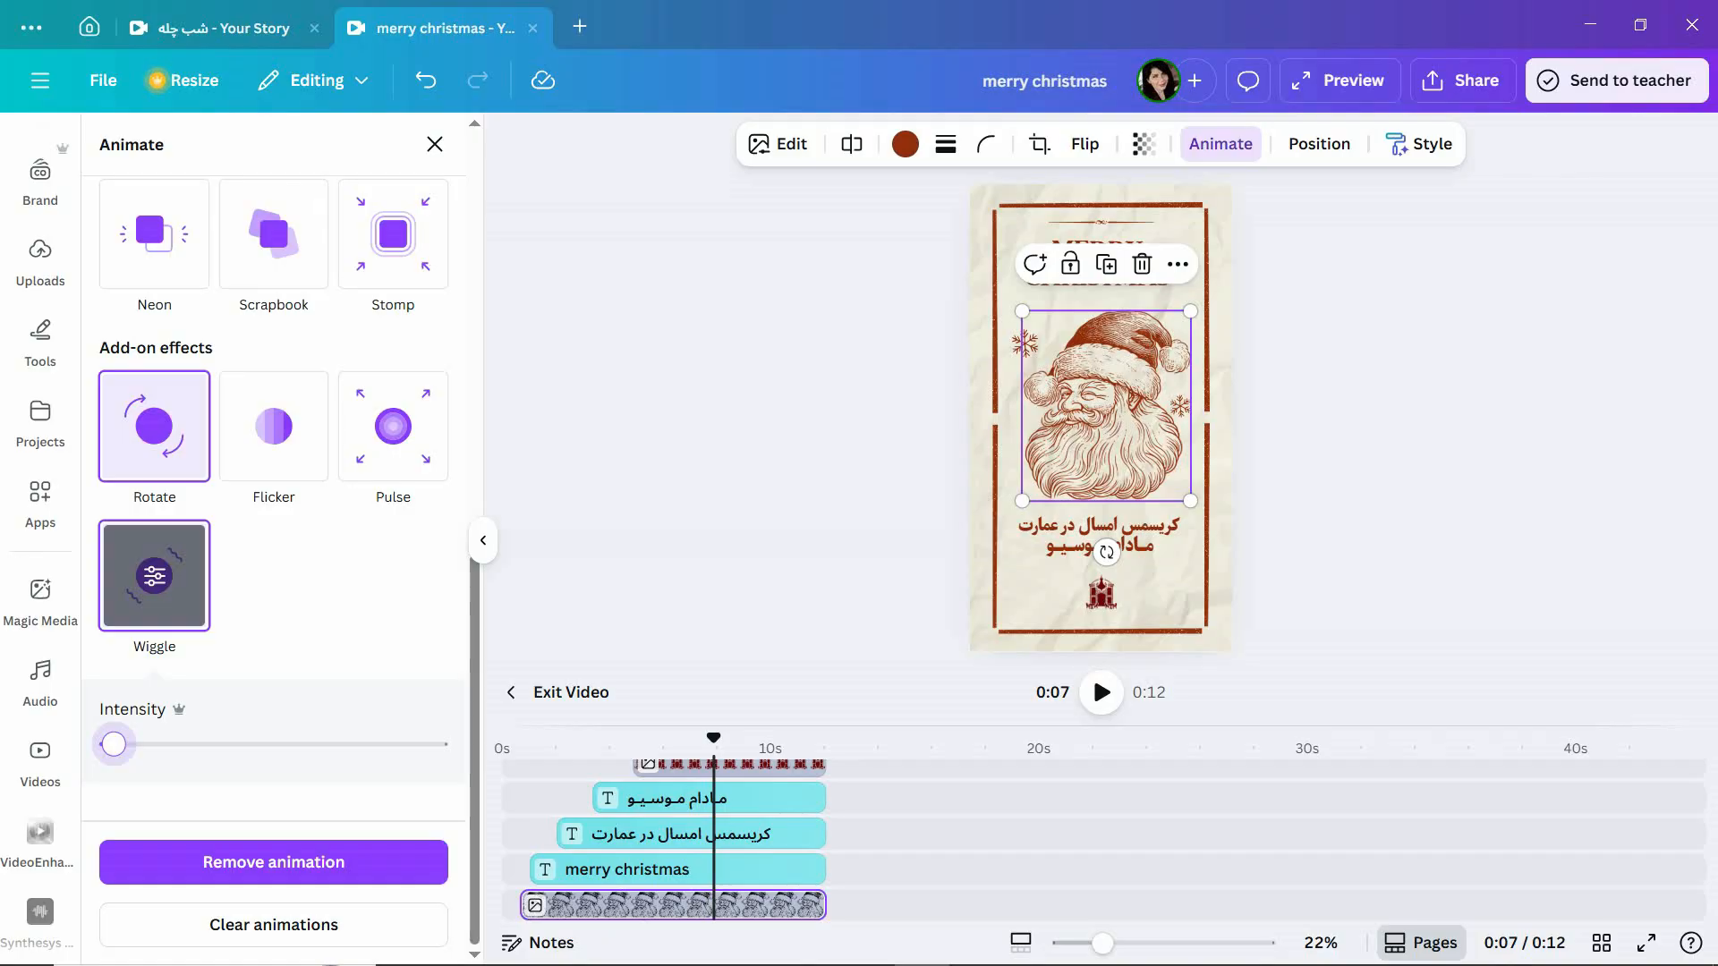
pyautogui.moveTo(40, 685)
pyautogui.hotkey('ctrl', 'z')
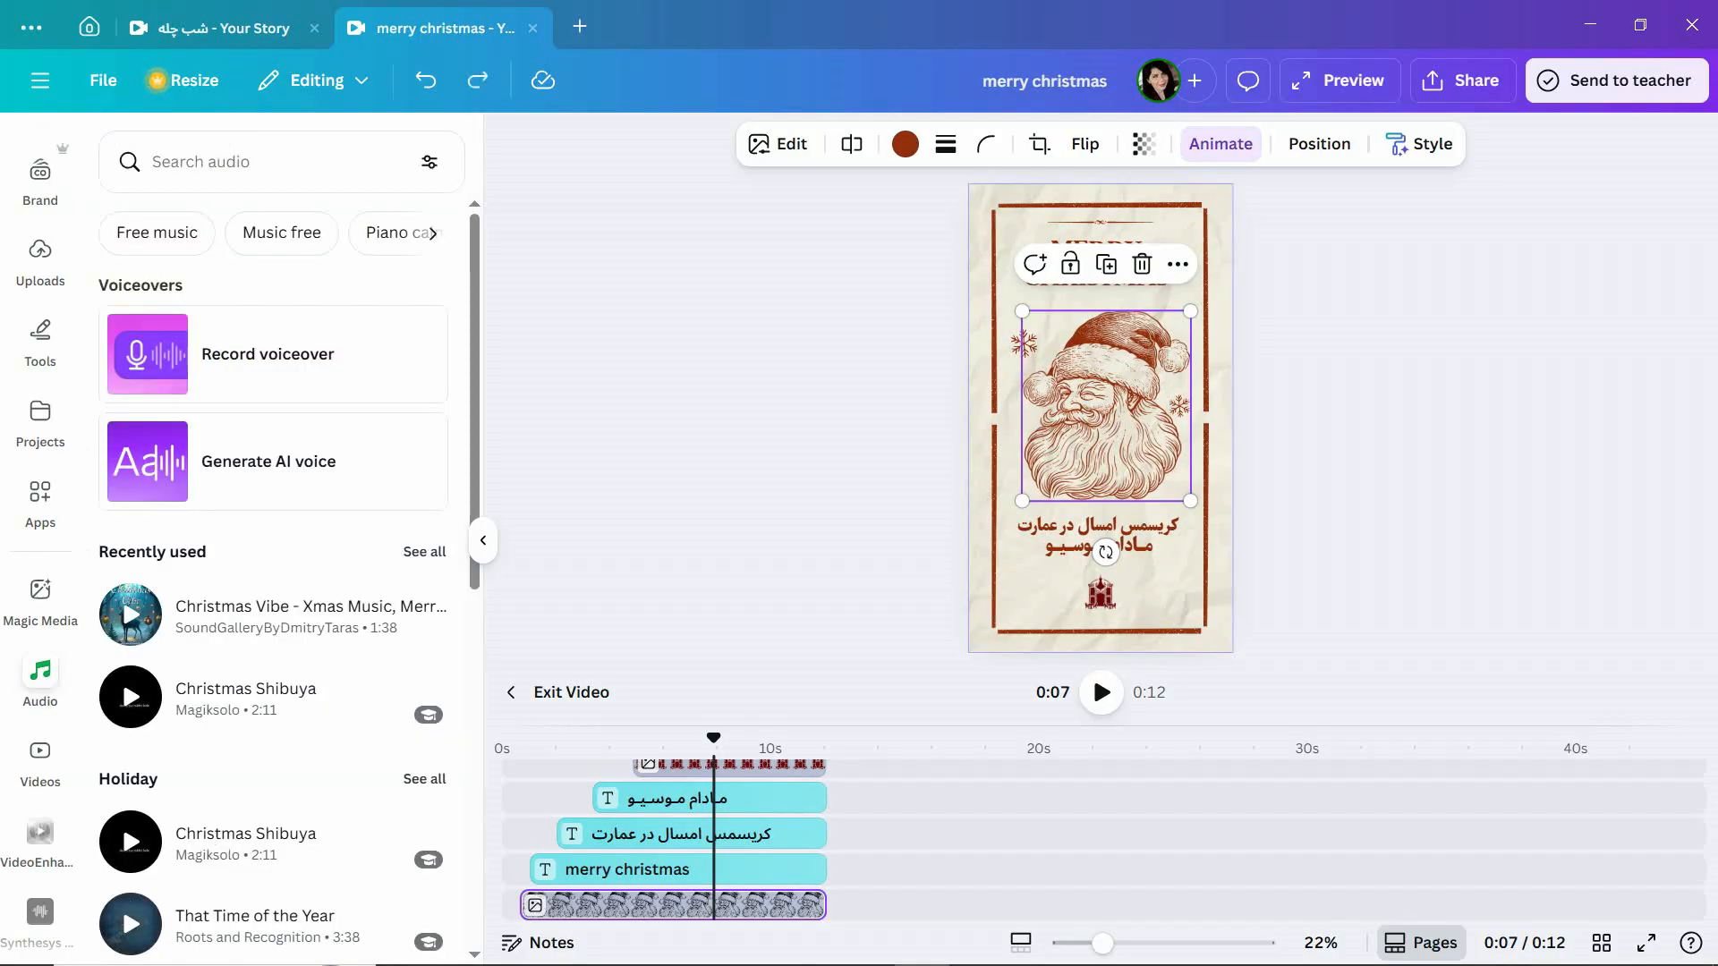
# Apply only the Wiggle add-on effect to the Santa illustration at near-minimum intensity and play the page from the beginning.
pyautogui.moveTo(713, 738); pyautogui.dragTo(675, 738)
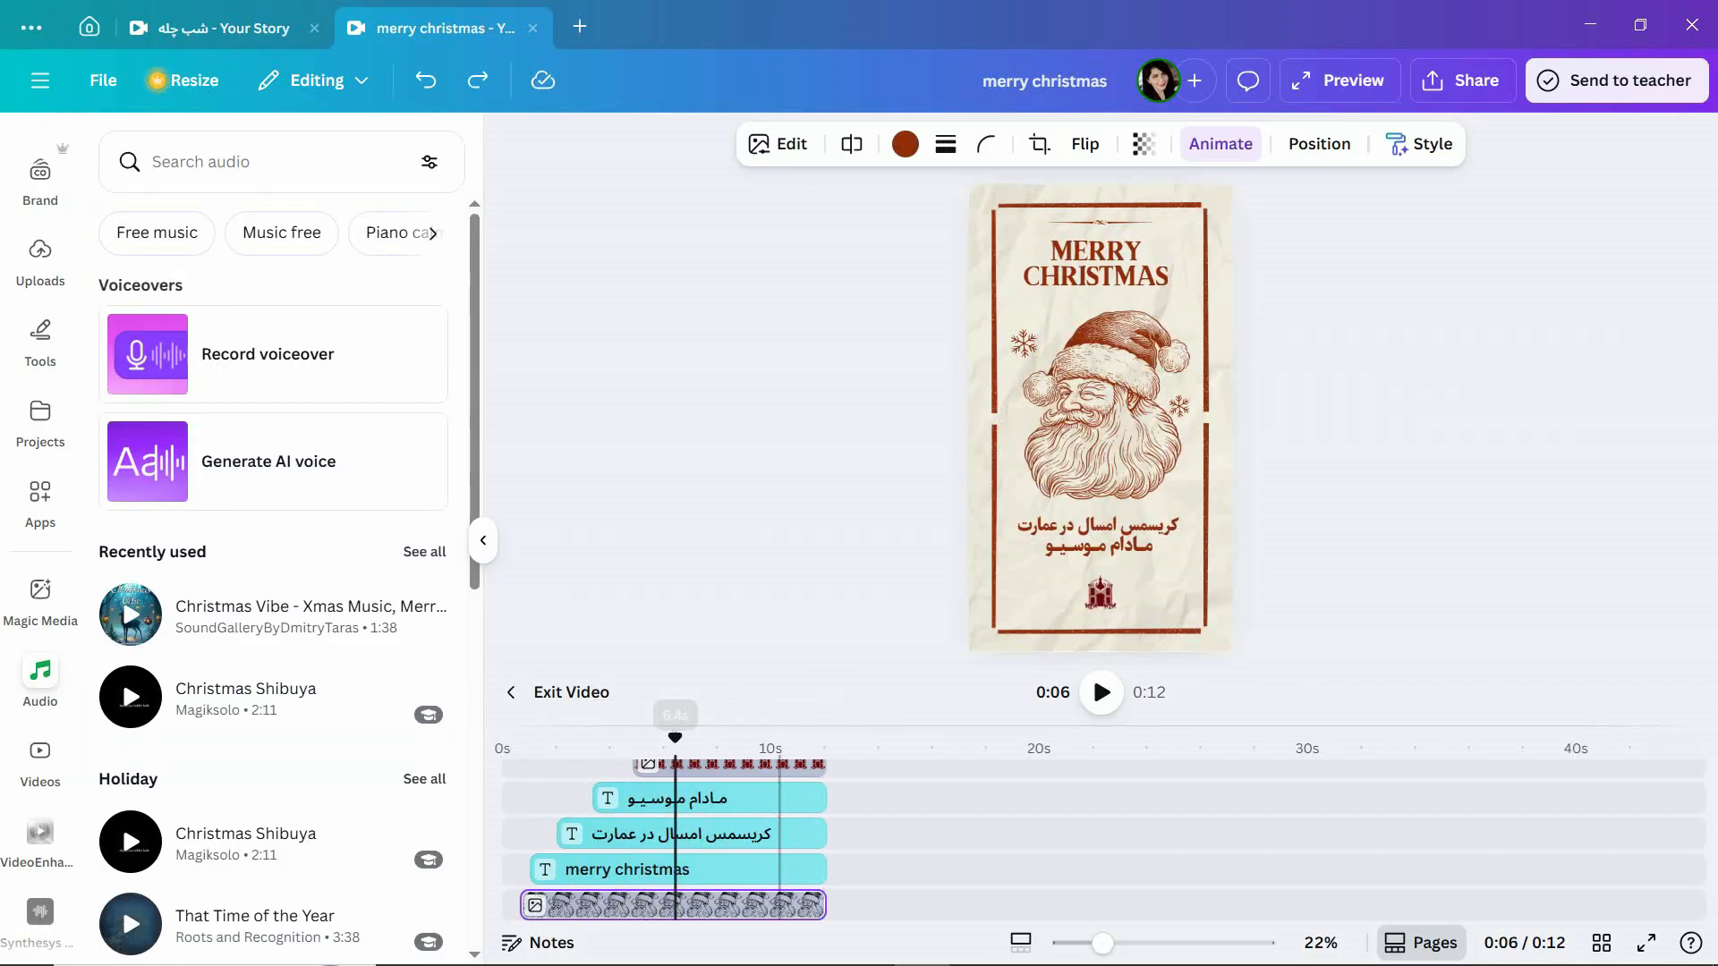
pyautogui.click(1220, 144)
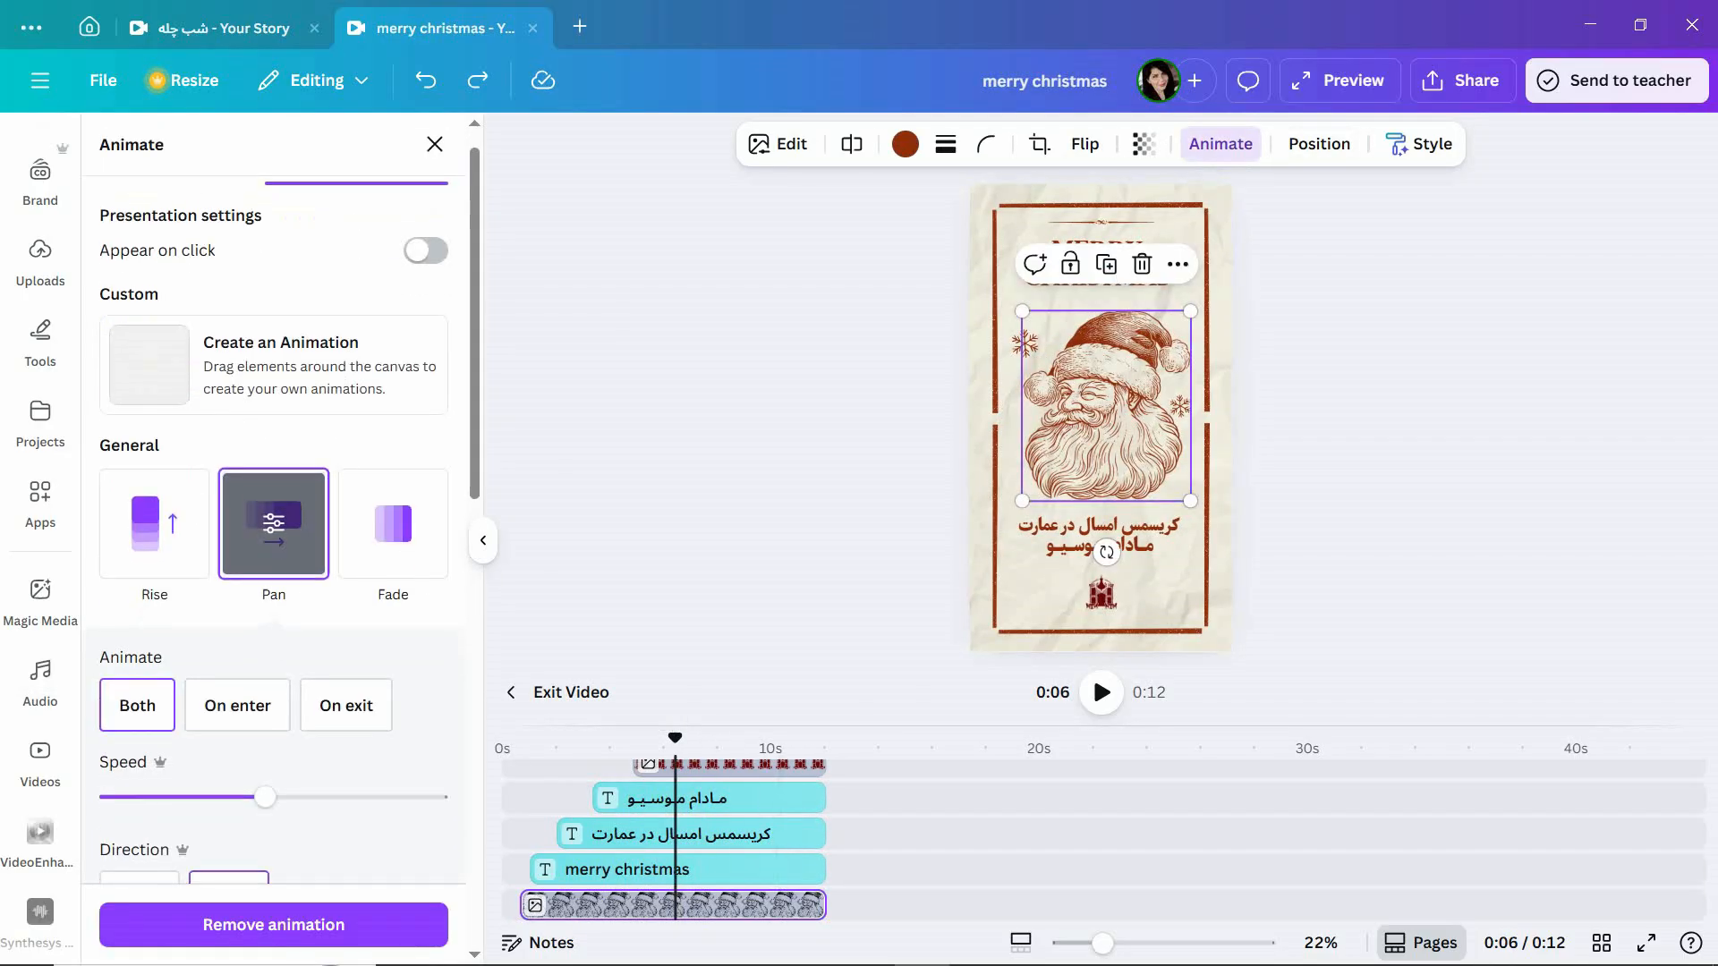
pyautogui.scroll(-10, 273, 528)
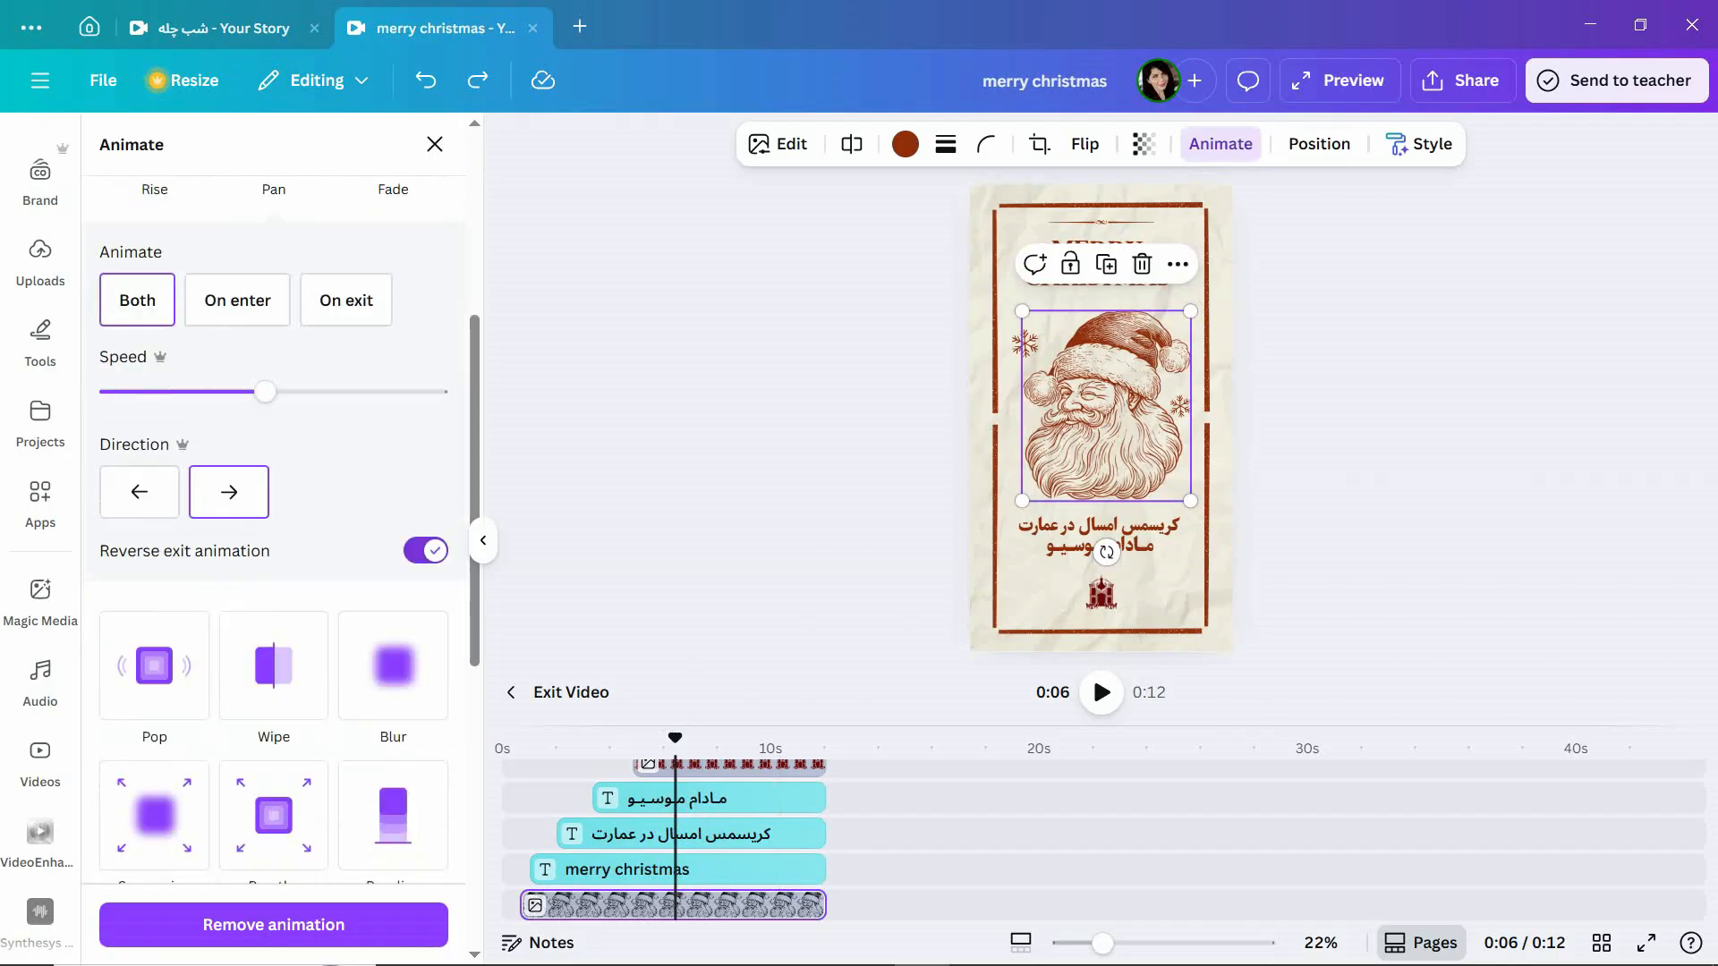
pyautogui.scroll(-1, 273, 668)
pyautogui.click(154, 742)
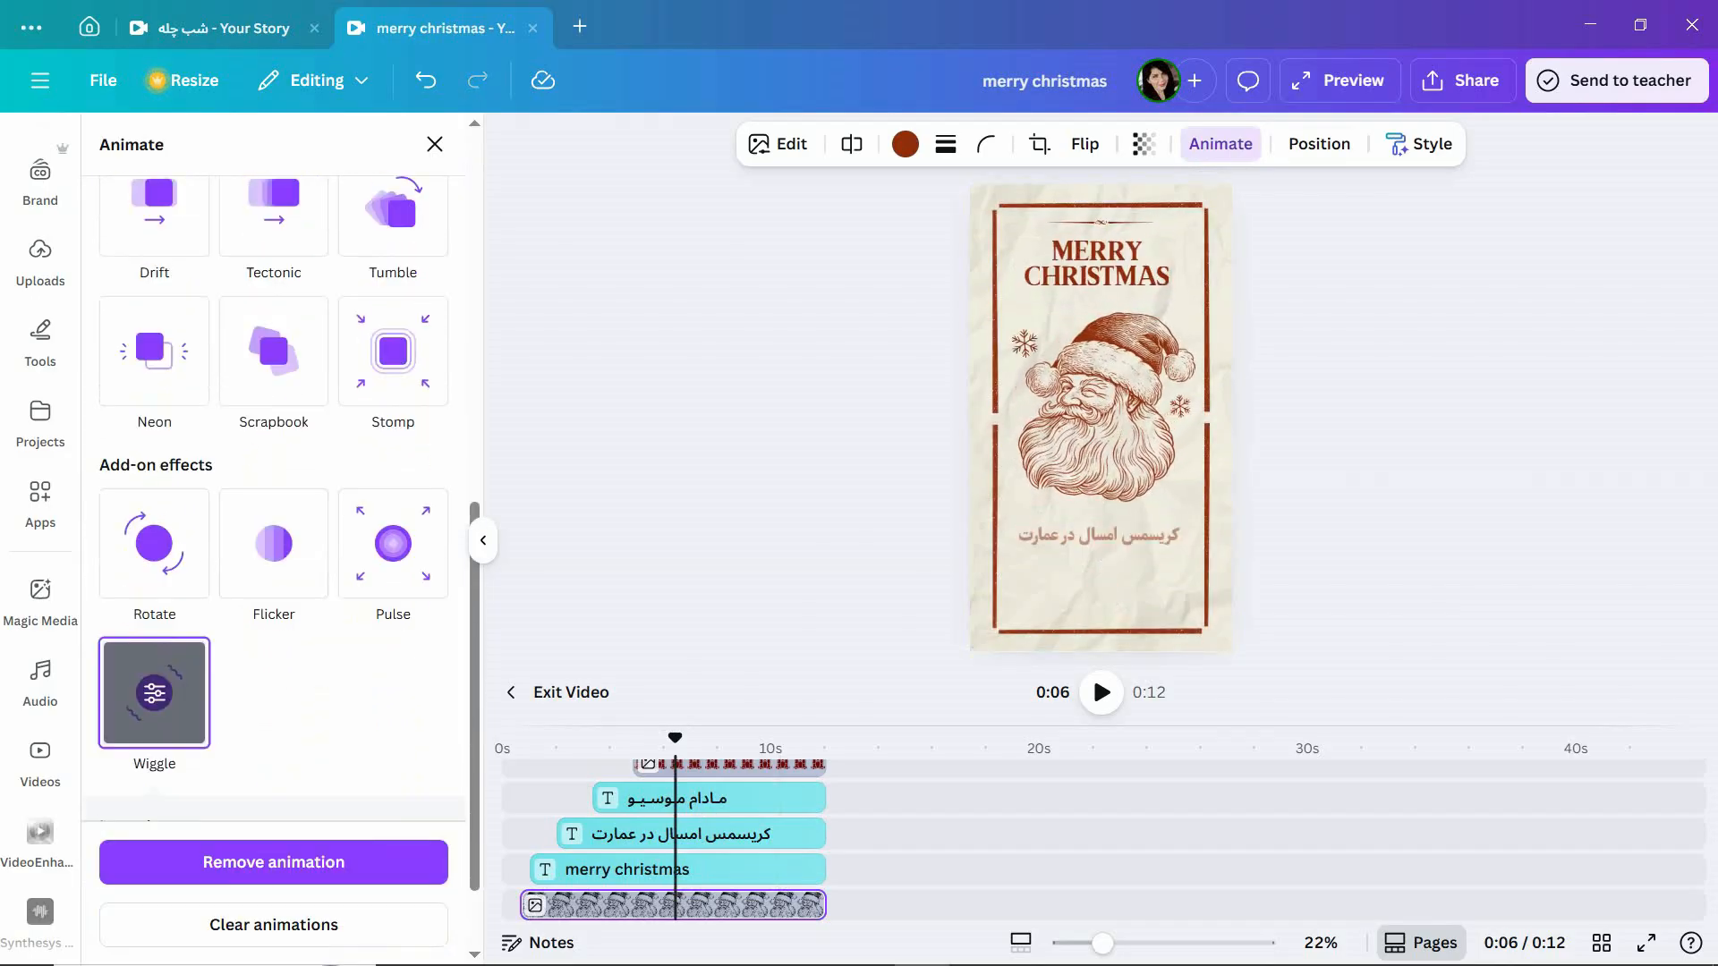
pyautogui.moveTo(274, 743); pyautogui.dragTo(128, 743)
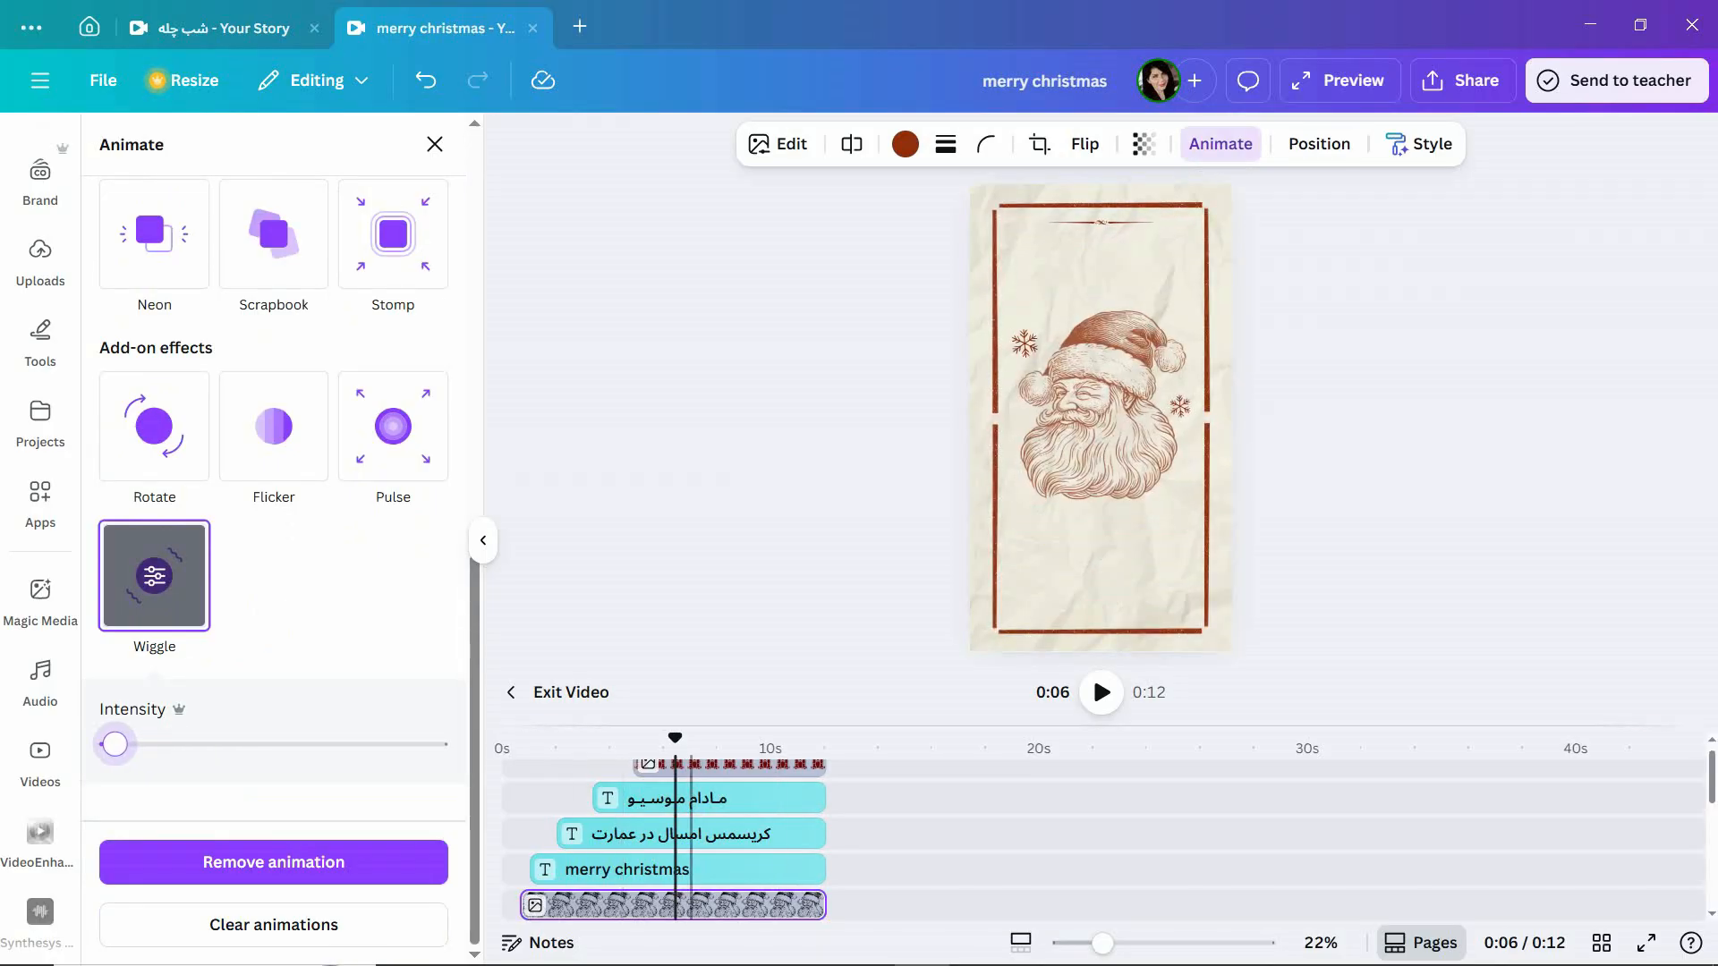
pyautogui.moveTo(675, 725); pyautogui.dragTo(502, 755)
pyautogui.press('space')
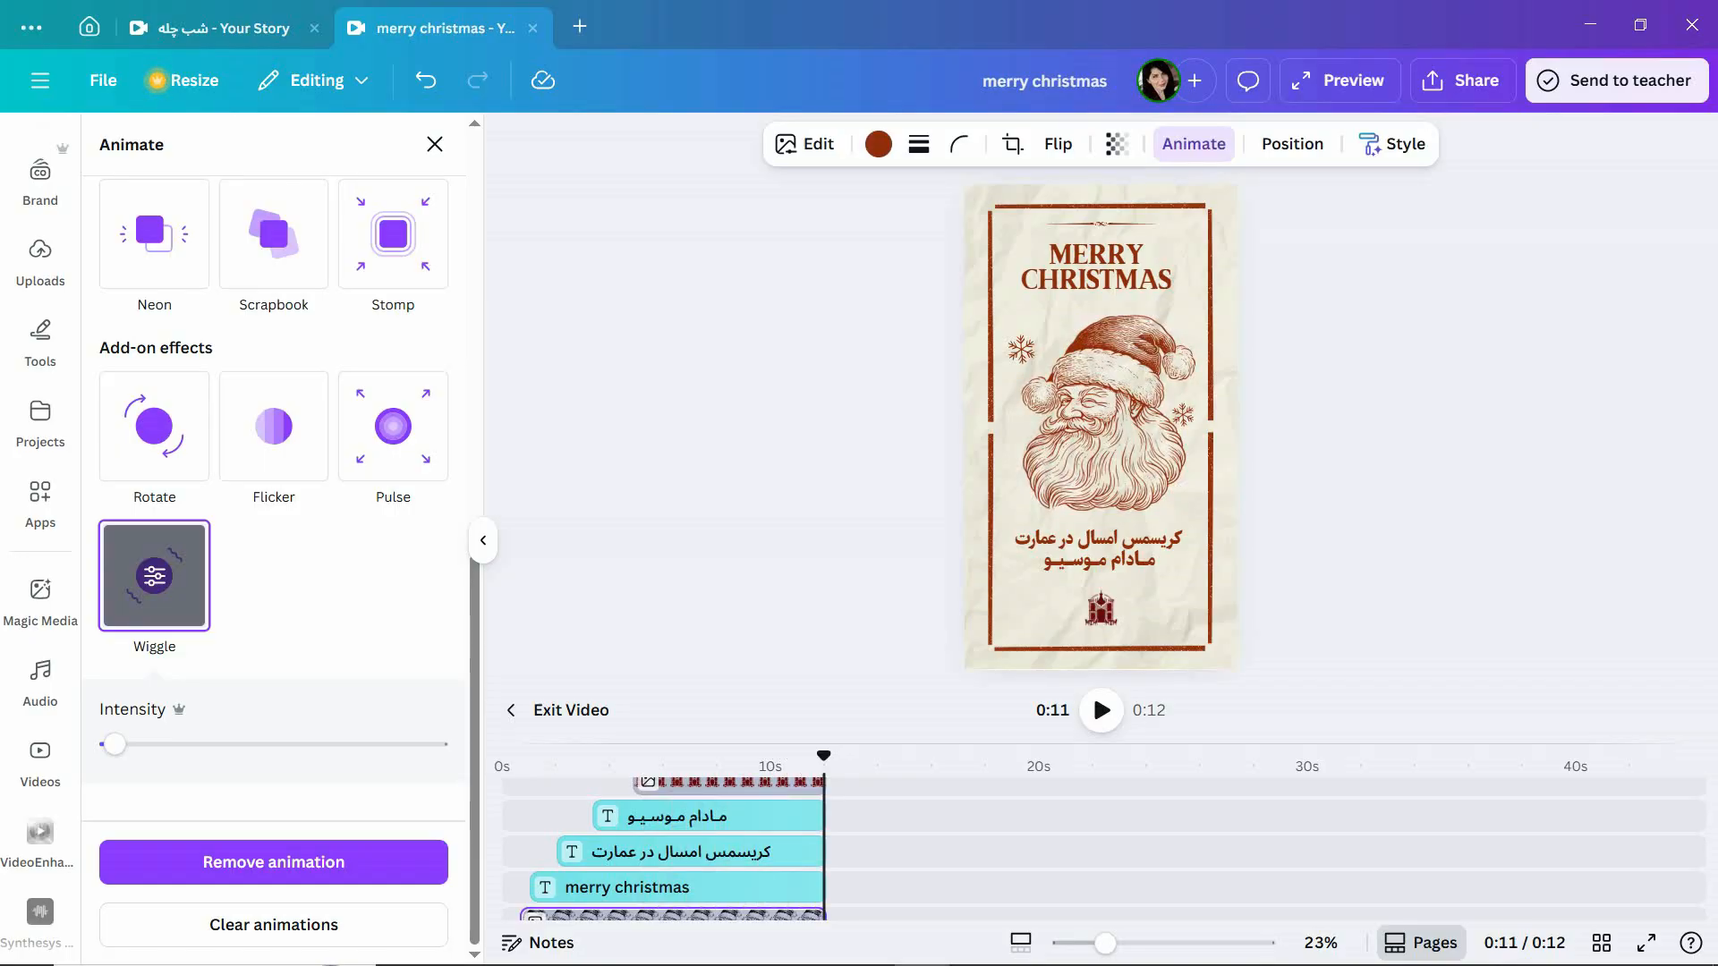
# Apply the Flicker add-on effect to both snowflakes beside the Santa illustration.
pyautogui.scroll(15, 273, 492)
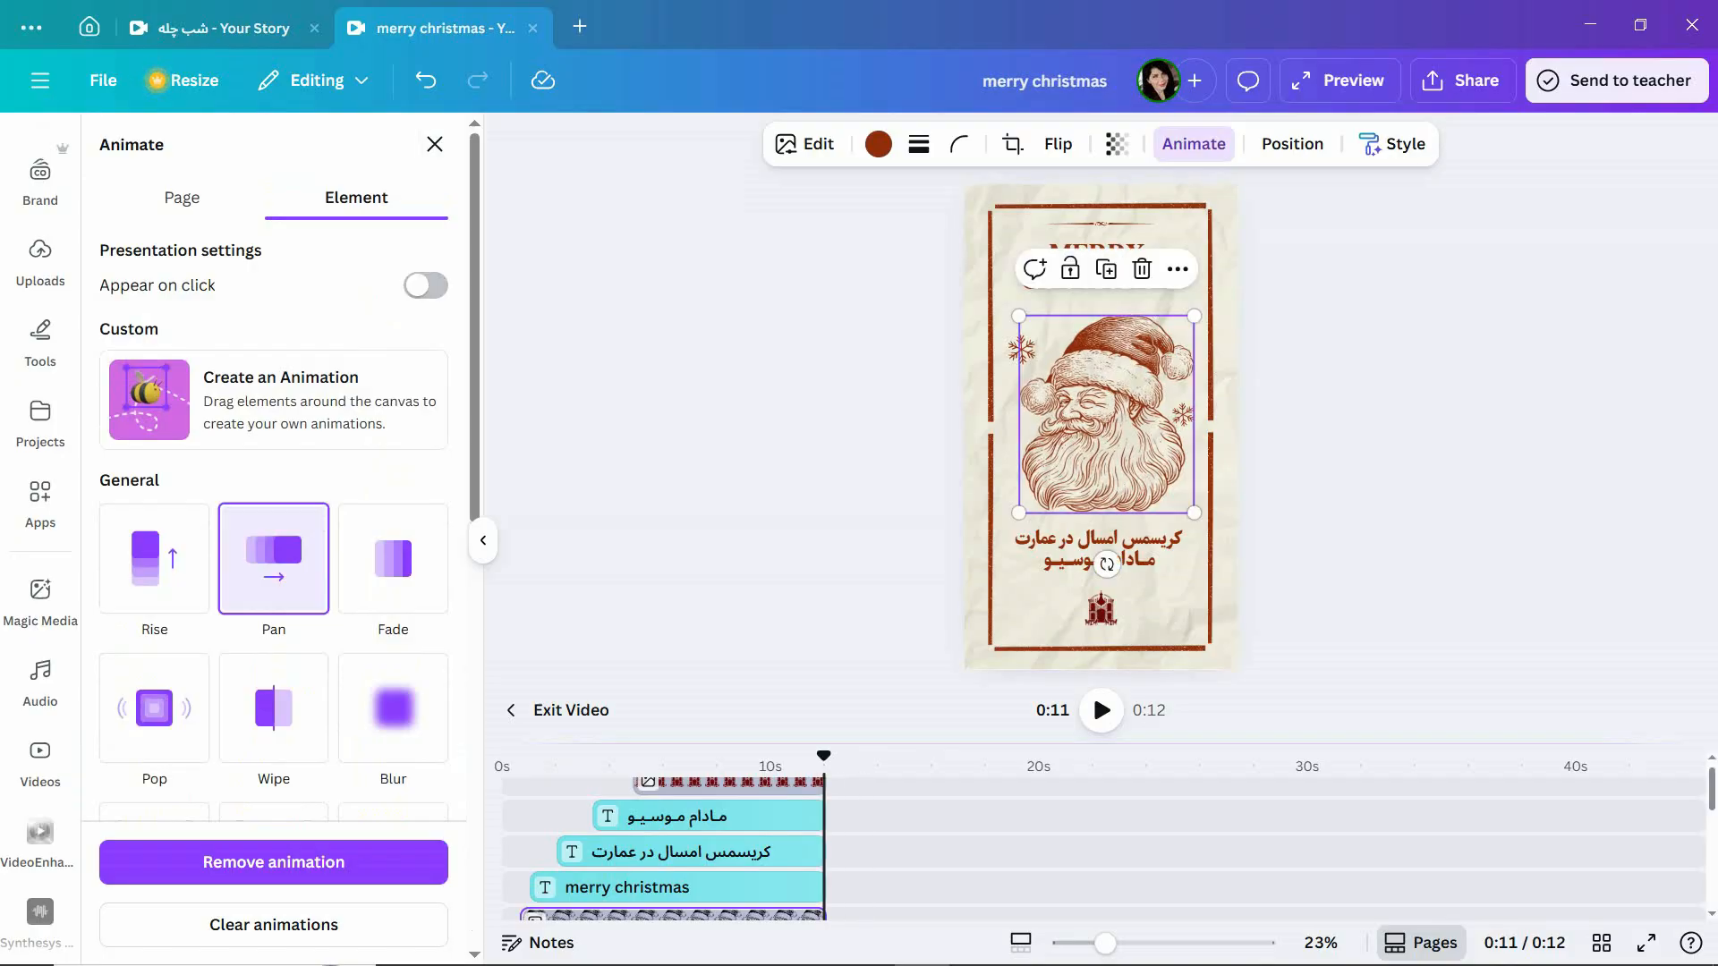
pyautogui.moveTo(823, 757); pyautogui.dragTo(673, 756)
pyautogui.scroll(-3, 737, 850)
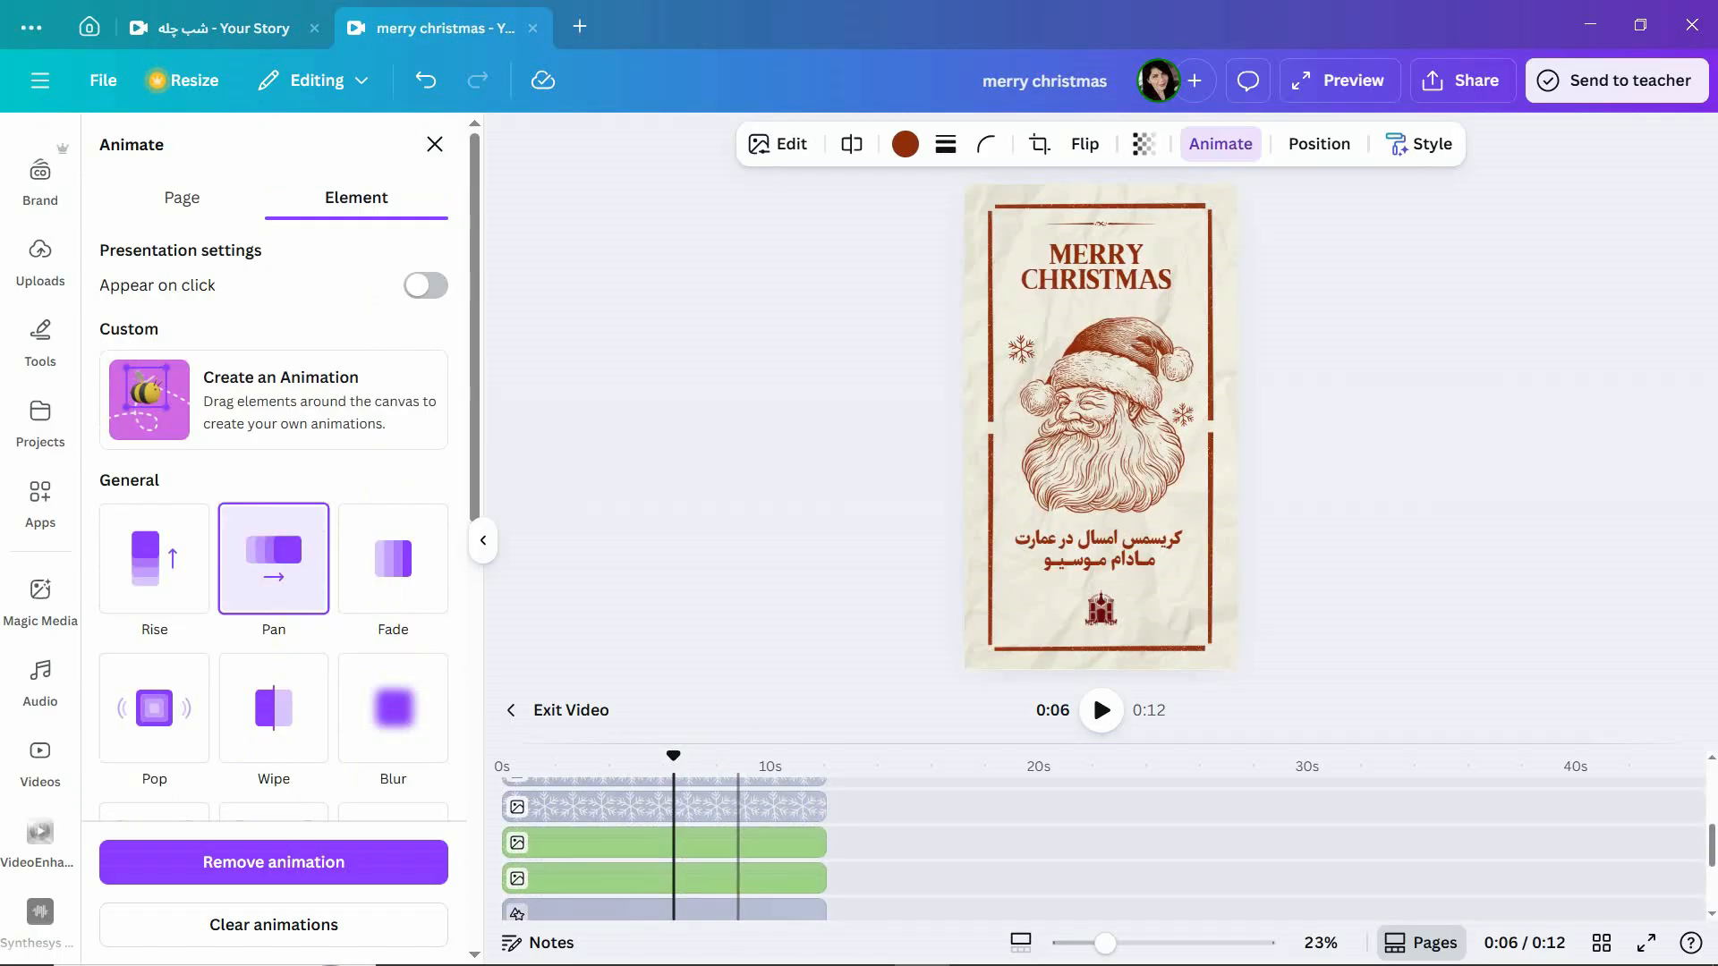
pyautogui.click(592, 807)
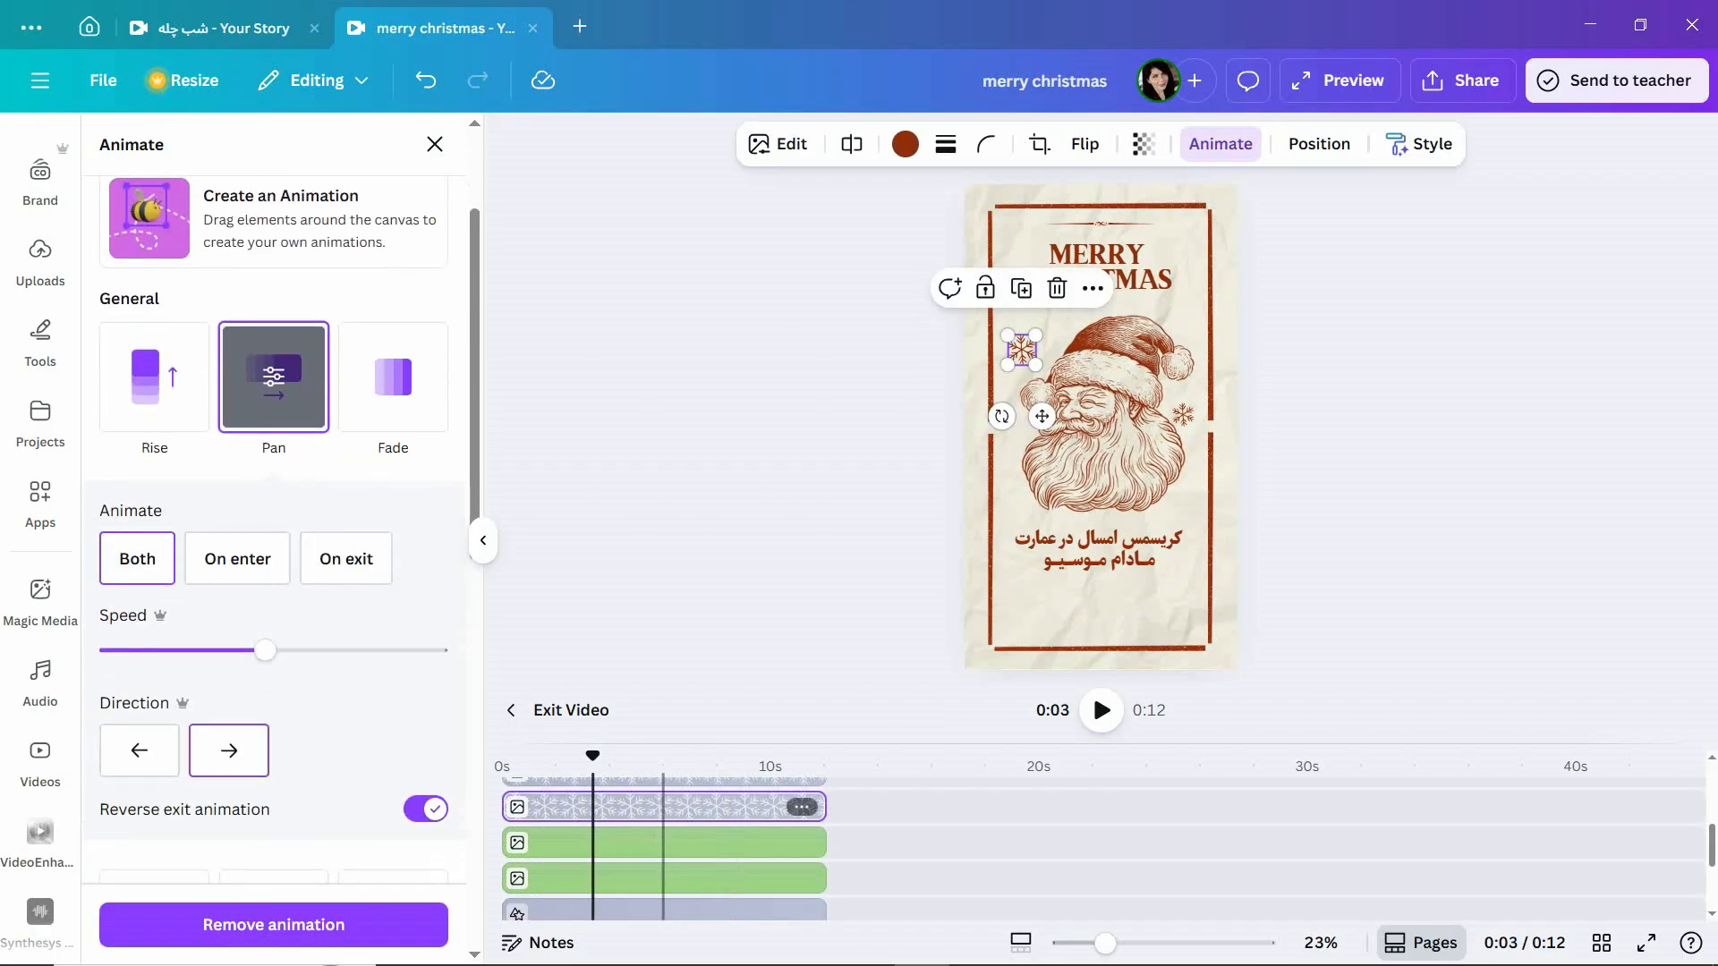
pyautogui.scroll(-7, 274, 537)
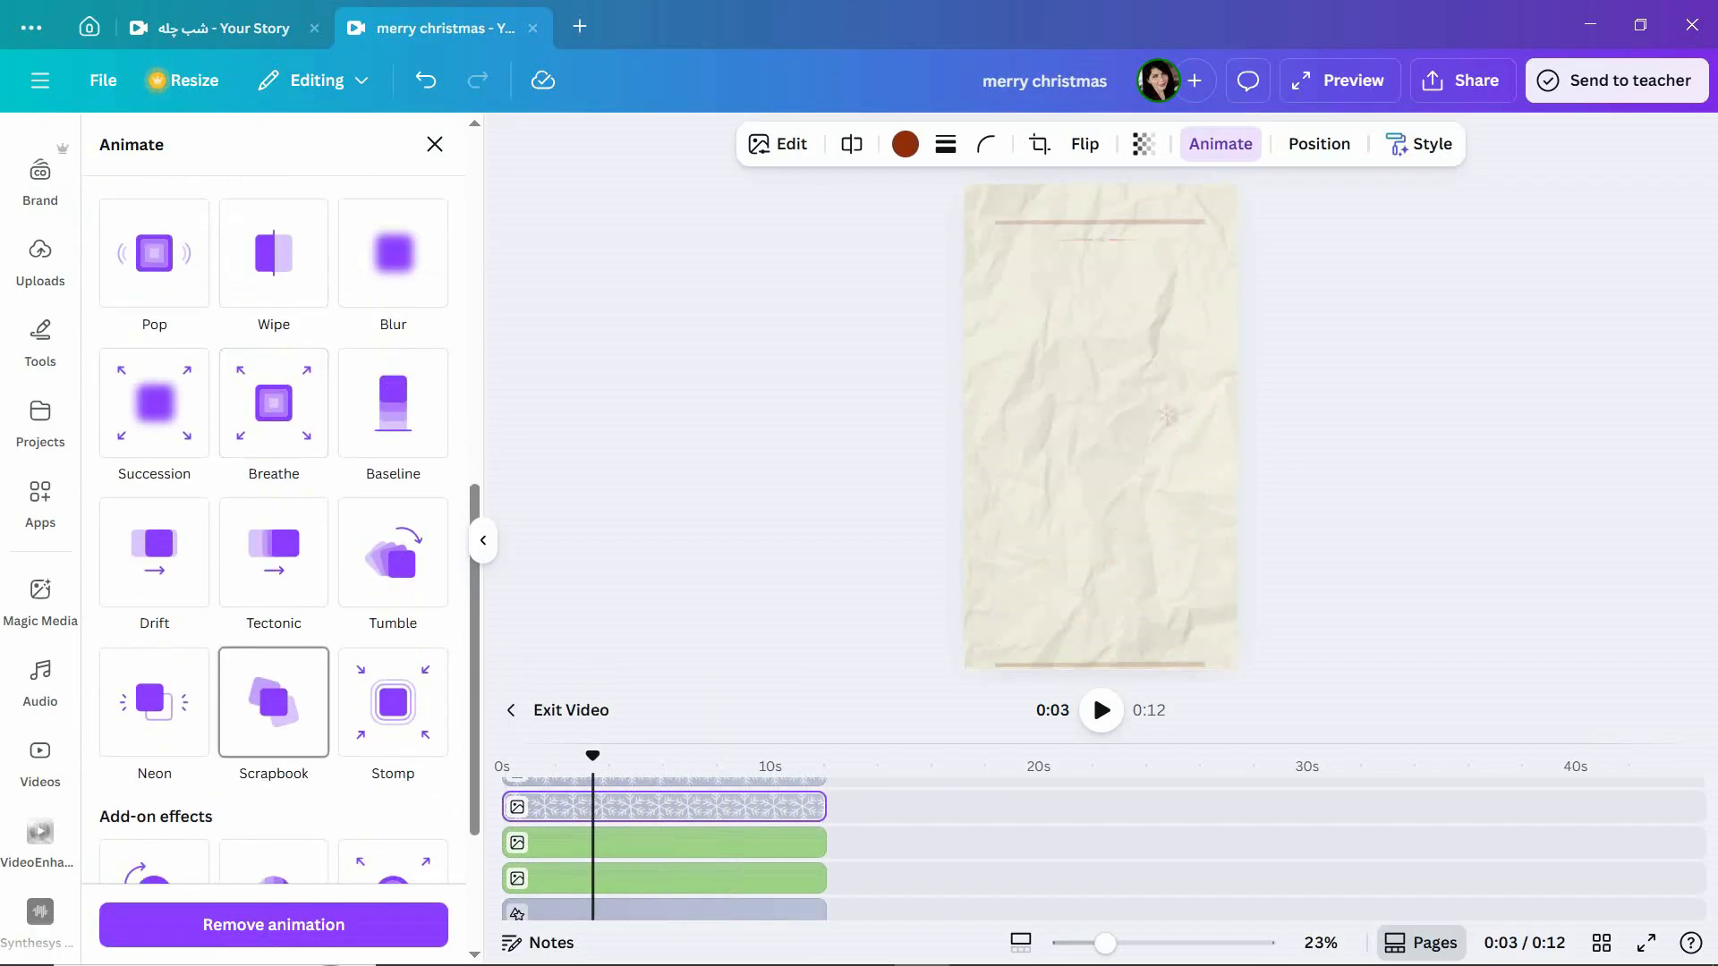
pyautogui.scroll(-3, 274, 702)
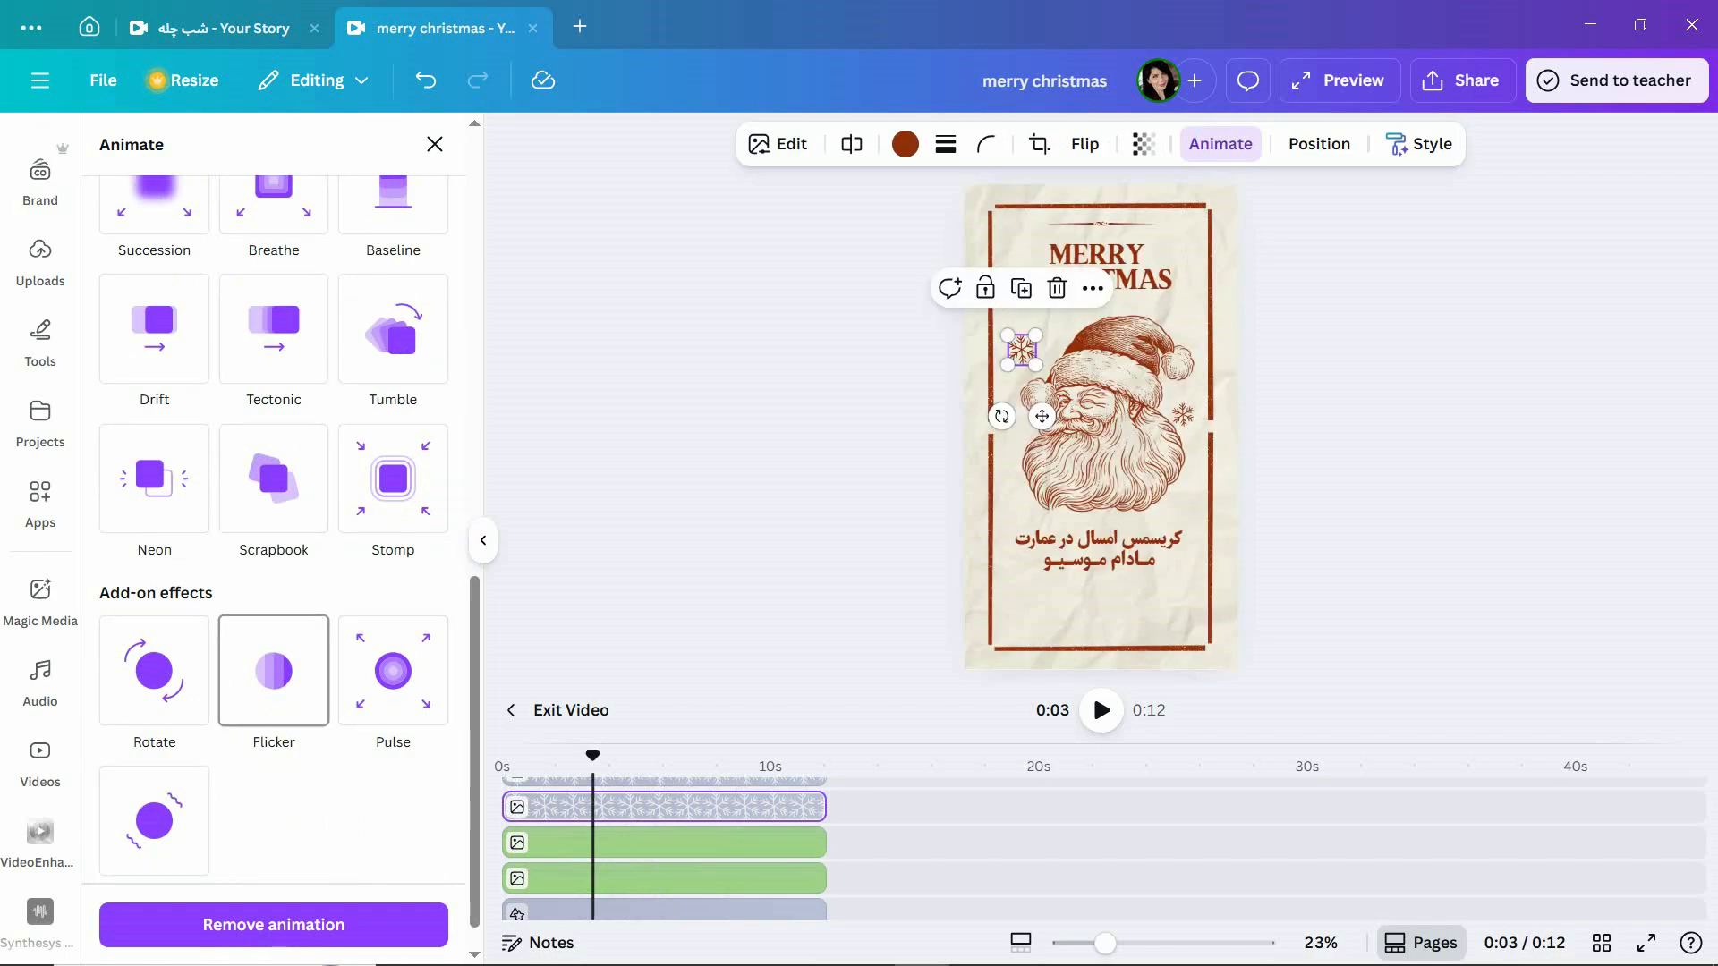
pyautogui.click(274, 671)
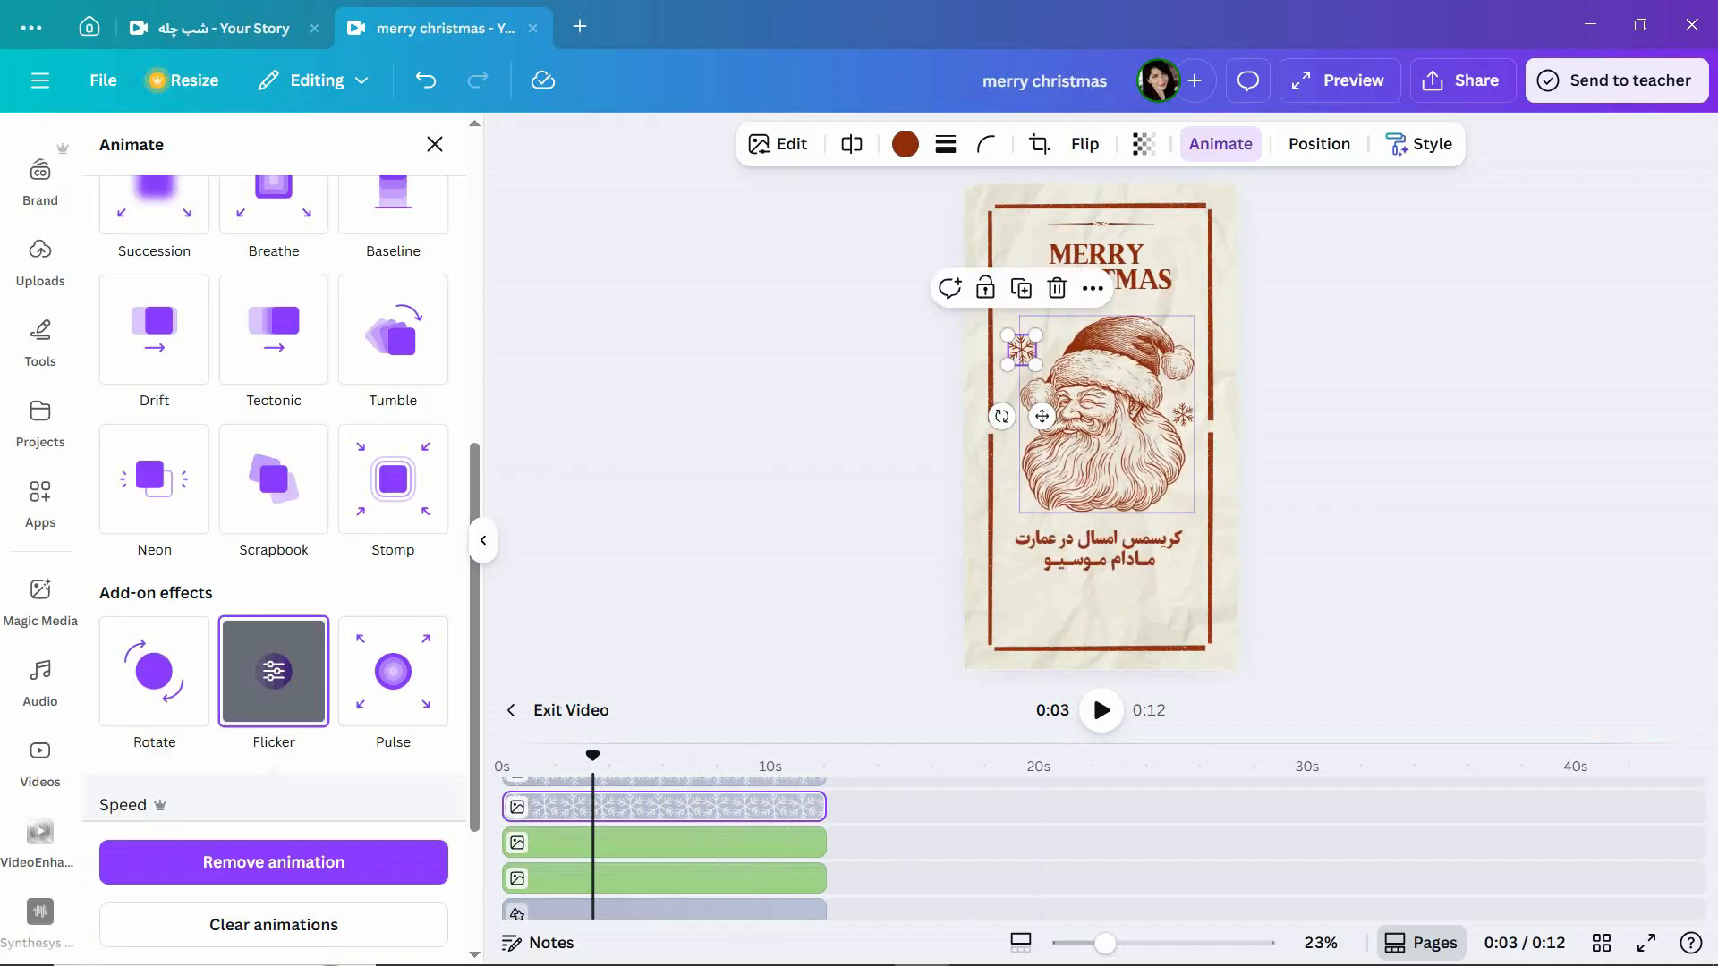
pyautogui.scroll(1, 614, 839)
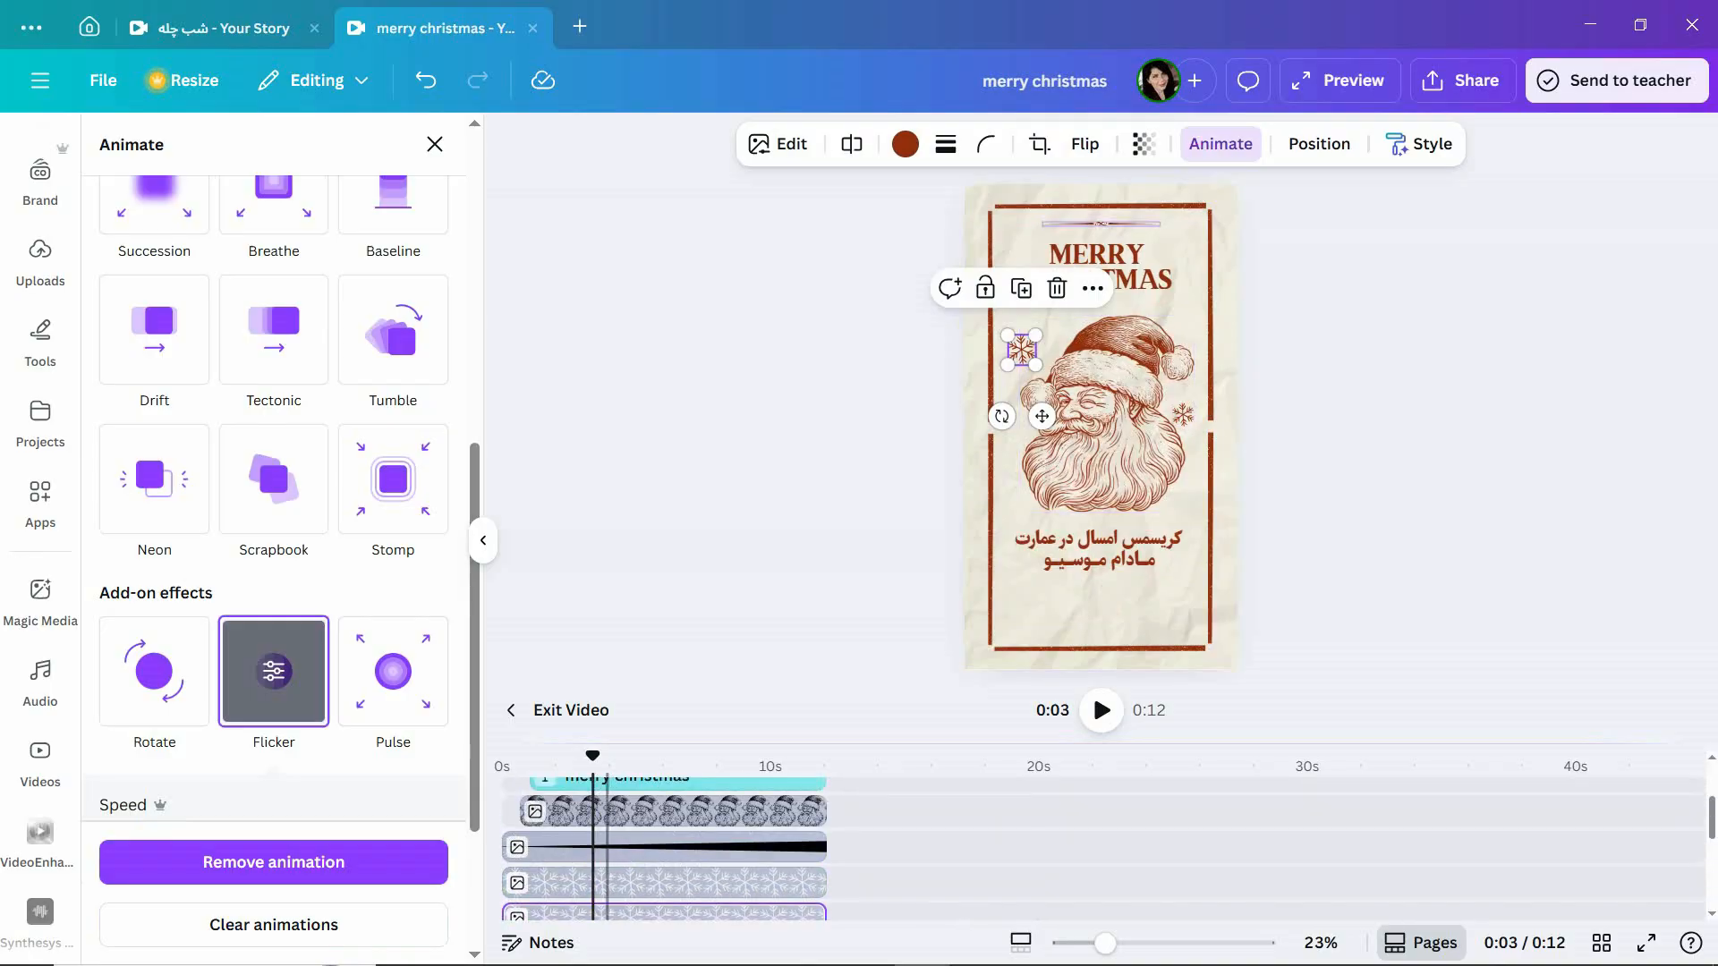
pyautogui.click(576, 883)
pyautogui.scroll(-6, 387, 698)
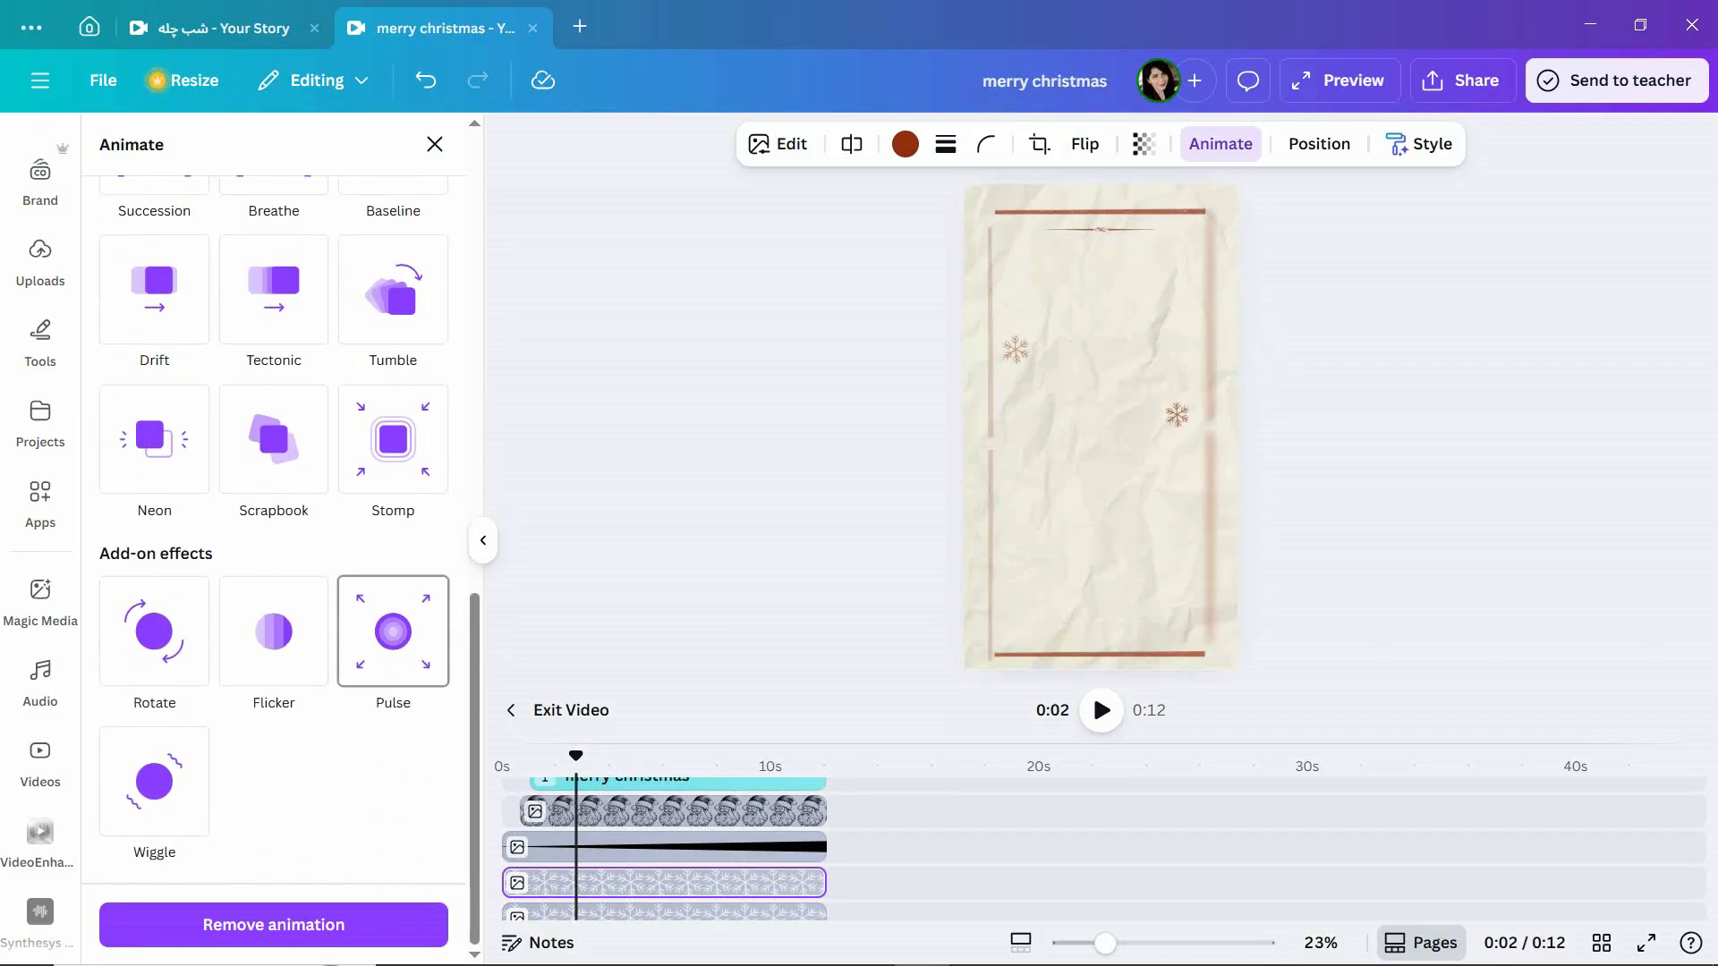
pyautogui.click(274, 632)
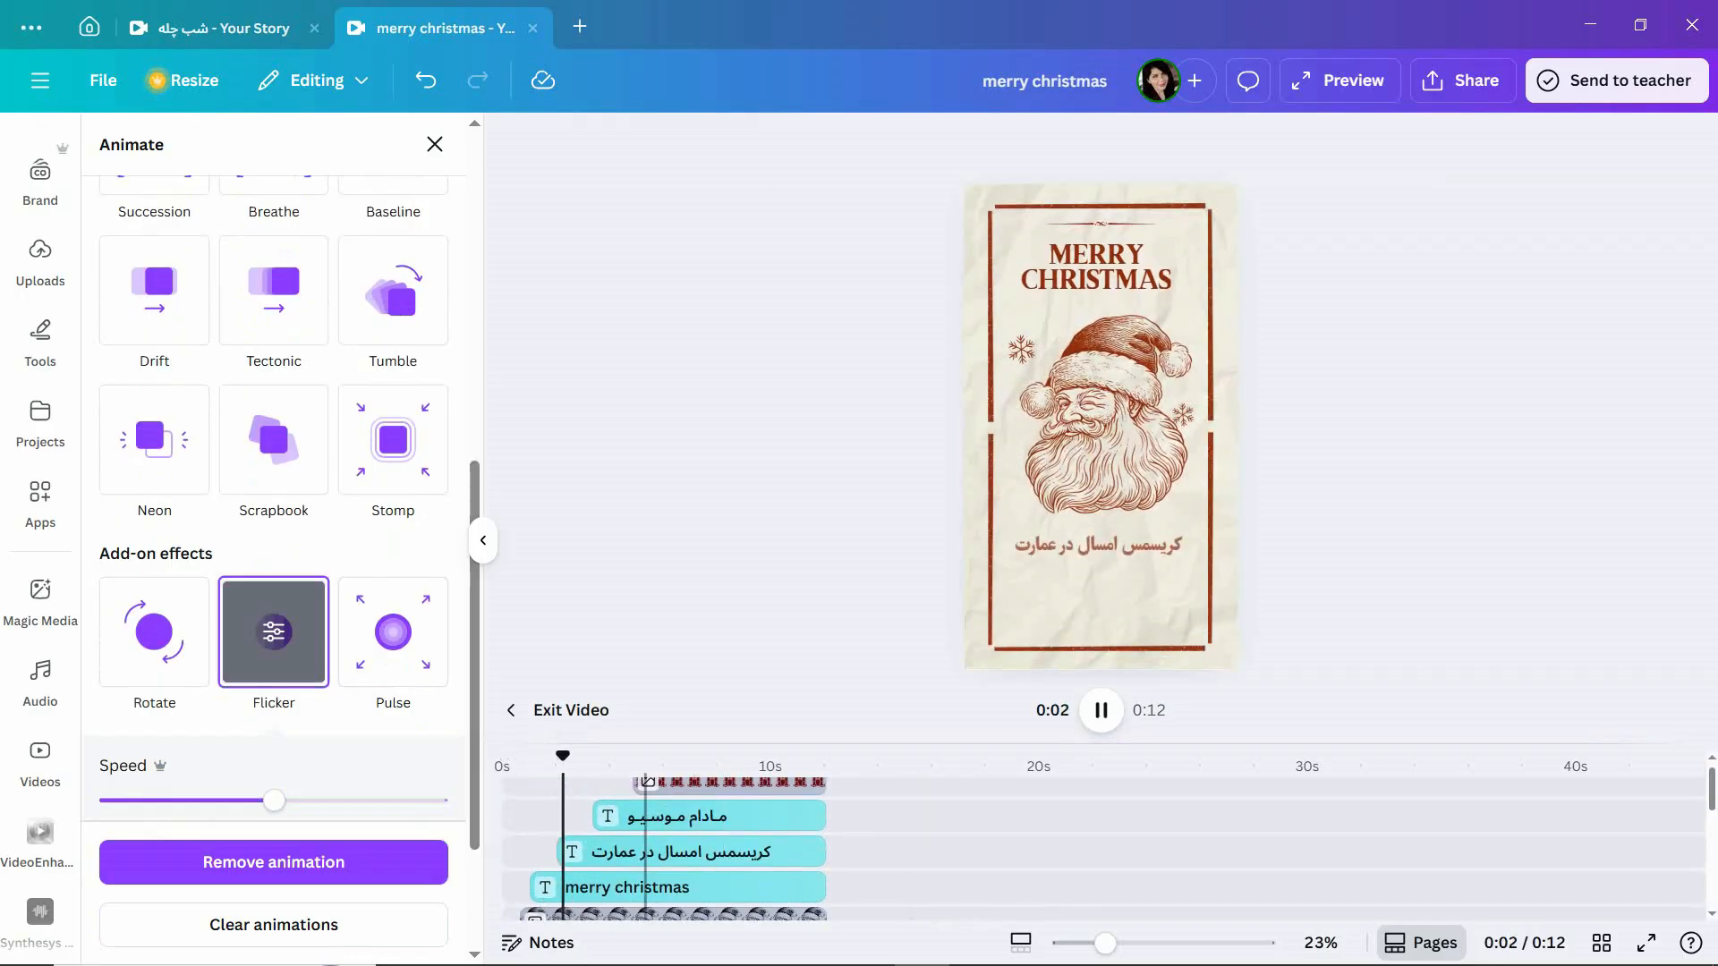
# Delay the first Persian caption line to about 2.5 seconds and the second to about 4 seconds, playing the page to check.
pyautogui.click(698, 851)
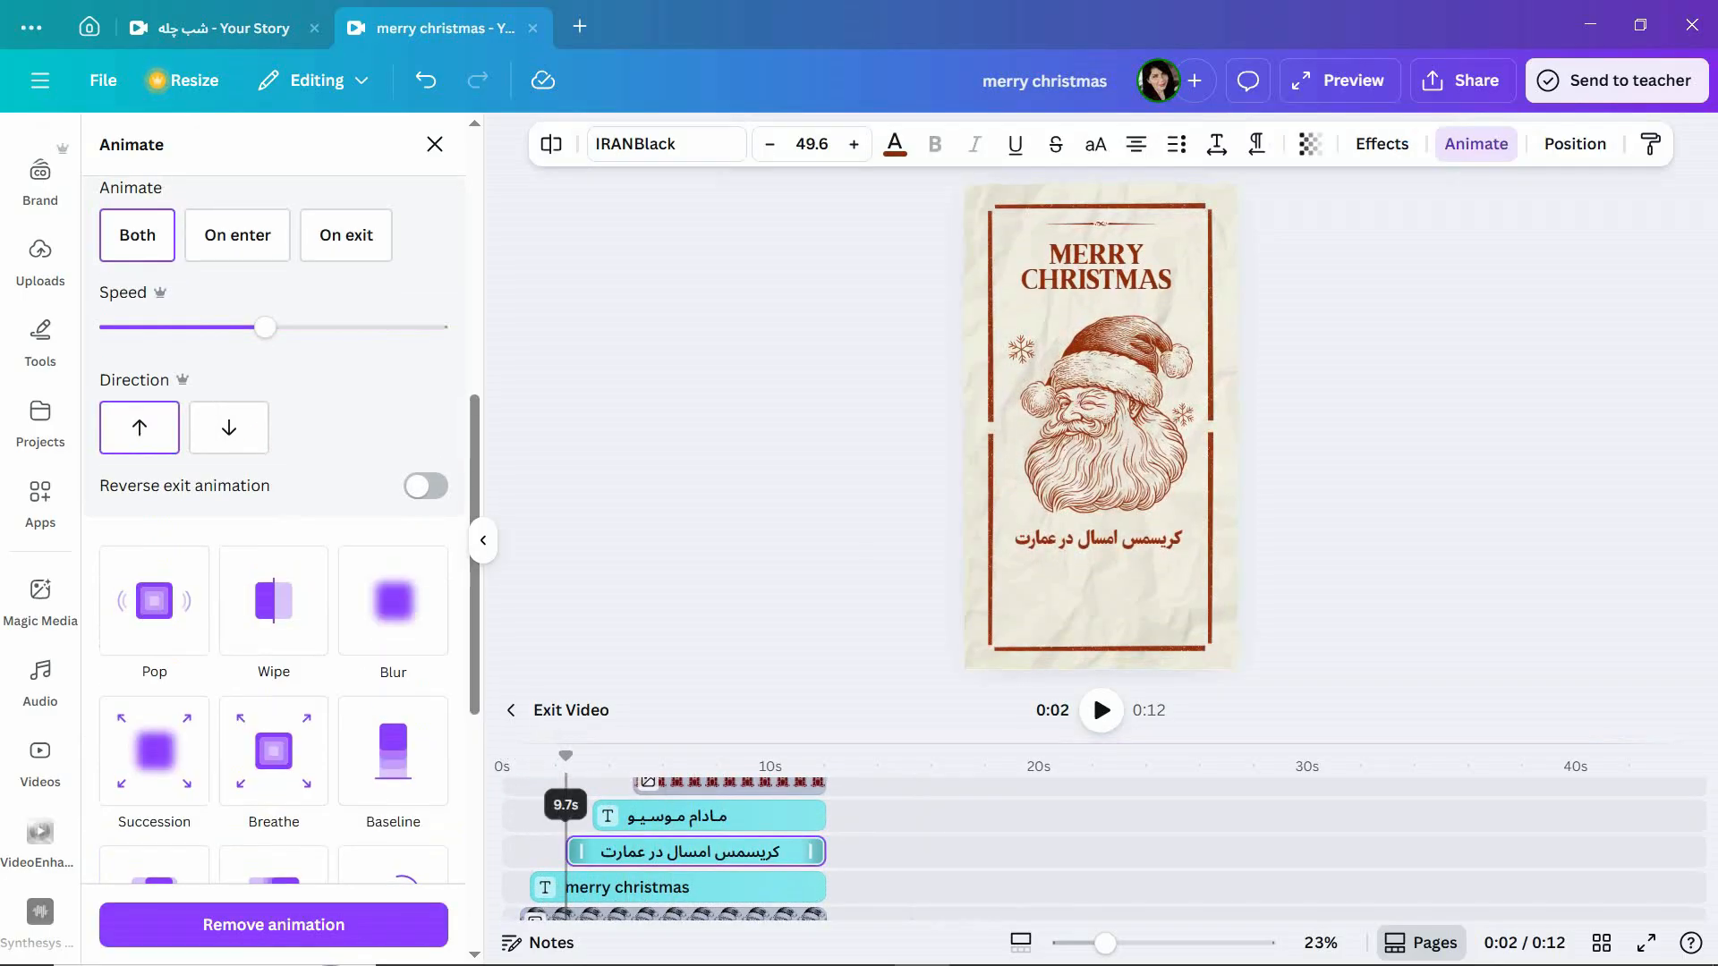
pyautogui.press('space')
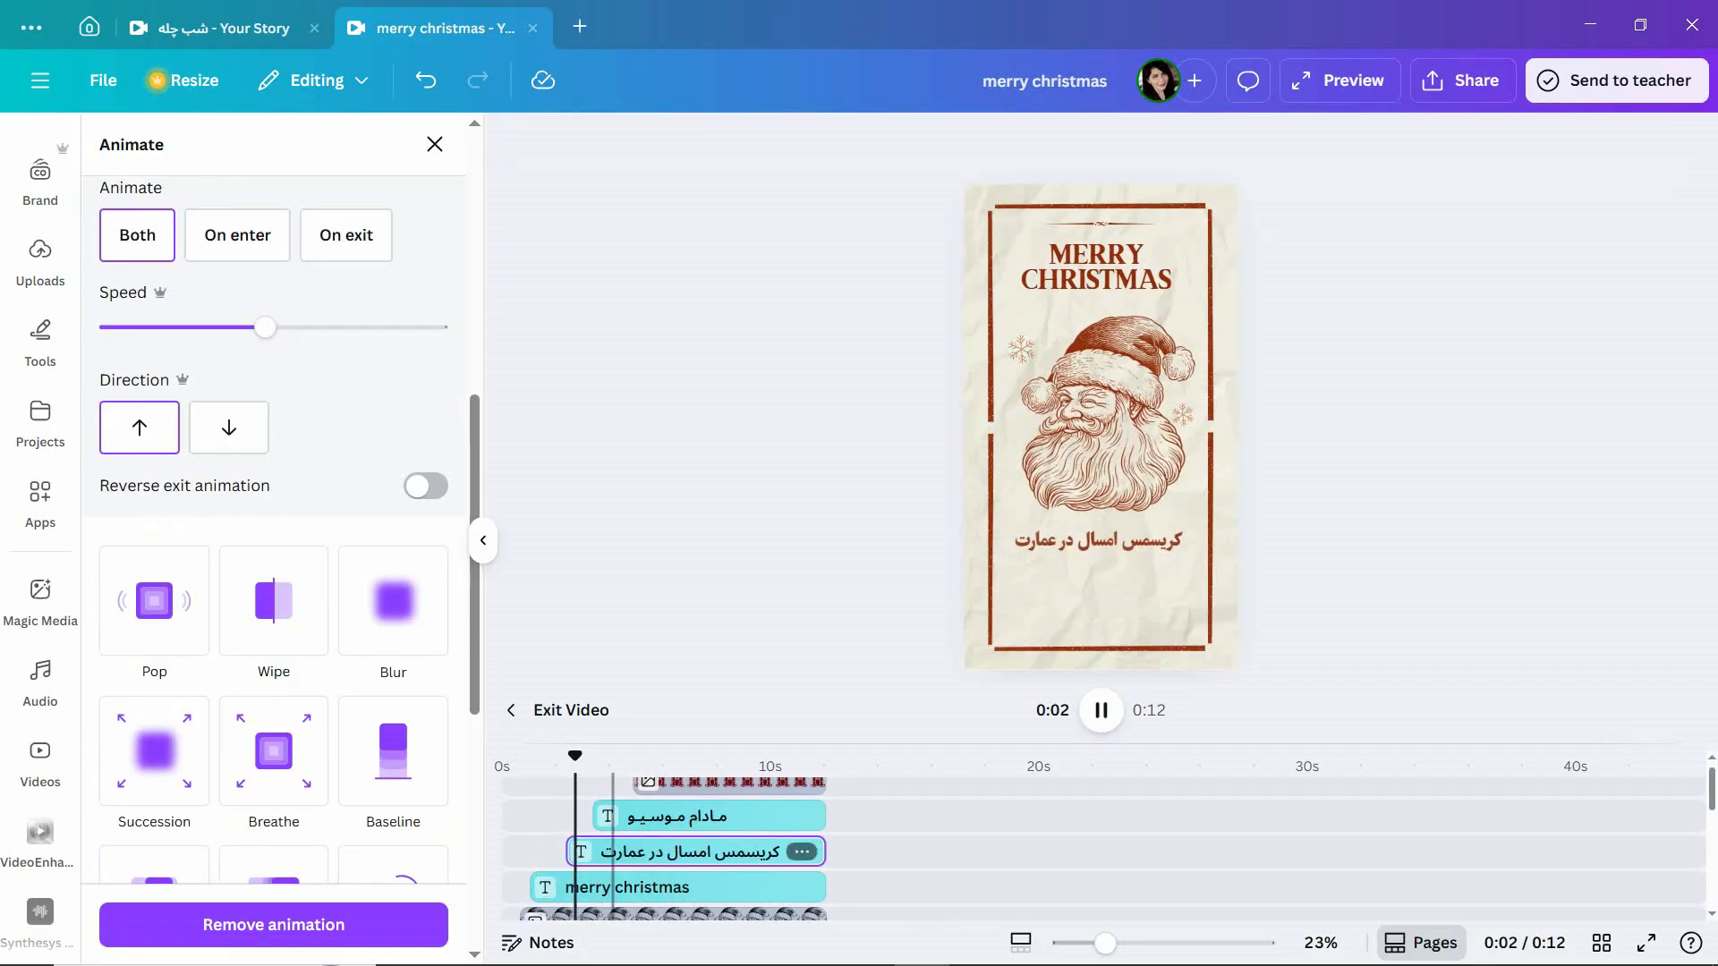
pyautogui.press('space')
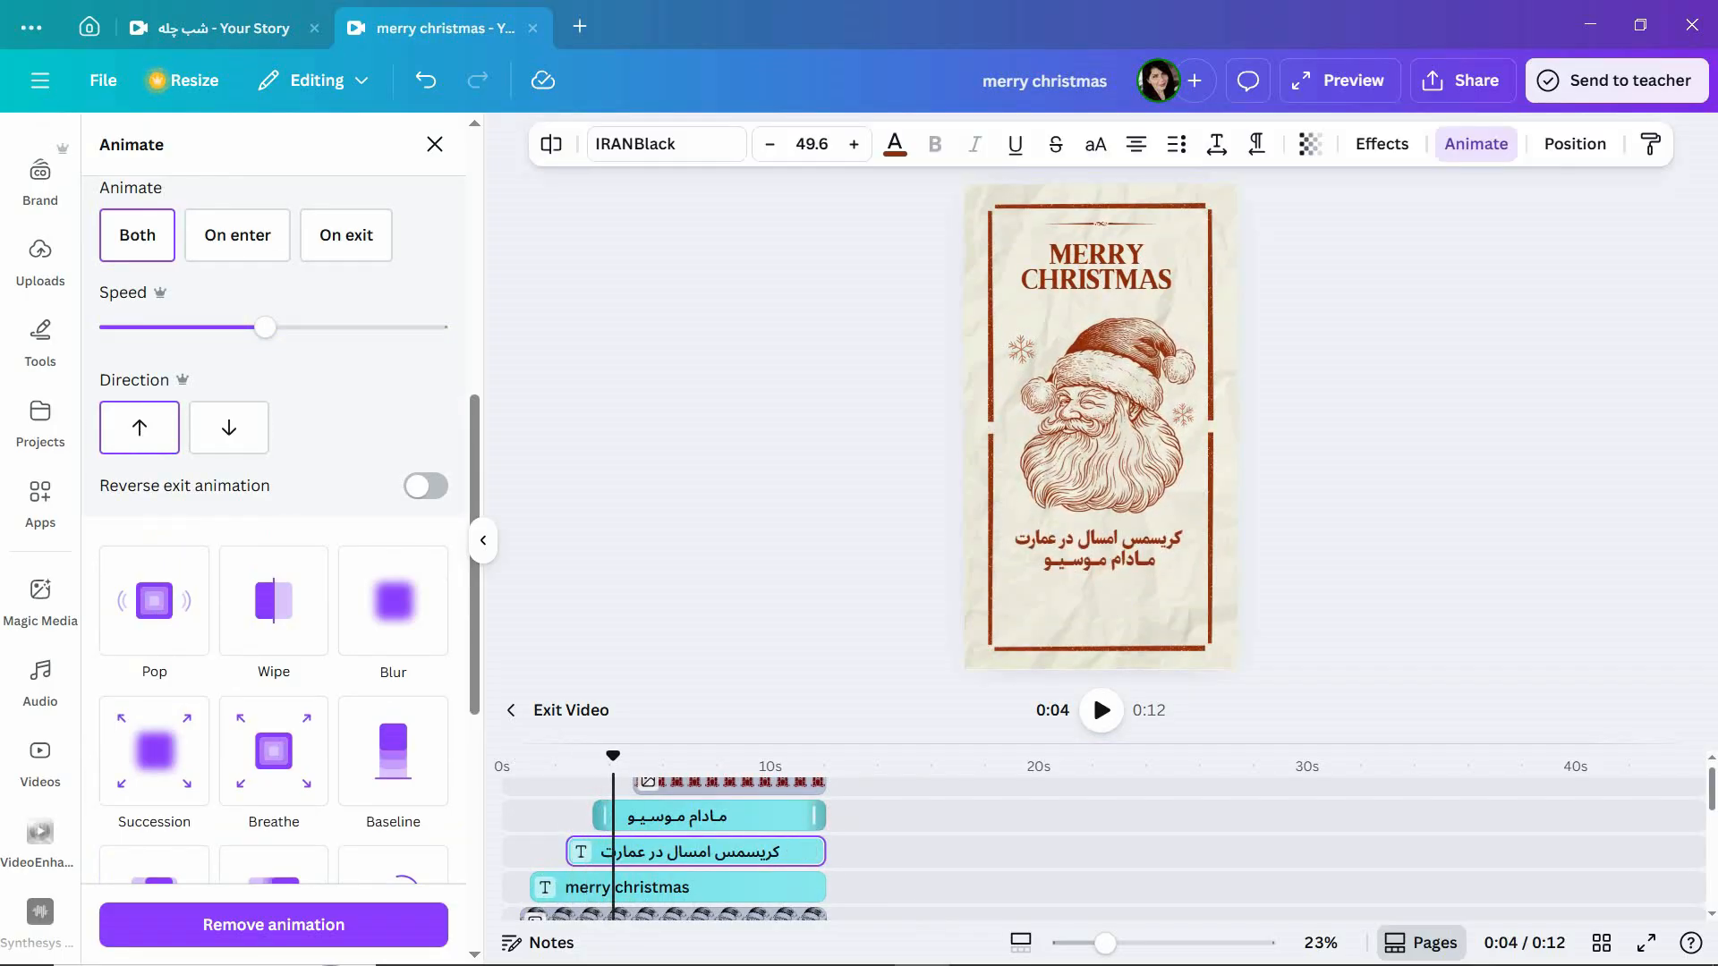
pyautogui.press('space')
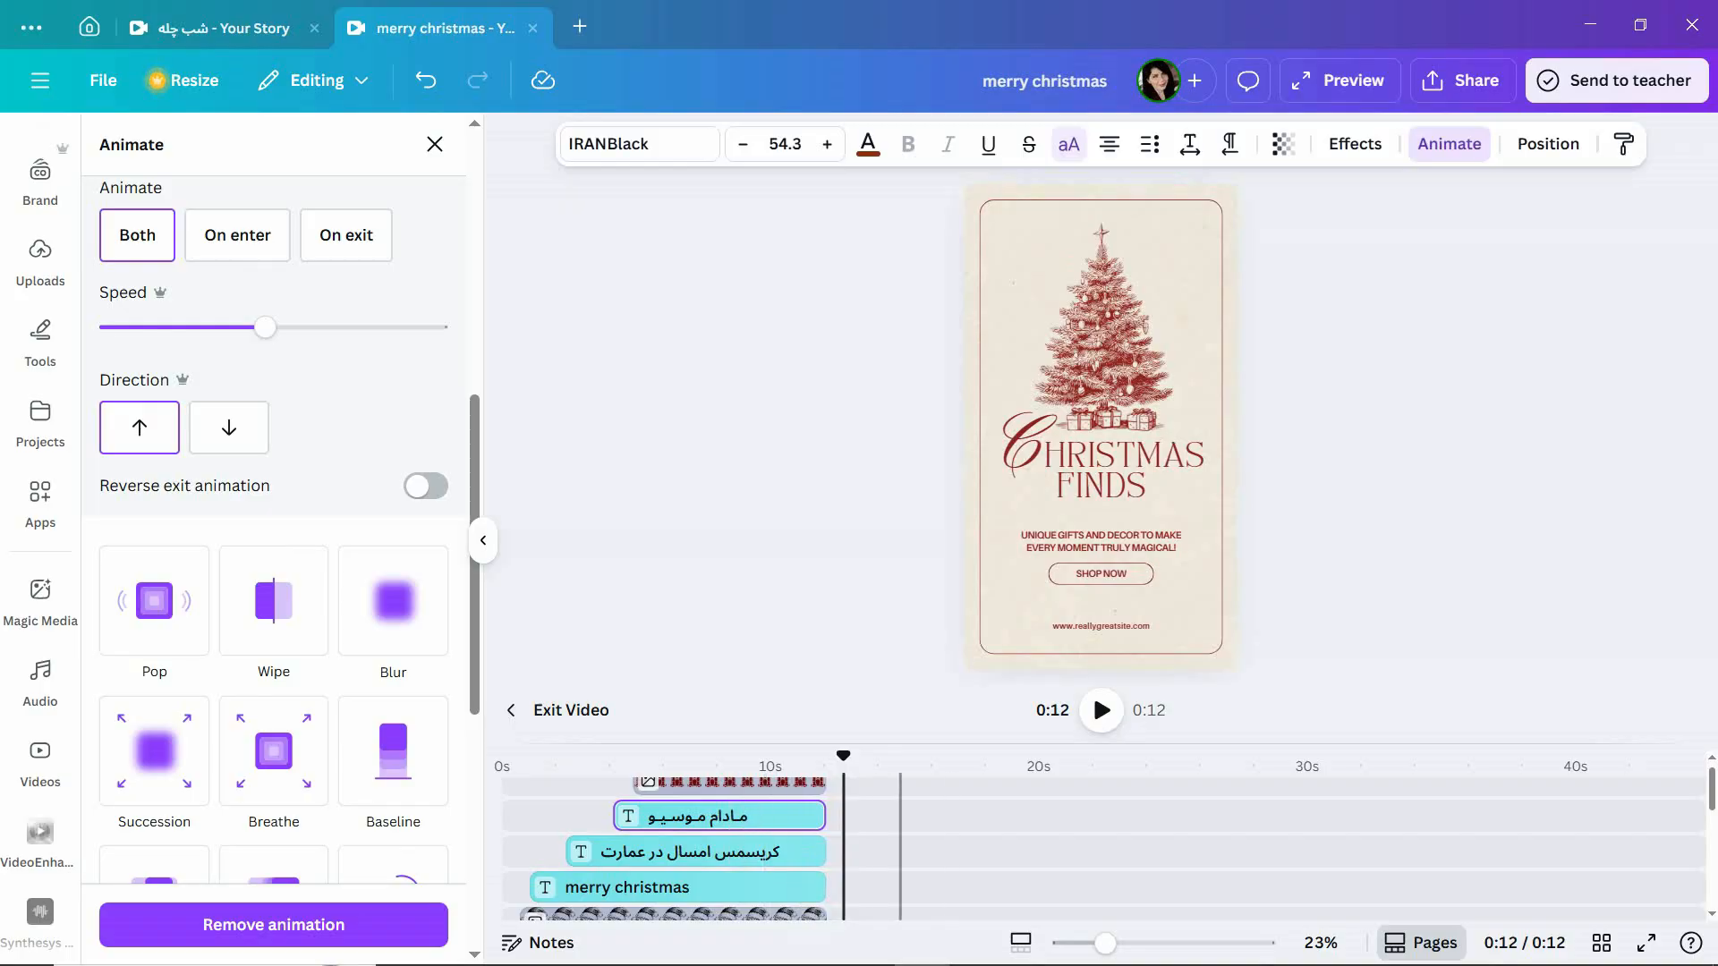
# Try the Neon and Tumble page animations on the whole design.
pyautogui.moveTo(843, 756); pyautogui.dragTo(781, 756)
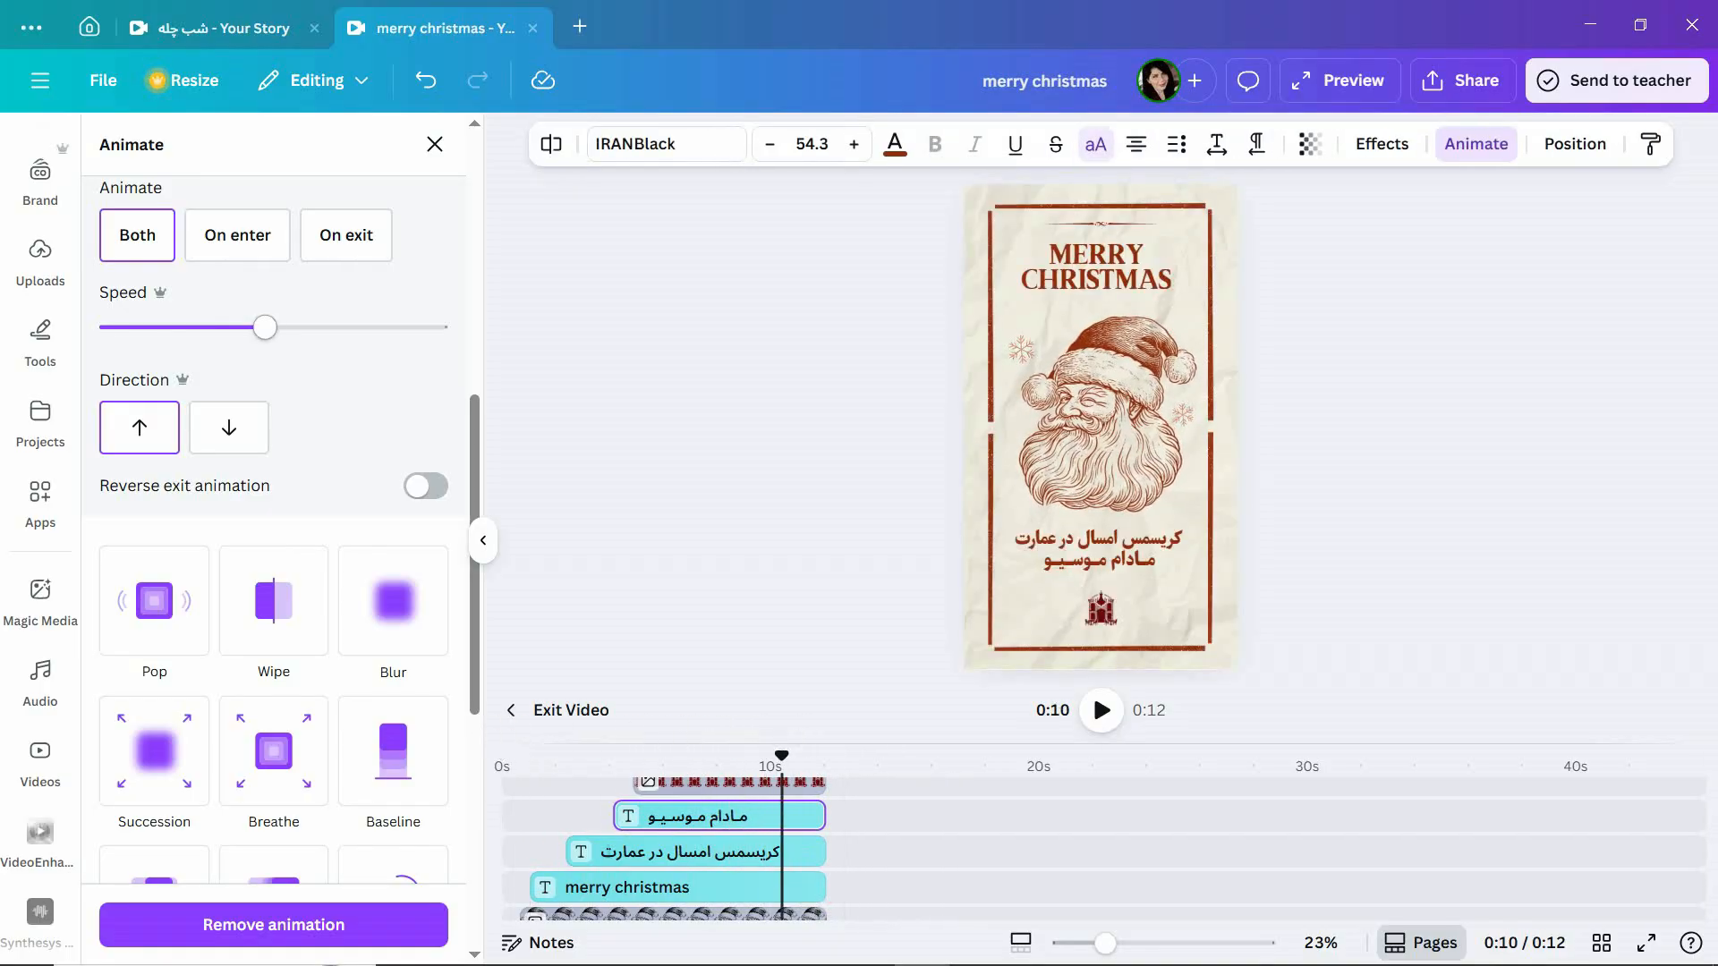
pyautogui.scroll(5, 269, 537)
pyautogui.scroll(2, 283, 521)
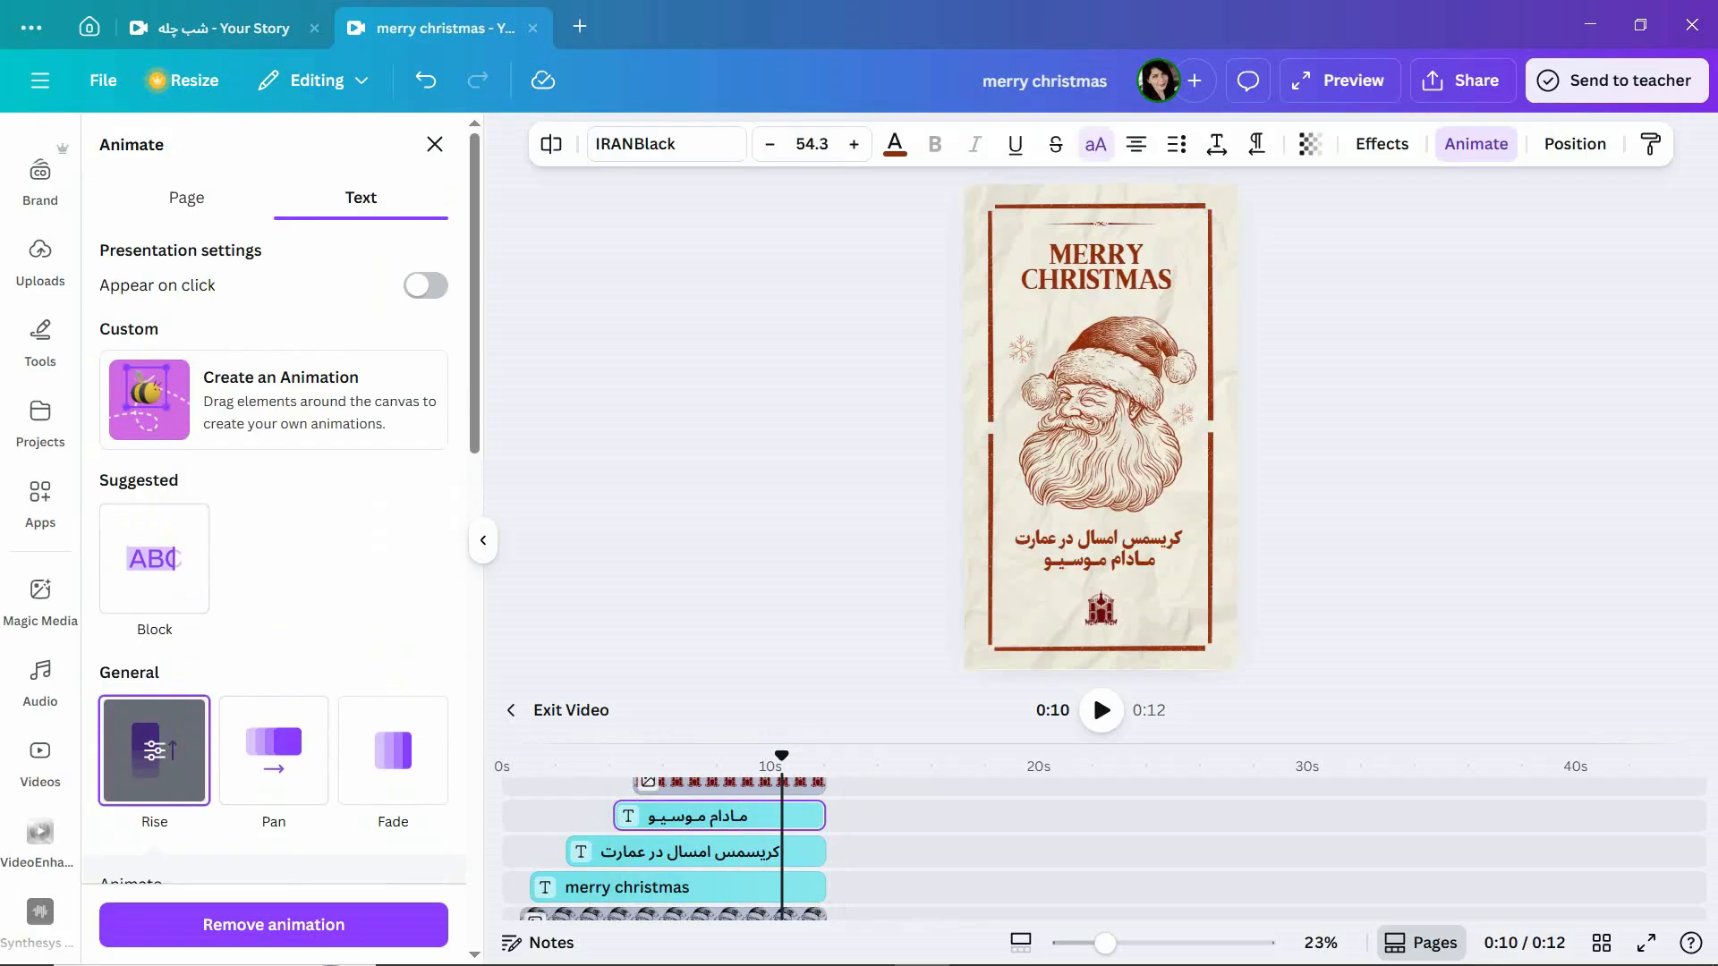
pyautogui.click(186, 197)
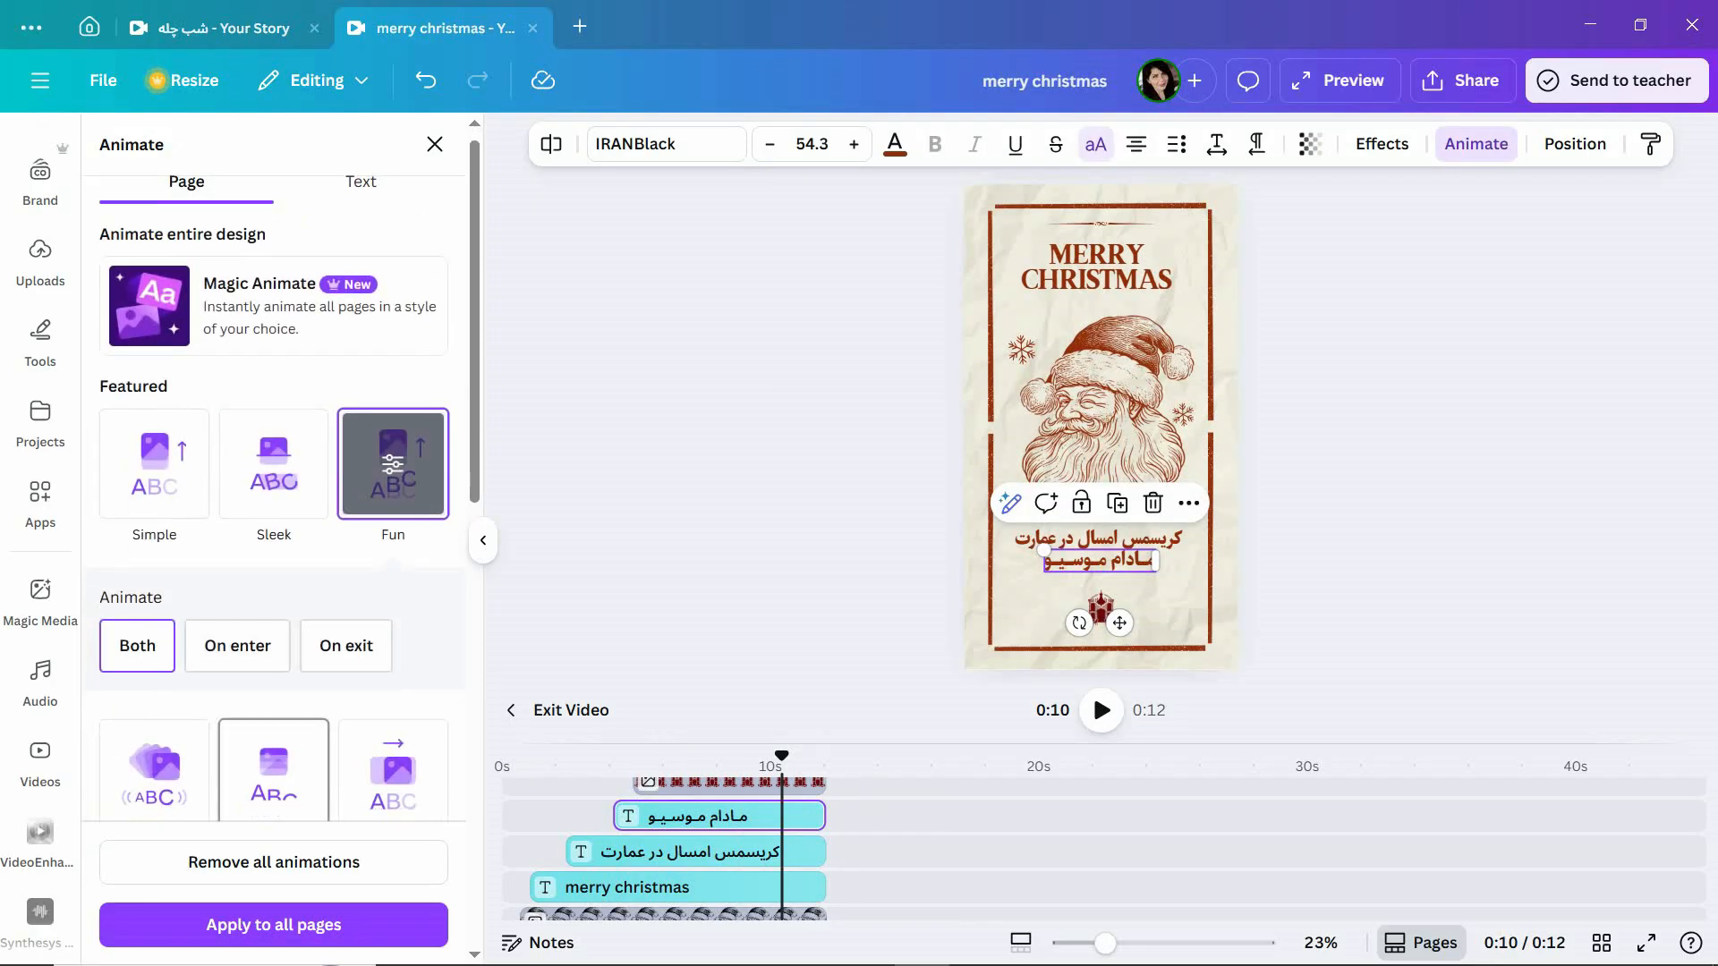
pyautogui.scroll(-5, 274, 627)
pyautogui.scroll(-5, 274, 537)
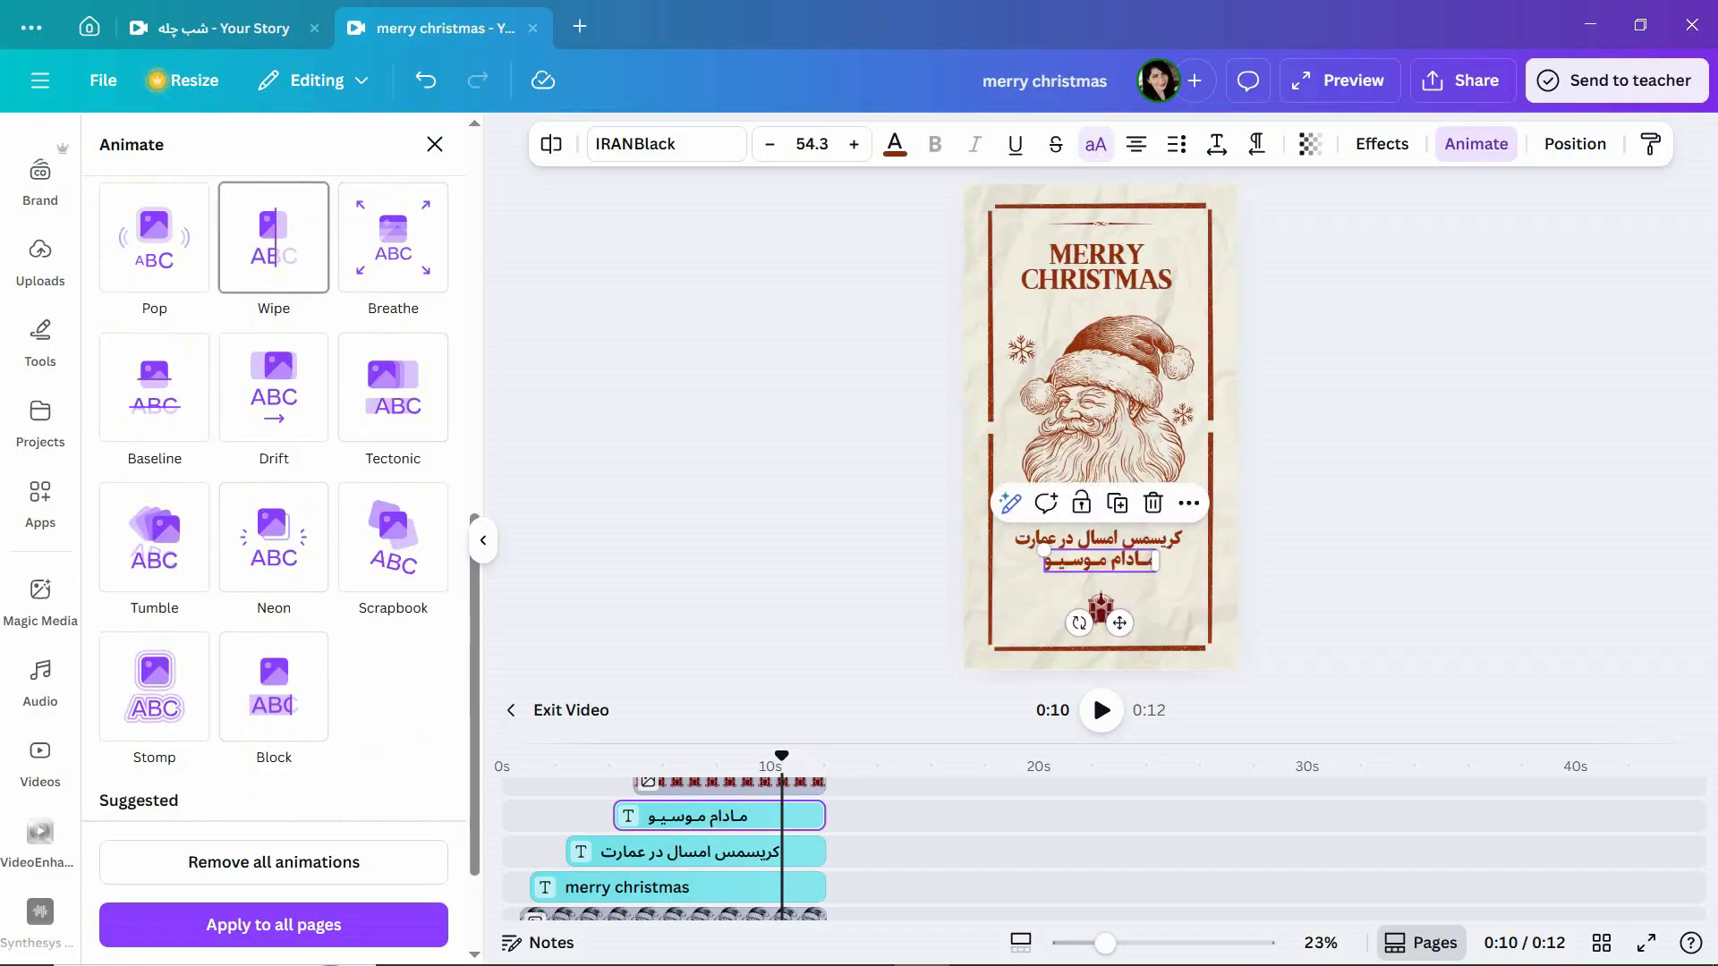
pyautogui.click(274, 537)
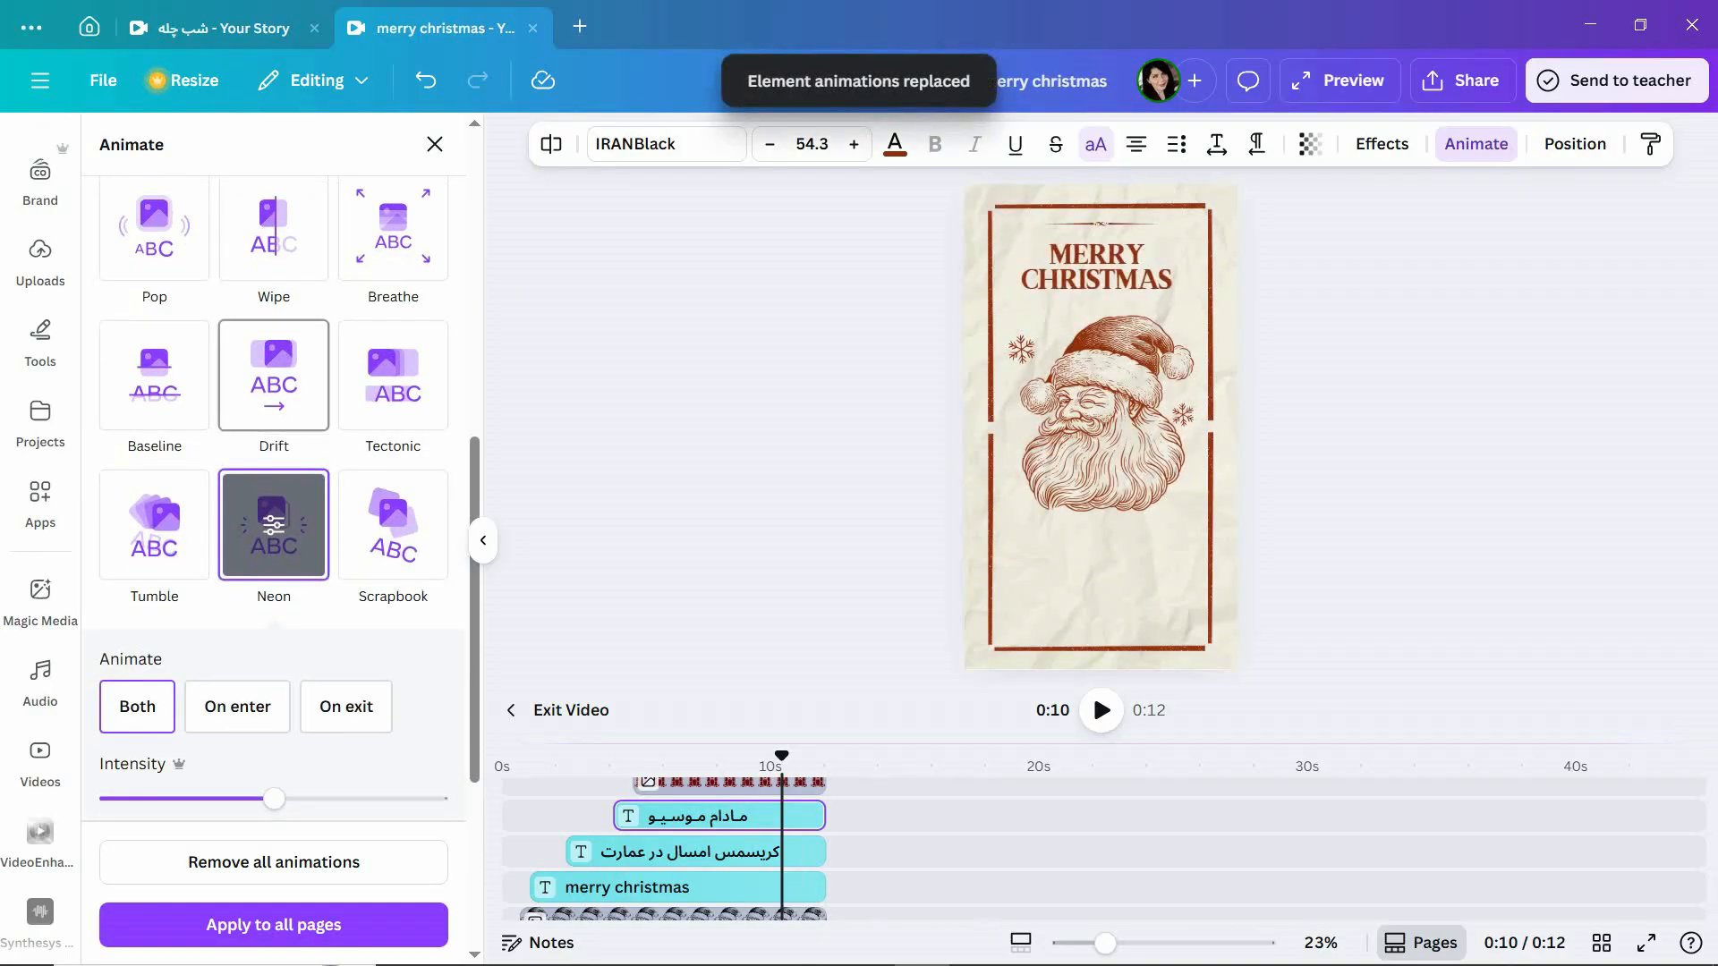
pyautogui.click(154, 519)
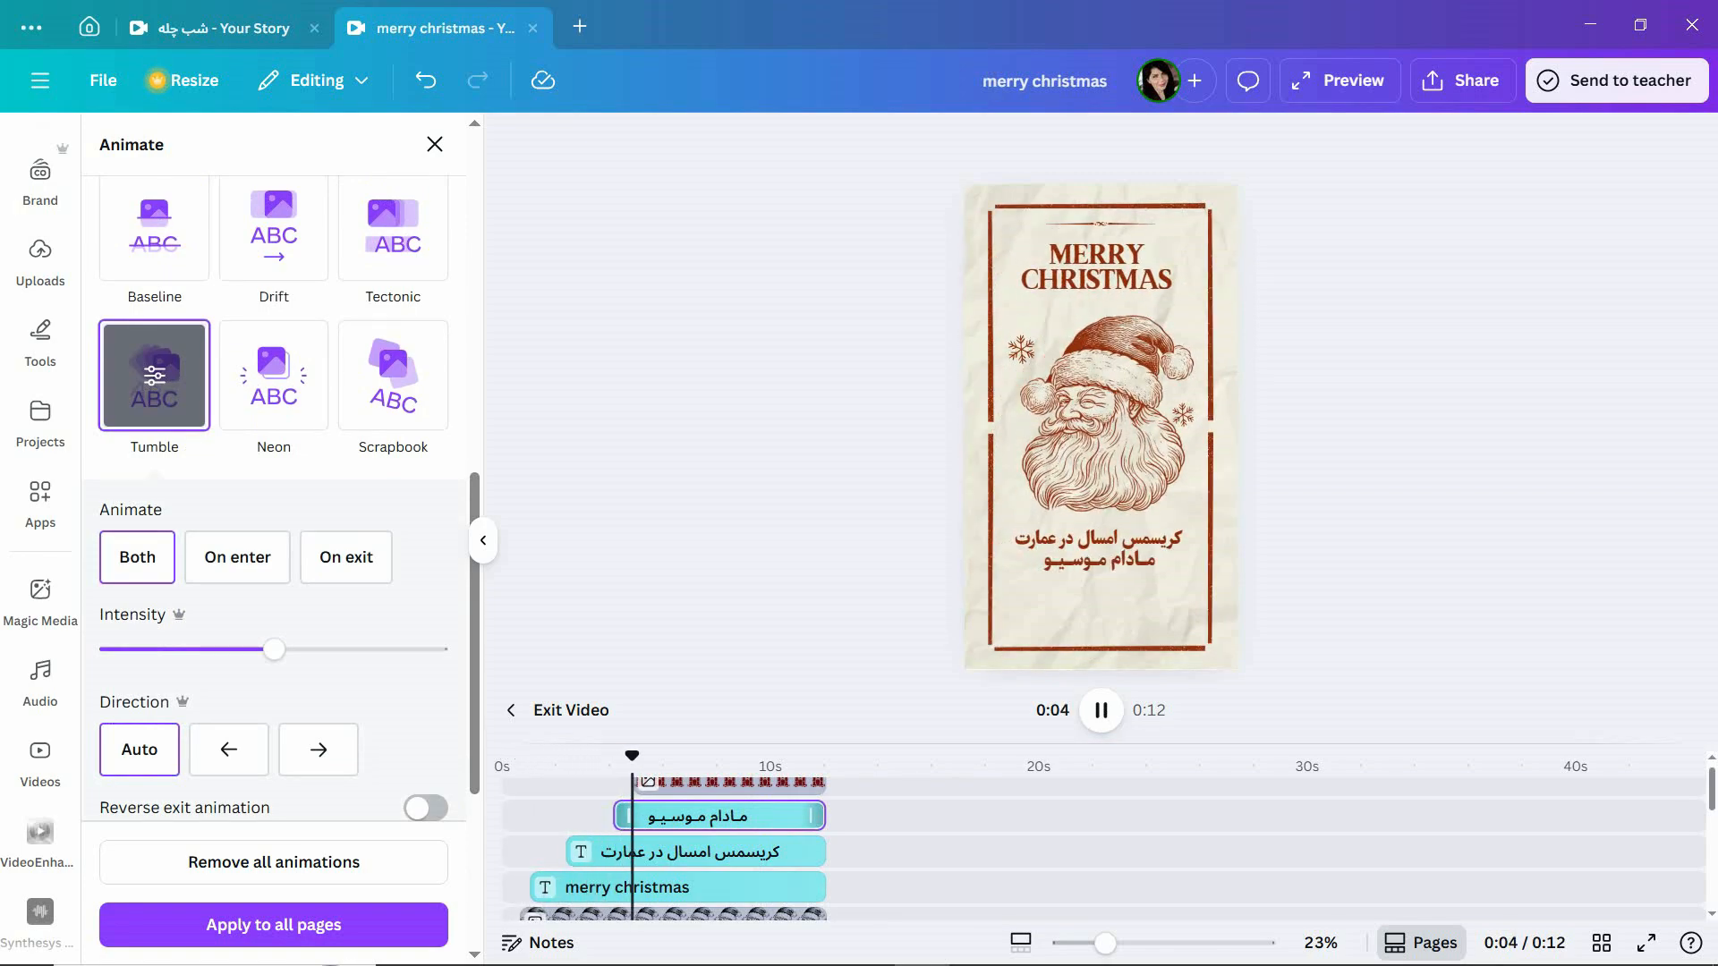
# Apply the Scrapbook animation to the whole page and play it from the beginning.
pyautogui.click(393, 376)
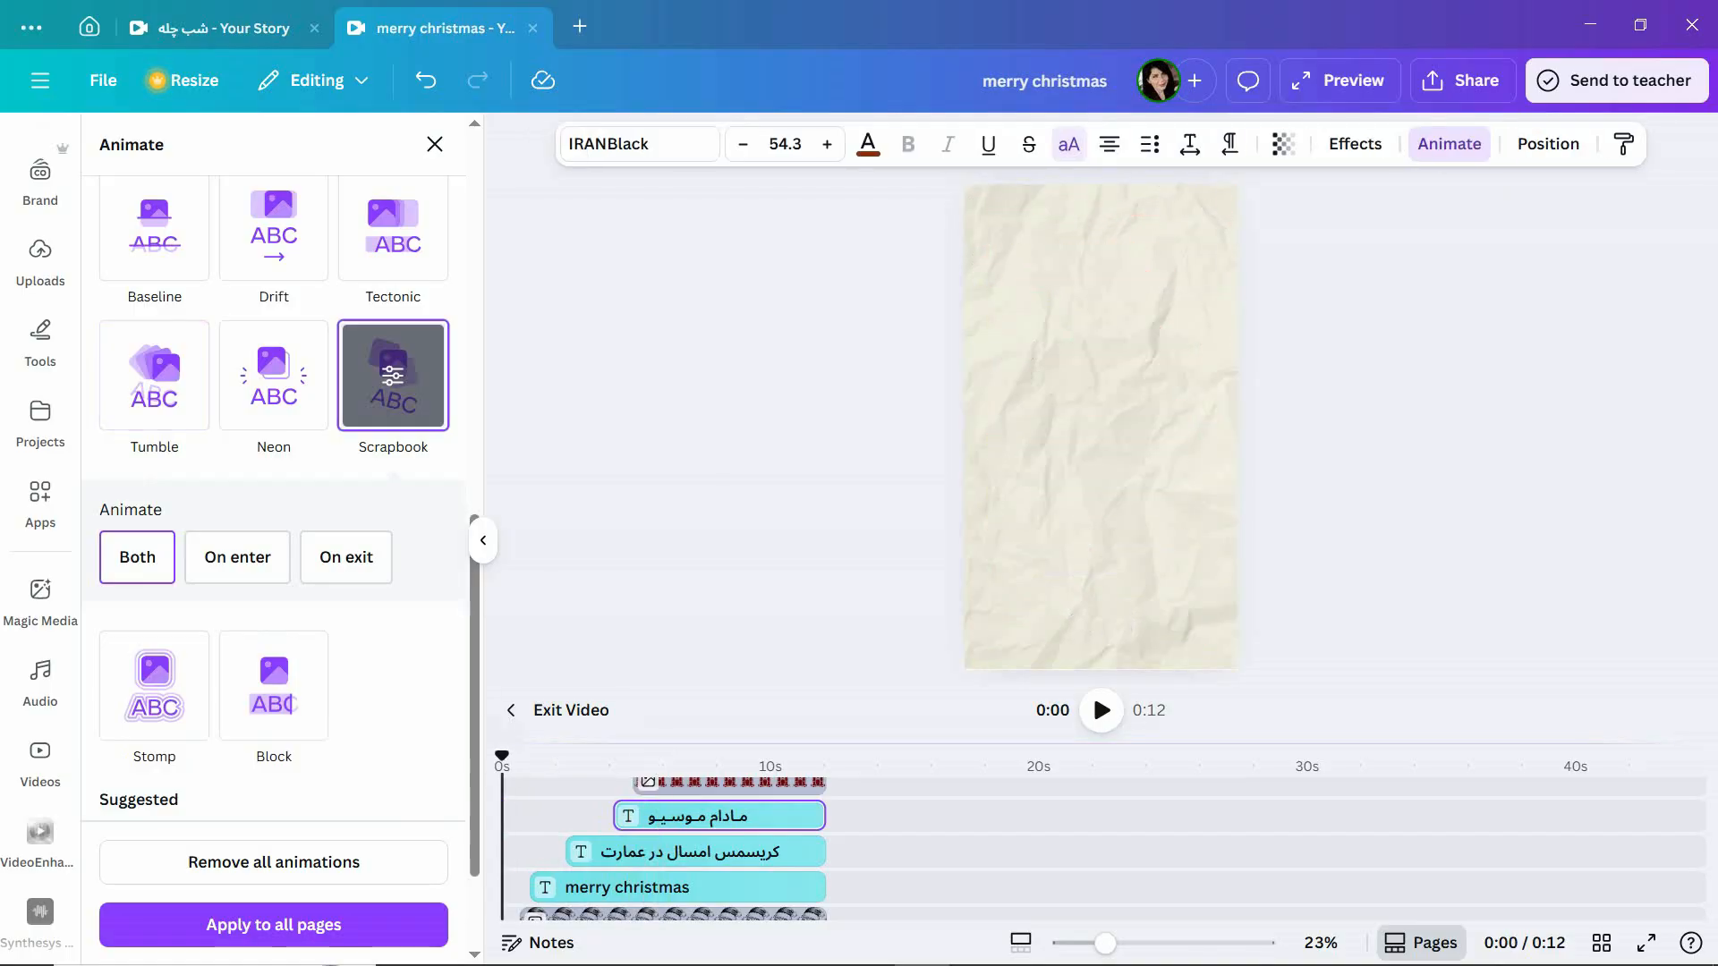
pyautogui.press('space')
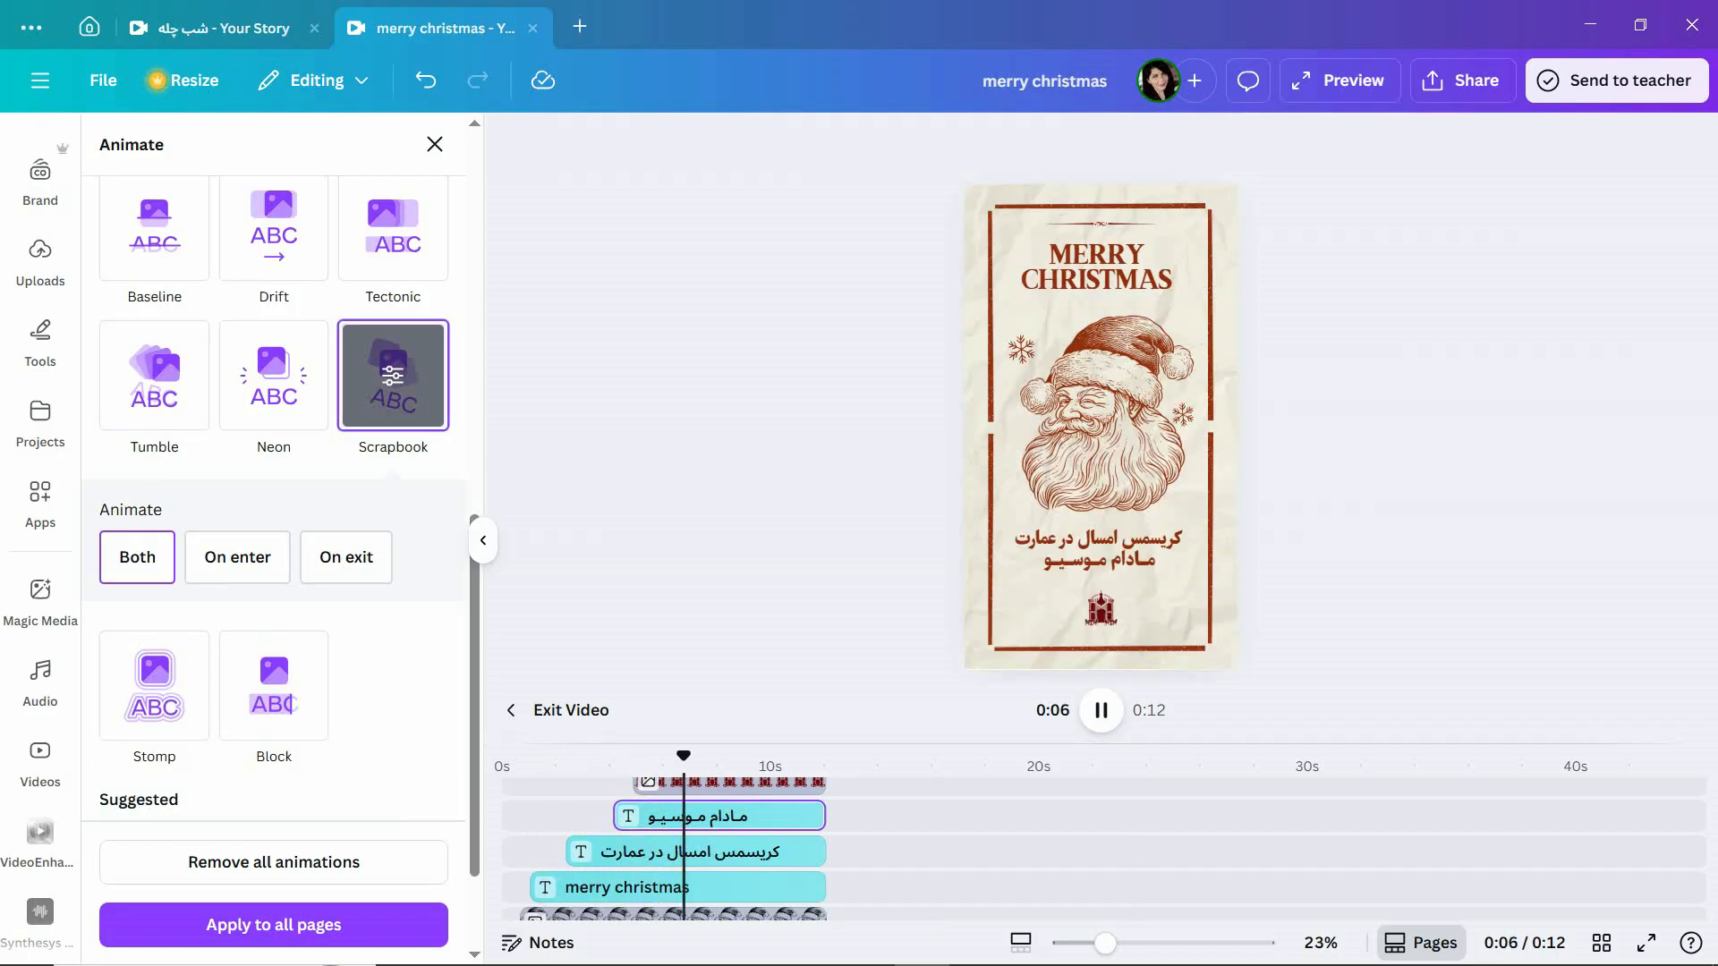
pyautogui.click(40, 682)
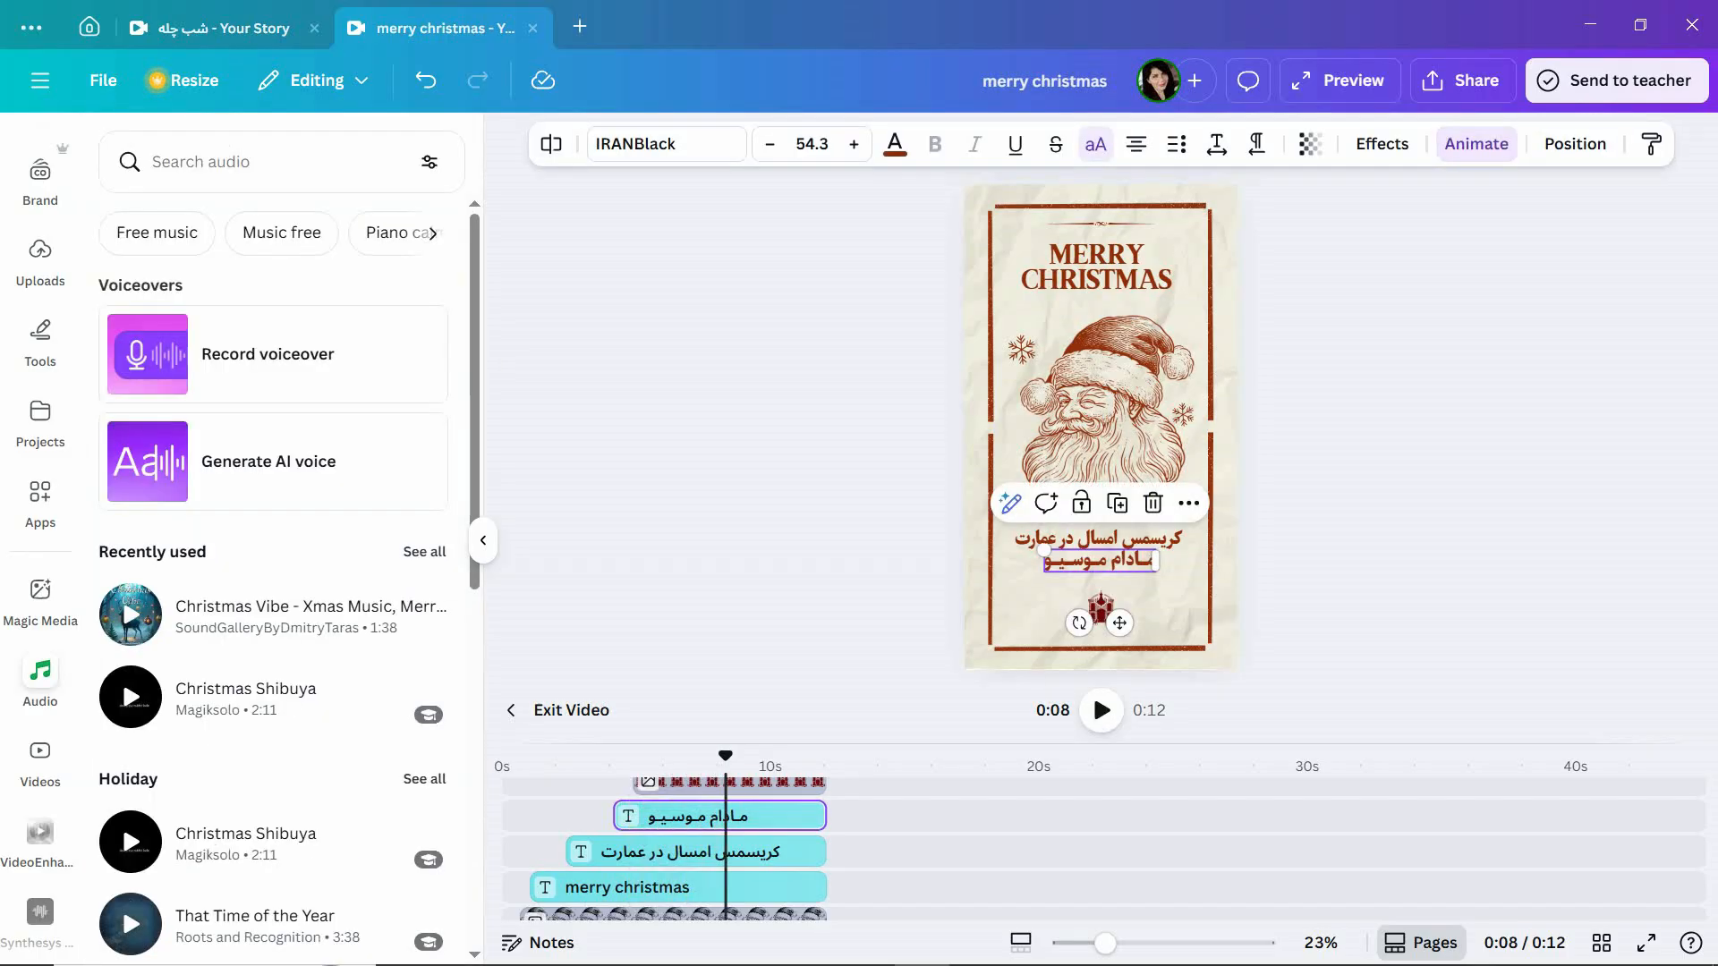
# Add the Wiggle effect to the Santa illustration at near-minimum intensity and play the page to check the motion.
pyautogui.click(1107, 407)
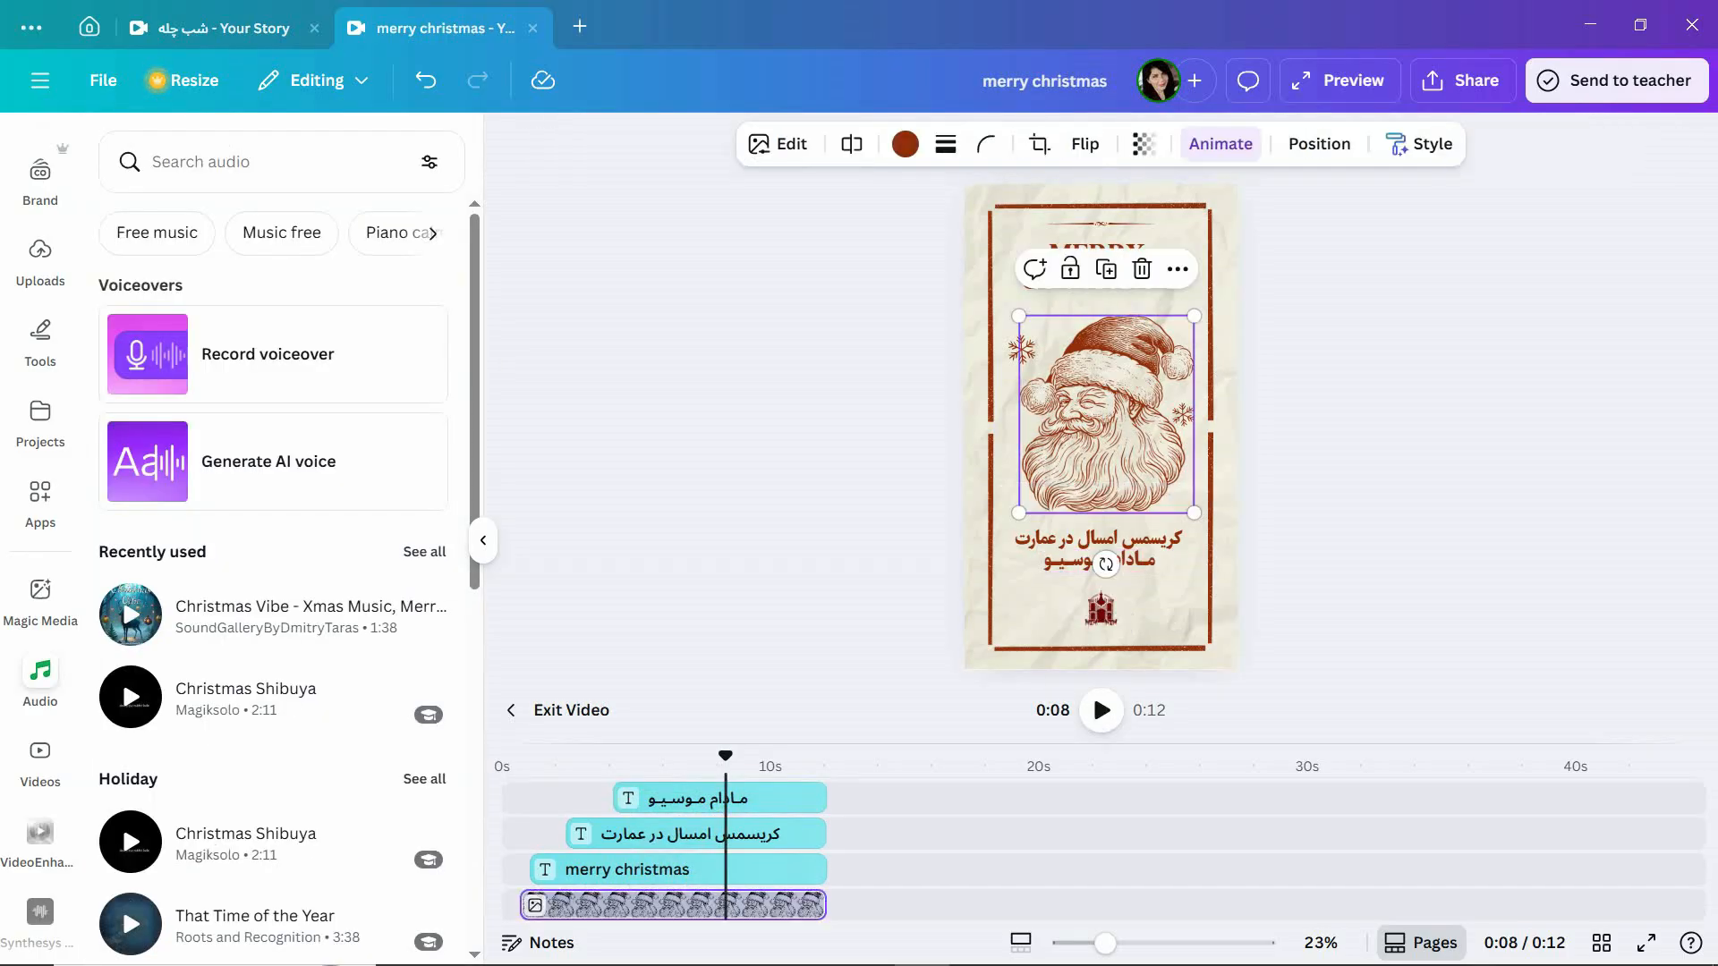
pyautogui.click(1220, 144)
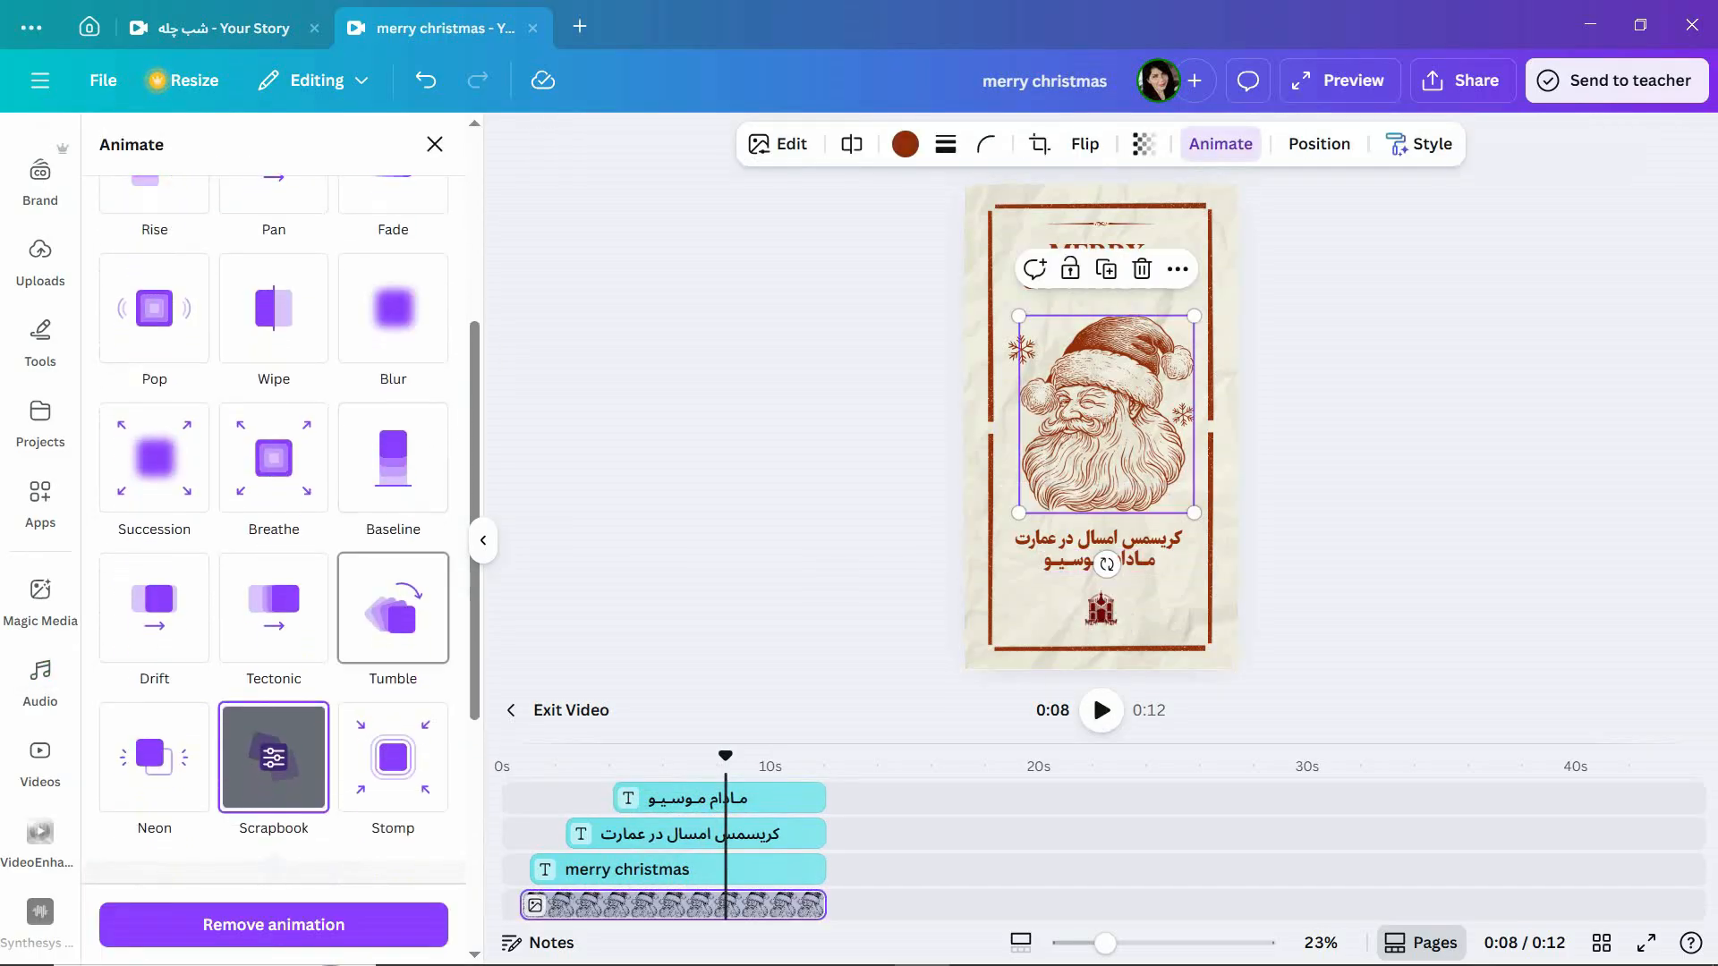
pyautogui.scroll(-5, 393, 609)
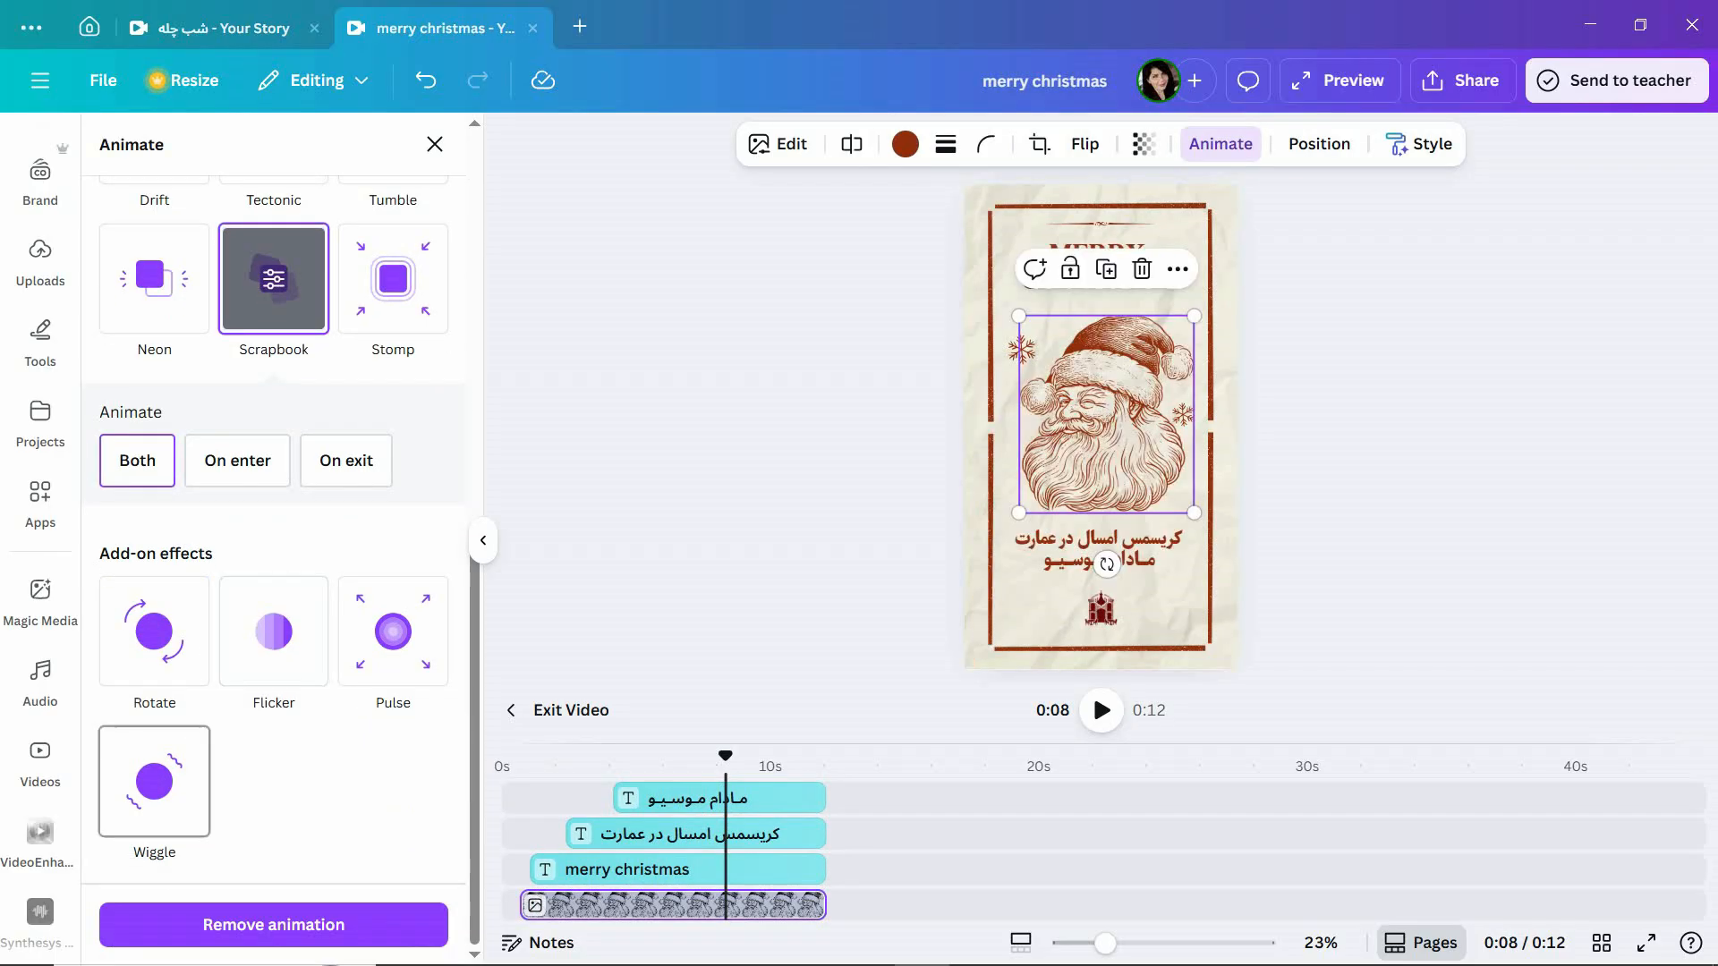
pyautogui.click(154, 782)
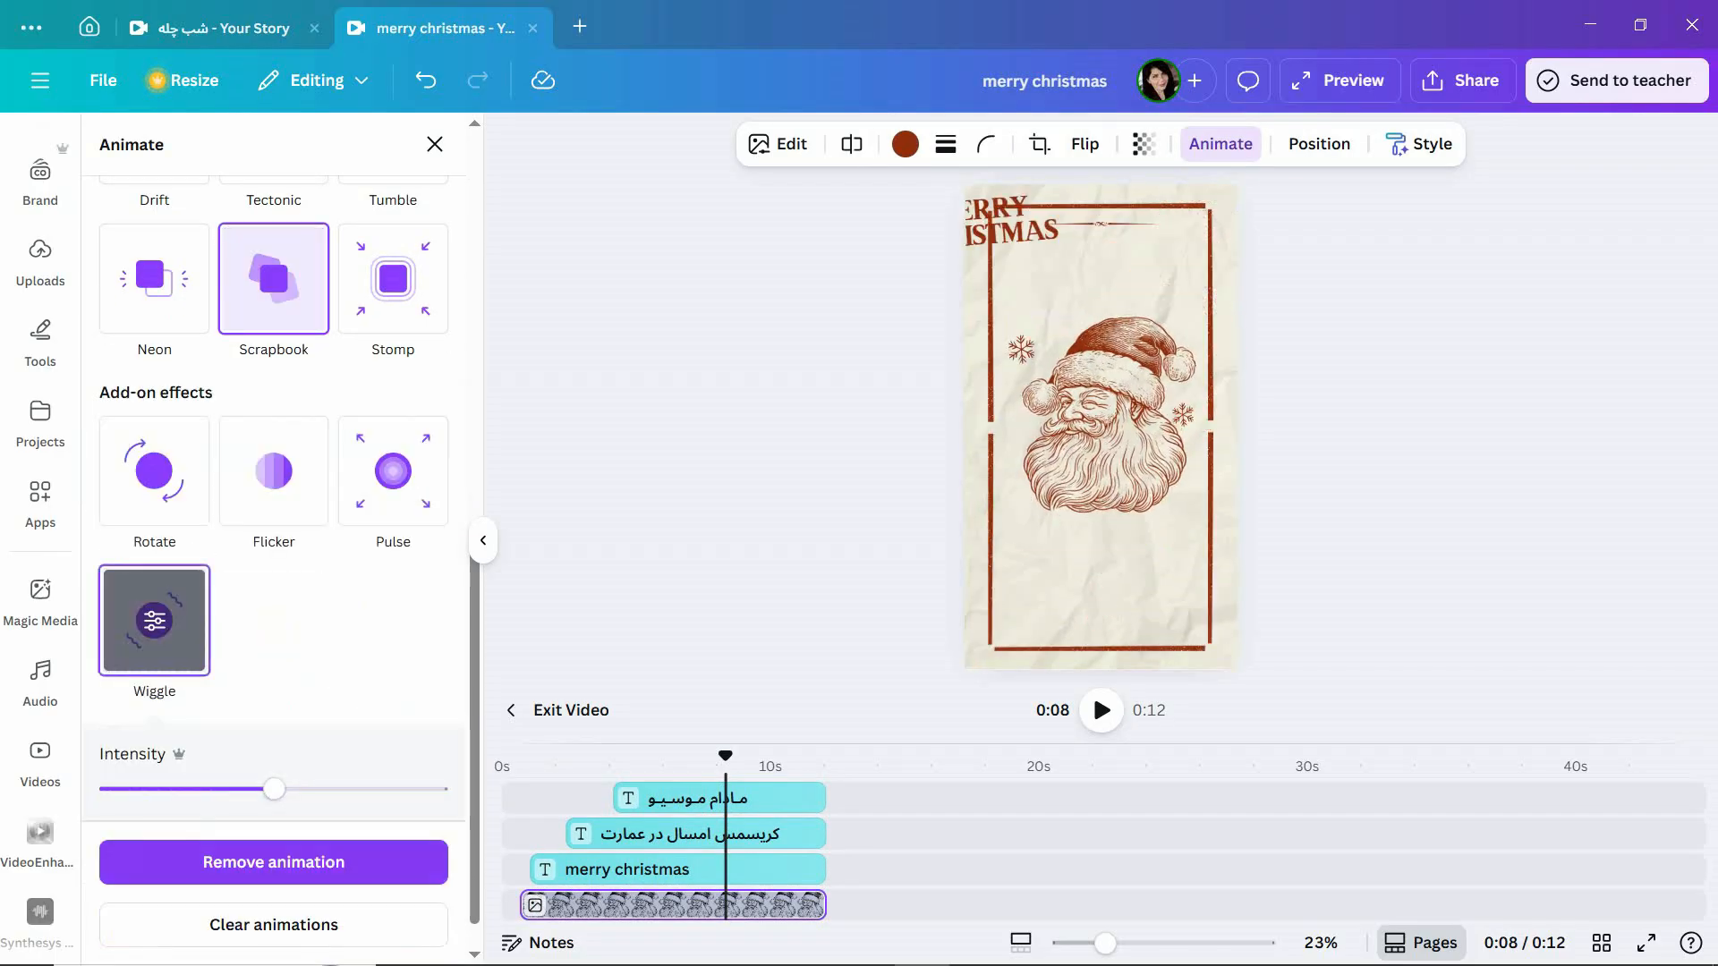
pyautogui.moveTo(274, 789); pyautogui.dragTo(114, 789)
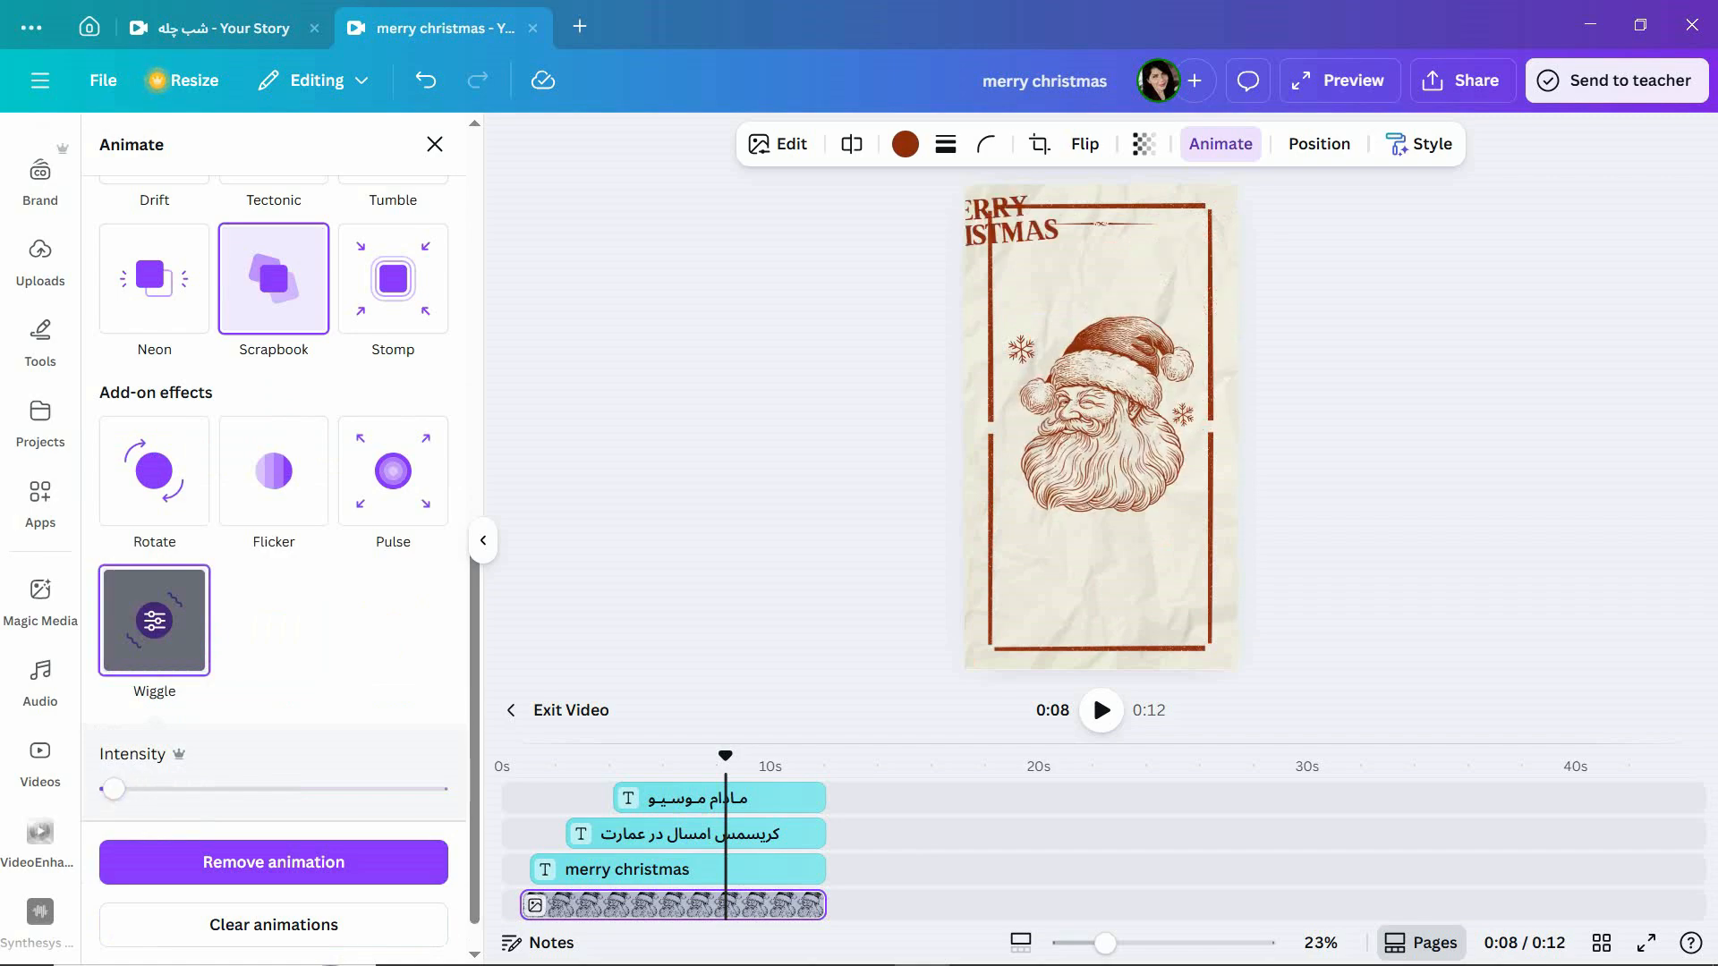
pyautogui.click(40, 680)
pyautogui.press('space')
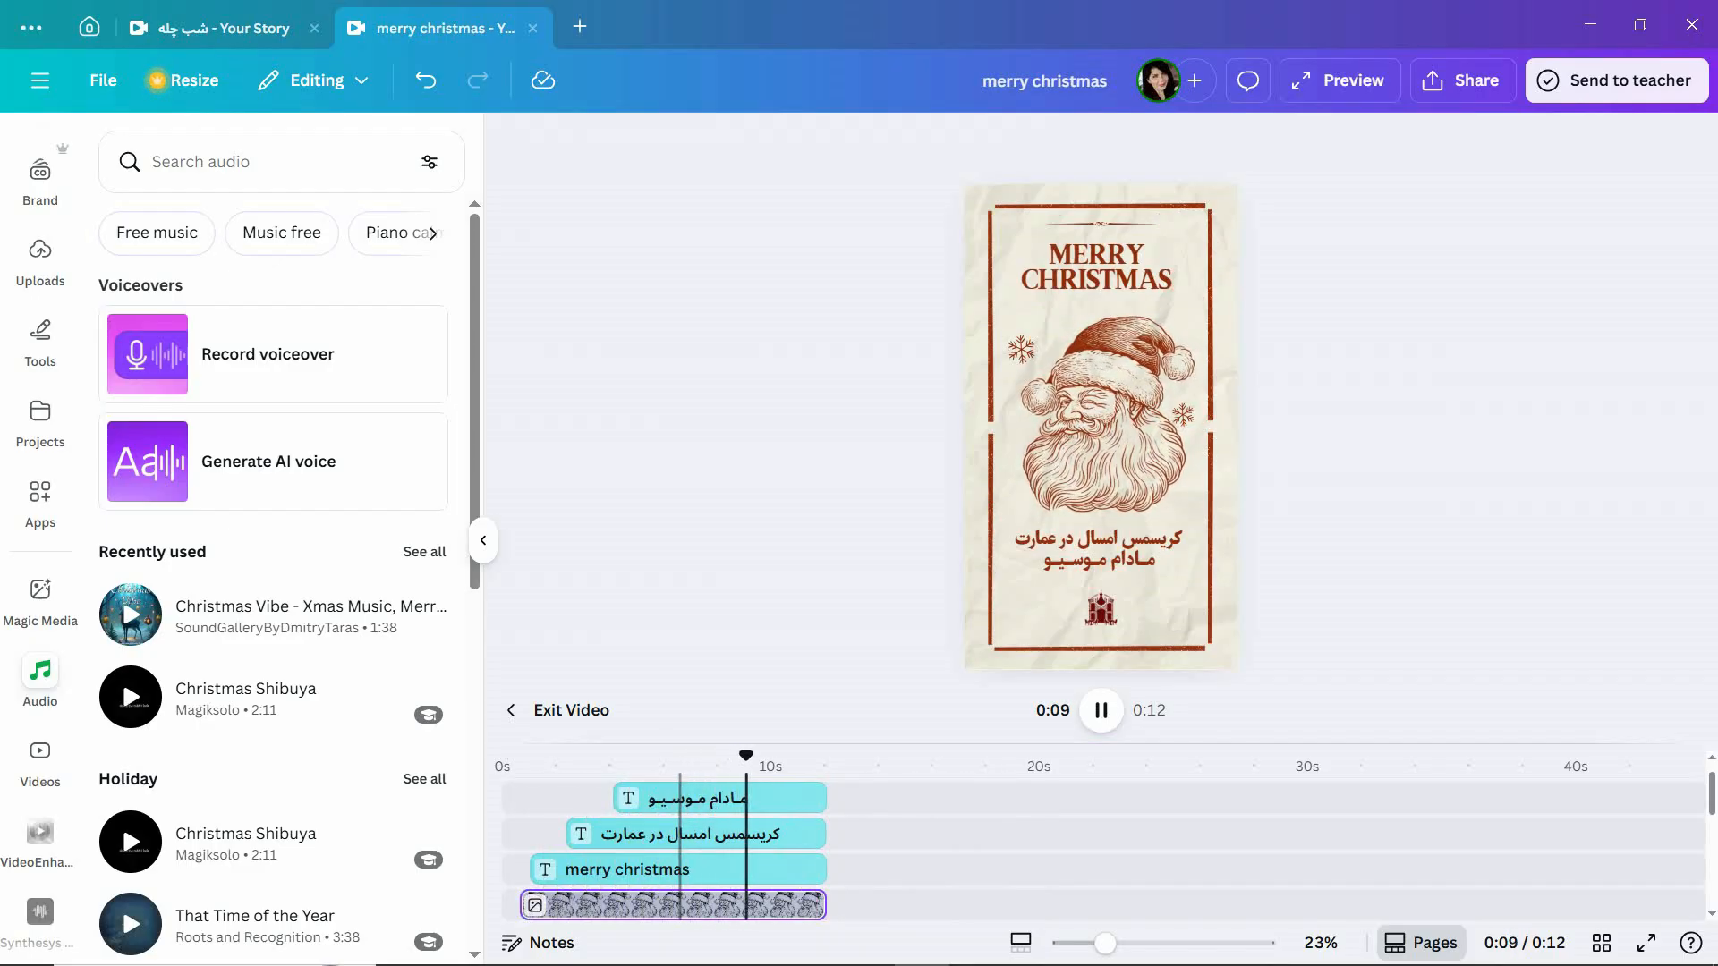
pyautogui.press('space')
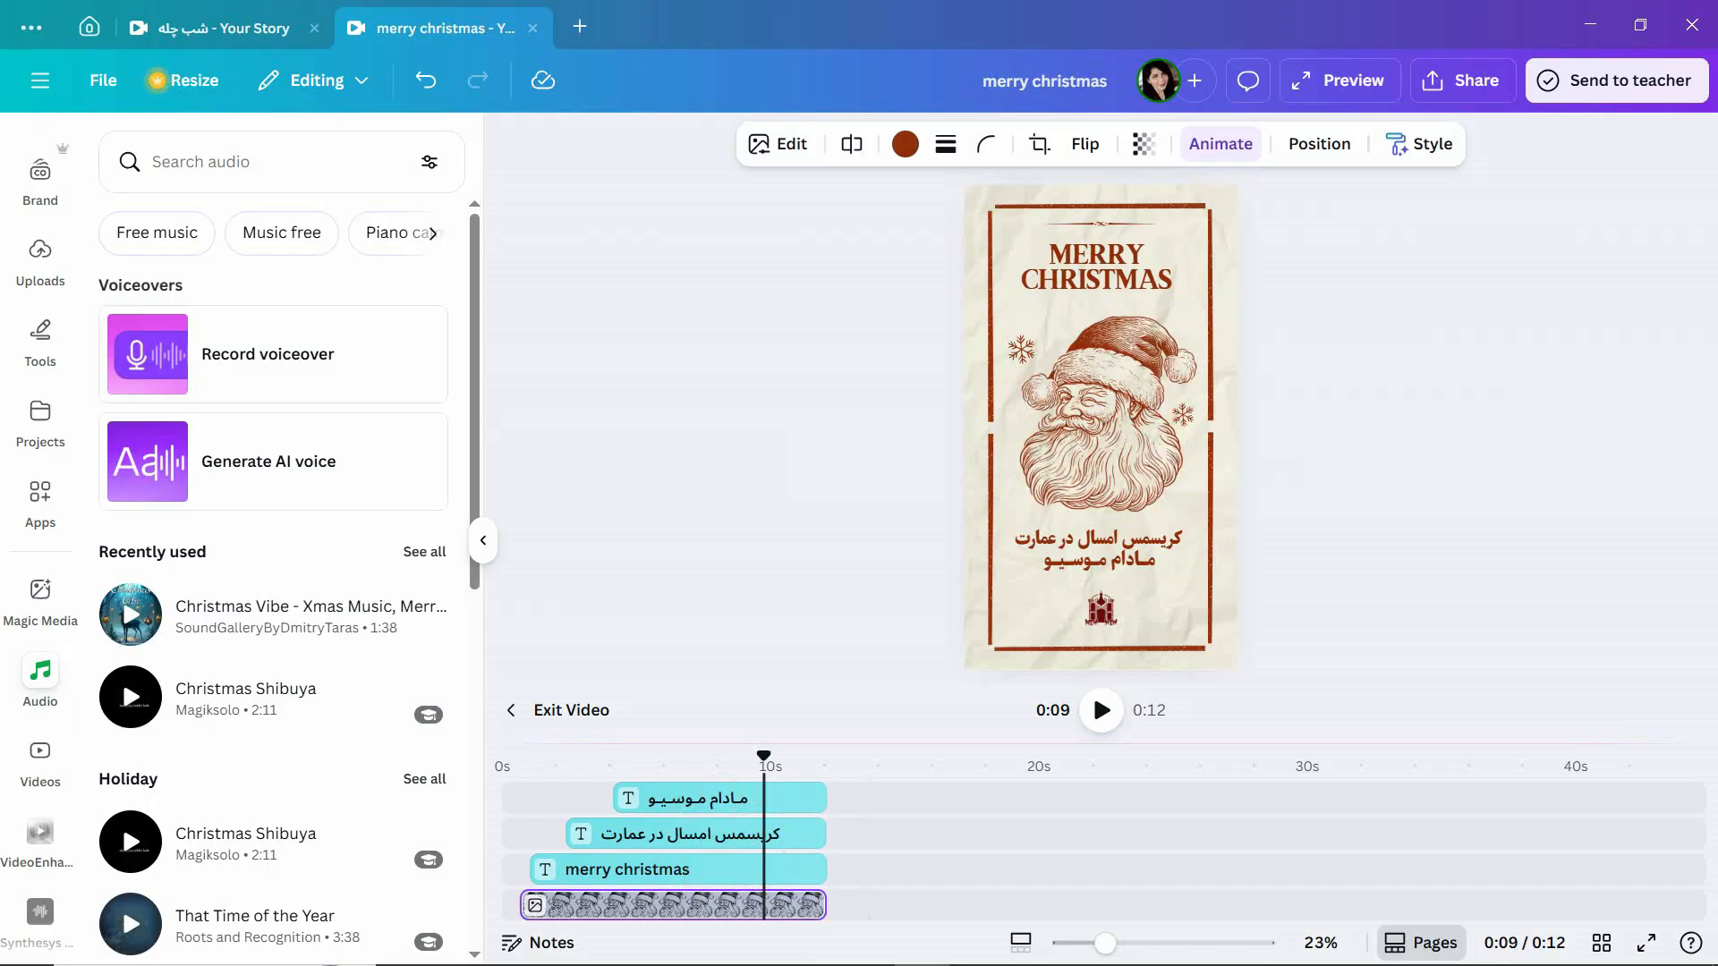
# Duplicate the second Persian caption line, place the copy just below it, and open the copy's text for editing.
pyautogui.scroll(1, 1101, 568)
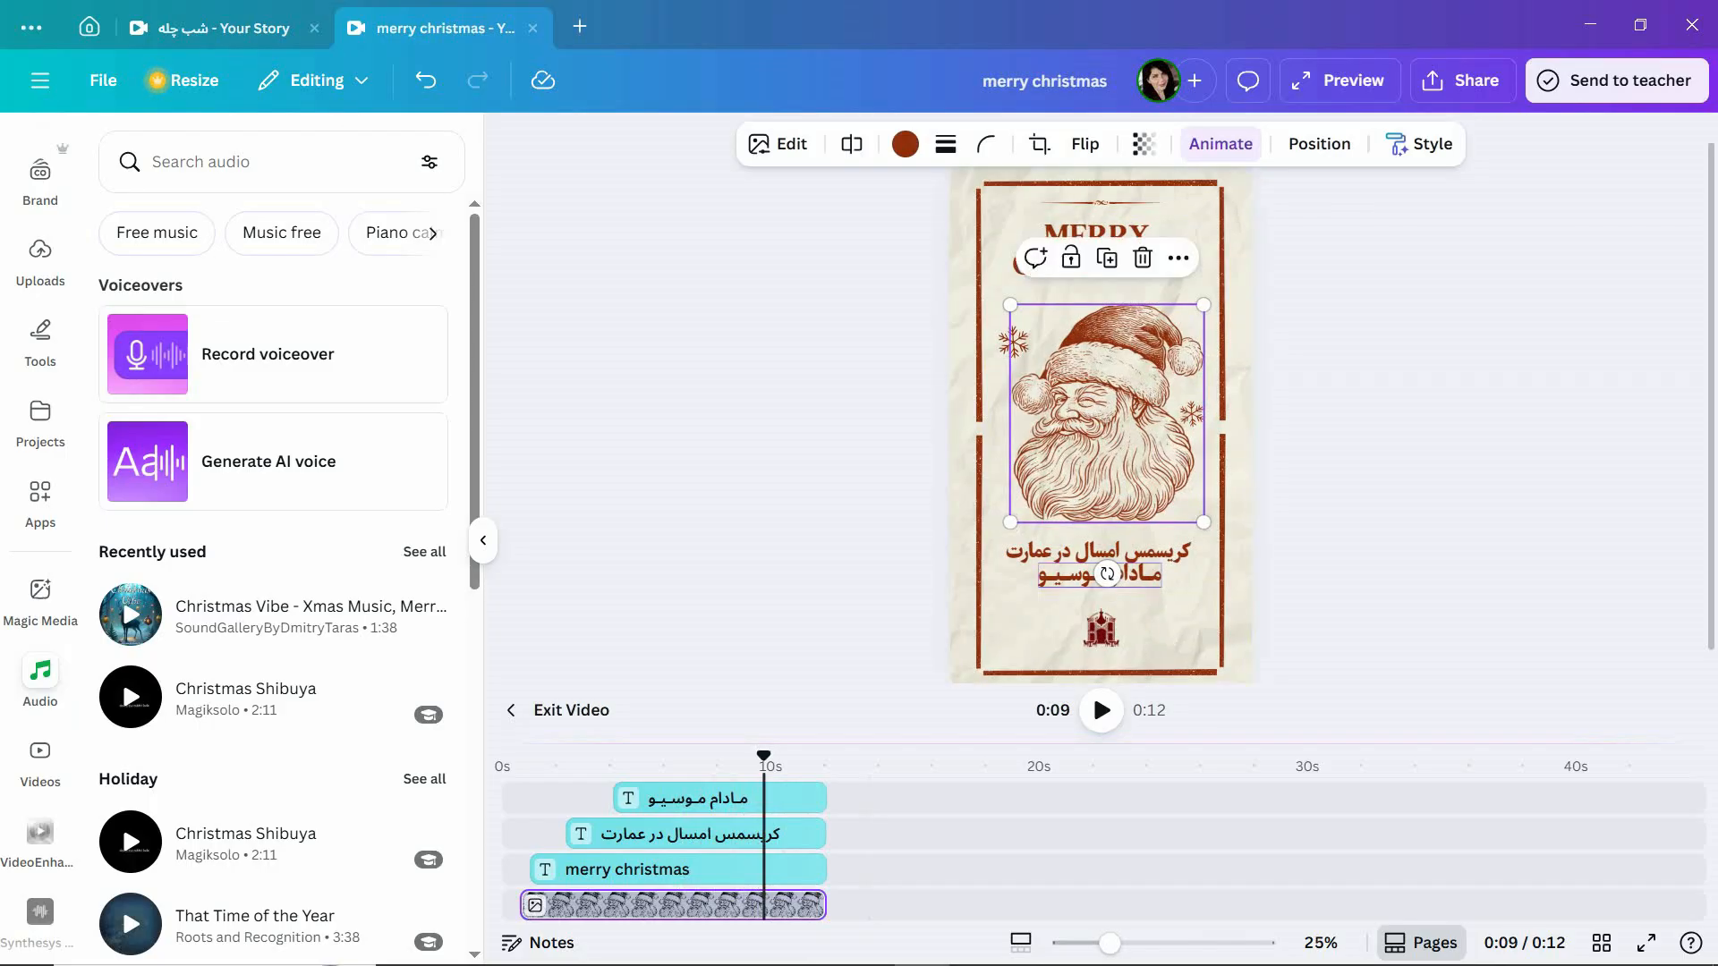
pyautogui.moveTo(1082, 577); pyautogui.dragTo(1086, 616)
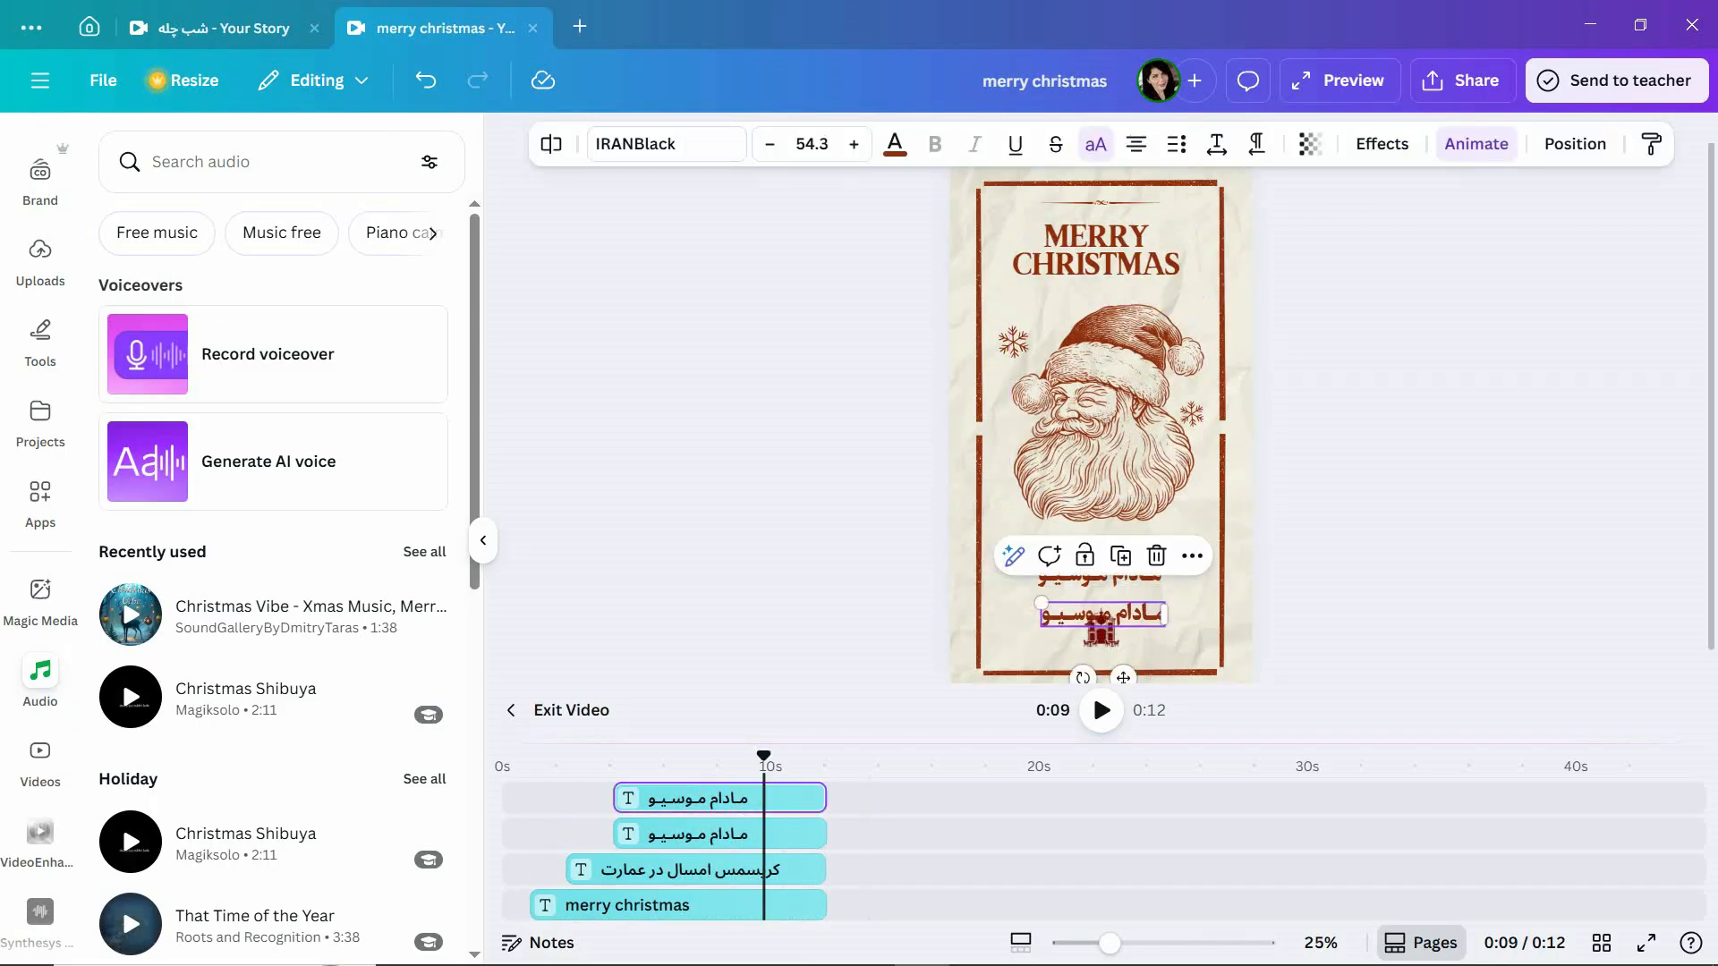
pyautogui.doubleClick(1086, 616)
pyautogui.write('اdc')
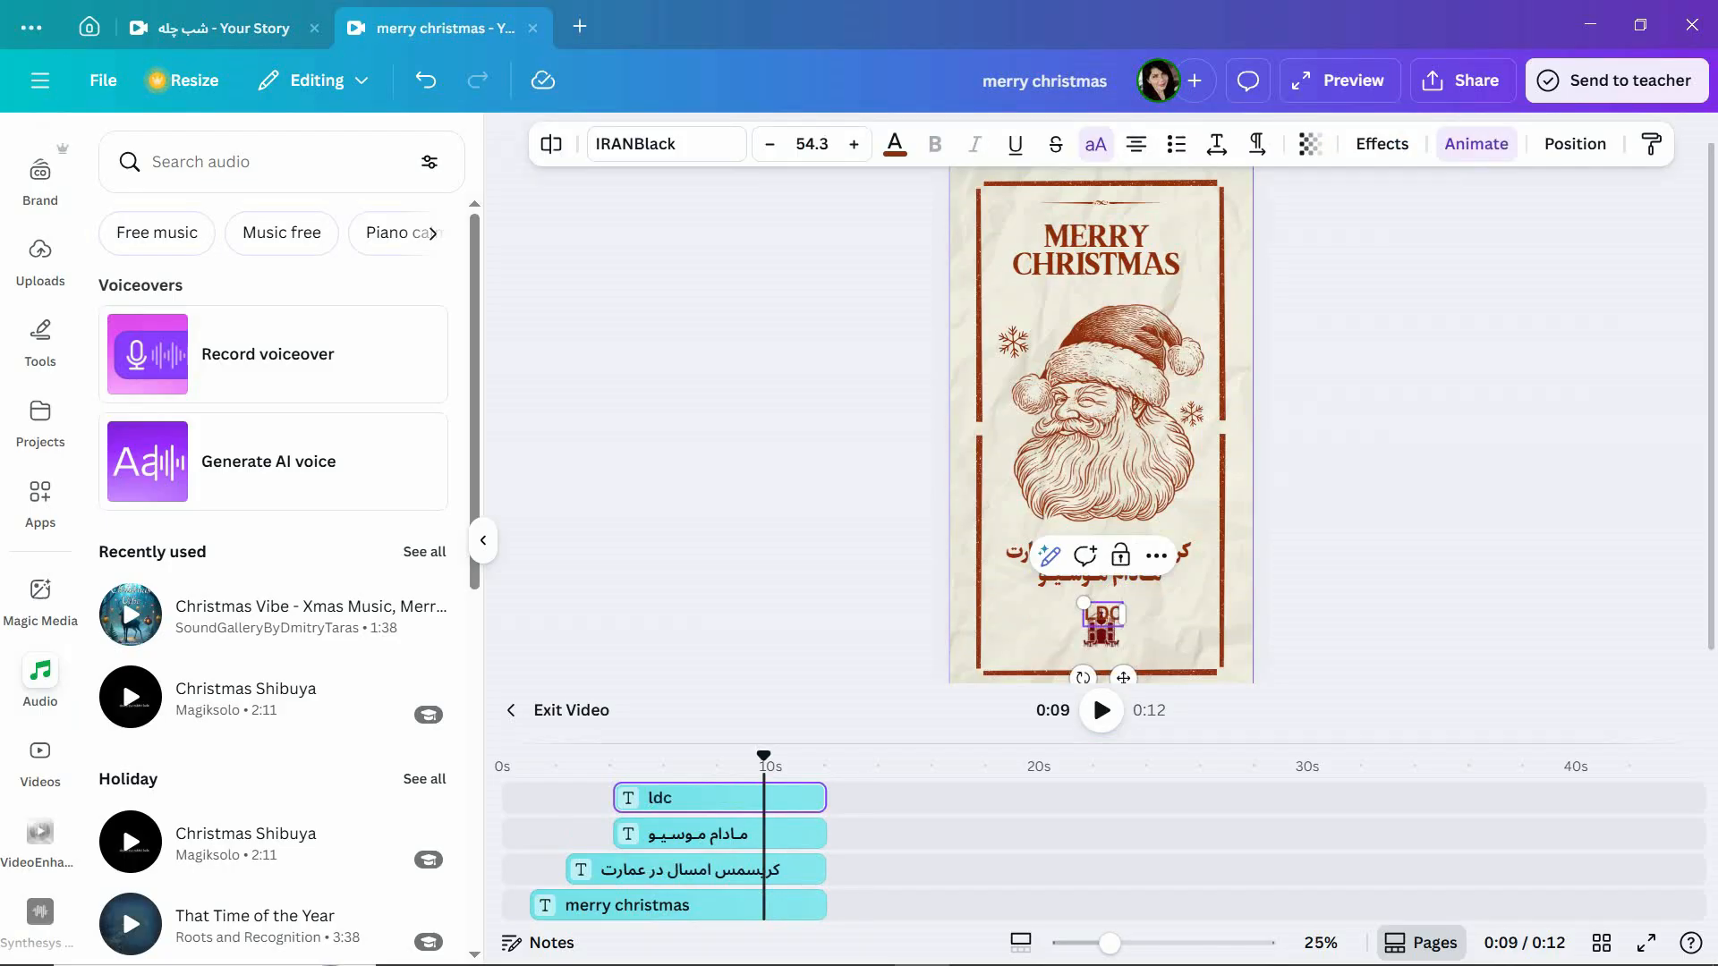
pyautogui.write('fg=')
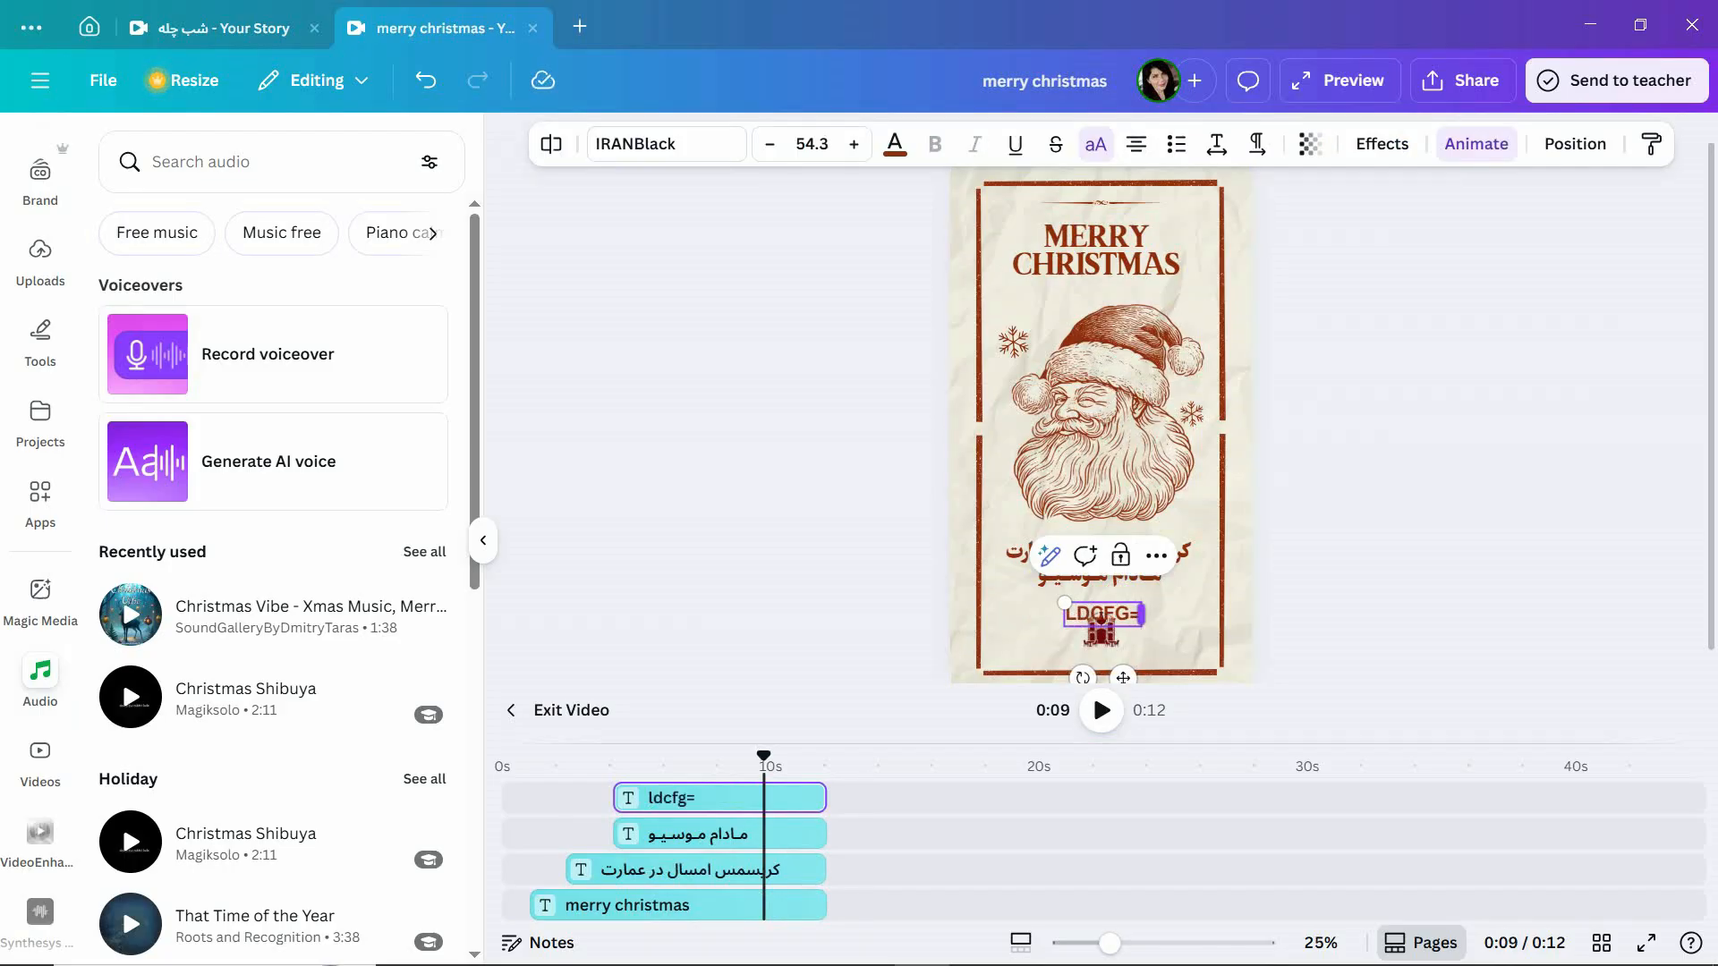
pyautogui.press('BackSpace')
pyautogui.press('BackSpace')
pyautogui.press('BackSpace')
pyautogui.press('BackSpace')
pyautogui.press('BackSpace')
pyautogui.press('BackSpace')
# Enter "میزبان شما عزیزان هستیم" as the copied line's text and delay its start to about 7 seconds.
pyautogui.write('میزب')
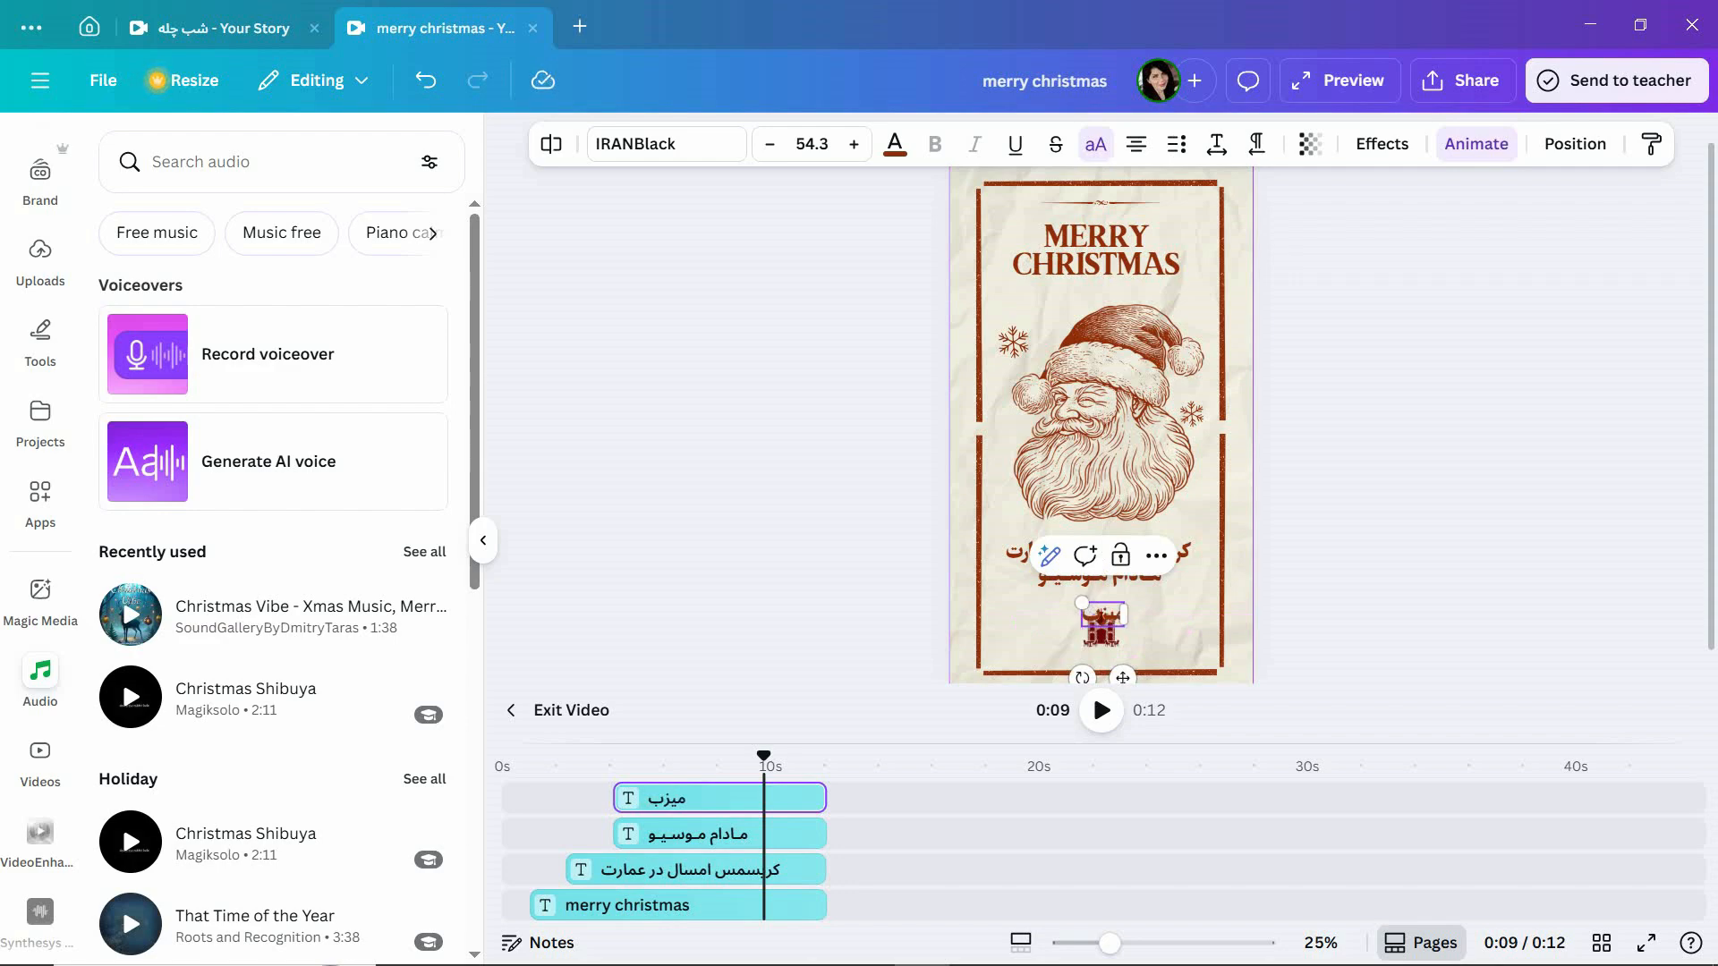
pyautogui.write('ان شما')
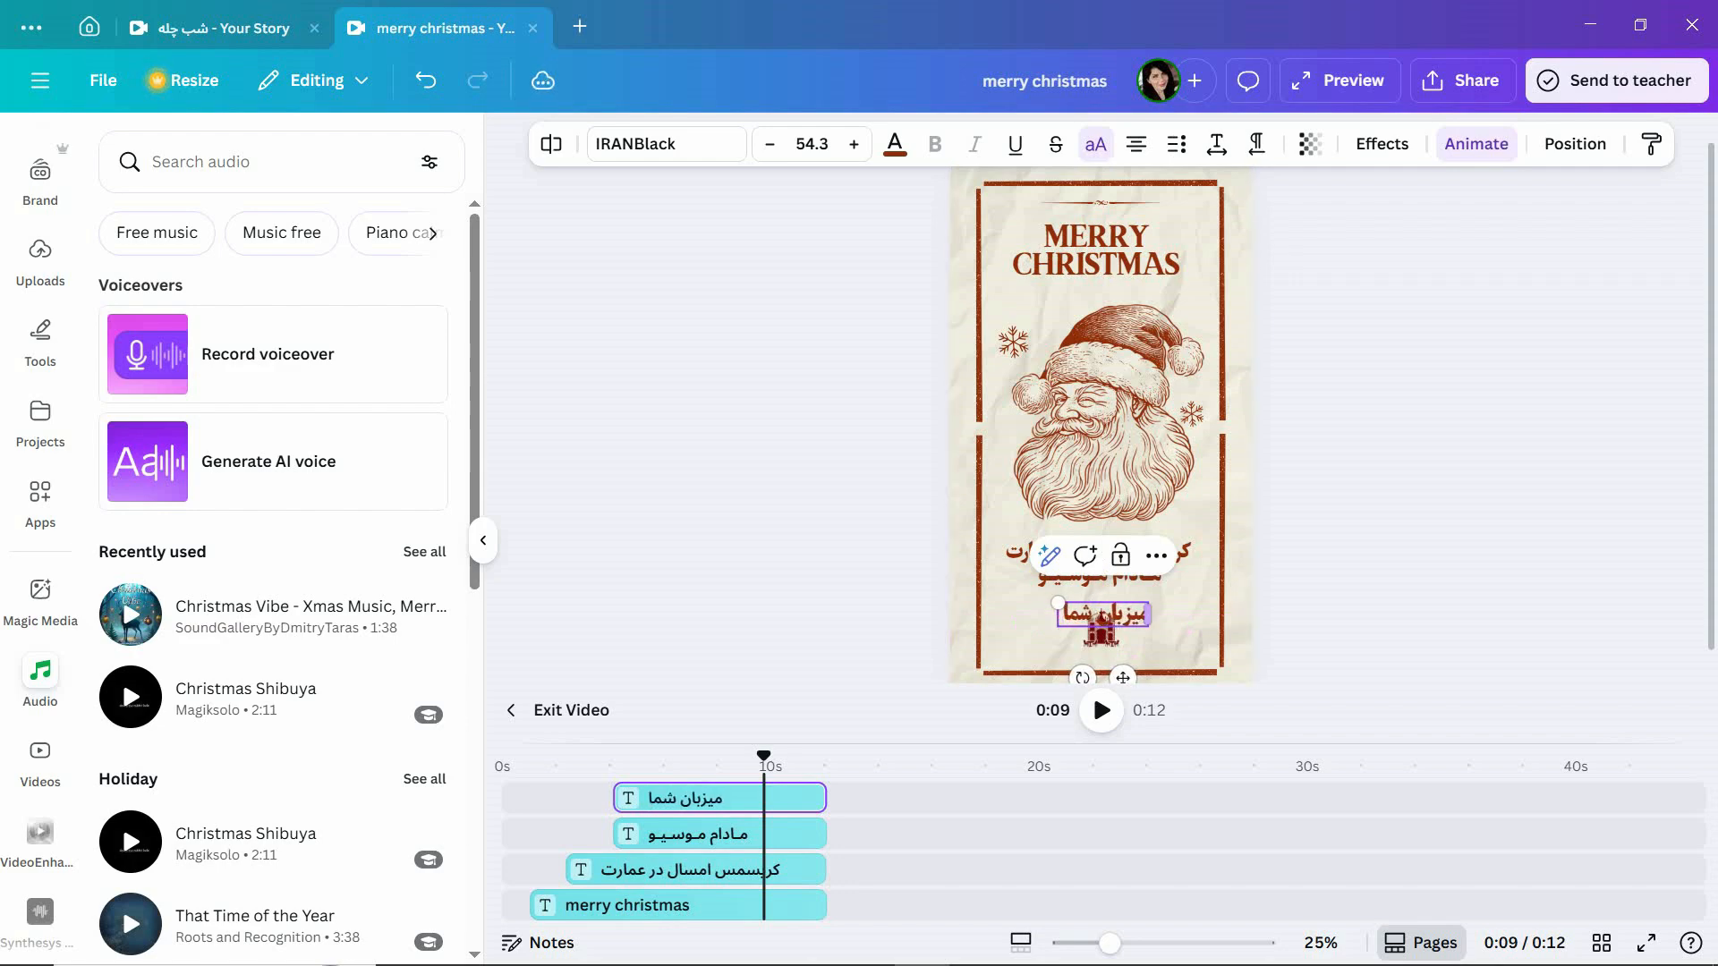
pyautogui.write(' عزی')
pyautogui.write('زان ه')
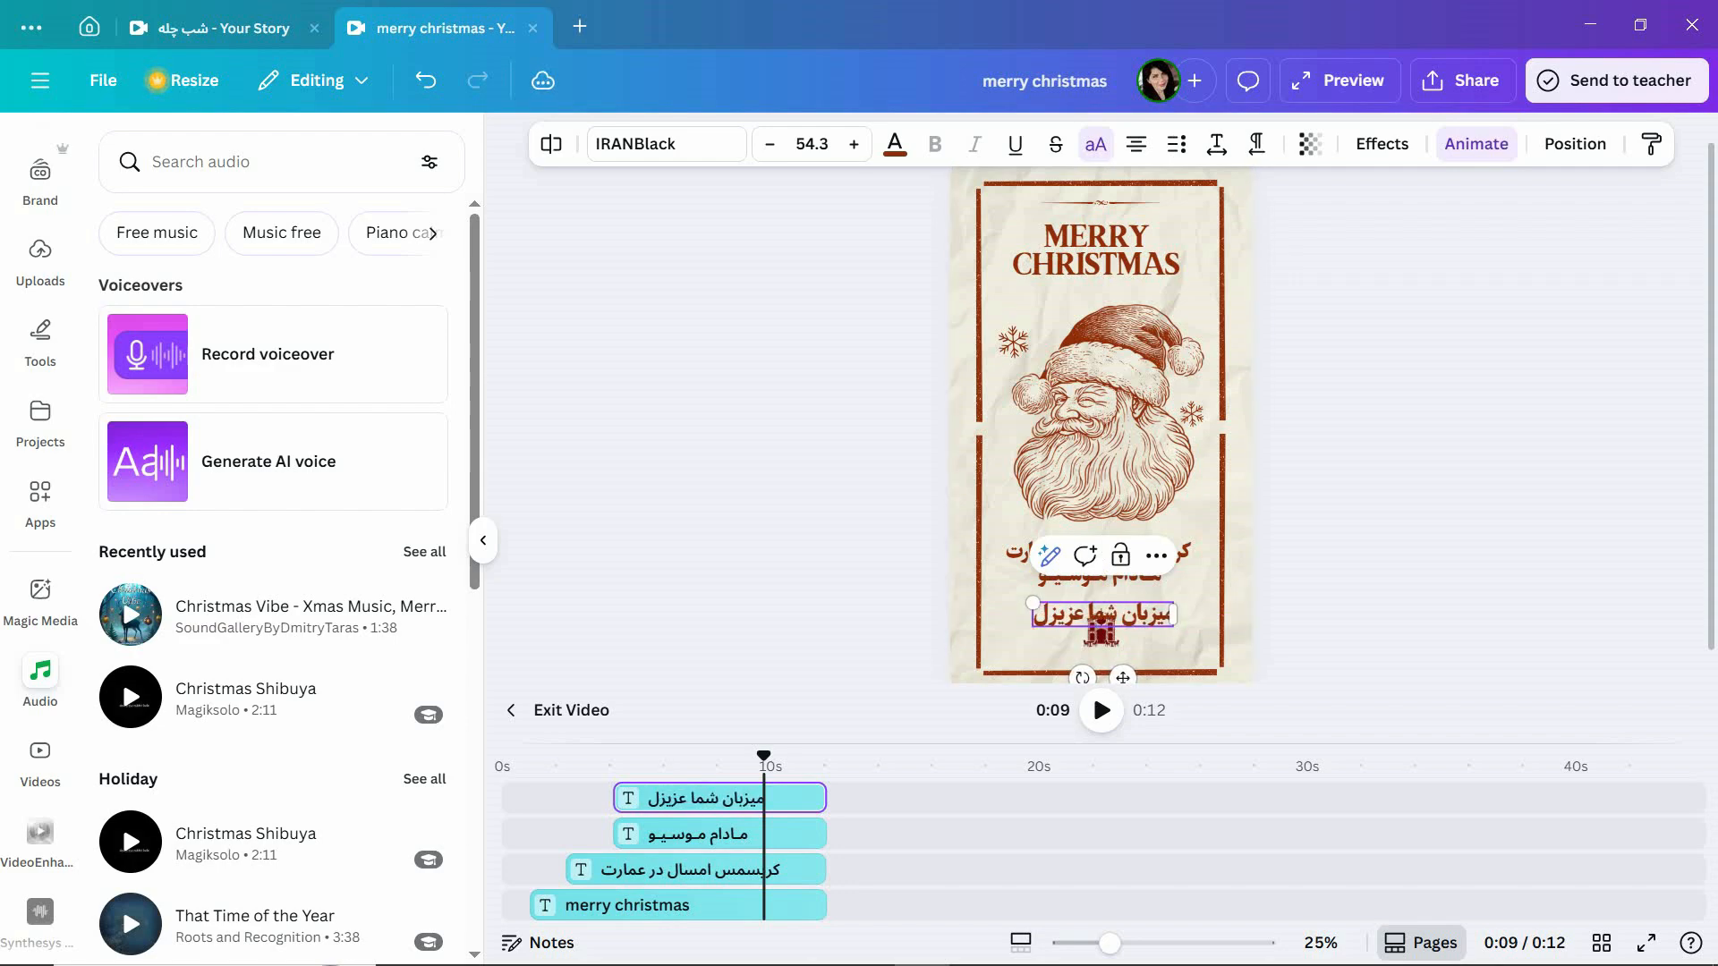
pyautogui.write('ستیم')
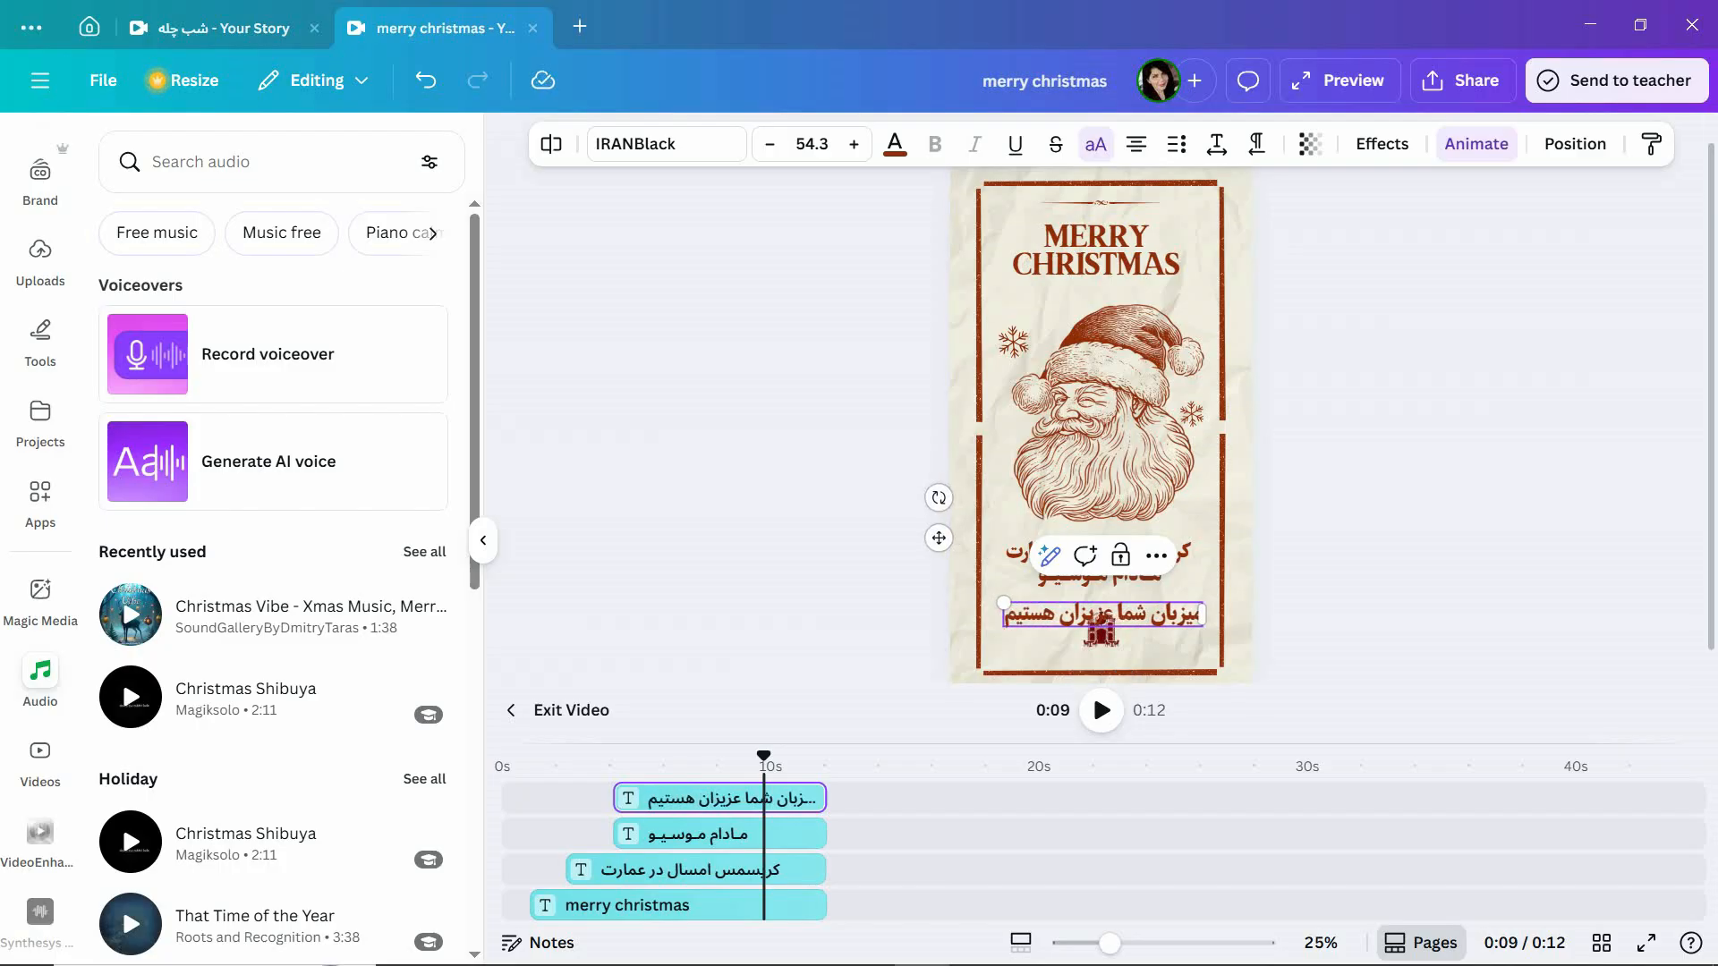
pyautogui.click(1478, 403)
pyautogui.moveTo(616, 798); pyautogui.dragTo(692, 798)
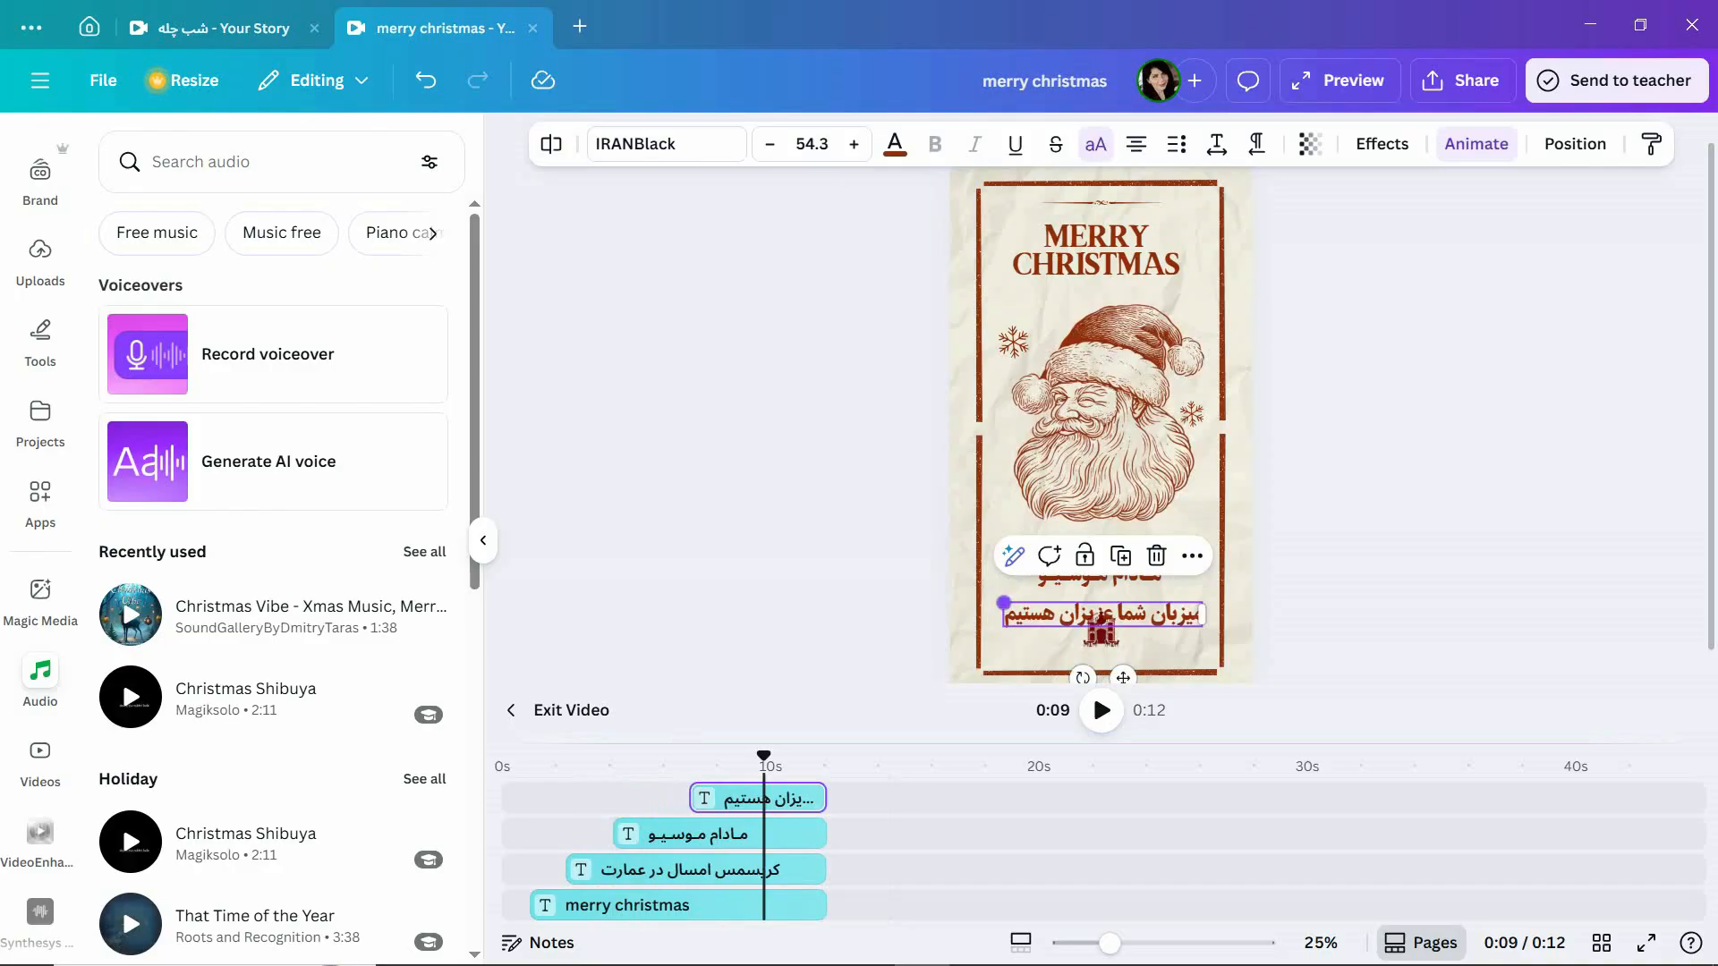
# Try font sizes 18 and 28 on the new caption line, settling on 42.
pyautogui.moveTo(1004, 603); pyautogui.dragTo(1038, 607)
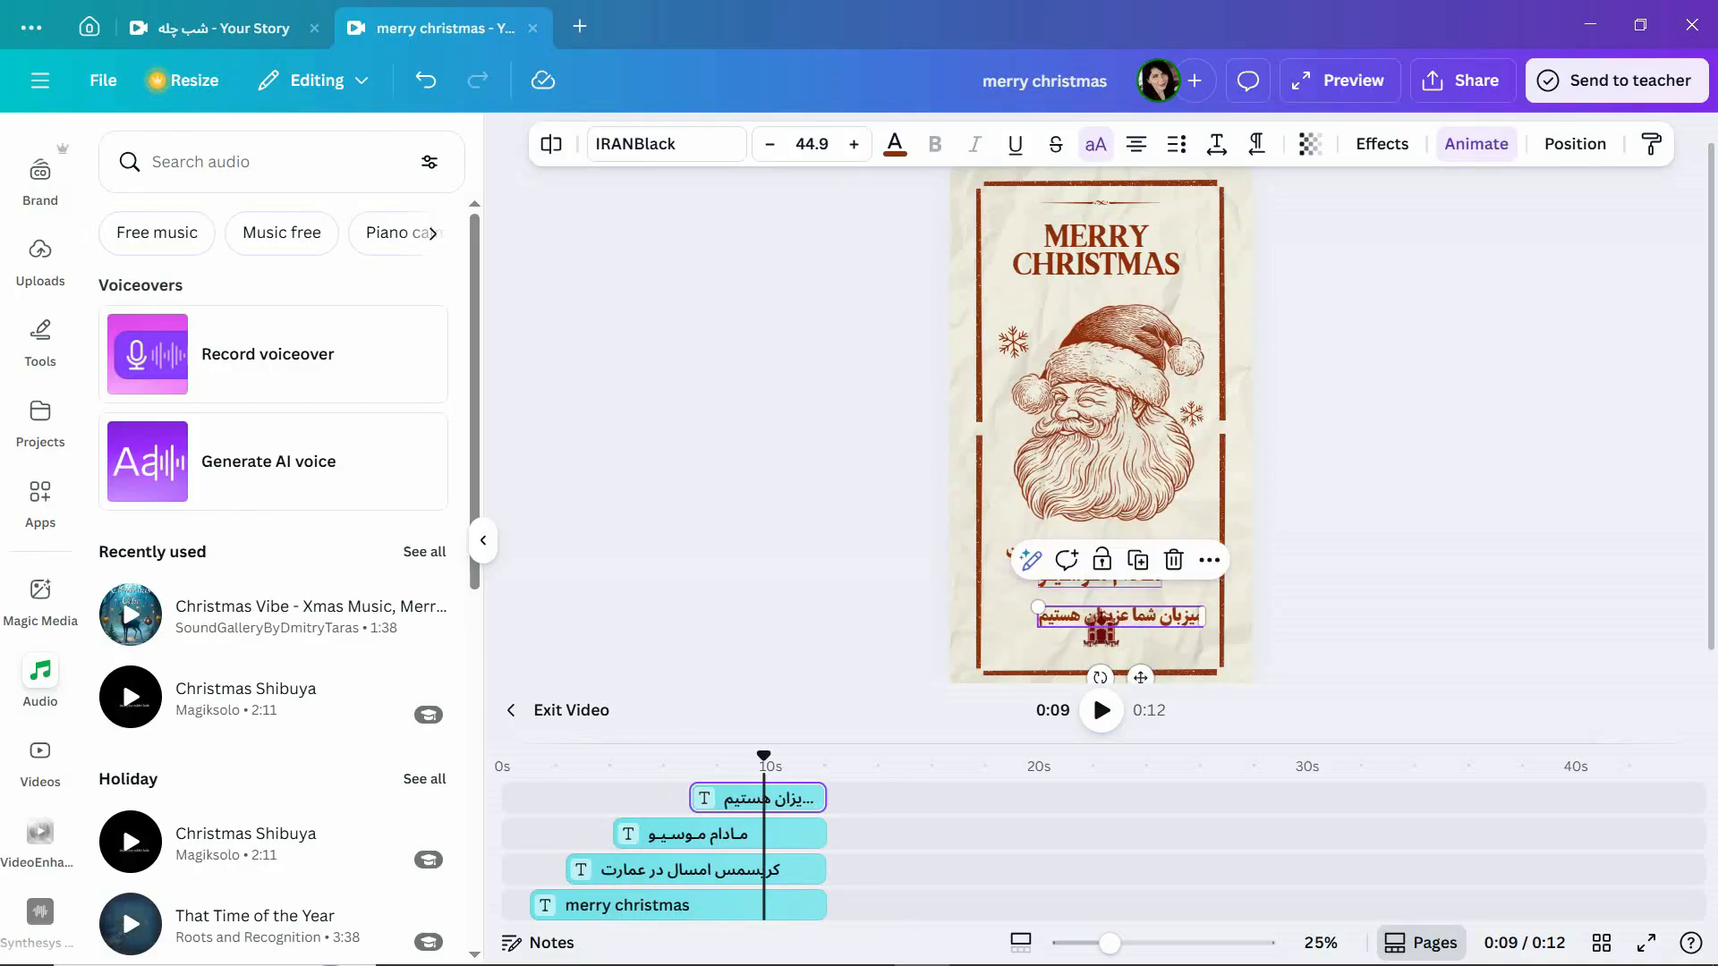
pyautogui.click(811, 144)
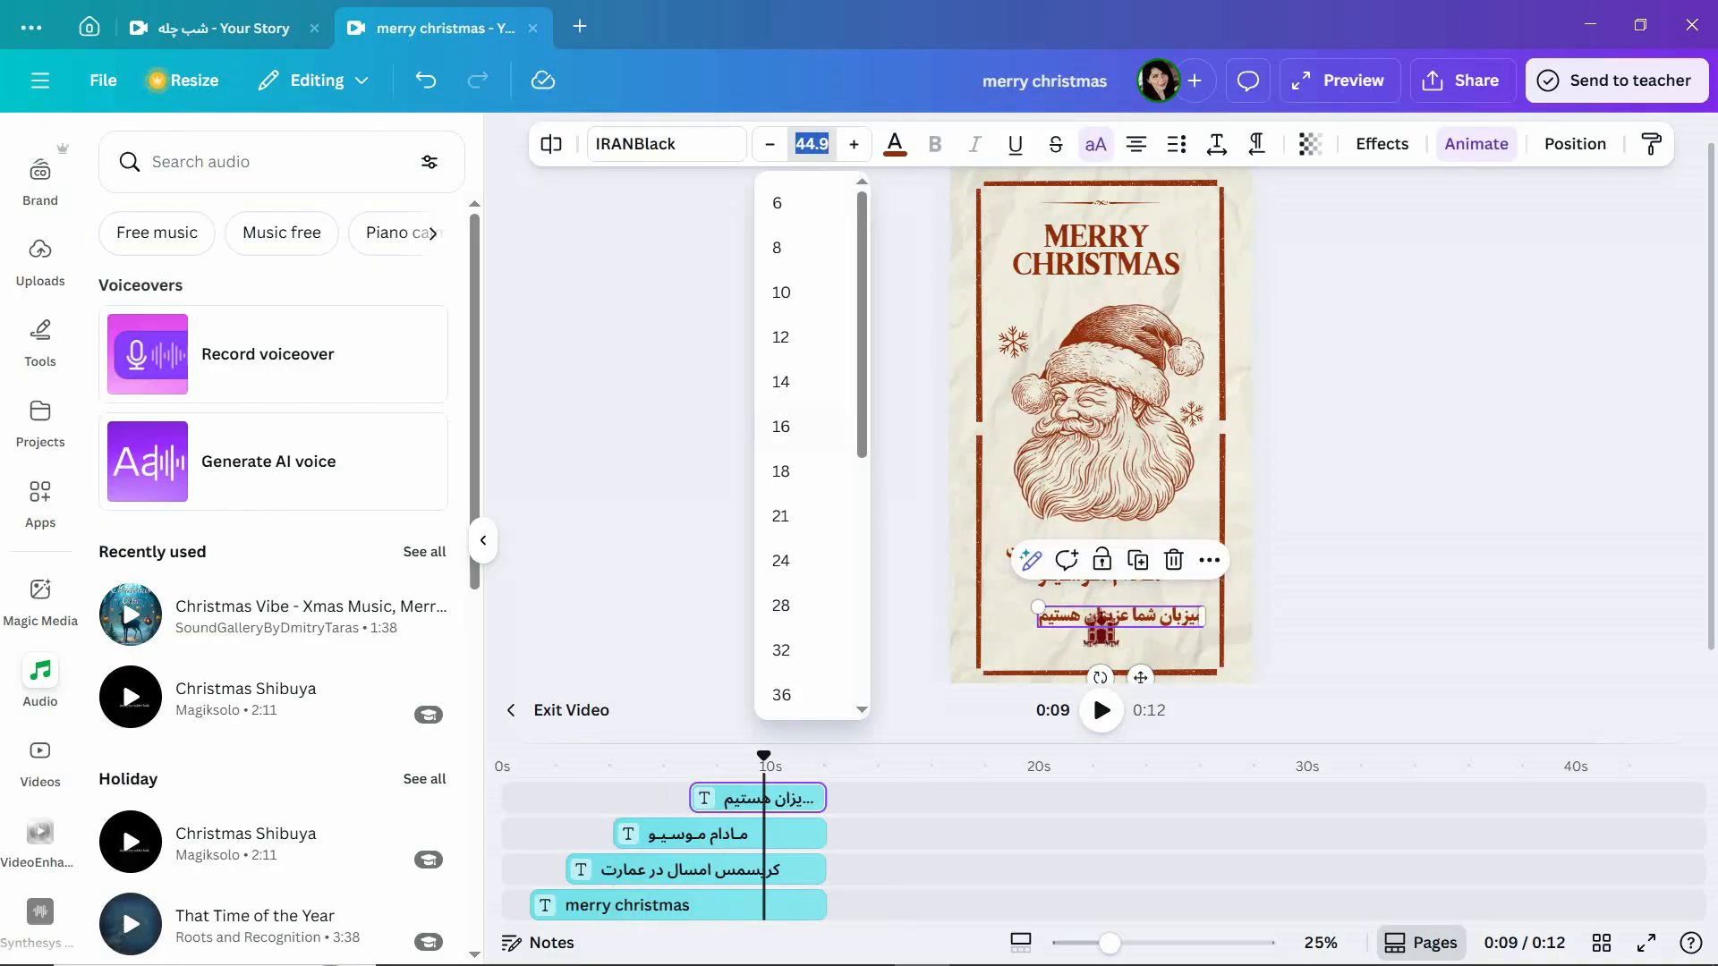
pyautogui.click(780, 470)
pyautogui.click(812, 143)
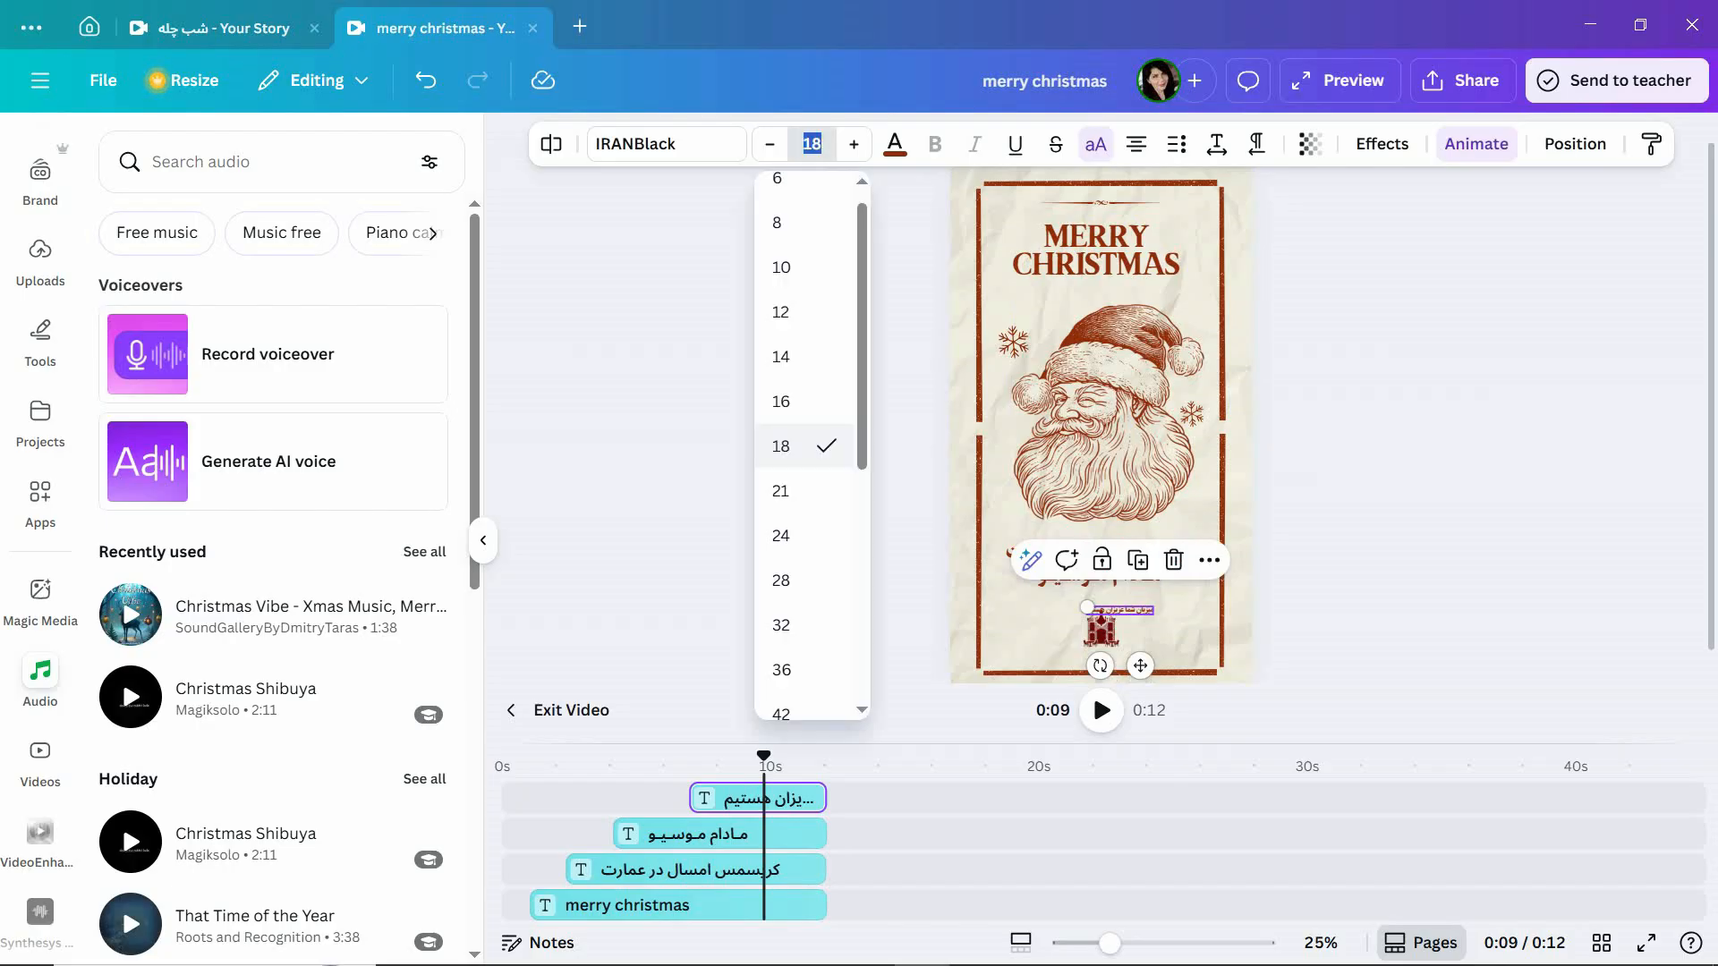
pyautogui.click(788, 580)
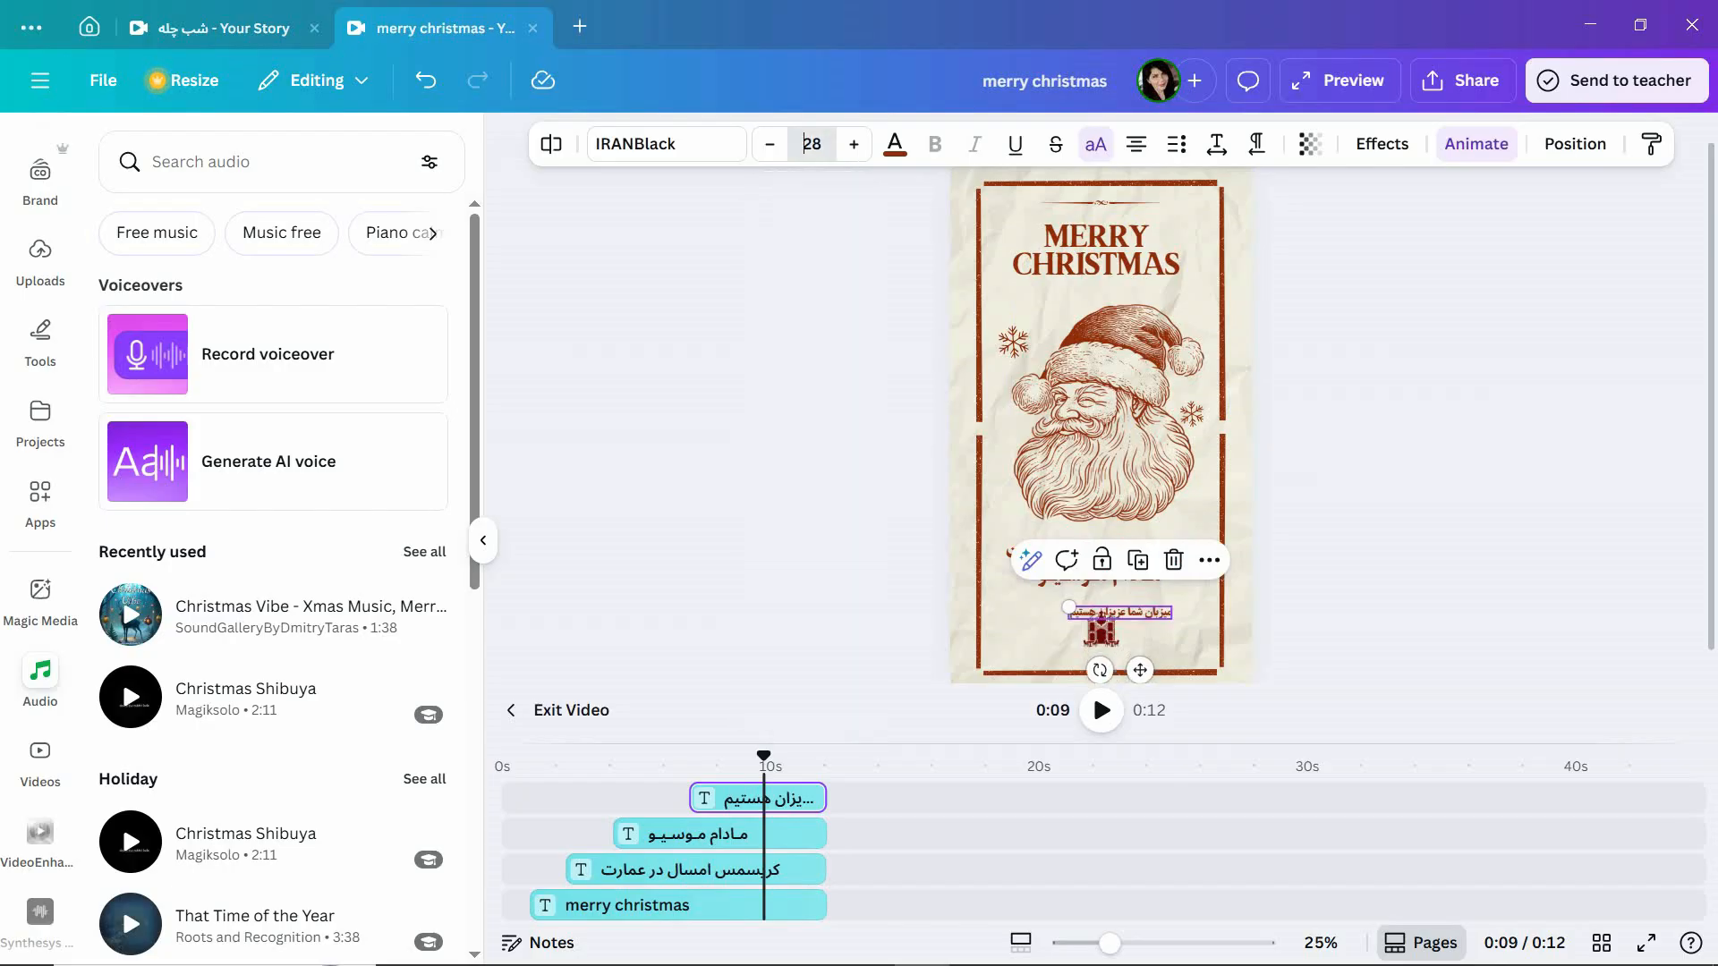
pyautogui.click(812, 143)
pyautogui.click(788, 579)
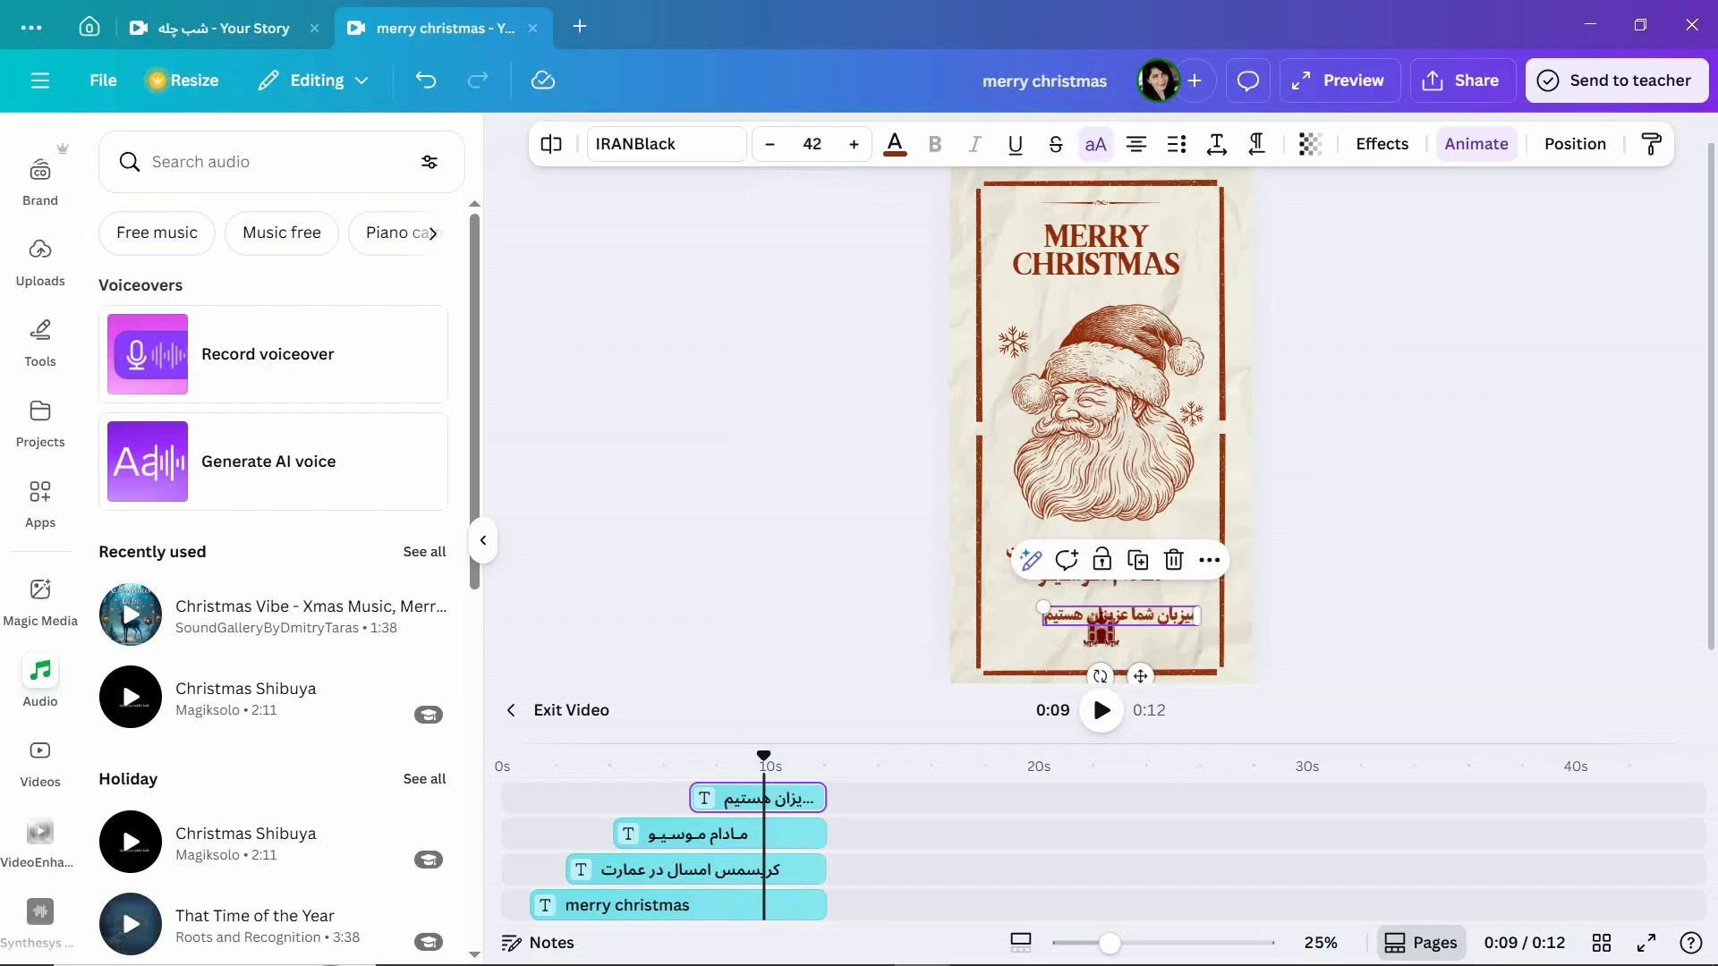
# Fit the new line between the second caption line and the building logo, reducing its font size to 31.
pyautogui.click(1101, 626)
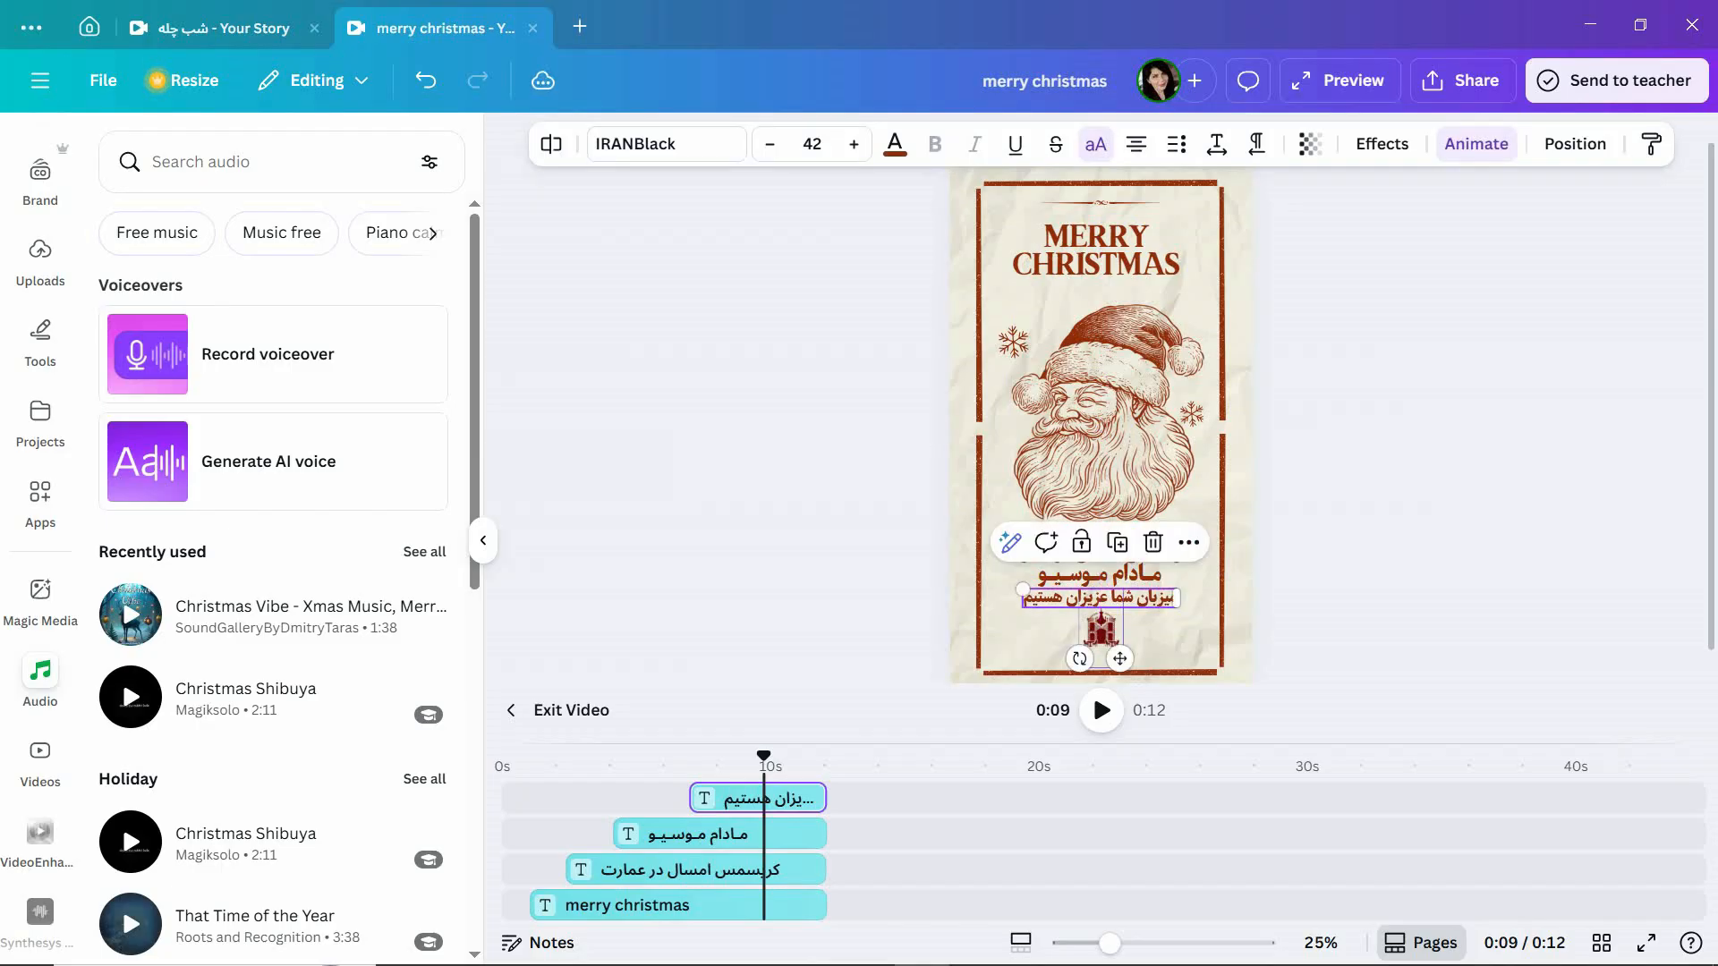
pyautogui.moveTo(1101, 636); pyautogui.dragTo(1100, 604)
pyautogui.click(770, 144)
pyautogui.click(770, 144)
pyautogui.click(769, 144)
pyautogui.click(769, 144)
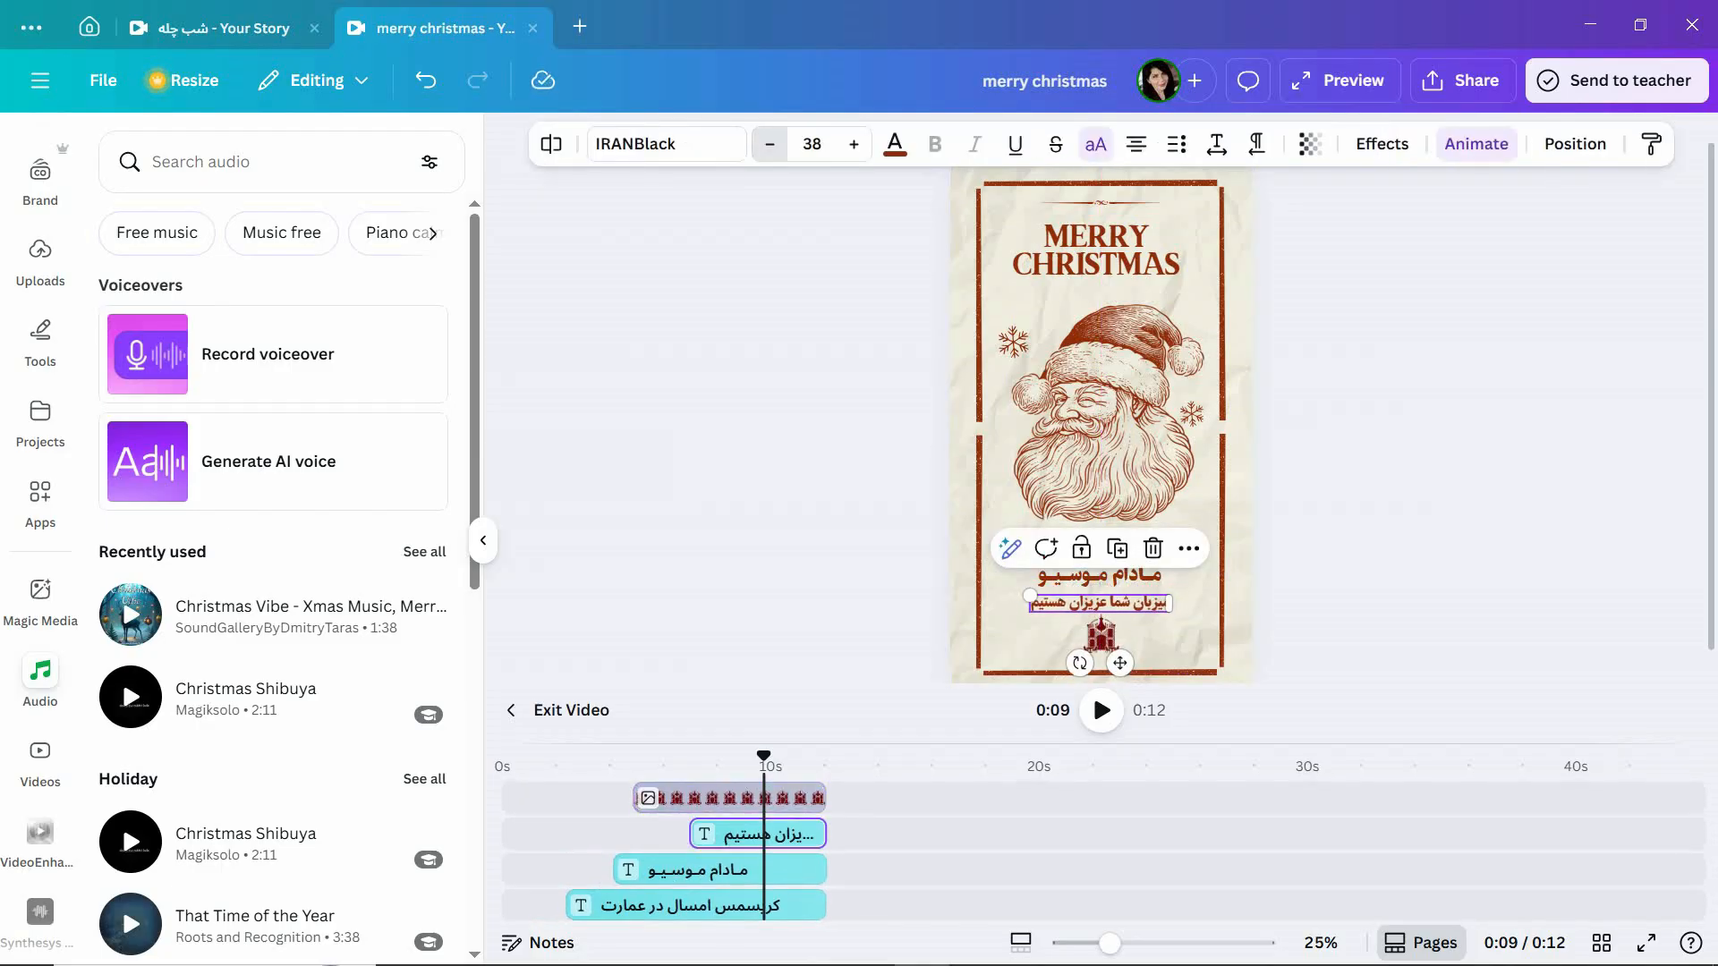
pyautogui.click(769, 144)
pyautogui.click(770, 144)
pyautogui.click(770, 144)
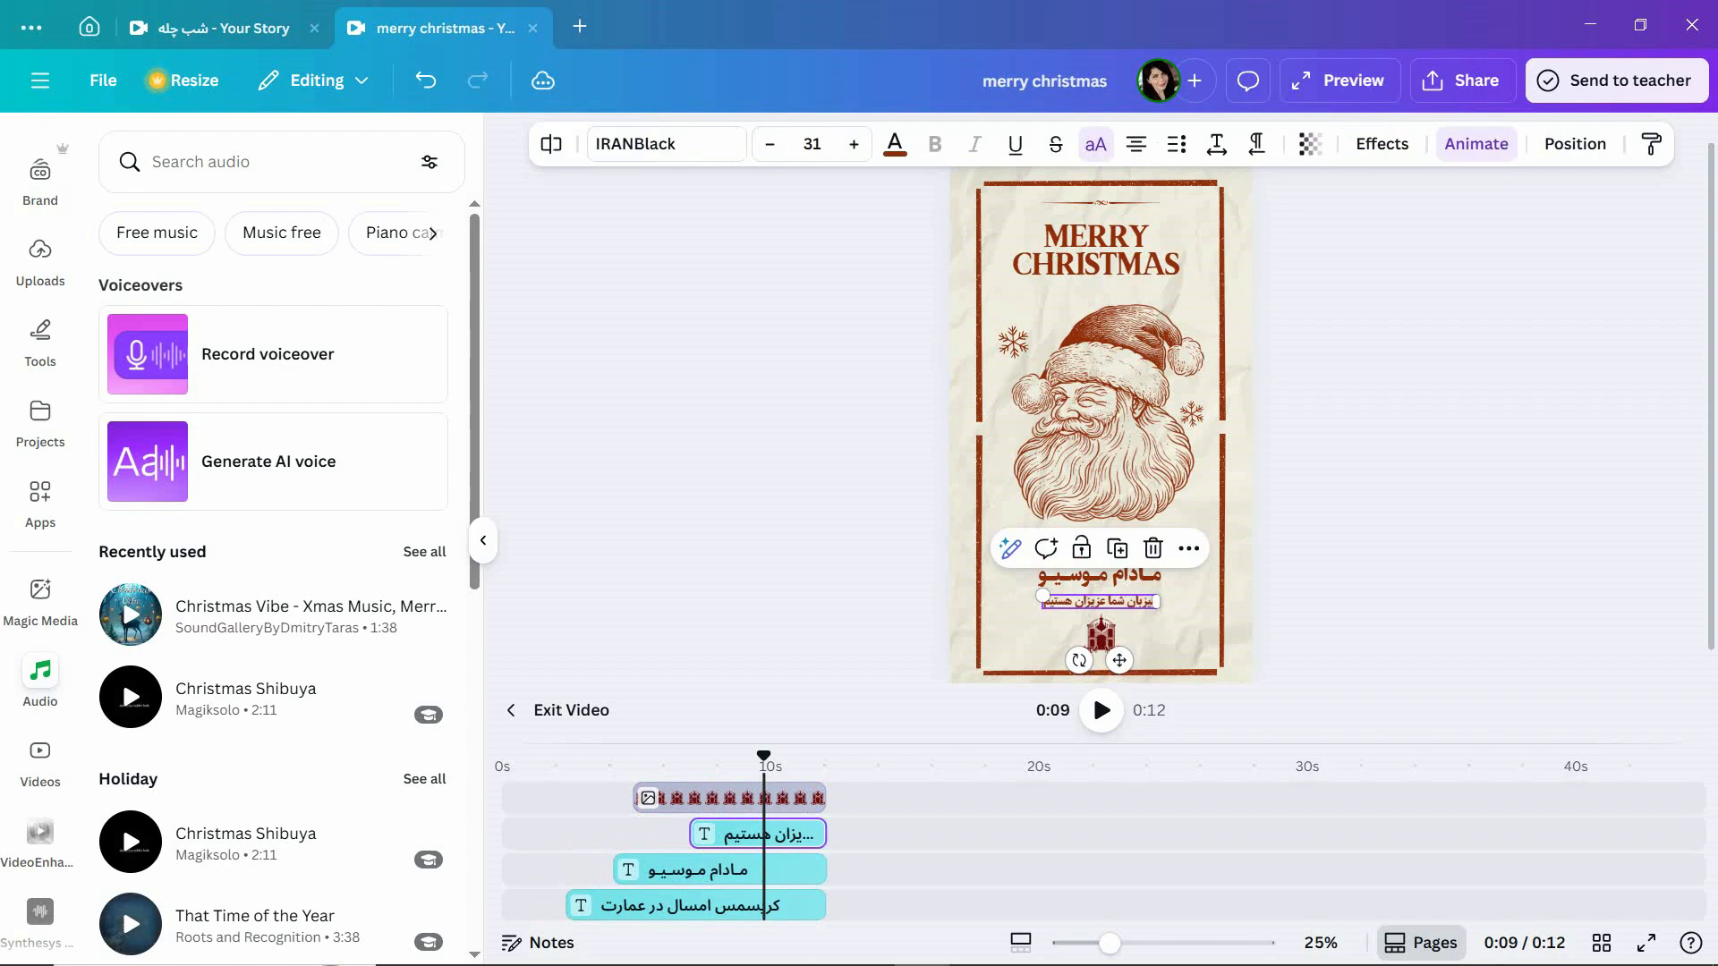
# Nudge the three Persian caption lines slightly upward to tighten their spacing above the building logo.
pyautogui.click(1351, 430)
pyautogui.moveTo(1099, 551); pyautogui.dragTo(1099, 549)
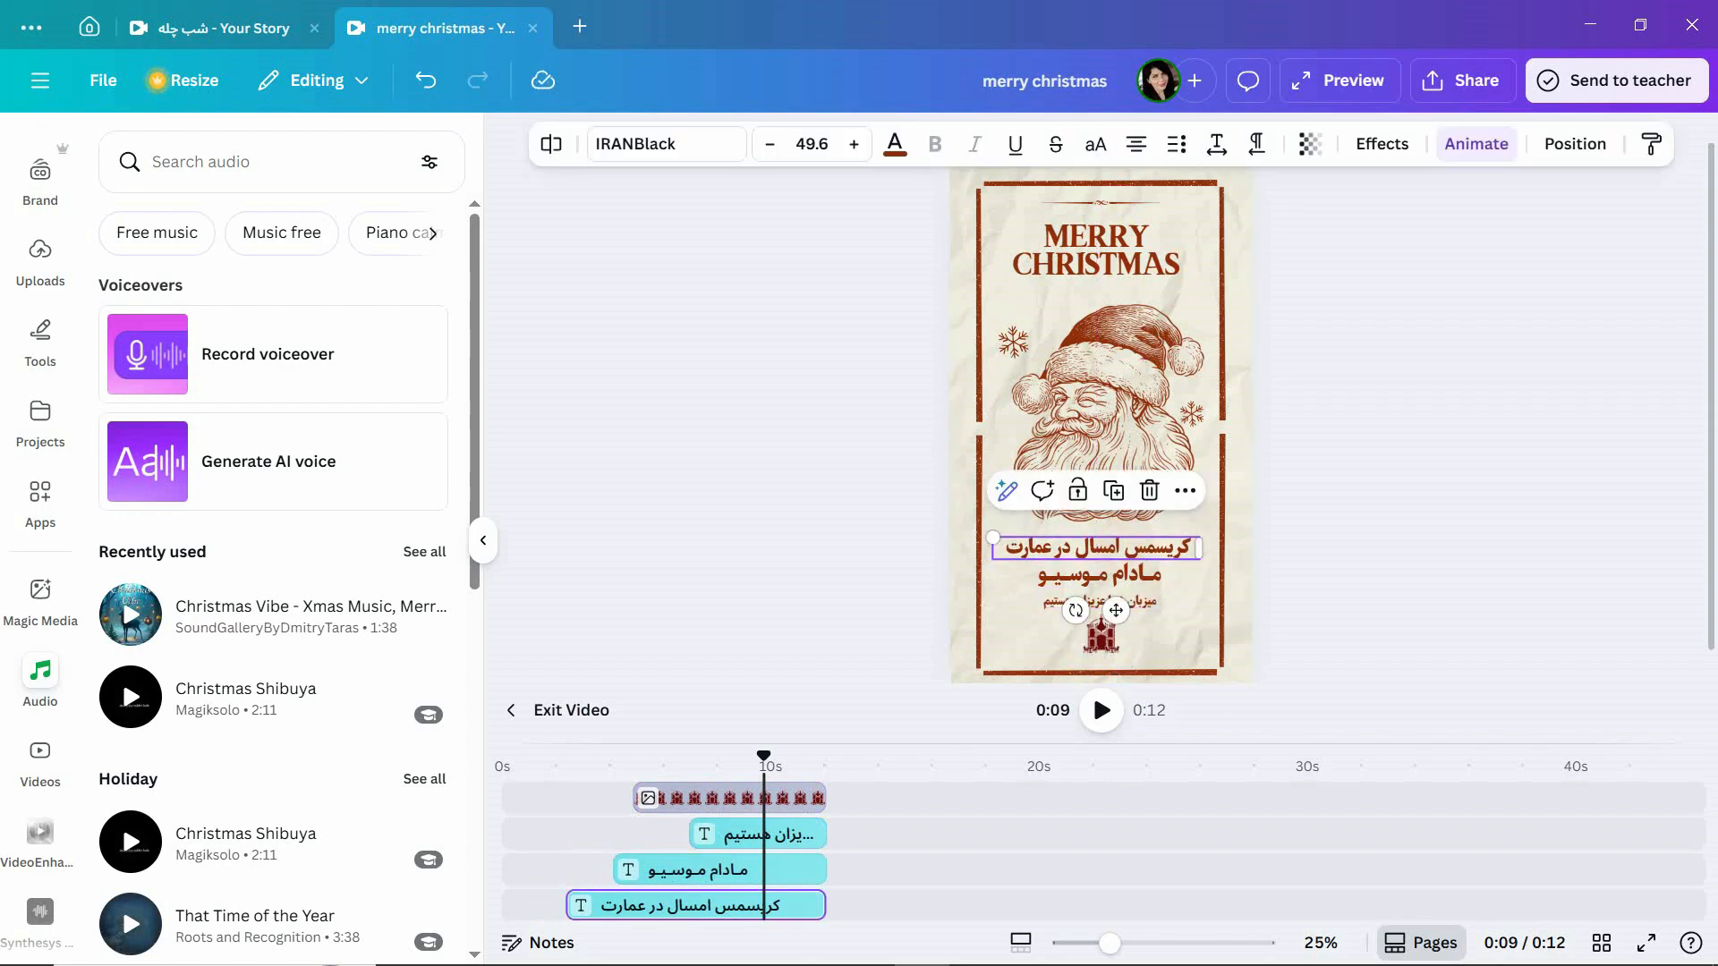
pyautogui.click(1099, 576)
pyautogui.click(1197, 573)
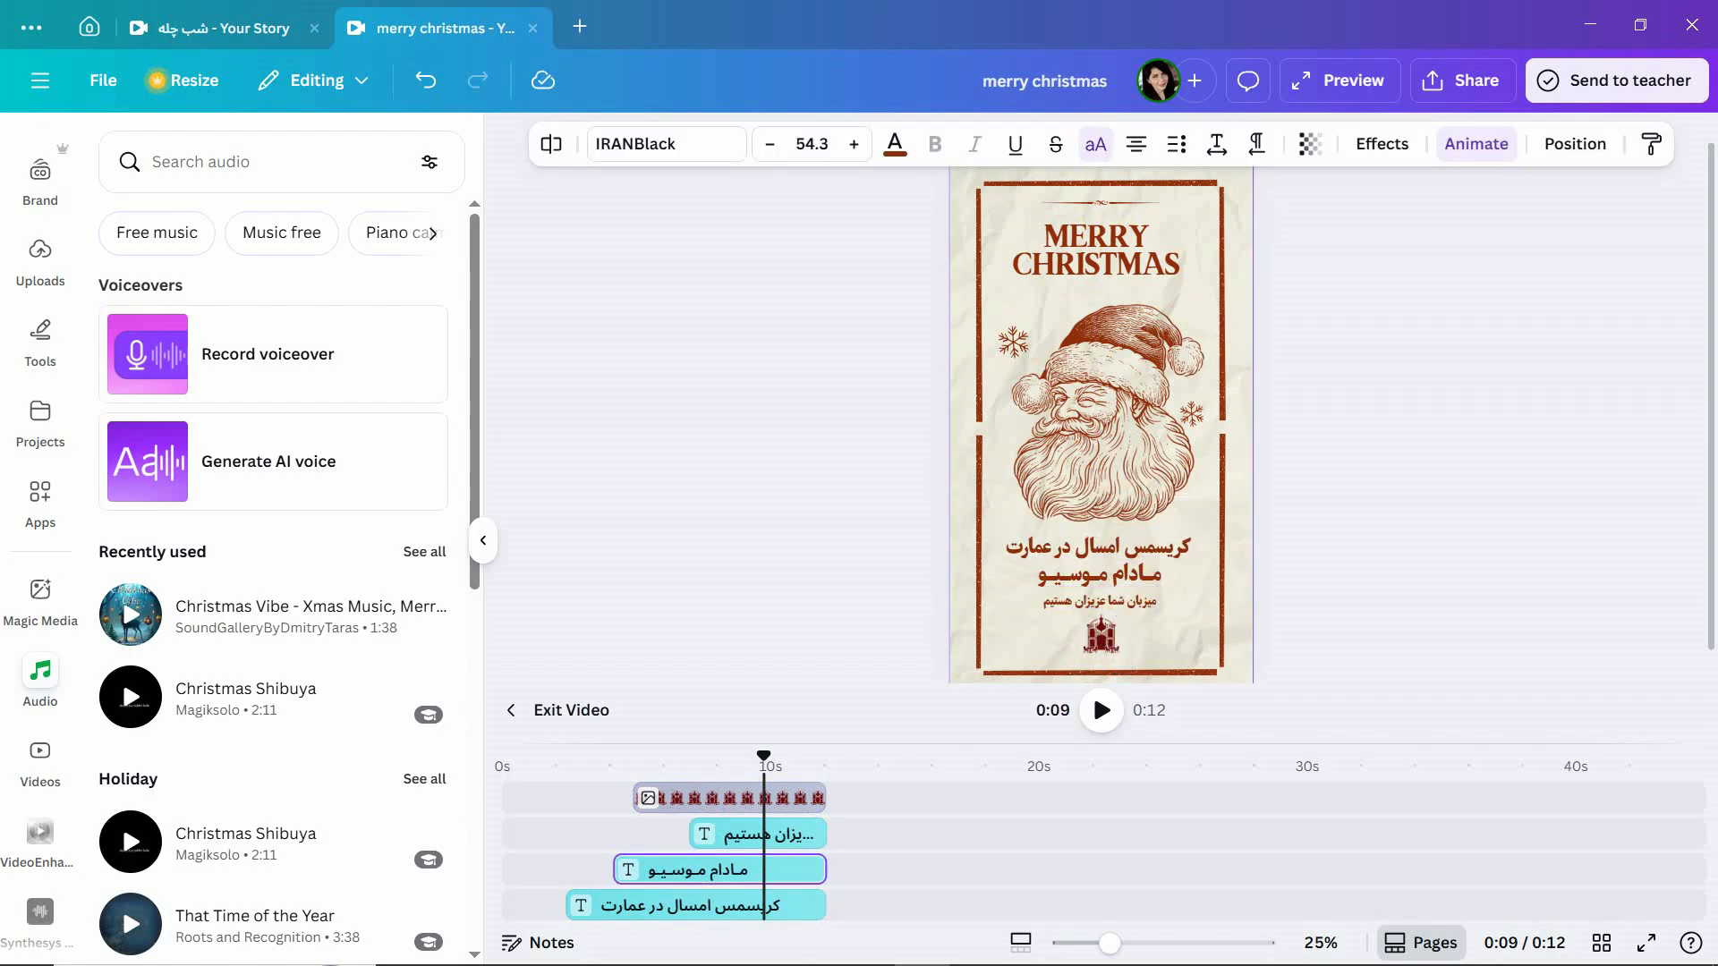
pyautogui.click(1307, 618)
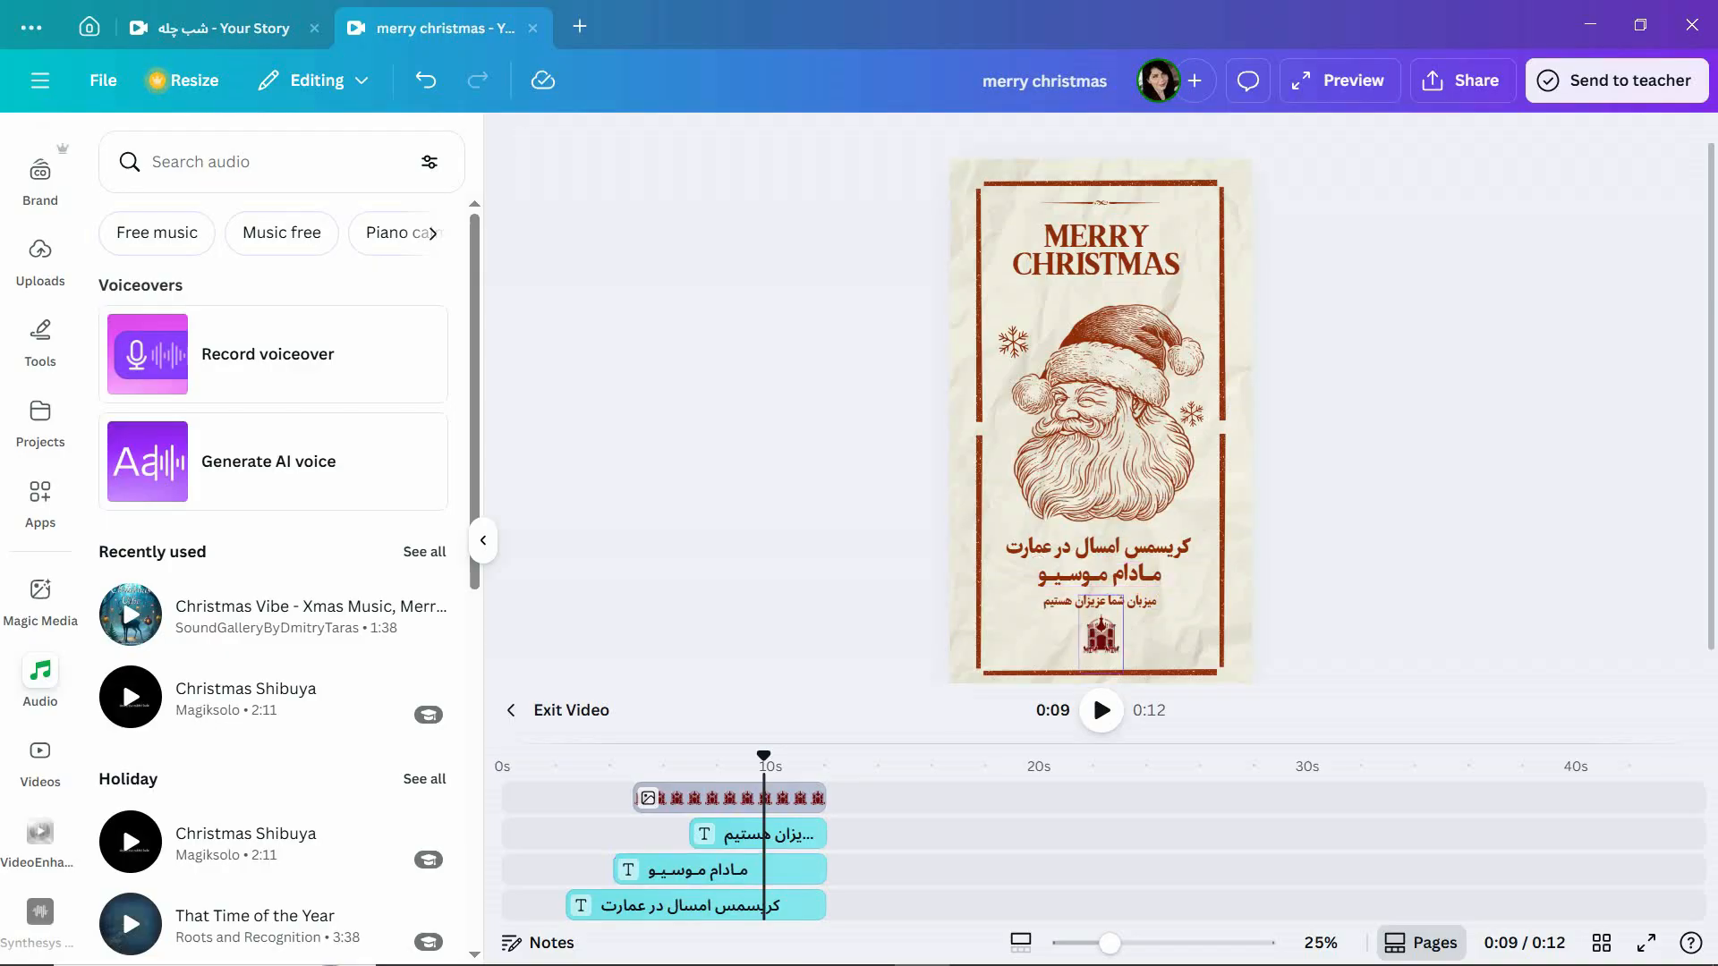
pyautogui.click(1099, 575)
pyautogui.click(1102, 637)
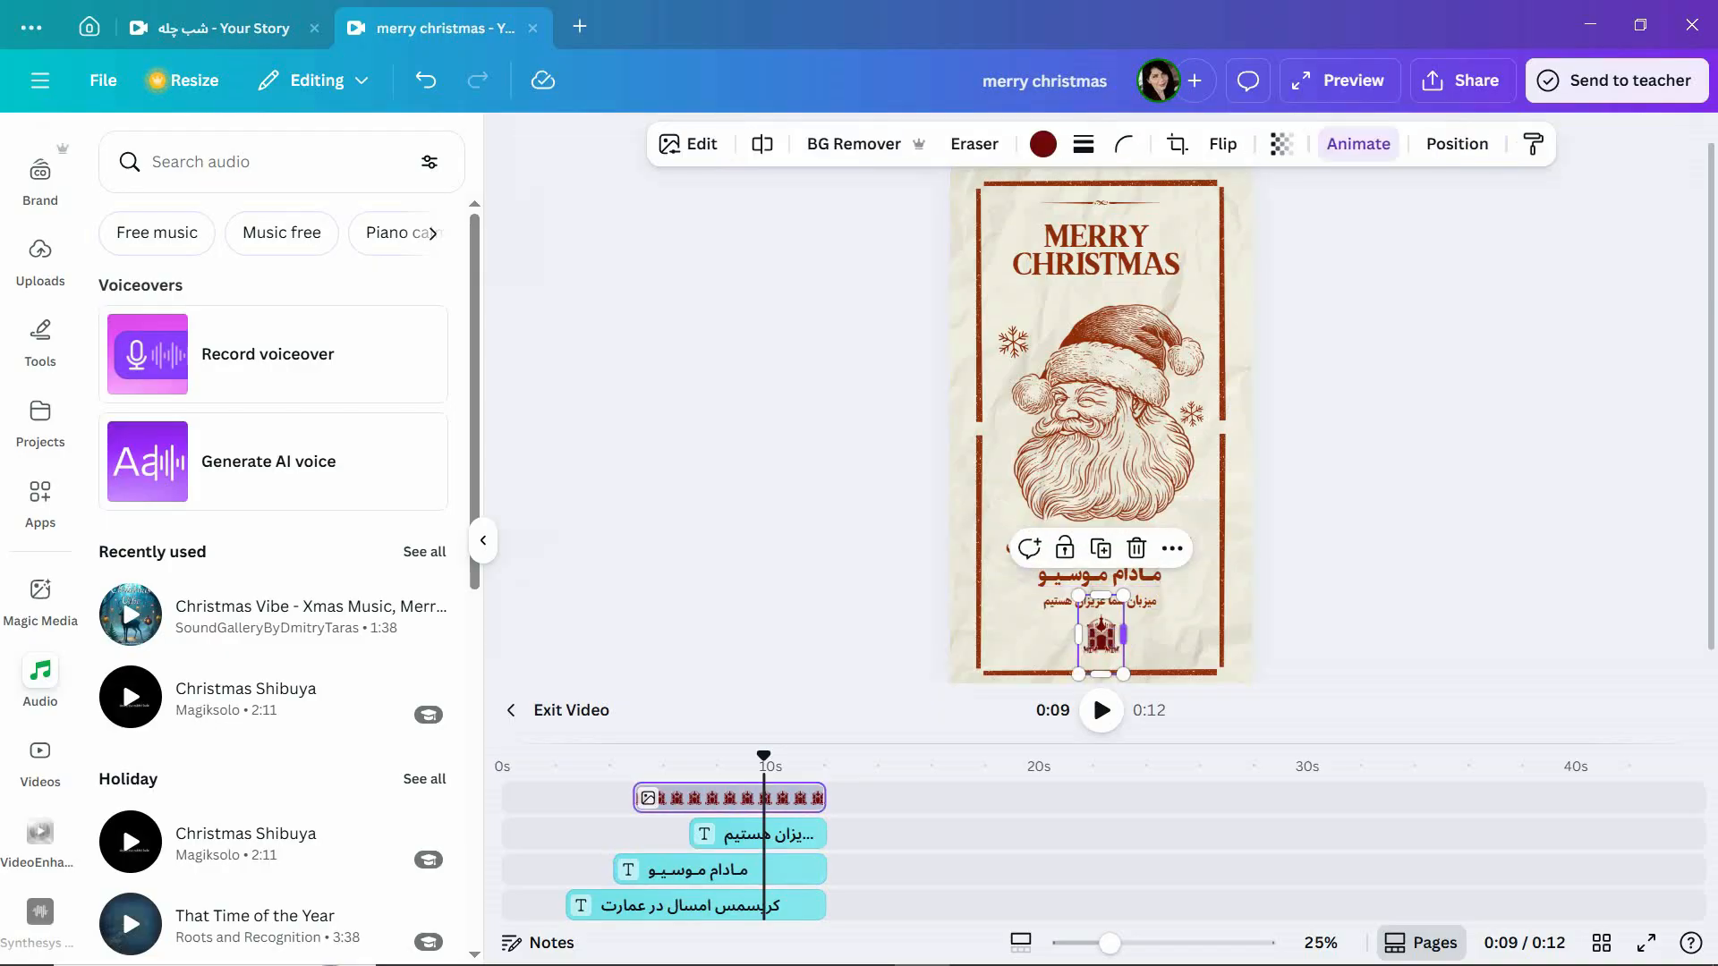
pyautogui.click(1197, 618)
pyautogui.click(1100, 576)
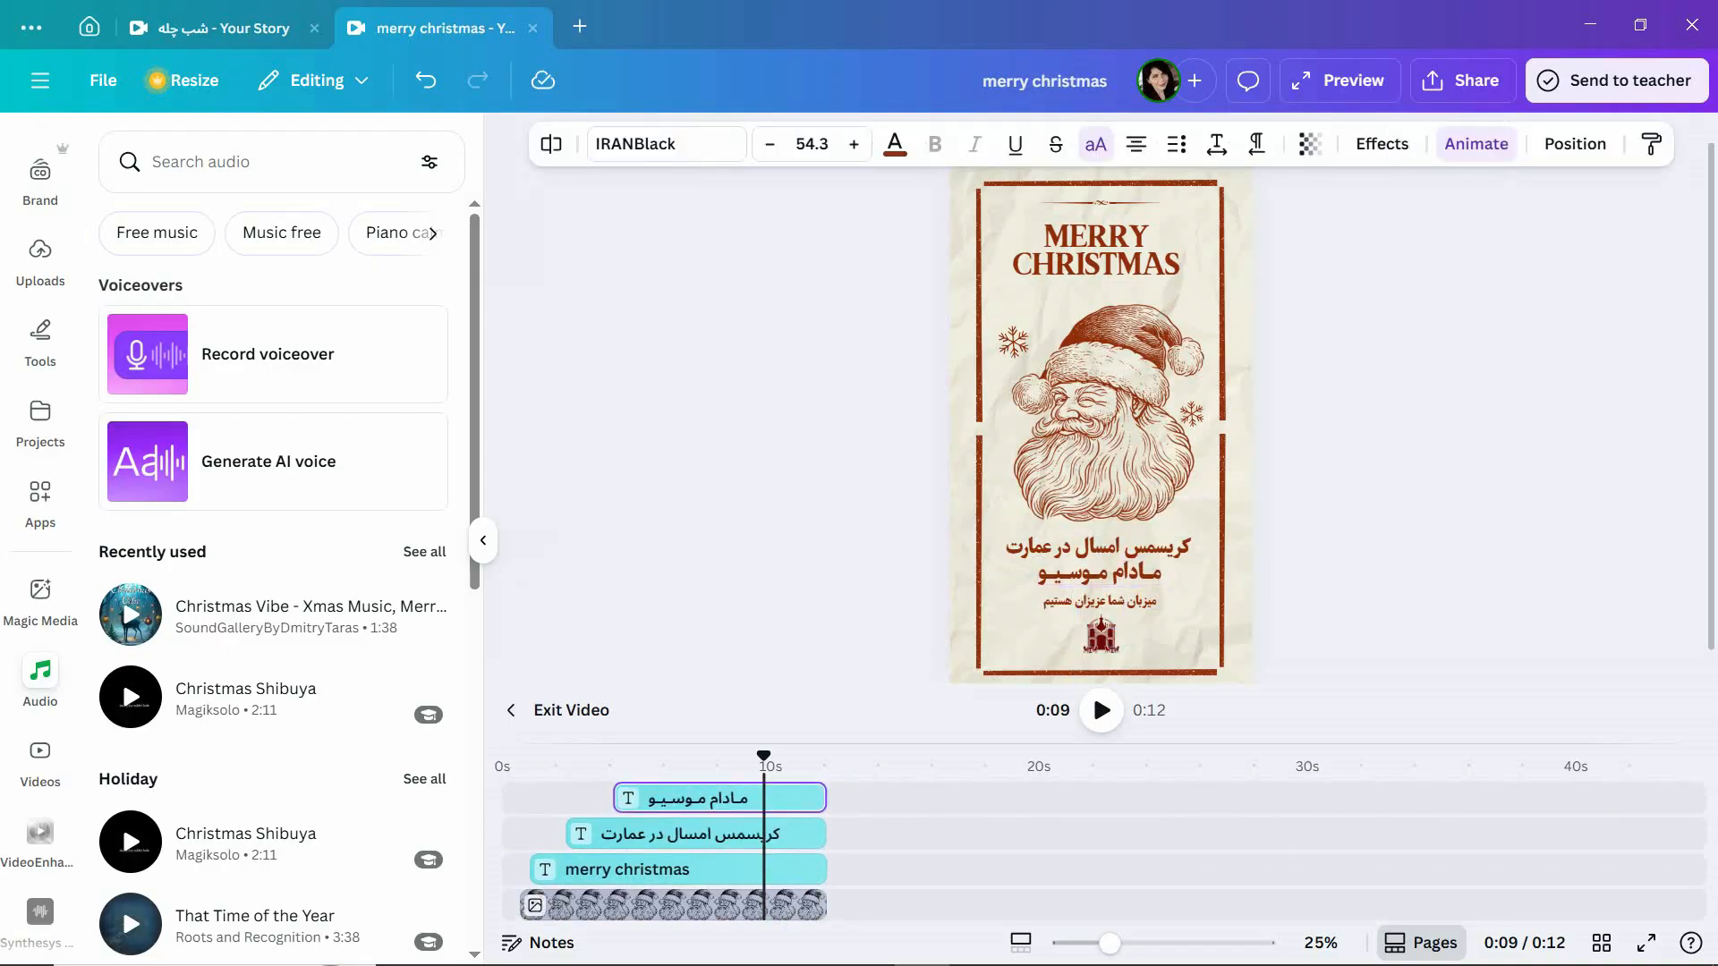
pyautogui.click(1100, 601)
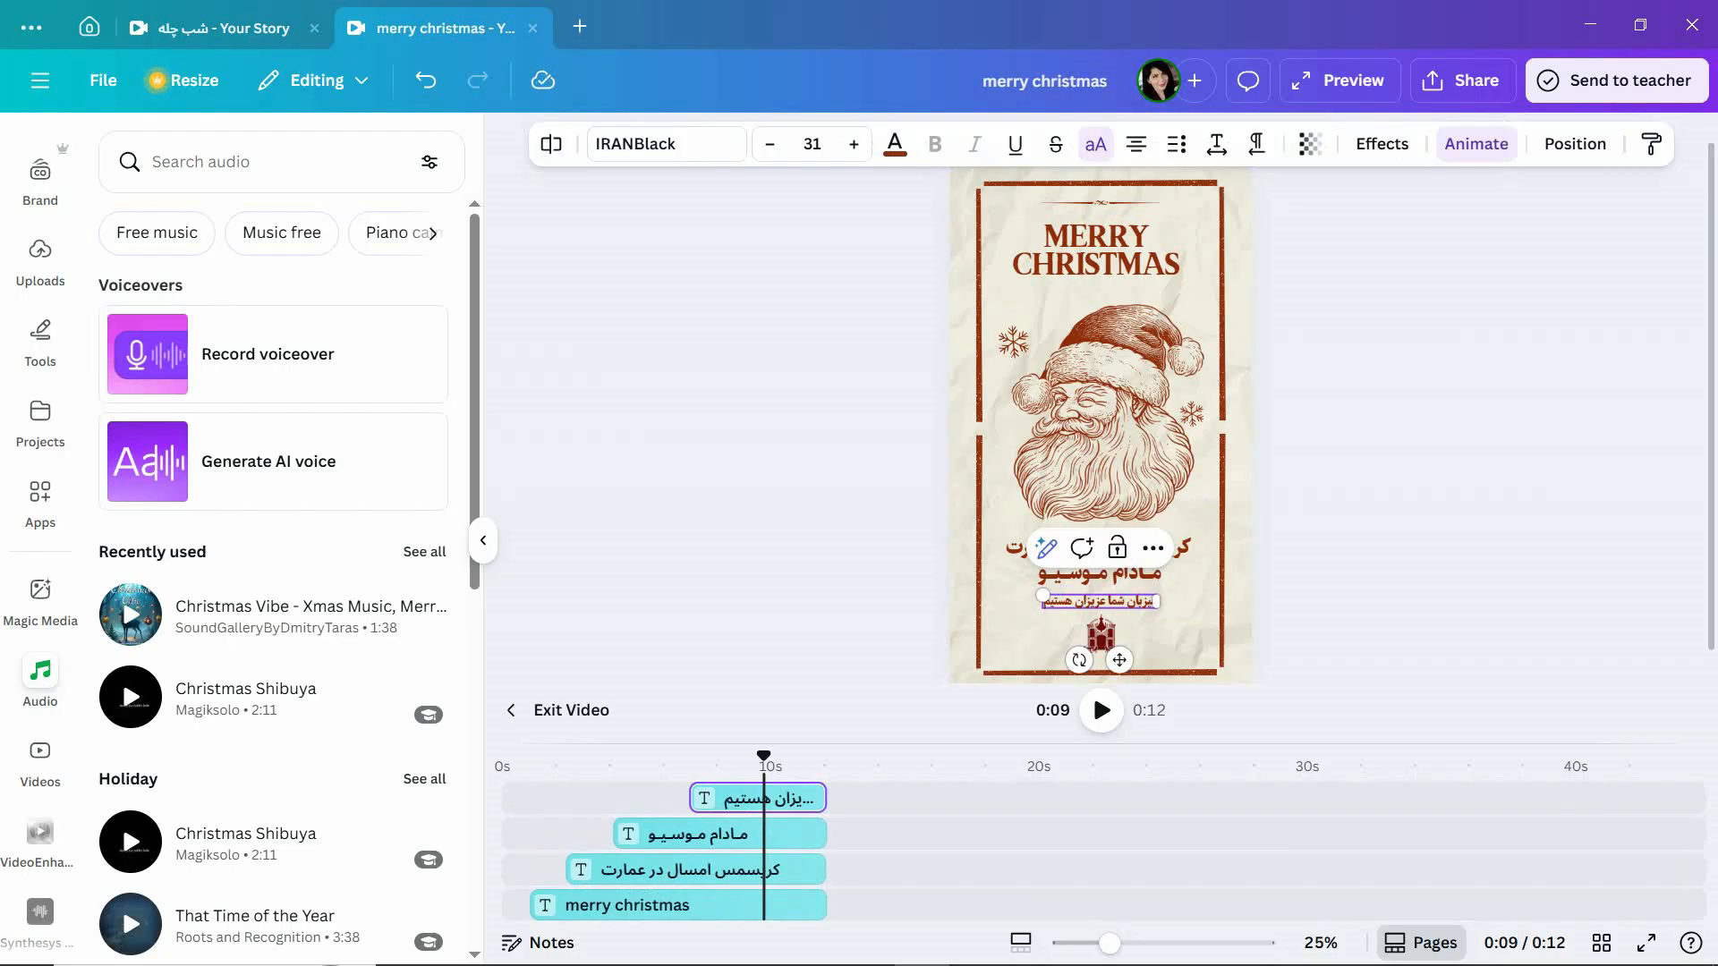
pyautogui.moveTo(1119, 660); pyautogui.dragTo(1113, 653)
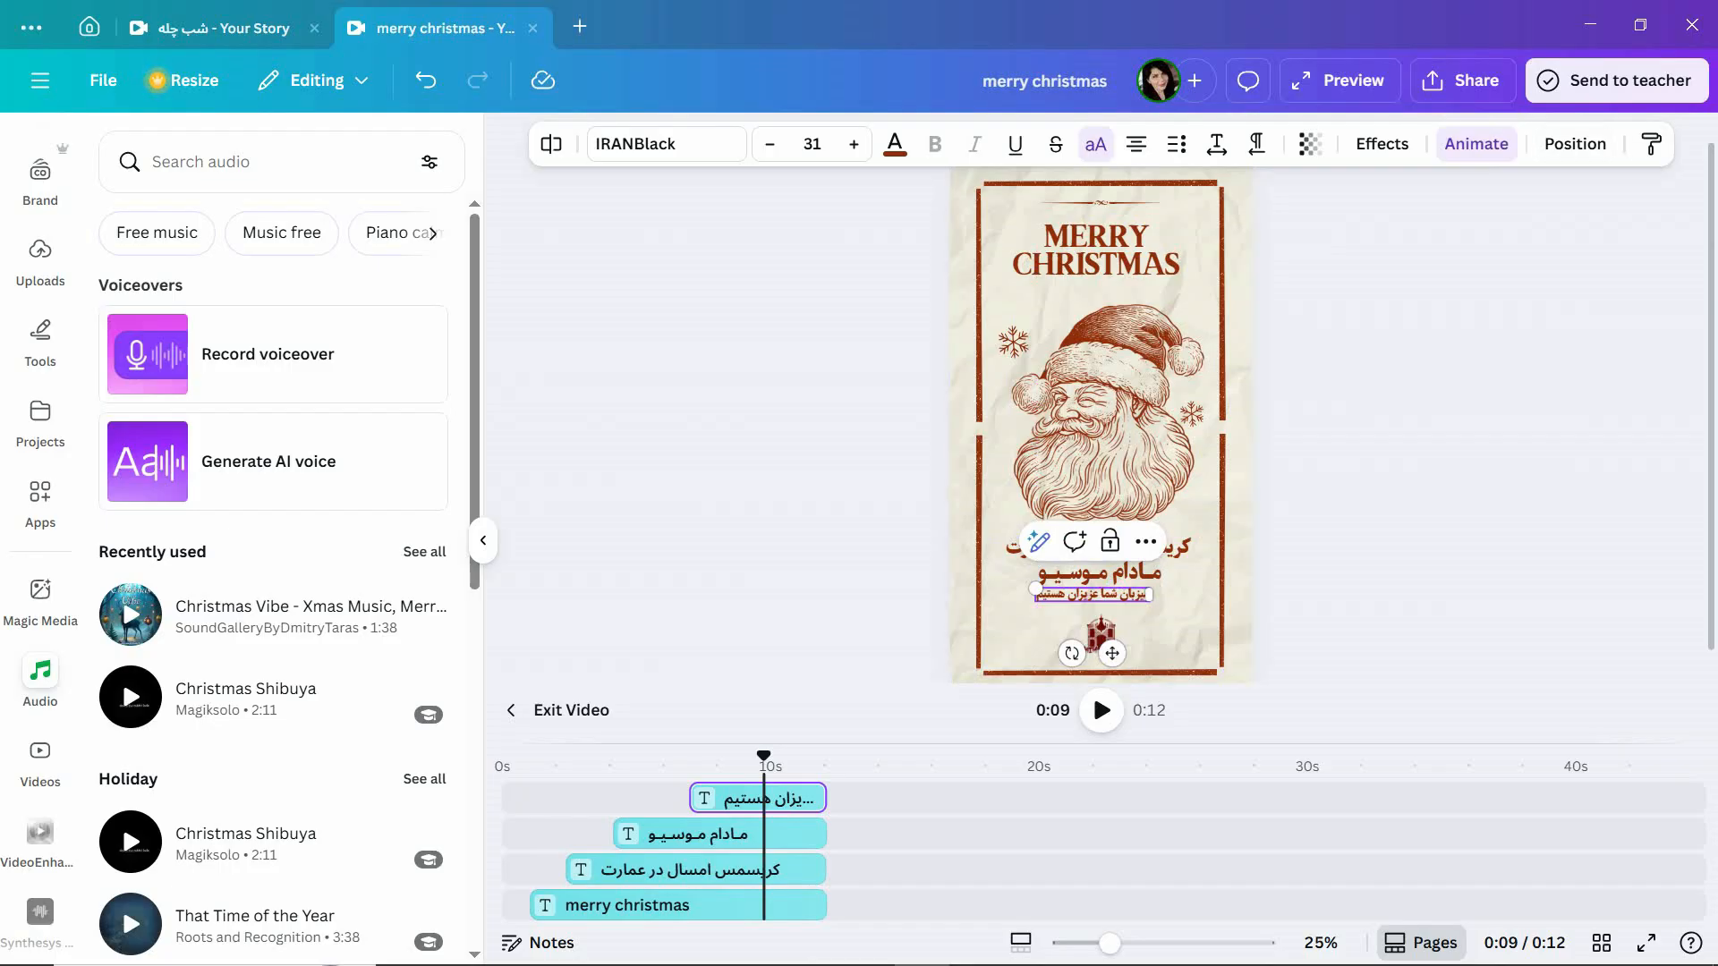
# Align the three Persian caption lines and the Santa illustration to the horizontal centre of the page.
pyautogui.click(1574, 143)
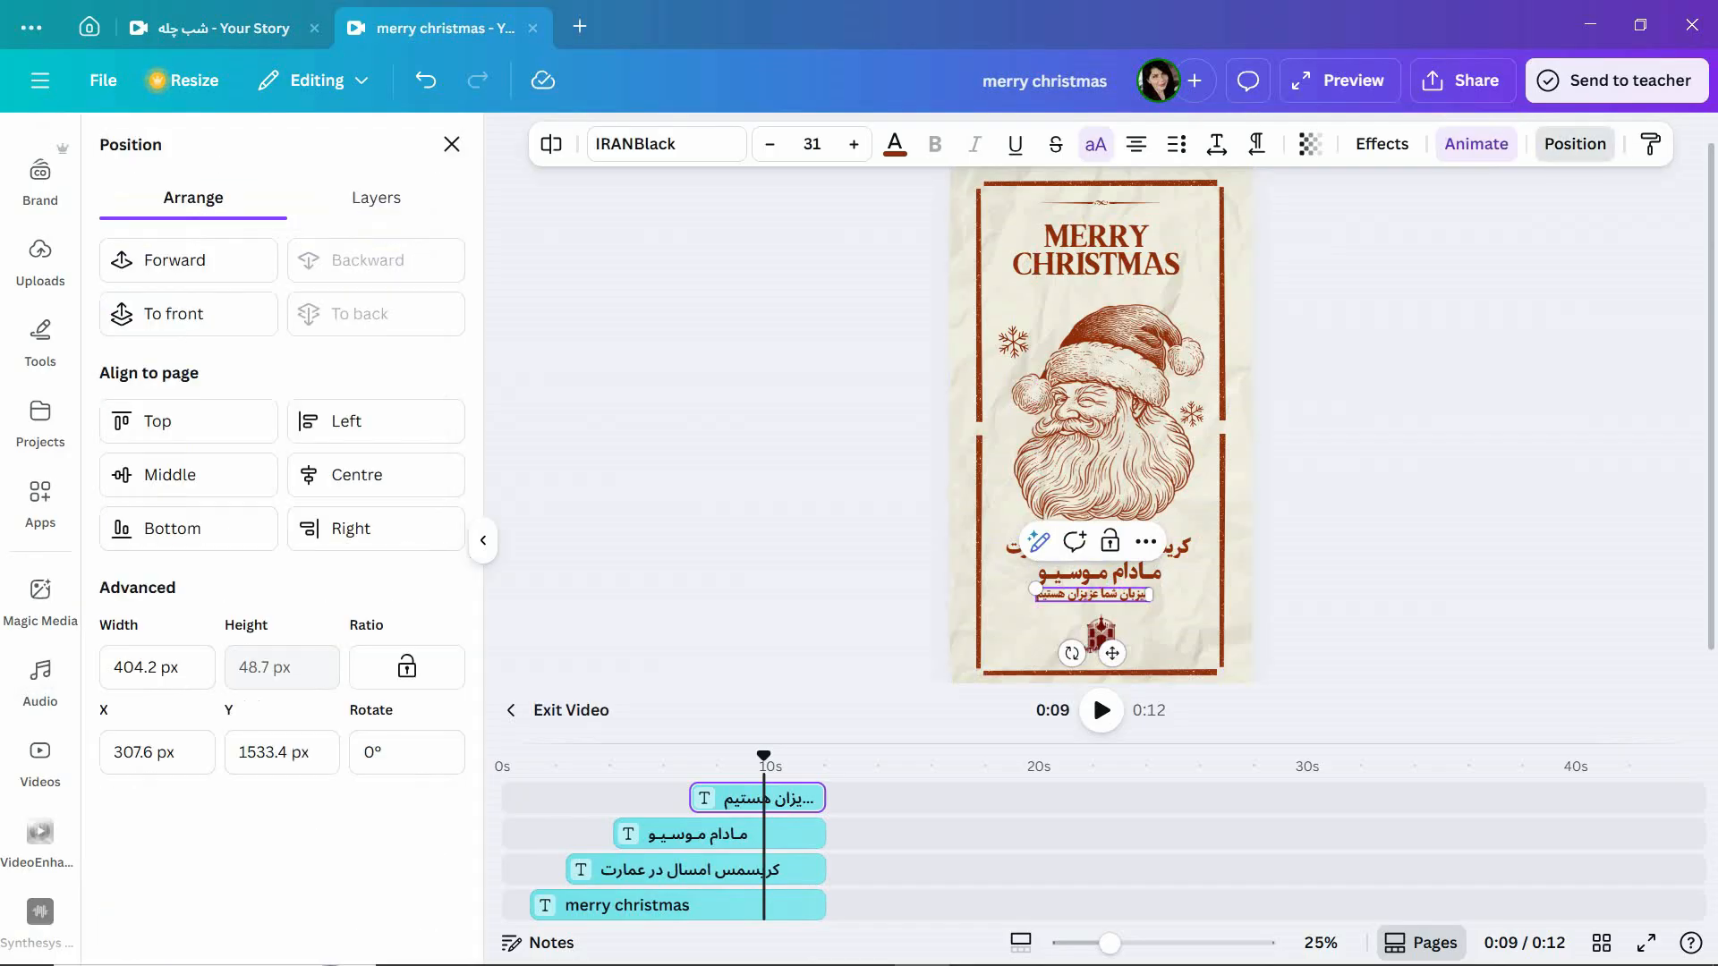
pyautogui.click(357, 475)
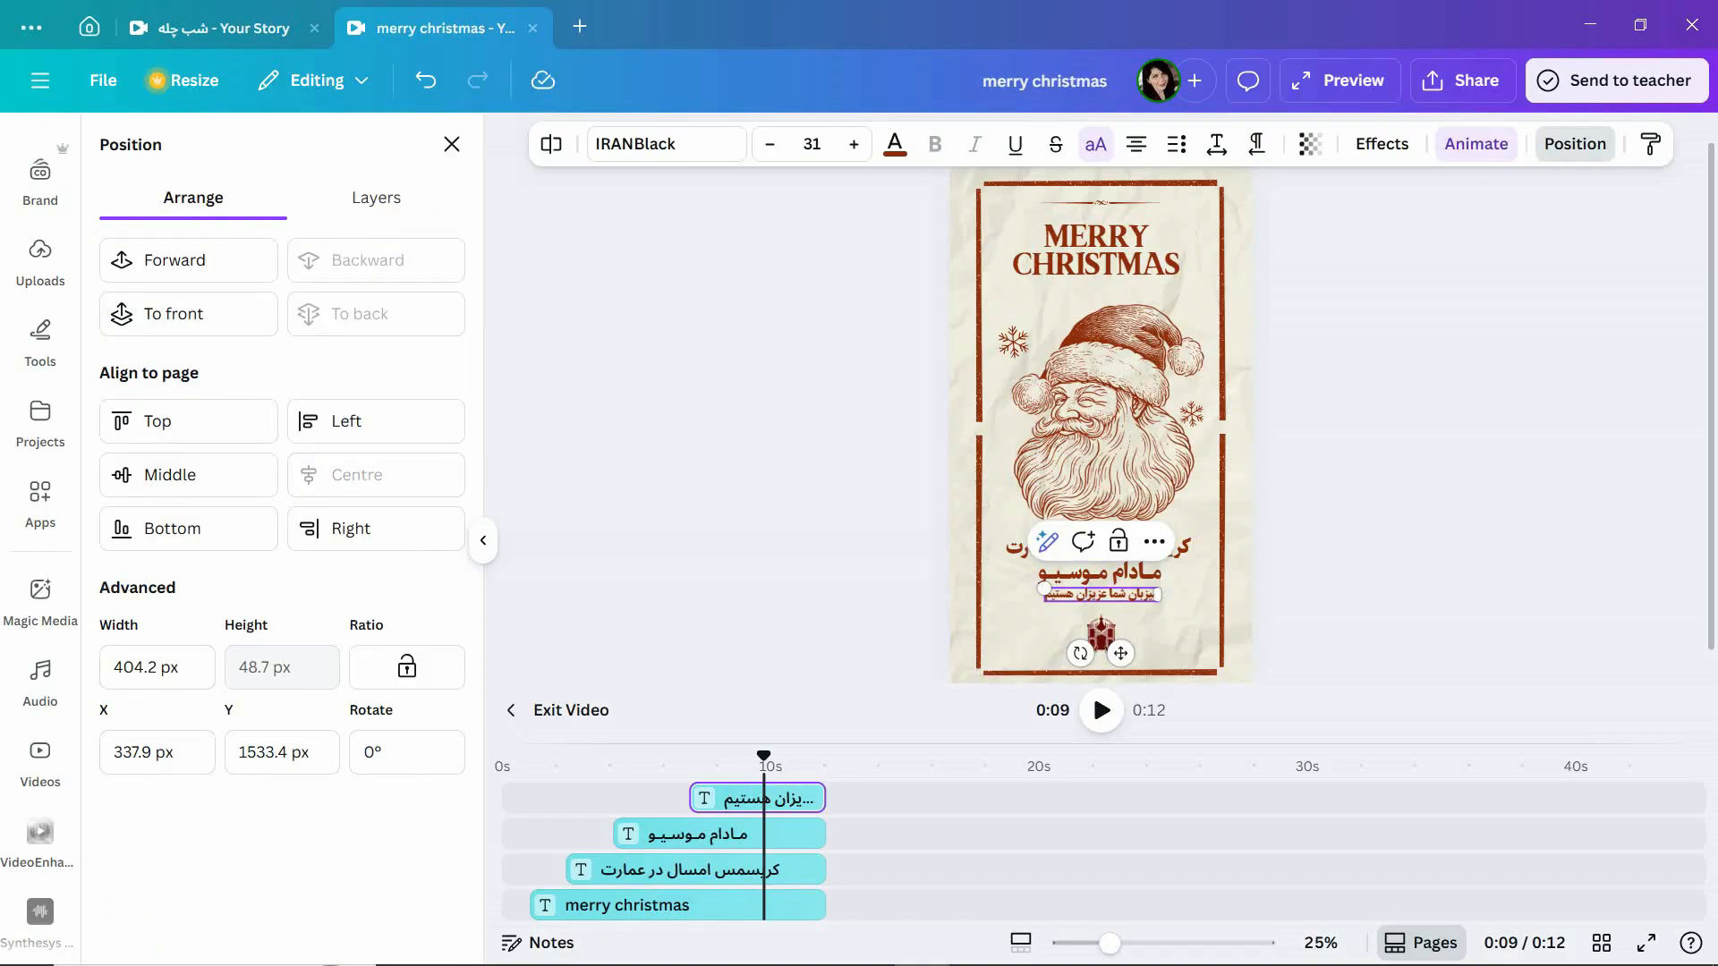
pyautogui.click(1101, 573)
pyautogui.click(362, 475)
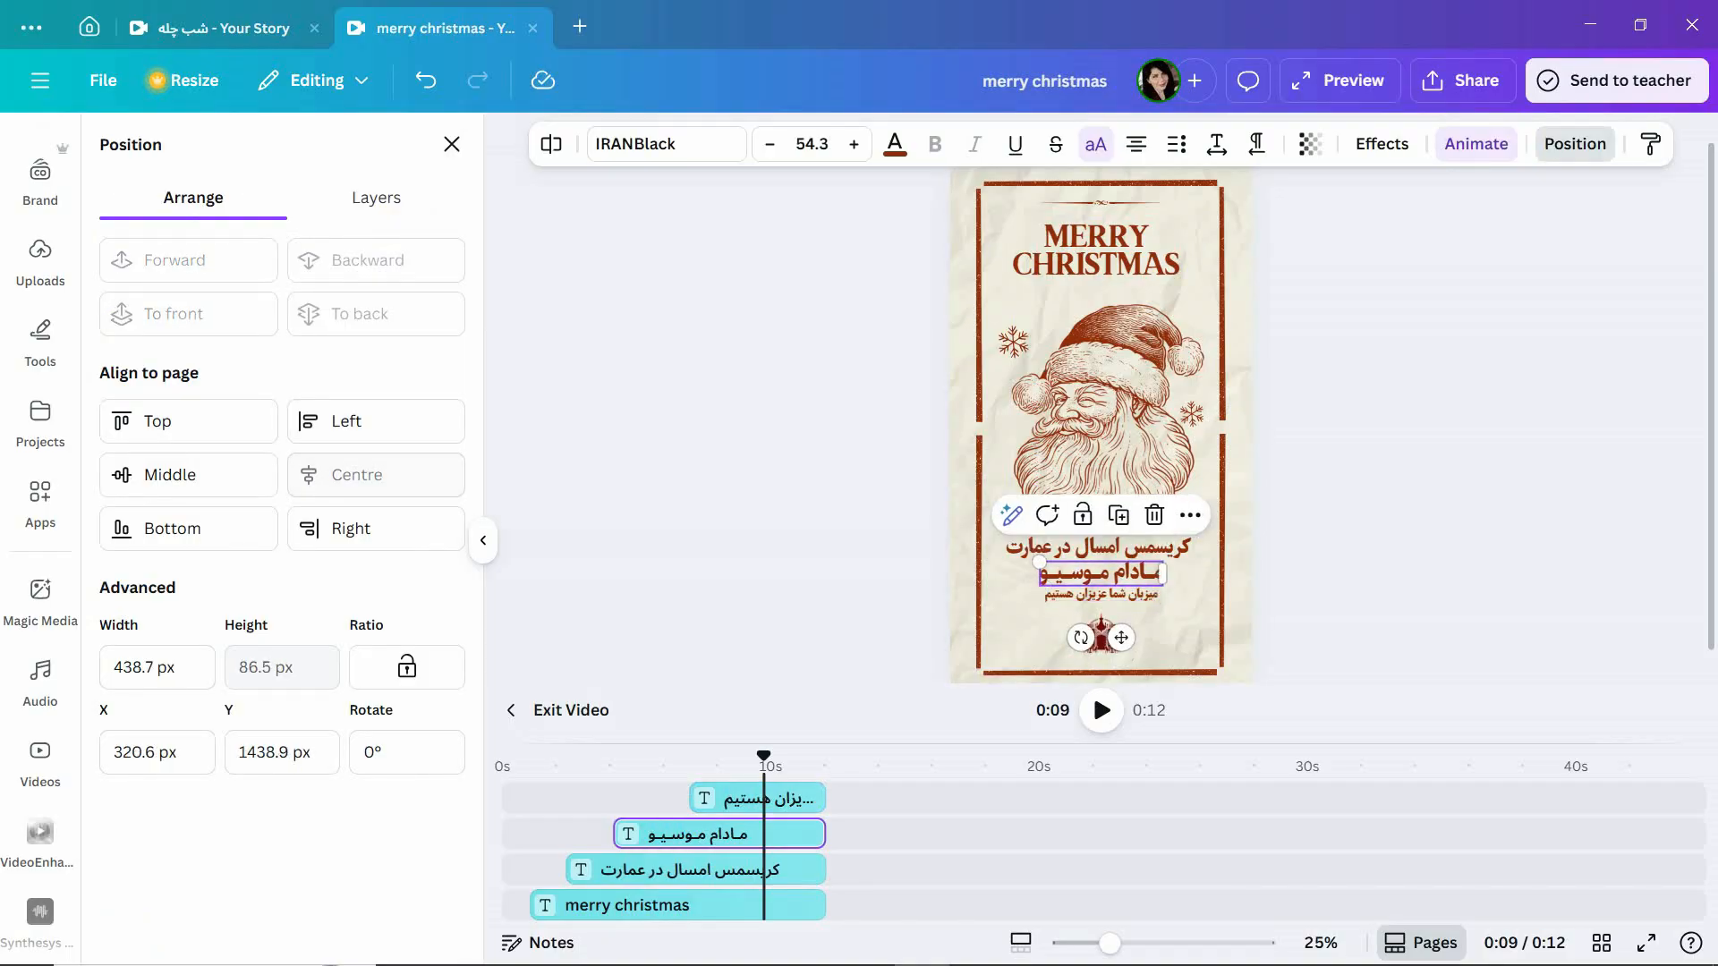
pyautogui.click(1099, 546)
pyautogui.click(357, 475)
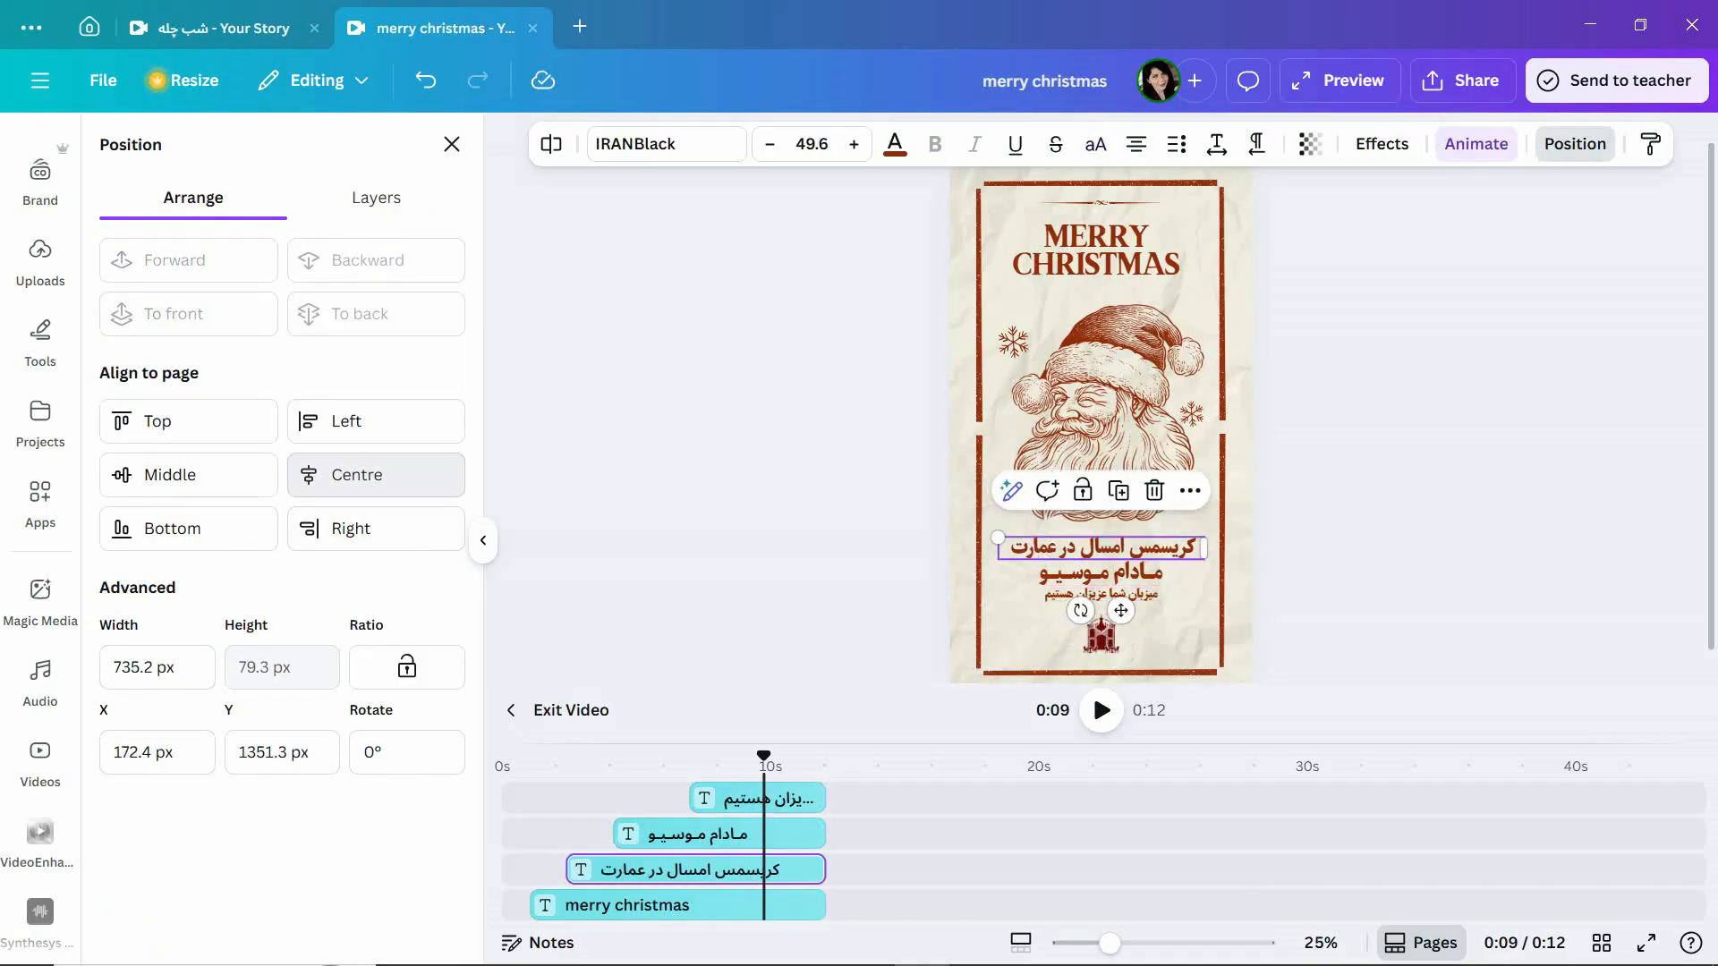
pyautogui.click(1101, 403)
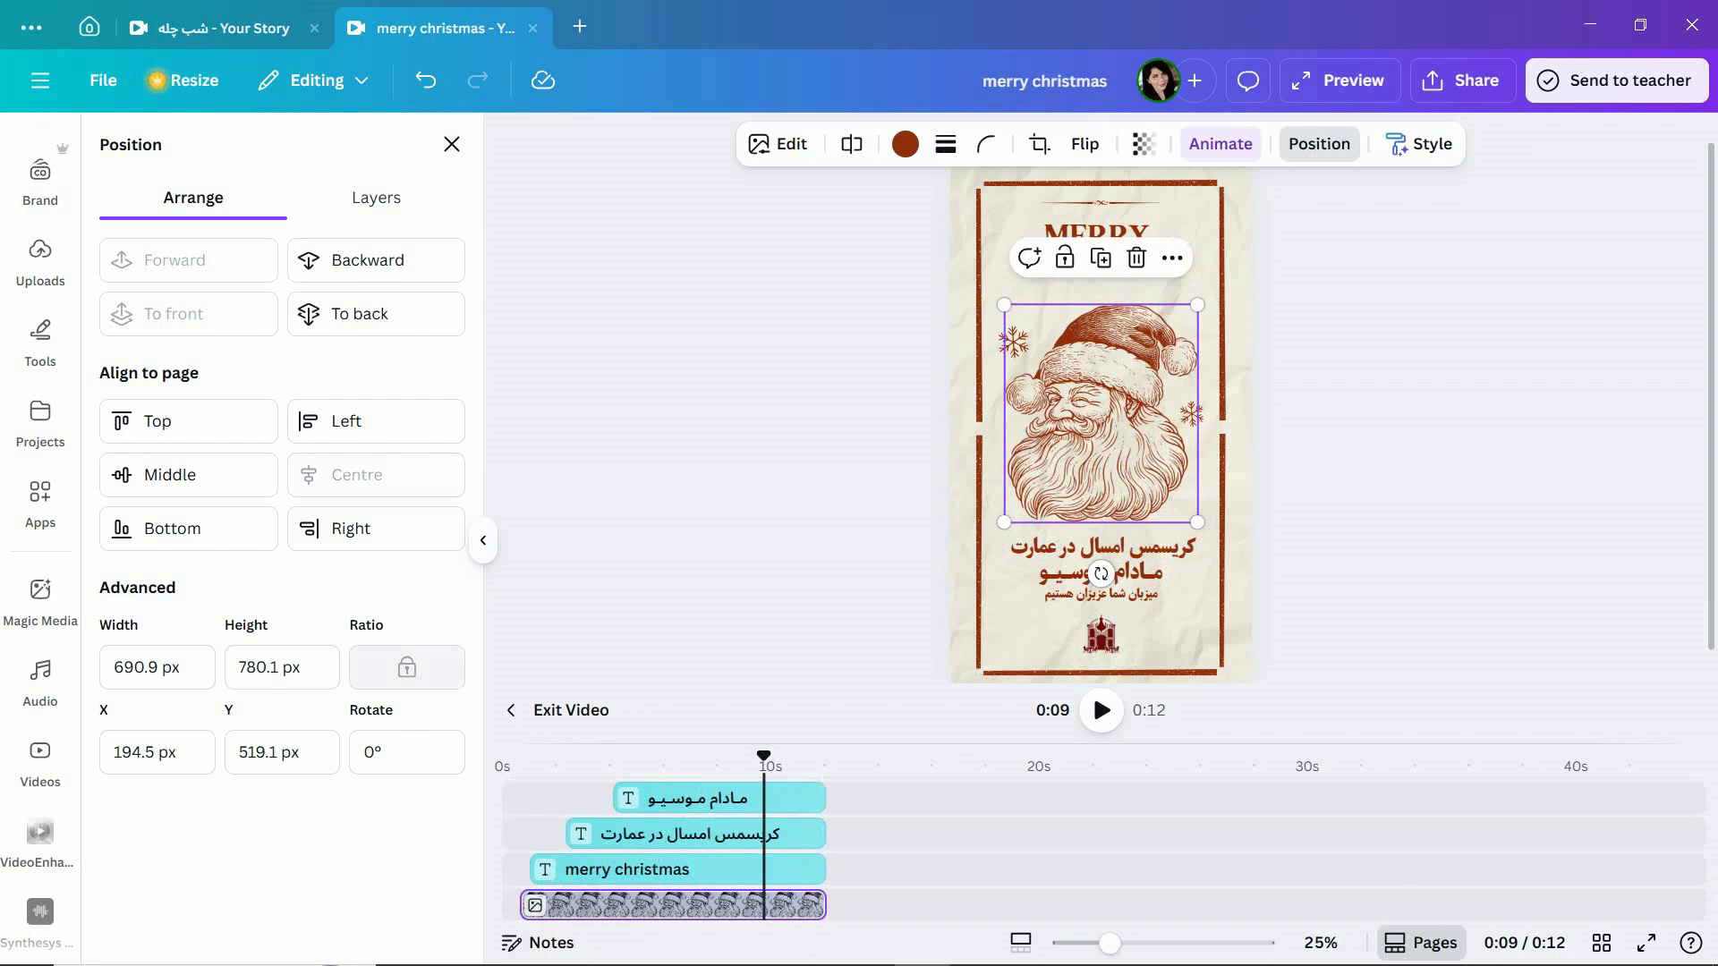
# Play the page from about 6 seconds and again from near the beginning to check the caption timing and animations.
pyautogui.click(40, 685)
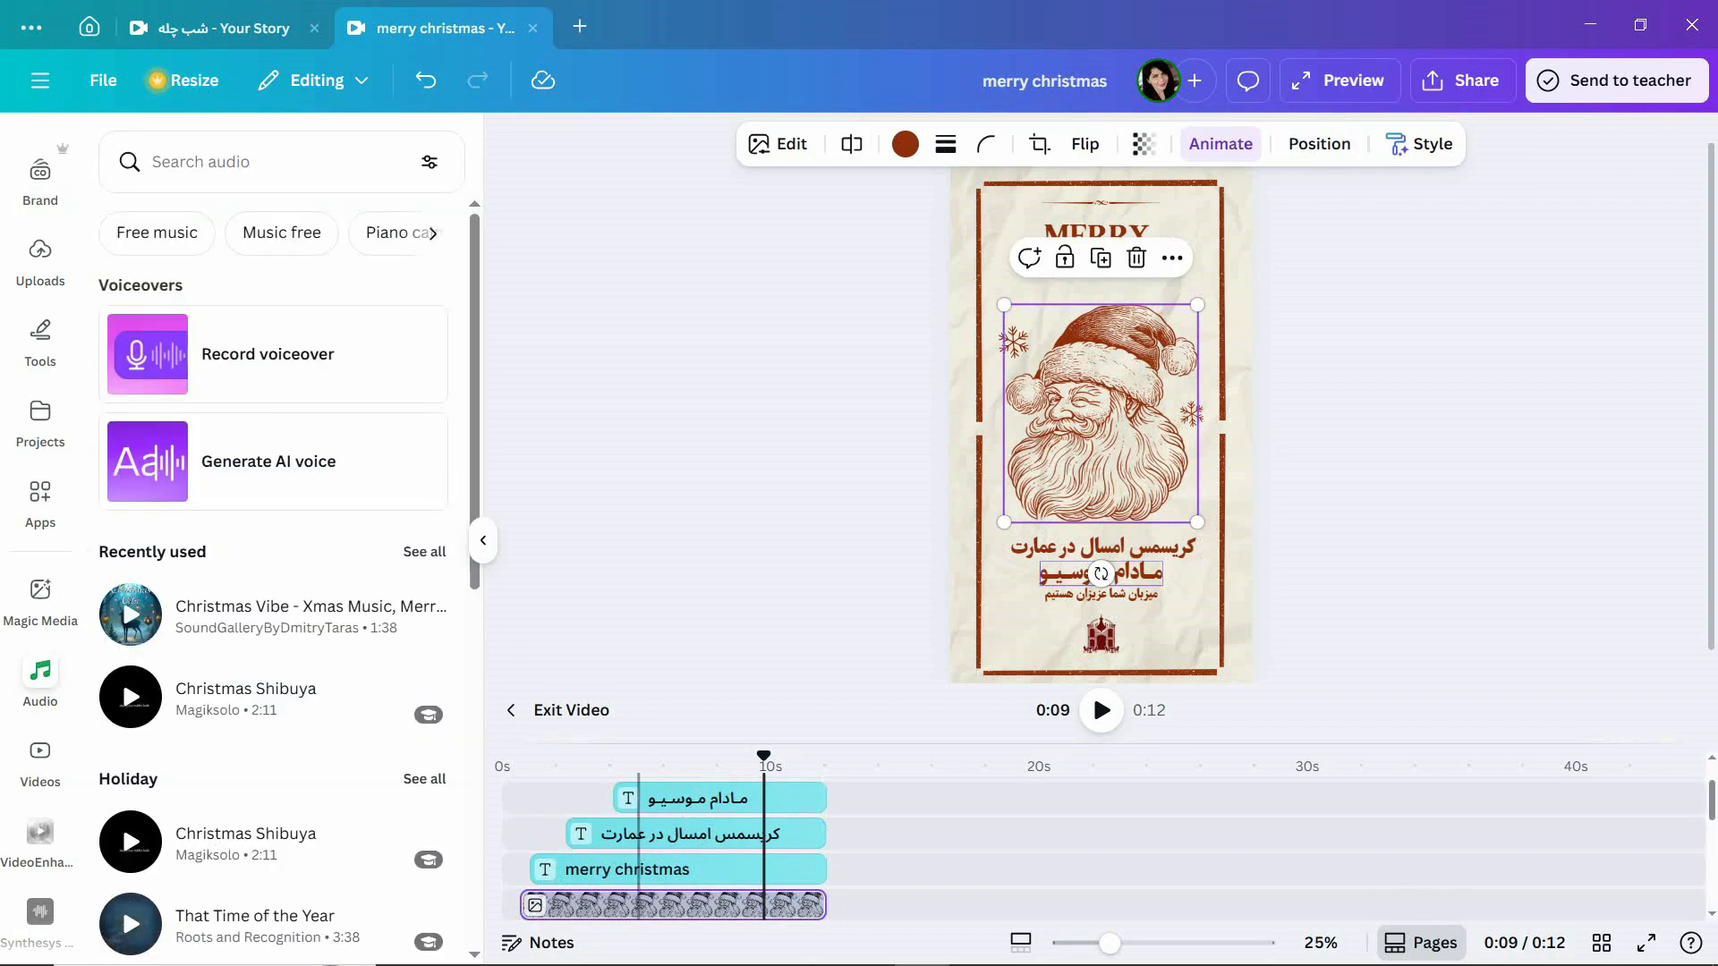
pyautogui.scroll(1, 670, 799)
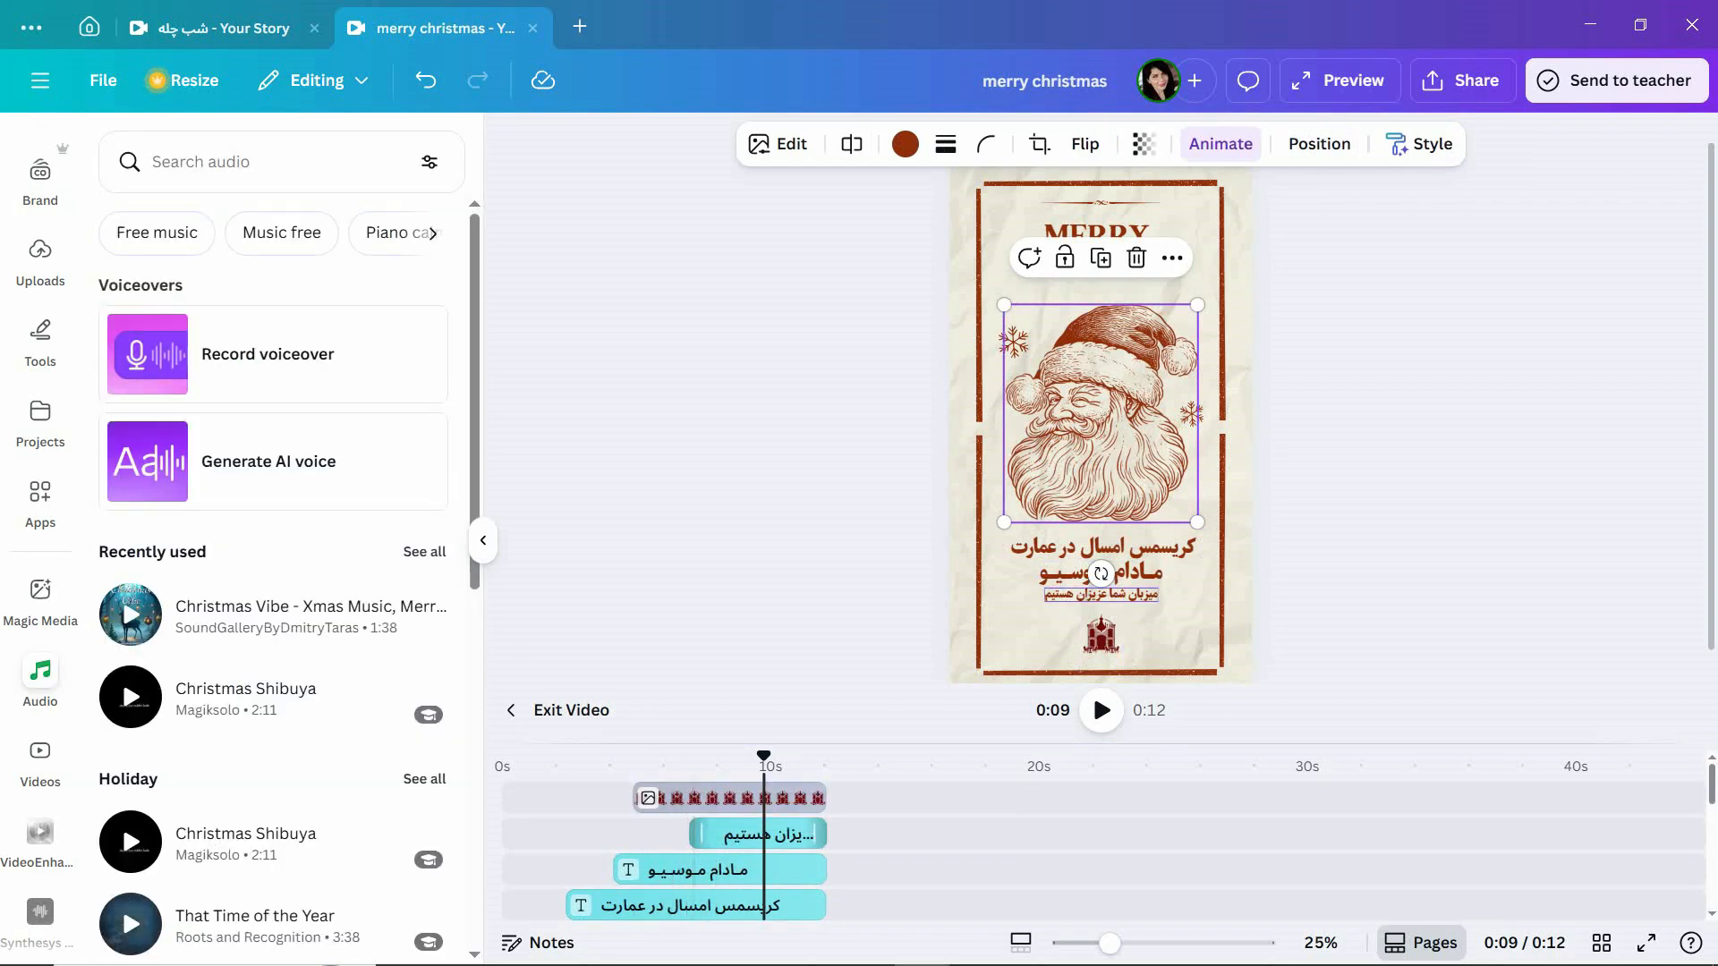
pyautogui.moveTo(763, 757); pyautogui.dragTo(674, 756)
pyautogui.press('space')
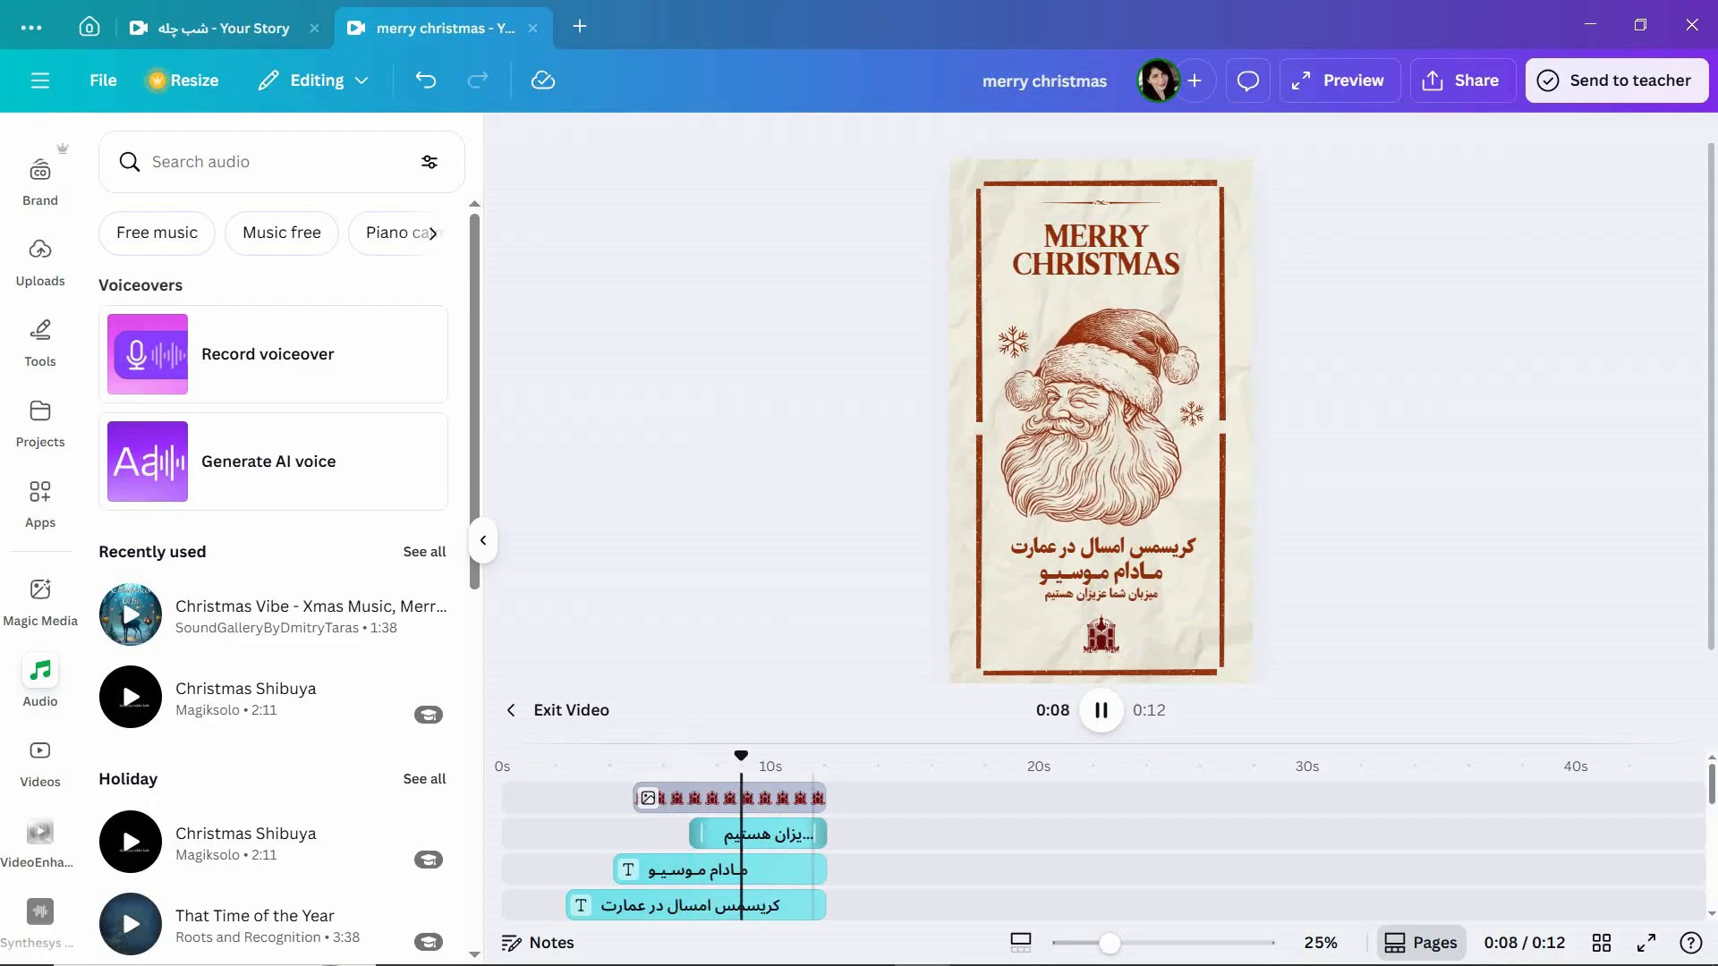
pyautogui.click(594, 756)
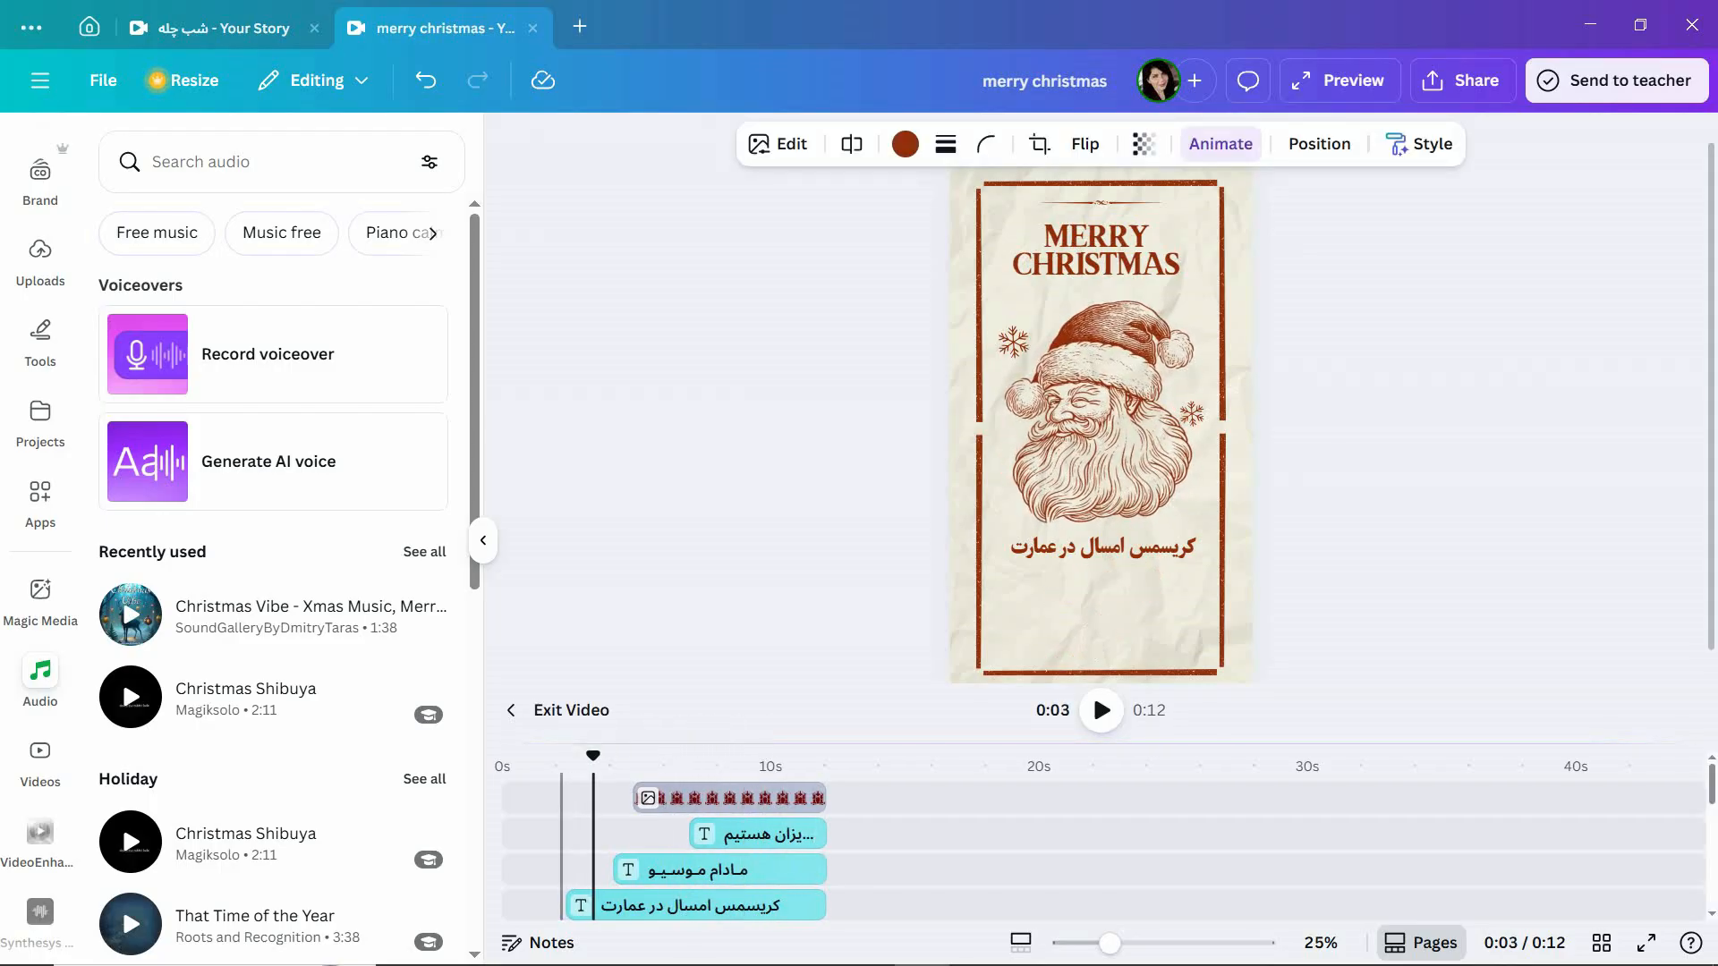
pyautogui.moveTo(593, 756); pyautogui.dragTo(508, 756)
pyautogui.press('space')
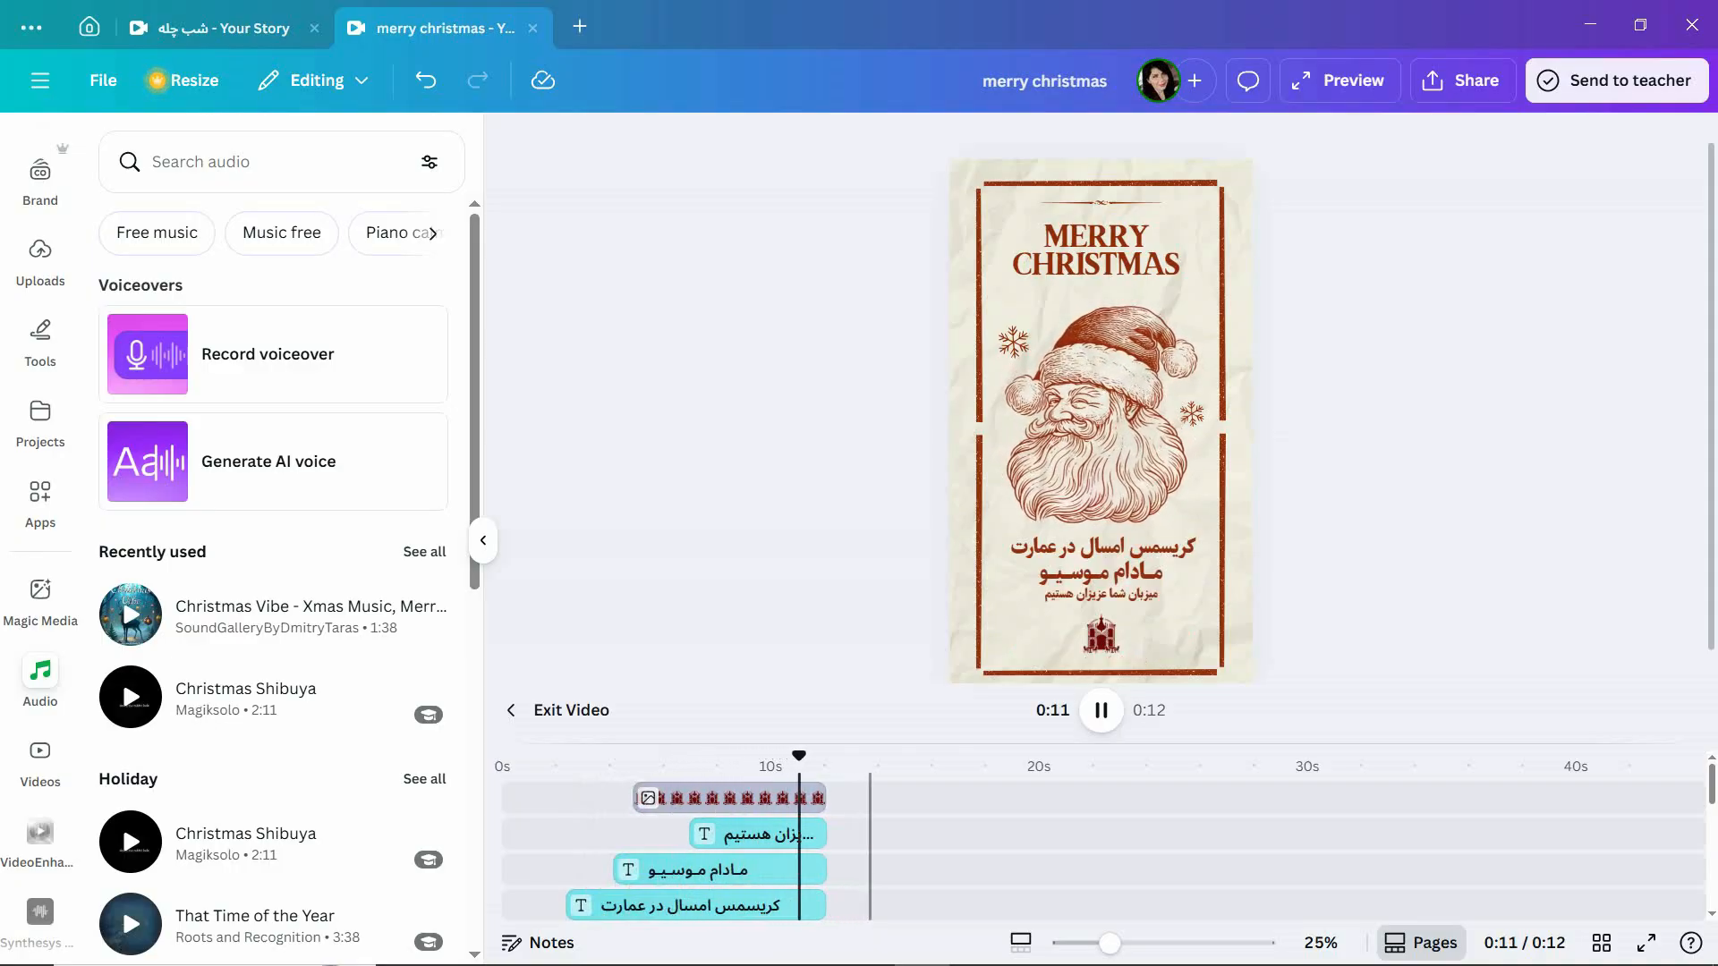
pyautogui.press('space')
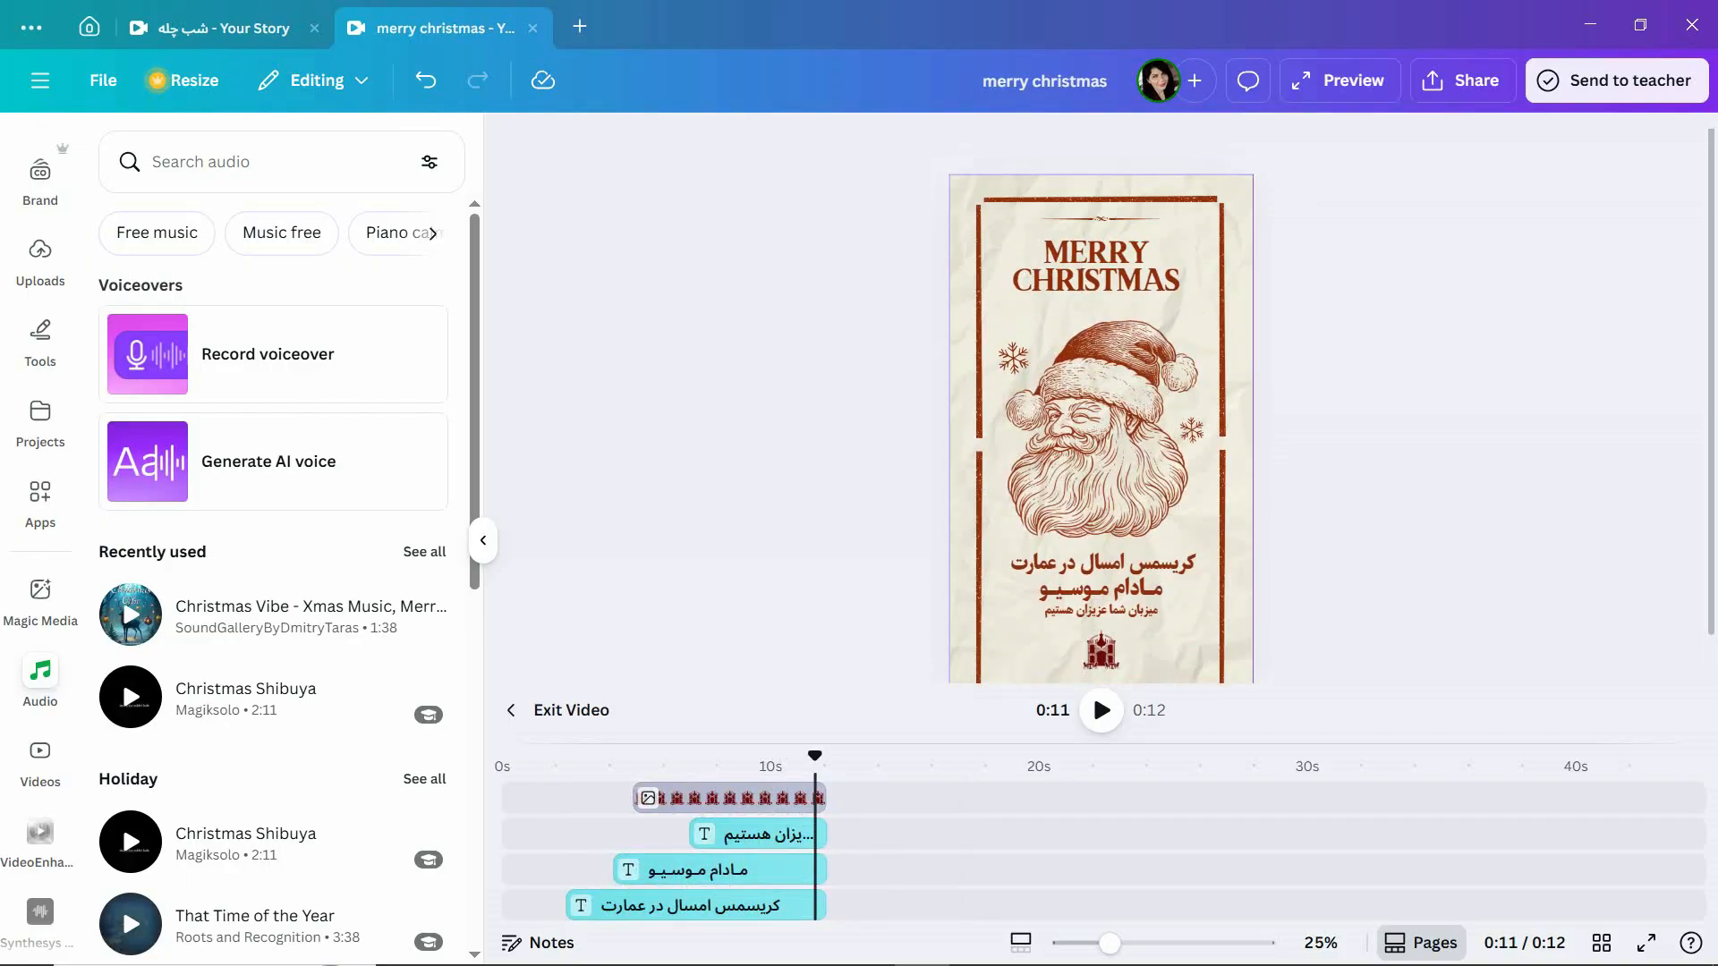
# Nudge the third Persian caption line slightly downward, away from the second line, and leave the page's video timeline.
pyautogui.hotkey('ctrl', '+')
pyautogui.scroll(-4, 1101, 399)
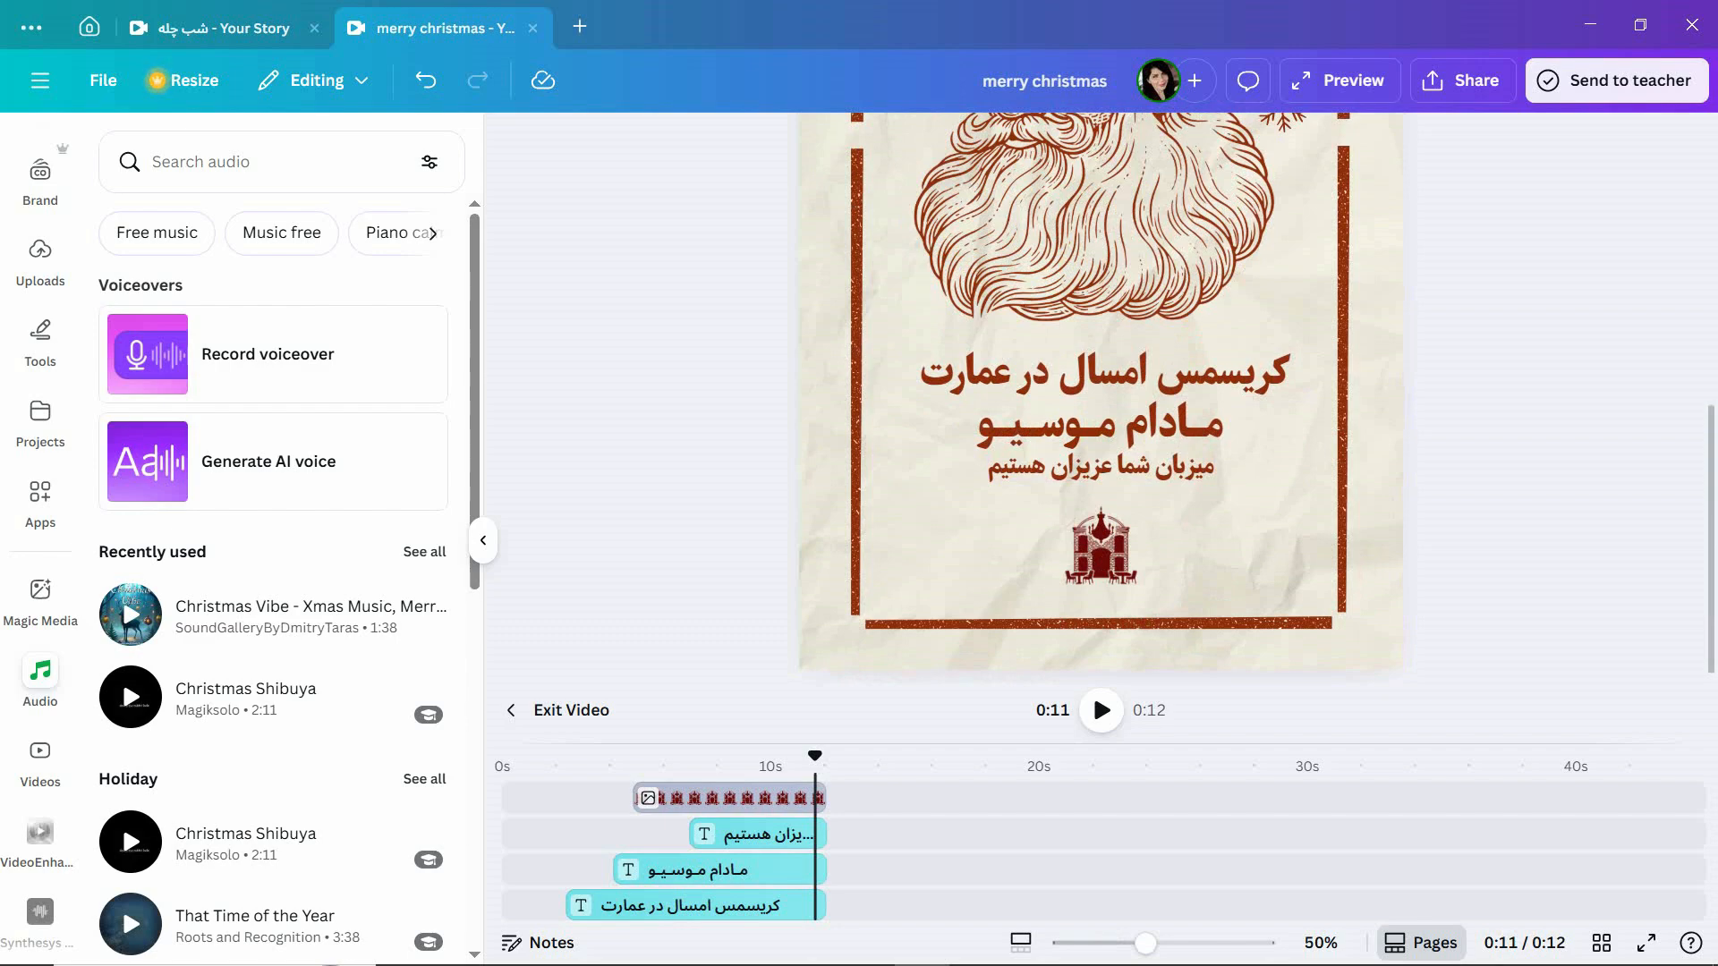
pyautogui.click(1100, 468)
pyautogui.press('Down')
pyautogui.press('Down')
pyautogui.press('Down')
pyautogui.press('Down')
pyautogui.press('Down')
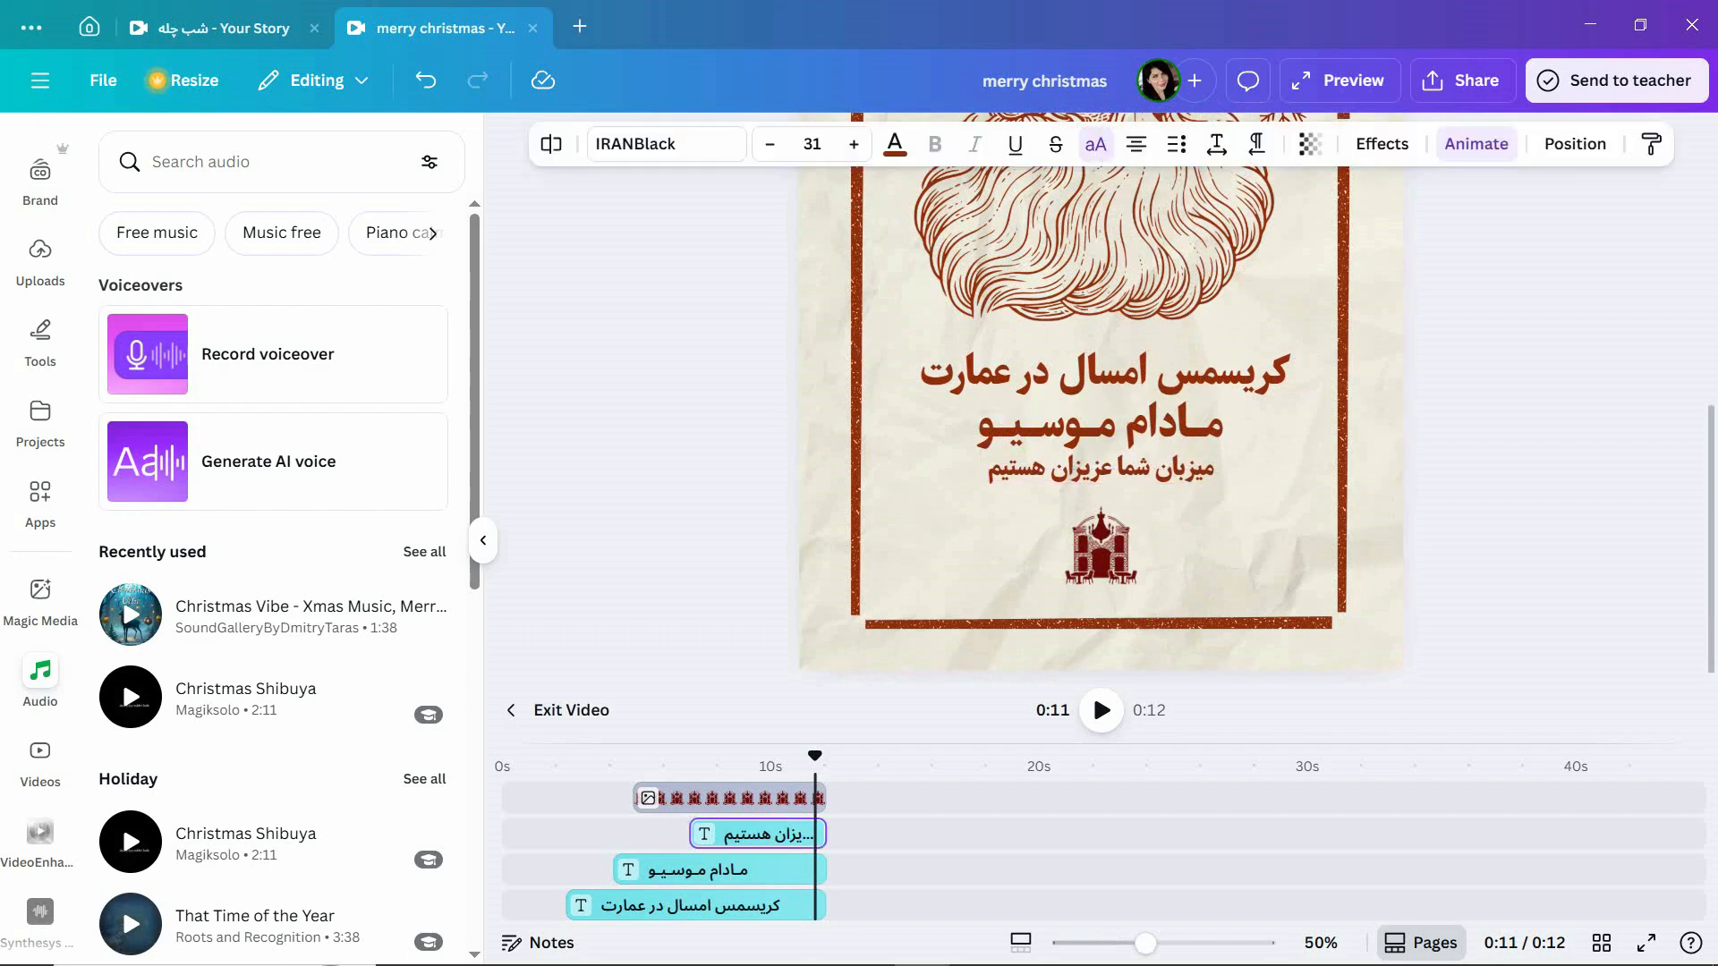
pyautogui.press('Down')
pyautogui.press('Down')
pyautogui.press('Down')
pyautogui.press('Down')
pyautogui.press('Down')
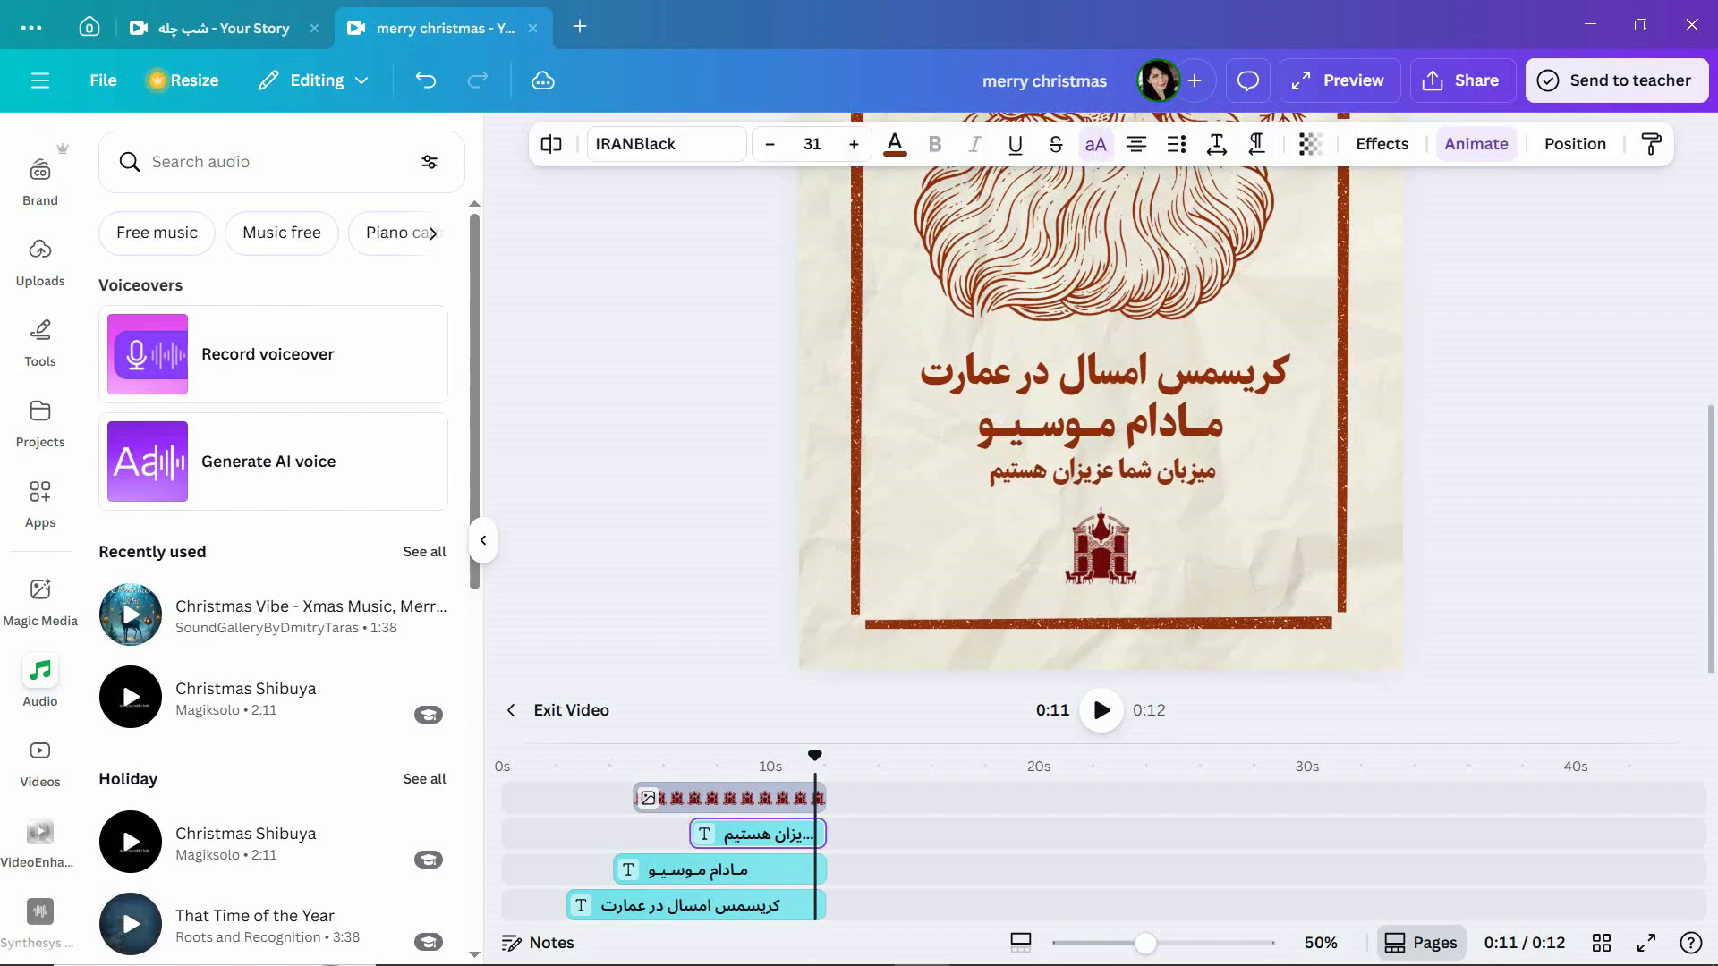
pyautogui.hotkey('ctrl', '-')
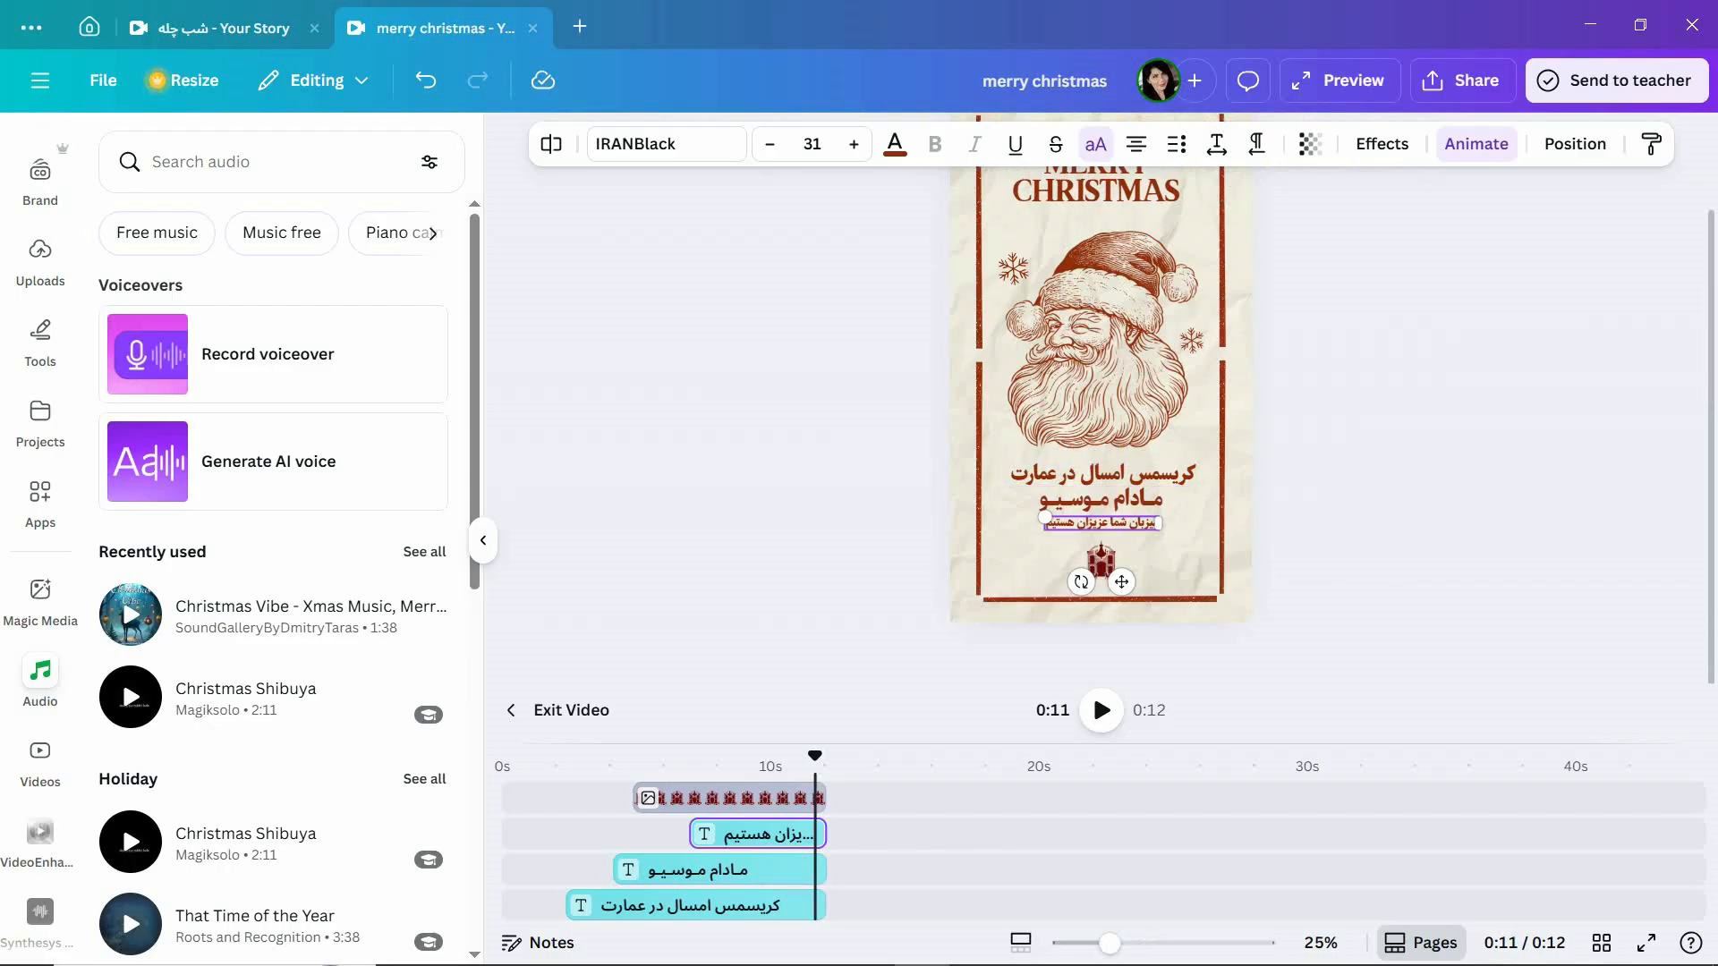
pyautogui.press('Escape')
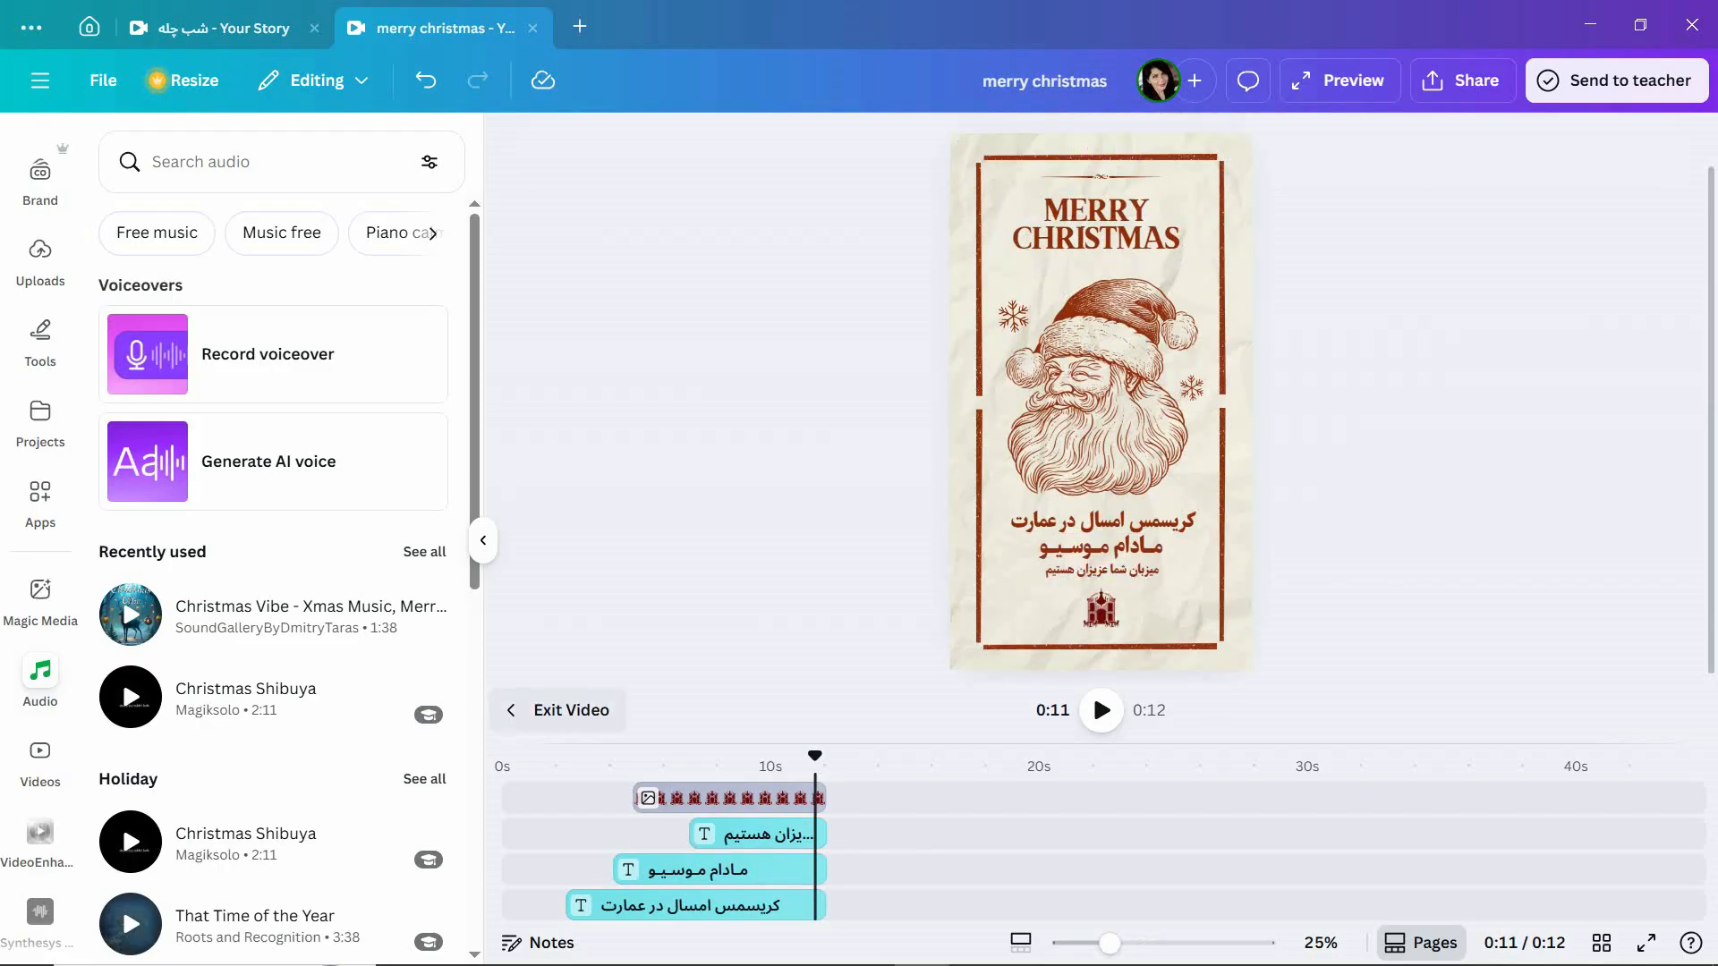
pyautogui.click(555, 711)
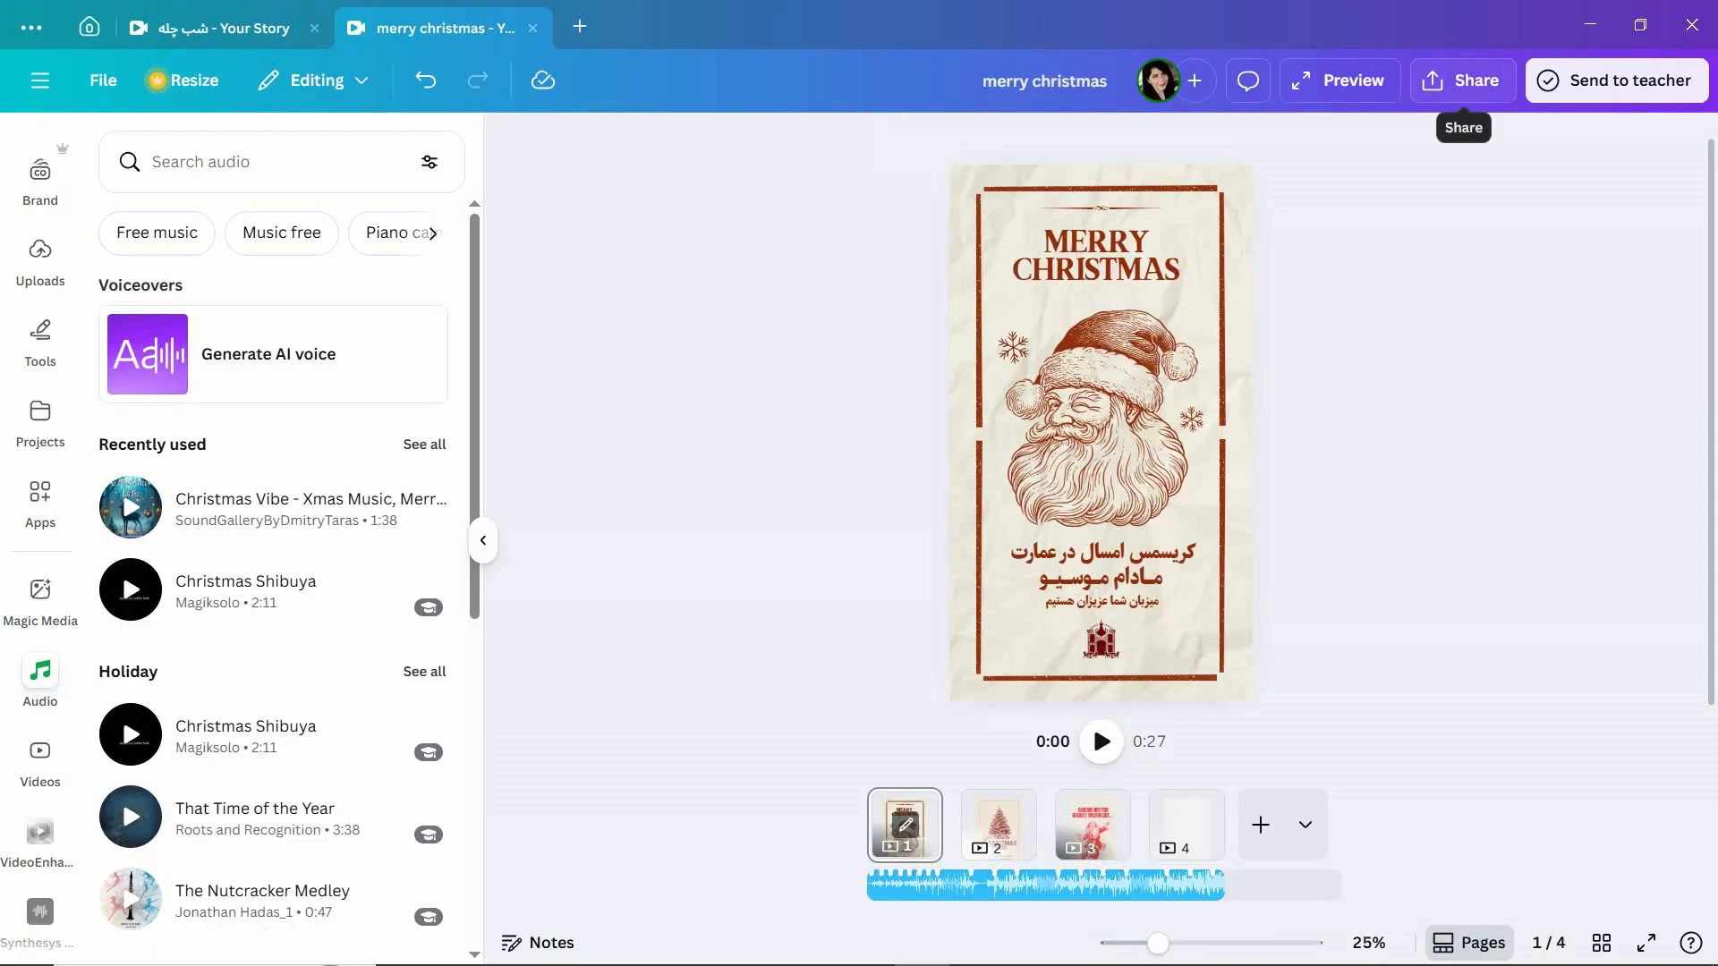
# Open the design's download settings and review the available file types, with MP4 Video as the format.
pyautogui.click(1460, 79)
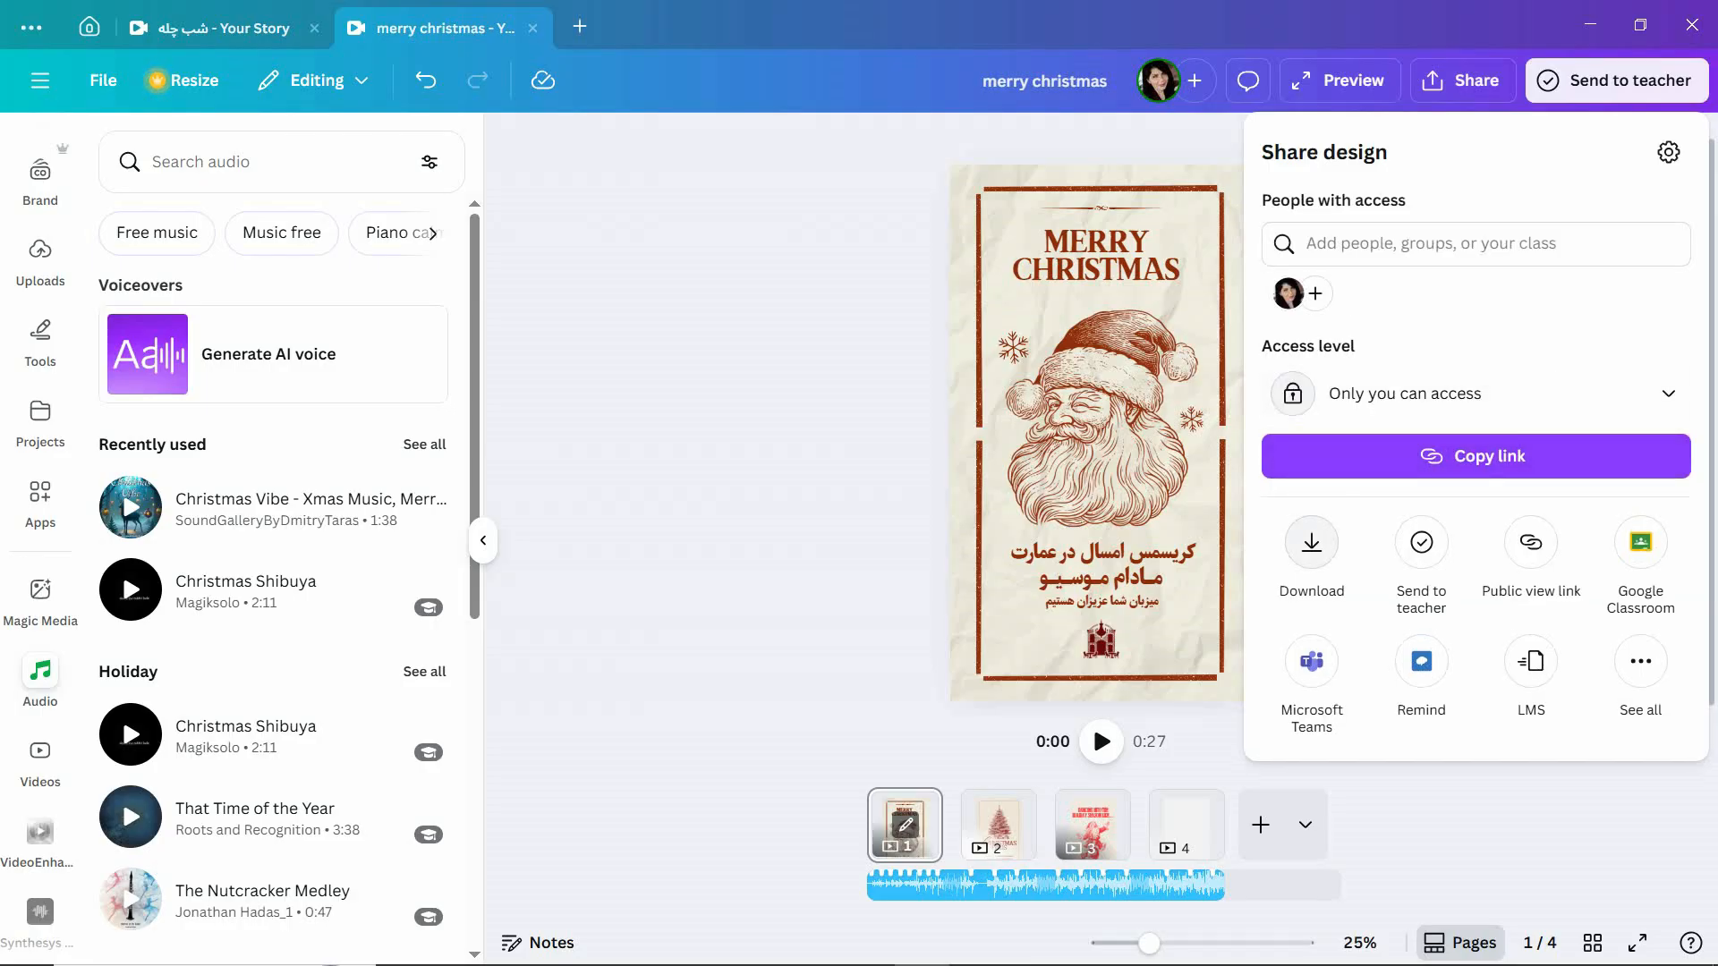
pyautogui.click(1312, 542)
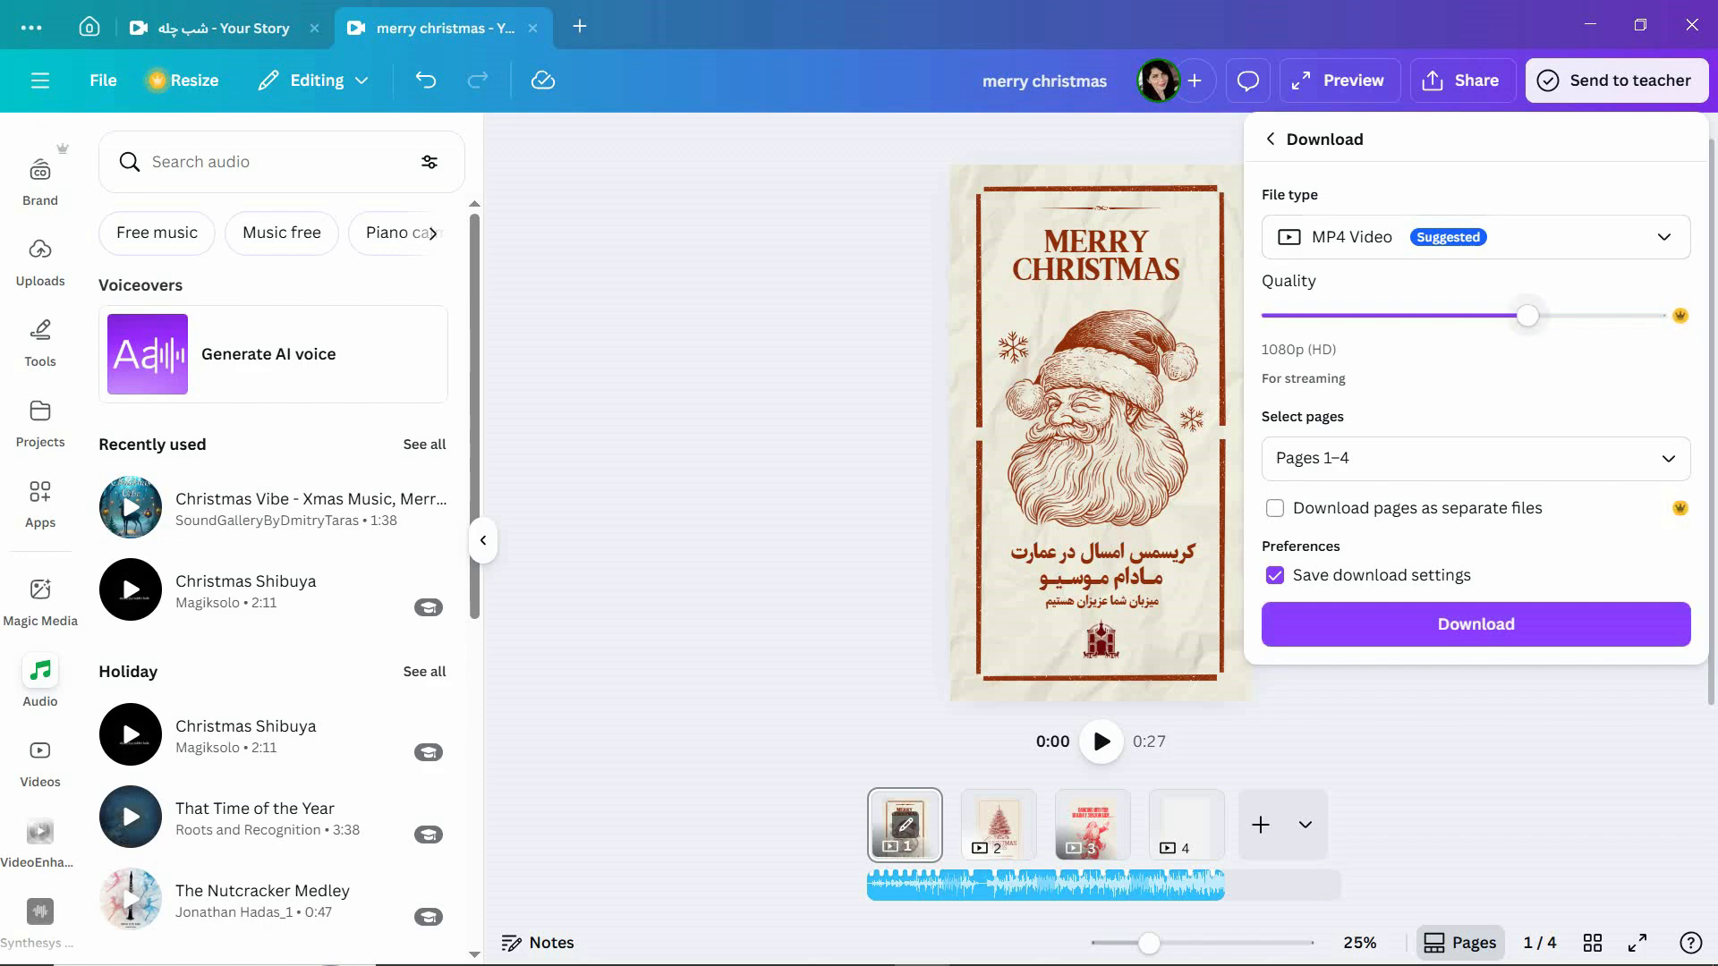
pyautogui.click(1477, 238)
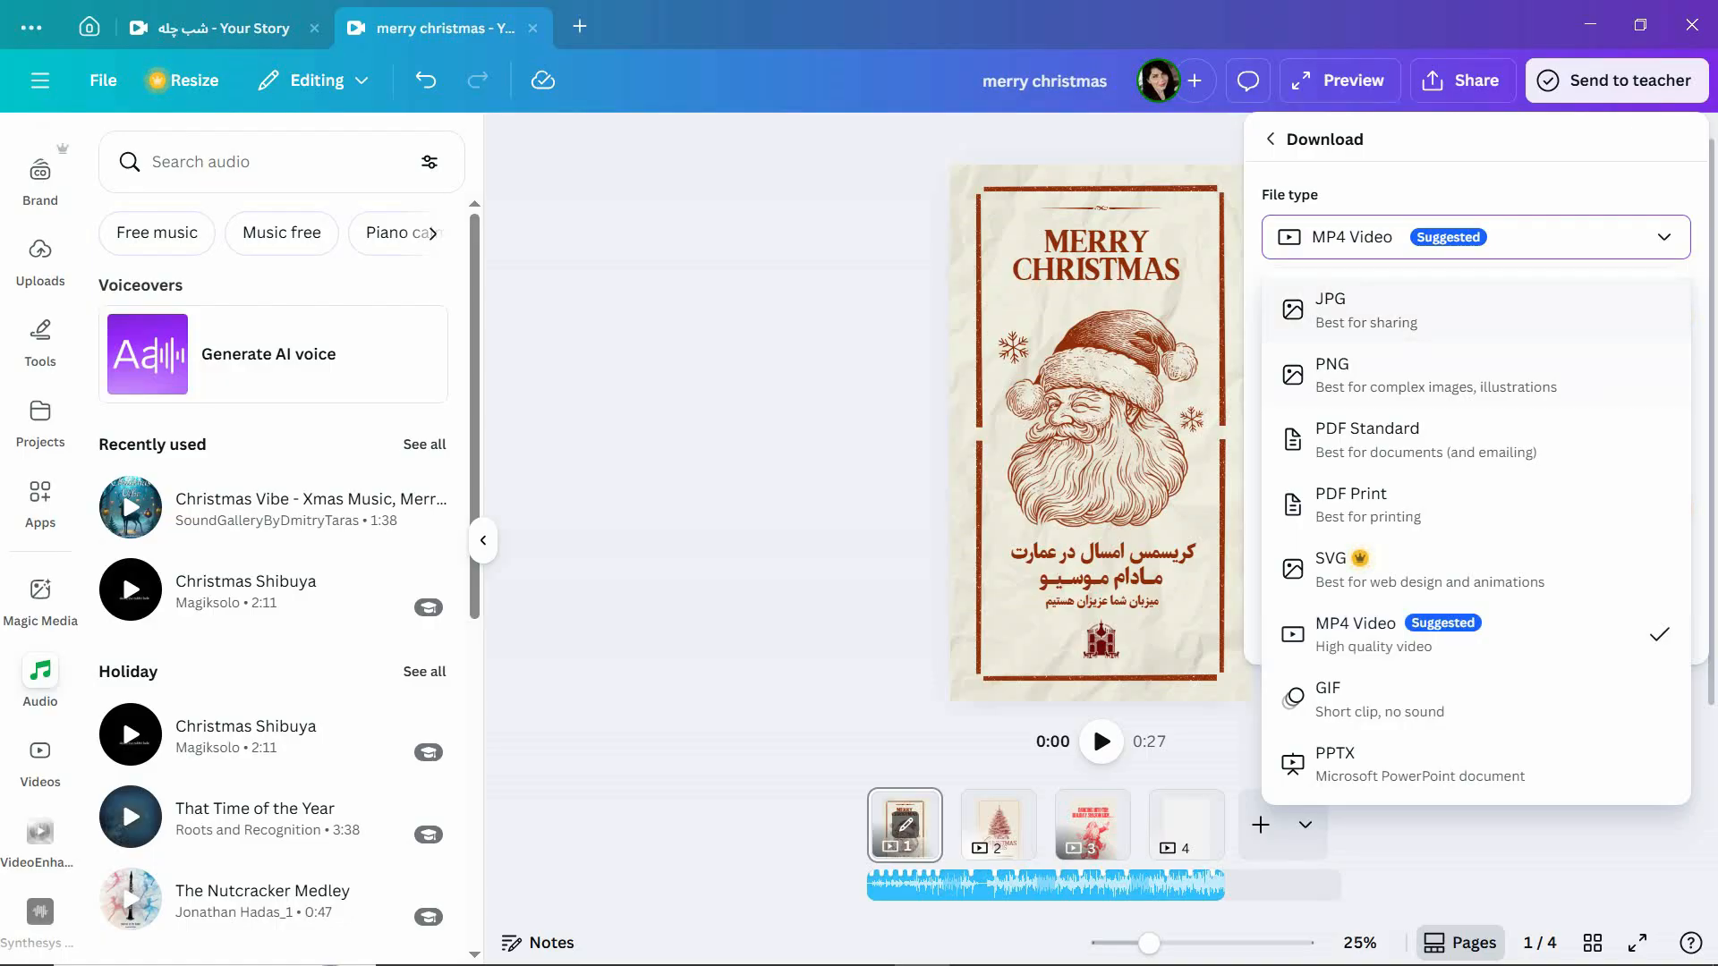
pyautogui.press('Down')
pyautogui.press('Down')
pyautogui.press('Down')
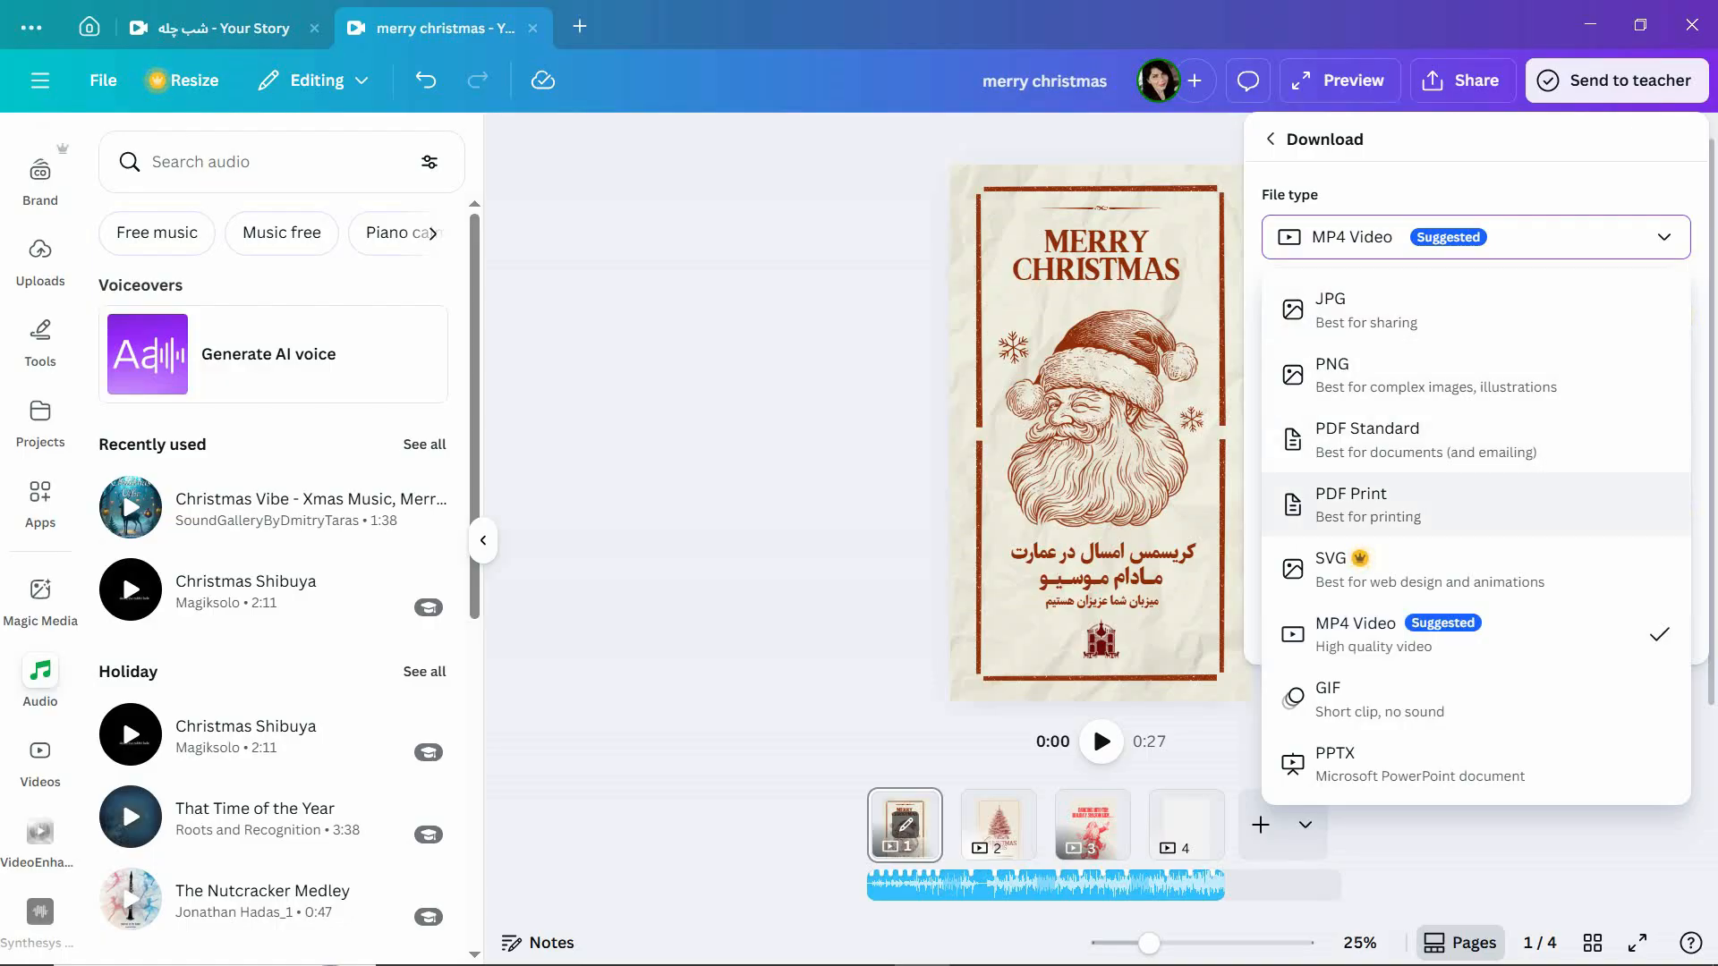
pyautogui.press('Down')
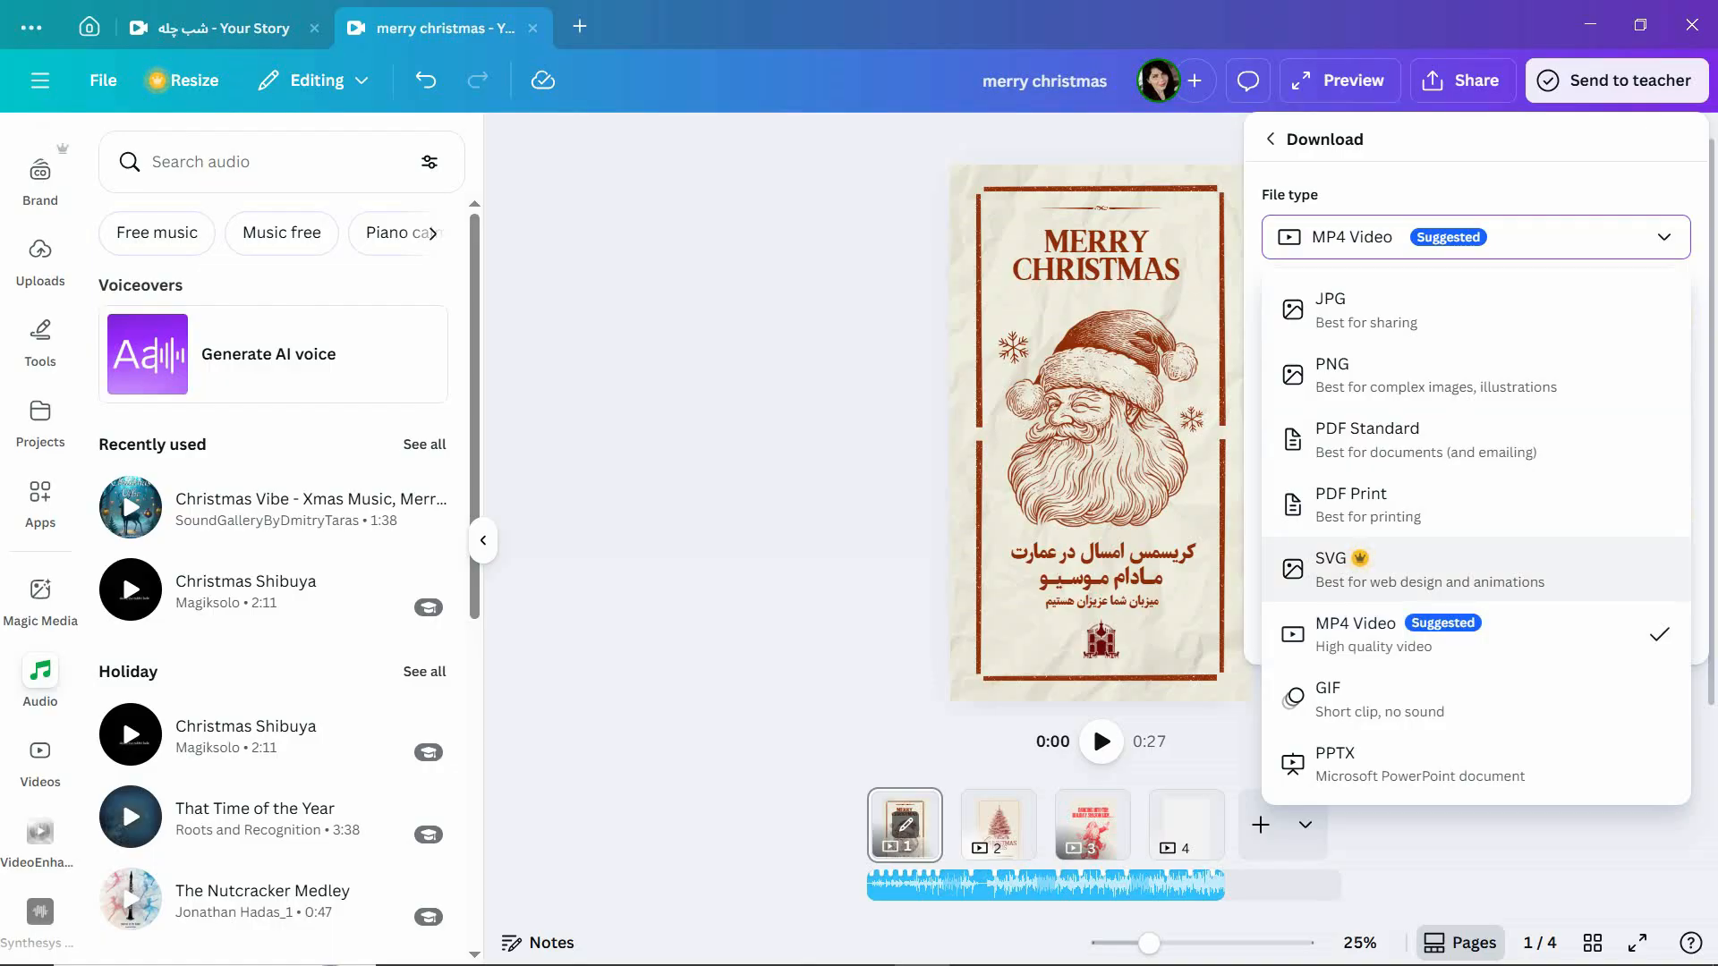
pyautogui.press('Down')
pyautogui.press('Down')
pyautogui.press('Down')
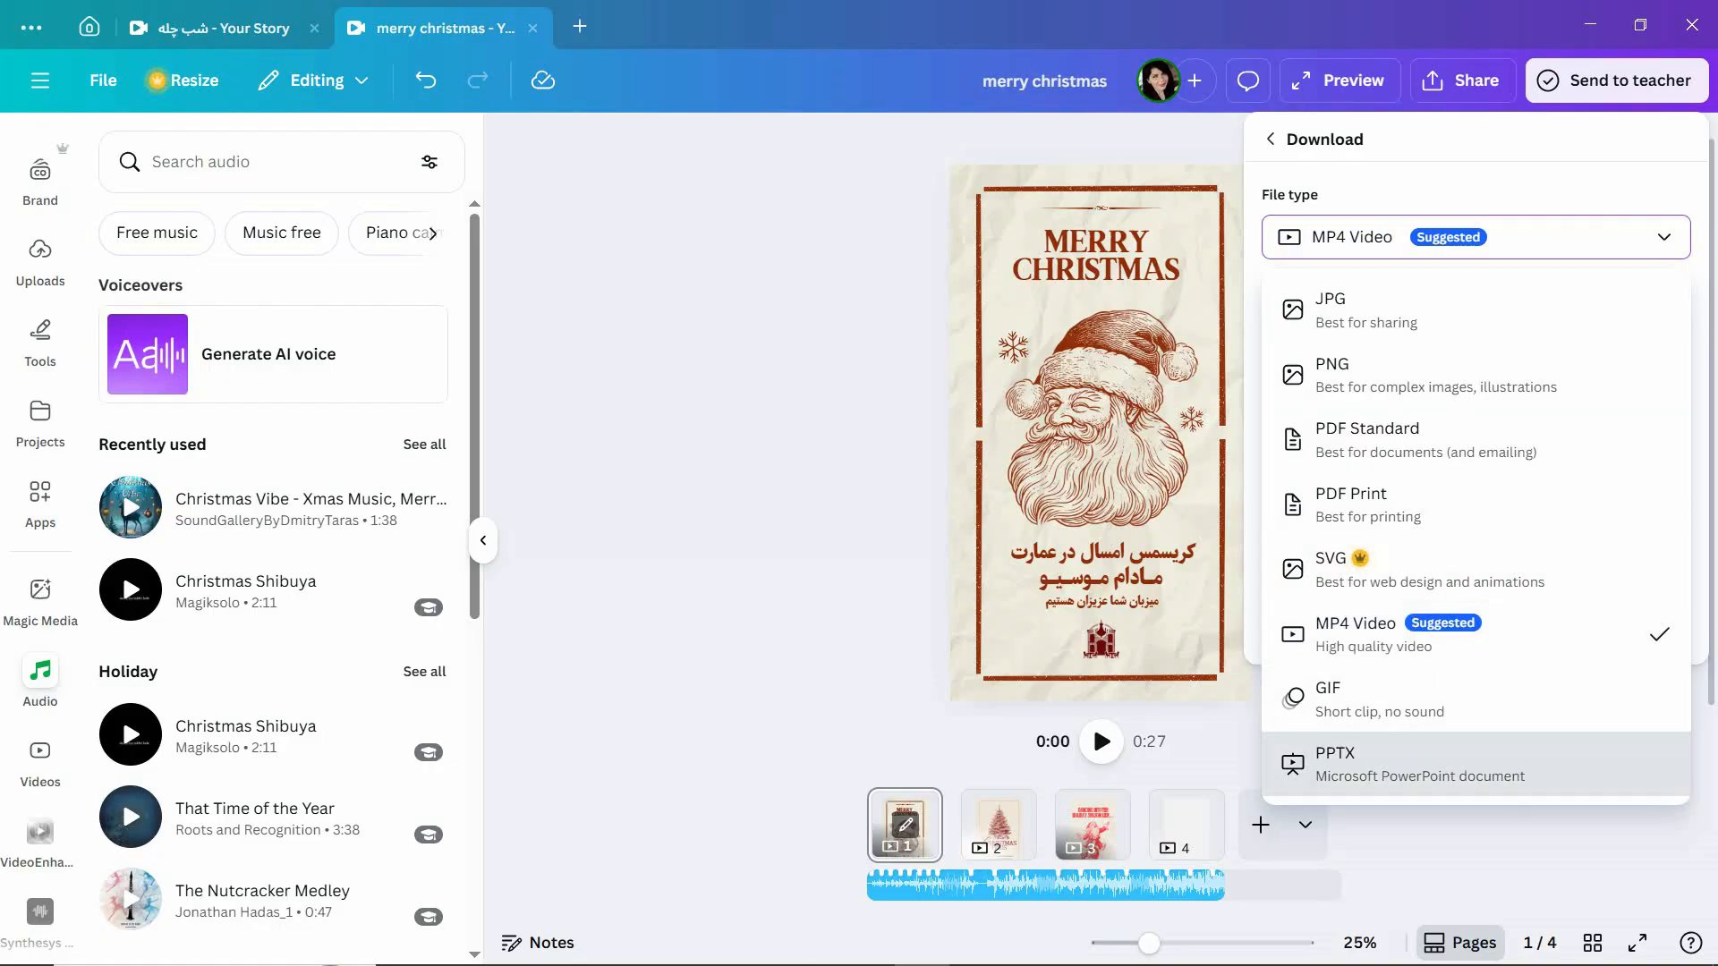
pyautogui.press('Down')
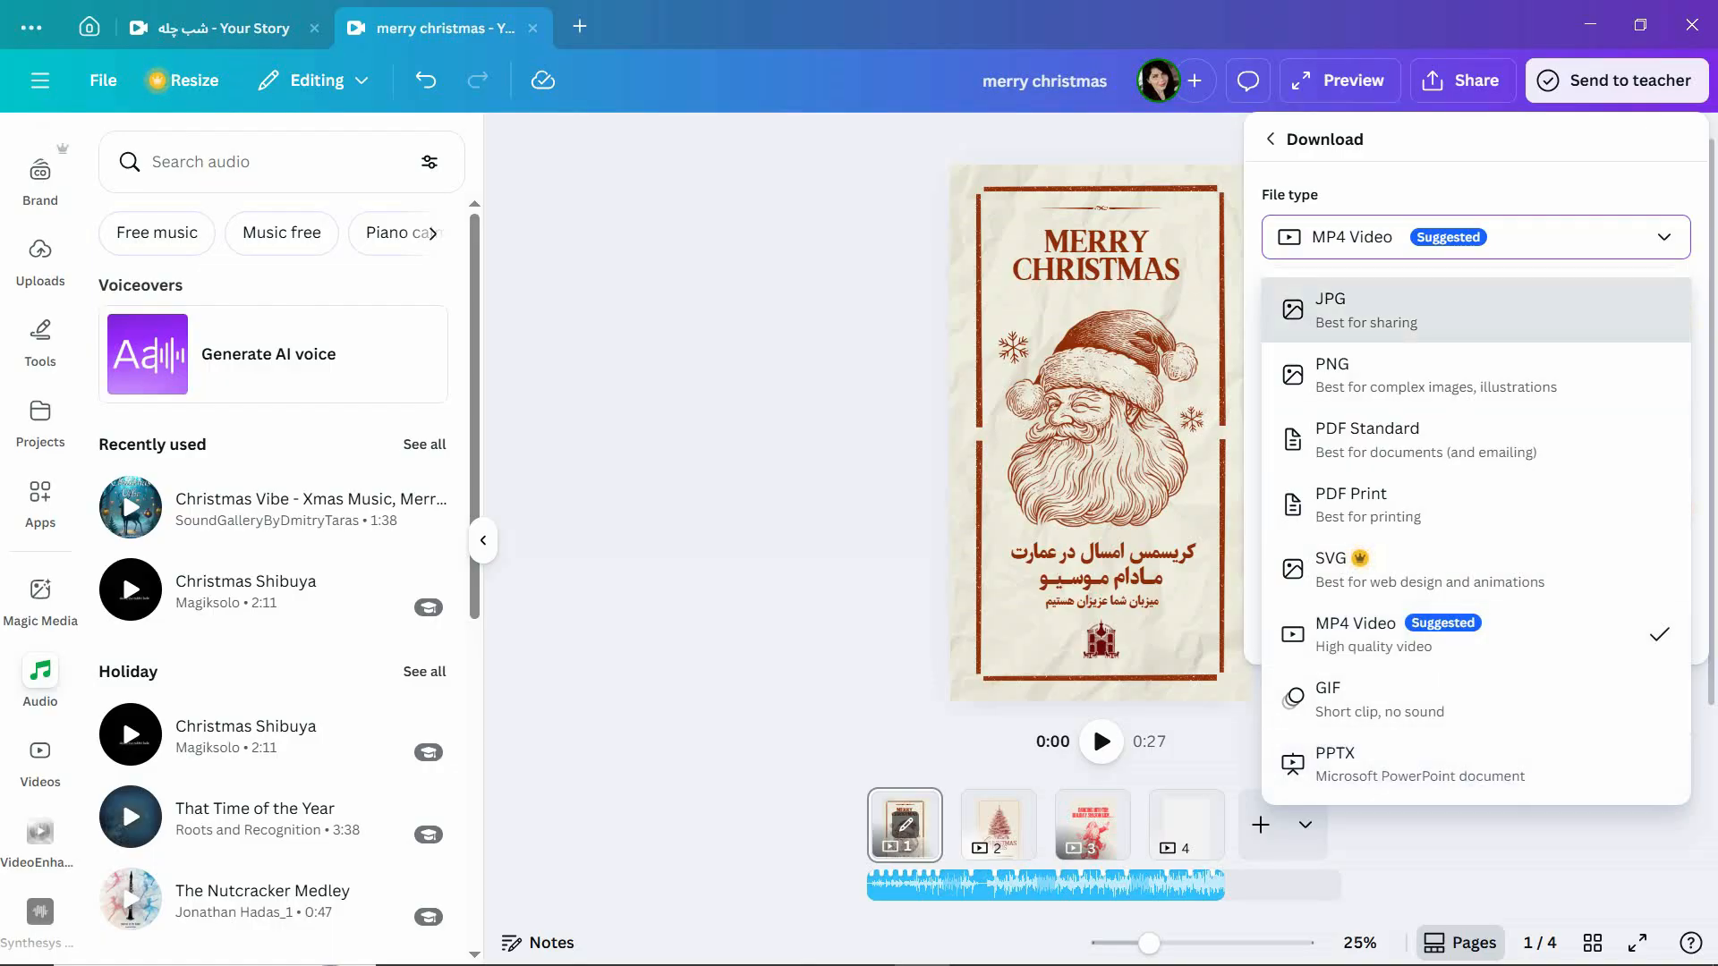
pyautogui.press('Down')
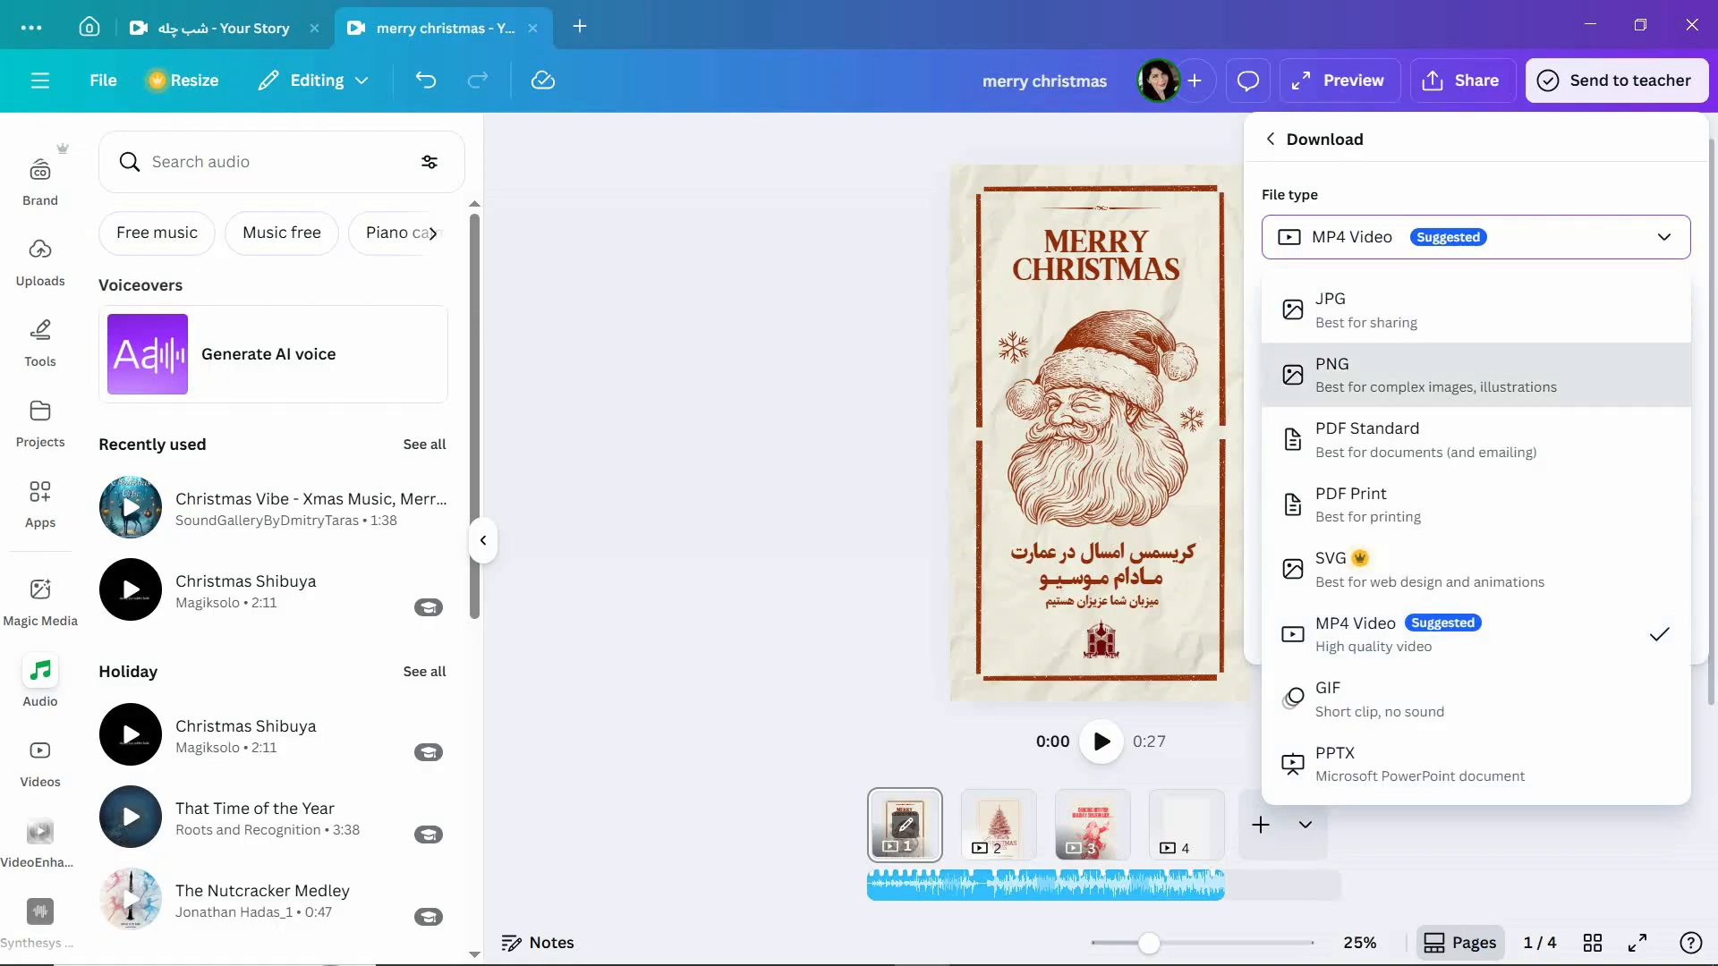
pyautogui.press('Escape')
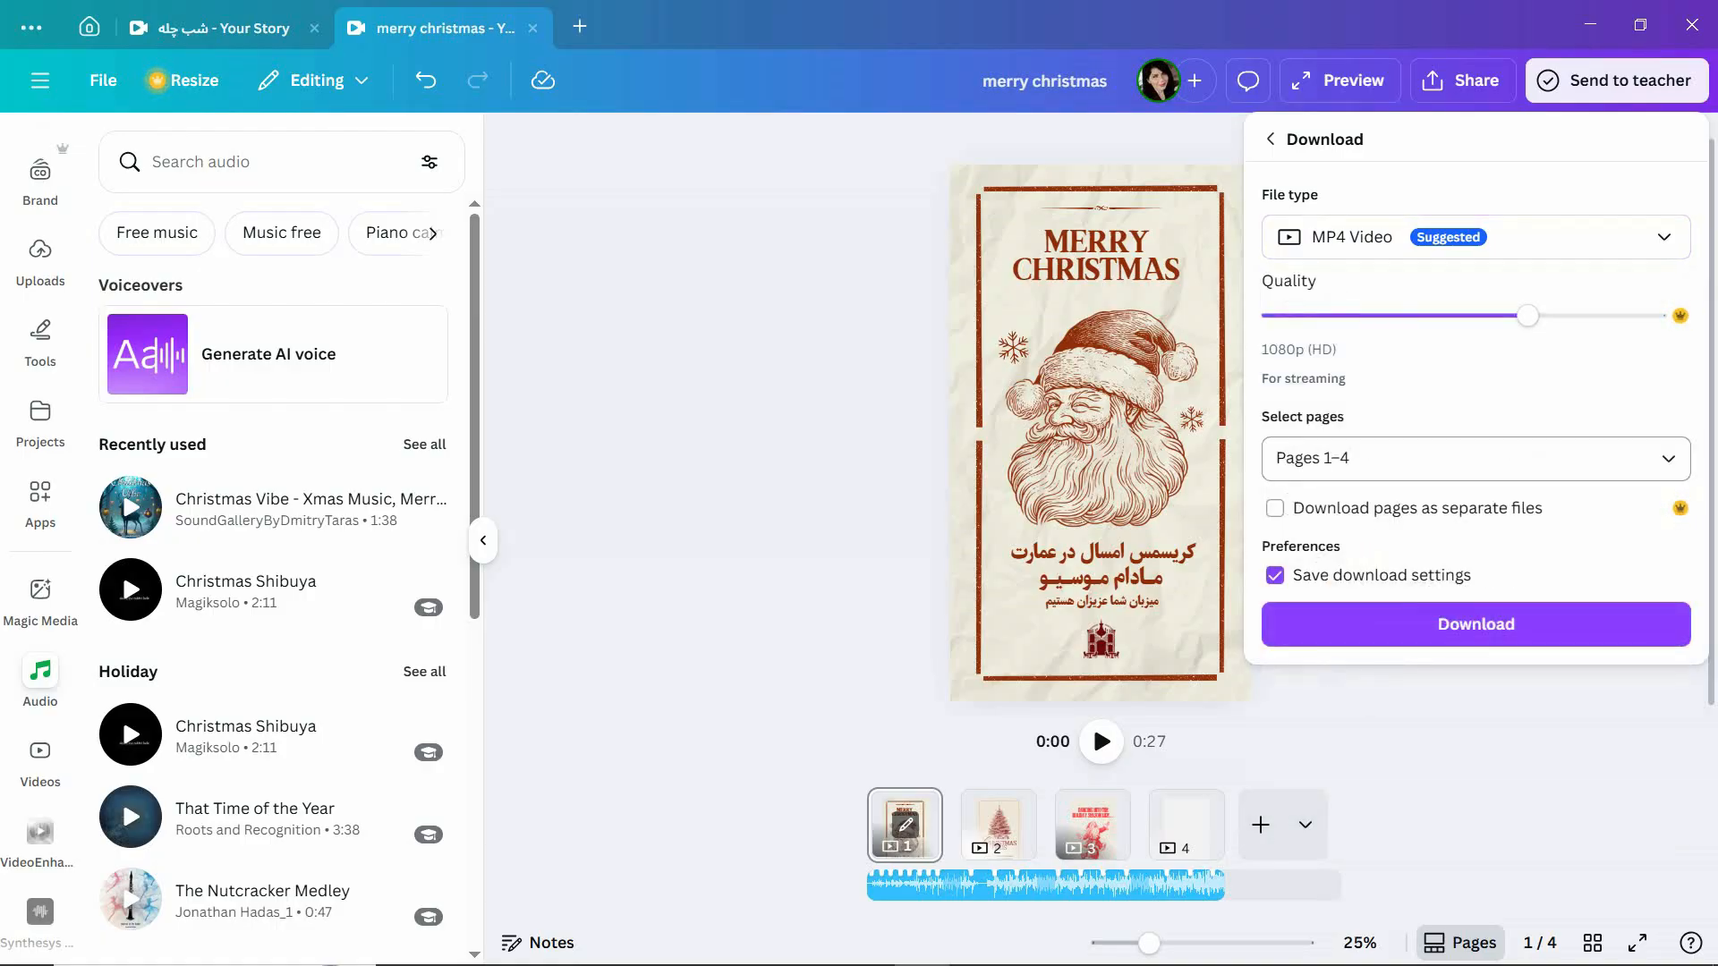
# Limit the download to Page 1 only and download it as an MP4 video at 1080p (HD).
pyautogui.press('Tab')
pyautogui.press('Down')
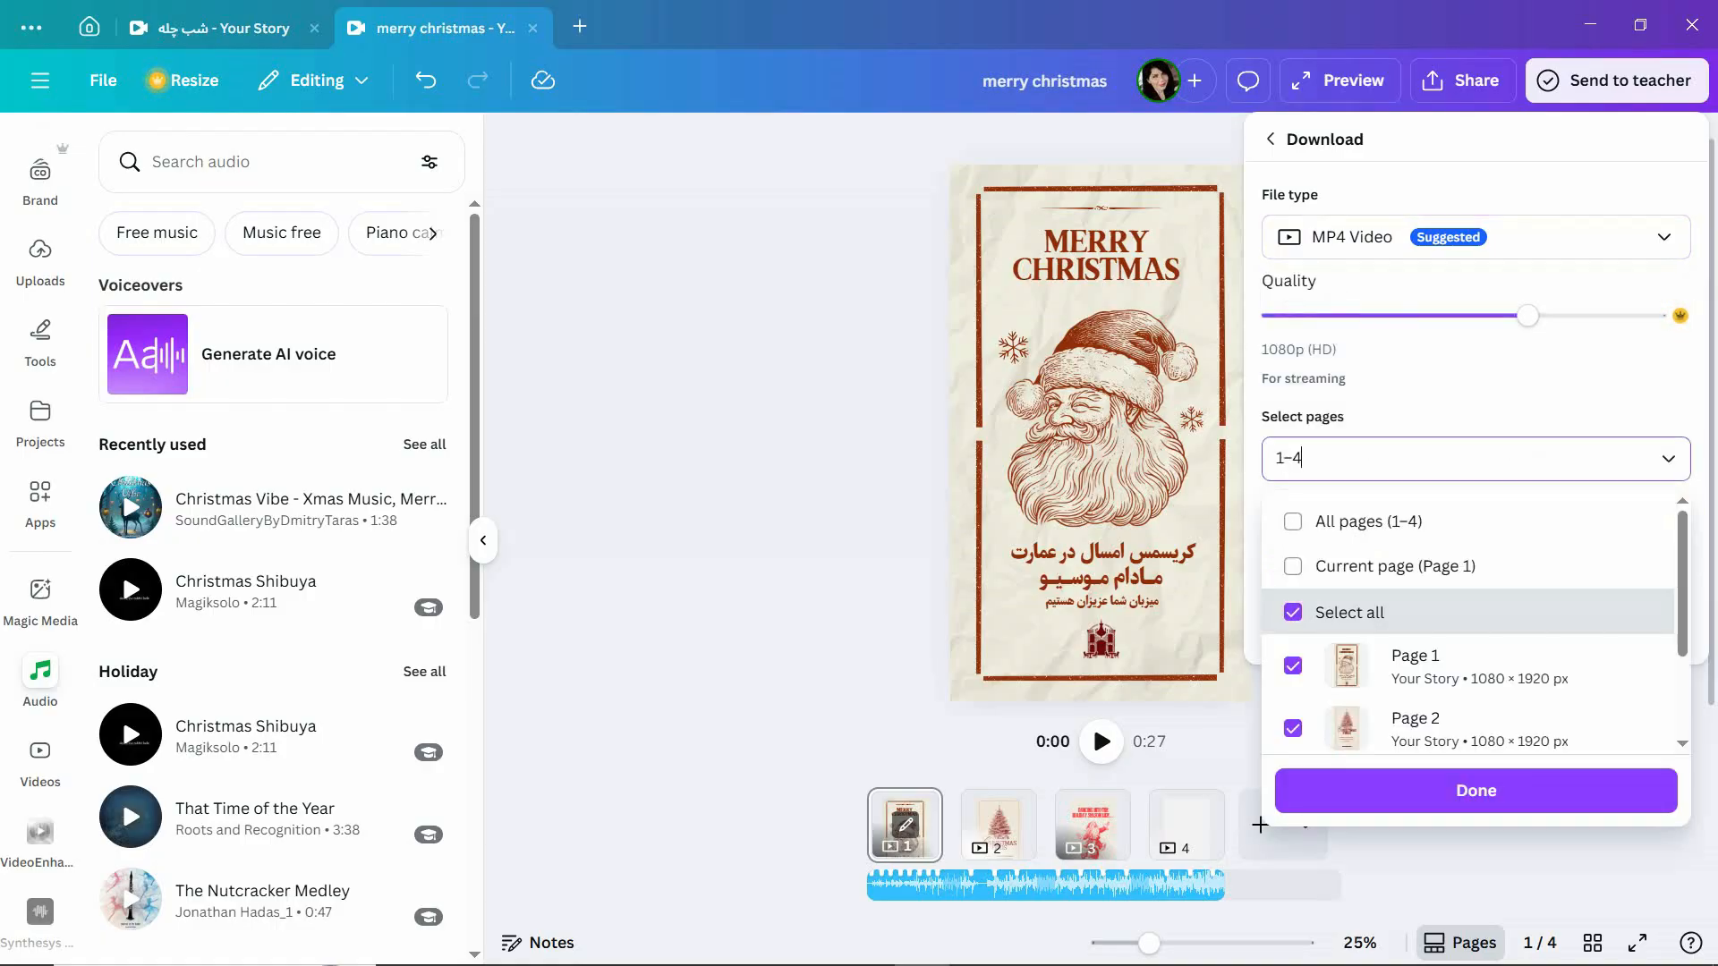
pyautogui.press('Down')
pyautogui.press('Up')
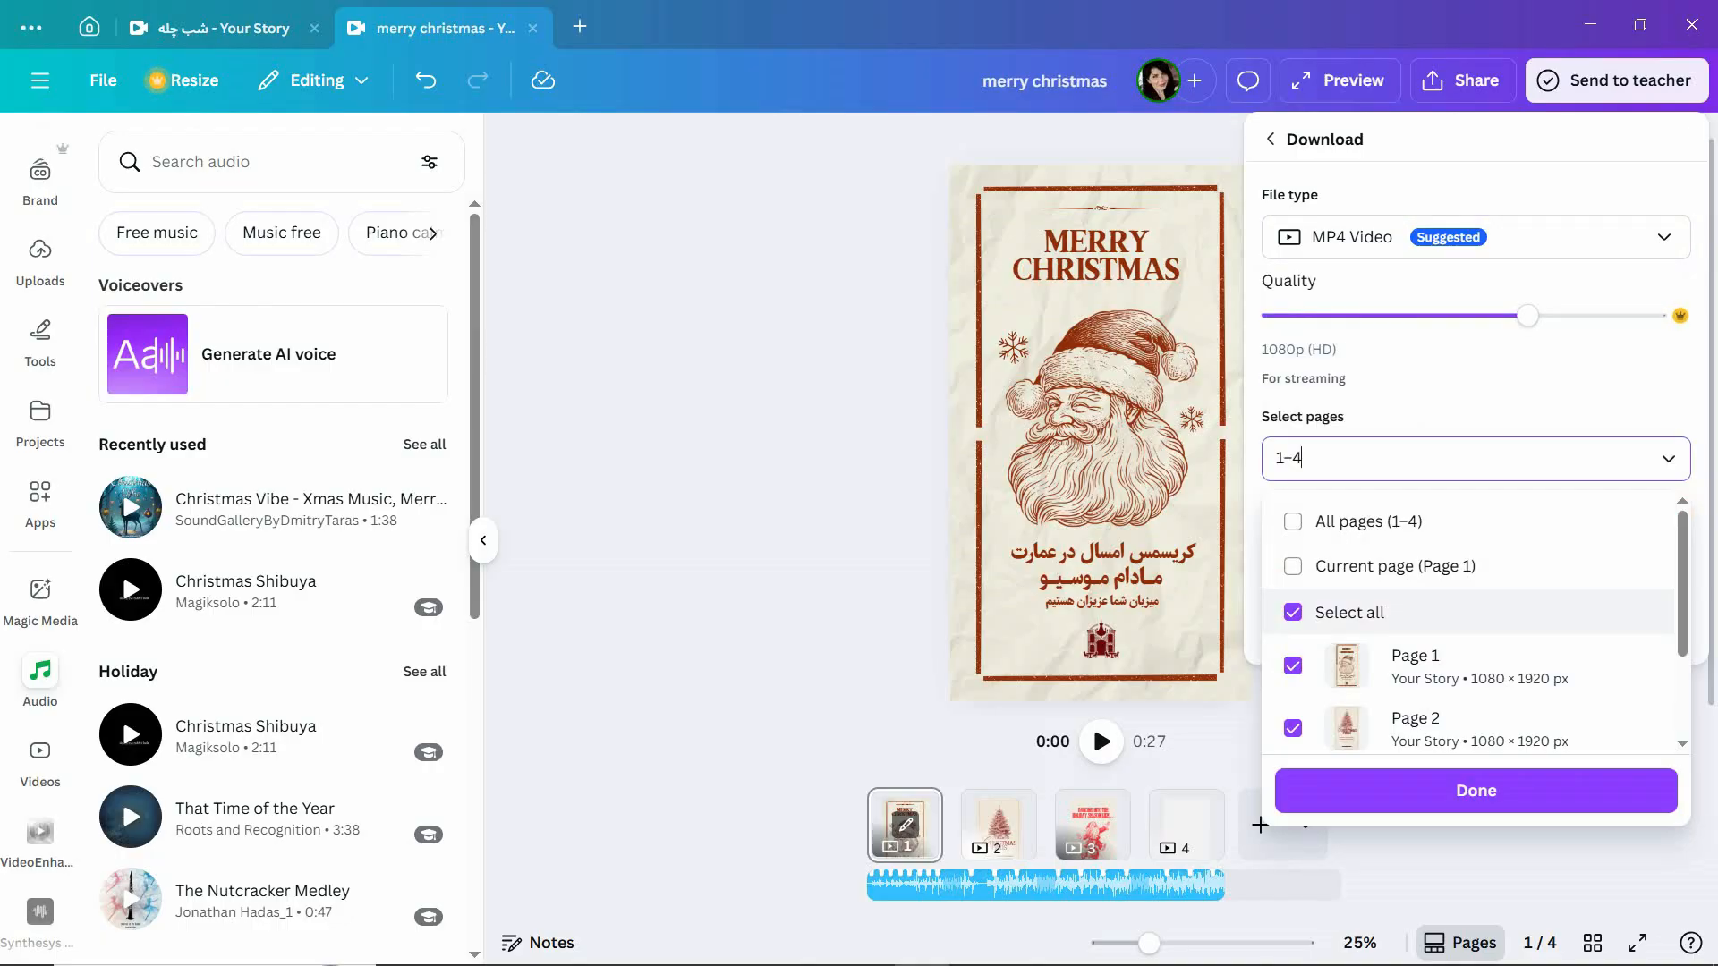
pyautogui.press('Return')
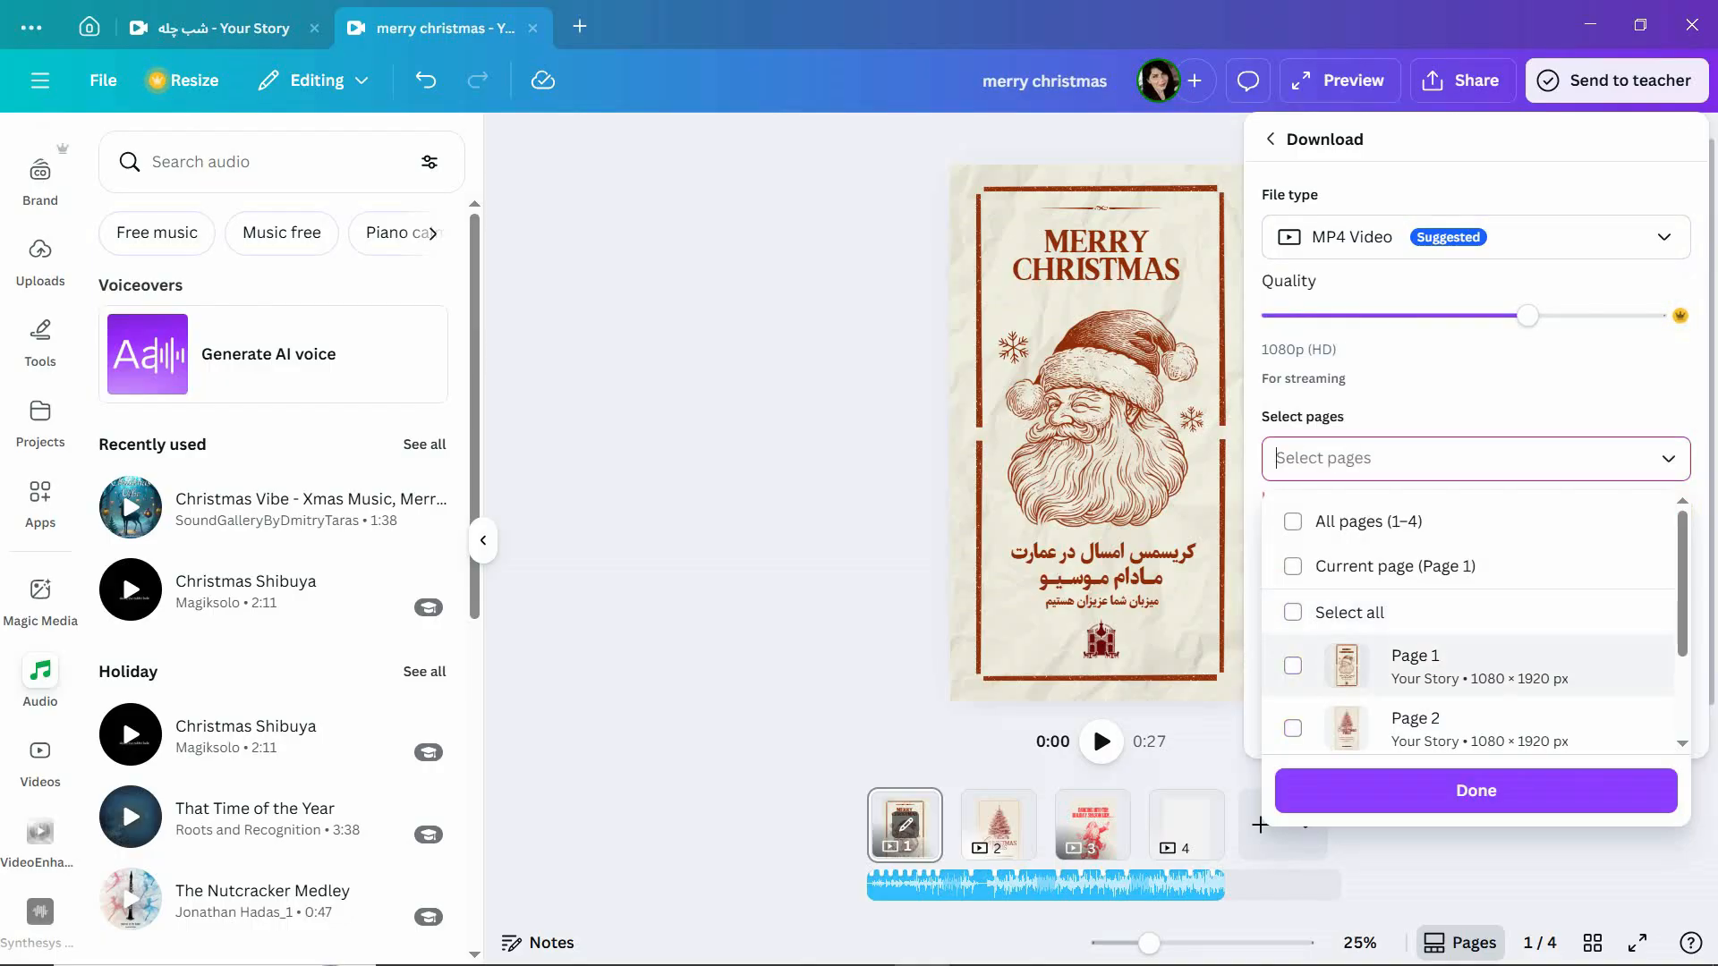
pyautogui.press('Return')
pyautogui.press('Down')
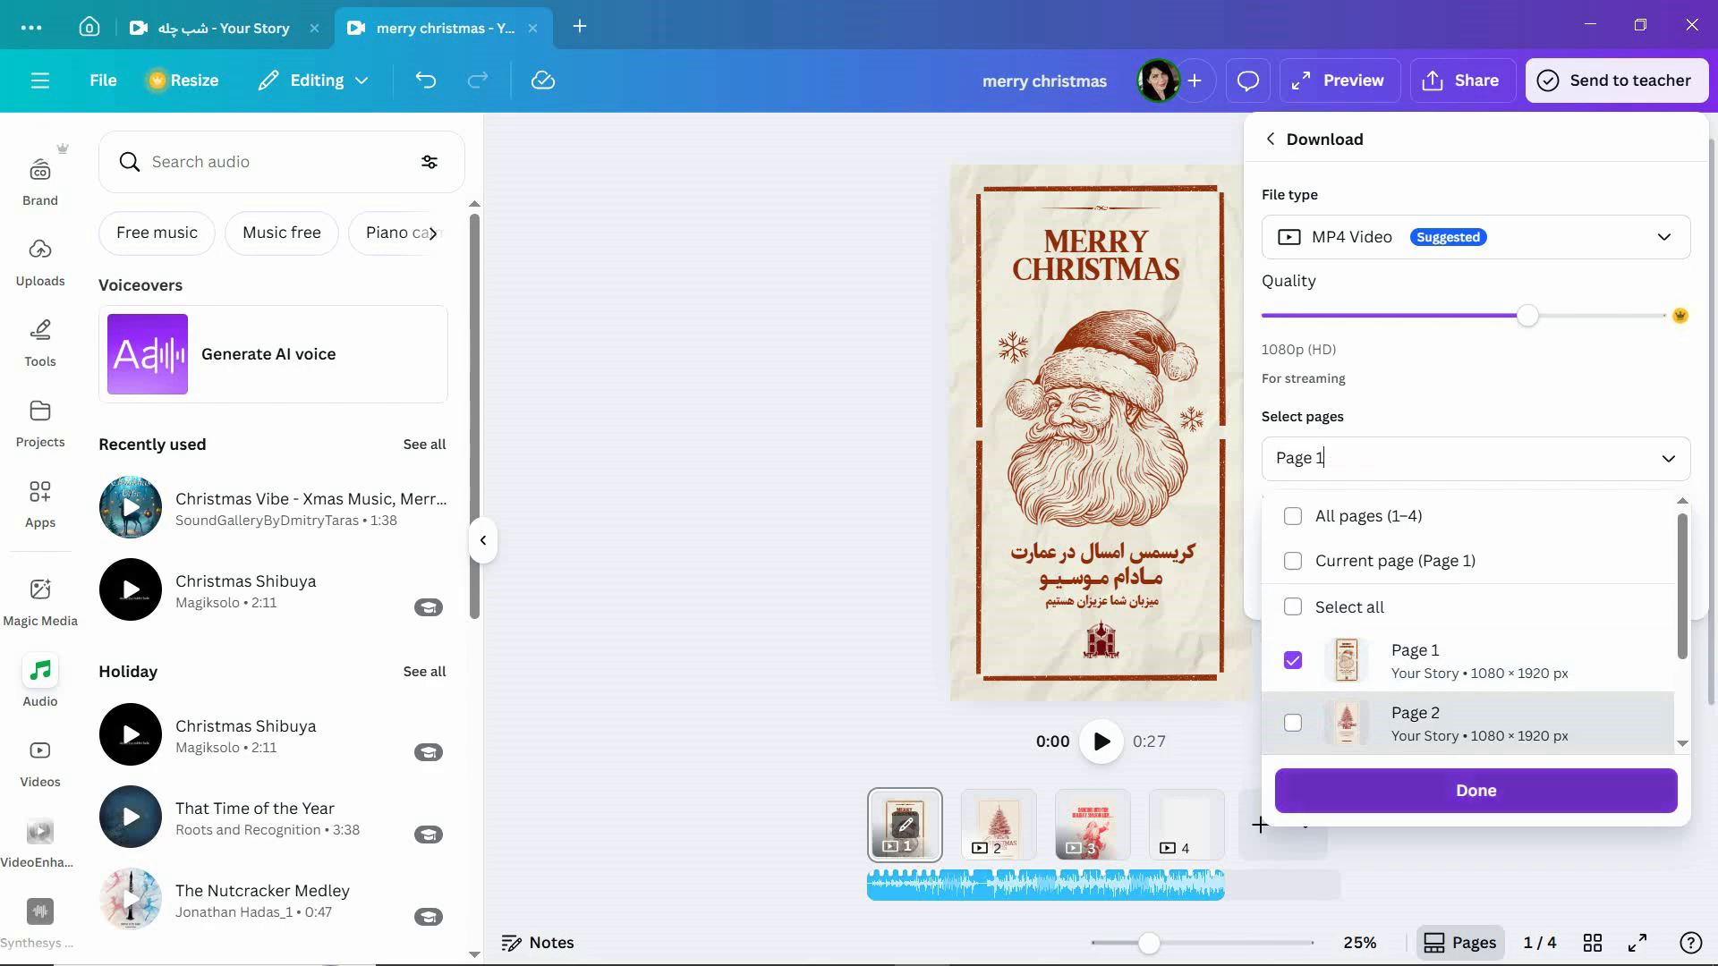
pyautogui.press('Escape')
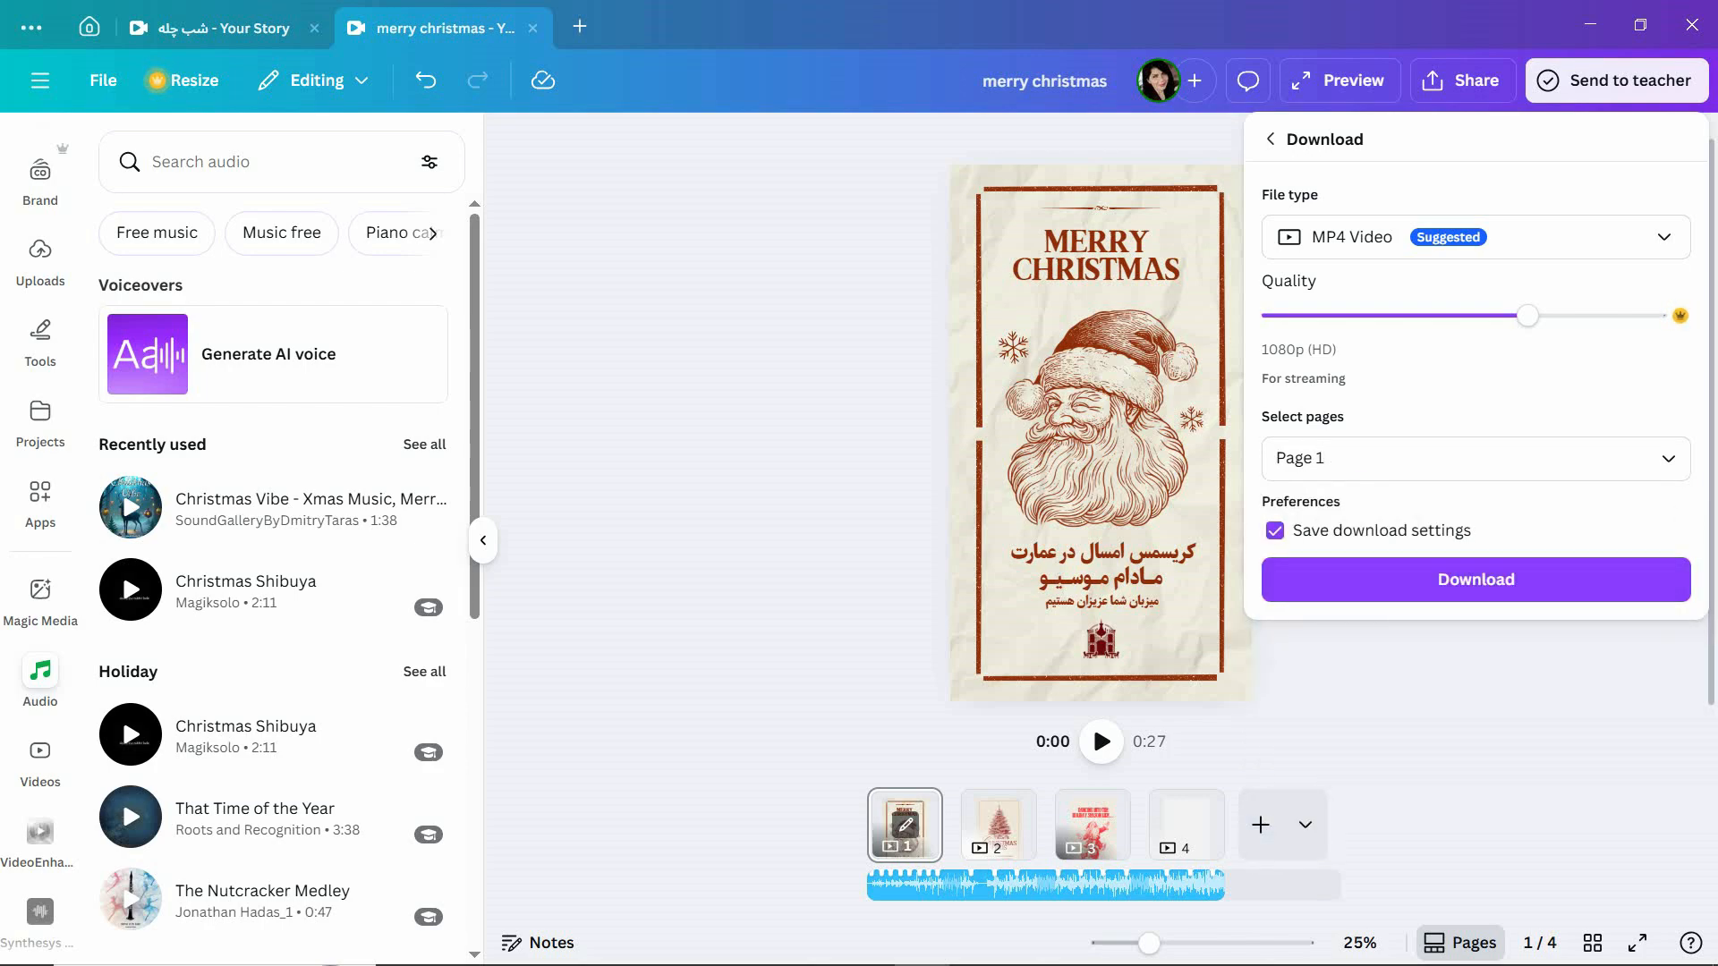
pyautogui.click(1476, 580)
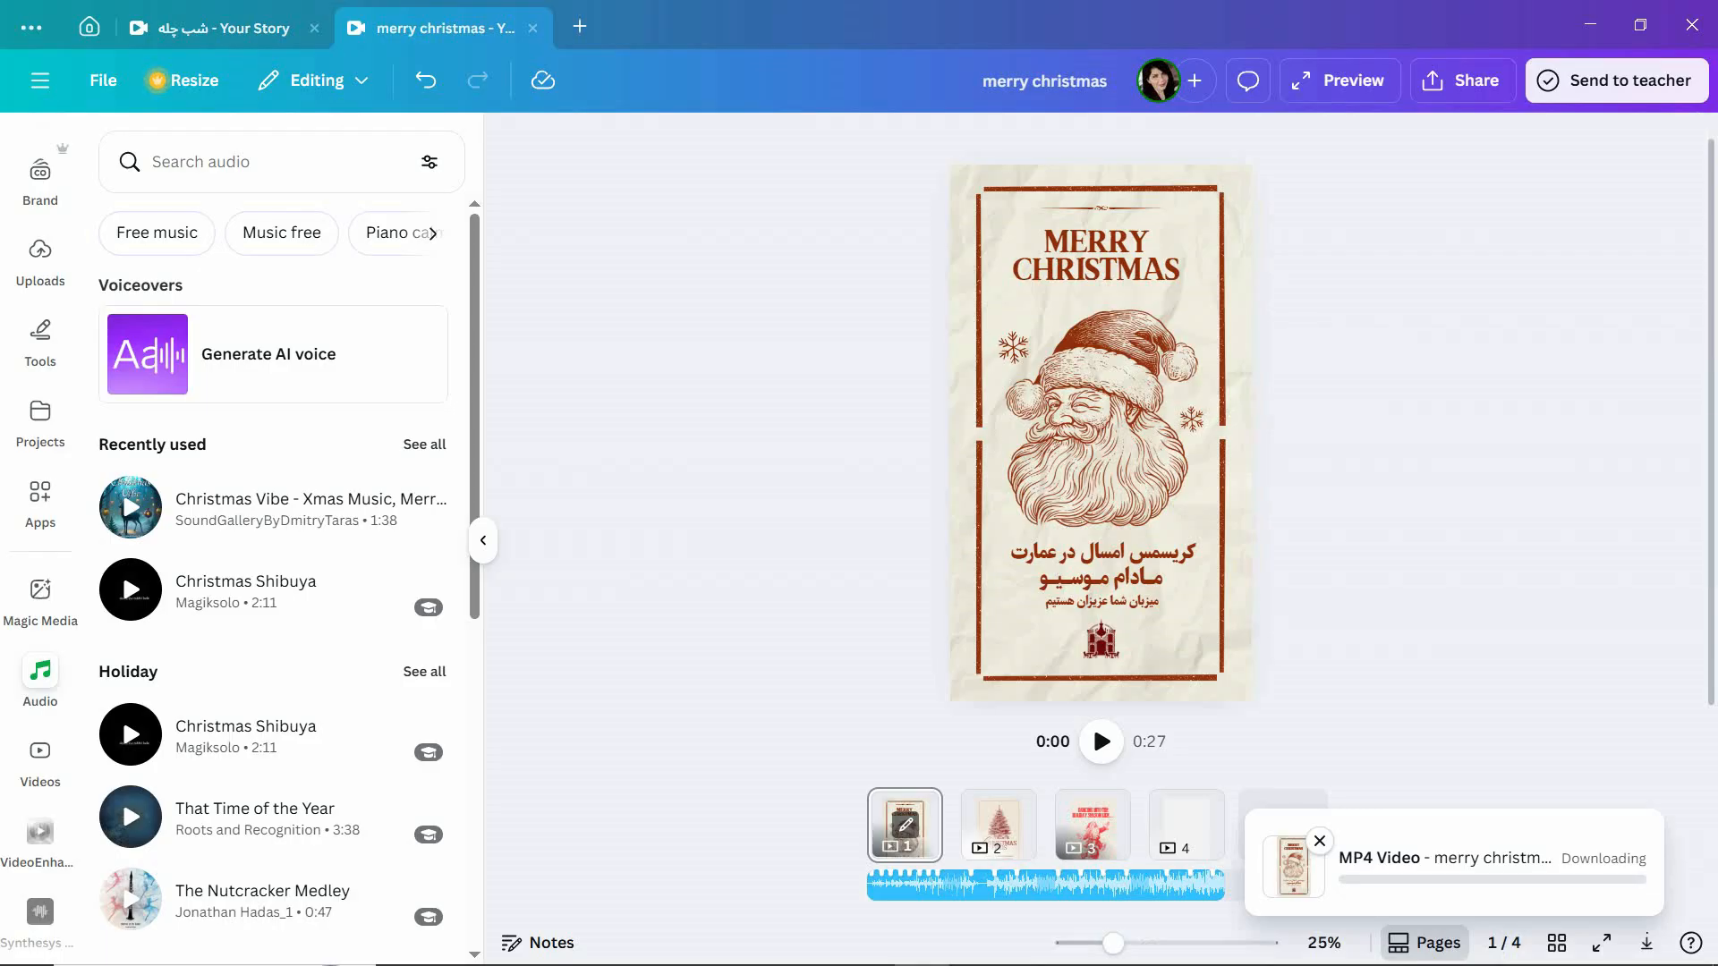